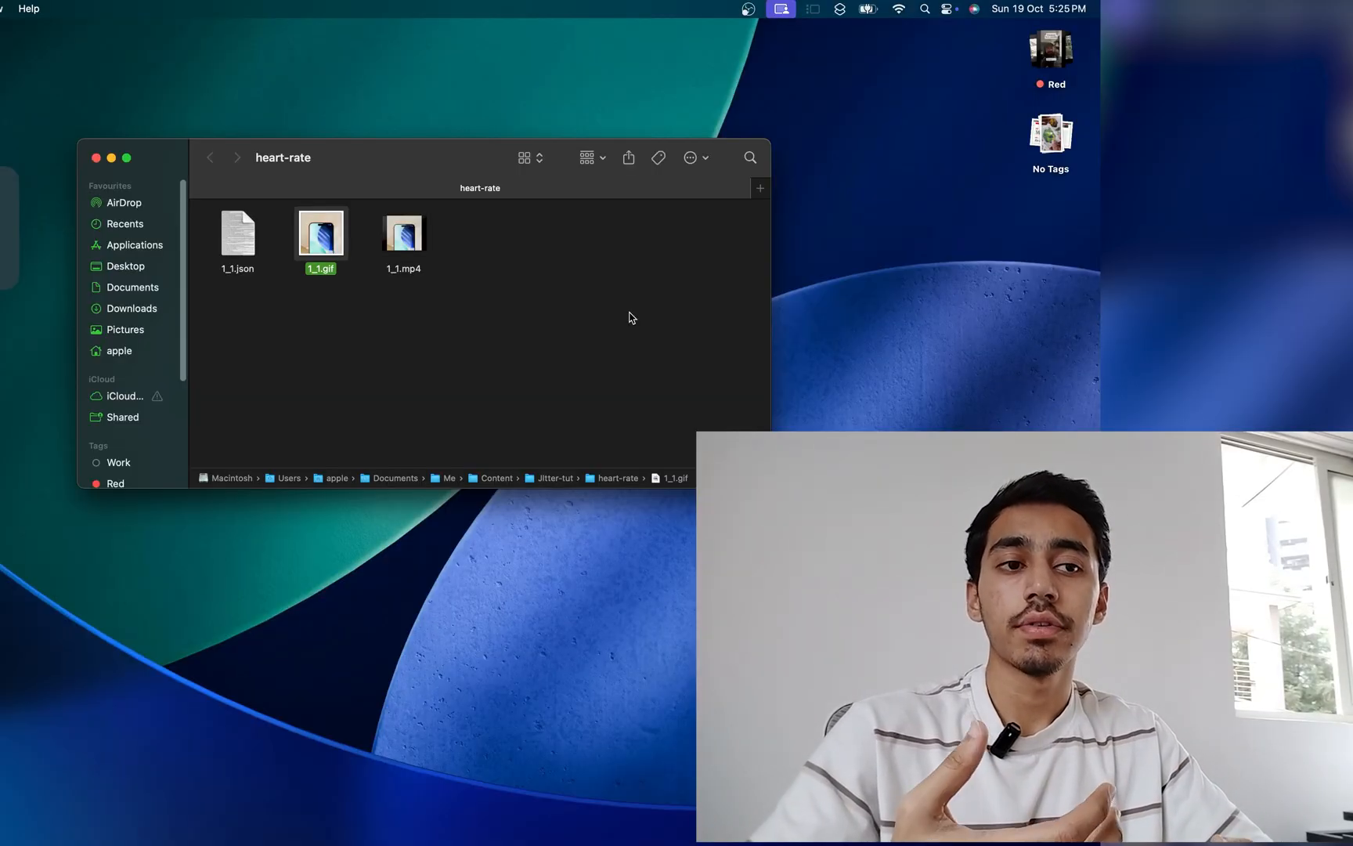
- Preview the 1_1.gif file in the heart-rate folder and switch to Figma
key("space")
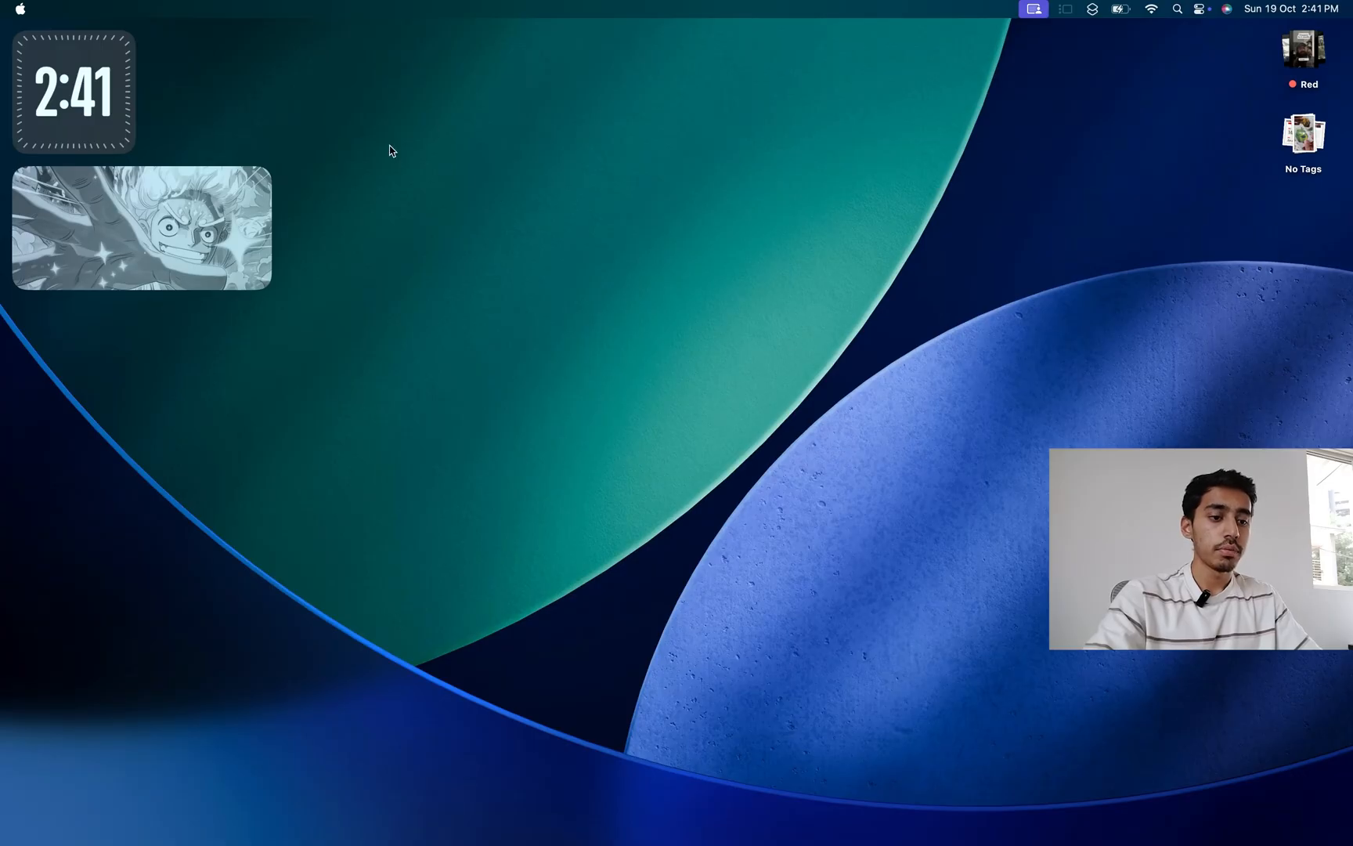
mouse_move(764, 834)
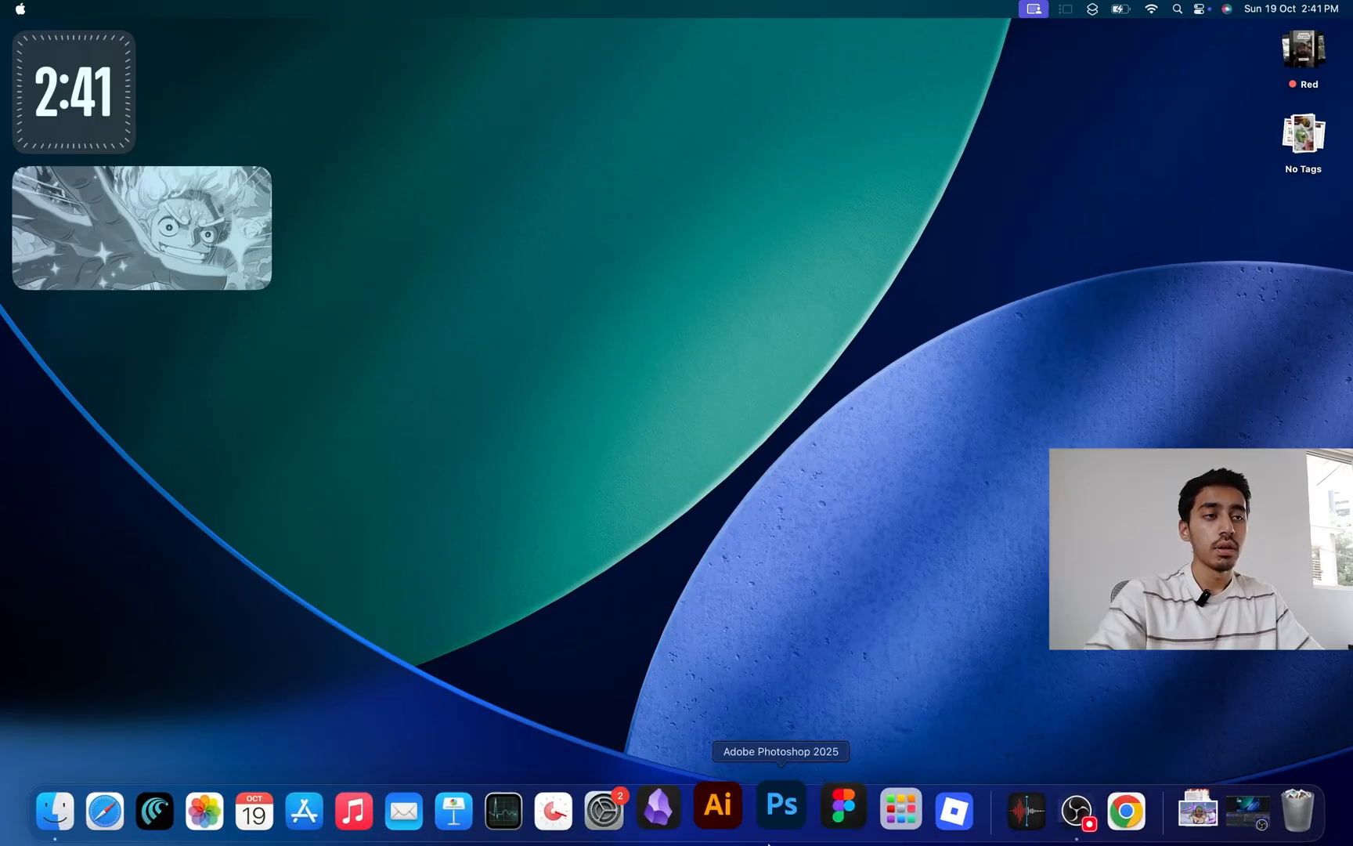
left_click(829, 808)
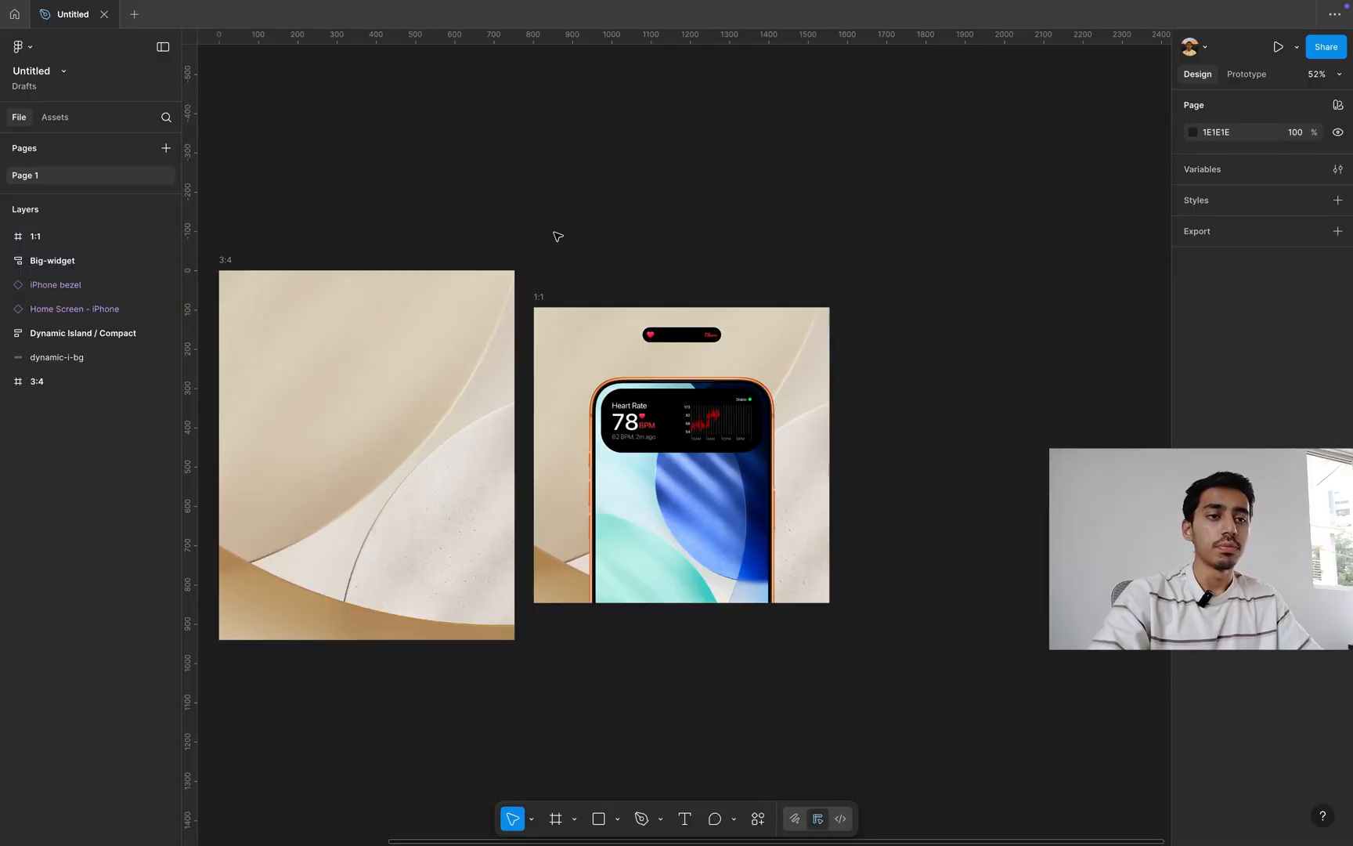
- Move the phone, Big-widget and Dynamic Island layers out of the 1:1 frame onto the empty canvas beside it
scroll(558, 237, "left", 3)
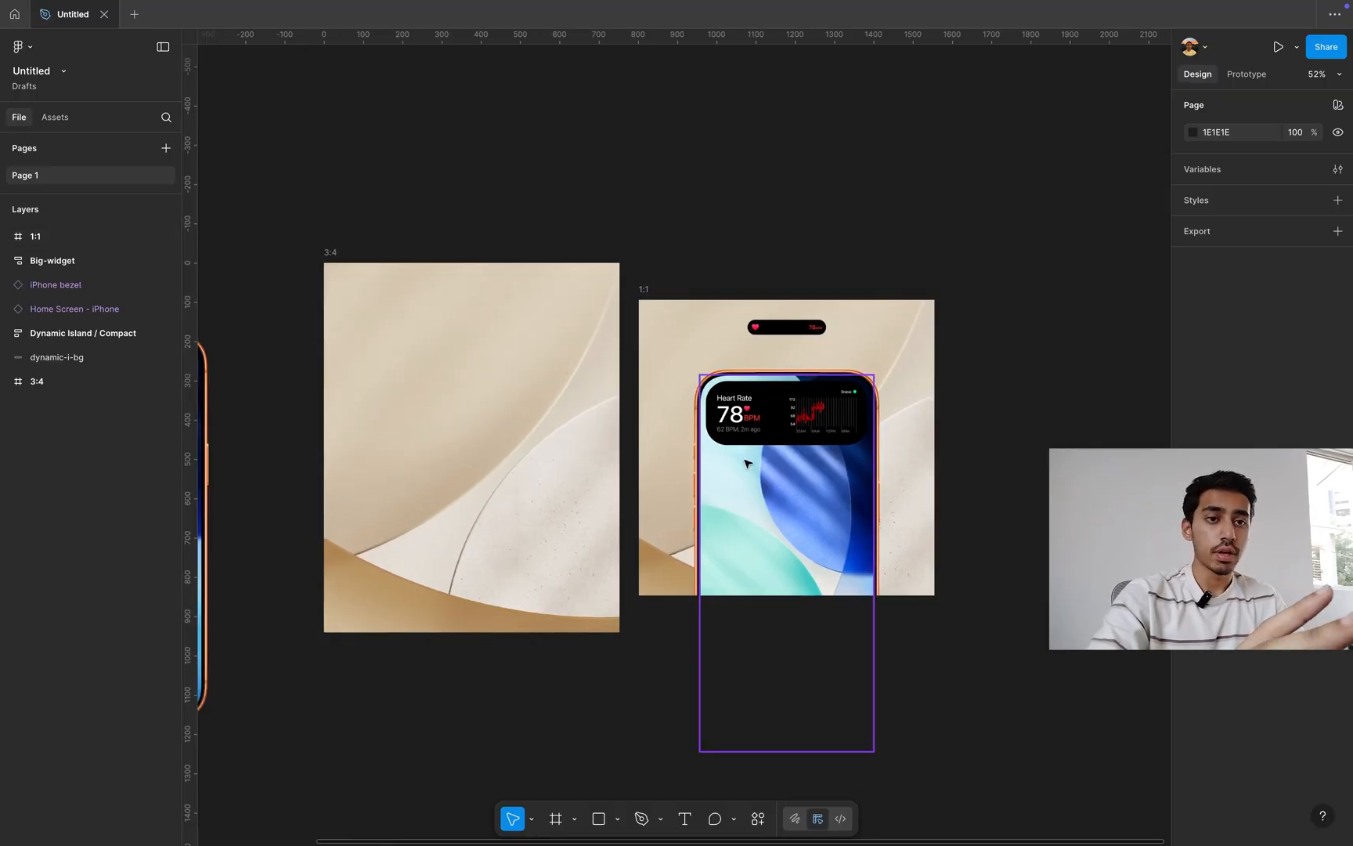
left_click(746, 464)
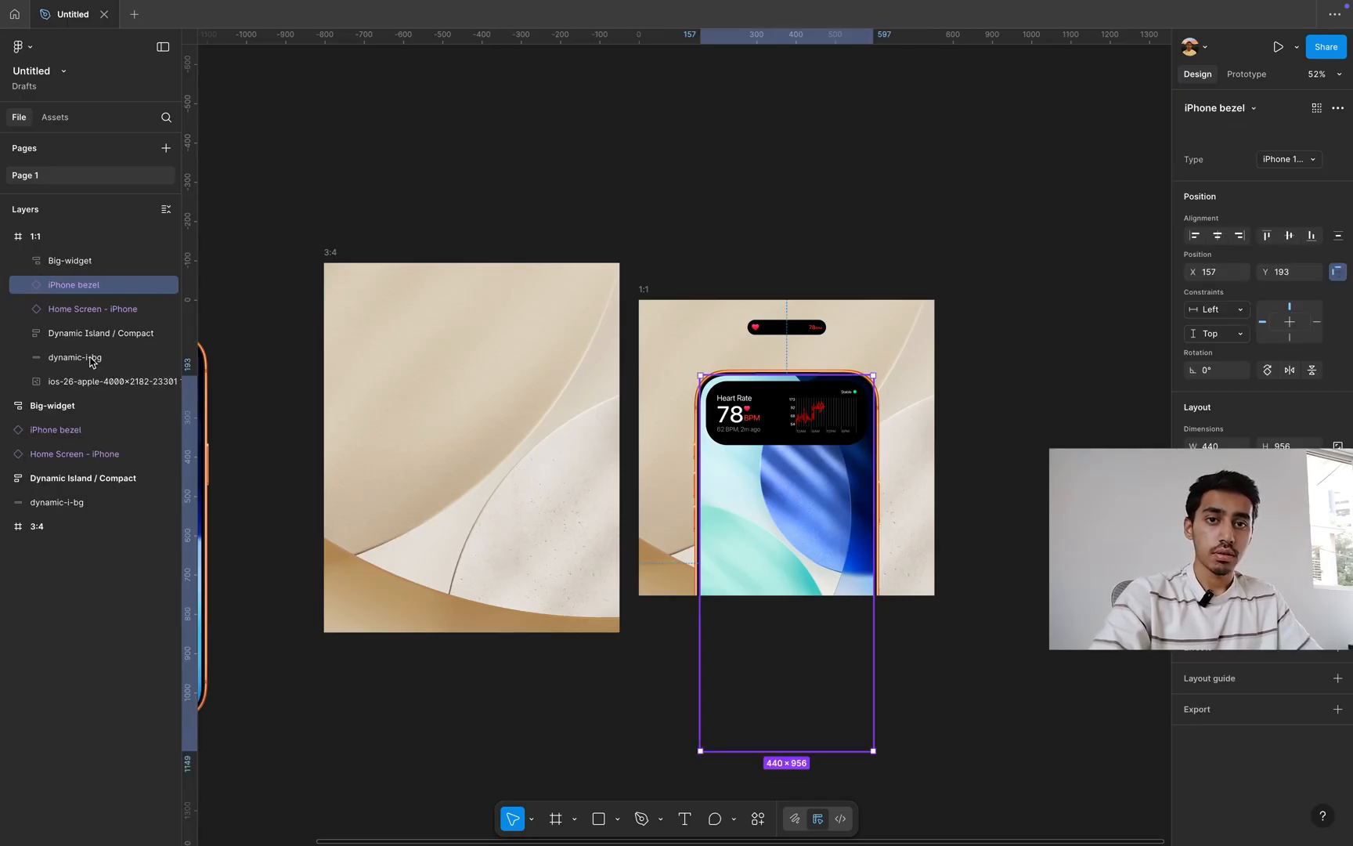
key("super+a")
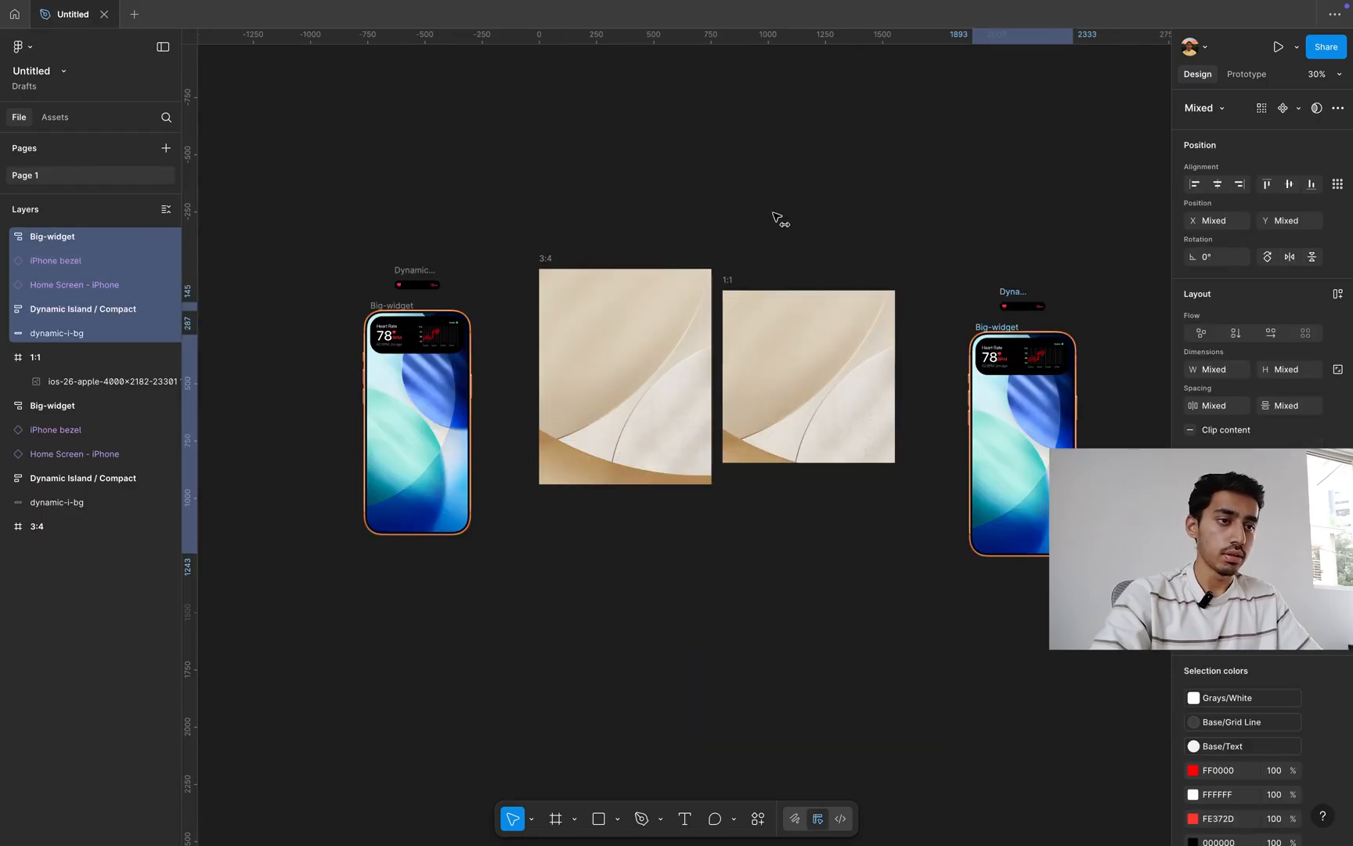
left_click(776, 217)
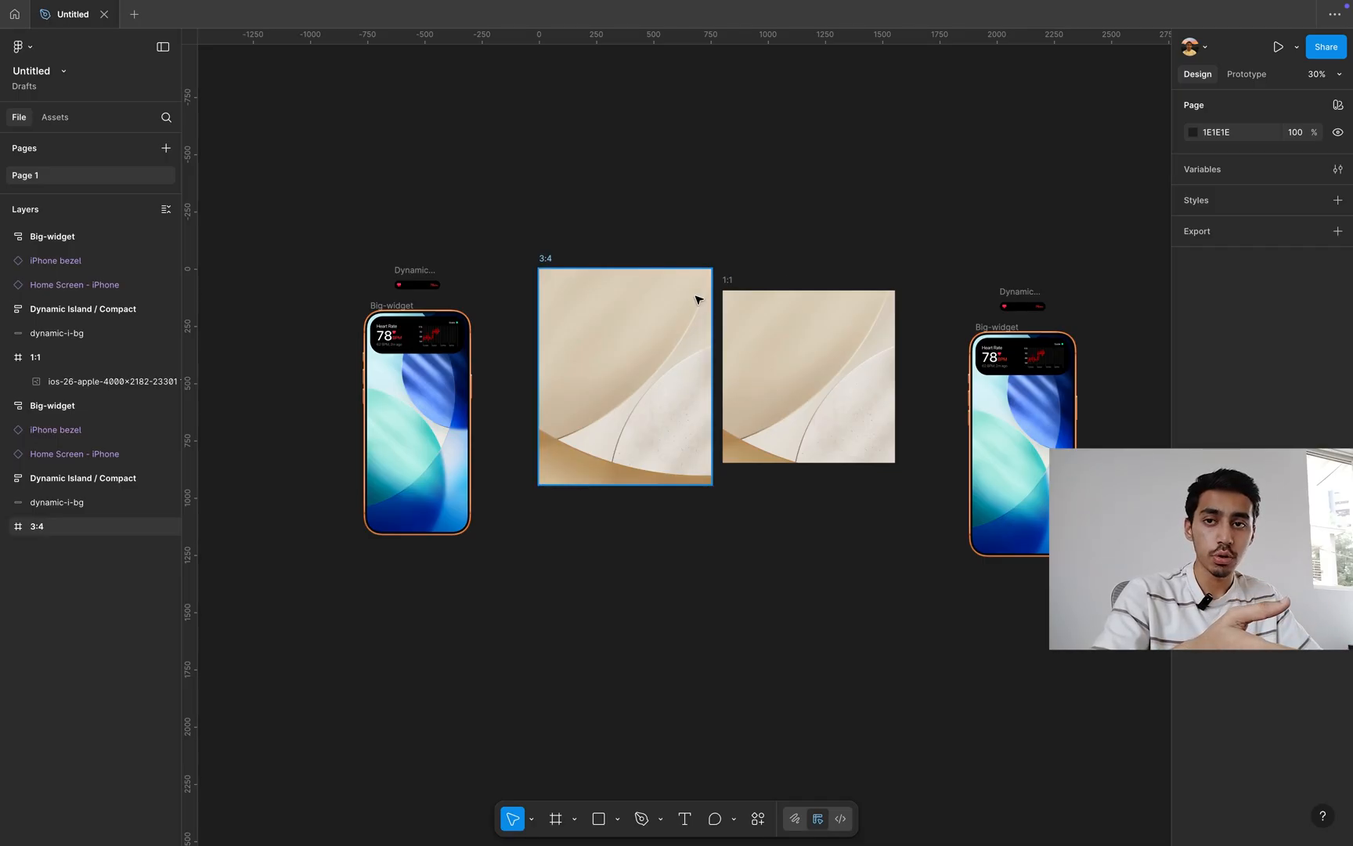
- Select the loose phone, Big-widget and Dynamic Island layers beside the 1:1 frame and move them together into that frame, horizontally centred
left_click_drag(936, 287, 993, 475)
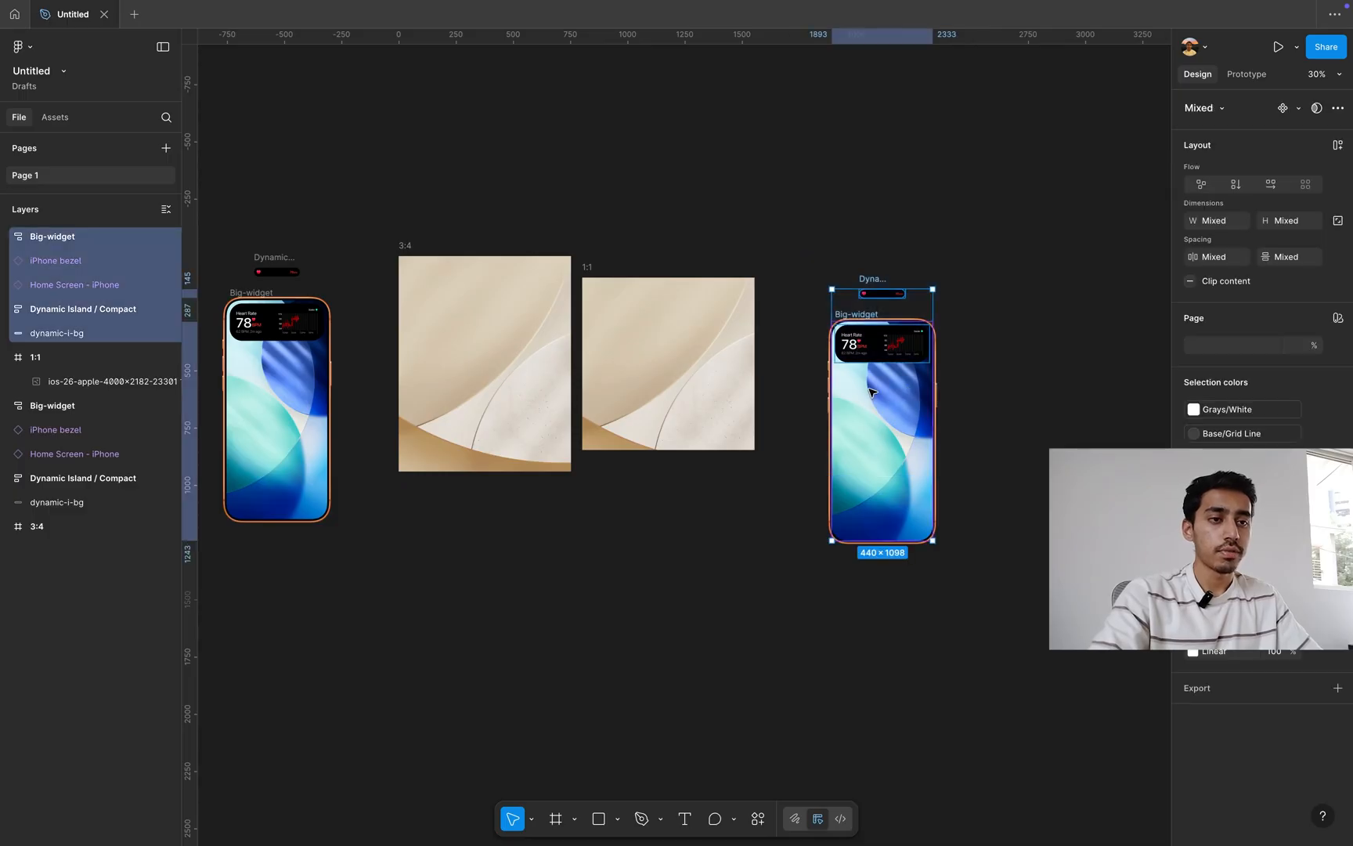
left_click_drag(874, 392, 665, 388)
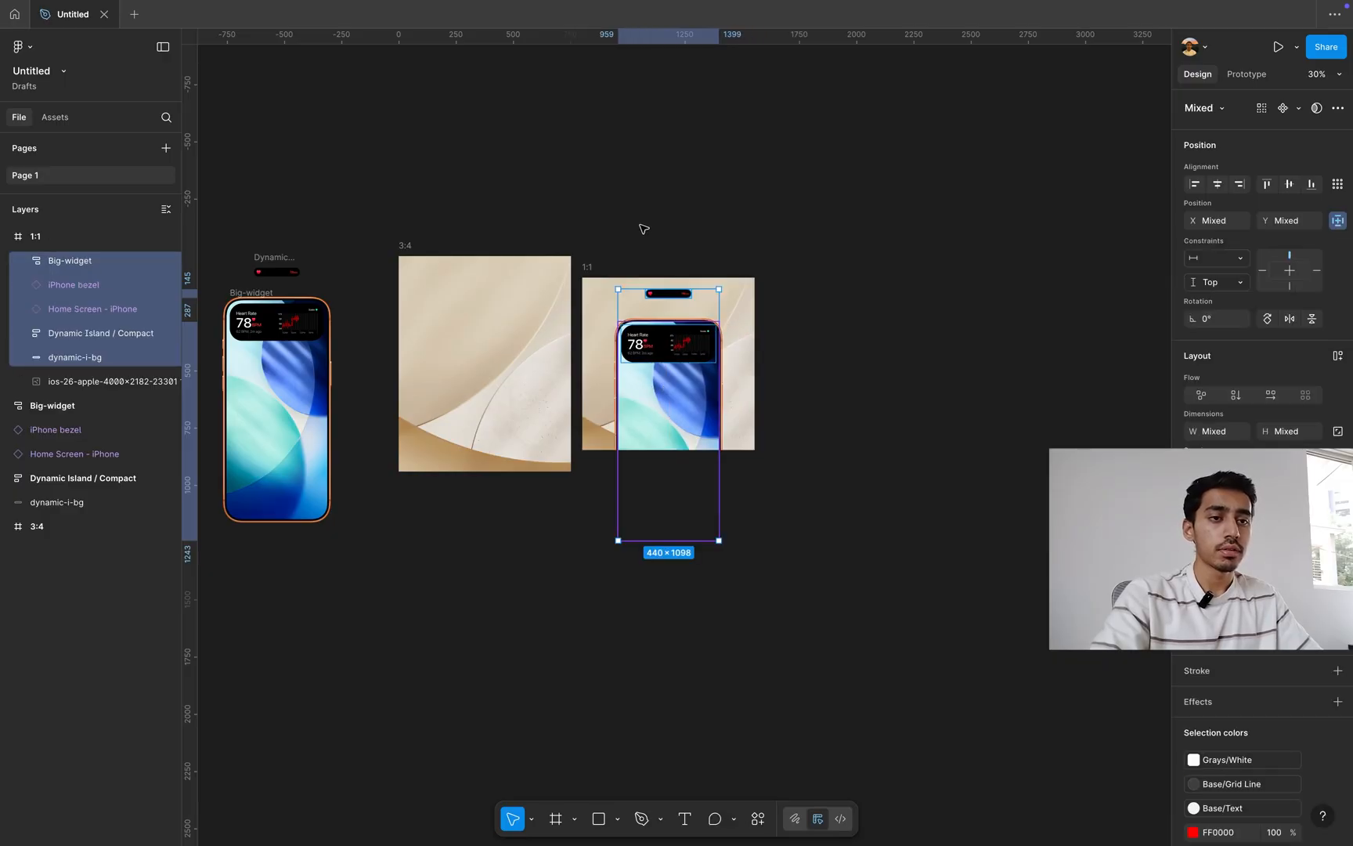
- Copy the 1:1 frame with the Jitter · Animation for Figma plugin and open it in Jitter
left_click(656, 258)
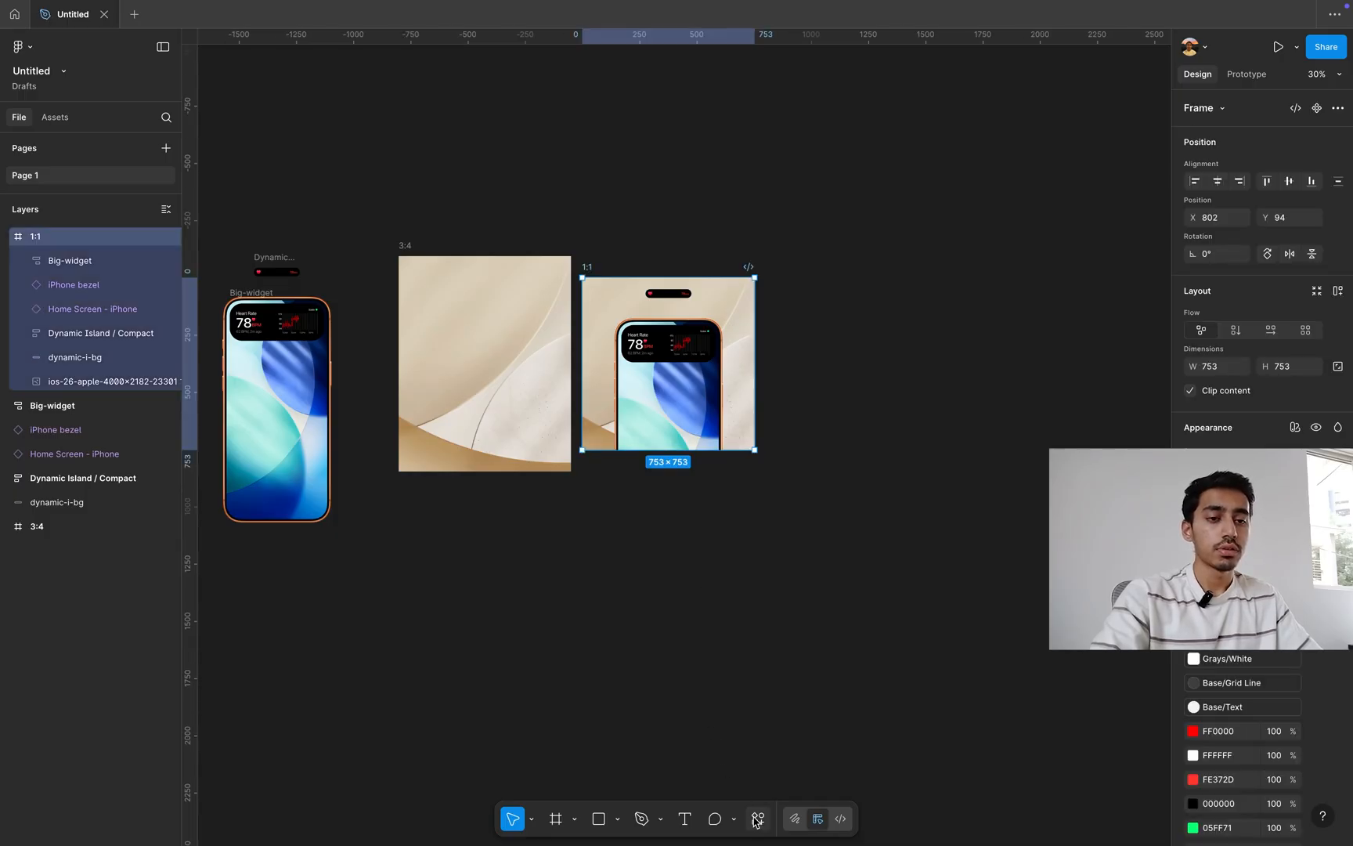
key("super+k")
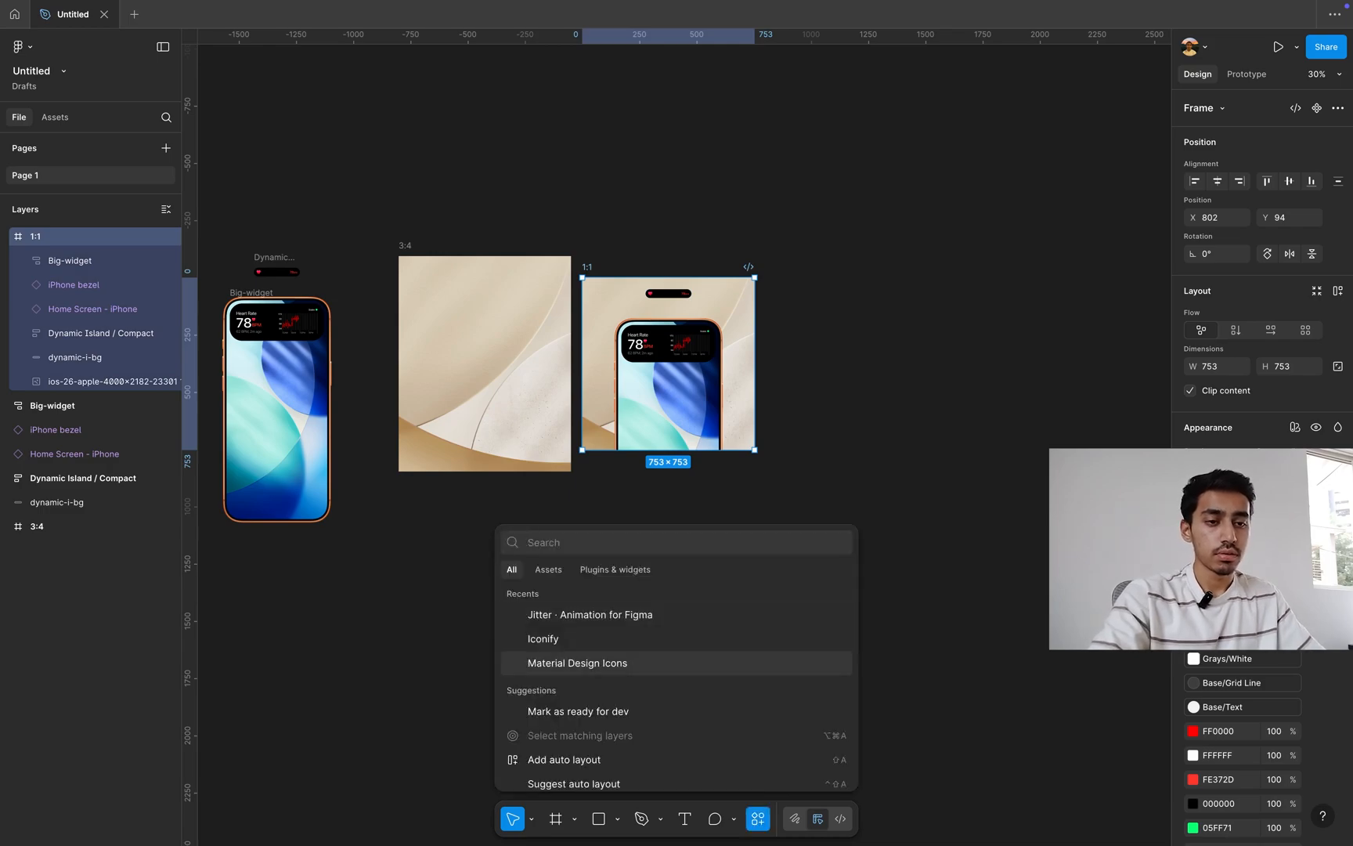
type("jit")
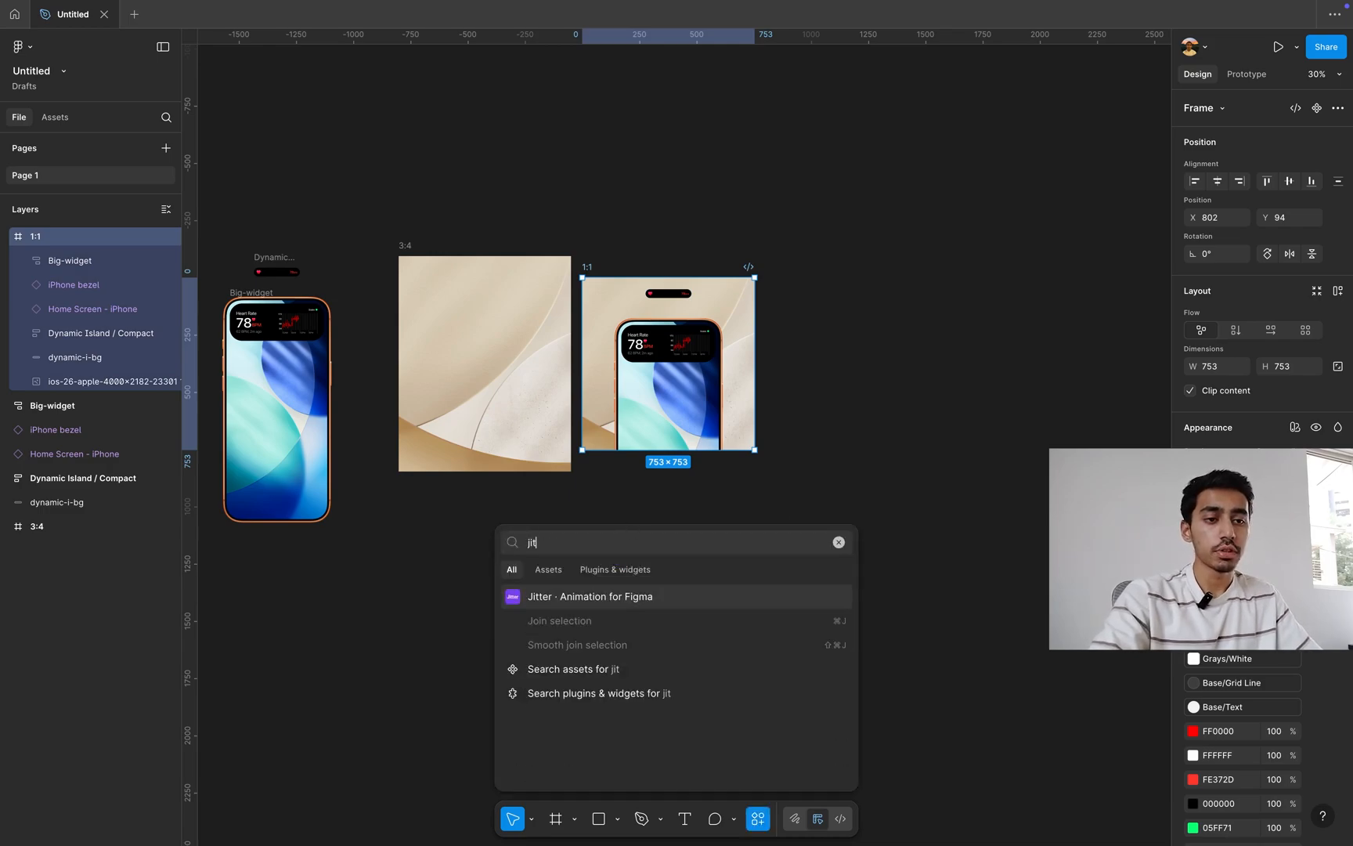
type("ter")
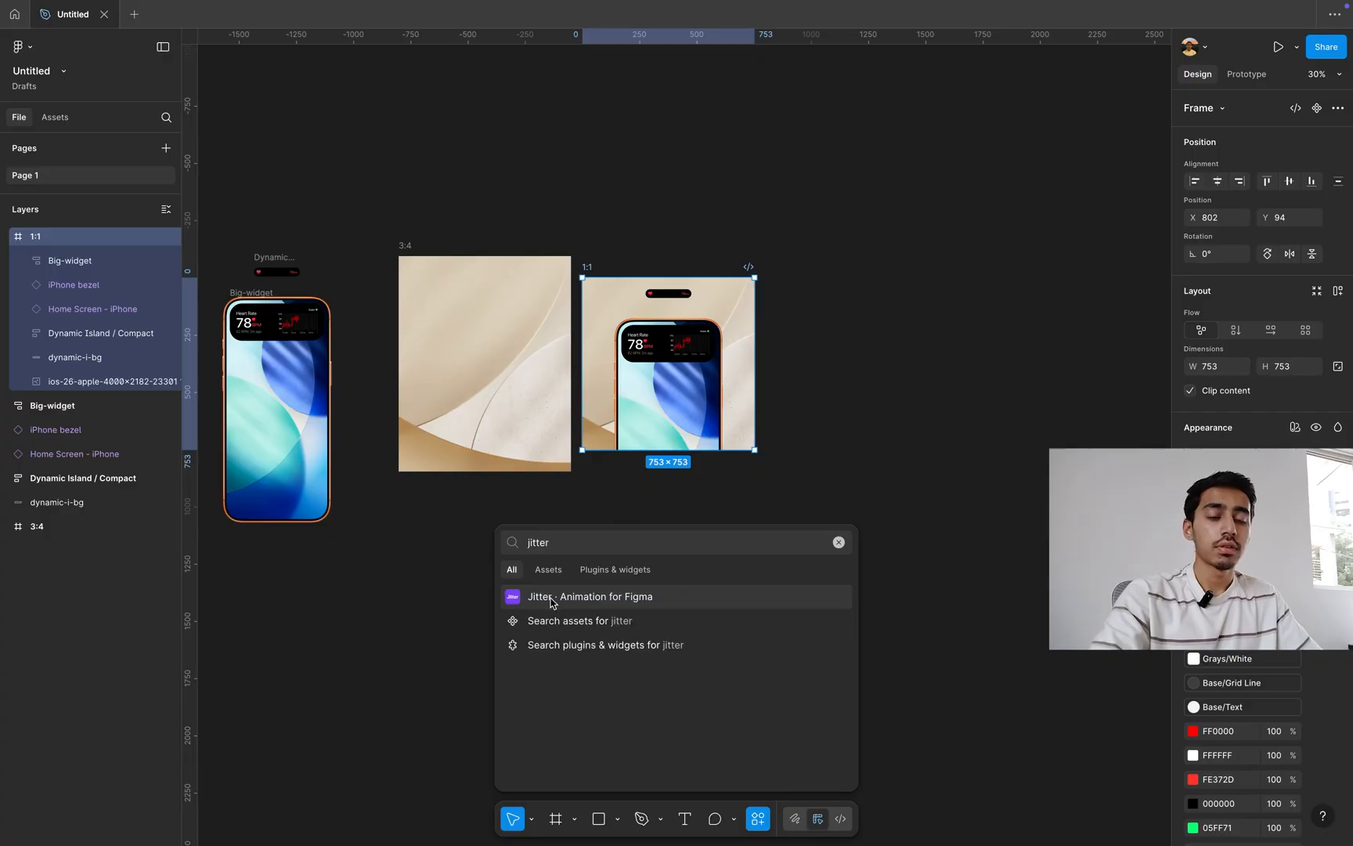
left_click(551, 598)
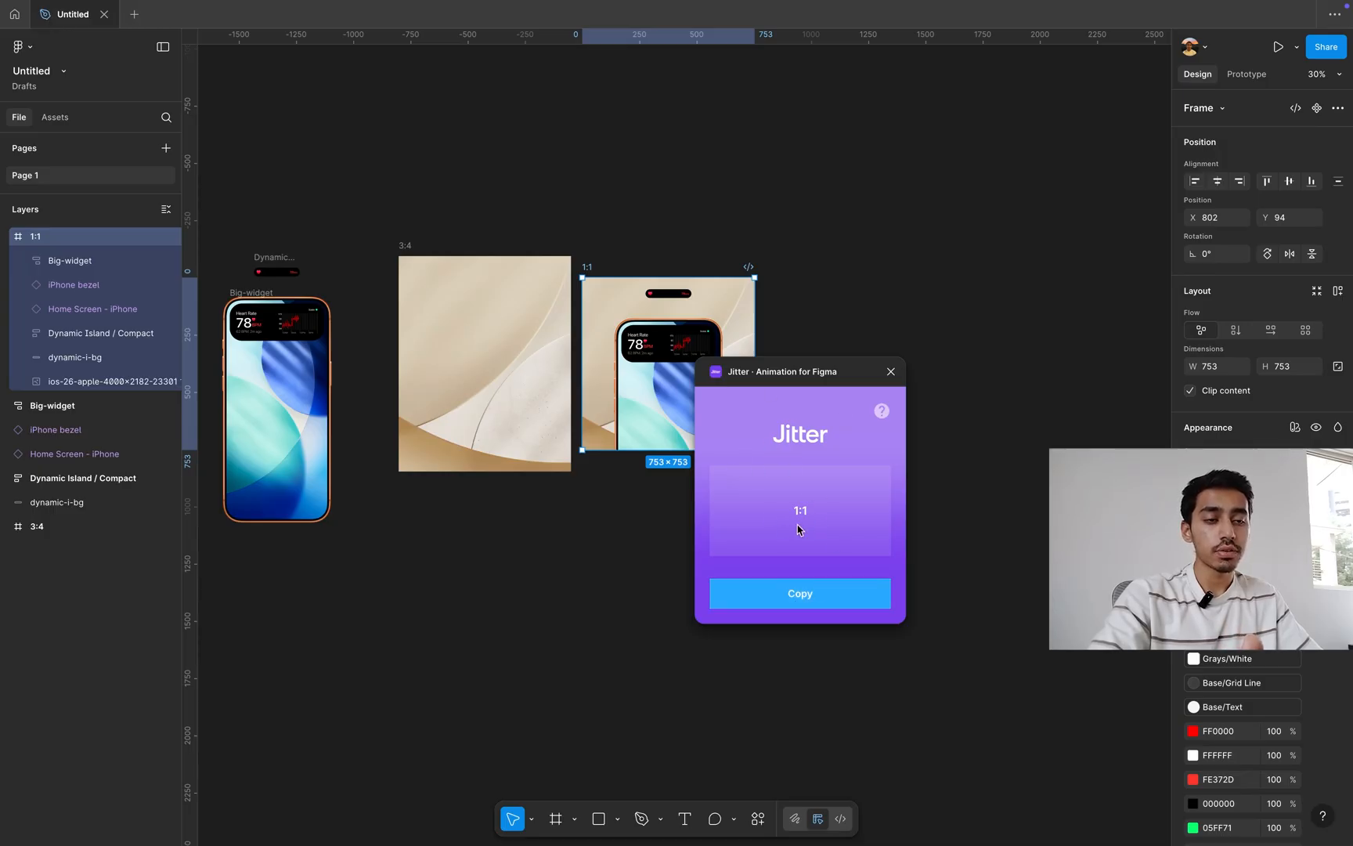
left_click(795, 596)
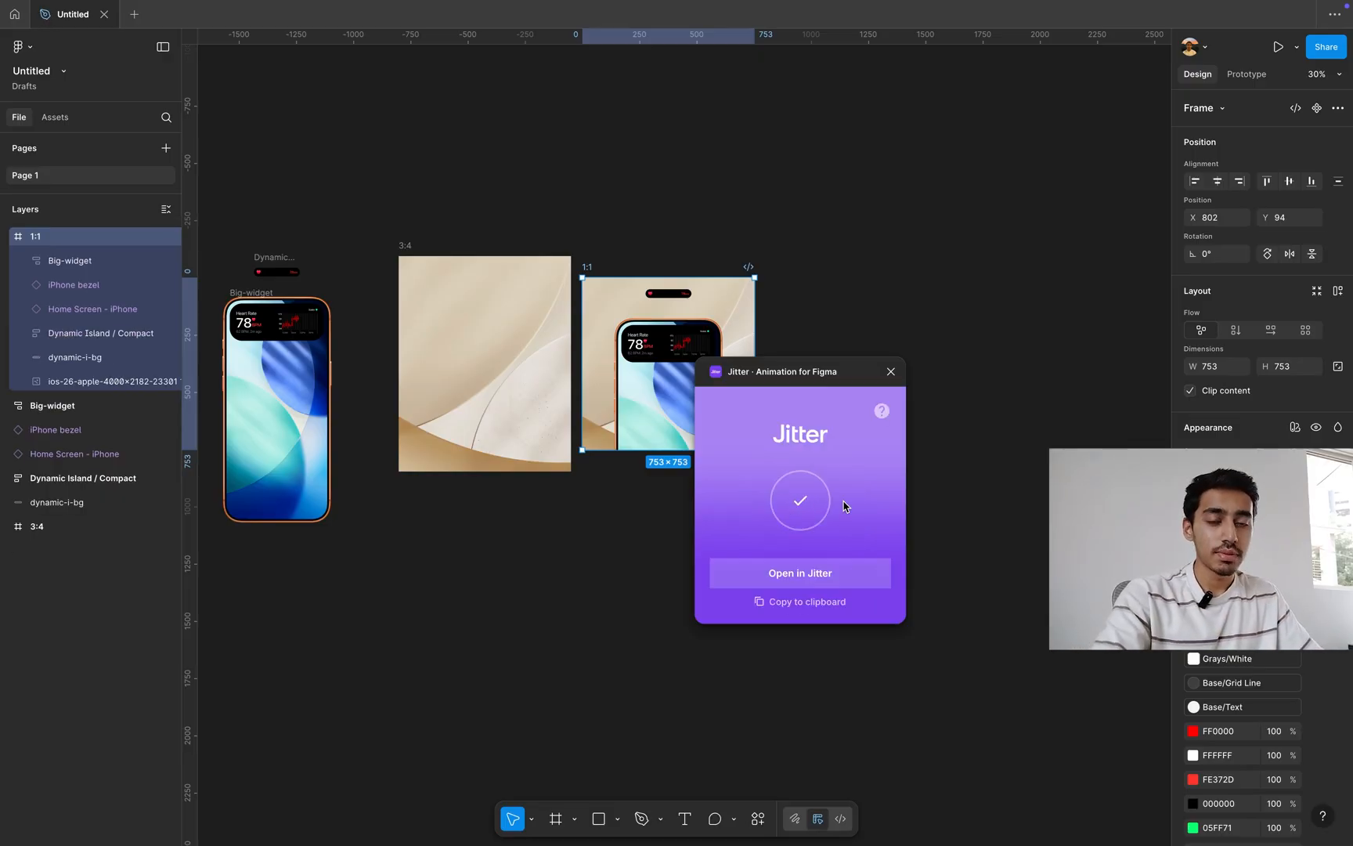
left_click(795, 575)
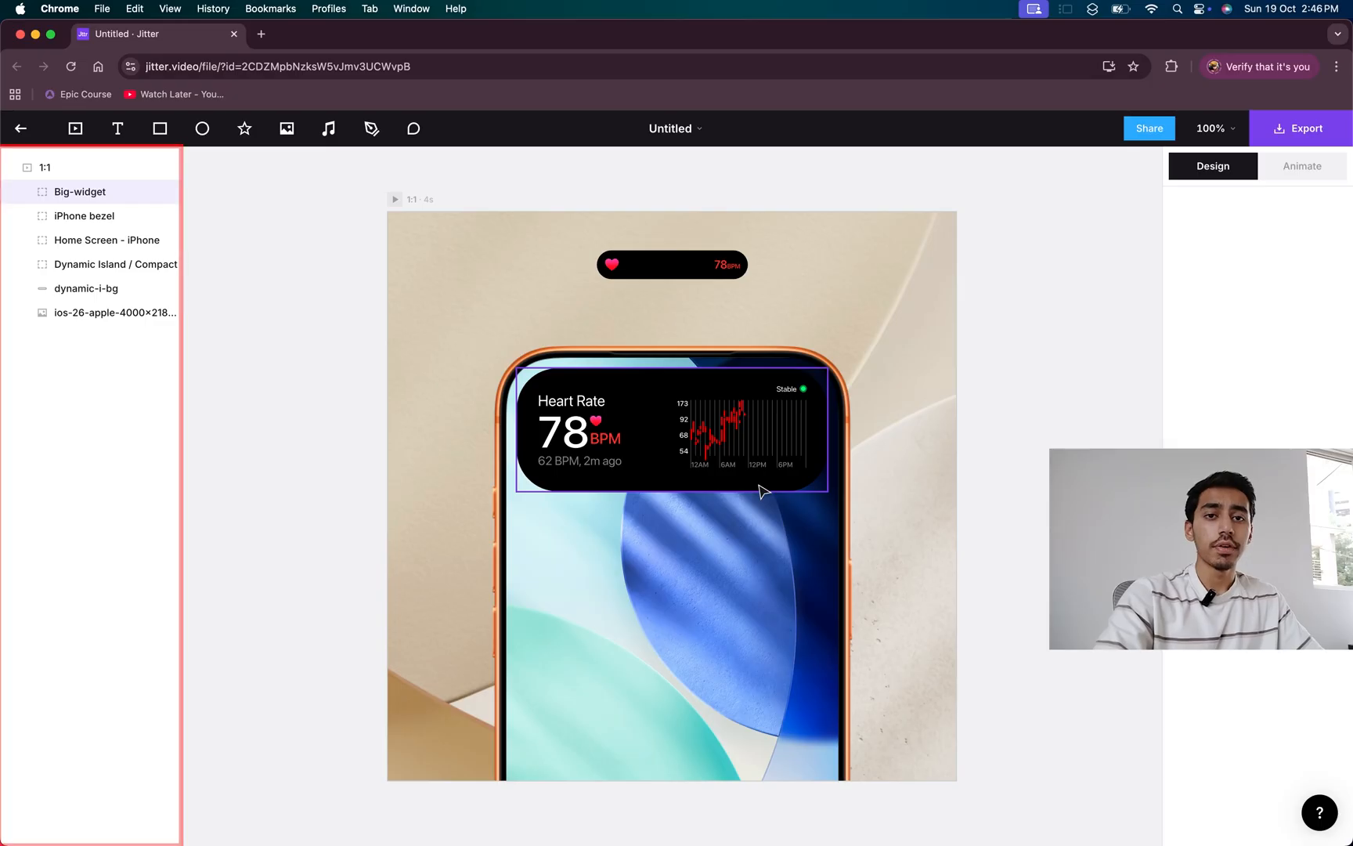
- Examine the animation view with its timeline and return to the design view
left_click(225, 297)
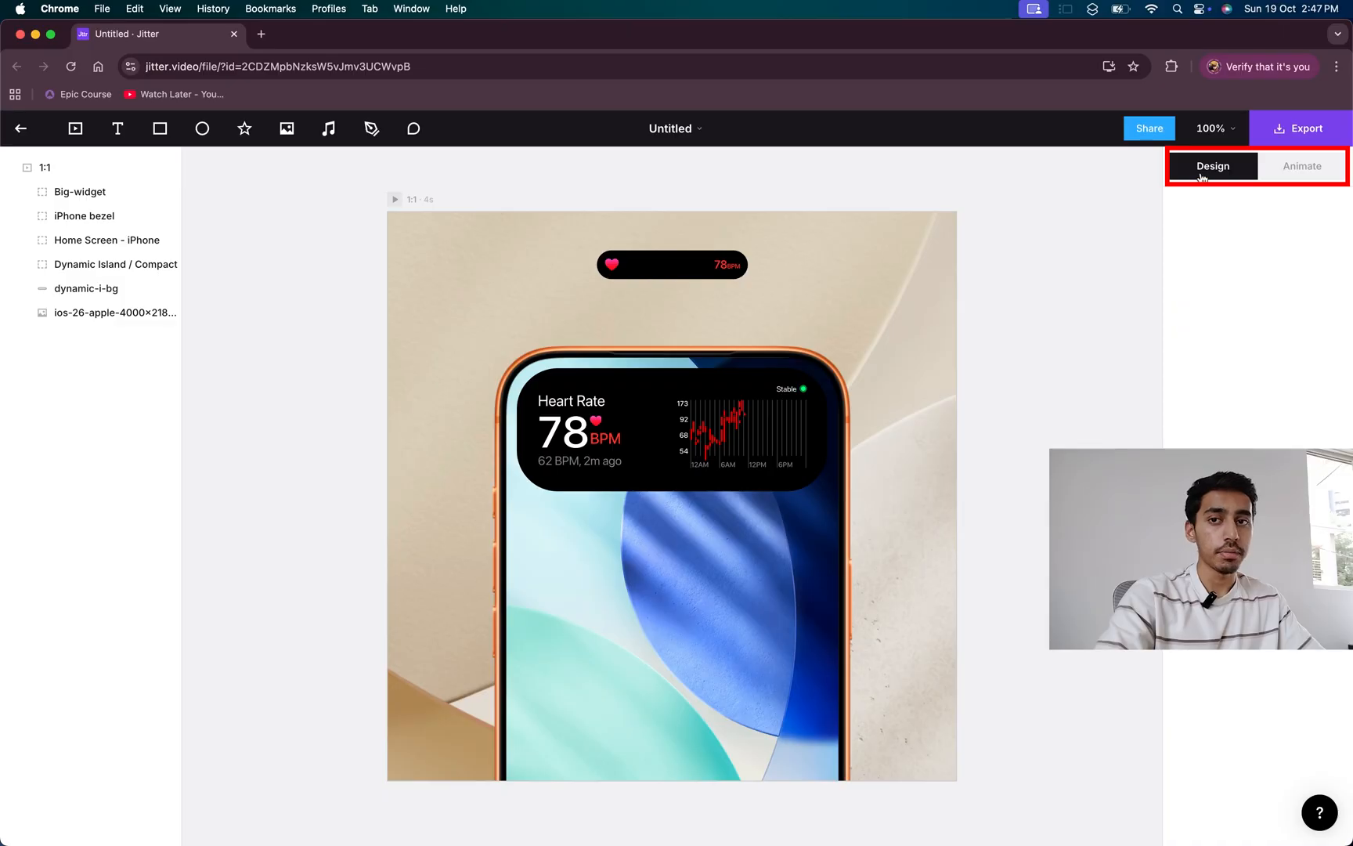
left_click(1321, 171)
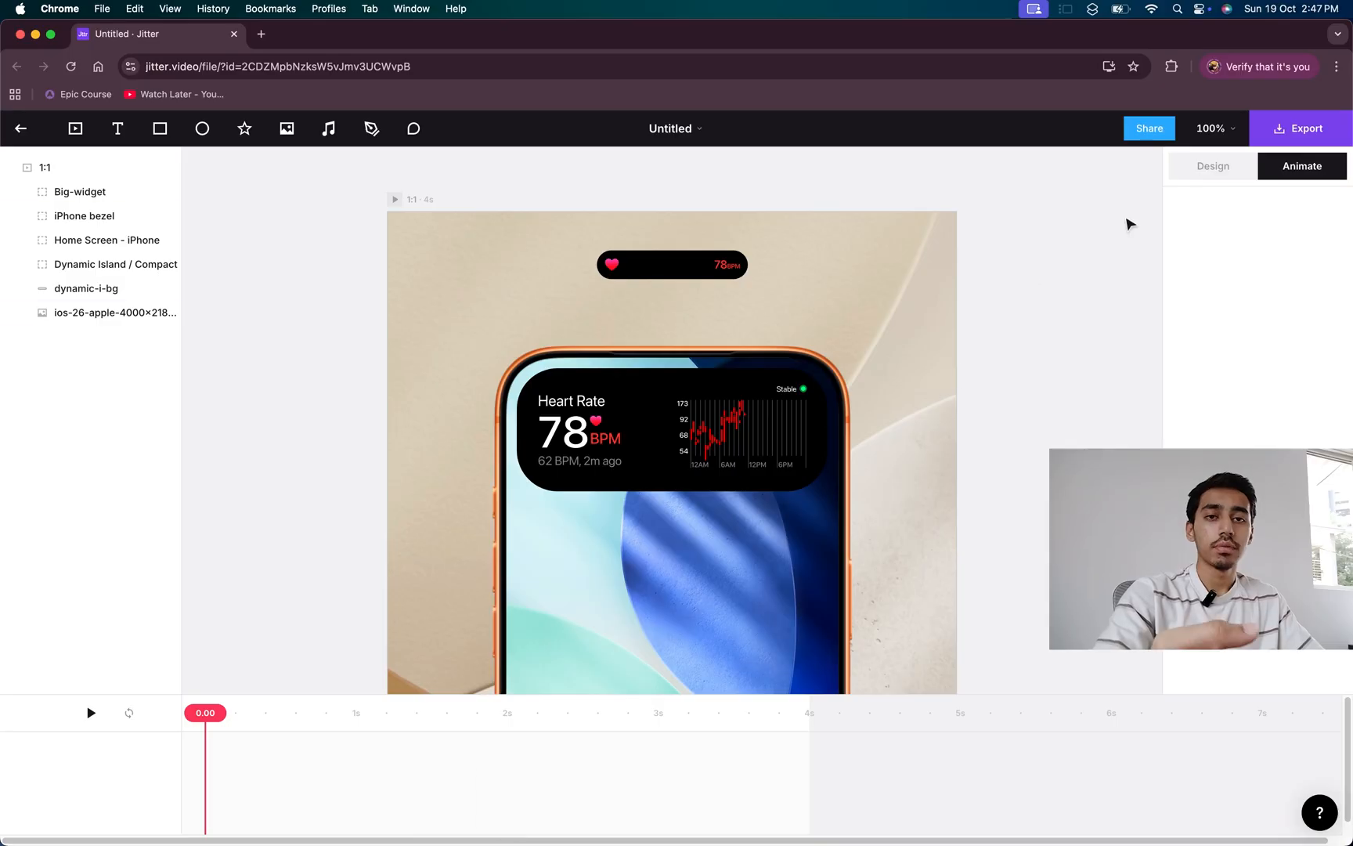
left_click(1199, 174)
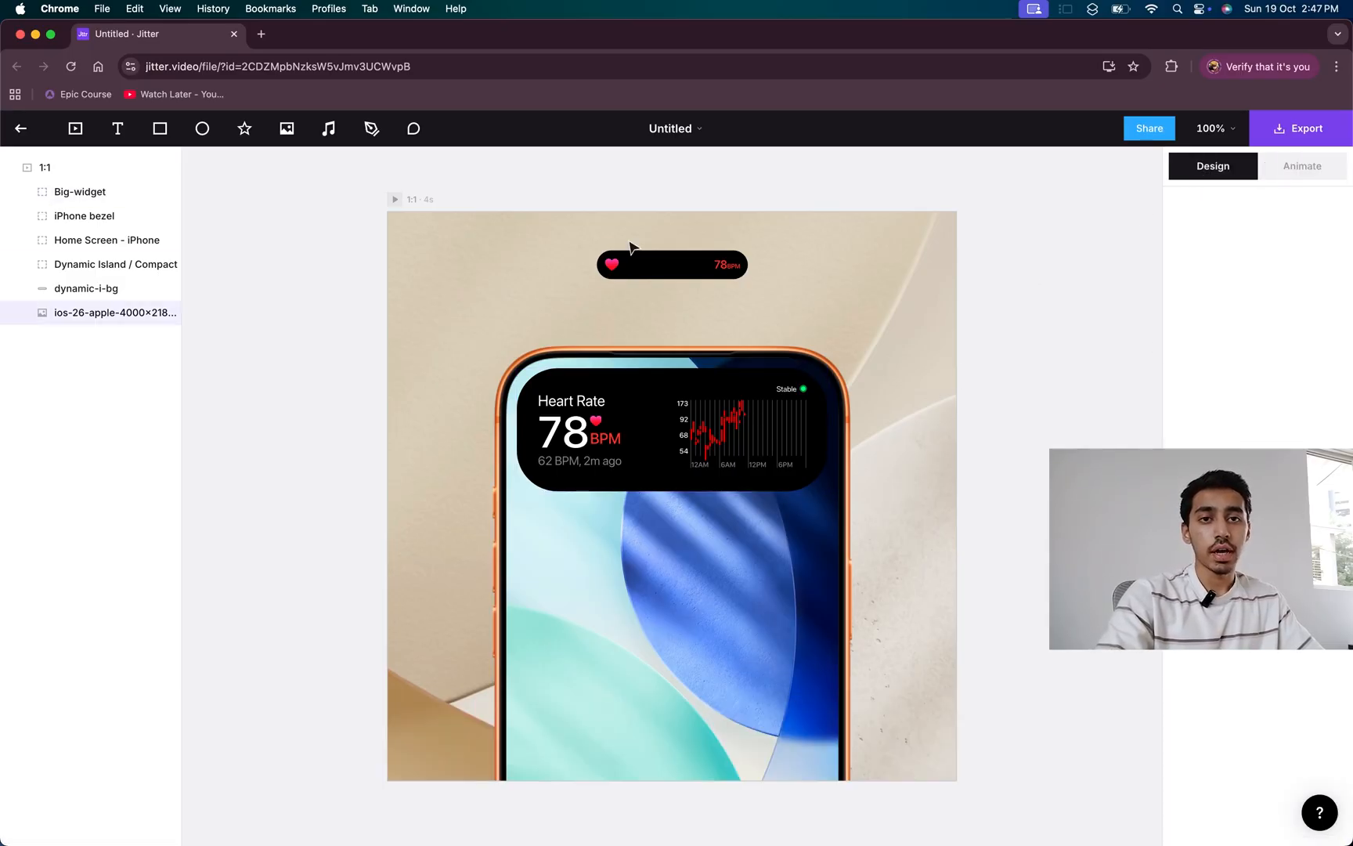
left_click(634, 270)
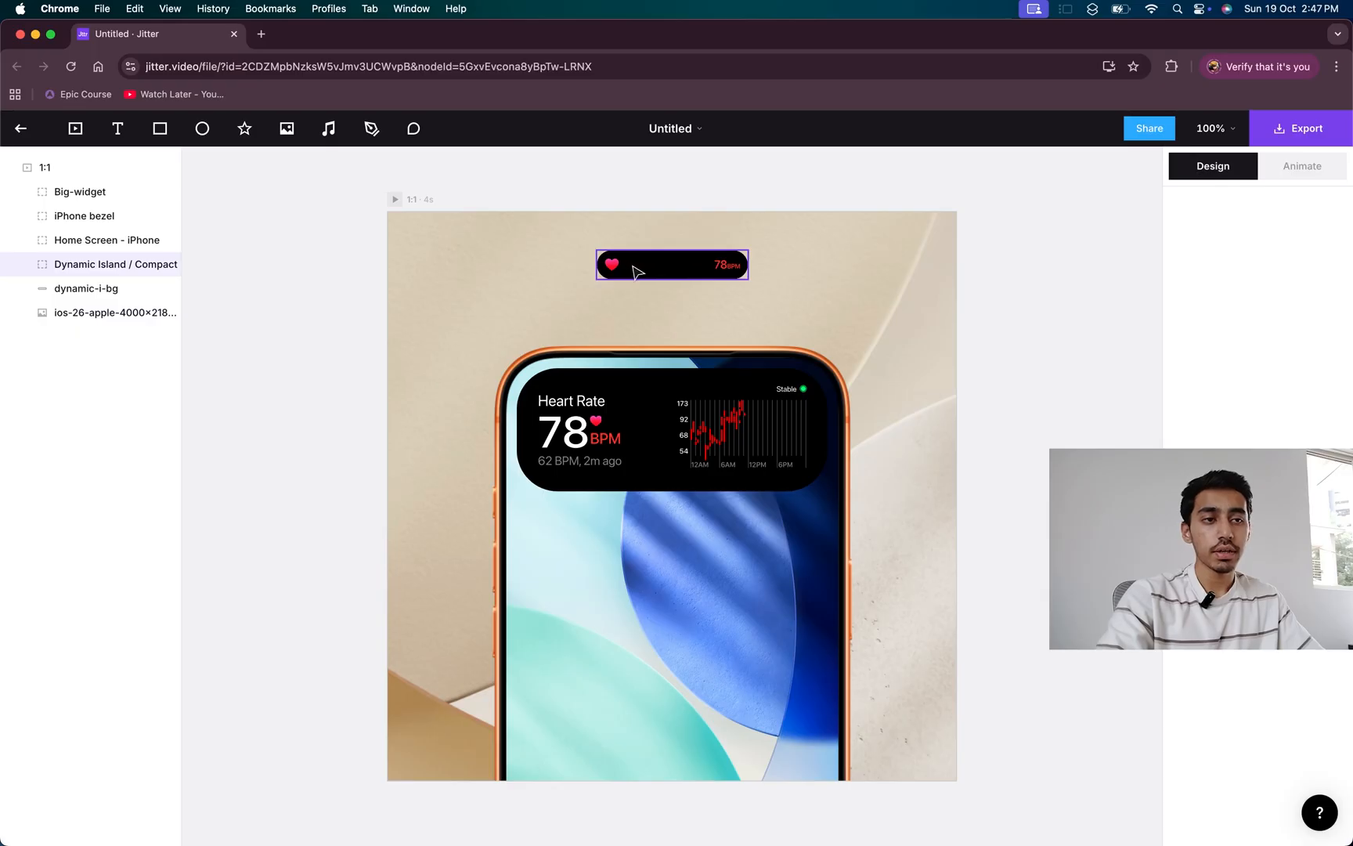
left_click_drag(635, 270, 810, 305)
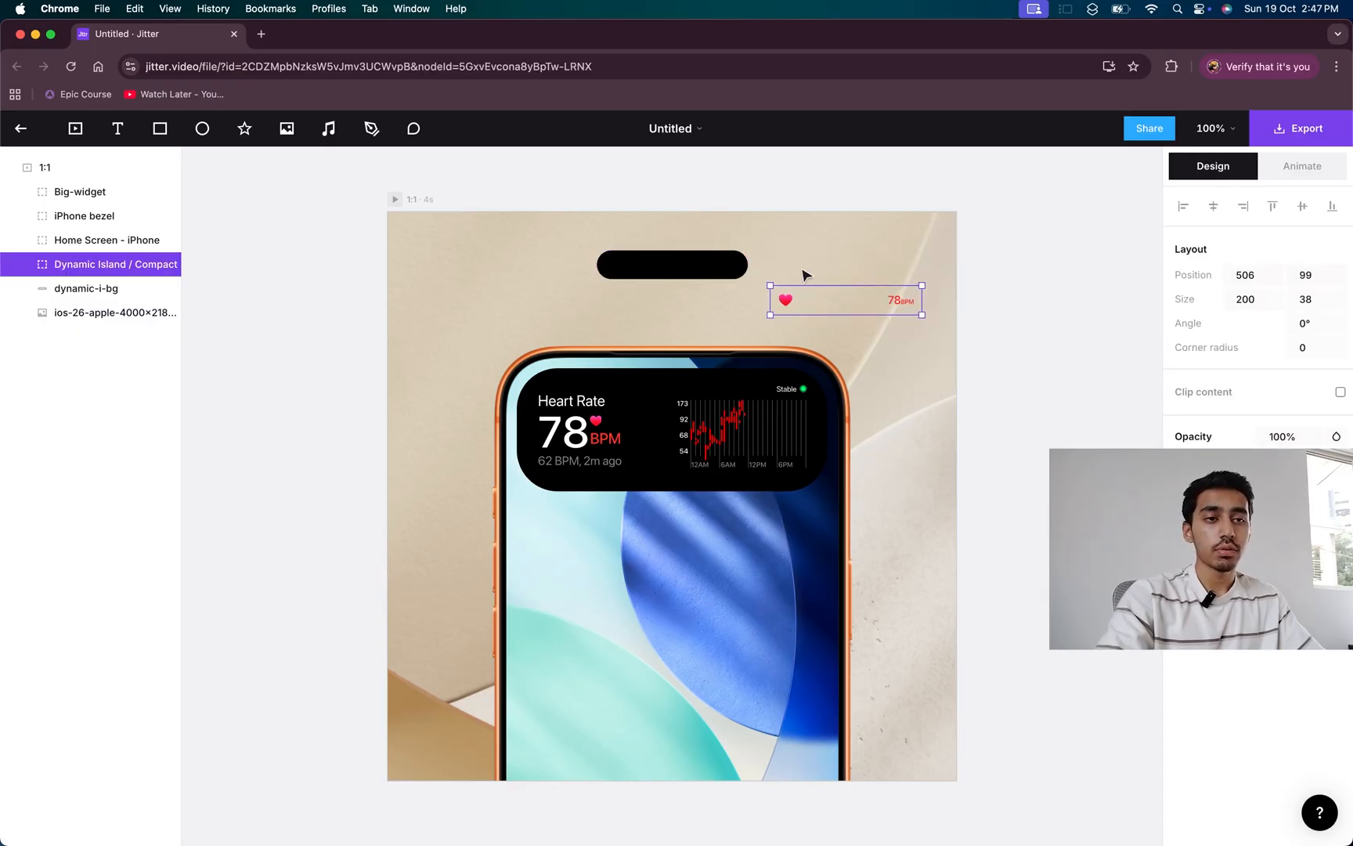
key("super+z")
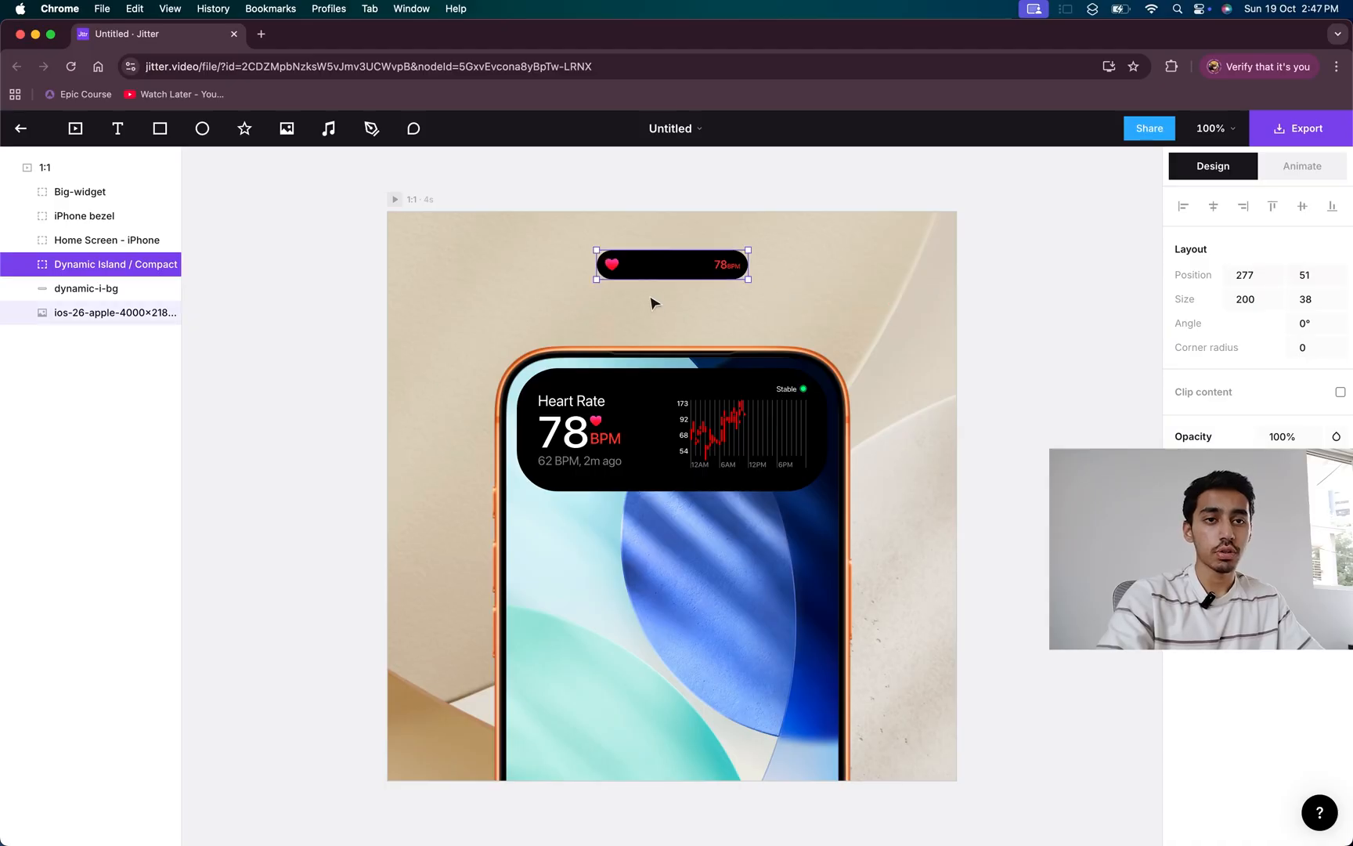
- Move Dynamic Island / Compact and dynamic-i-bg together down to position 277, 207 on the phone and order both layers above Big-widget
left_click(98, 290, "shift")
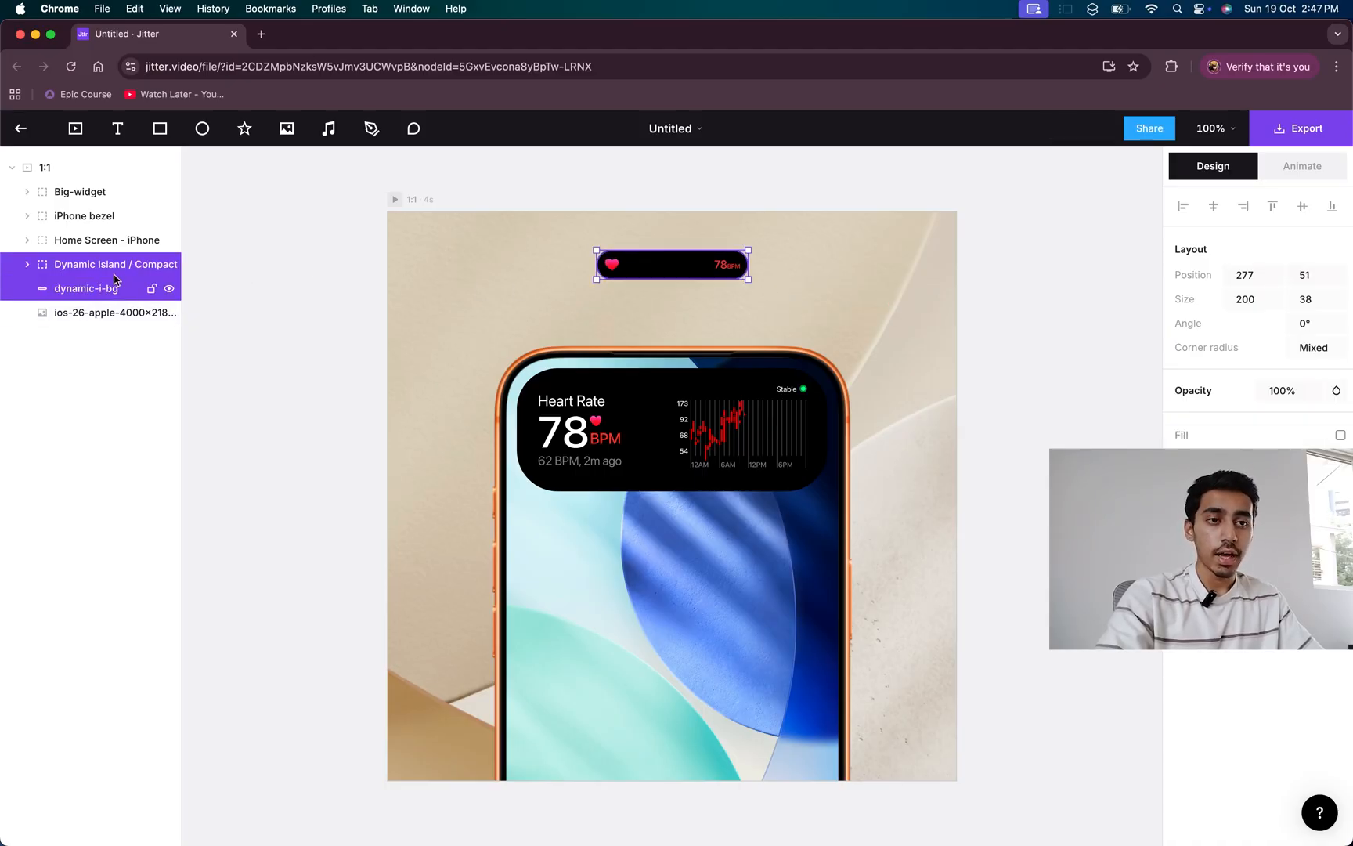
left_click_drag(653, 271, 662, 385)
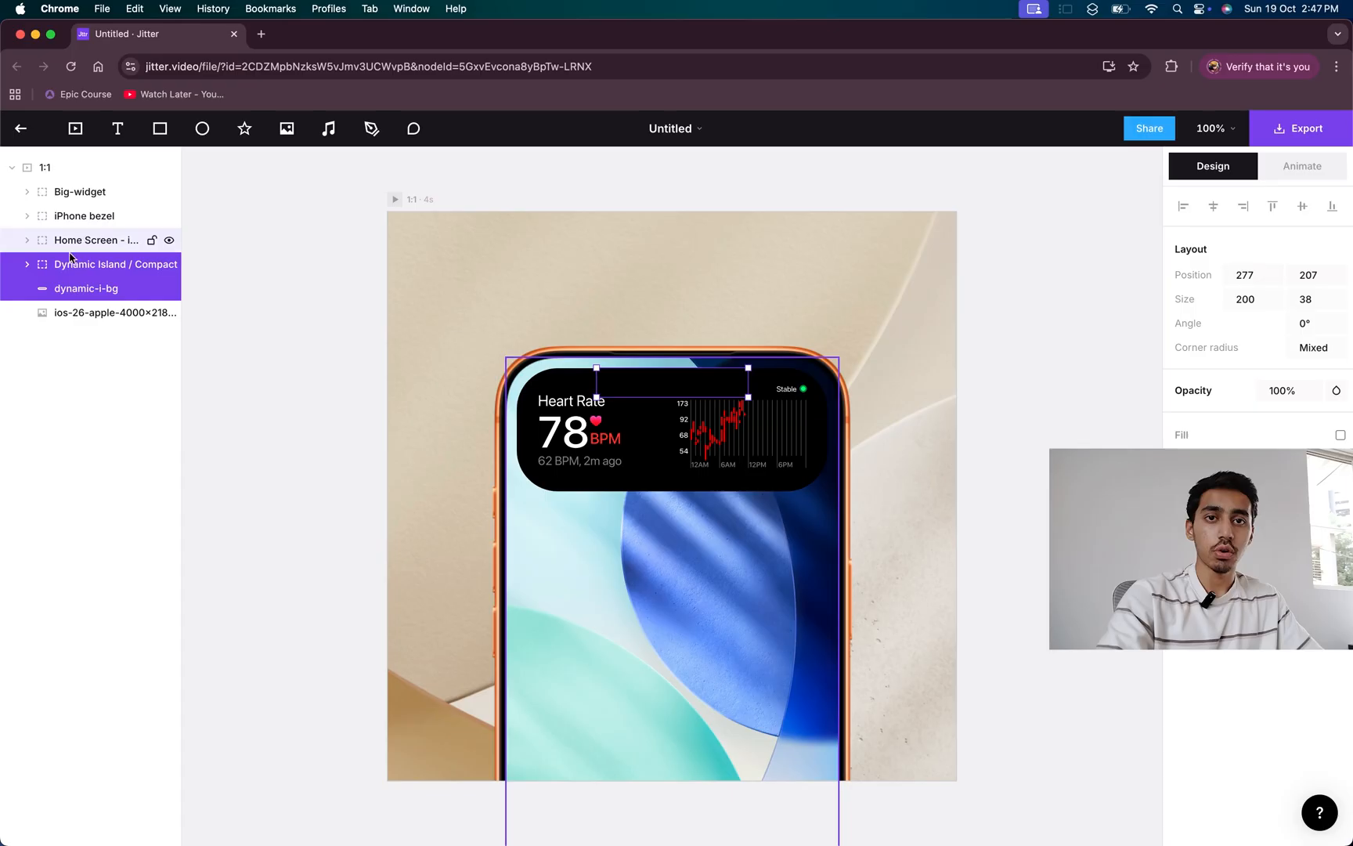
left_click_drag(76, 270, 66, 188)
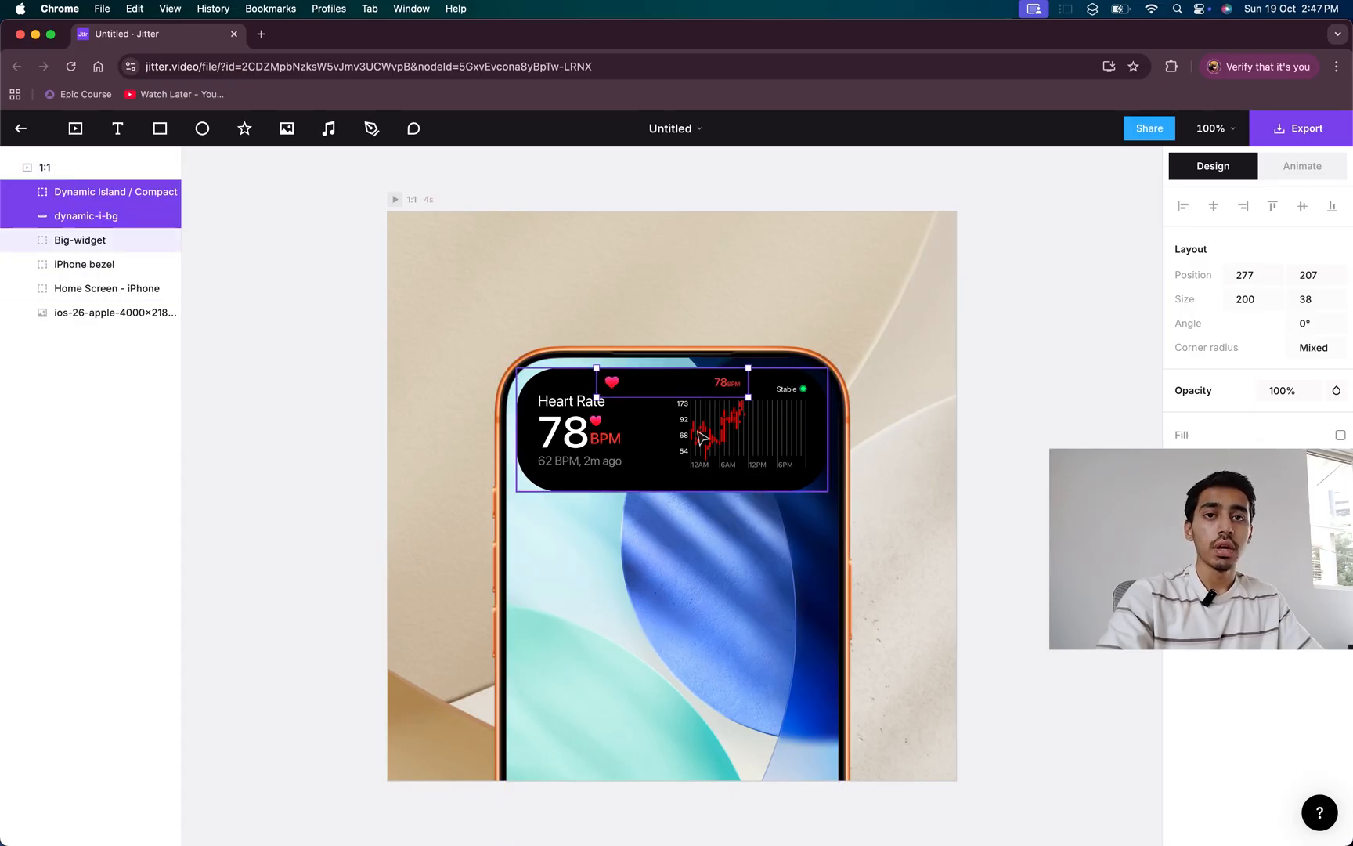
left_click(678, 533)
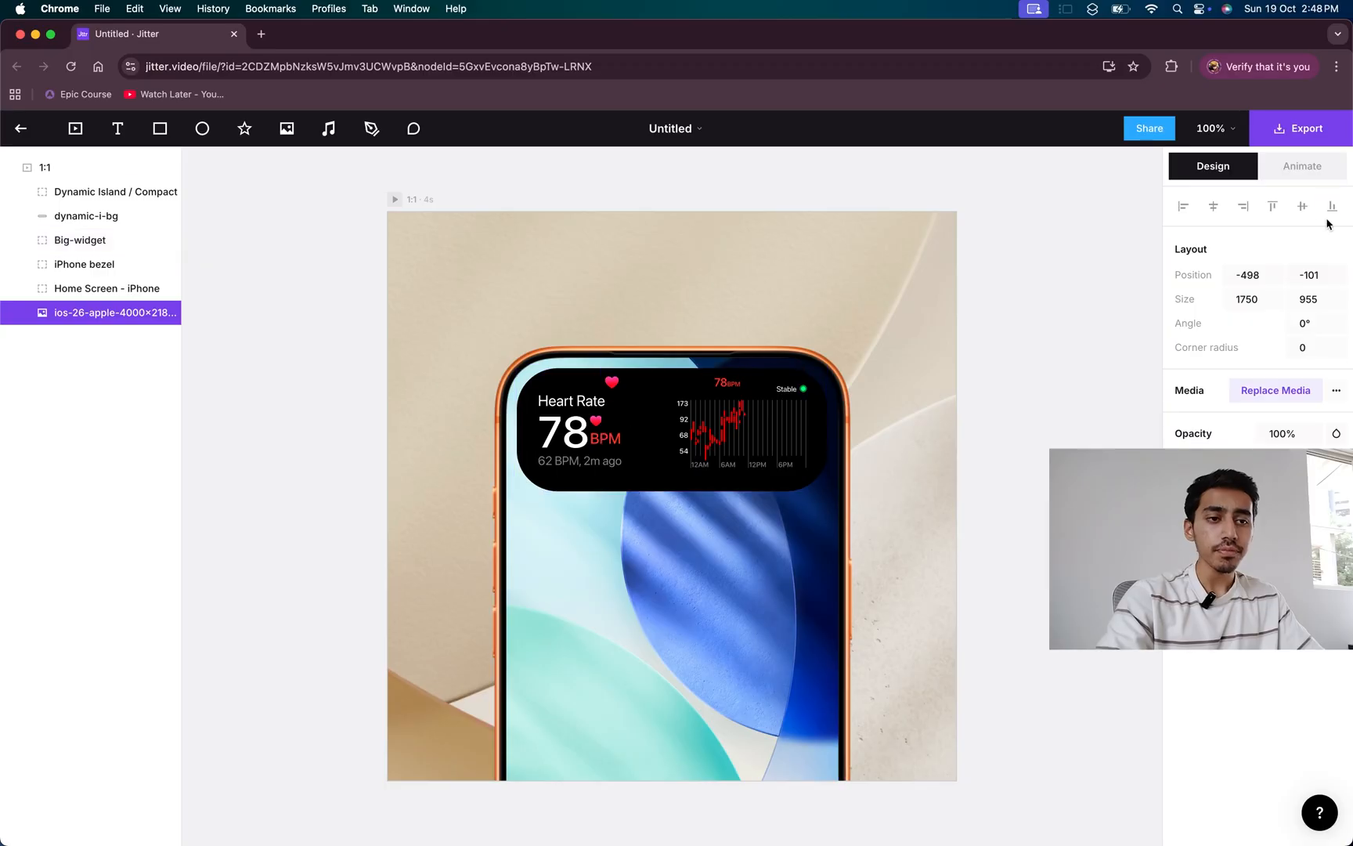
- In the animation view, group all layers from Dynamic Island / Compact through Home Screen - iPhone, leaving out the background image
left_click(1282, 168)
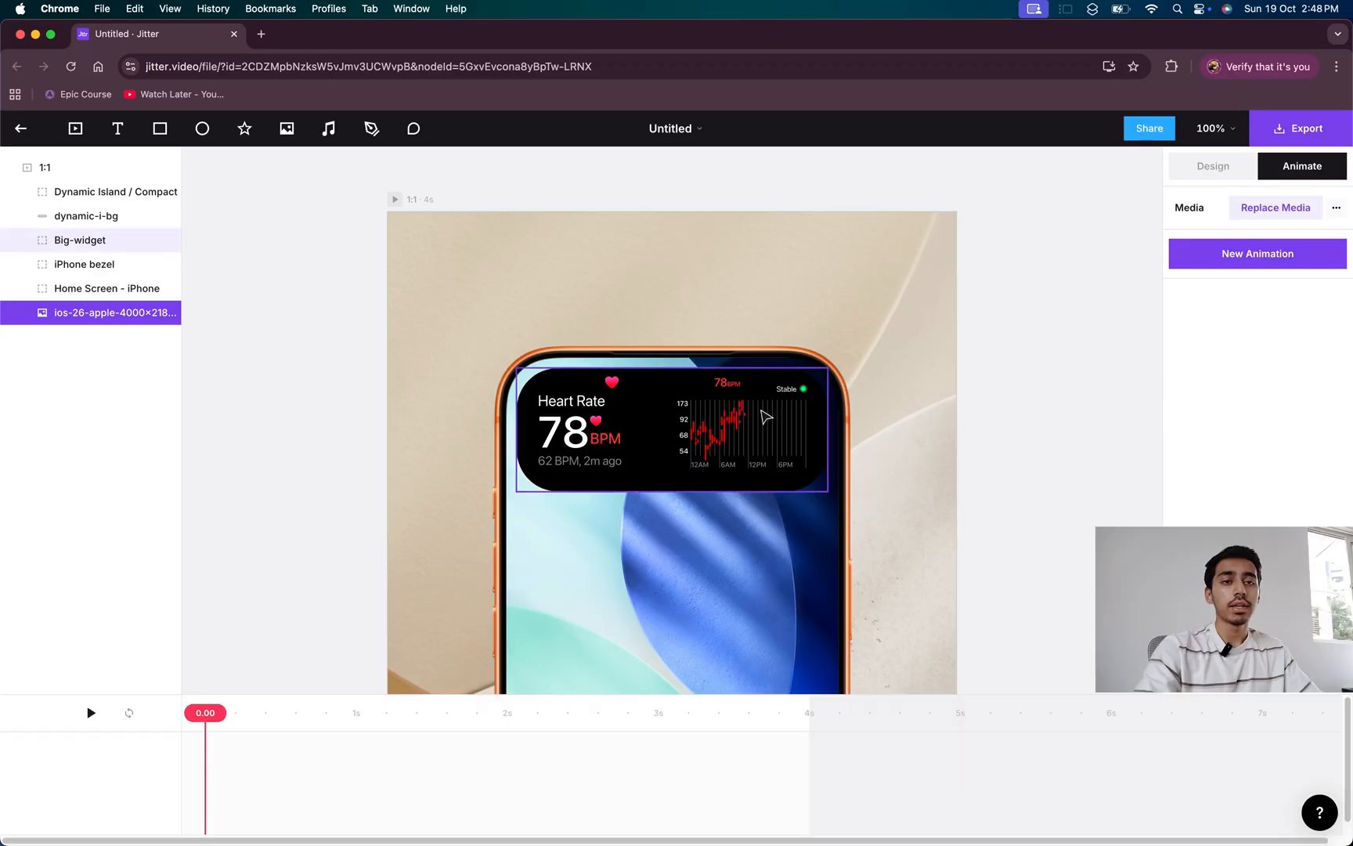
scroll(641, 574, "down", 1)
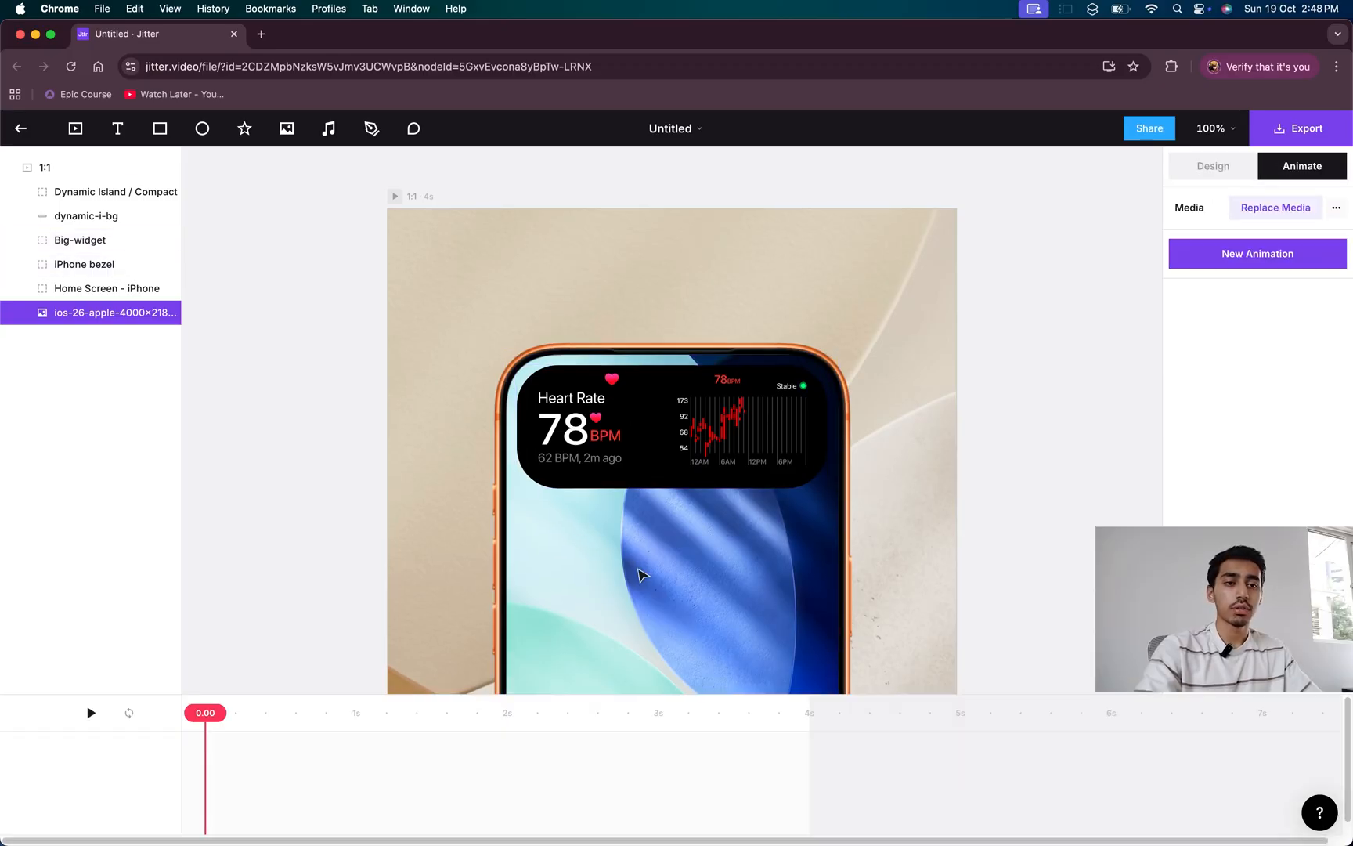
scroll(318, 411, "down", 3)
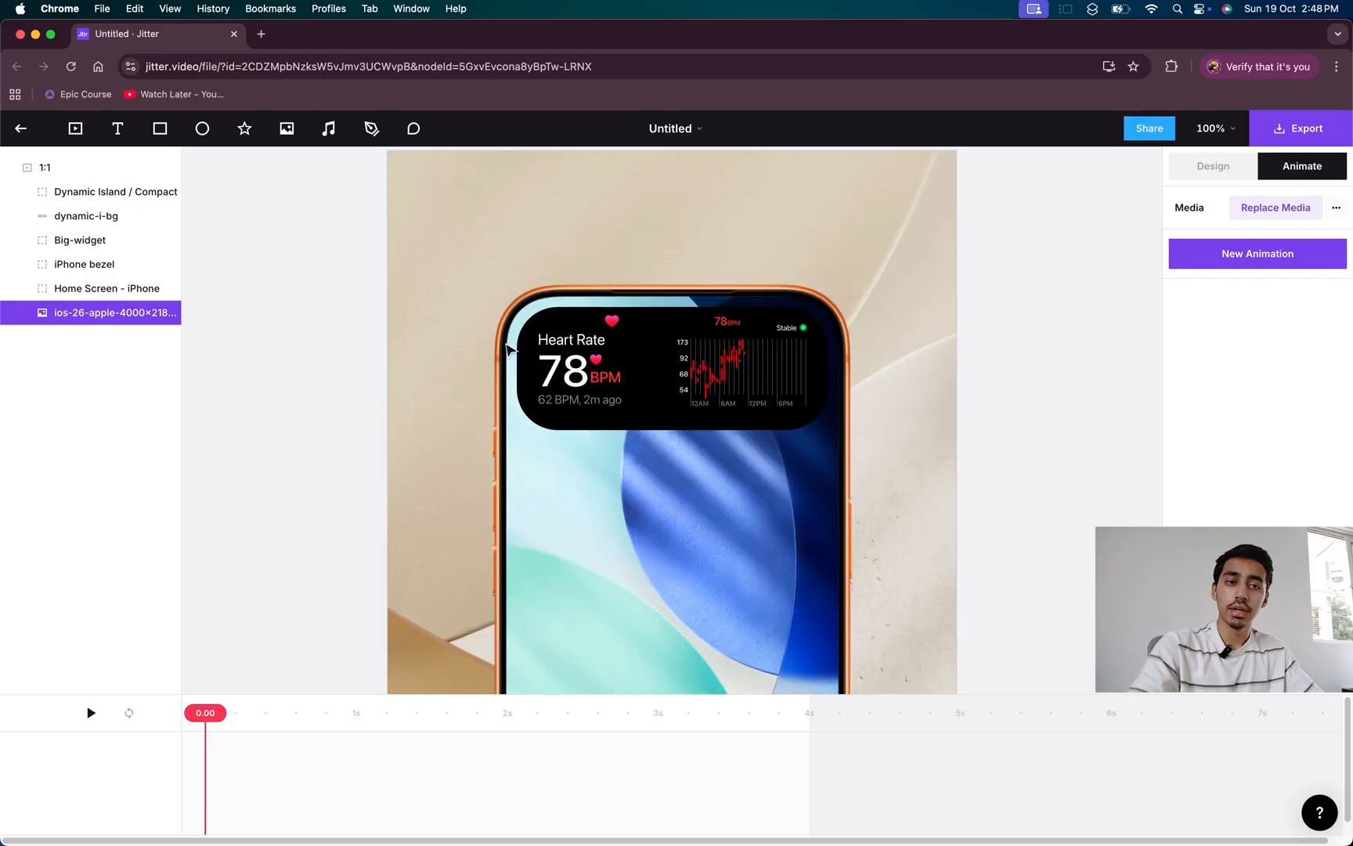
scroll(506, 349, "down", 5)
scroll(507, 348, "up", 7)
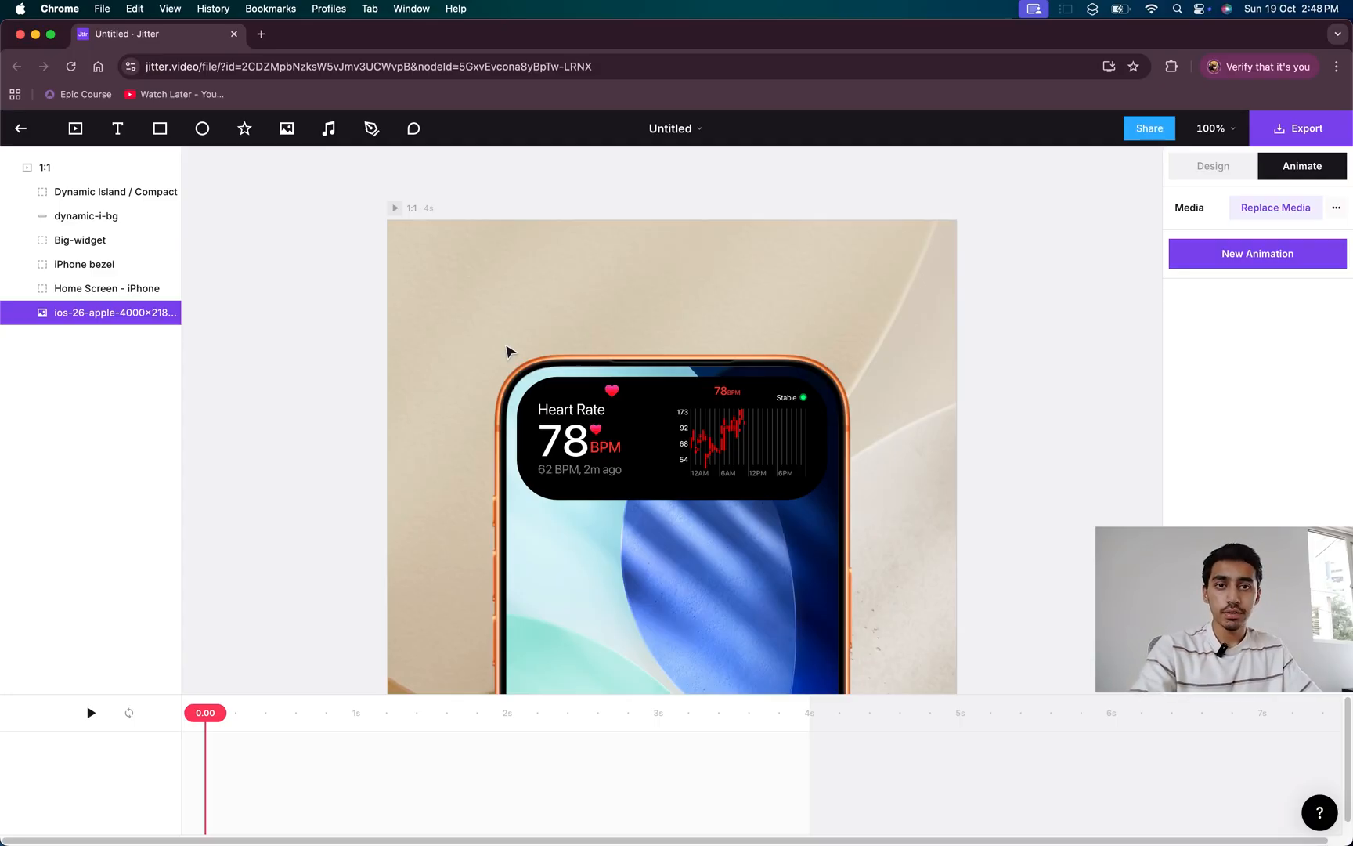
left_click(81, 191)
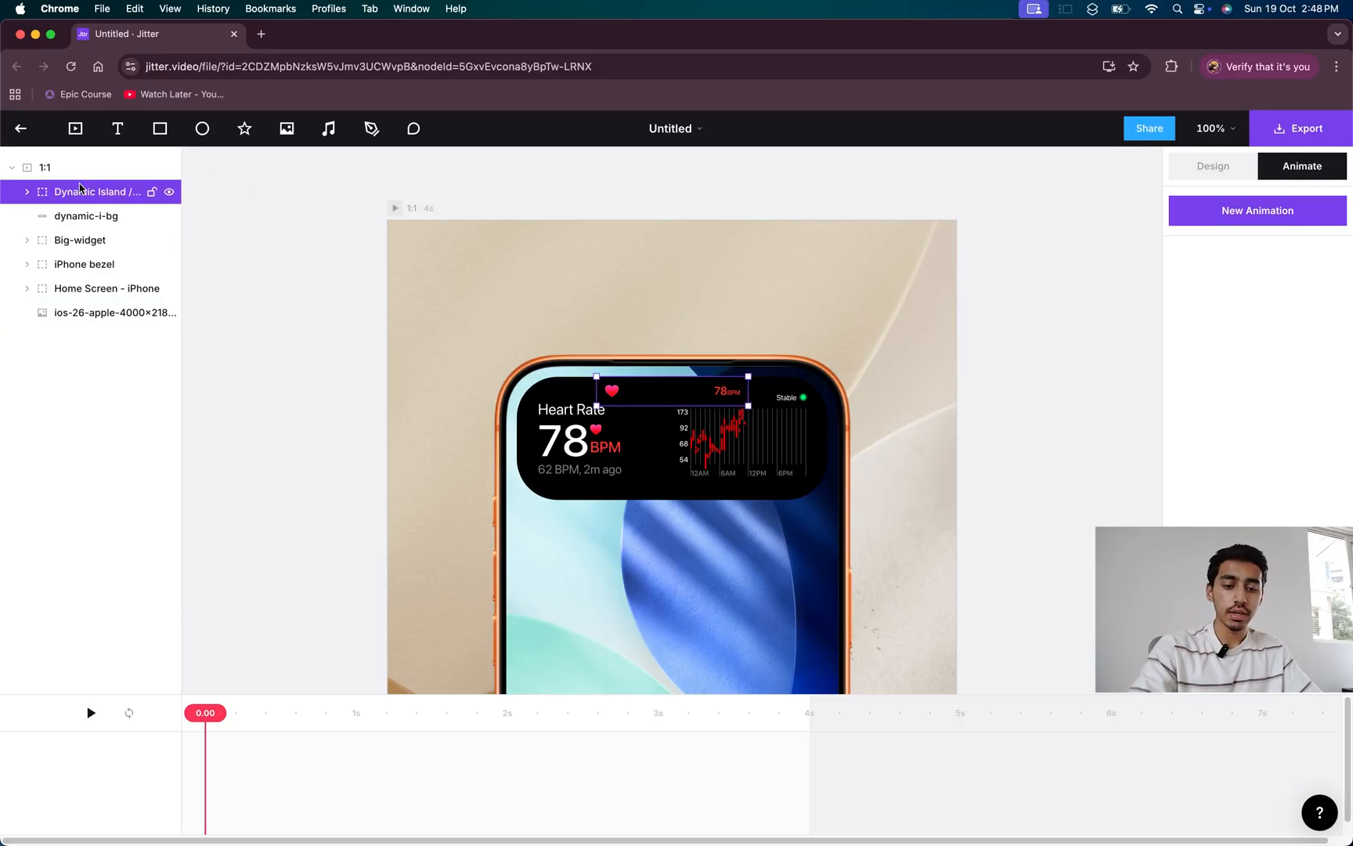
left_click(92, 289, "shift")
key("super+g")
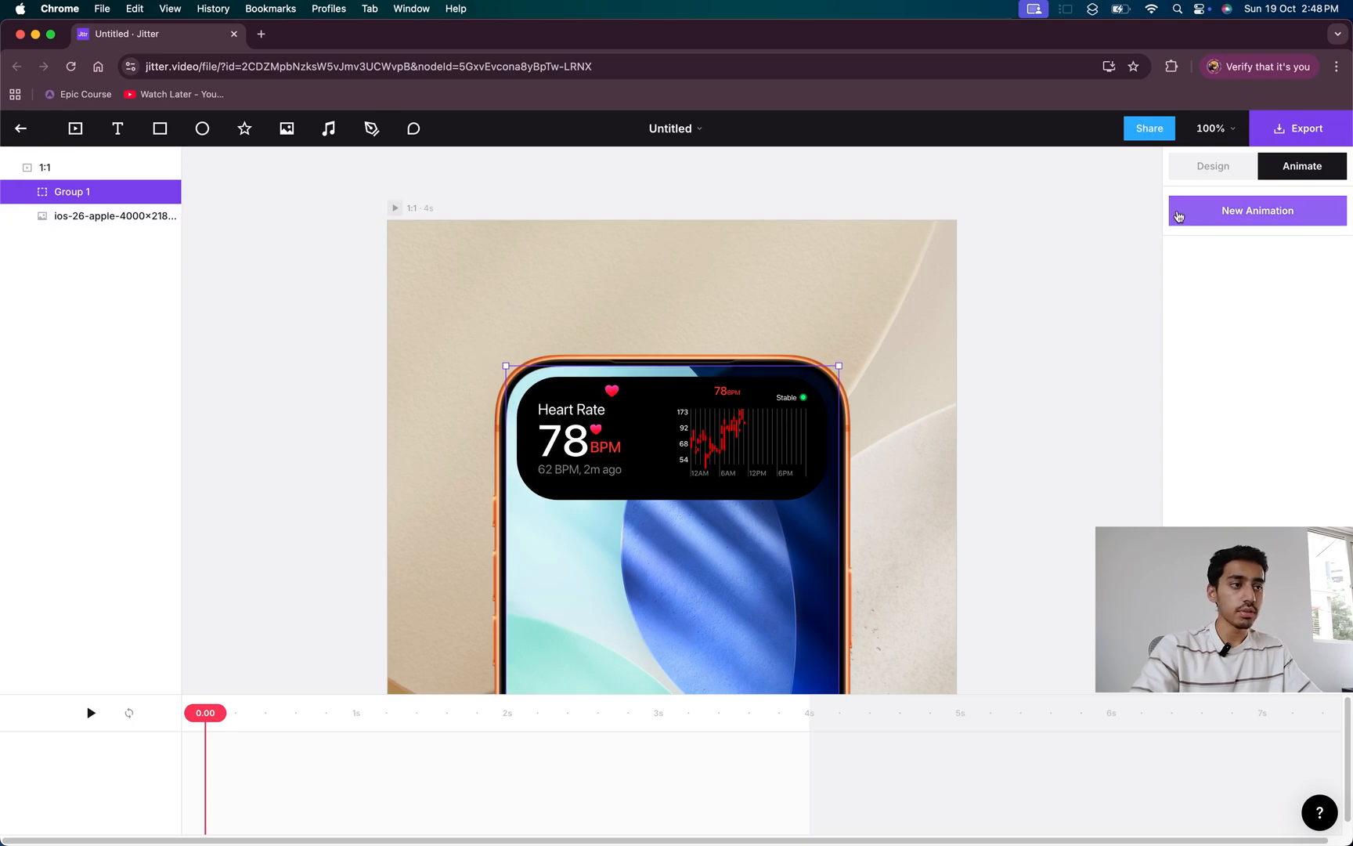
- Add a custom Scale animation to the phone group
left_click(1249, 213)
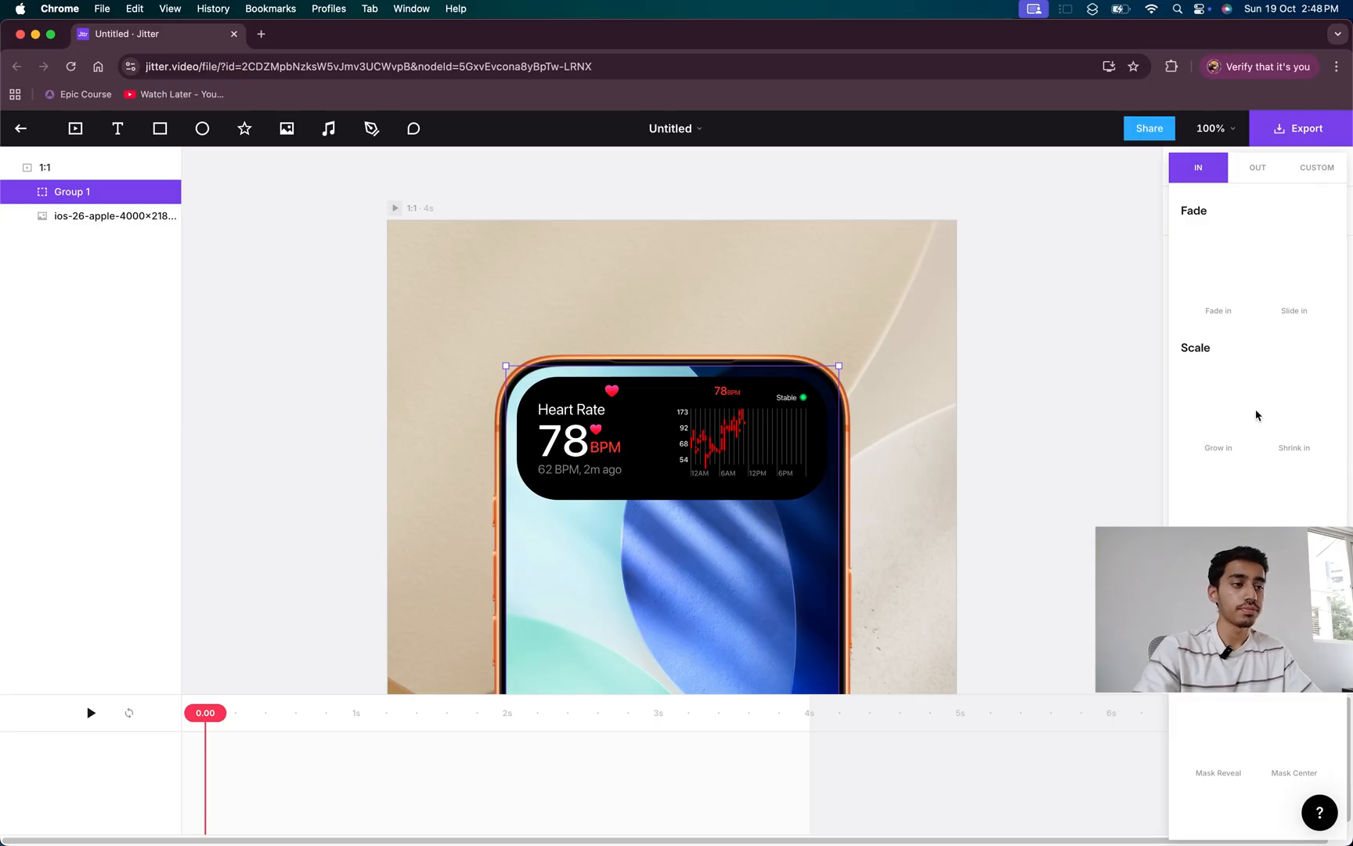
left_click(1309, 174)
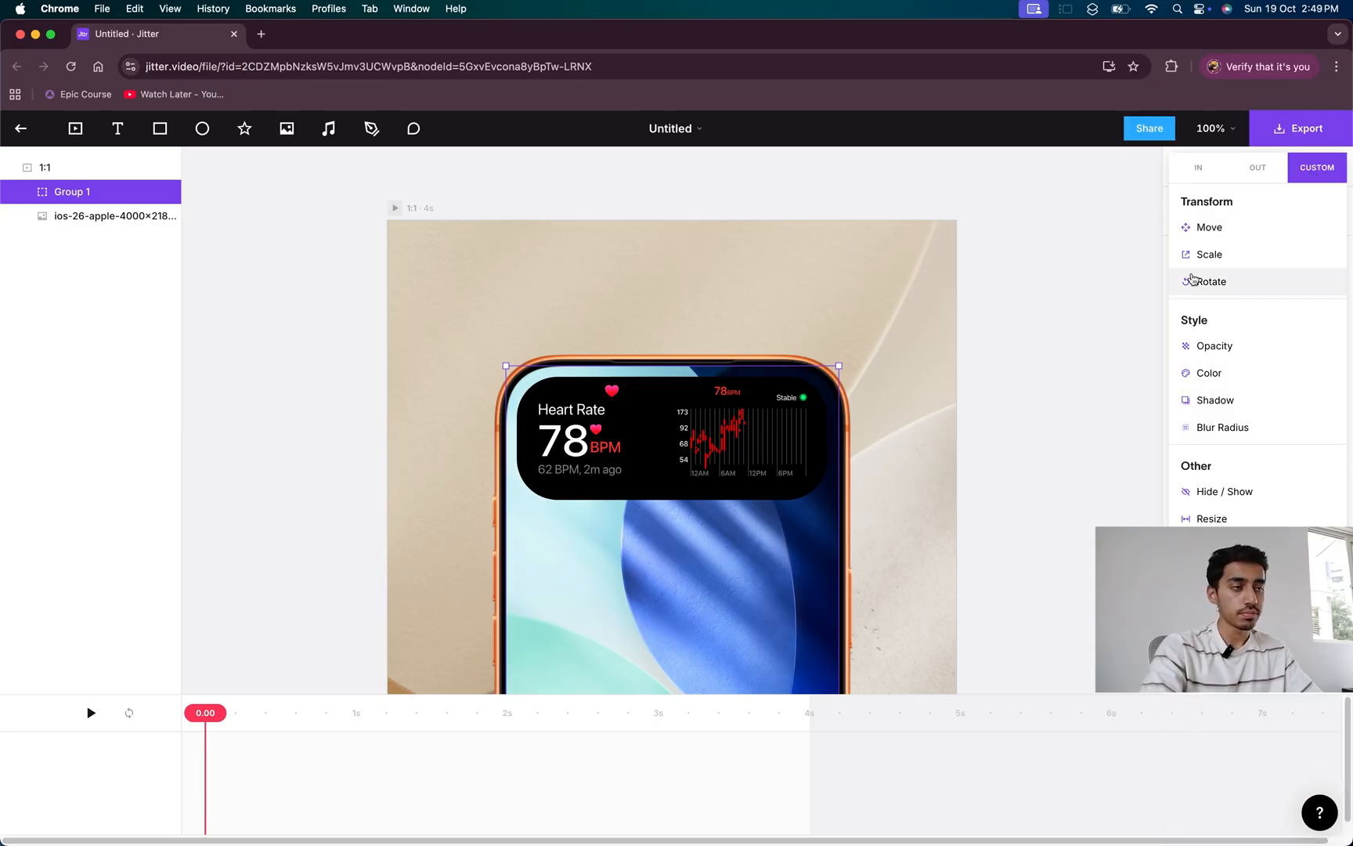
left_click(1210, 255)
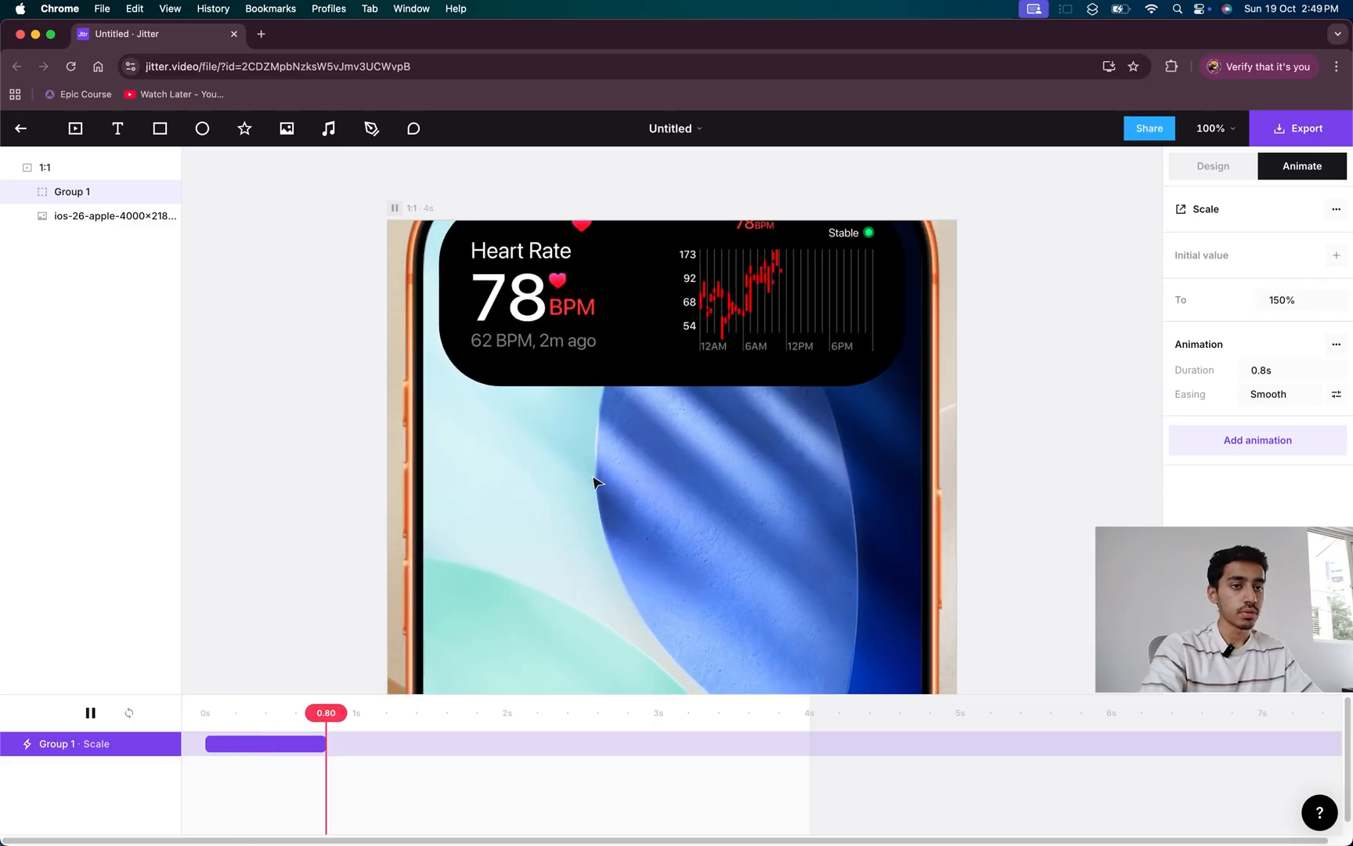
- Set the phone group's Scale animation to end at 120% with a duration of 0.4 s
left_click(1276, 300)
type("2")
key("Return")
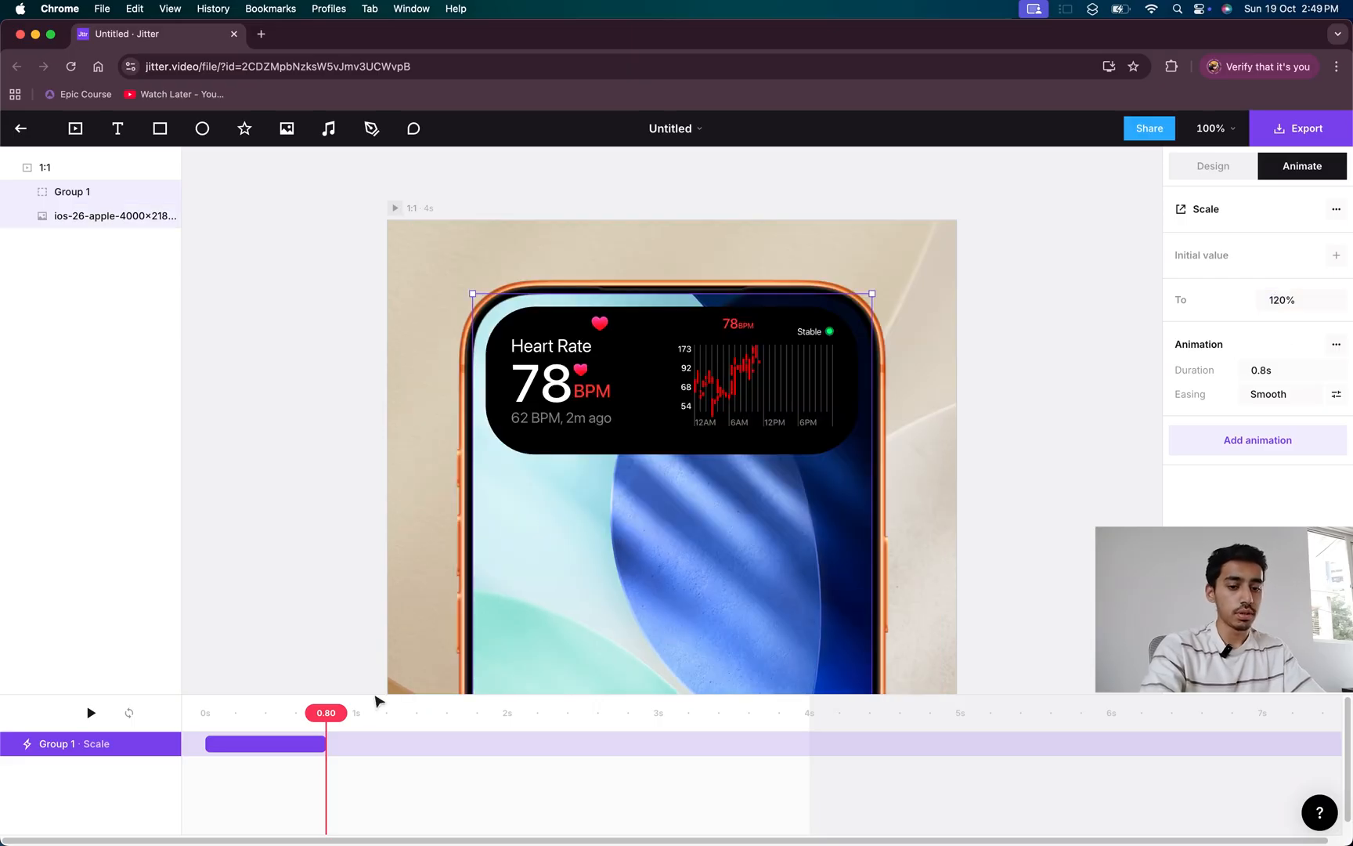
left_click(1262, 371)
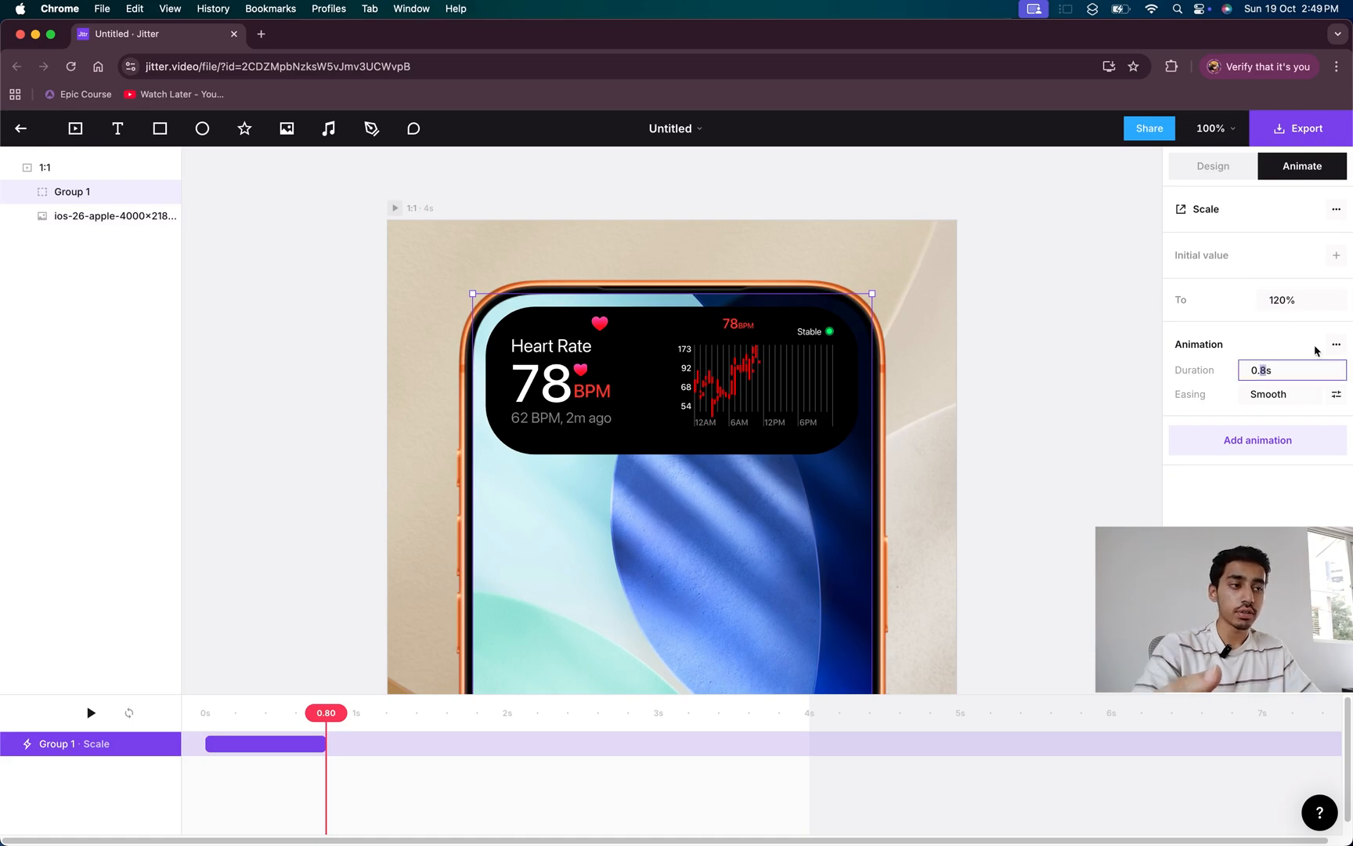
type("4")
key("Return")
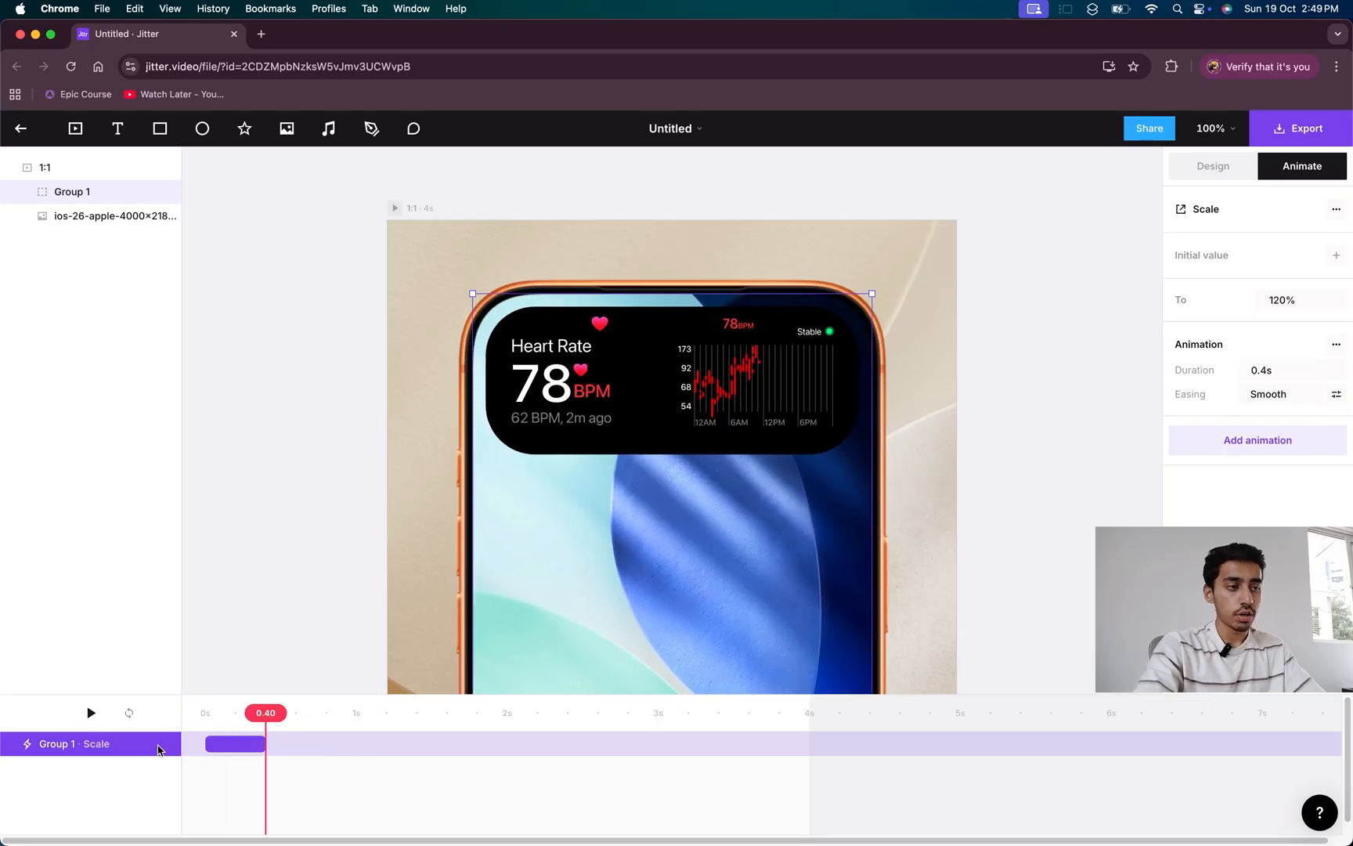
mouse_move(262, 744)
left_mouse_down()
mouse_move(423, 744)
mouse_move(278, 744)
left_mouse_up()
key("super+z")
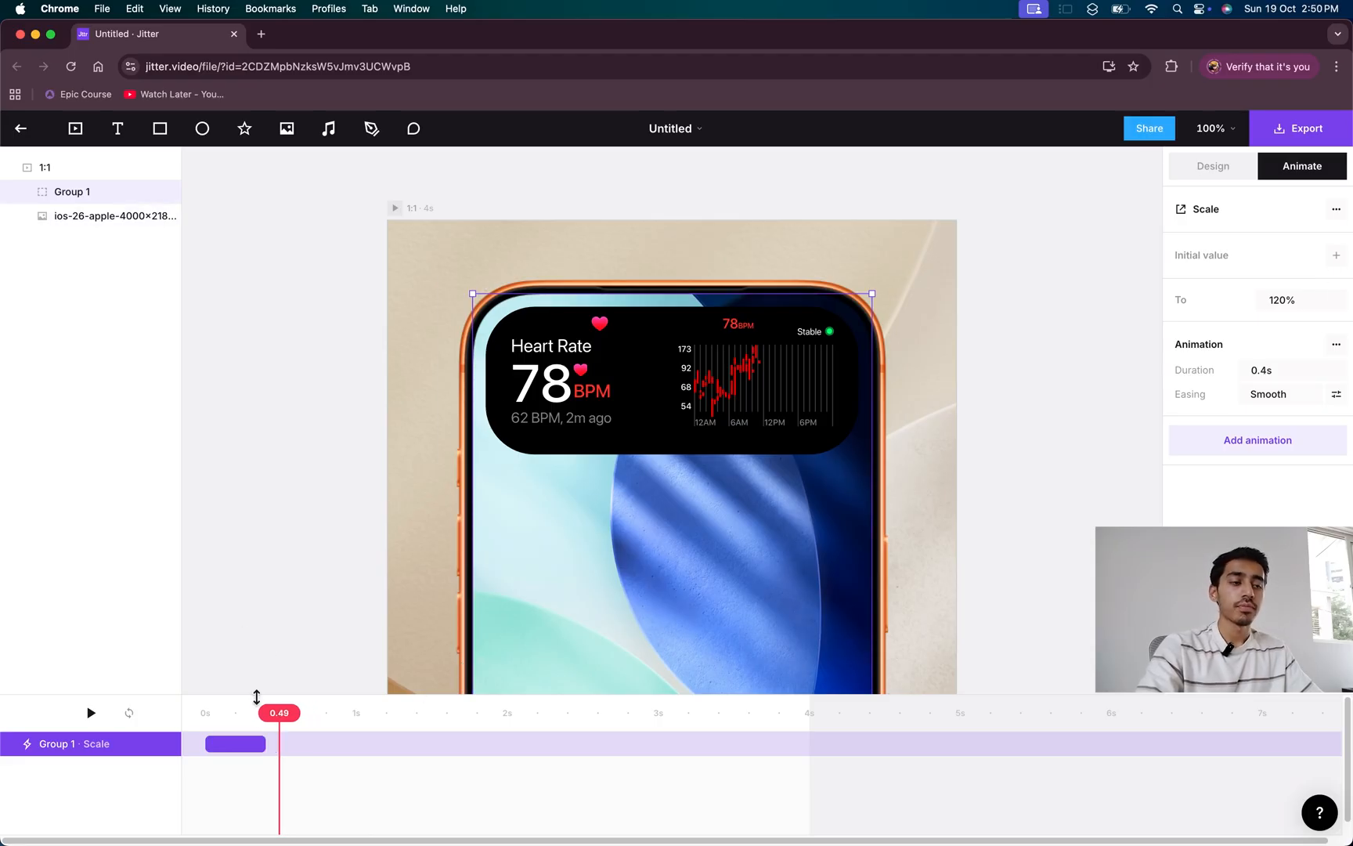
- Play back and scrub through the phone group's Scale animation, examining the whole phone on the artboard
left_click(229, 743)
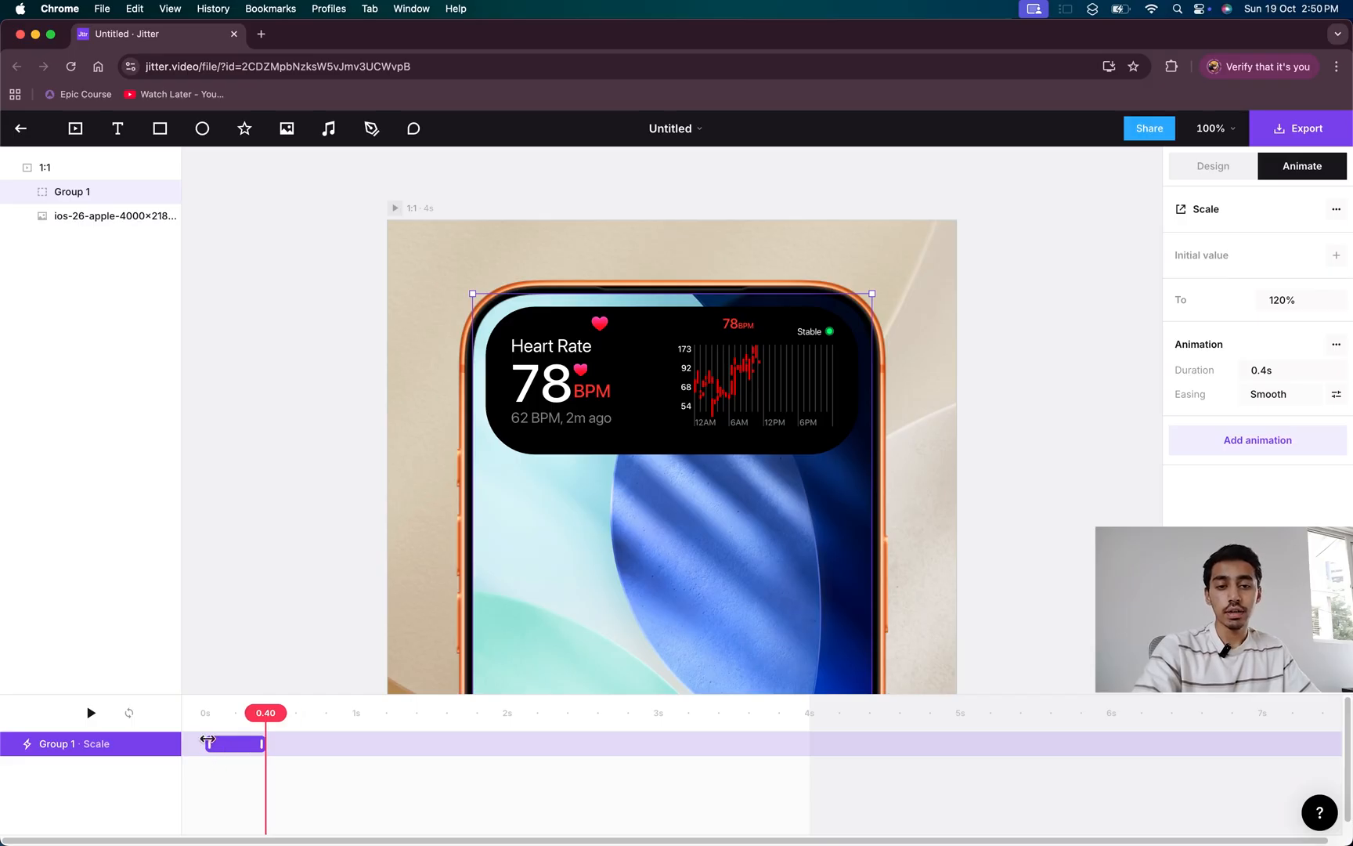
key("space")
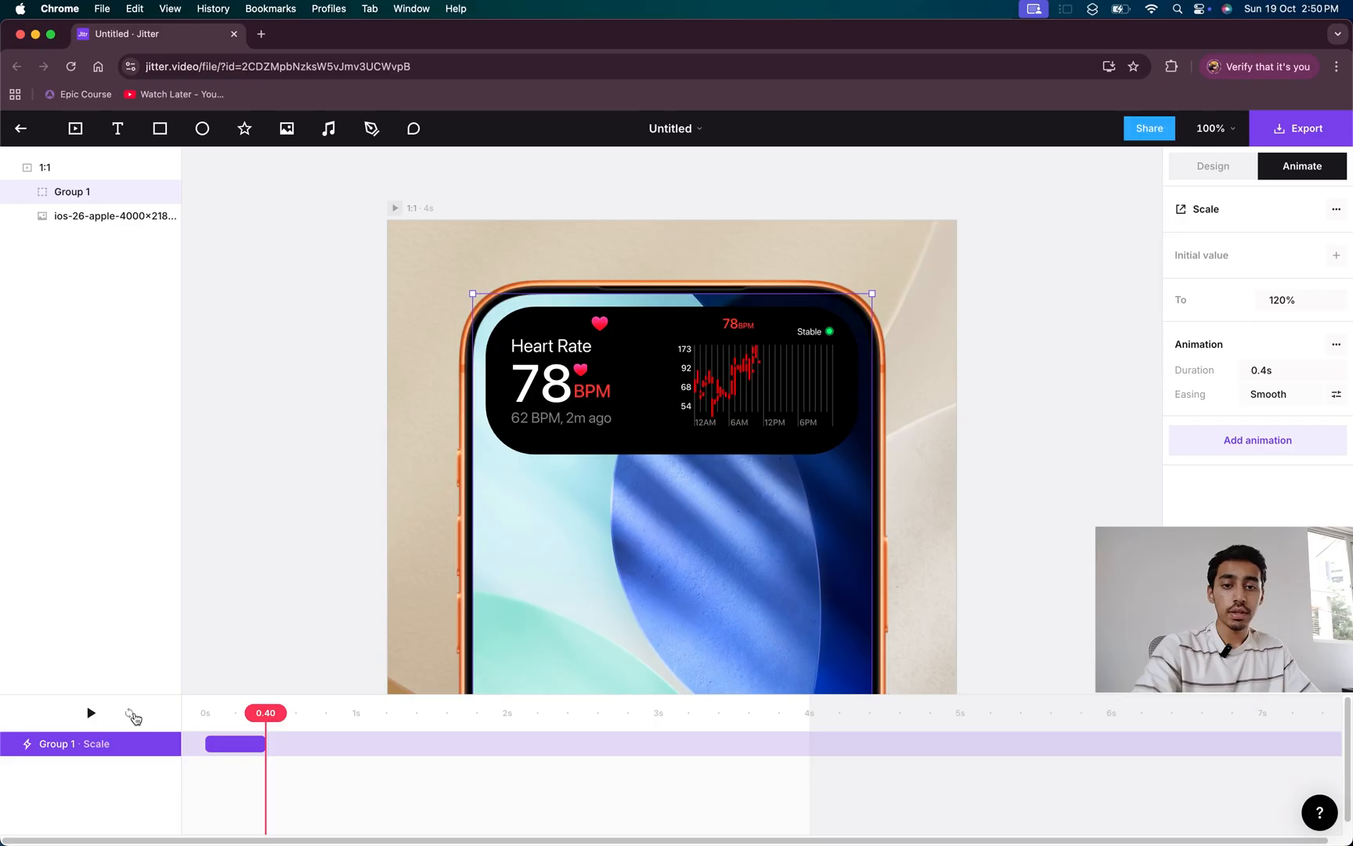
key("space")
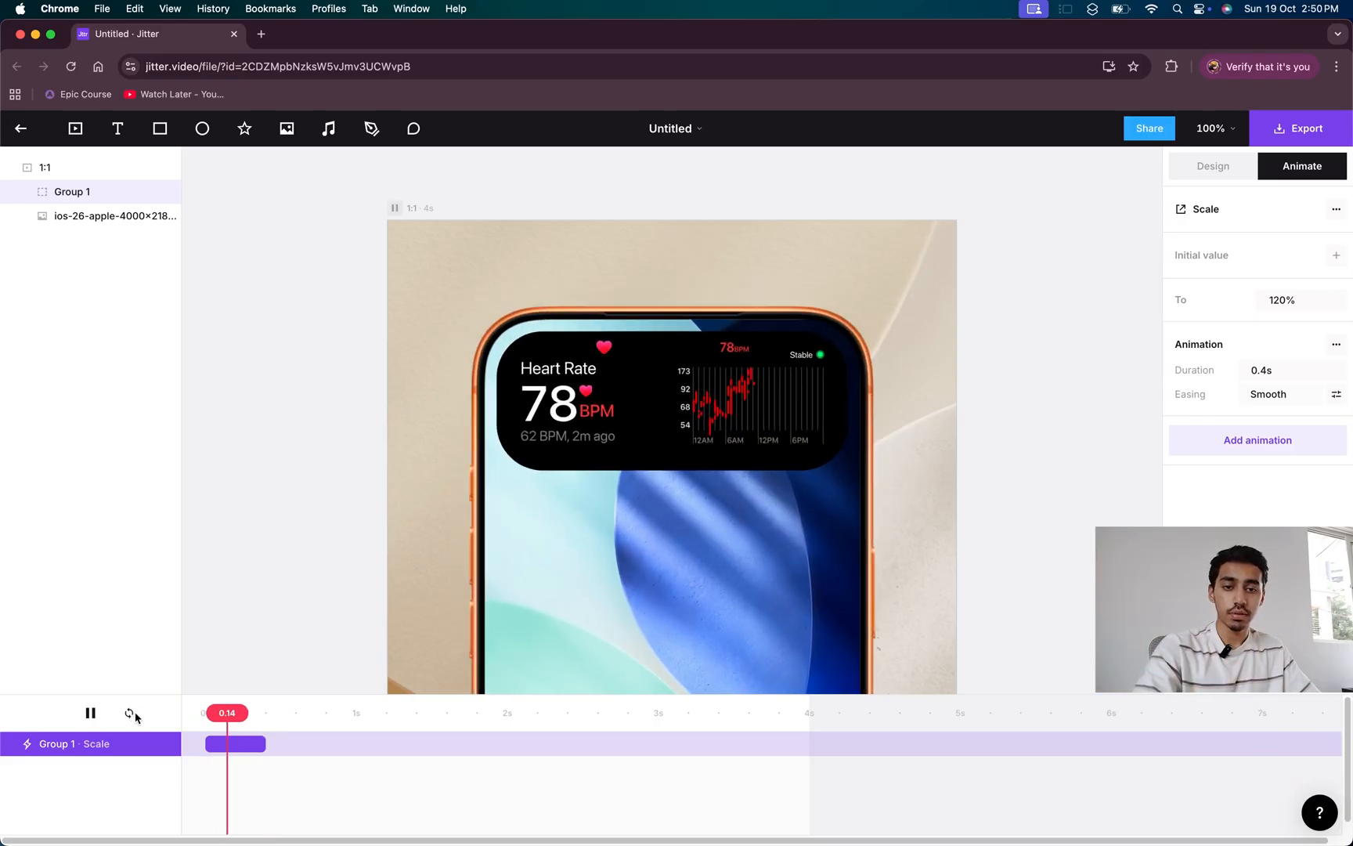
key("space")
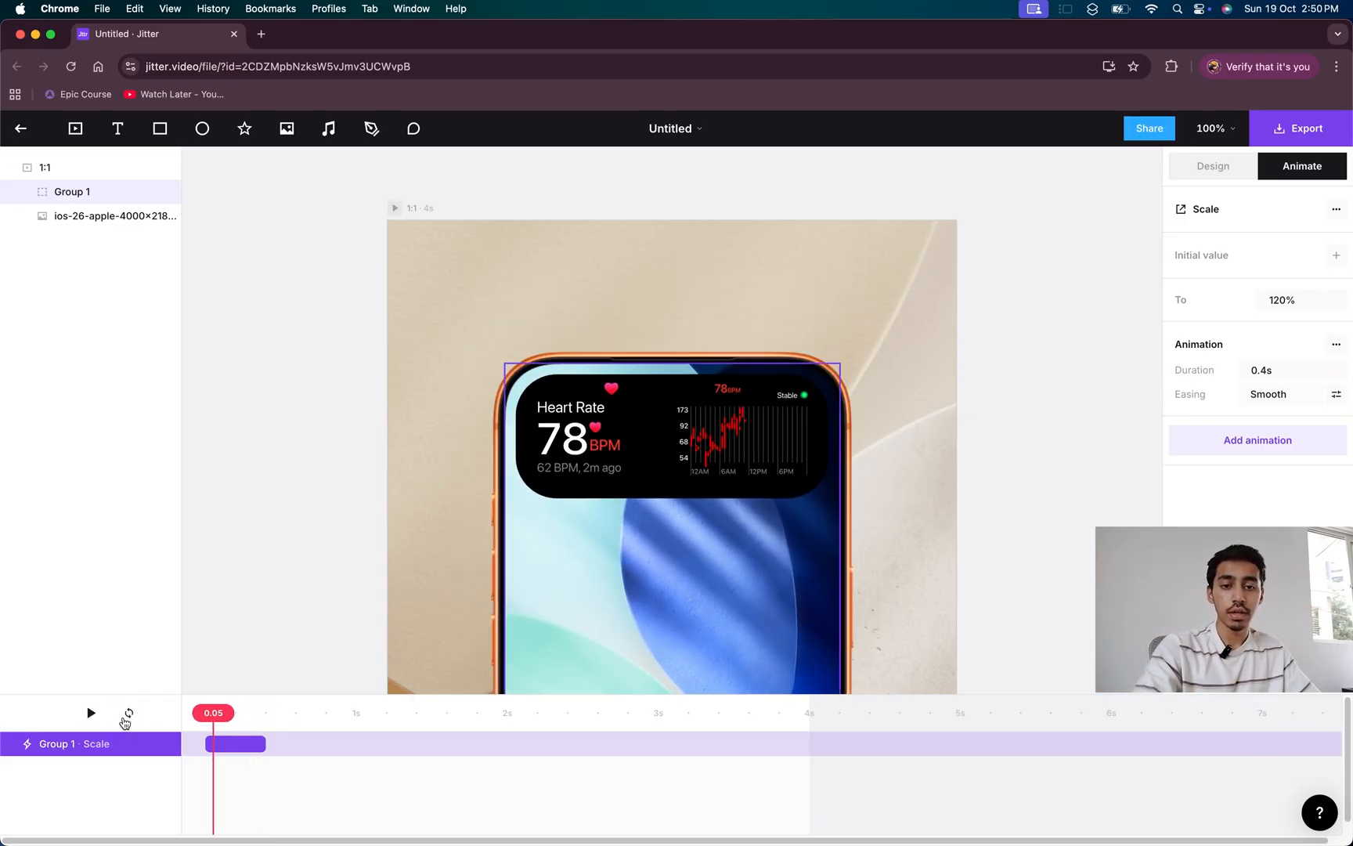
key("space")
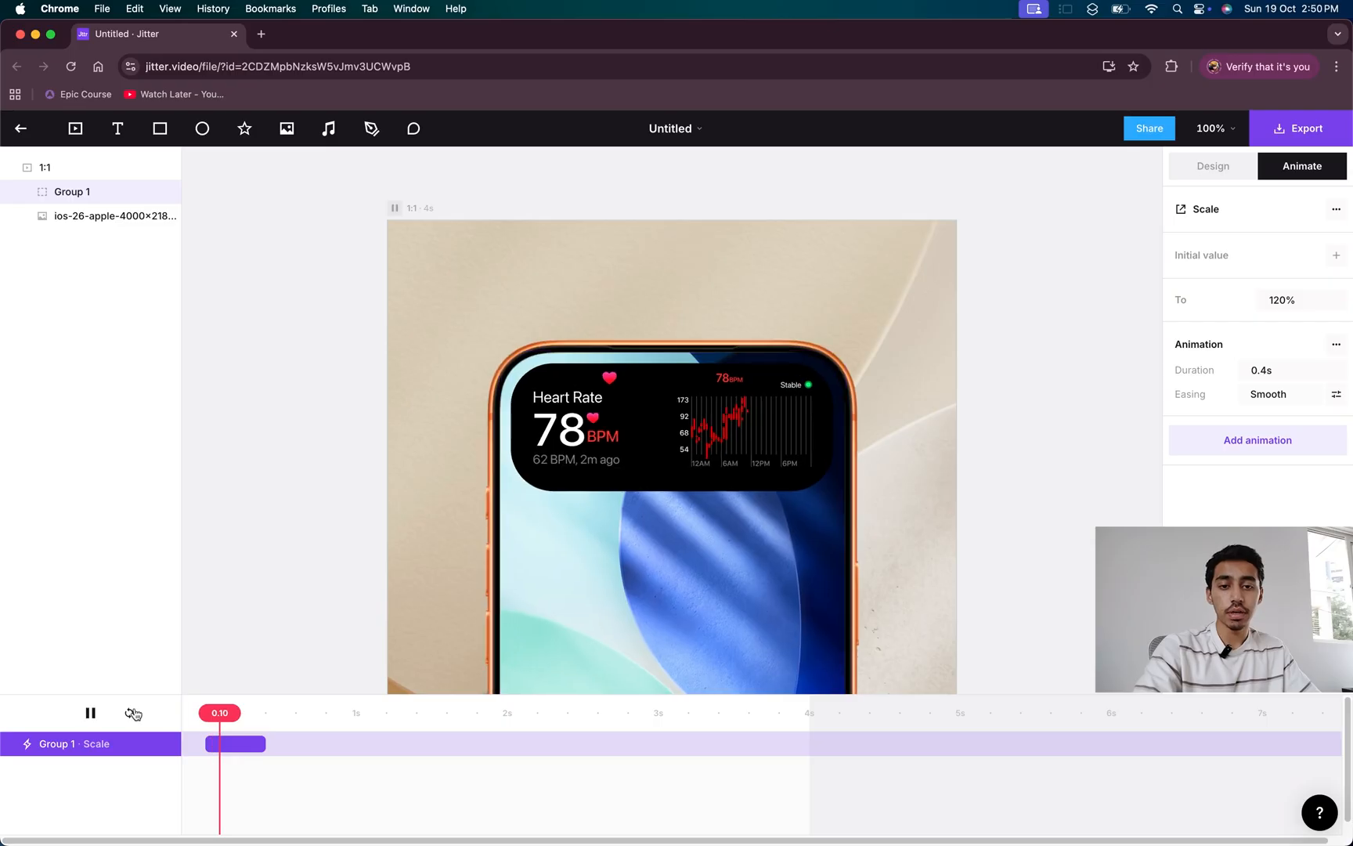
key("space")
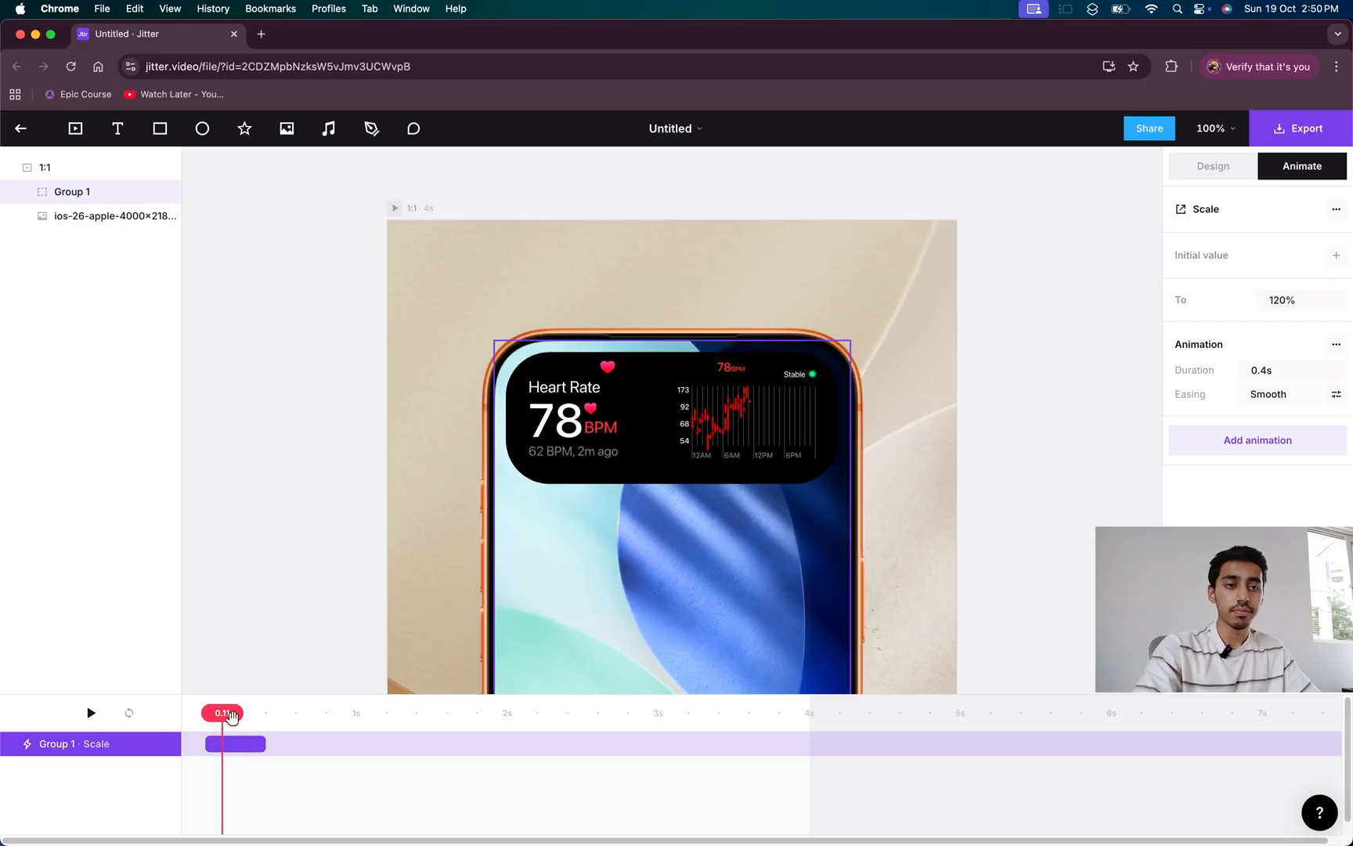
left_click_drag(231, 716, 269, 714)
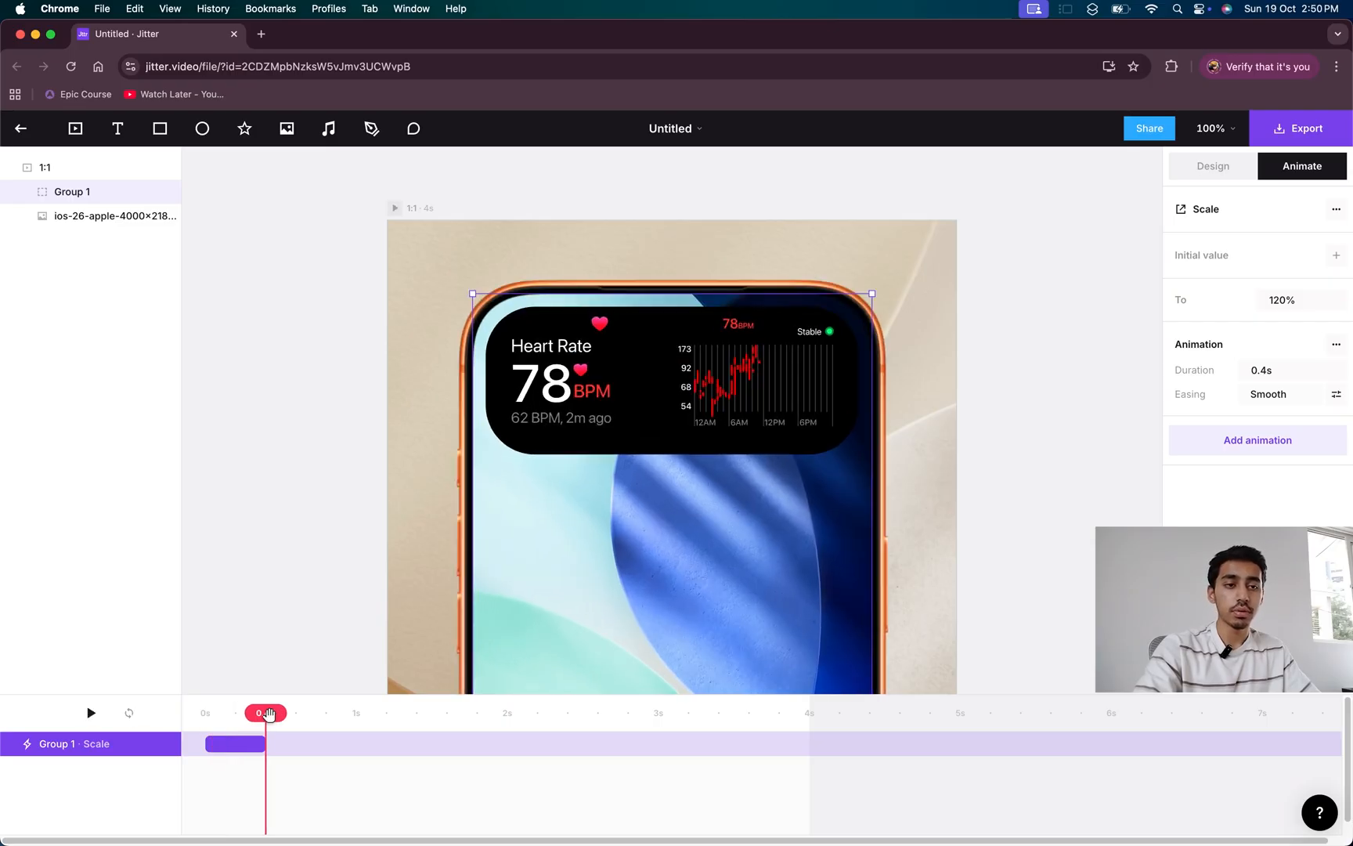
left_click(320, 790)
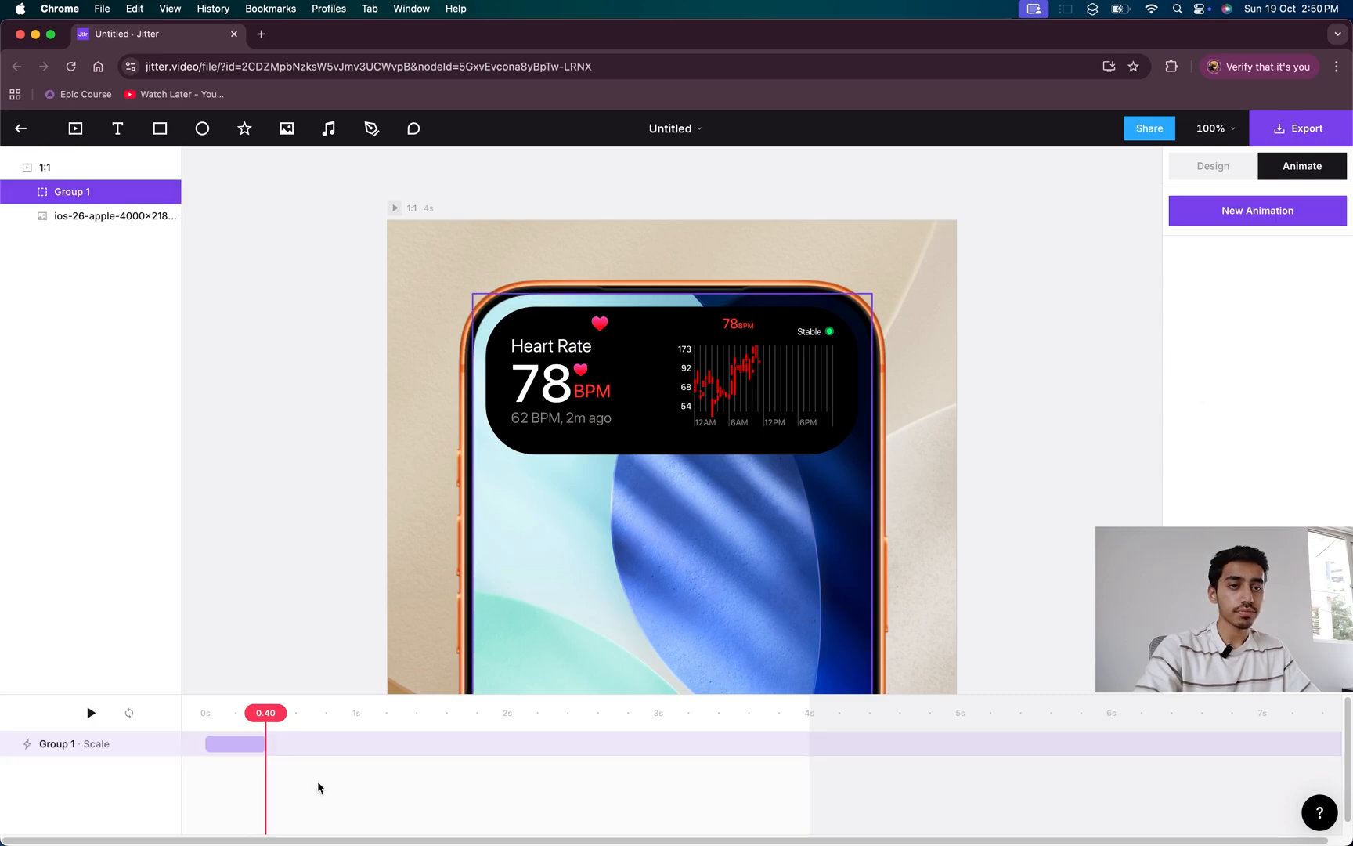
scroll(463, 459, "up", 3)
scroll(460, 459, "down", 6)
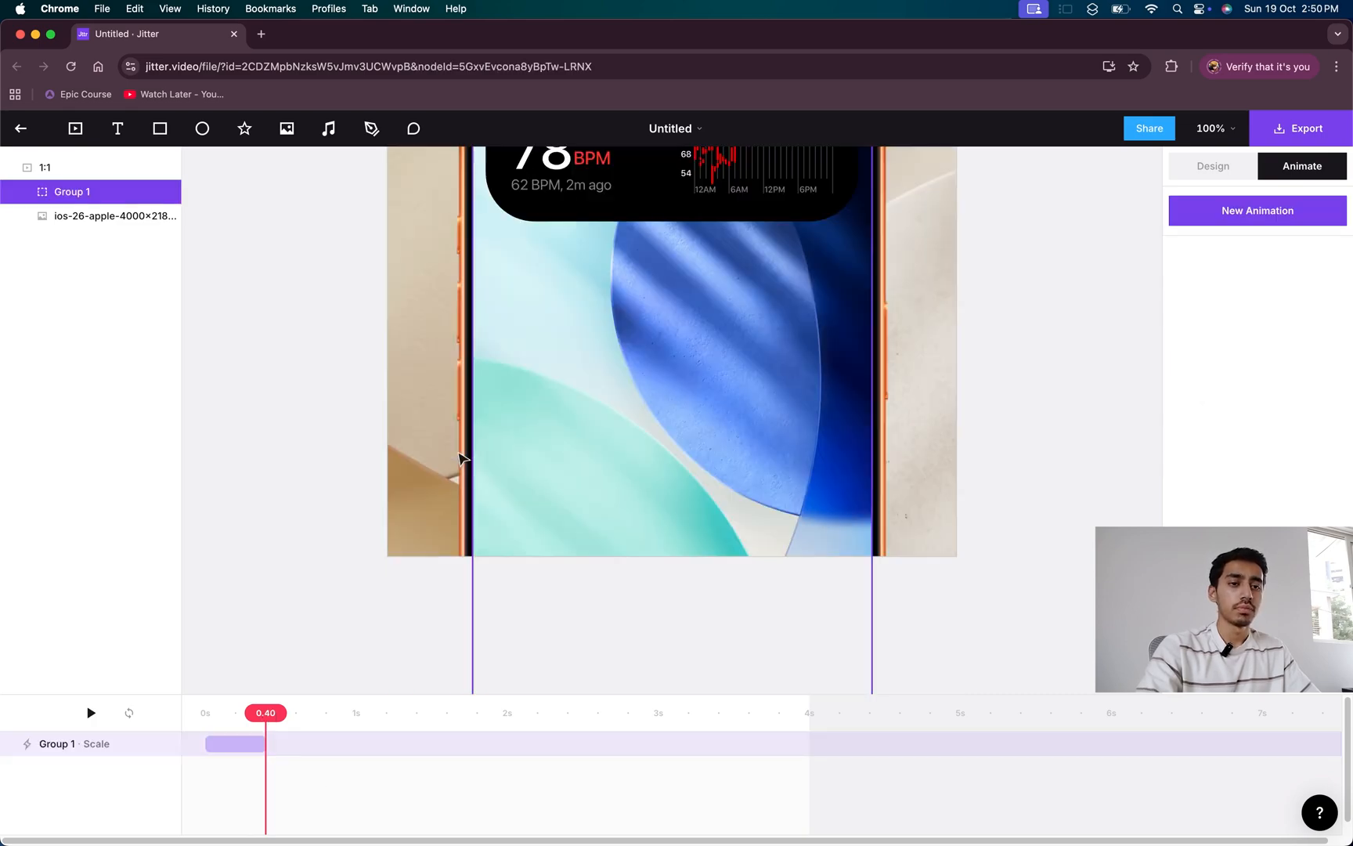
scroll(461, 458, "up", 8)
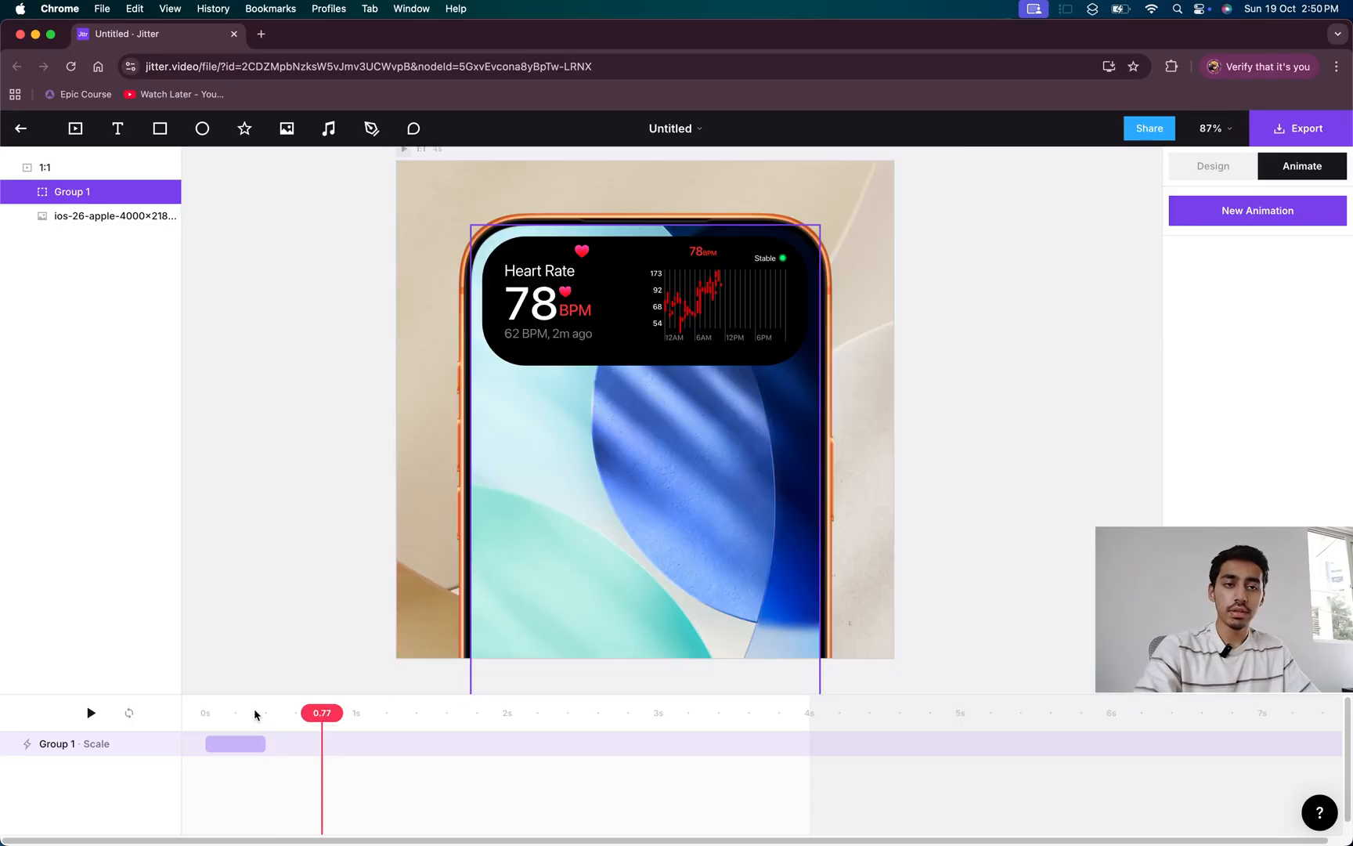
- Keep Smooth easing for the phone group's Scale animation and raise the easing strength to 98
left_click(249, 743)
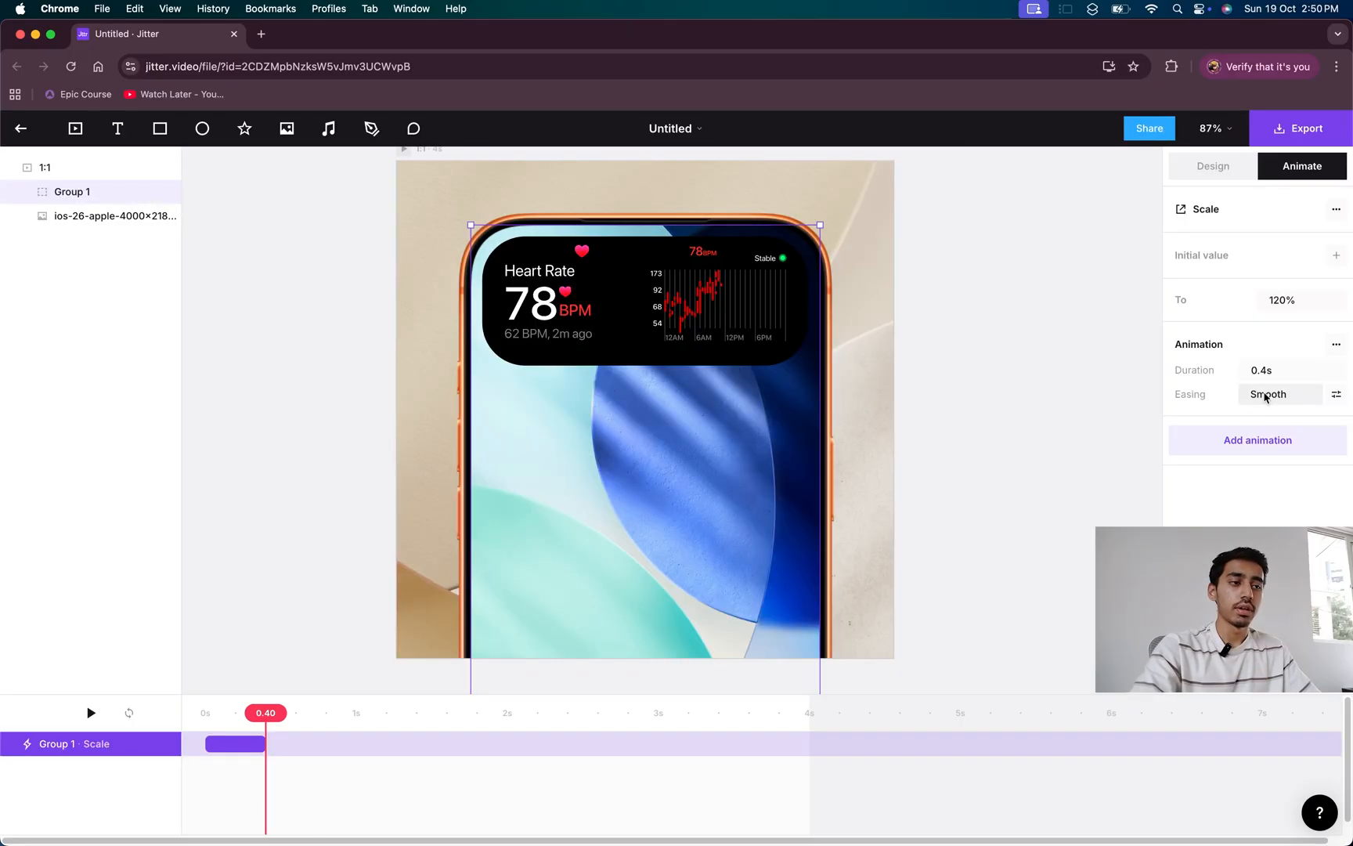
left_click(1265, 396)
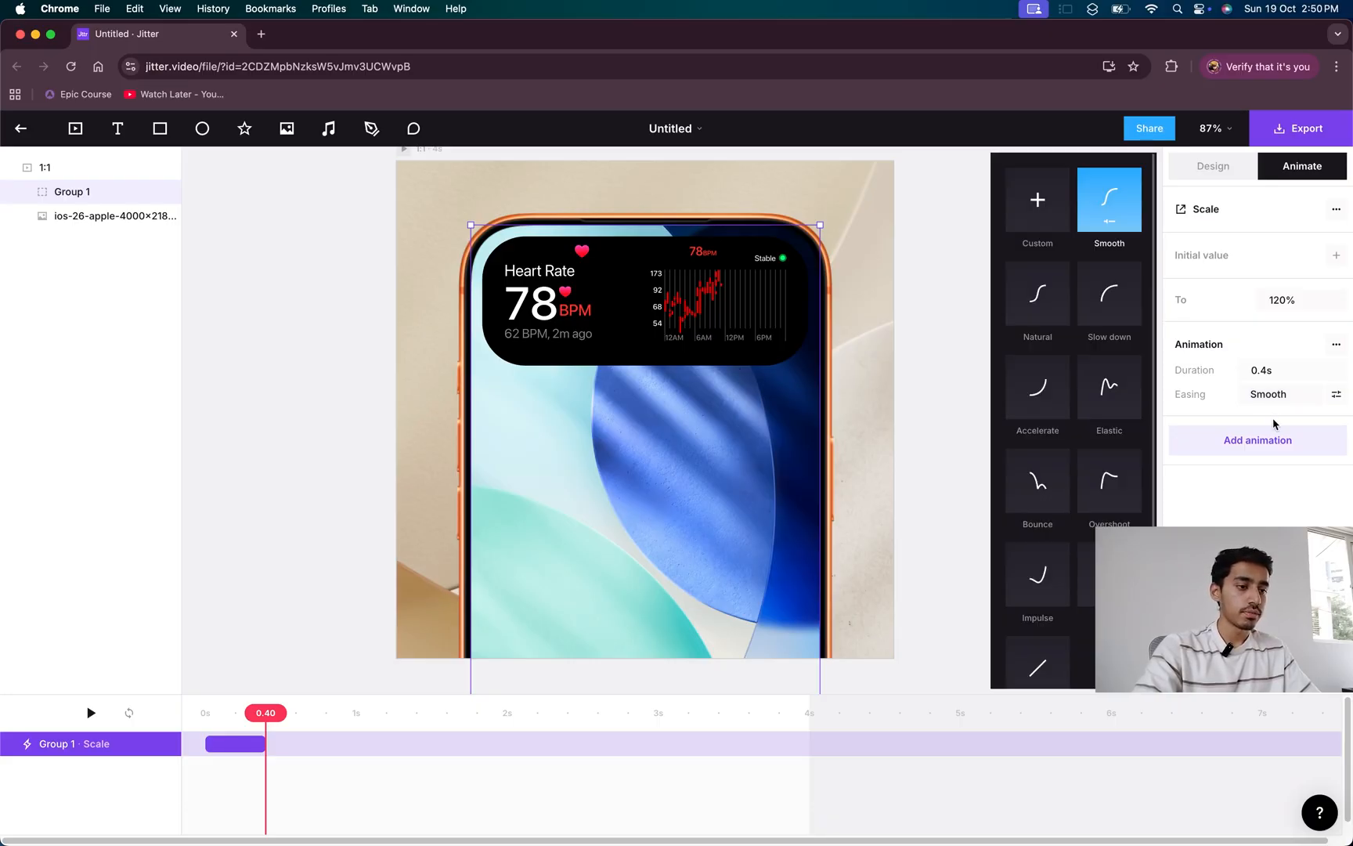
left_click(921, 535)
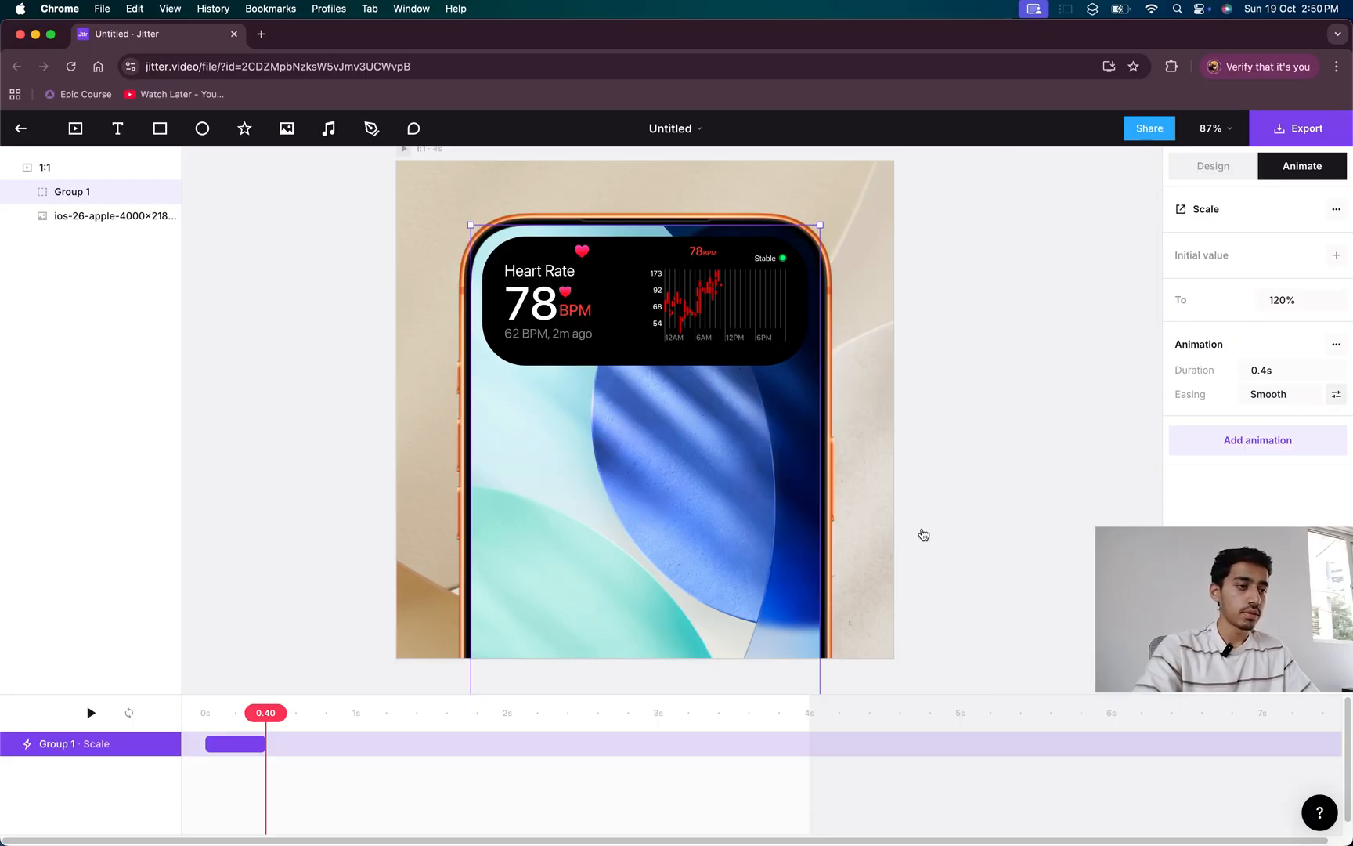
left_click(1278, 404)
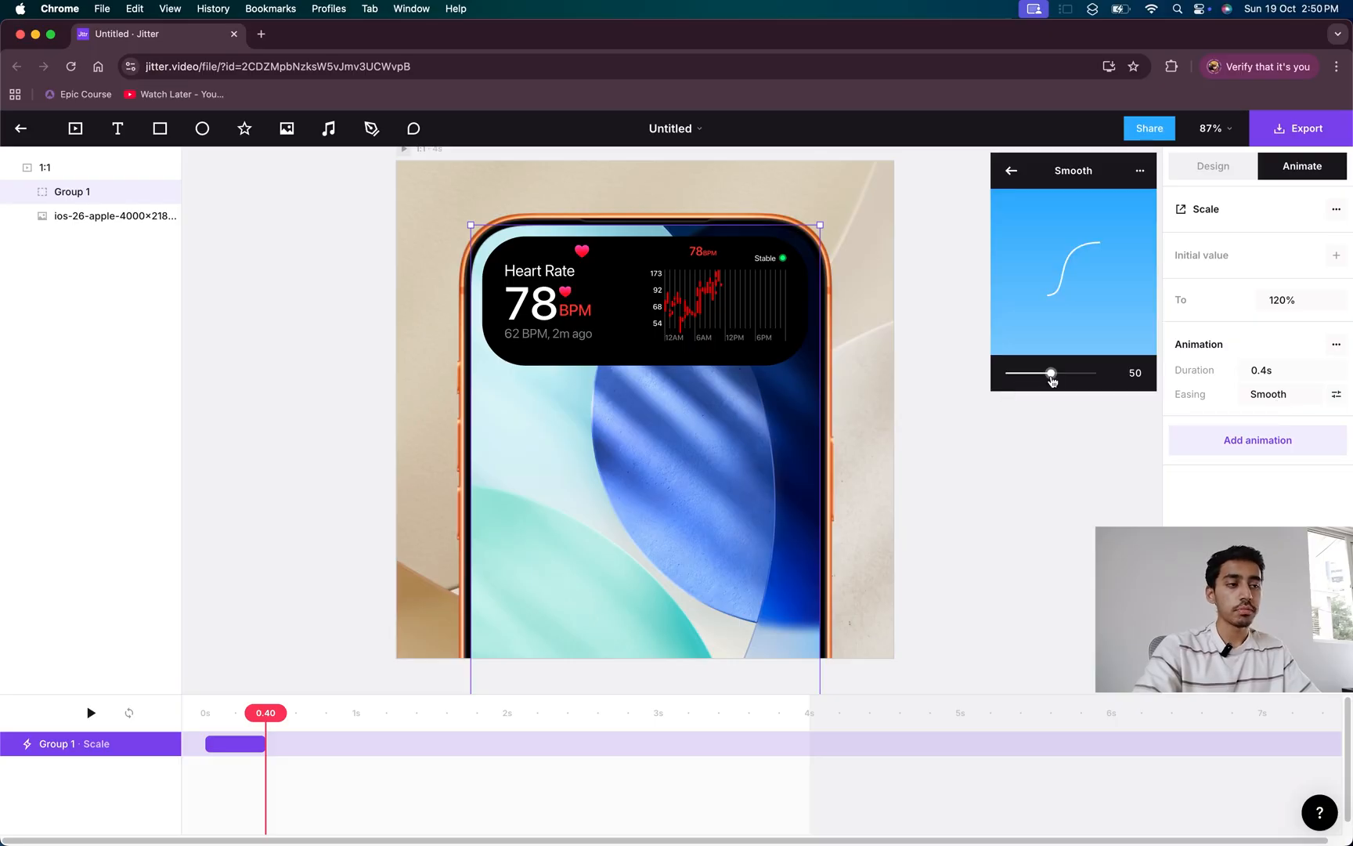
left_click_drag(1052, 381, 1094, 381)
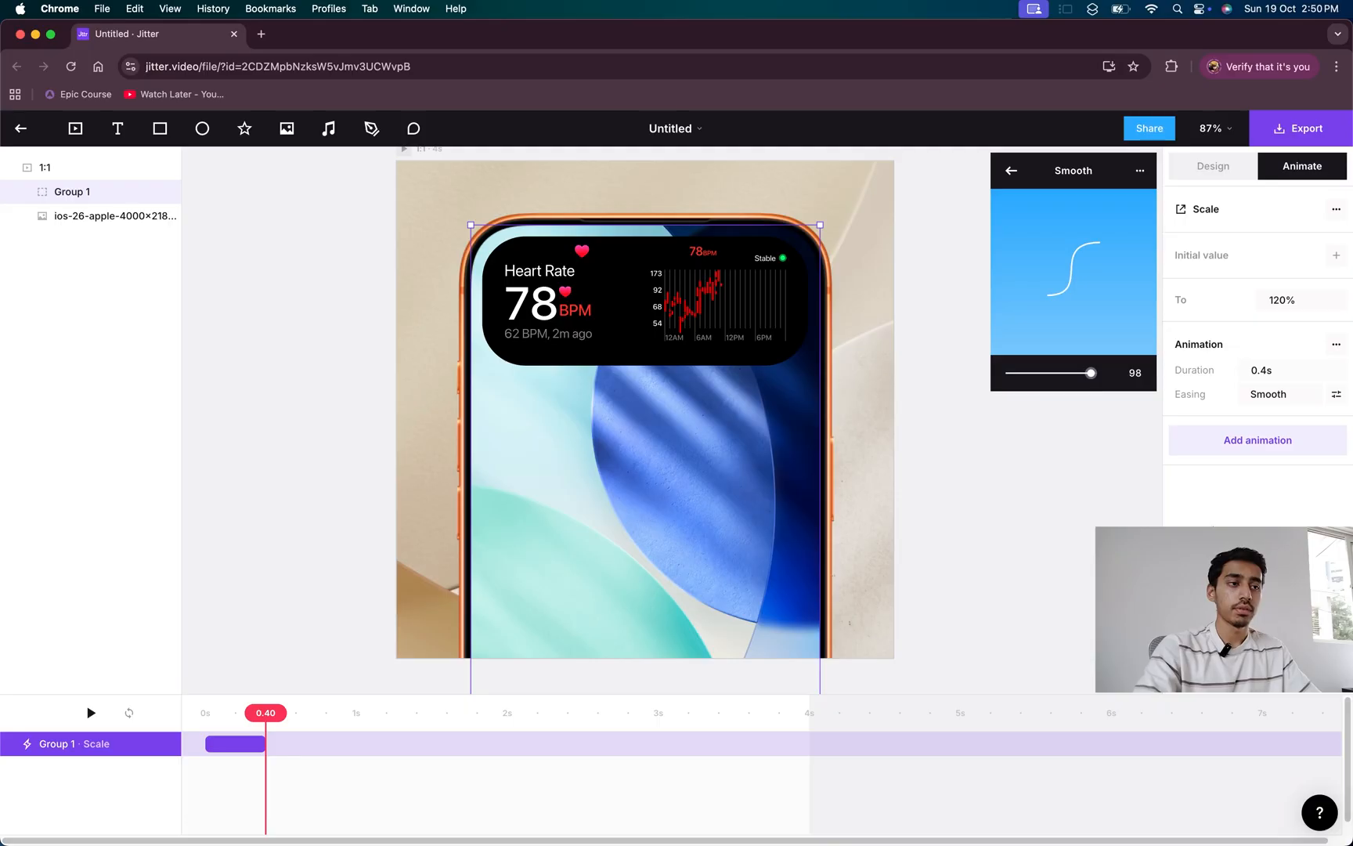
left_click(1267, 406)
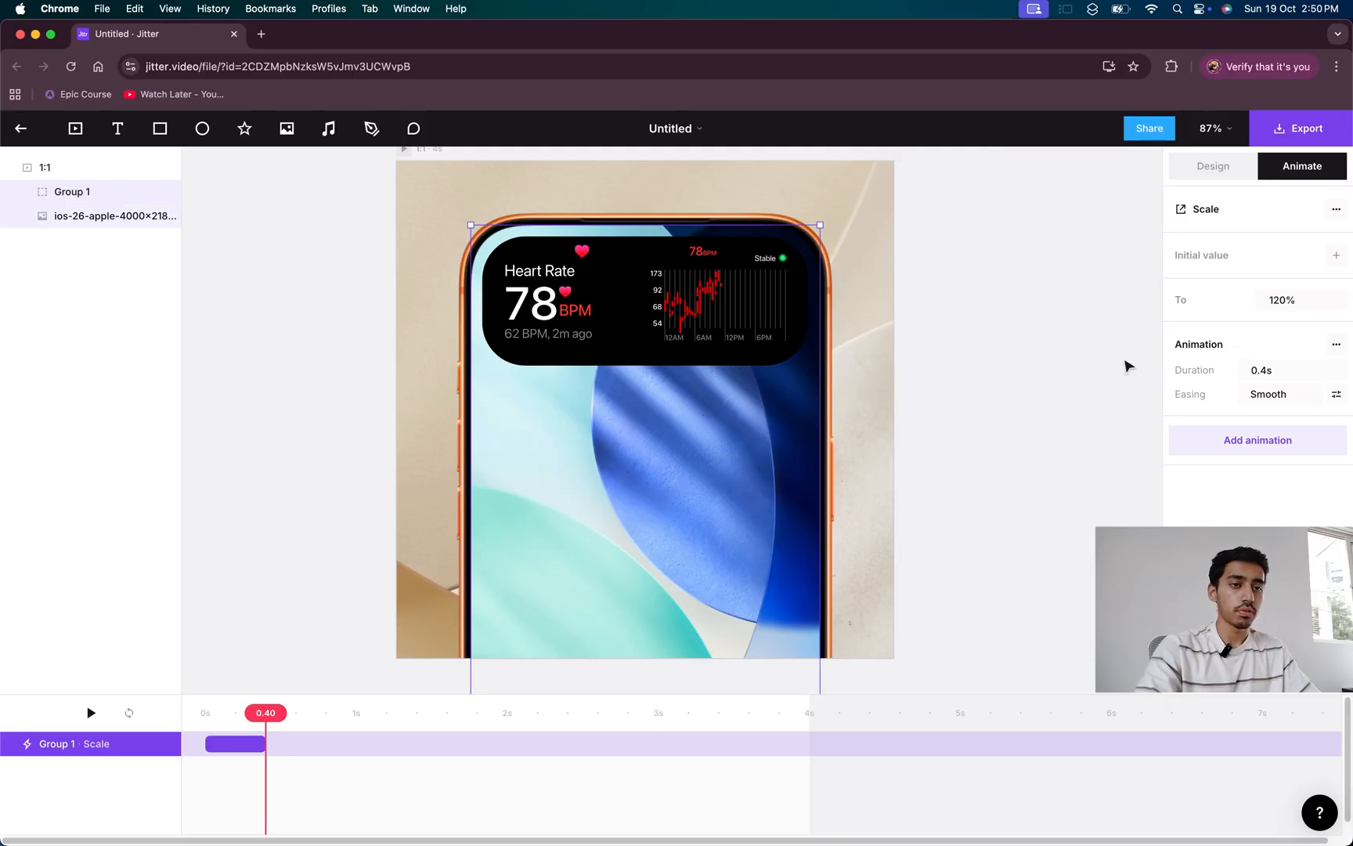
- Add a custom Hide animation to the Big-widget layer inside the phone group at 0 s and check the frames just after it
left_click(24, 192)
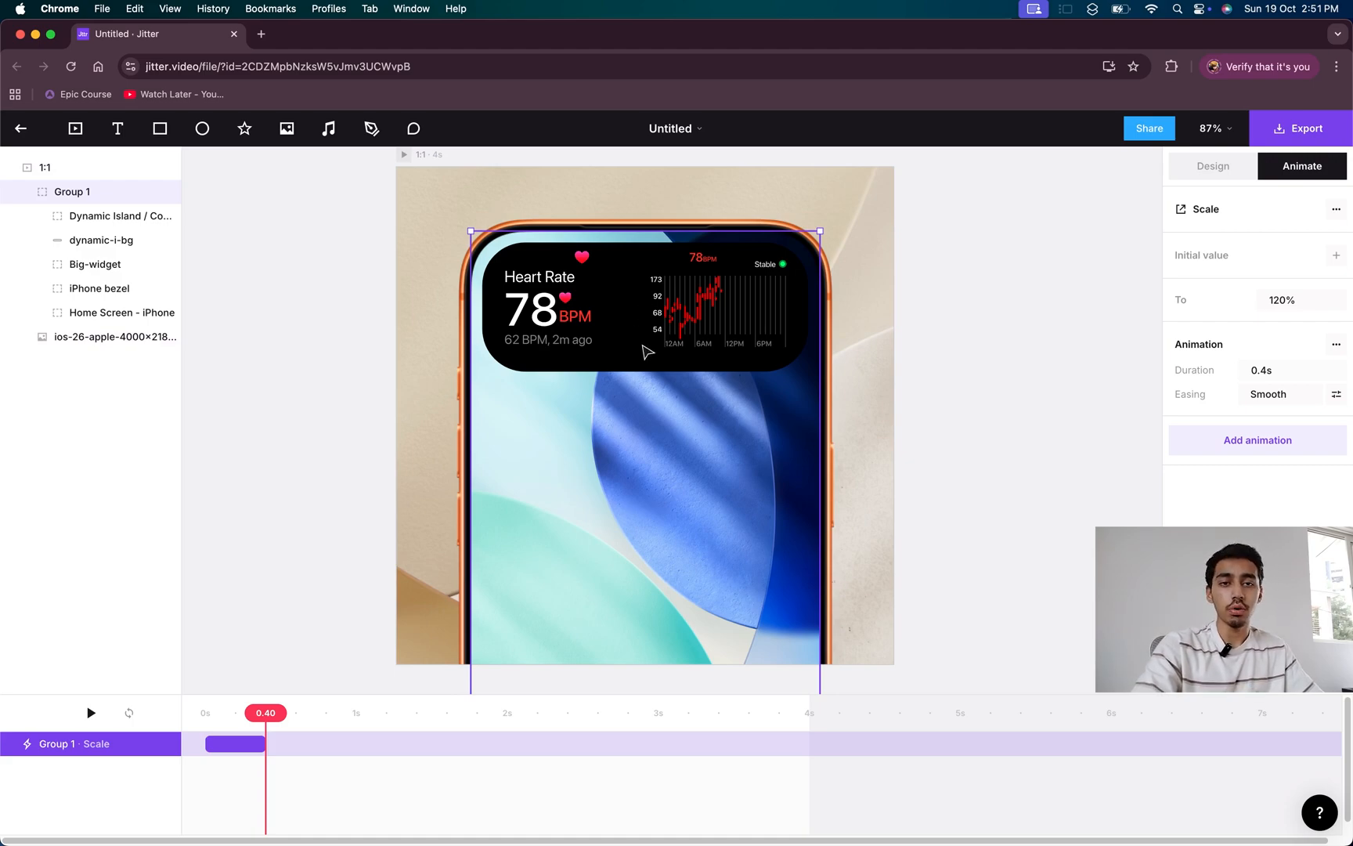
left_click(102, 266)
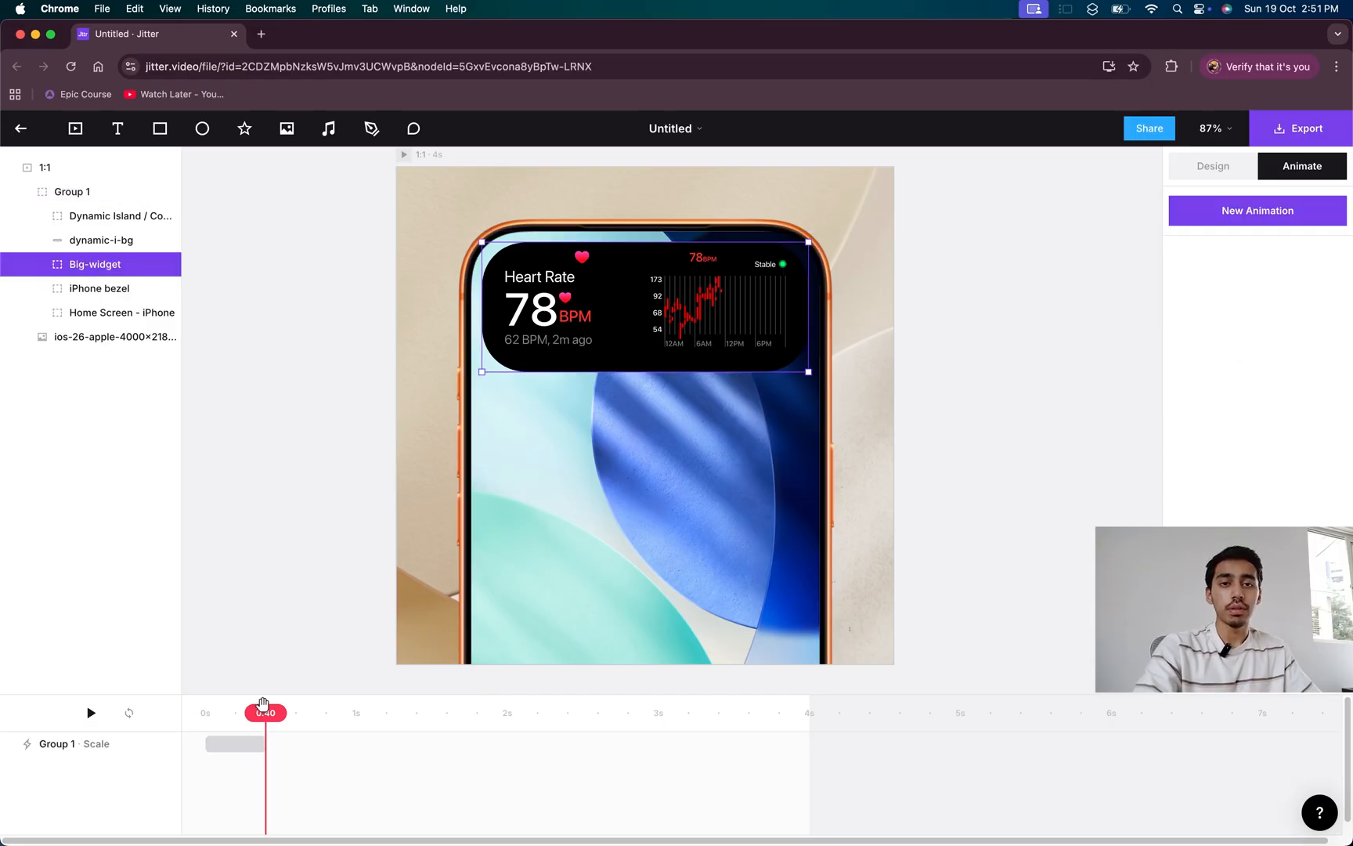
left_click_drag(262, 708, 205, 712)
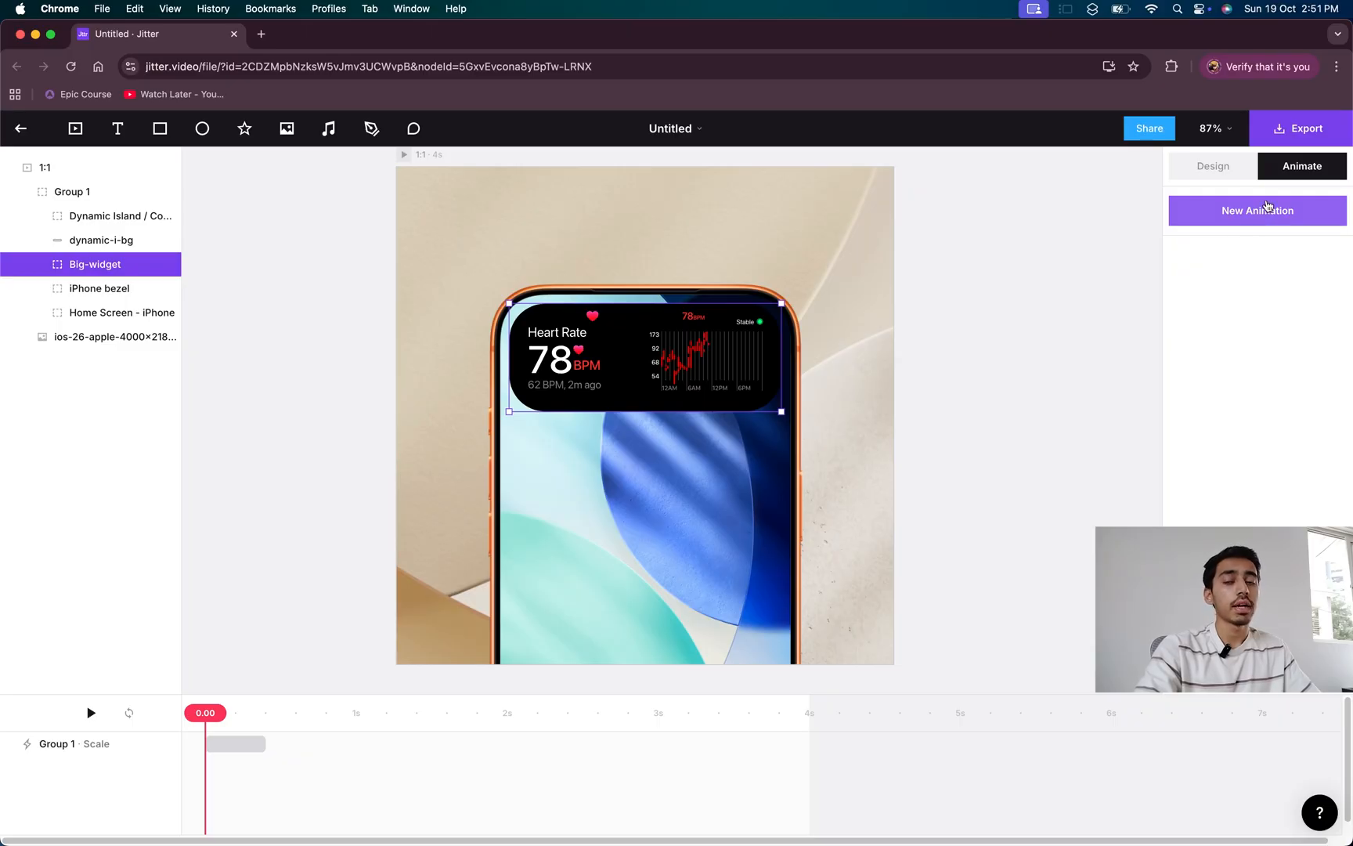
left_click(1267, 210)
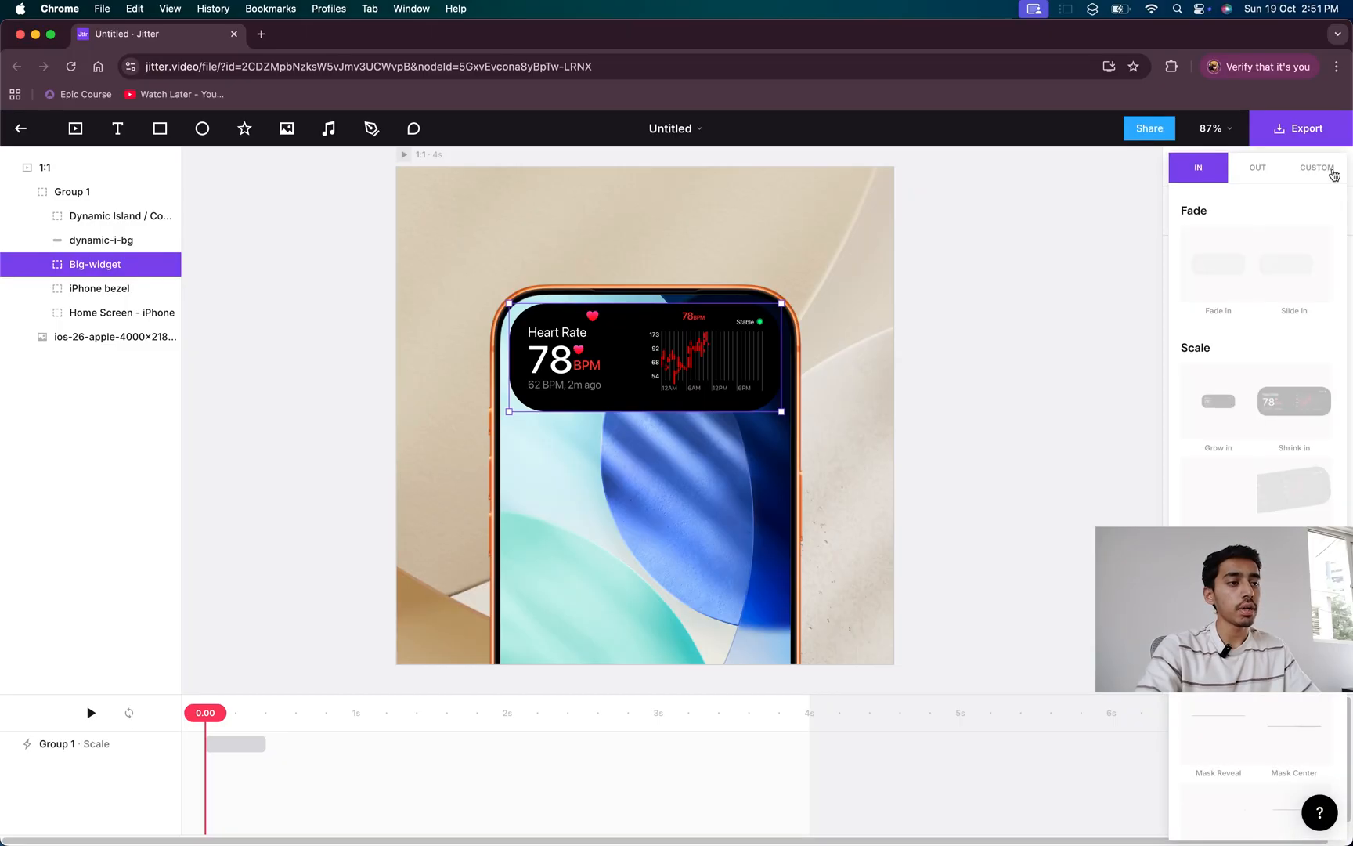
left_click(1331, 169)
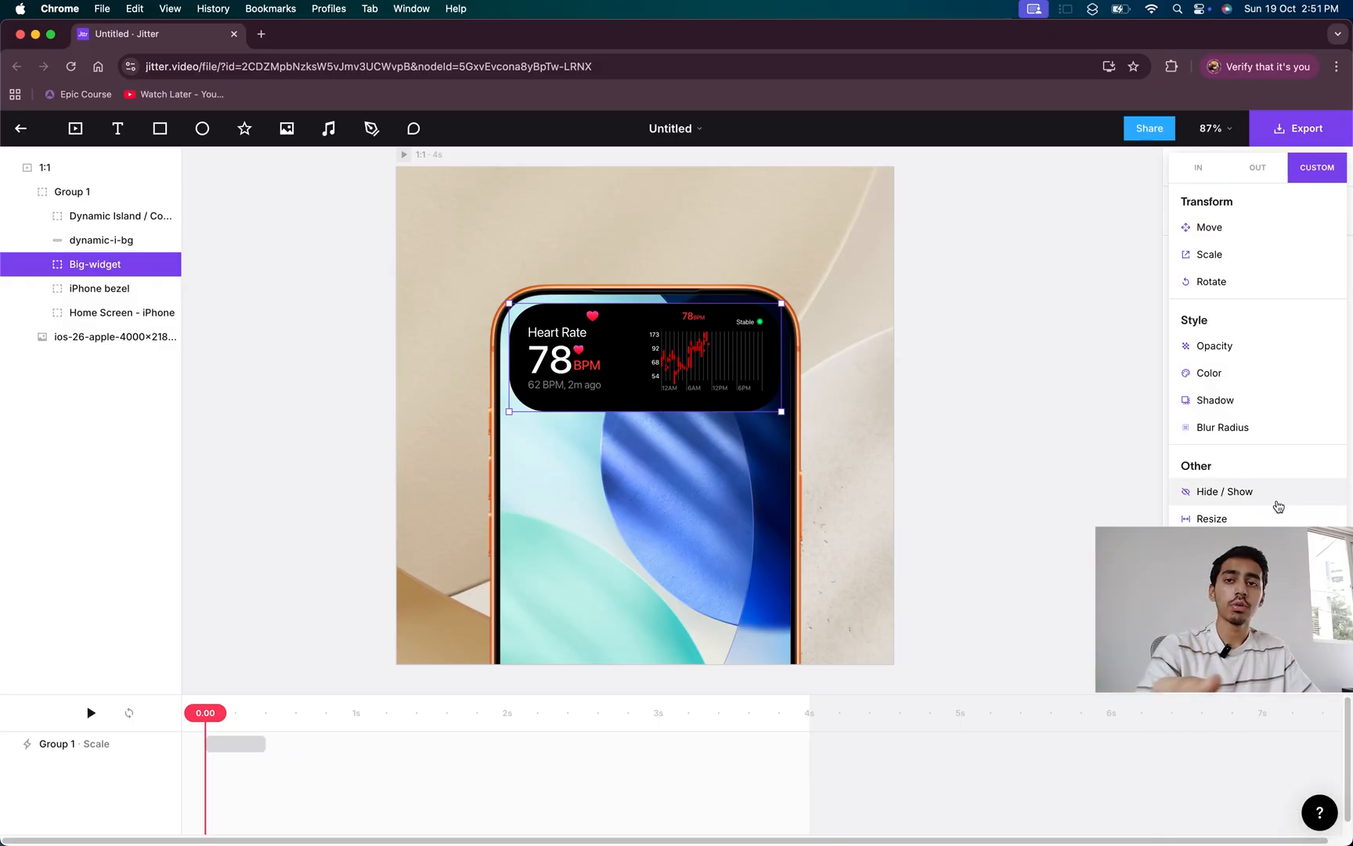
left_click(1226, 492)
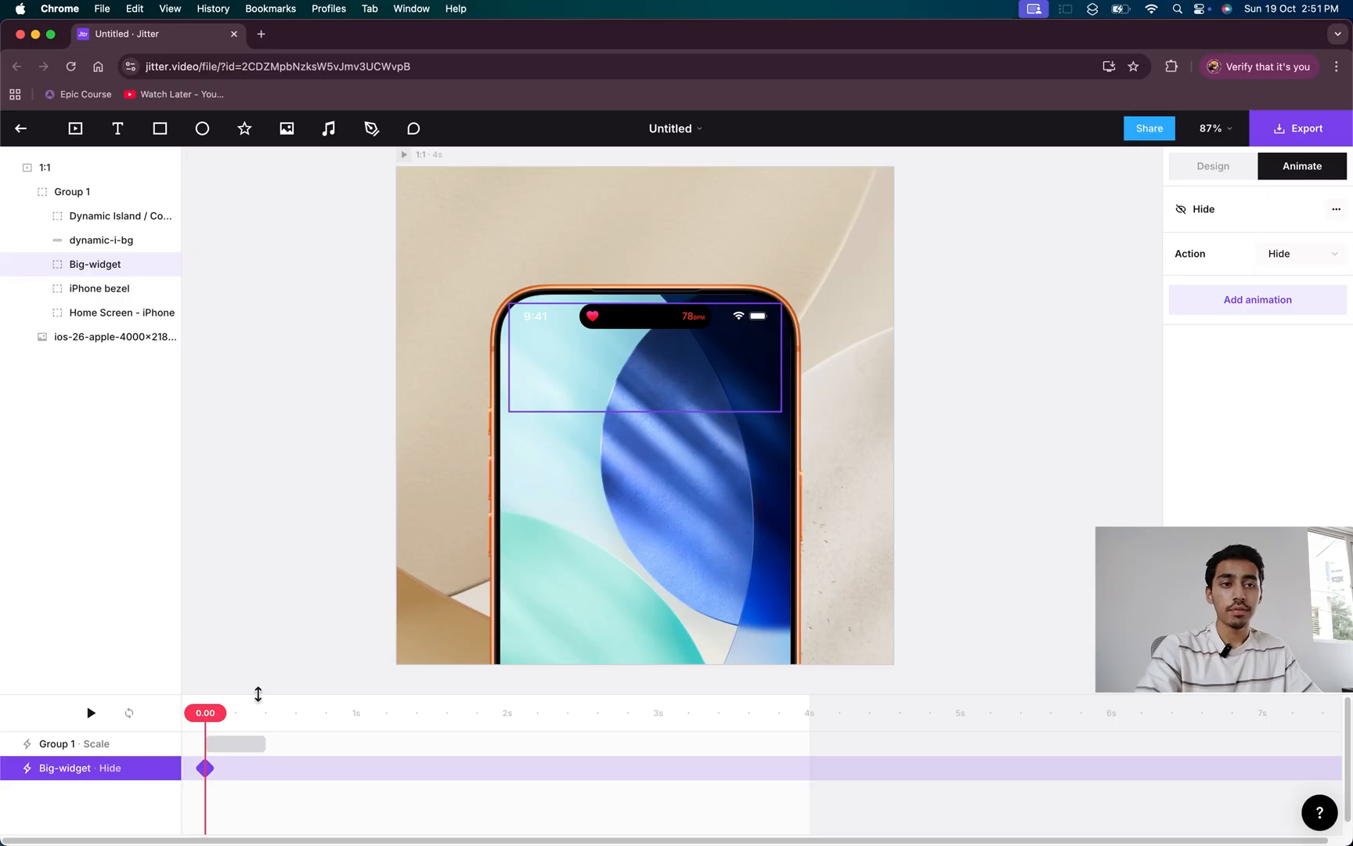
left_click(228, 714)
mouse_move(228, 714)
left_mouse_down()
mouse_move(204, 714)
mouse_move(226, 714)
left_mouse_up()
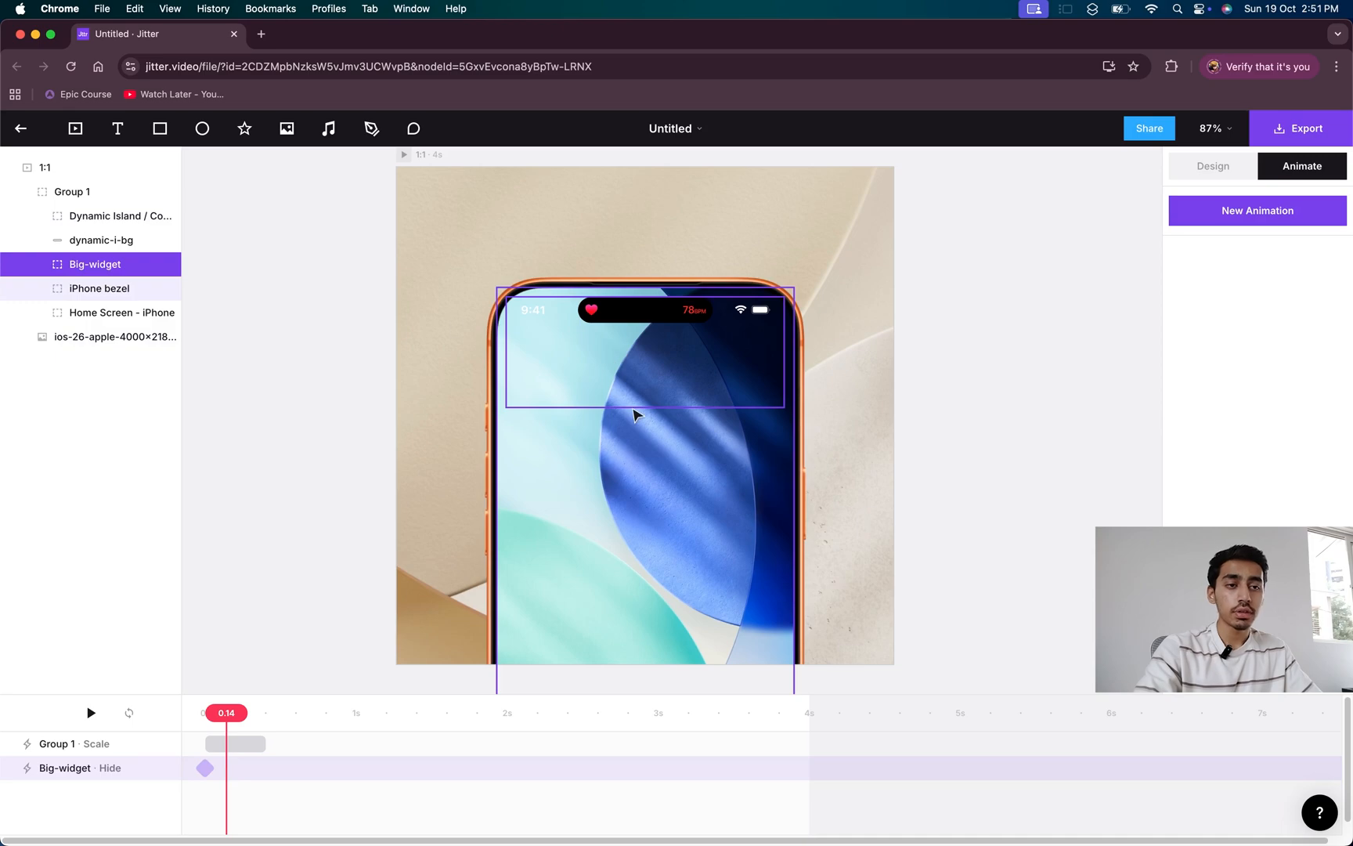
- Duplicate the Dynamic Island / Compact layer and add the prefix "2- " to the lower copy's name
left_click(92, 215)
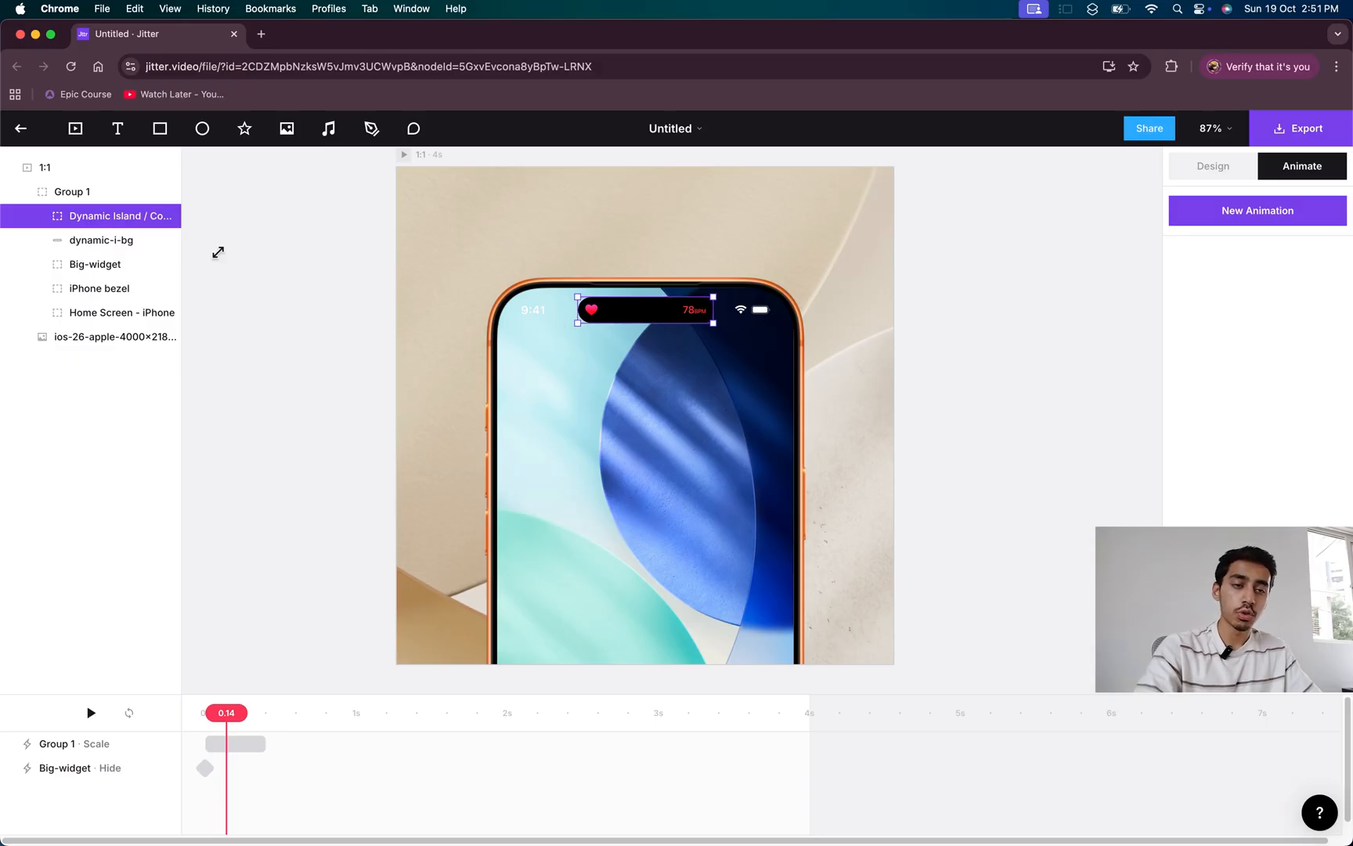
key("super+d")
right_click(103, 241)
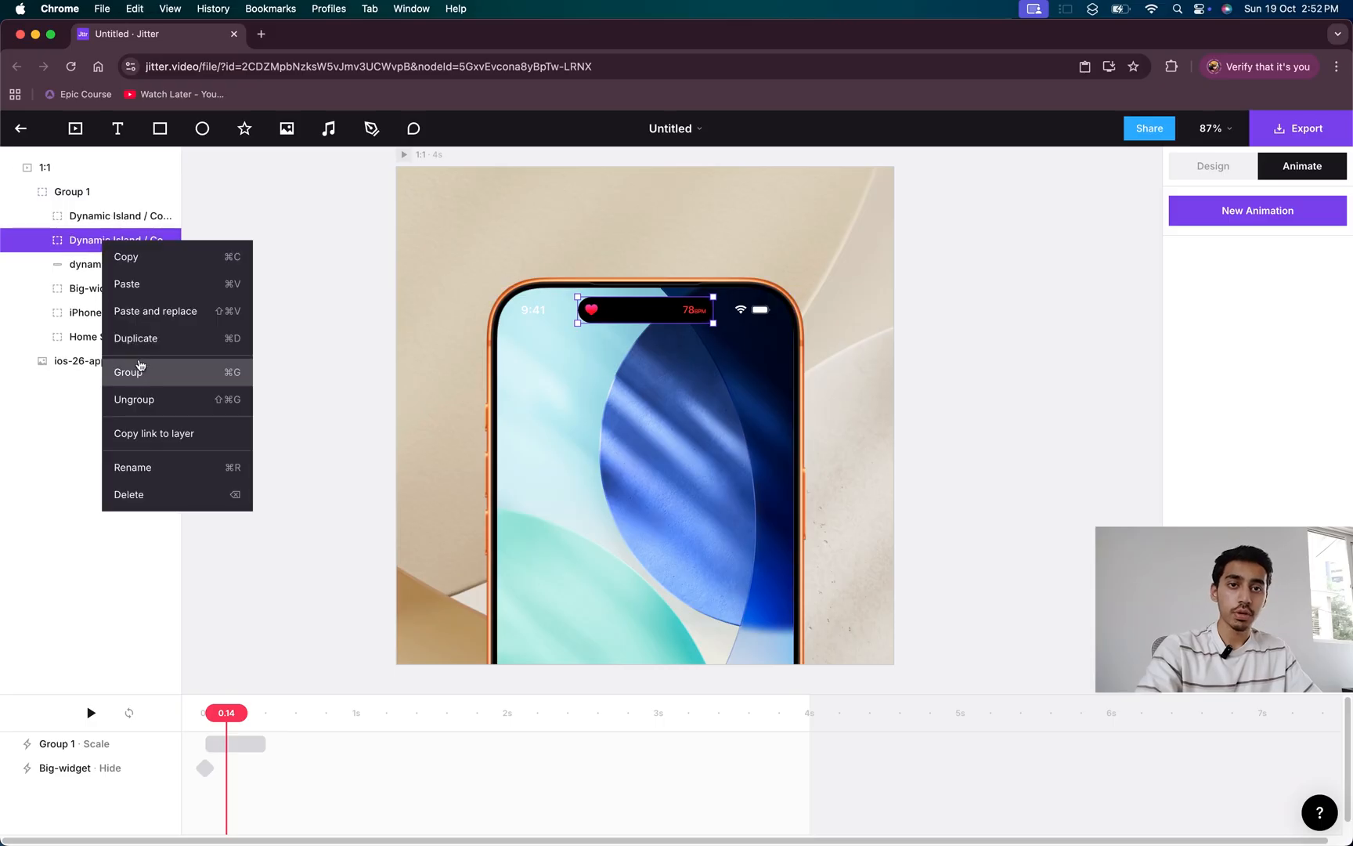
left_click(158, 465)
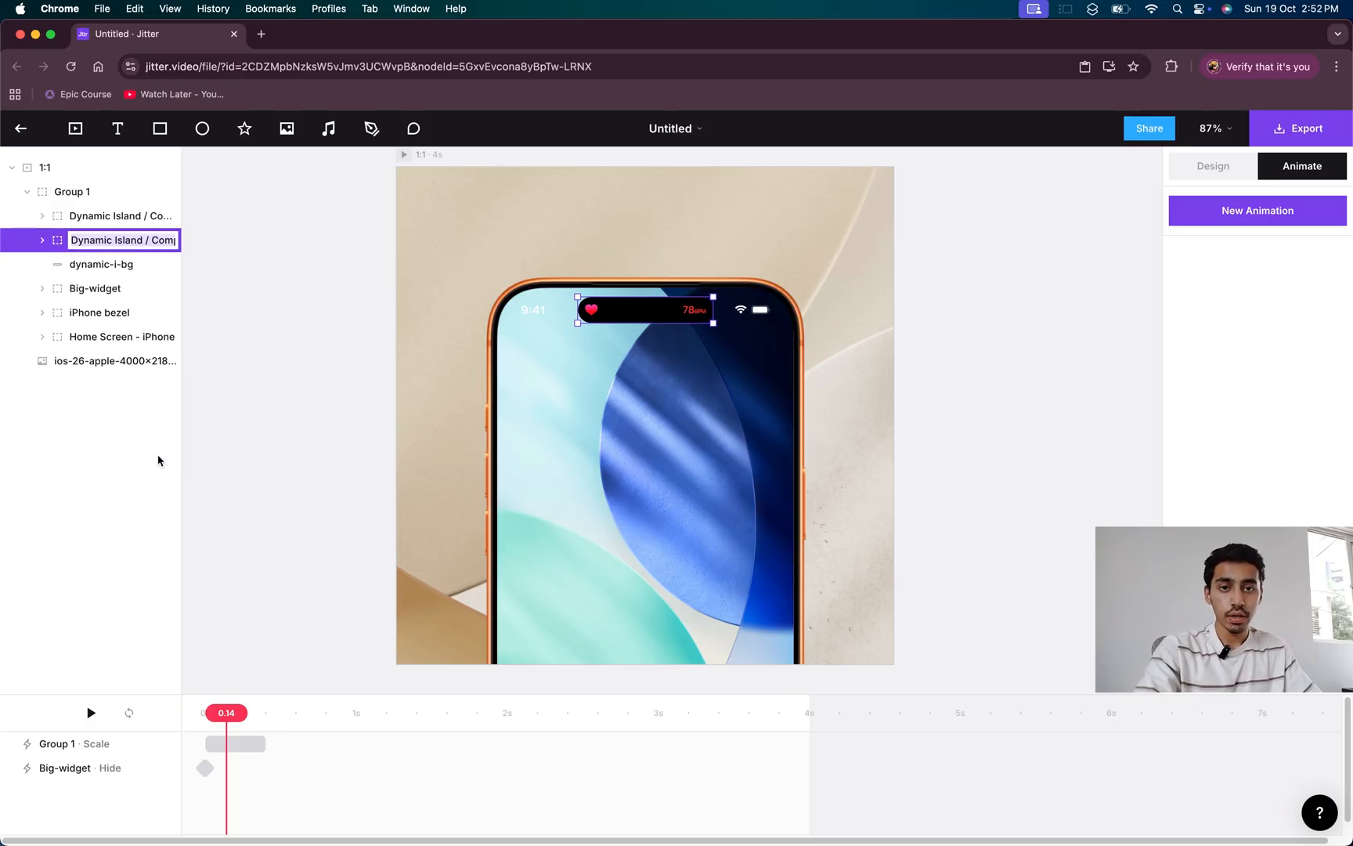
type("2-")
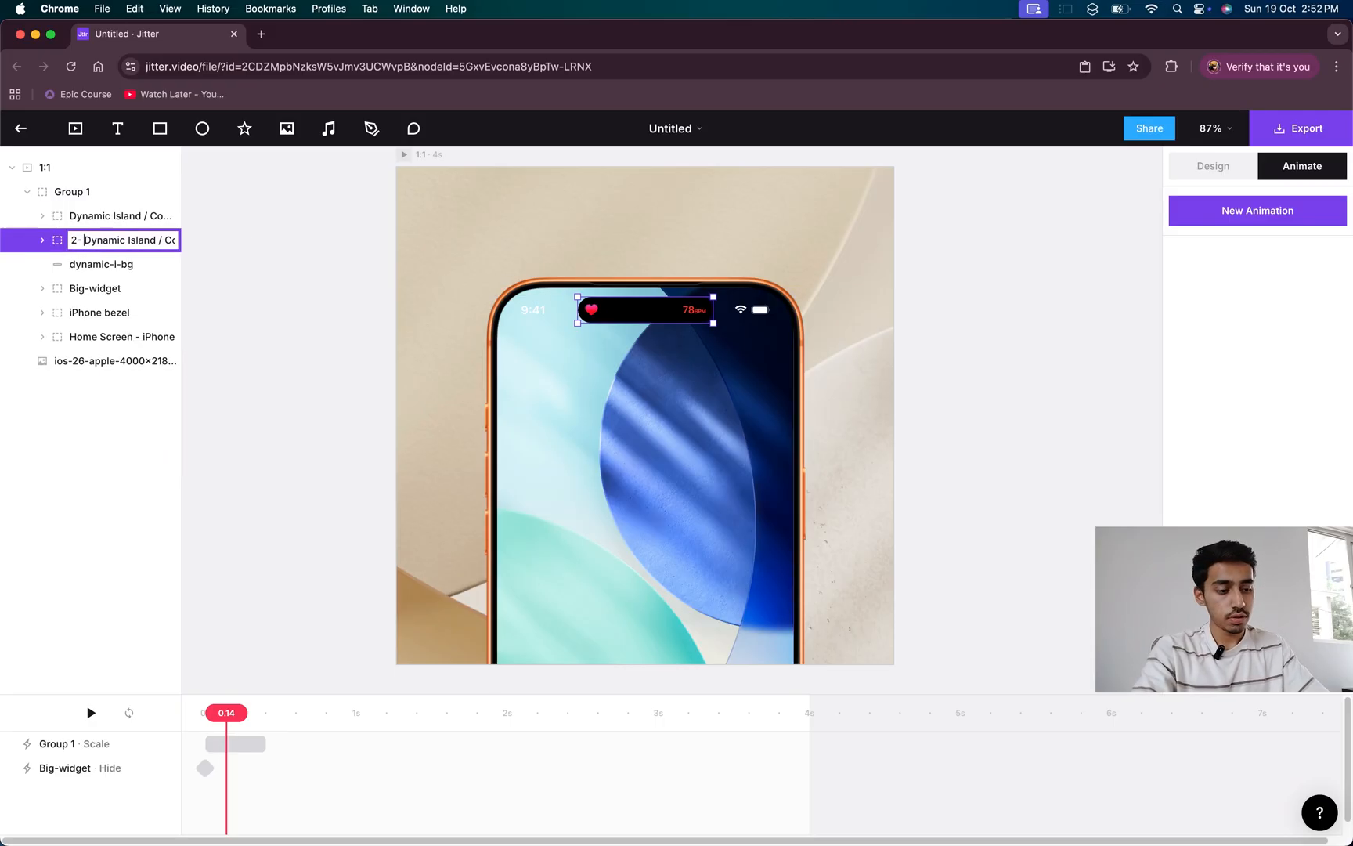
key("Return")
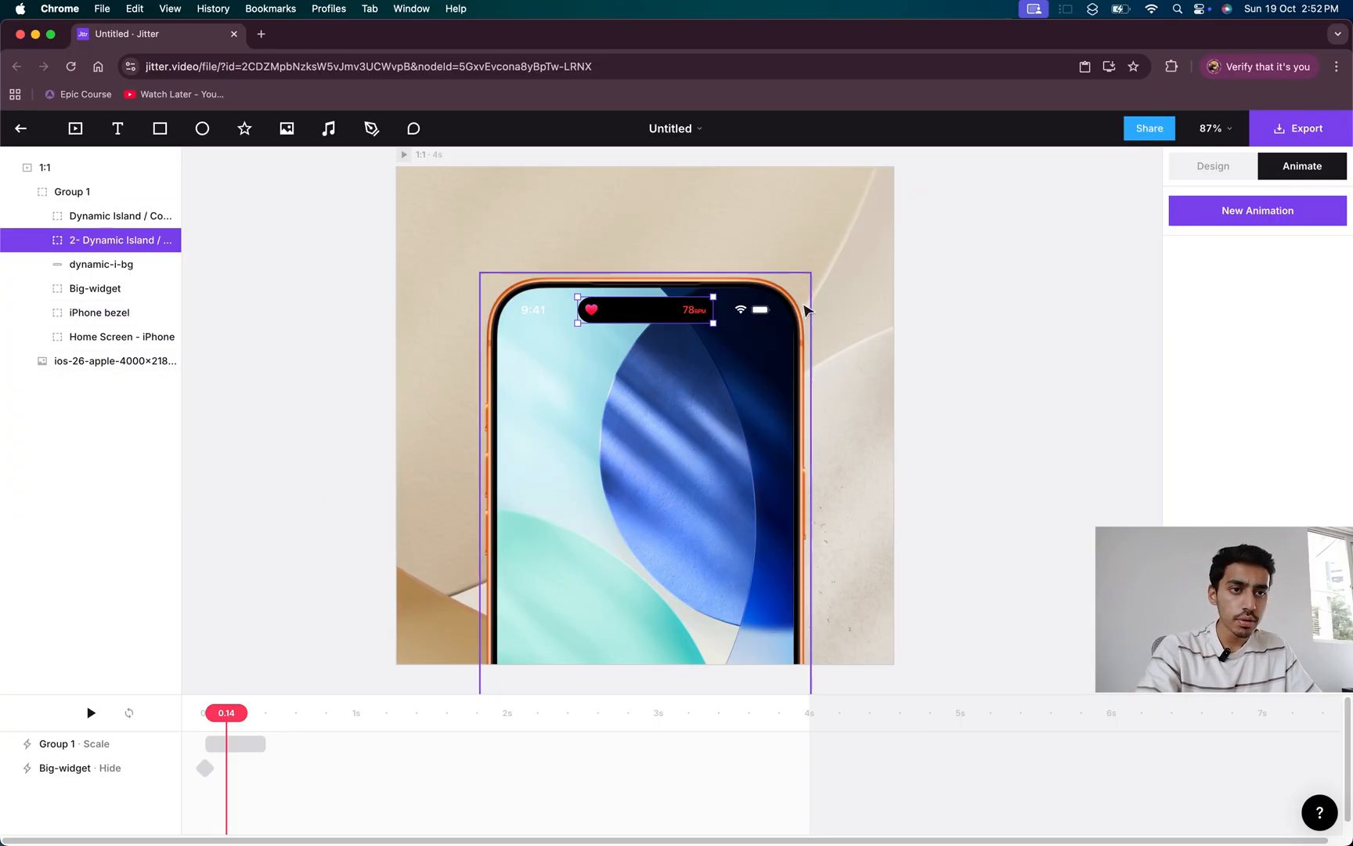
- Duplicate the Status Bar layer inside Home Screen - iPhone and rename the lower copy "2- Status Bar"
left_click(105, 337)
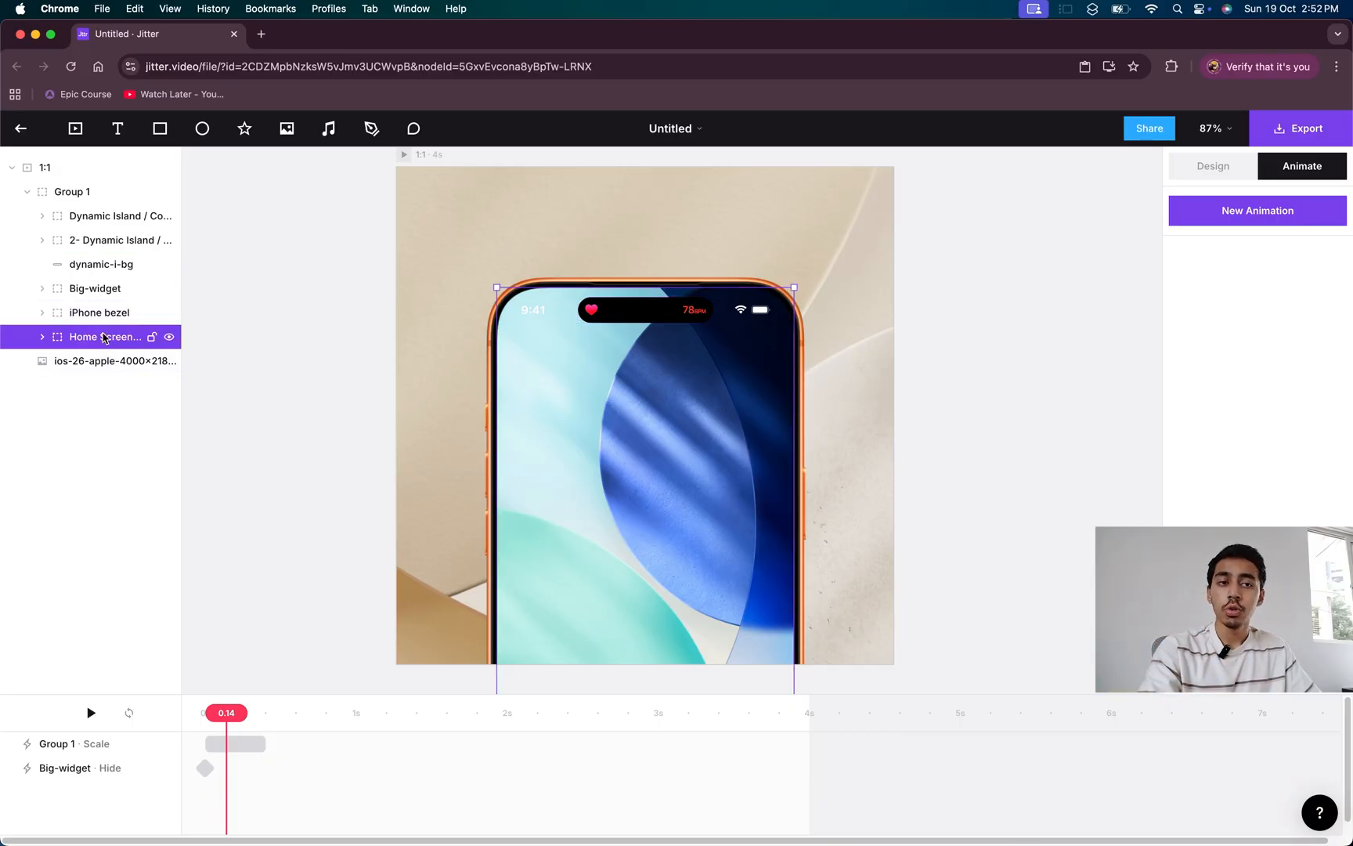
left_click(43, 337)
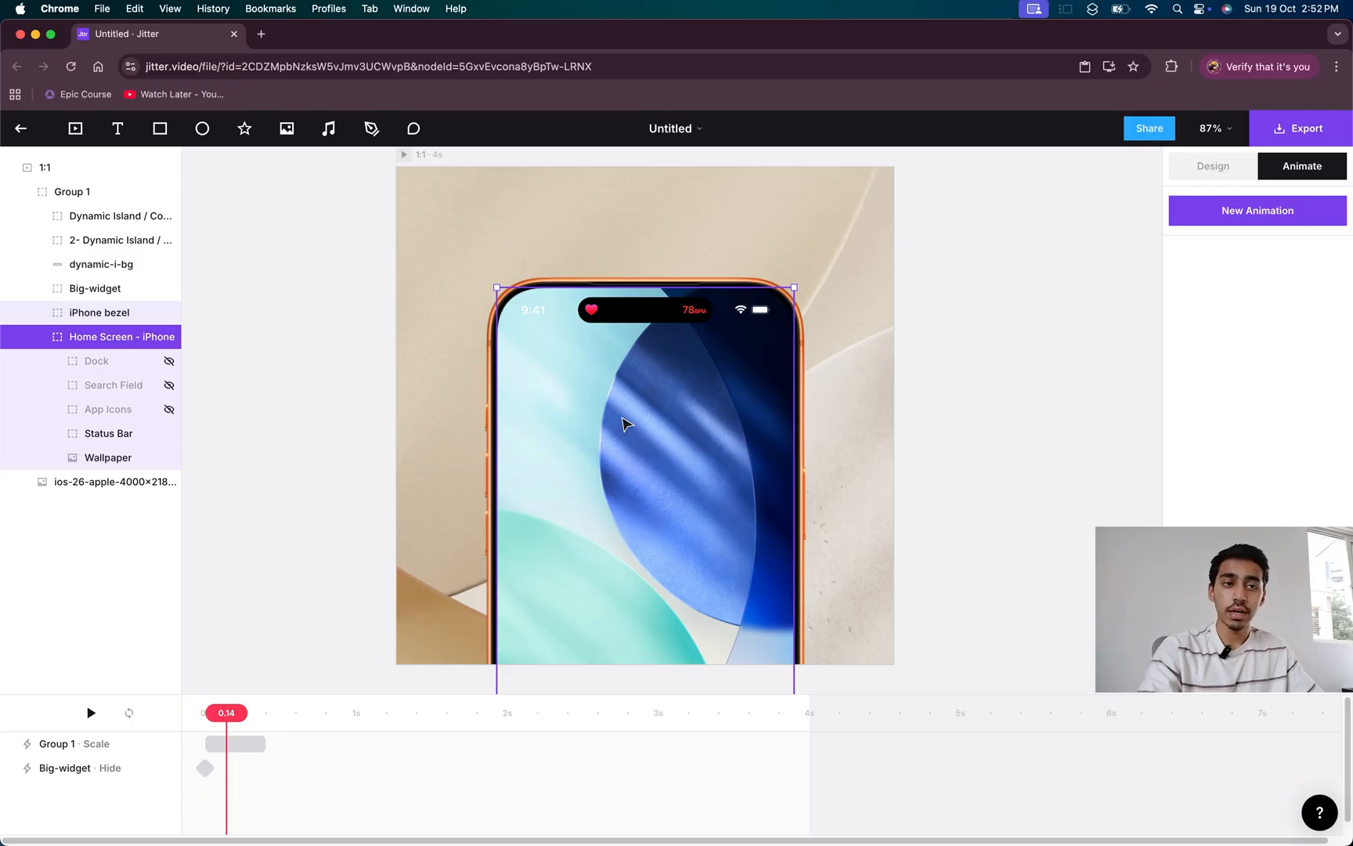
left_click(97, 435)
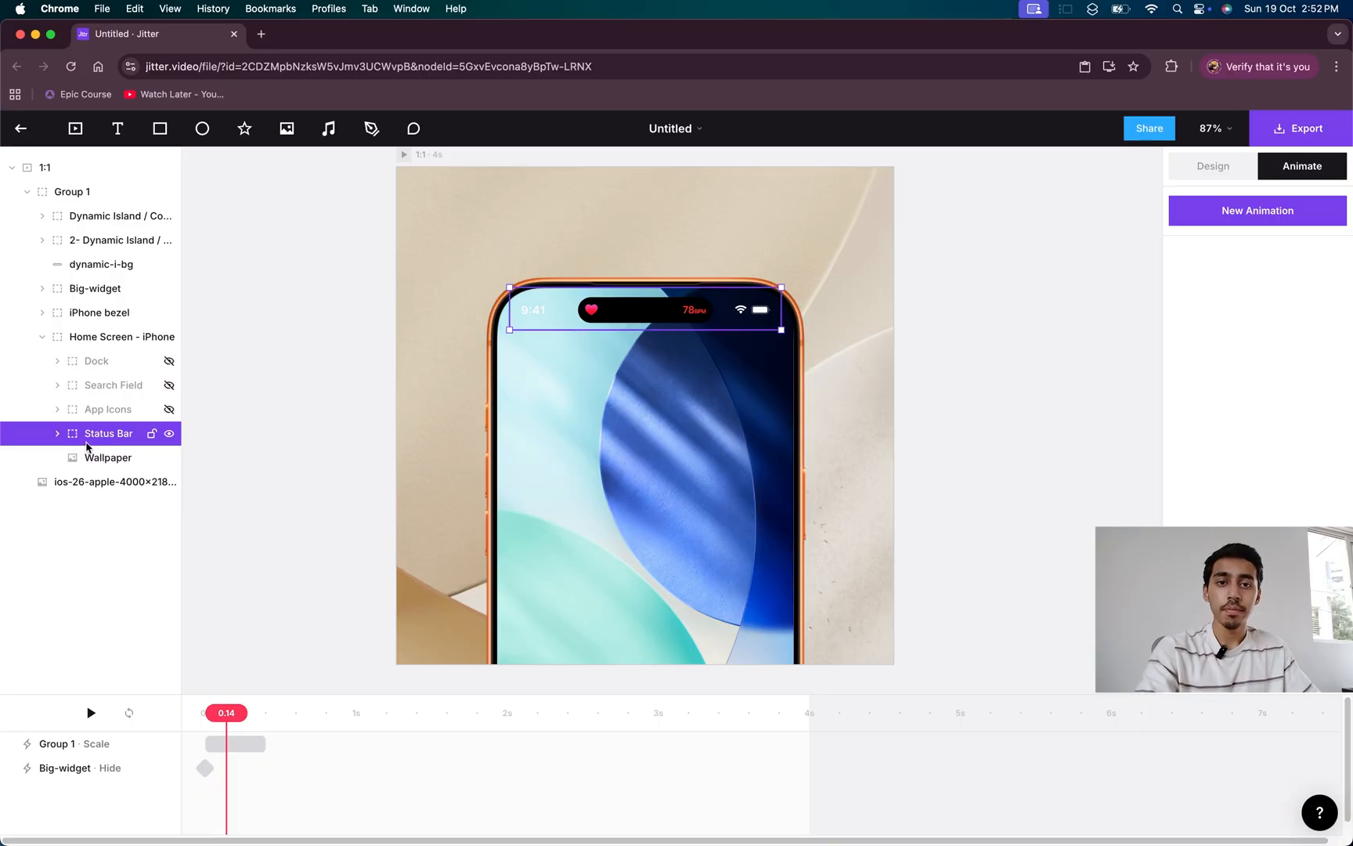
left_click(55, 433)
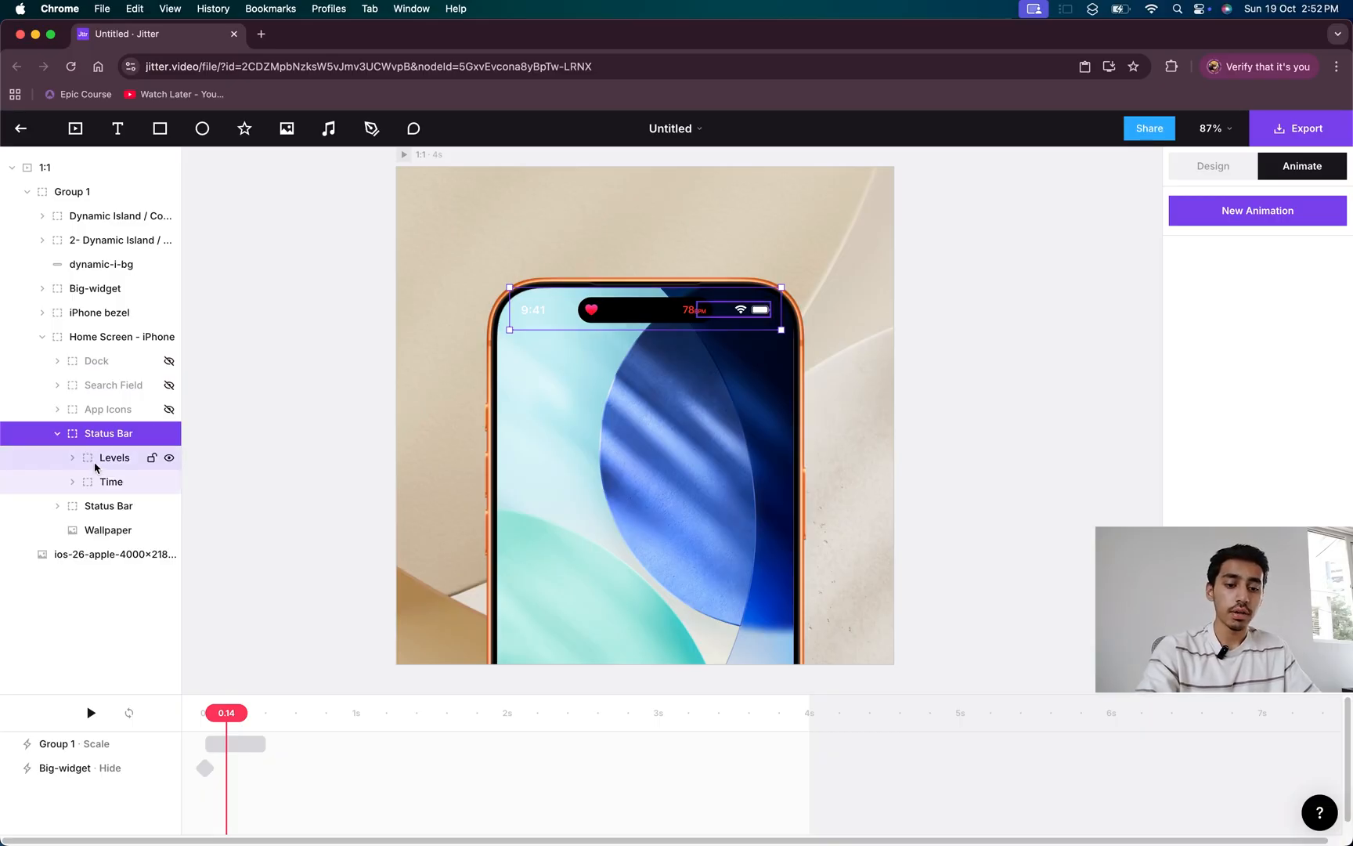
left_click(55, 433)
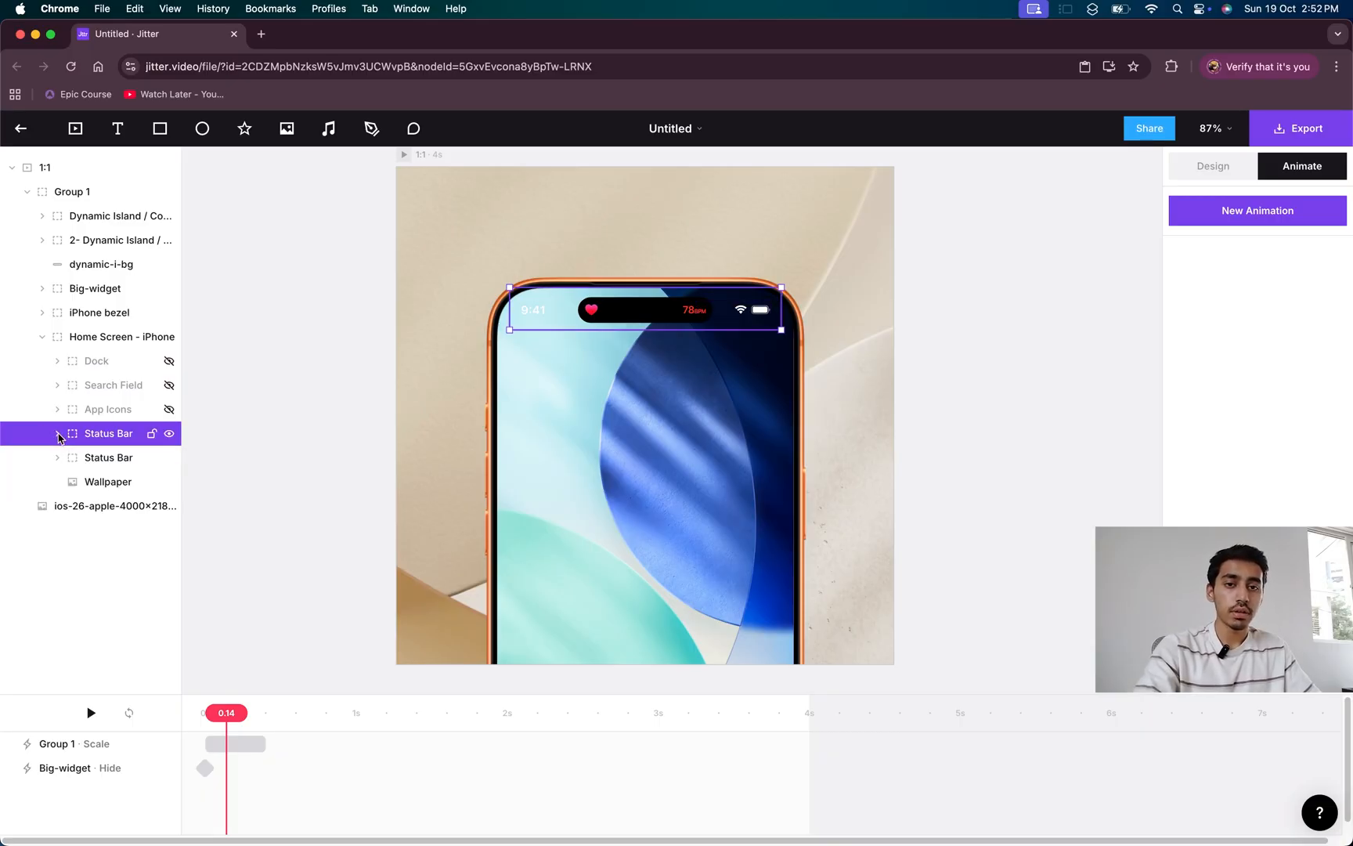
left_click(101, 459)
right_click(101, 459)
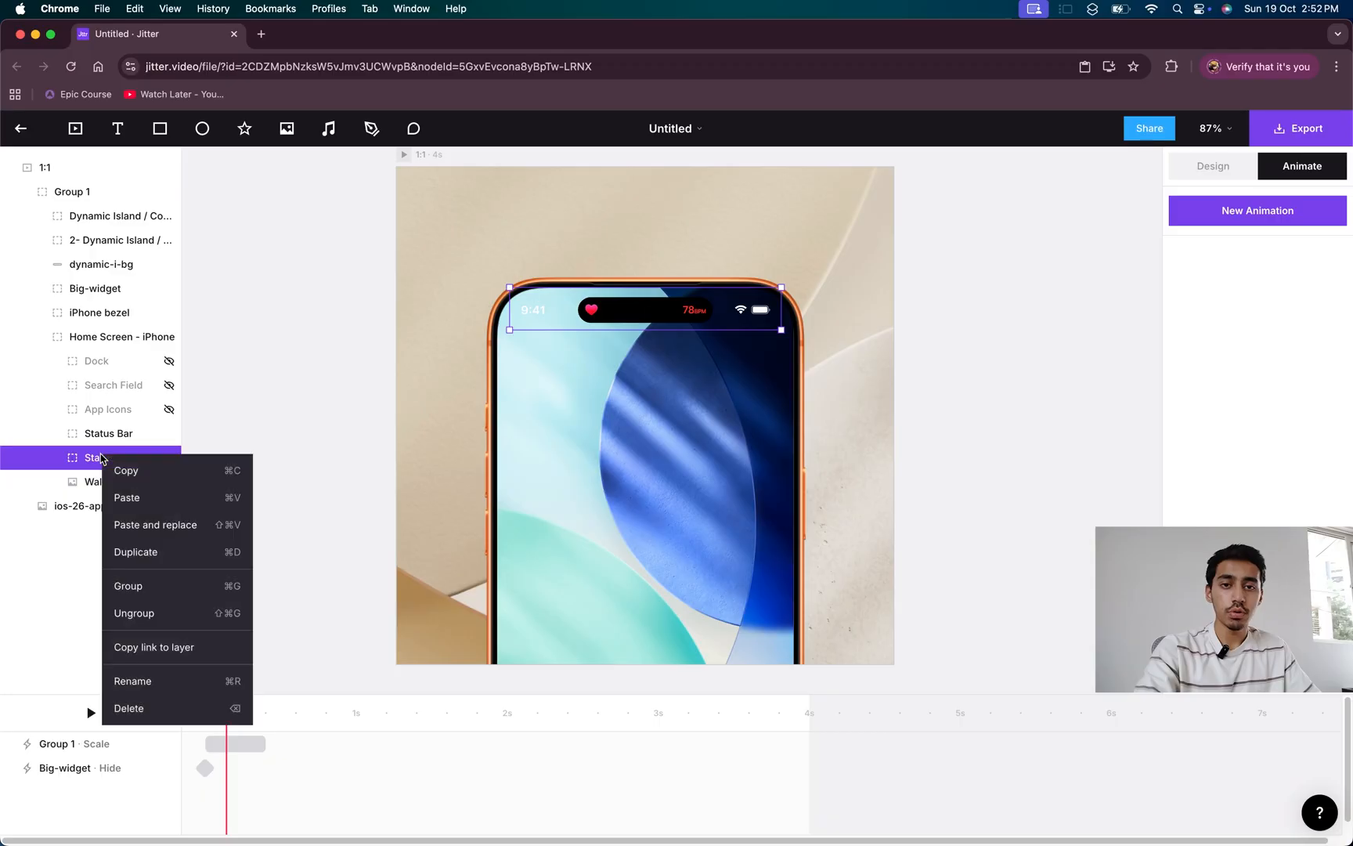
left_click(153, 679)
key("Left")
type("2-")
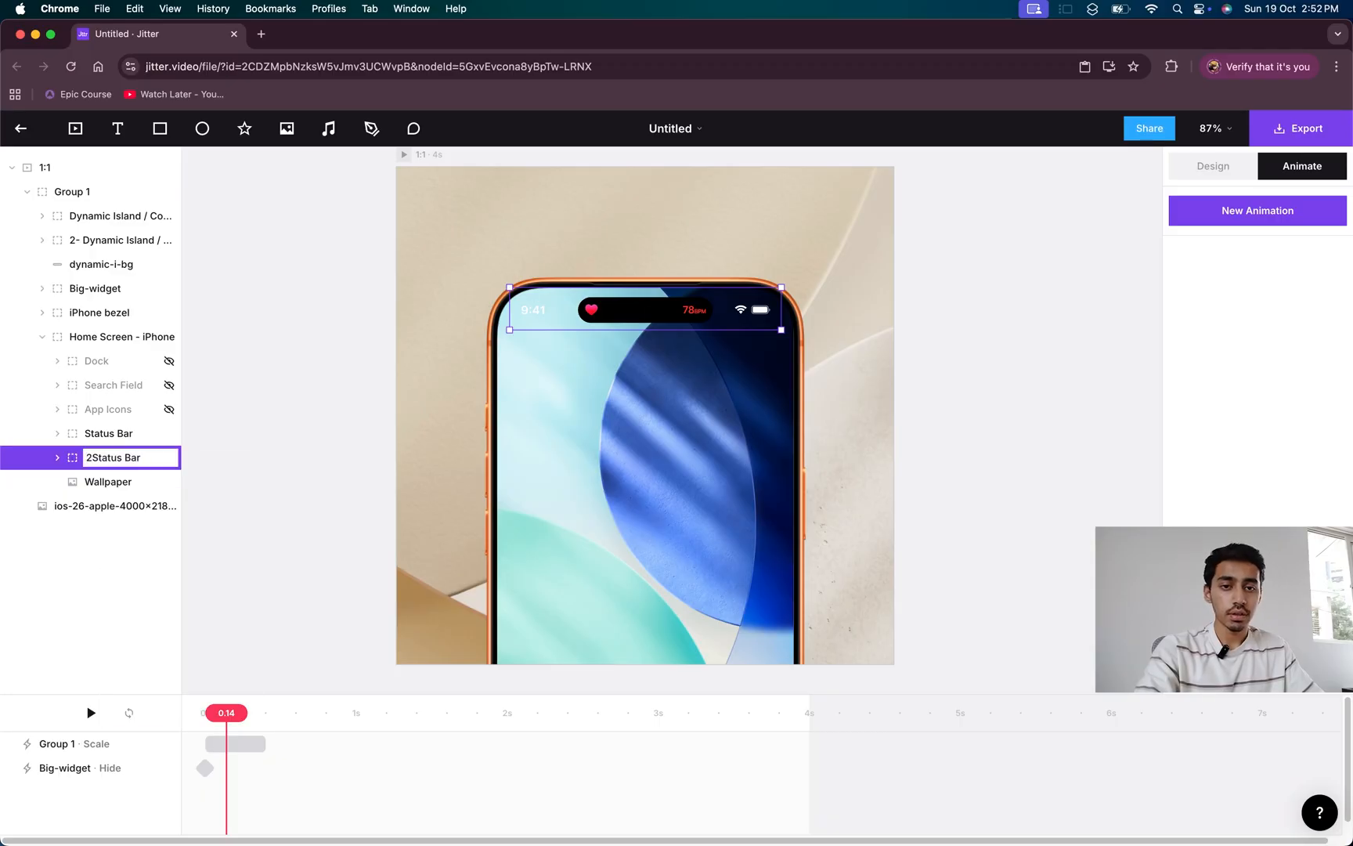
key("Return")
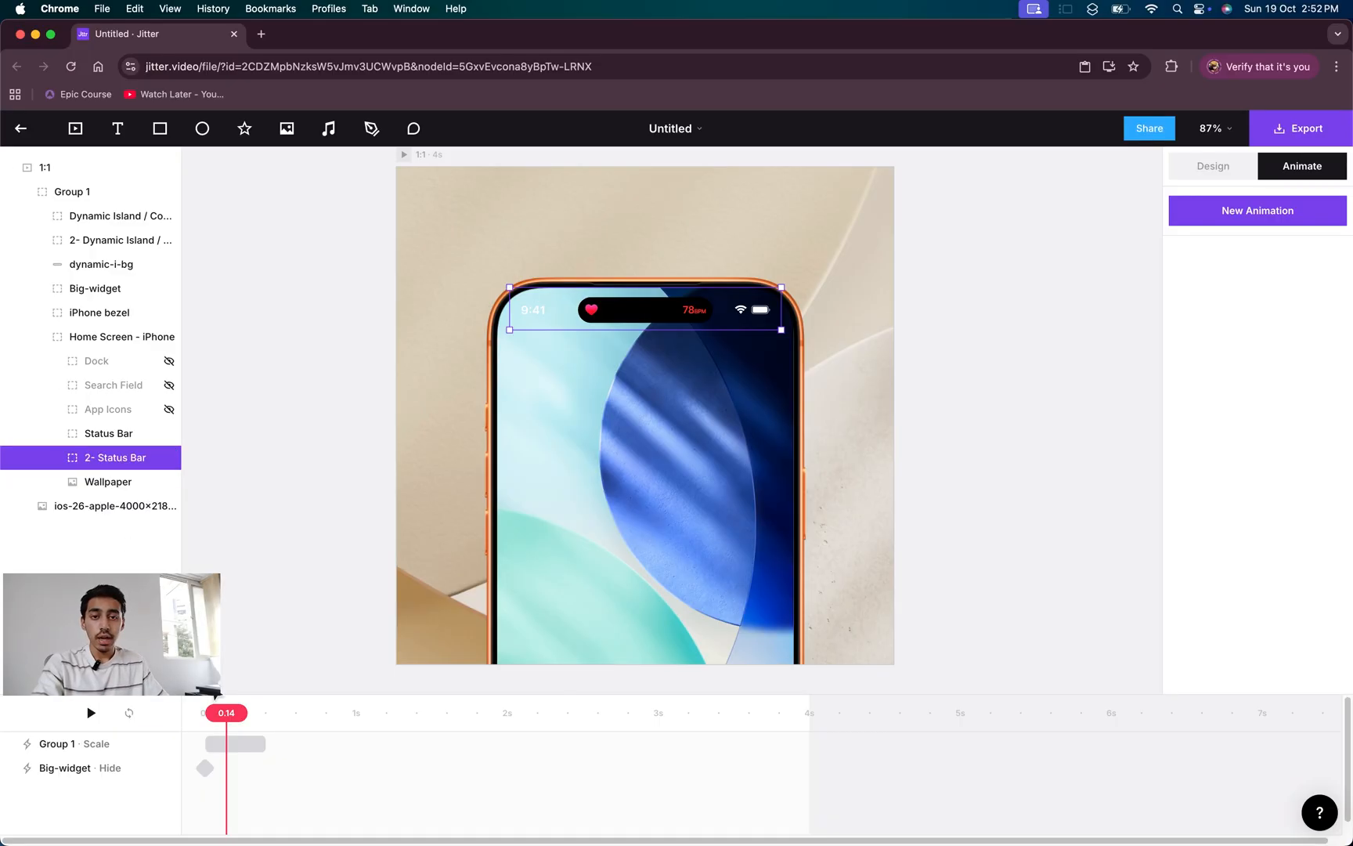
- Add a custom Hide animation to the 2- Status Bar layer at 0 s
left_click_drag(221, 712, 206, 712)
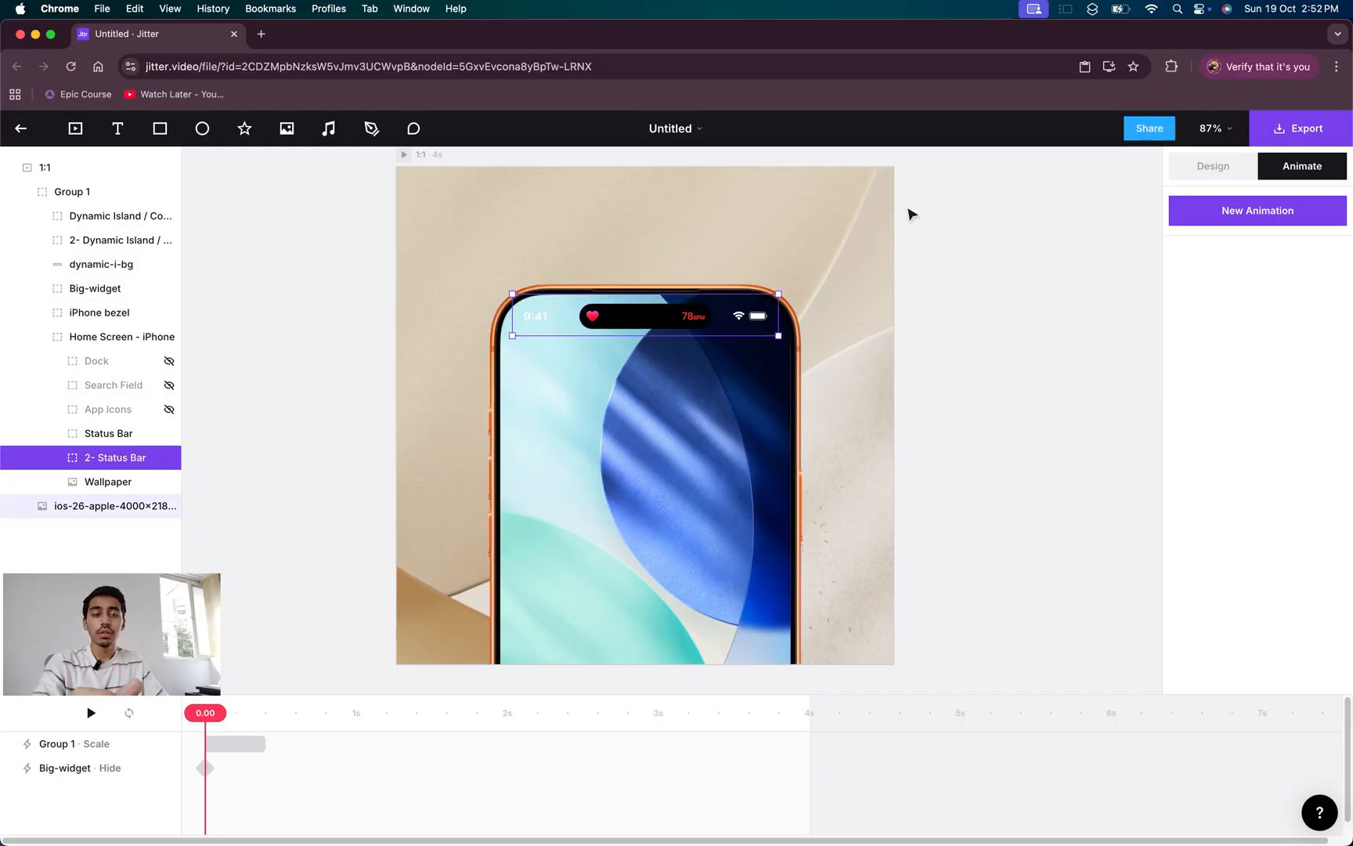
left_click(1249, 220)
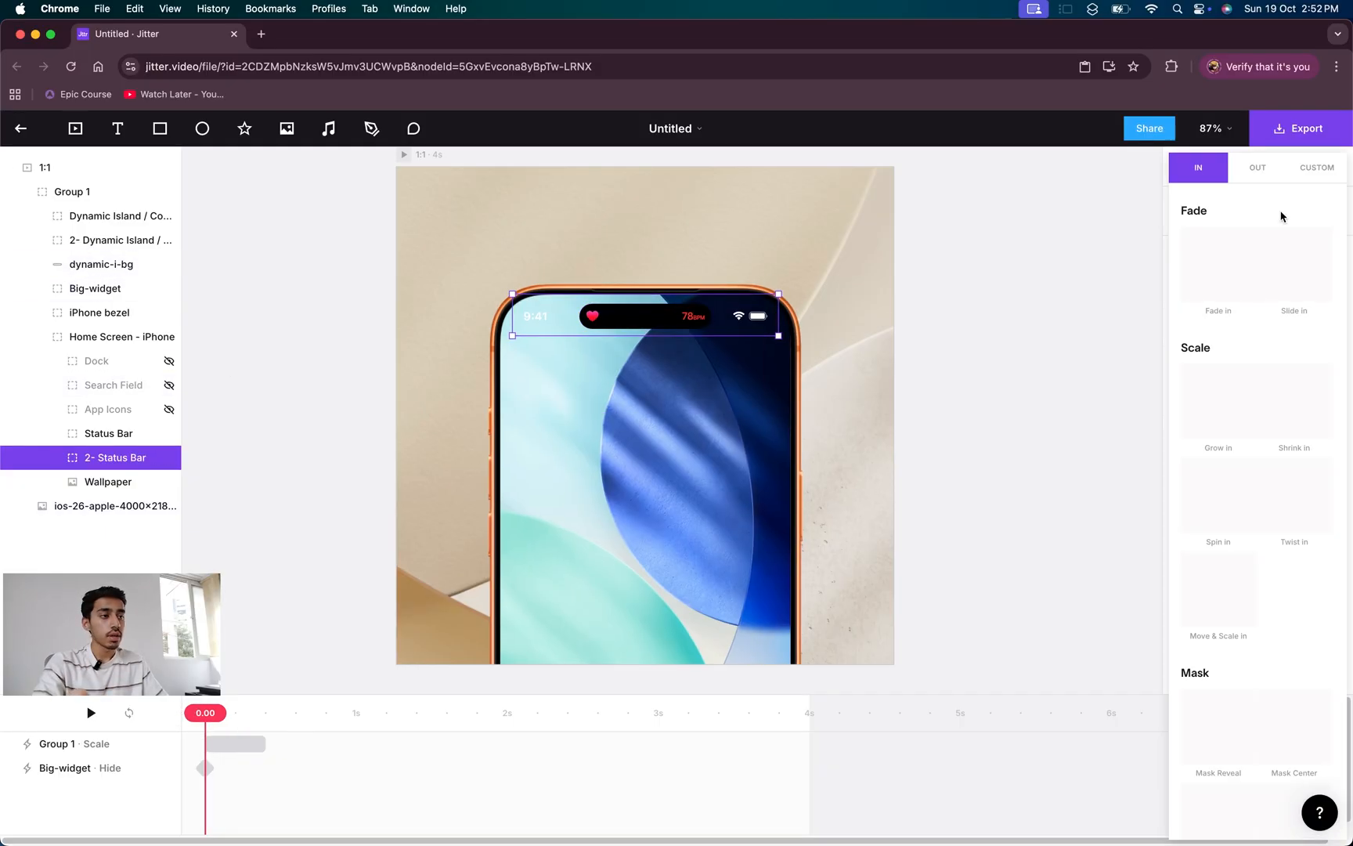
left_click(1319, 177)
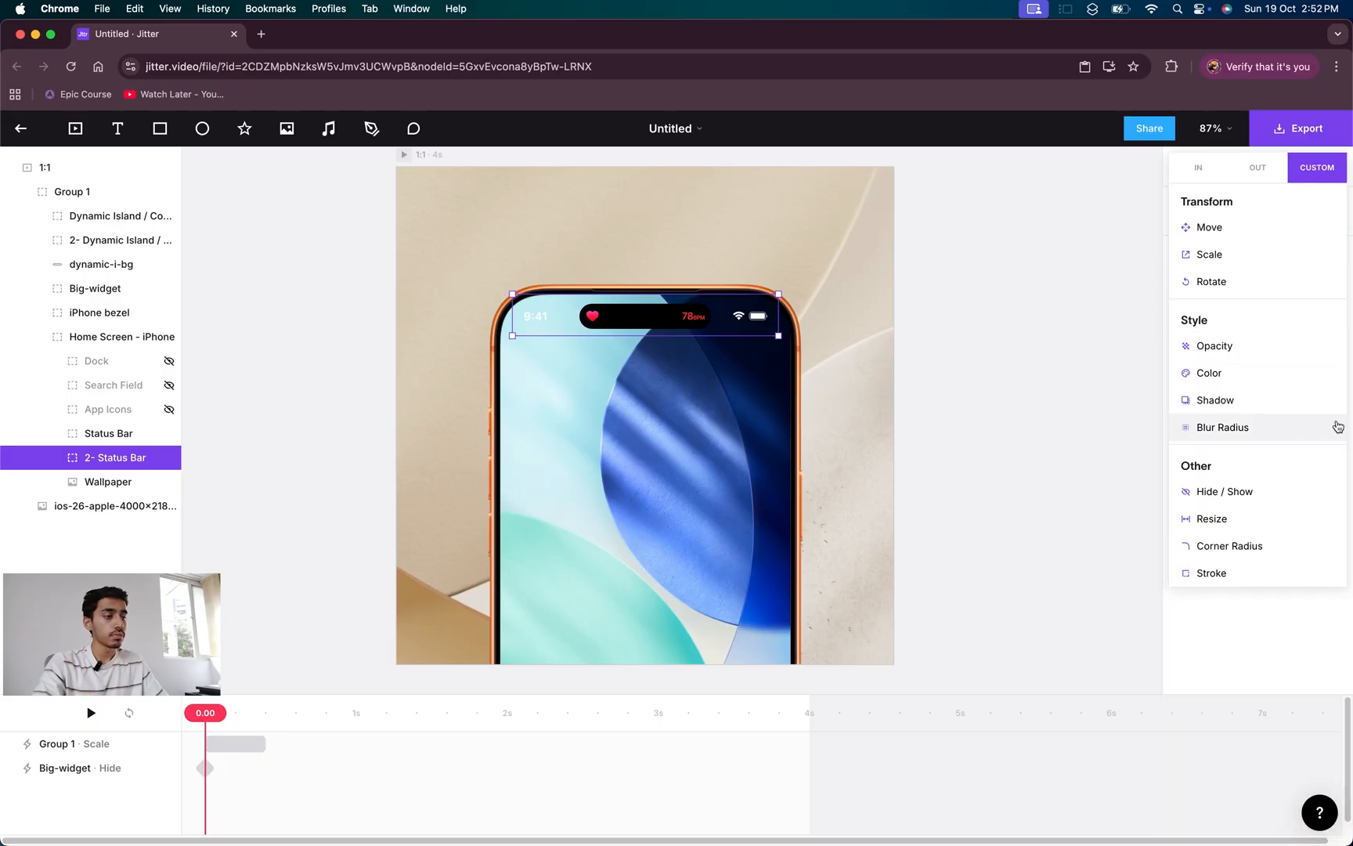
left_click(1261, 494)
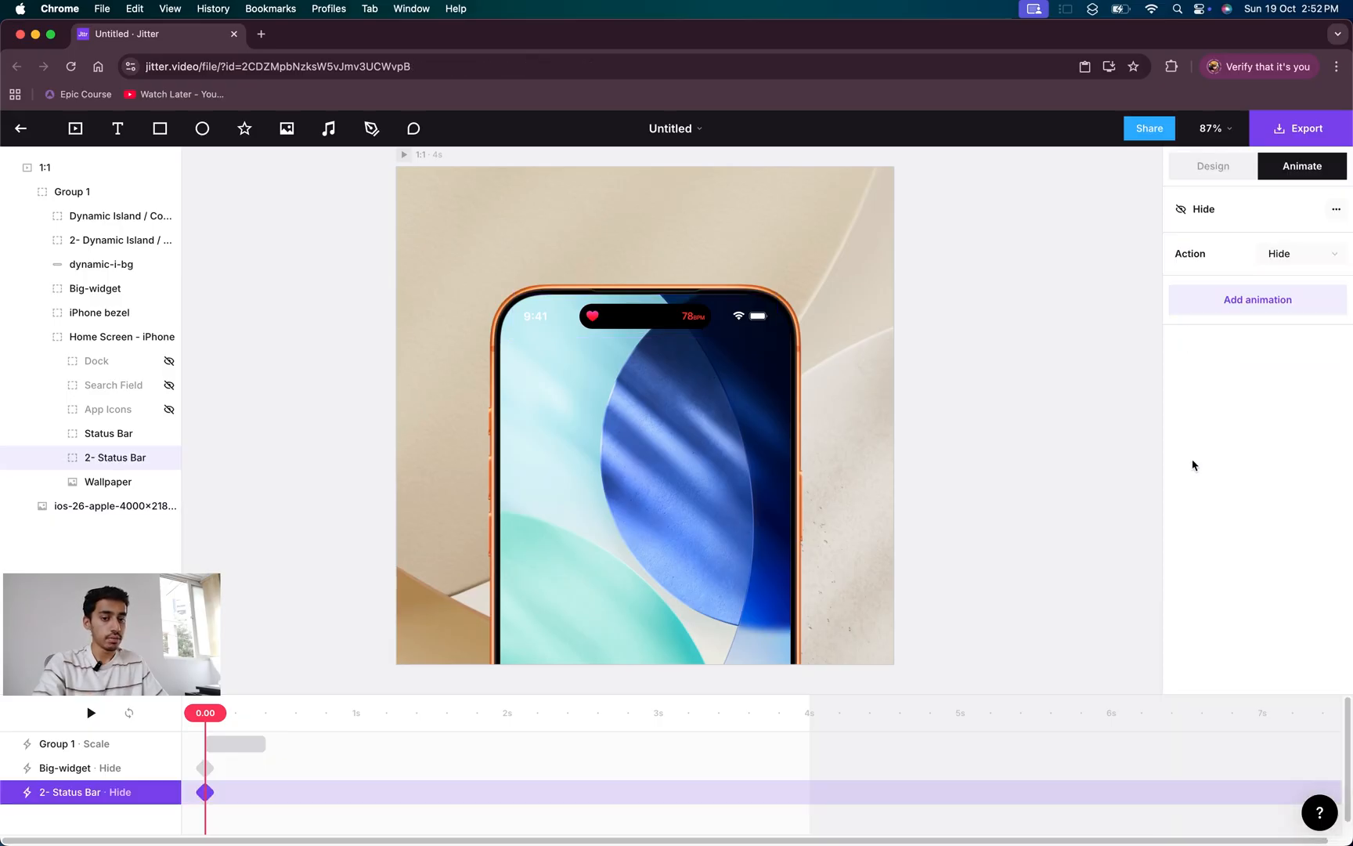
- Add a custom Hide animation to the "2- Dynamic Island" copy at 0 s
left_click(100, 239)
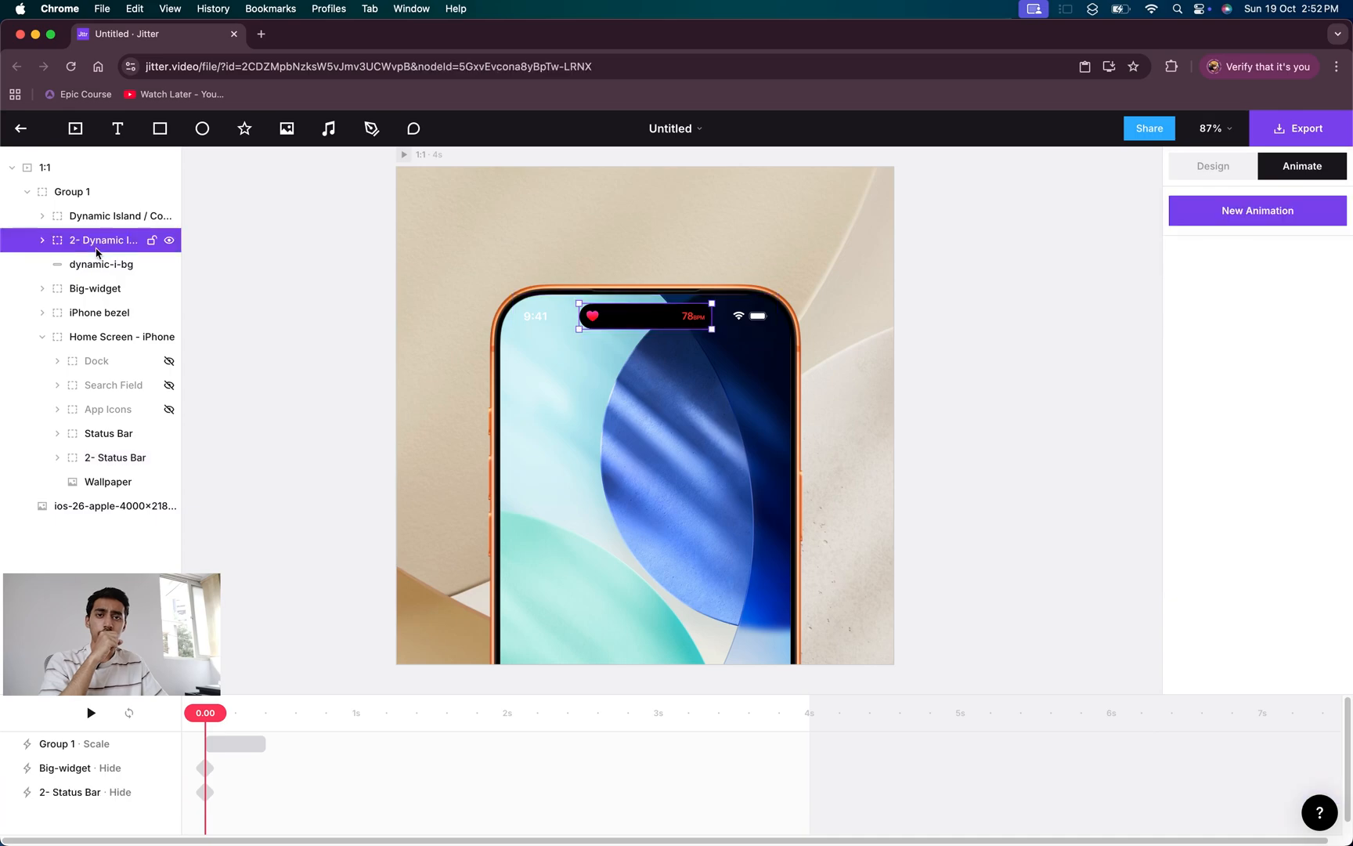
left_click(1293, 210)
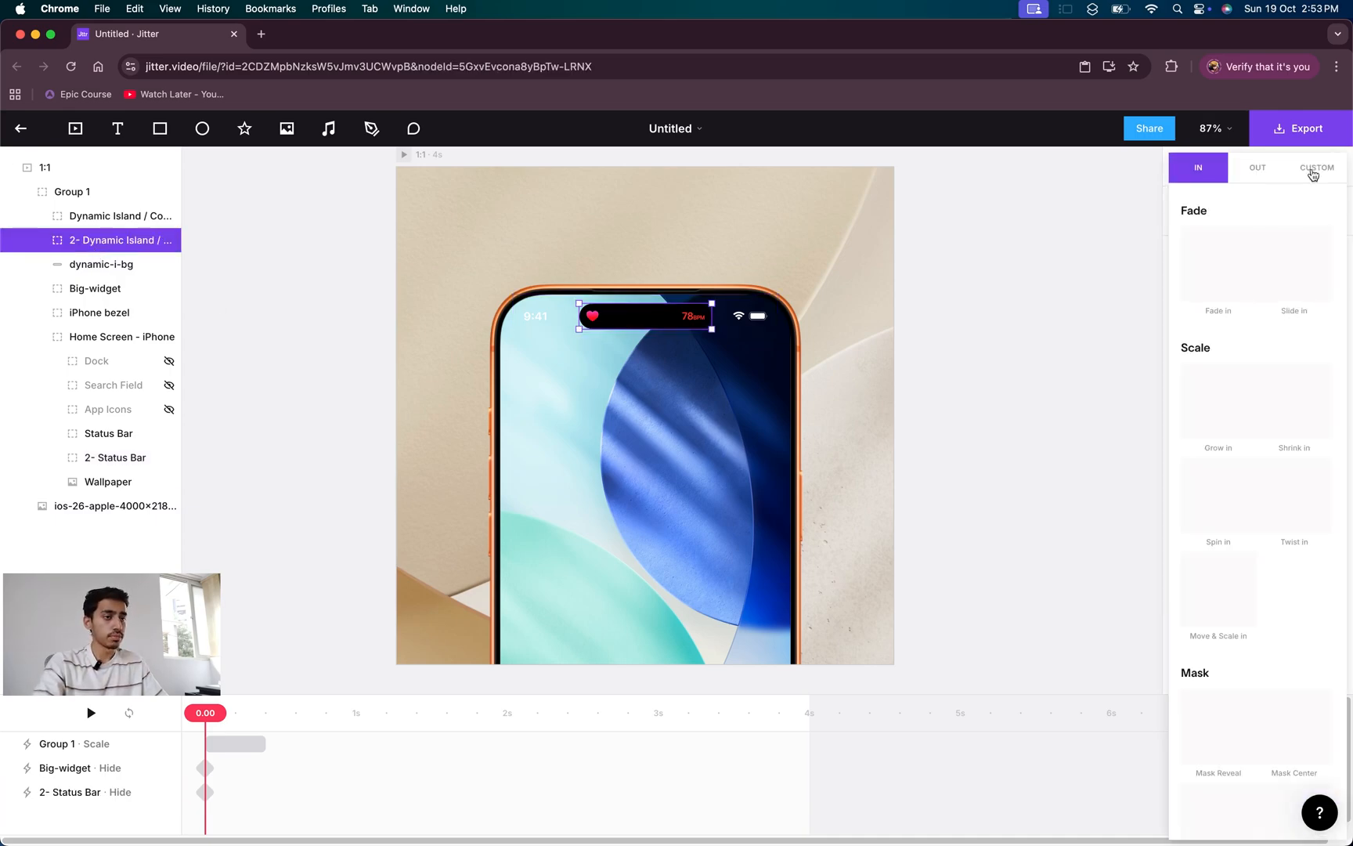
left_click(1313, 173)
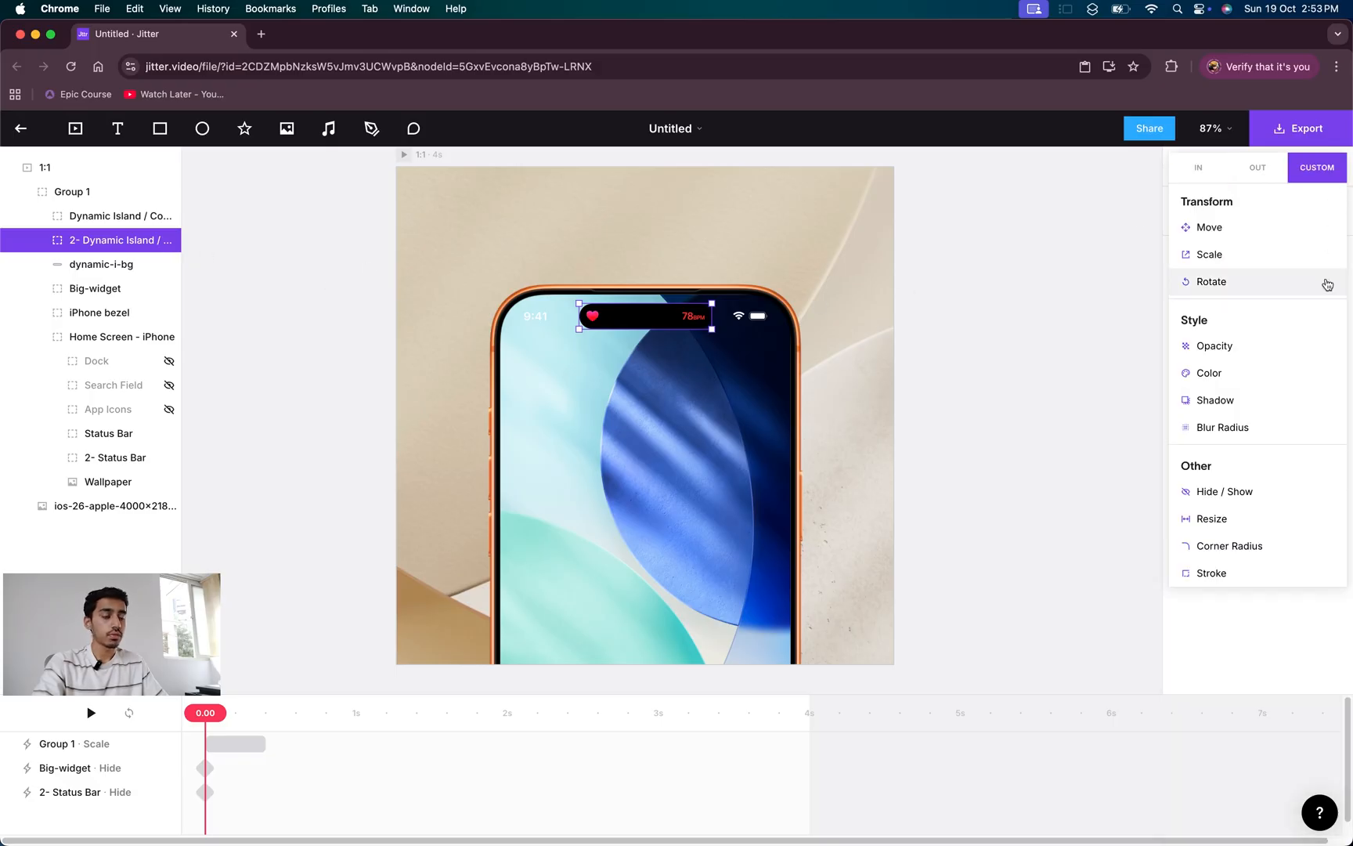
left_click(1269, 505)
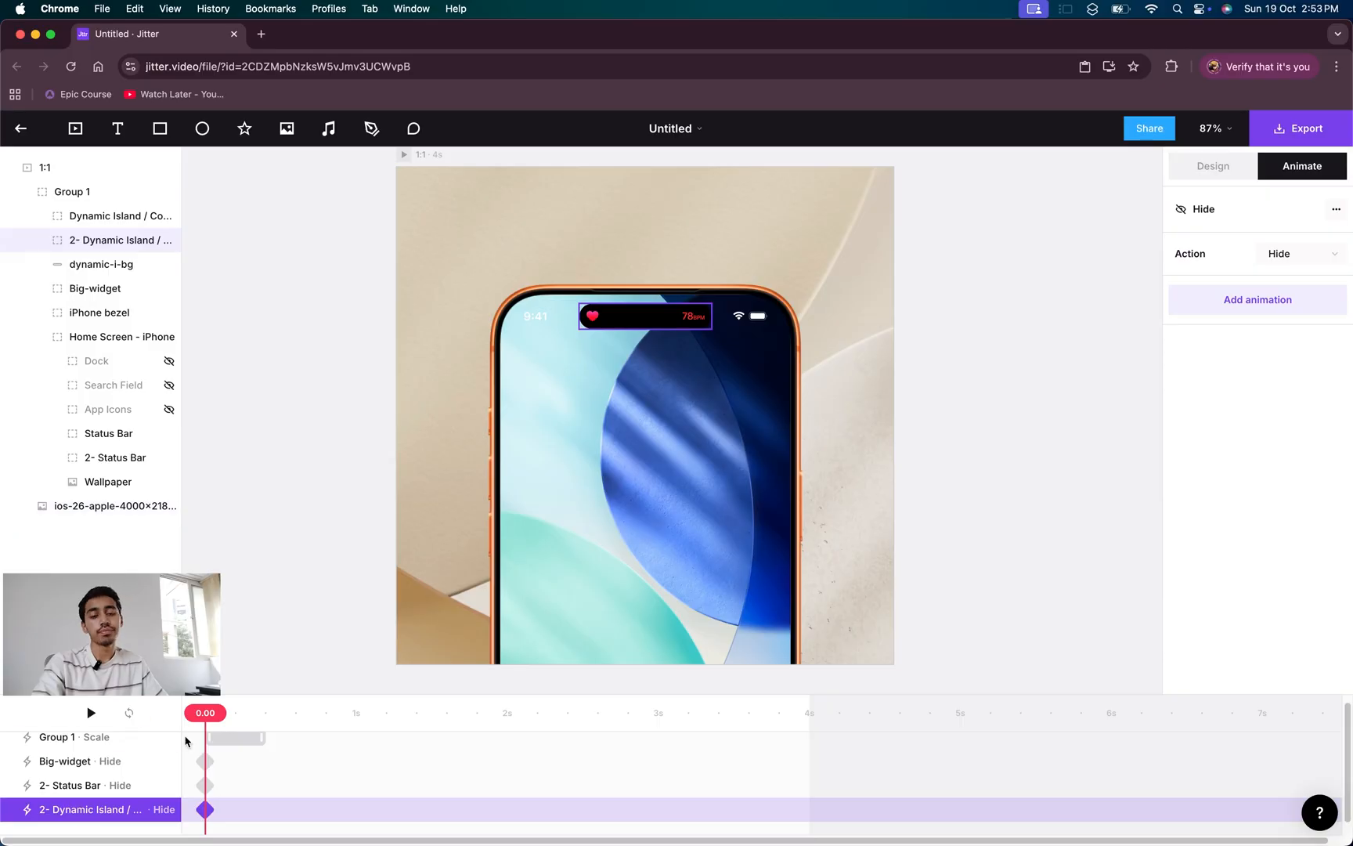
- Add a rightward Blur & Slide in animation to the 78BPM layer in the original Dynamic Island's Metadata, starting at 0.42 s and lasting 0.44 s
left_click_drag(202, 713, 264, 712)
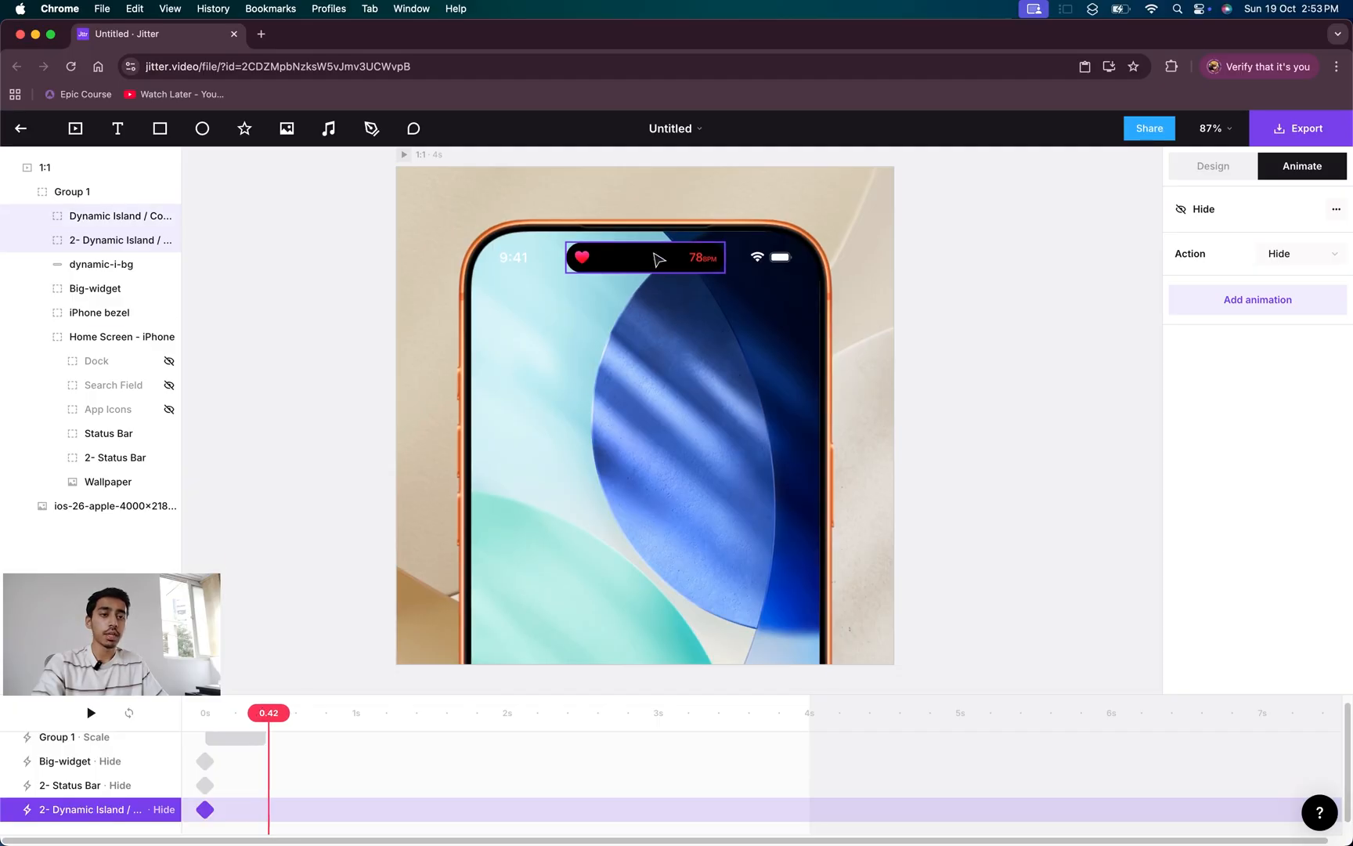
left_click(93, 266)
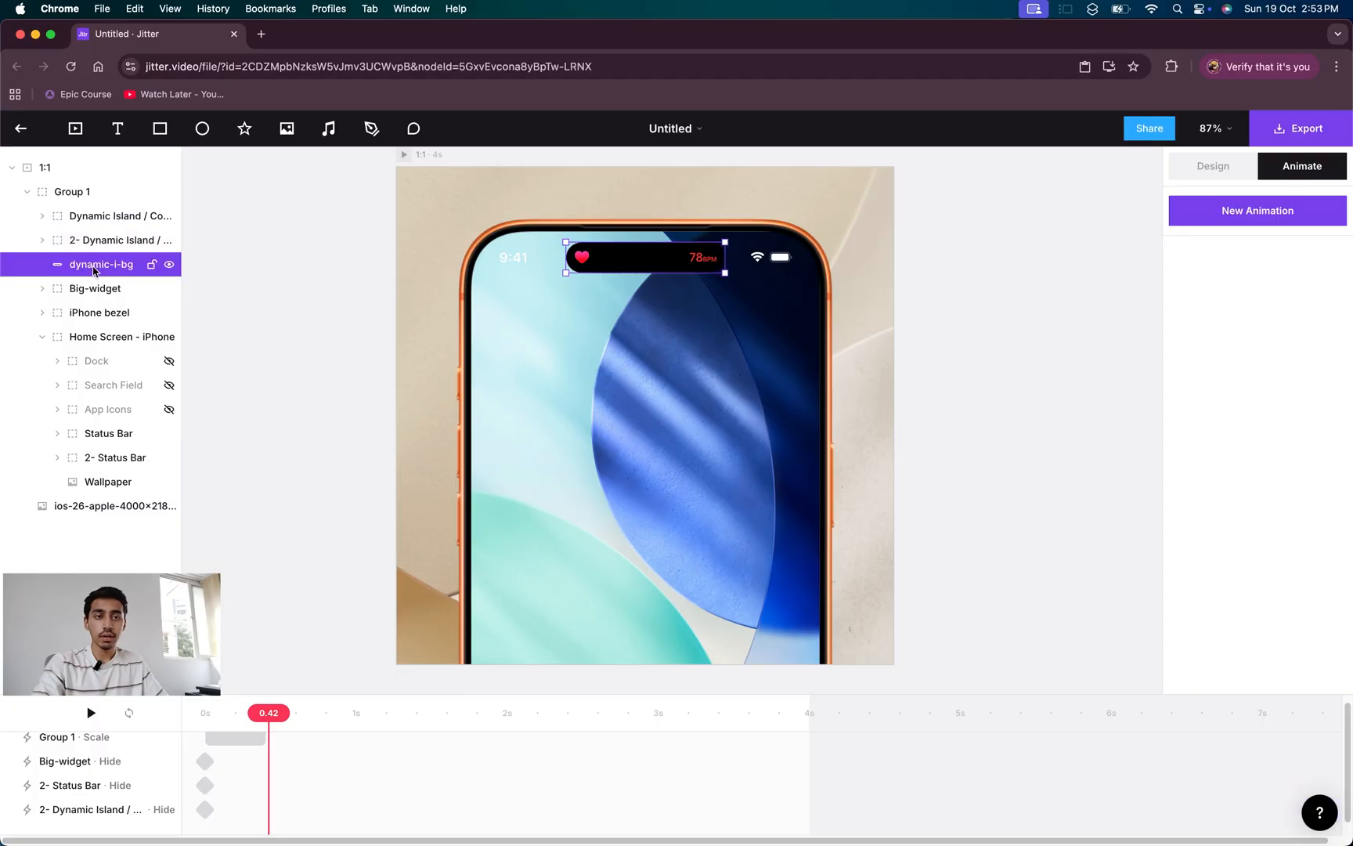
left_click(87, 222)
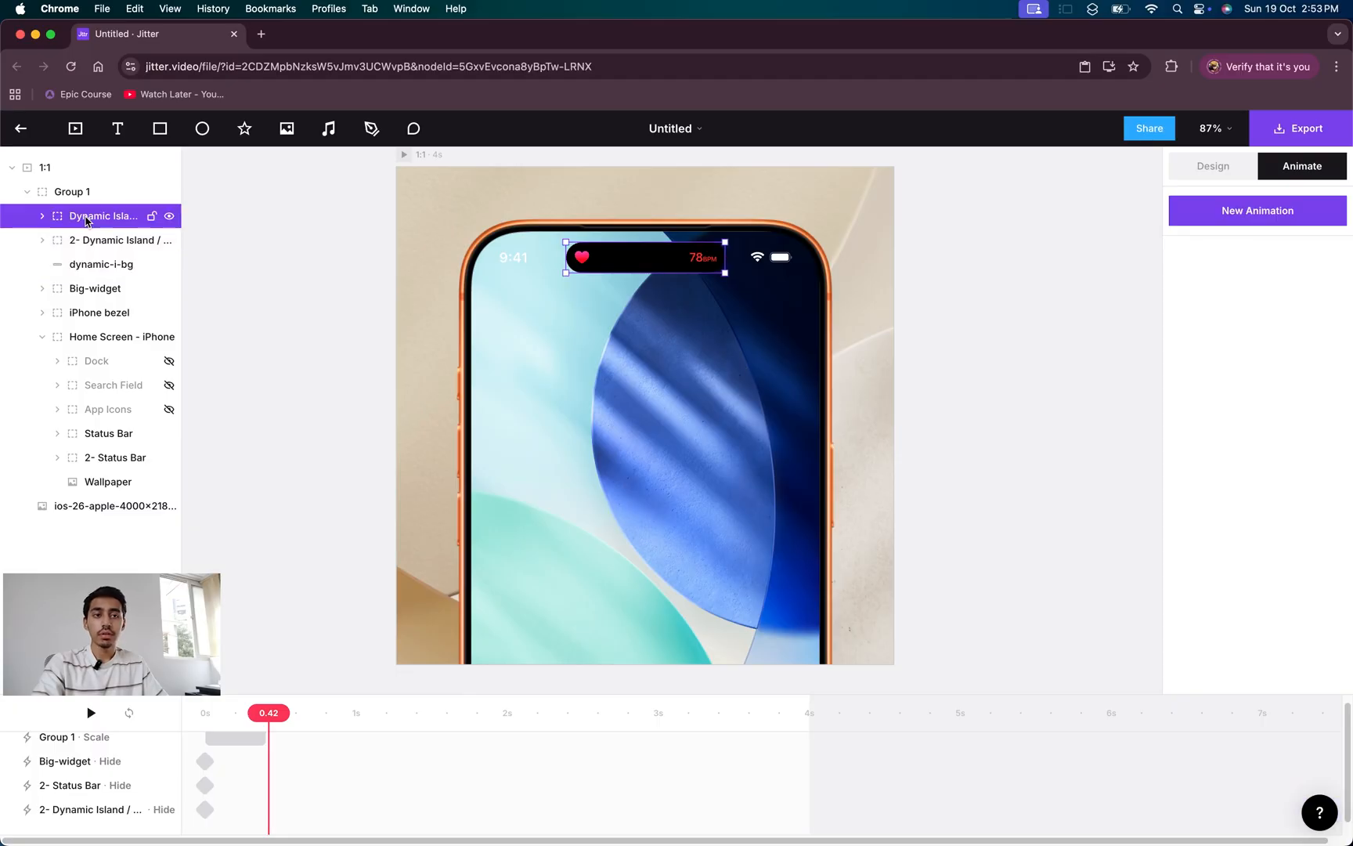
left_click(42, 217)
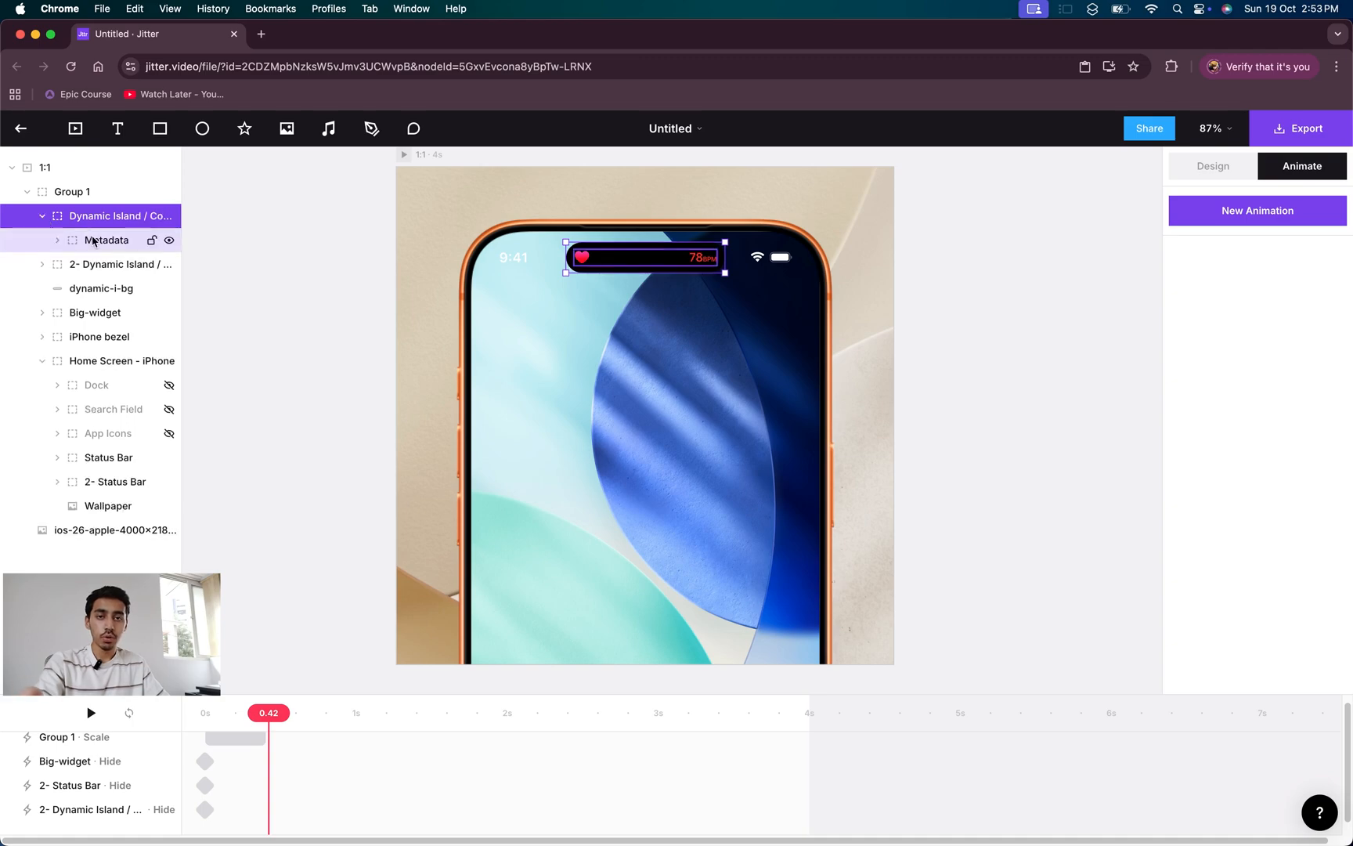
left_click(63, 239)
left_click(59, 241)
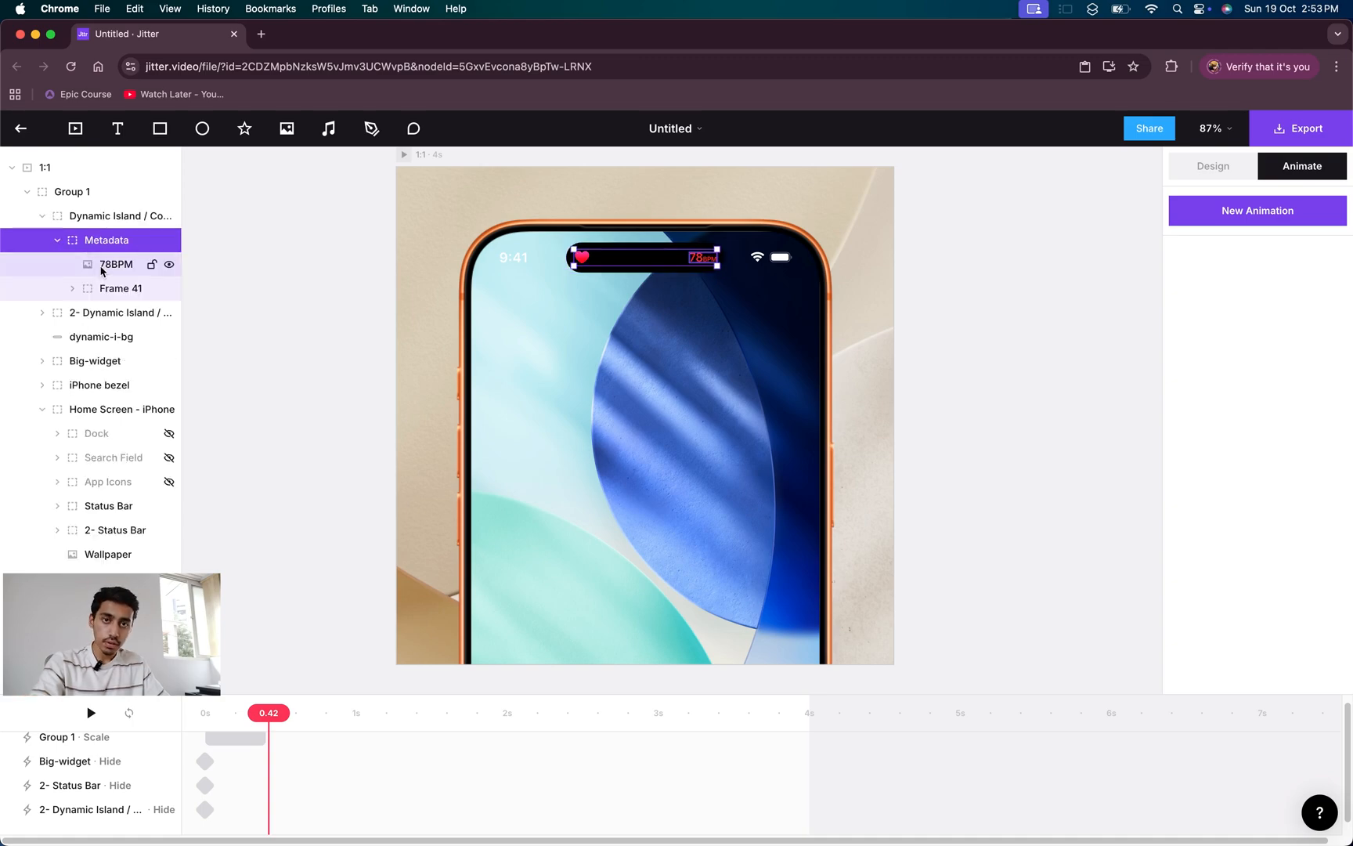
left_click(109, 264)
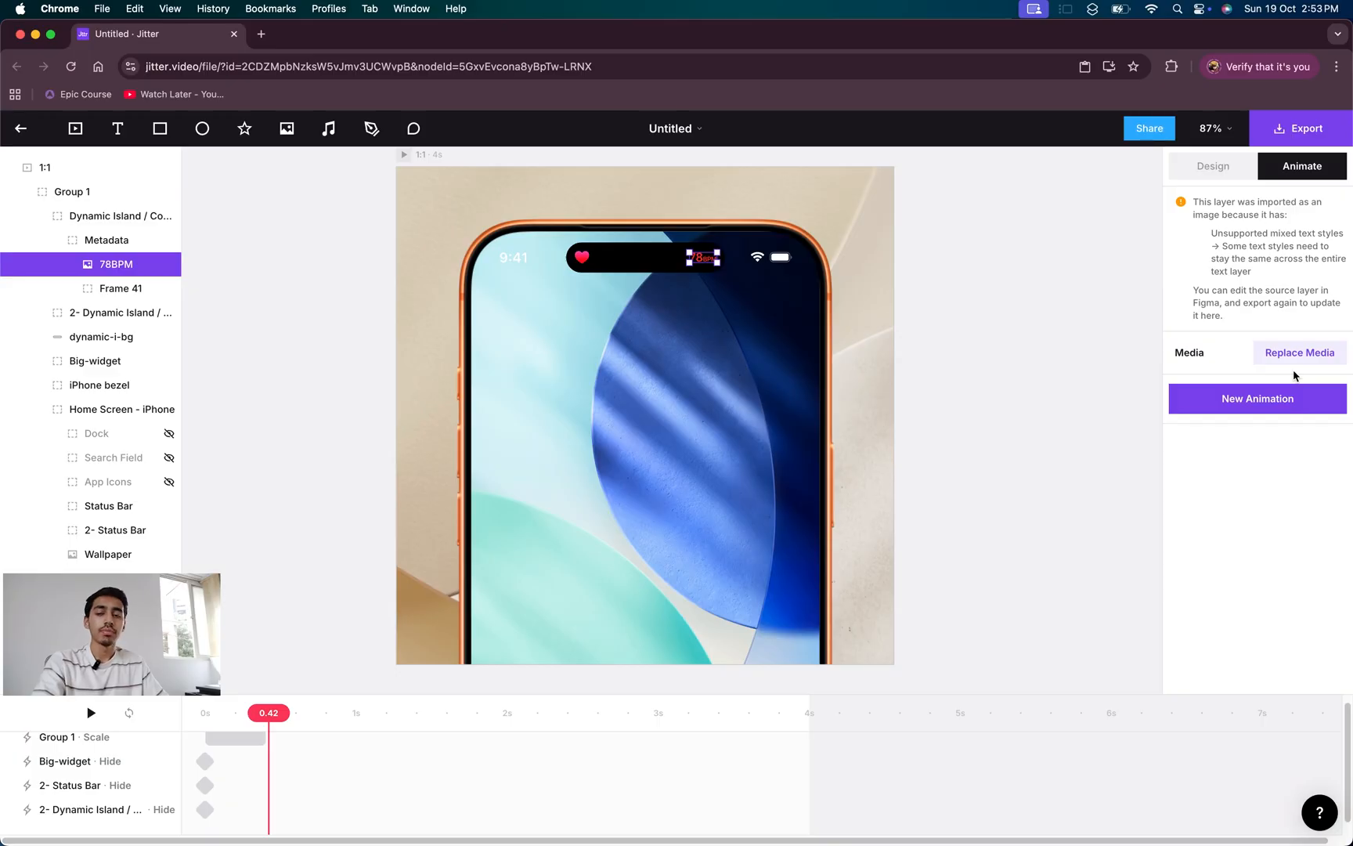
left_click(1303, 400)
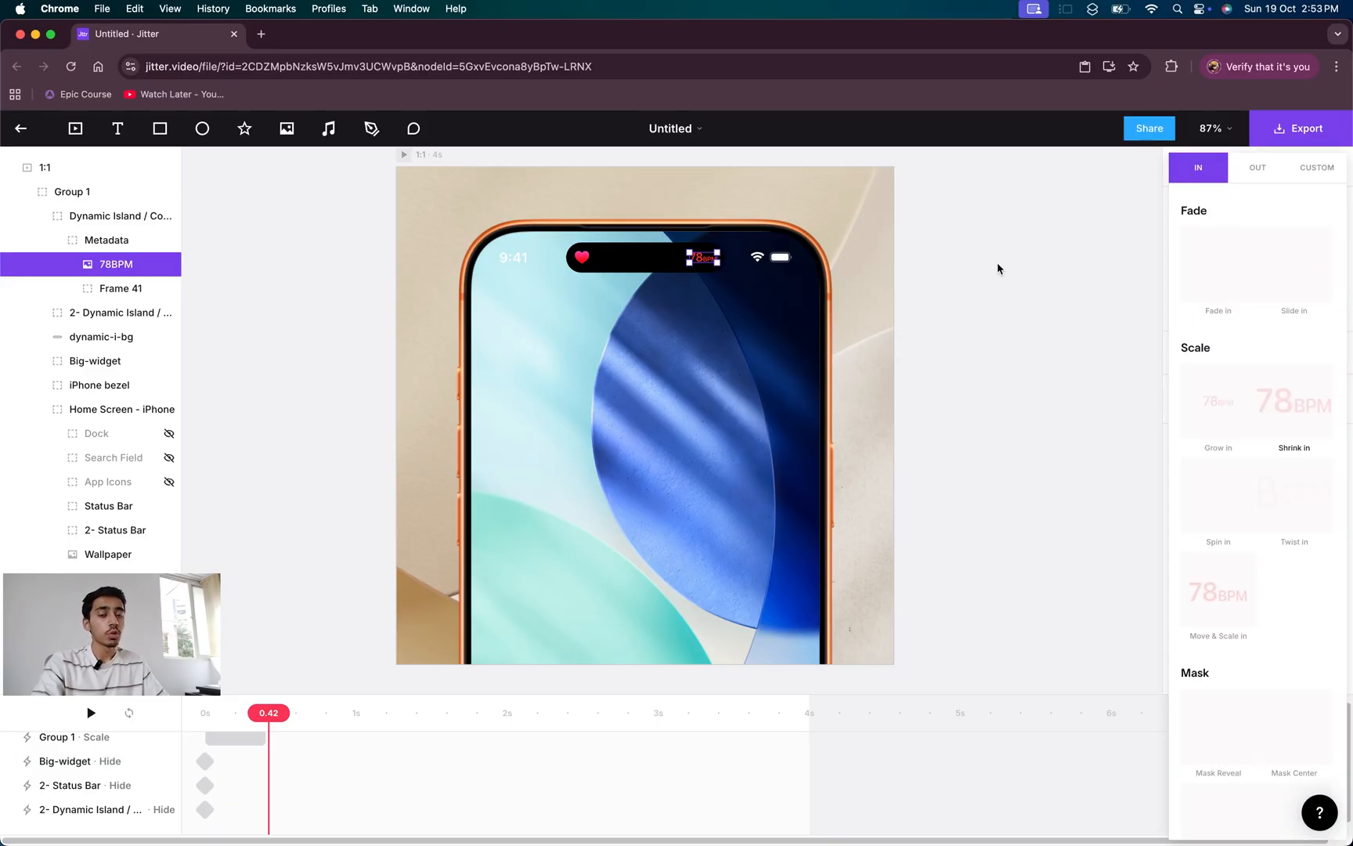
scroll(1256, 366, "down", 3)
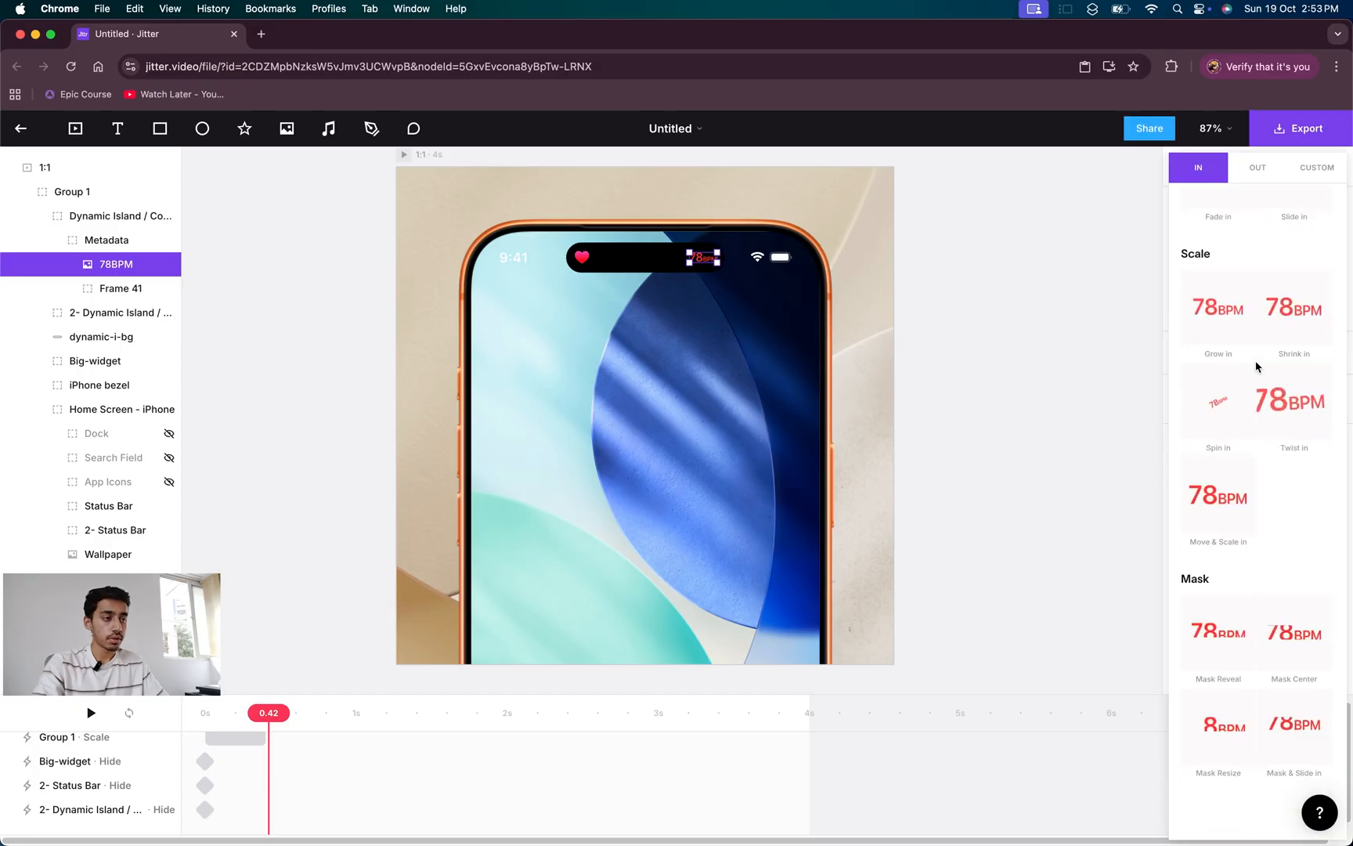
scroll(1256, 366, "down", 6)
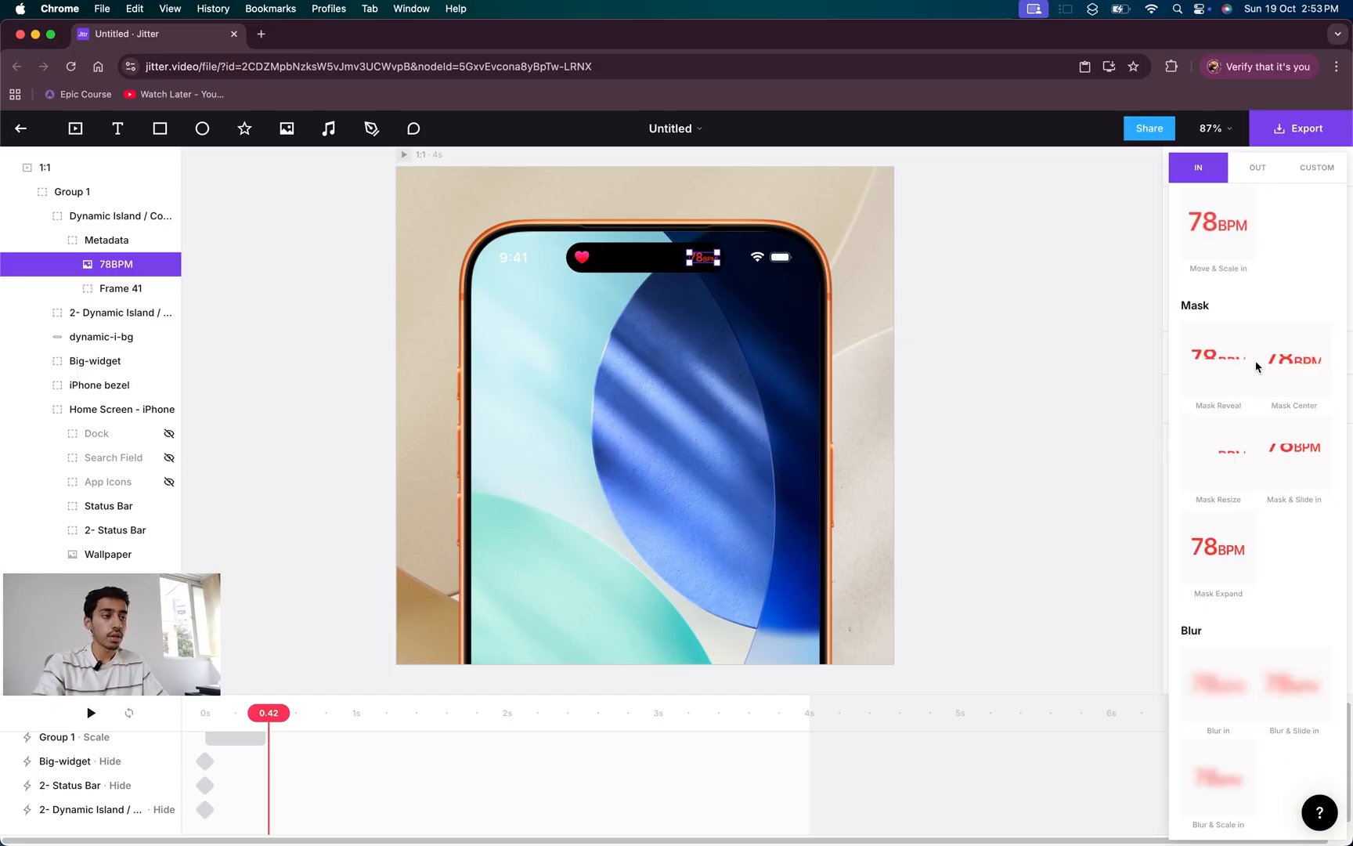
left_click(1294, 695)
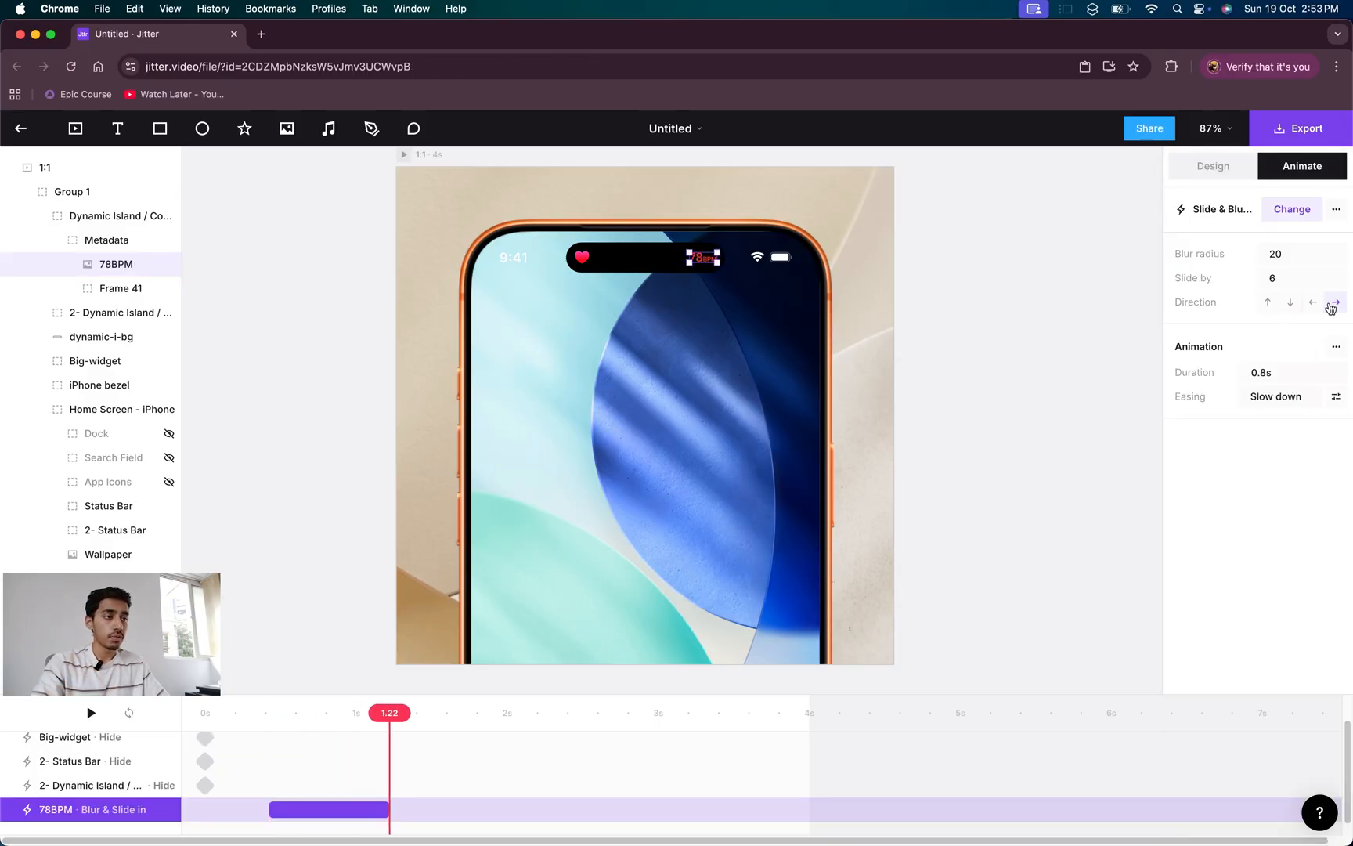
left_click_drag(387, 809, 336, 809)
key("space")
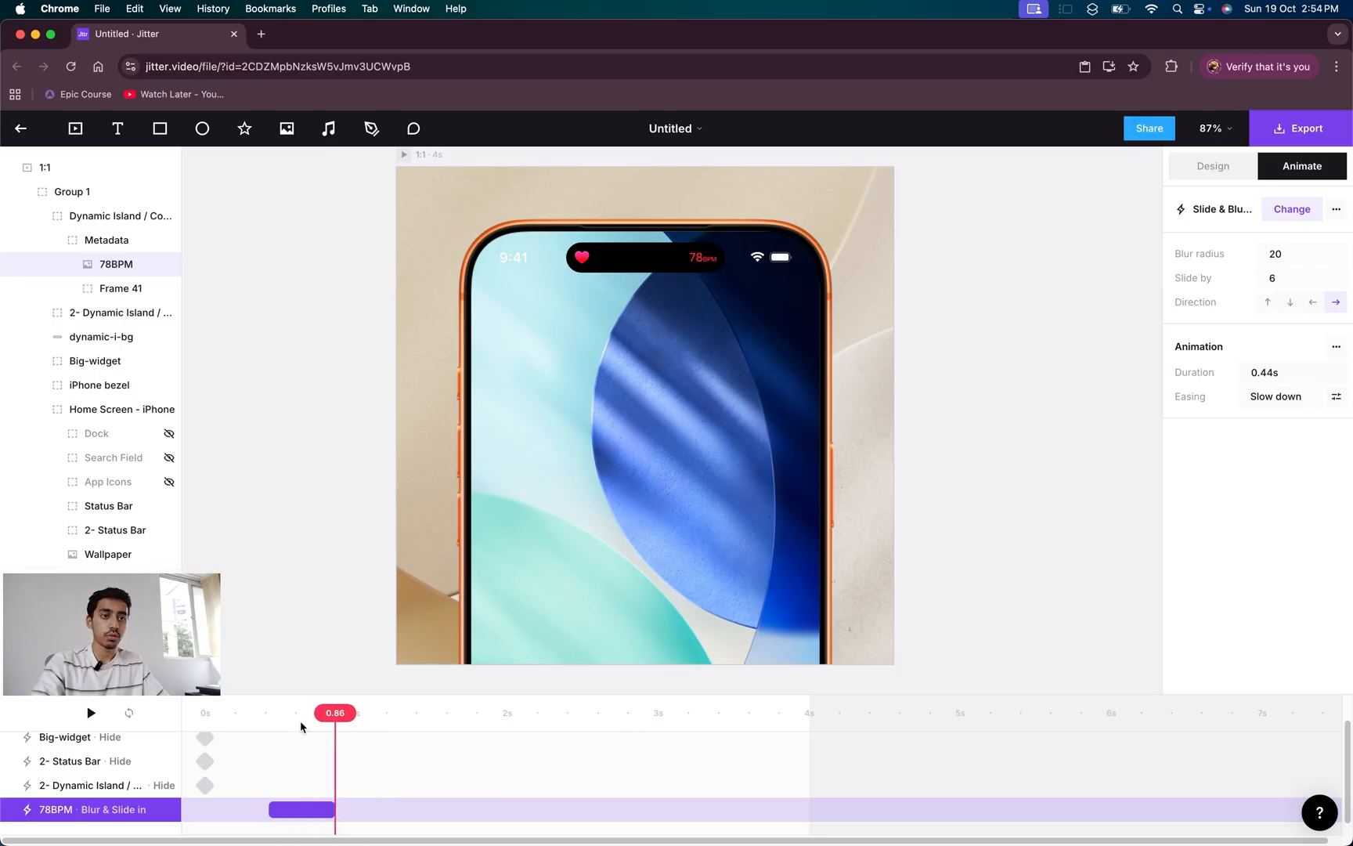
- Add a leftward Blur & Slide in animation to the heart's Frame 41 at 0.86 s and play back both Dynamic Island entrances
left_click(107, 288)
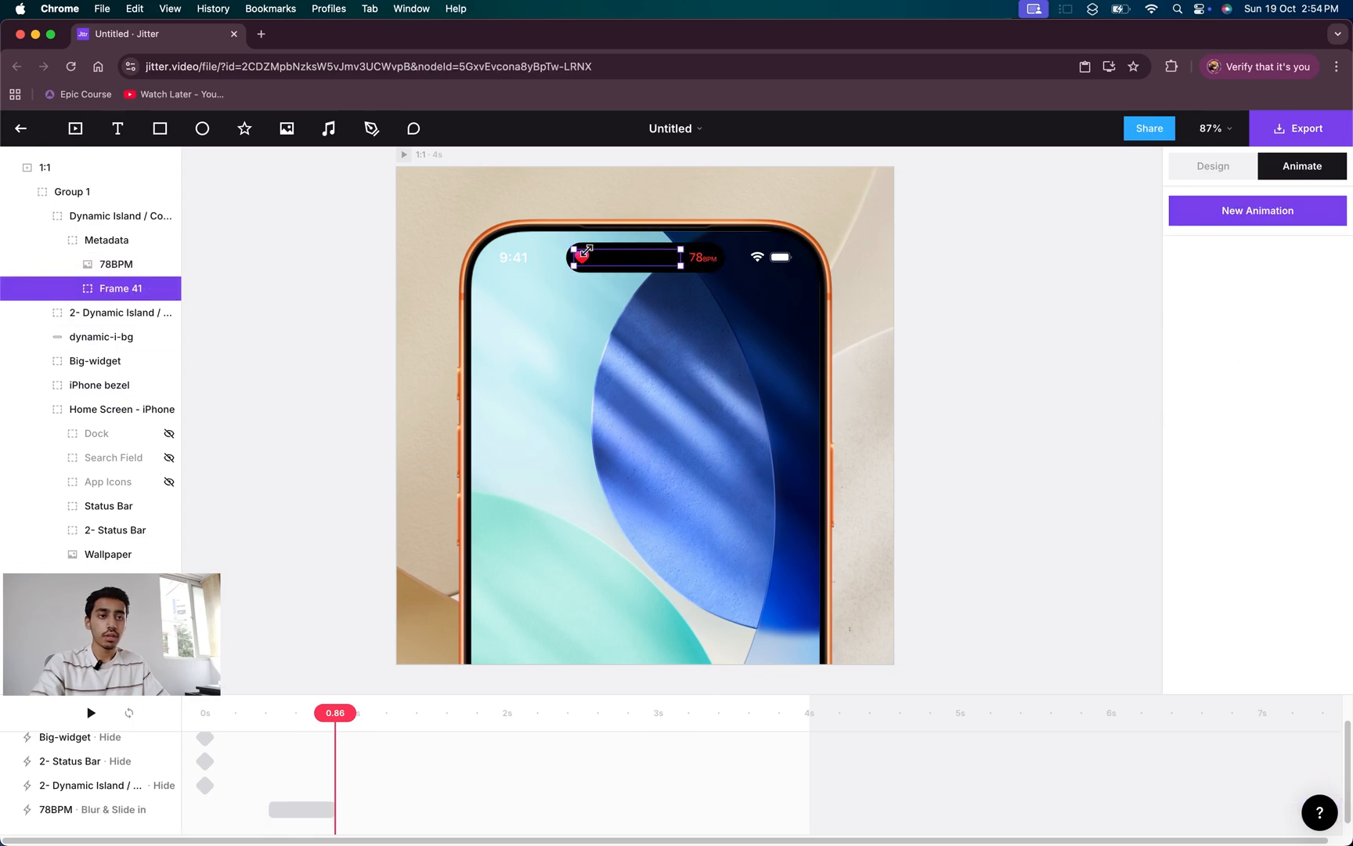
left_click(1245, 207)
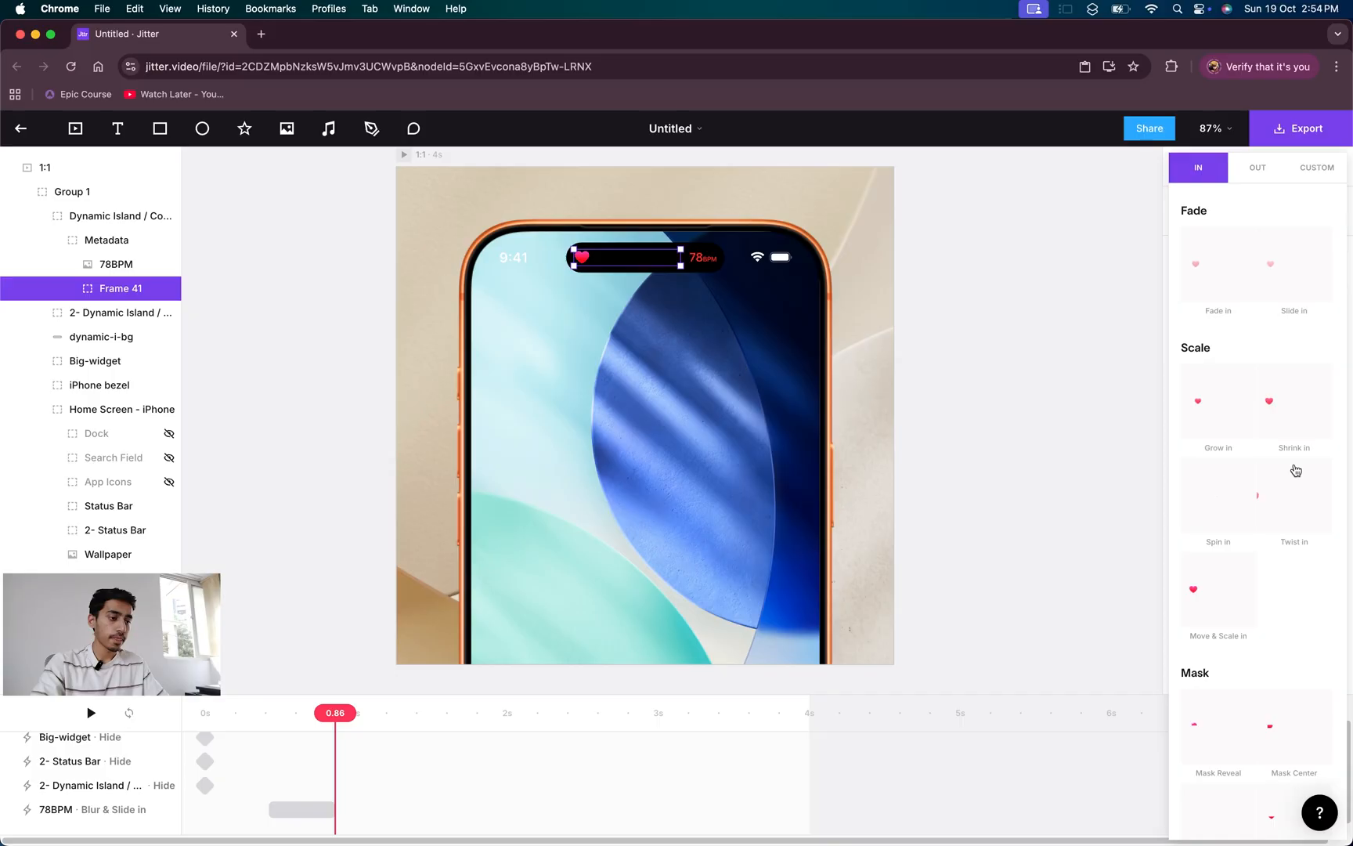
scroll(1296, 470, "down", 5)
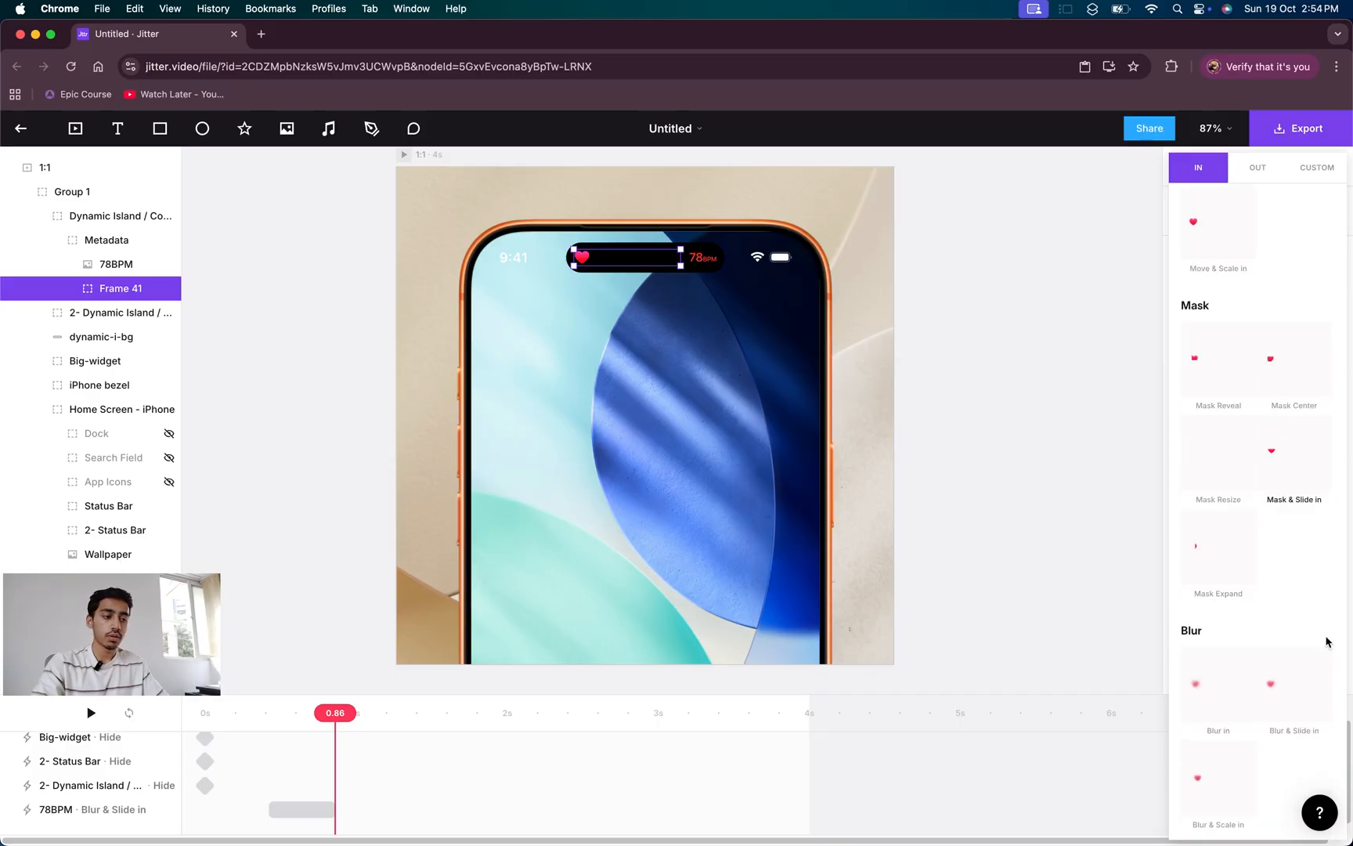
left_click(1288, 686)
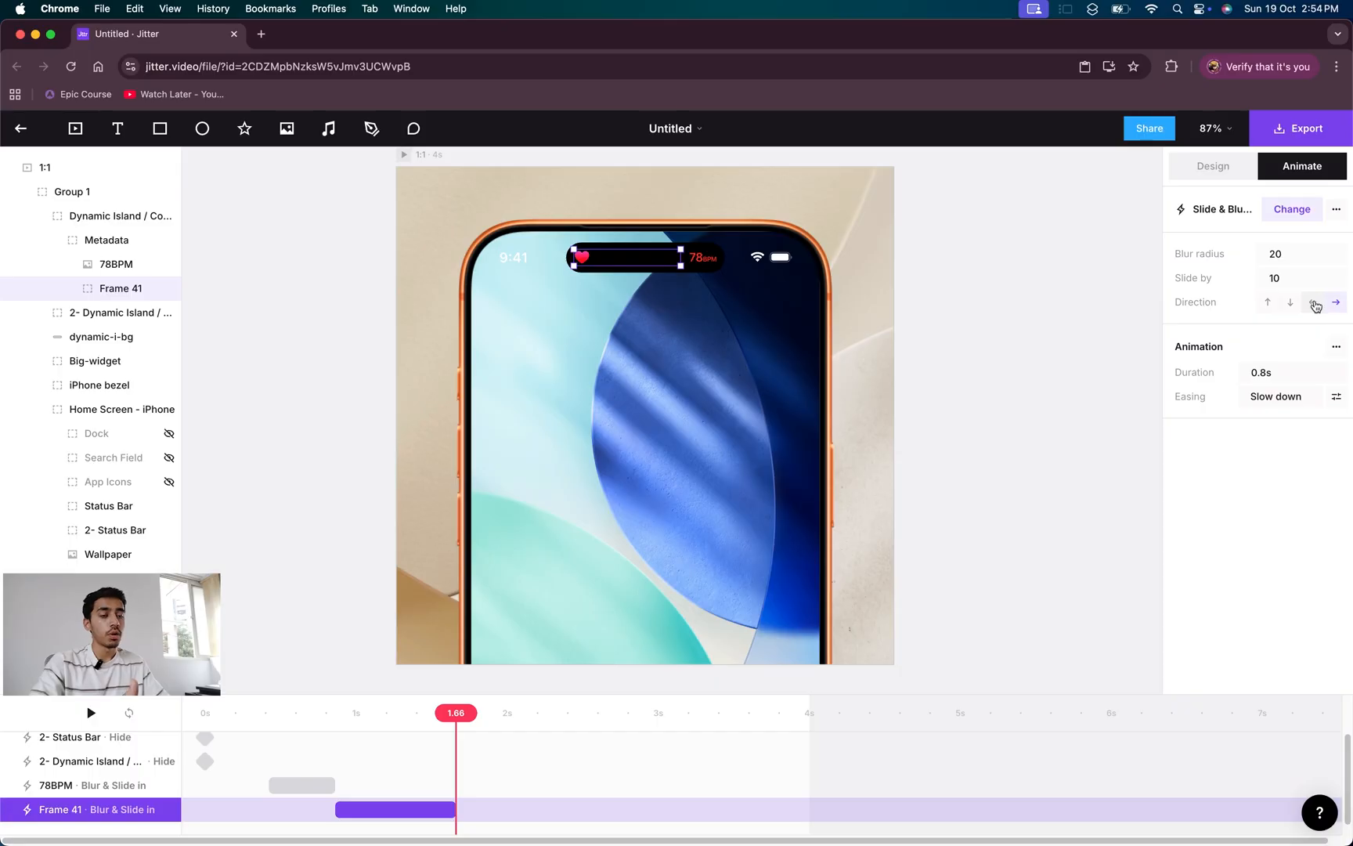
left_click(1314, 304)
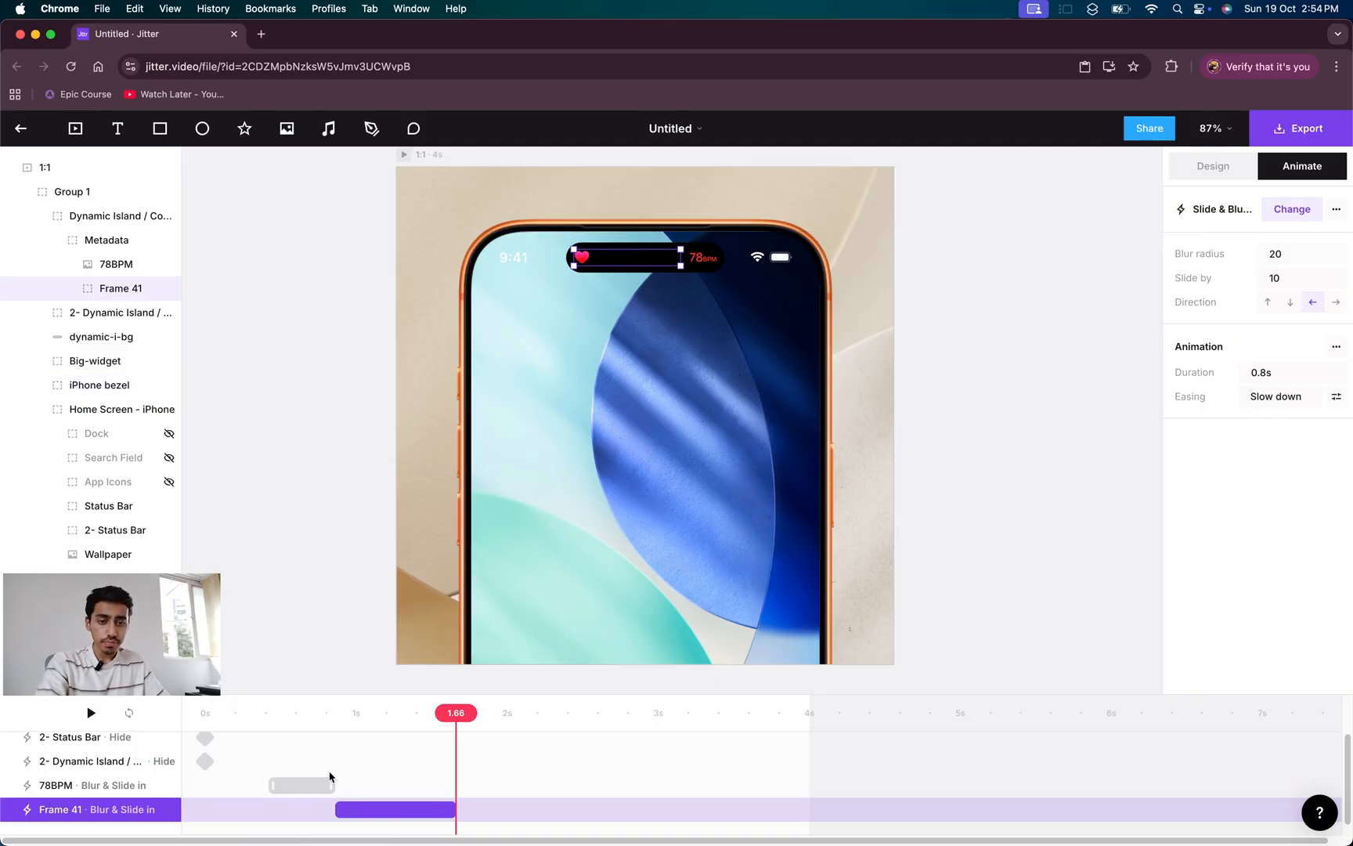
left_click_drag(437, 722, 226, 716)
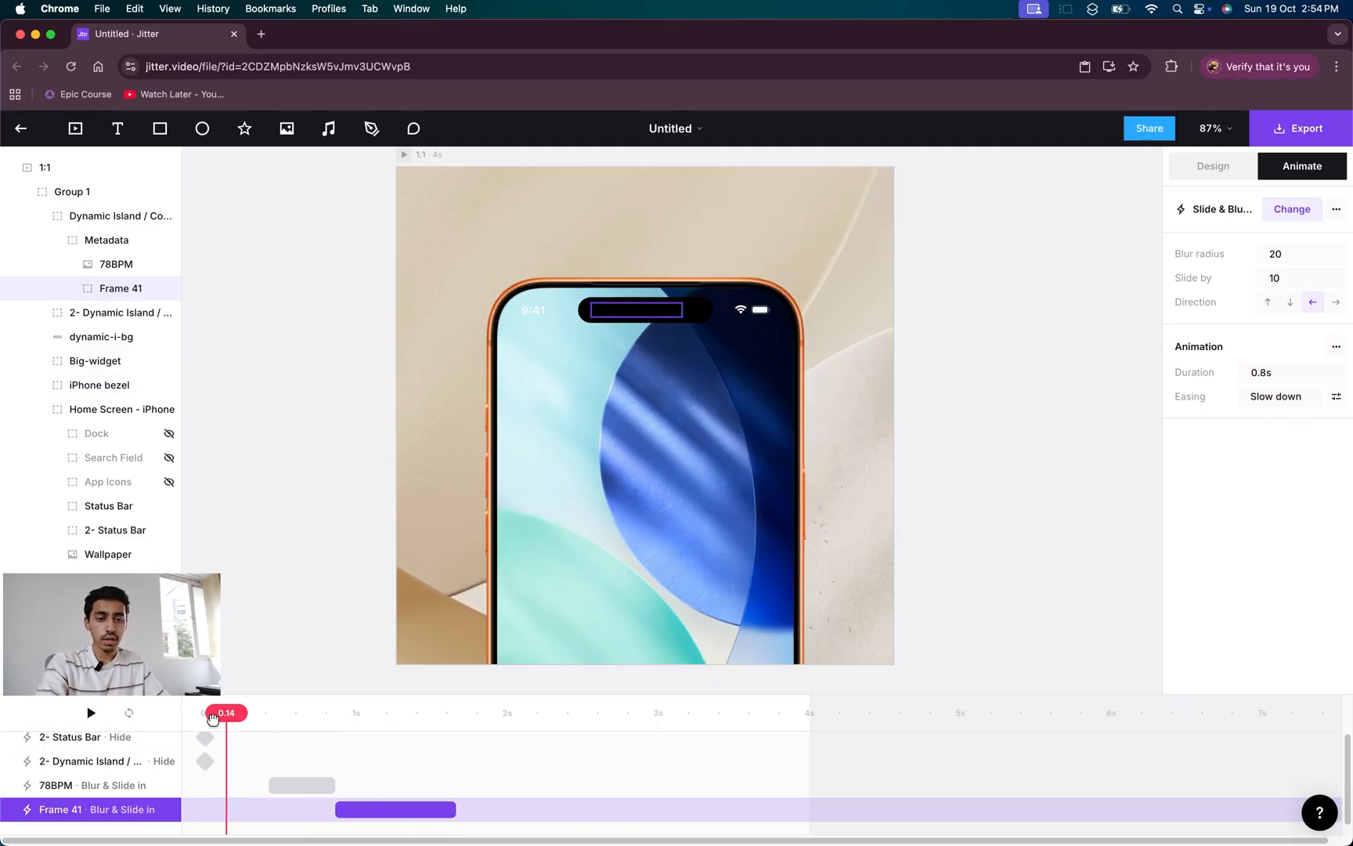
left_click(381, 758)
key("space")
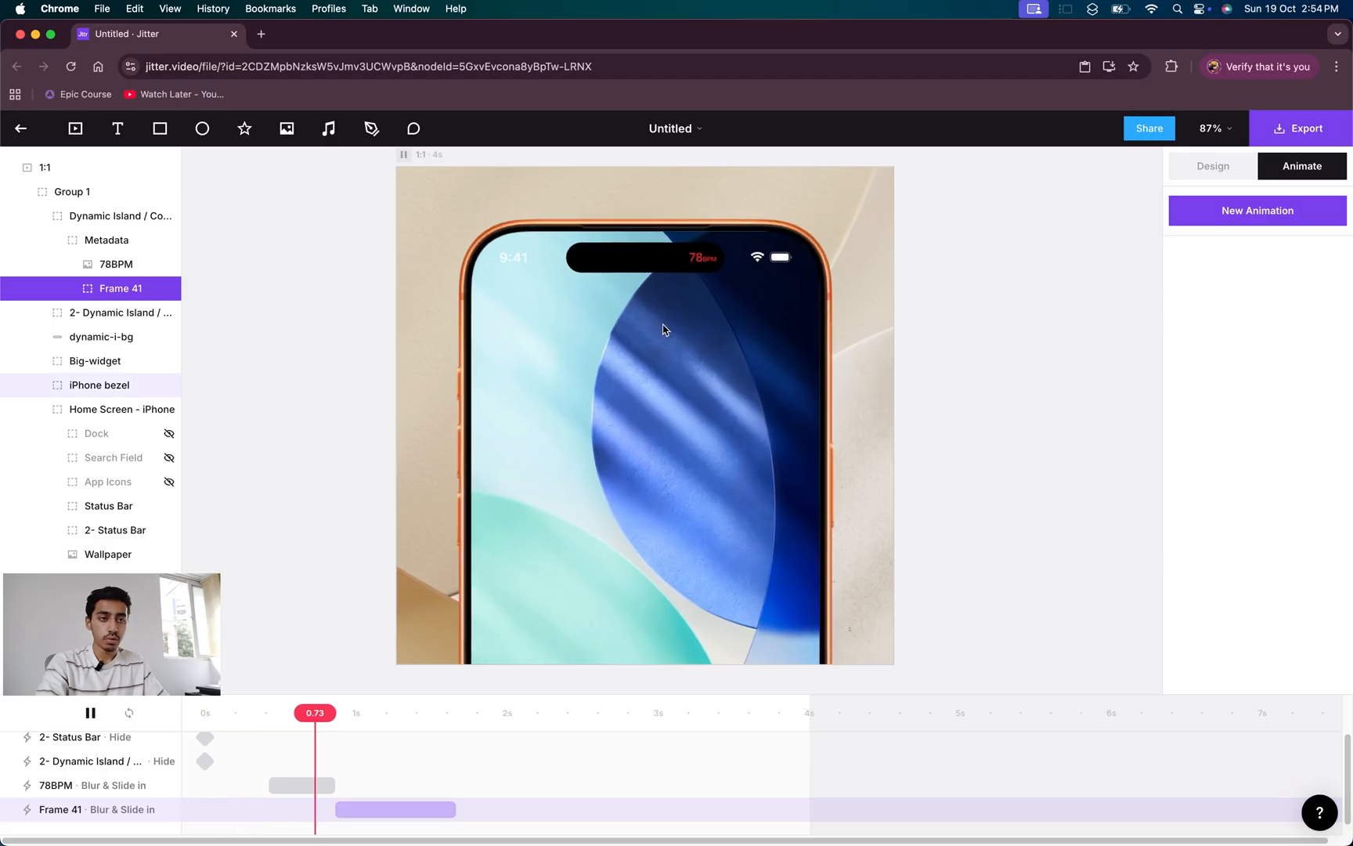
key("space")
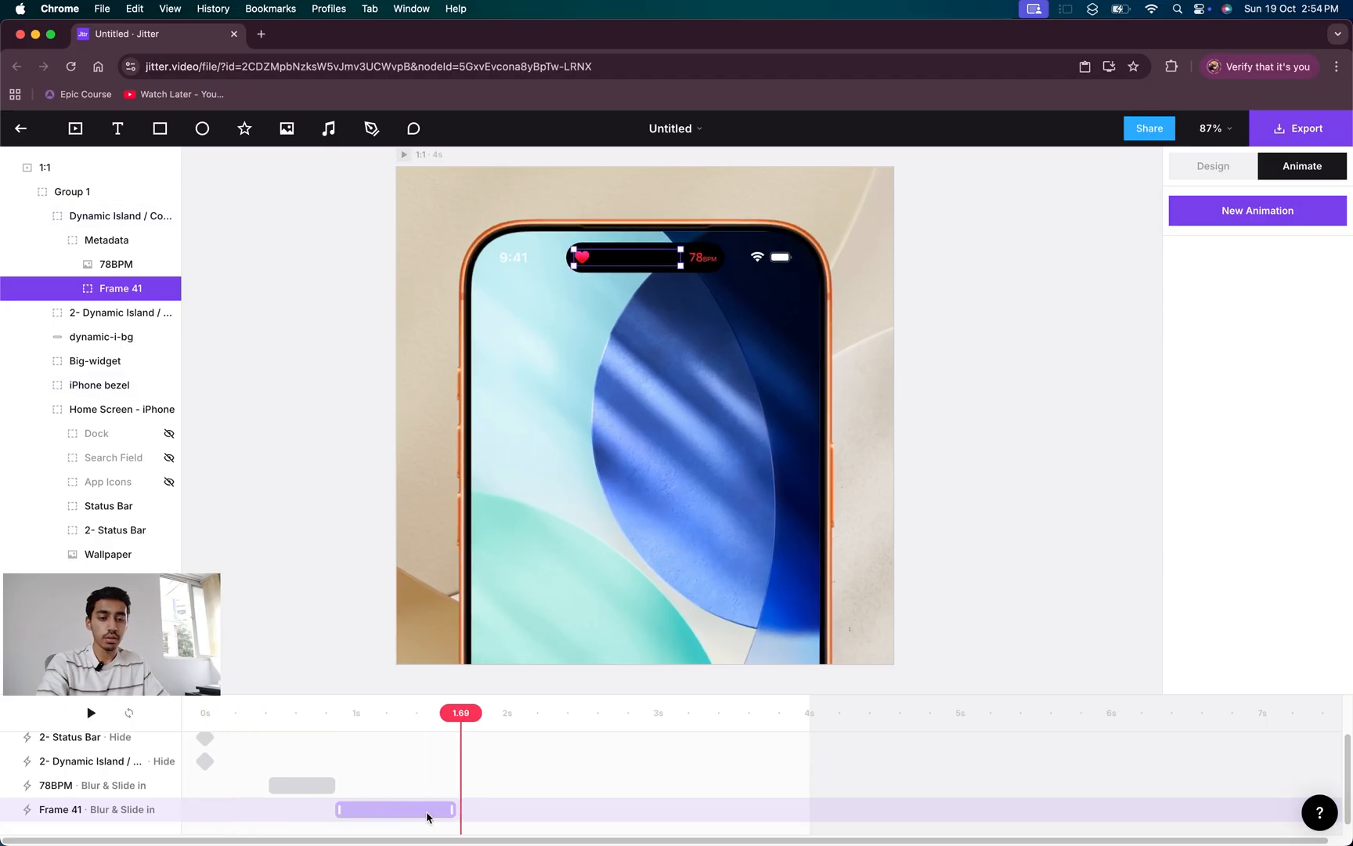
- Start Frame 41's Blur & Slide in animation at 0.42 s, shorten it to 0.44 s and play back both entrances
left_click_drag(420, 815, 356, 812)
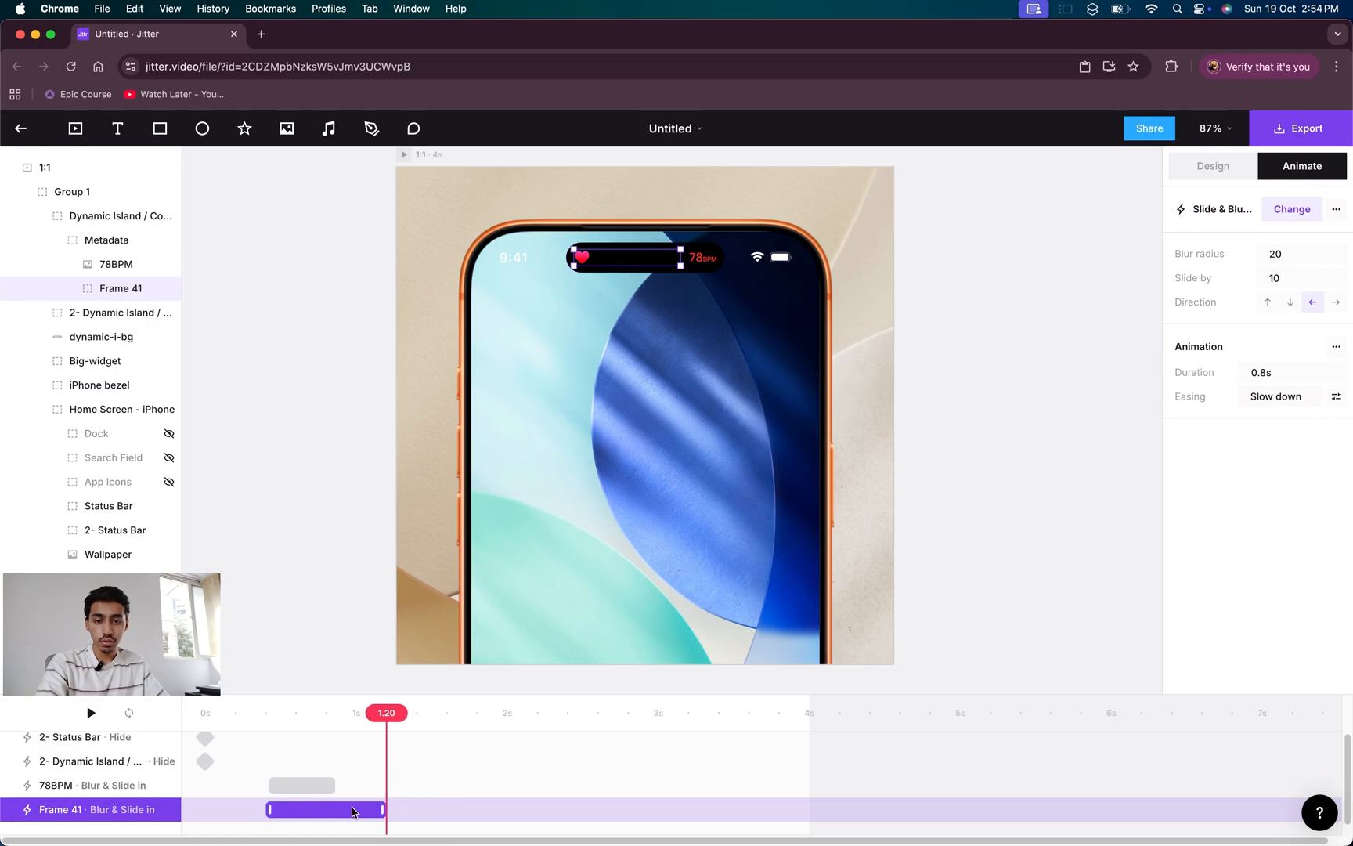
left_click_drag(306, 713, 268, 712)
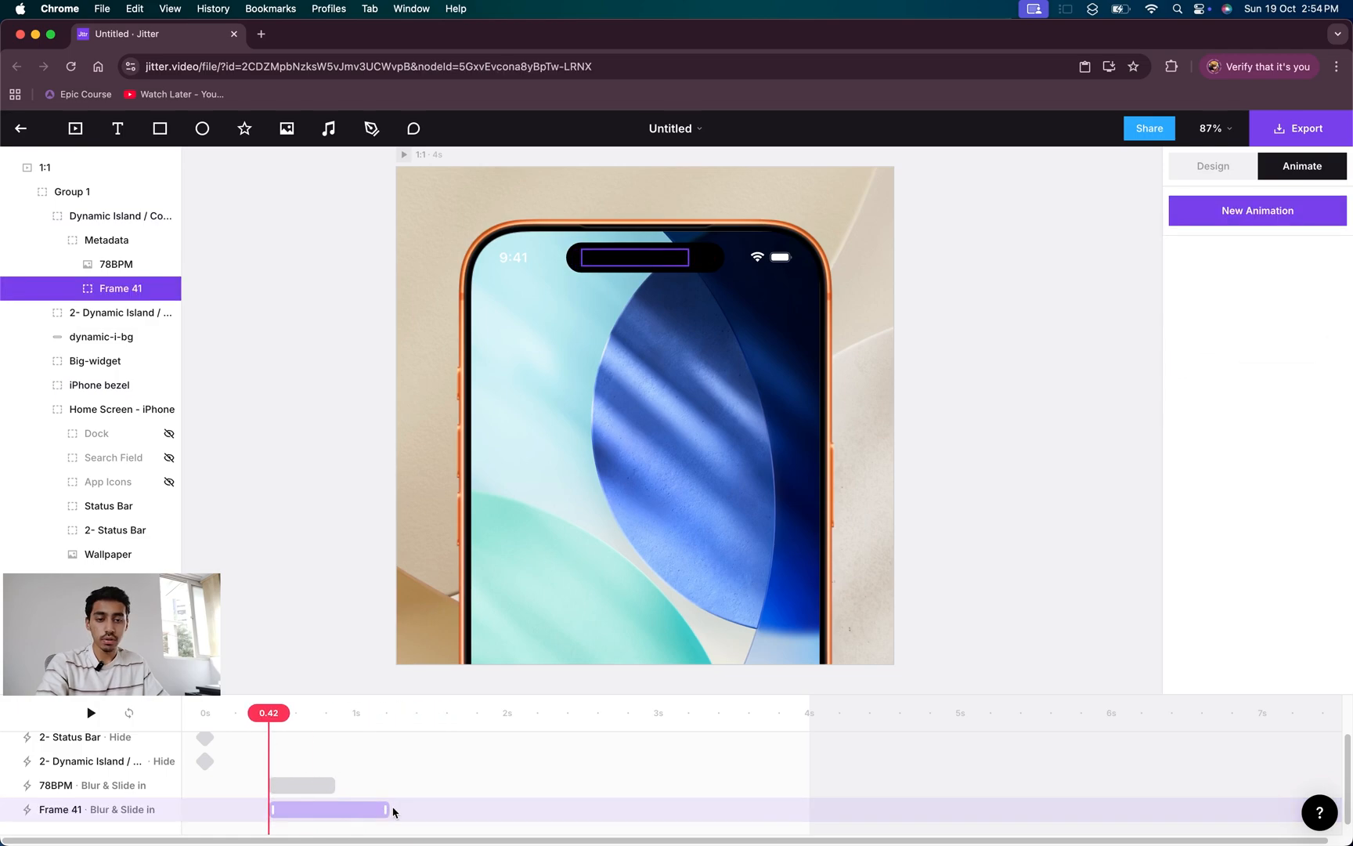
left_click_drag(388, 809, 336, 813)
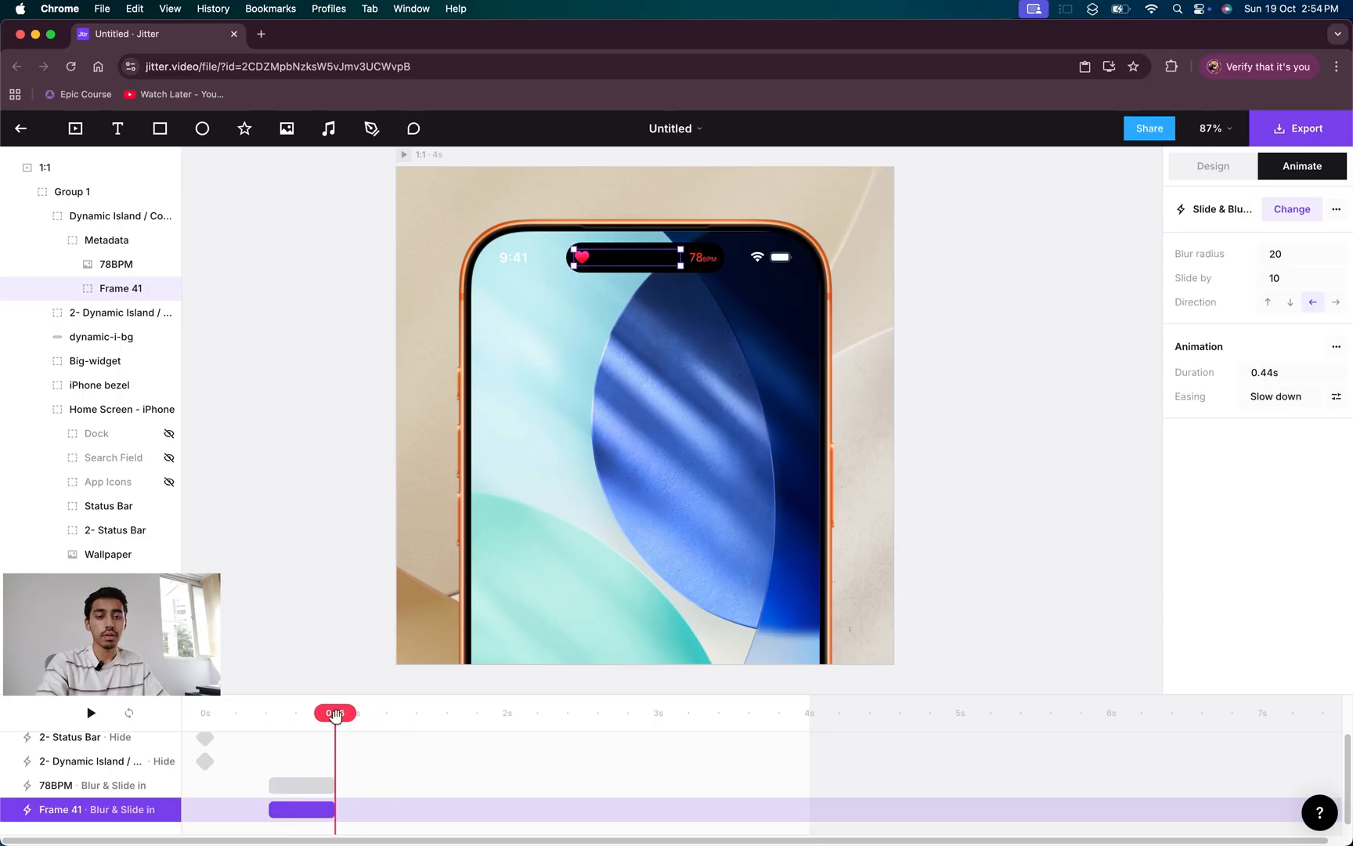
left_click(207, 713)
left_click_drag(287, 710, 163, 714)
left_click(296, 534)
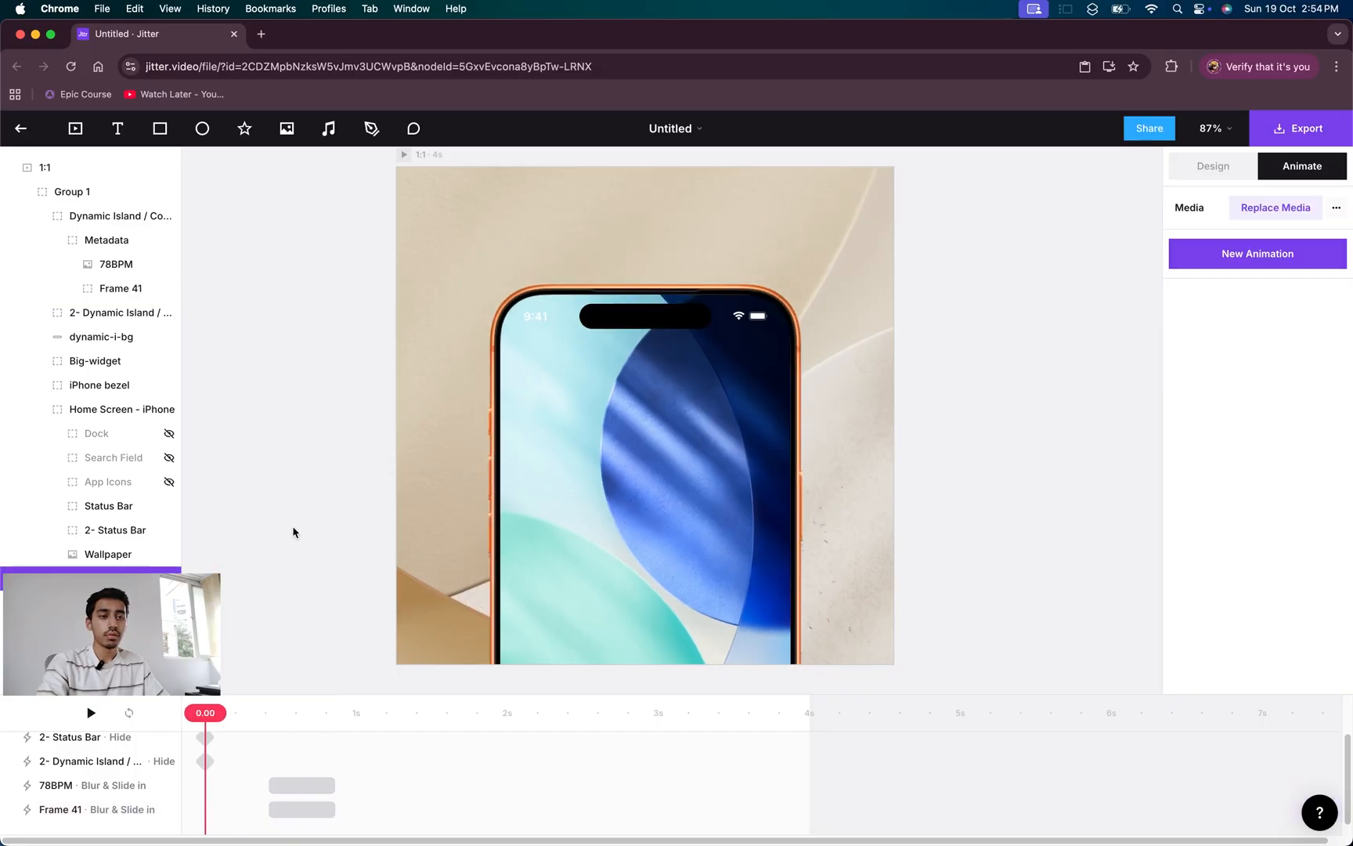
key("space")
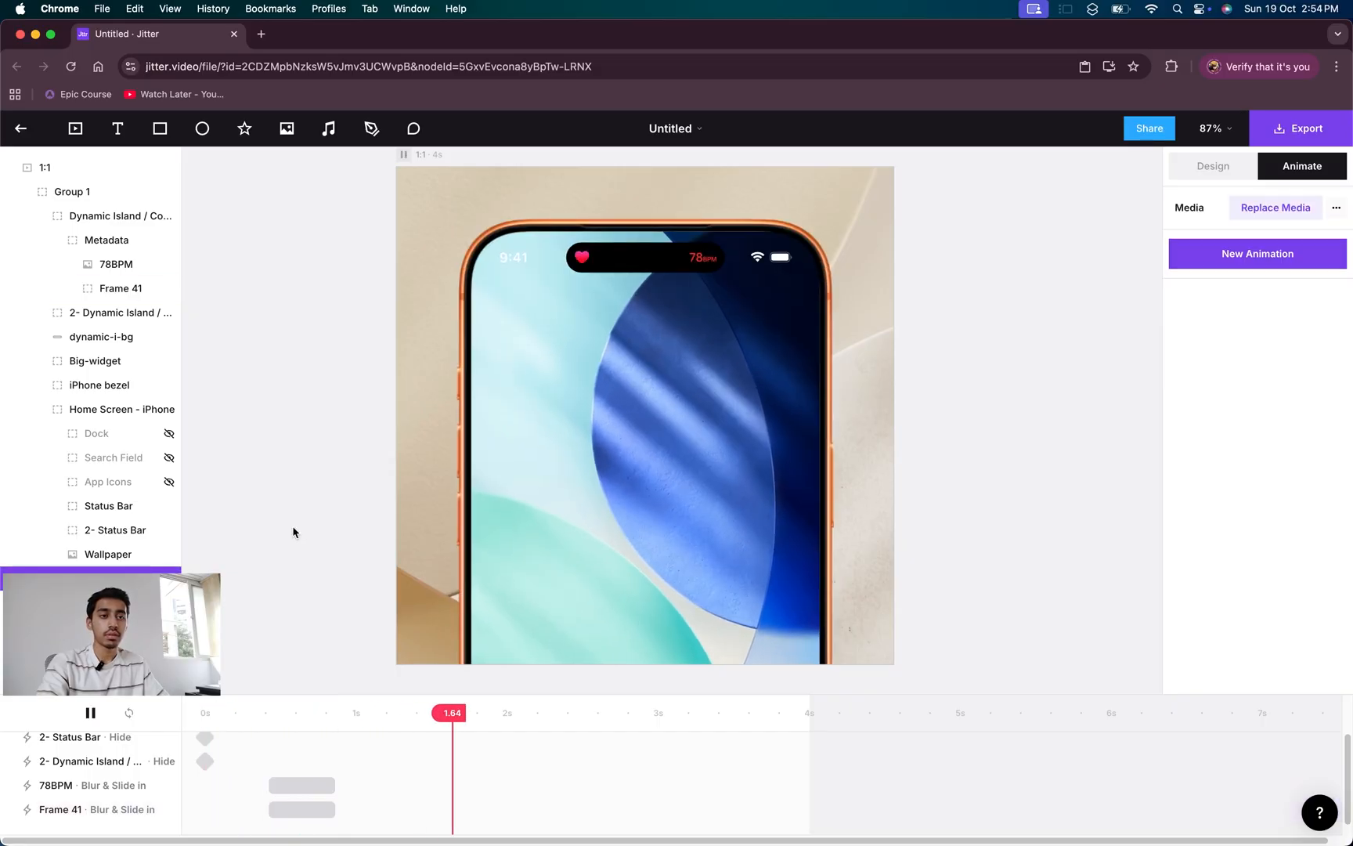
key("space")
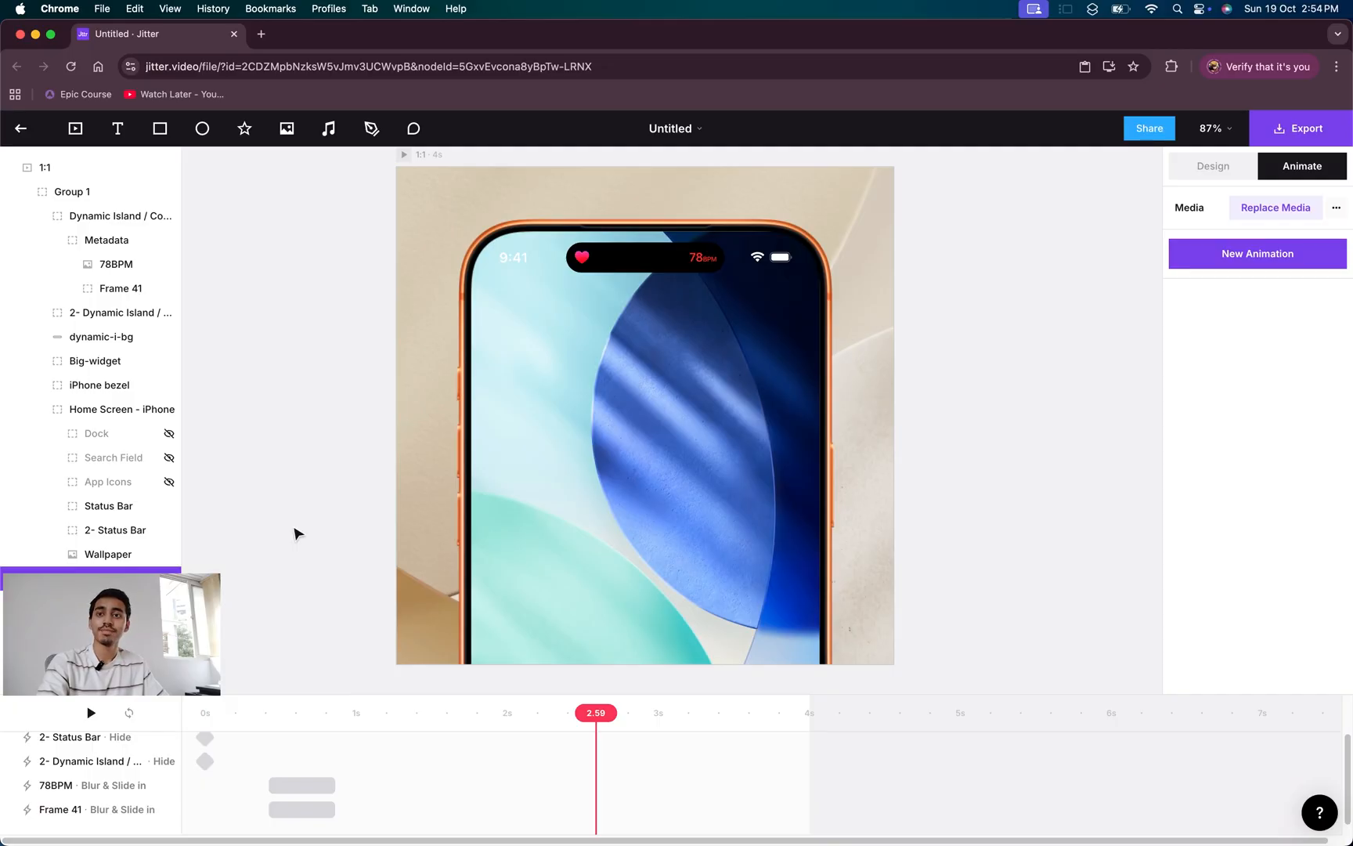
- Add a custom Scale animation to the dynamic-i-bg layer at 0.43 s
left_click_drag(351, 711, 257, 709)
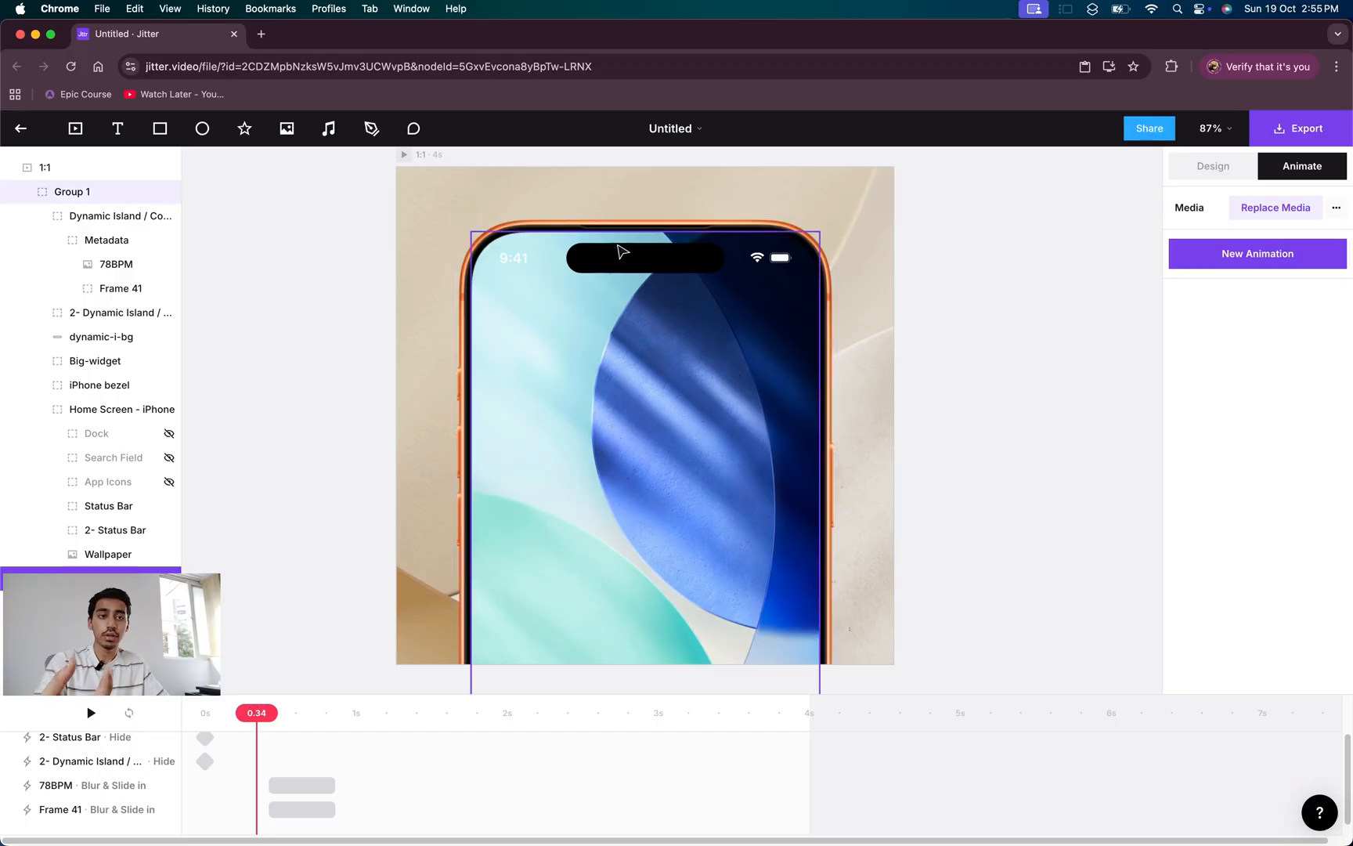
left_click(104, 336)
left_click_drag(250, 707, 270, 709)
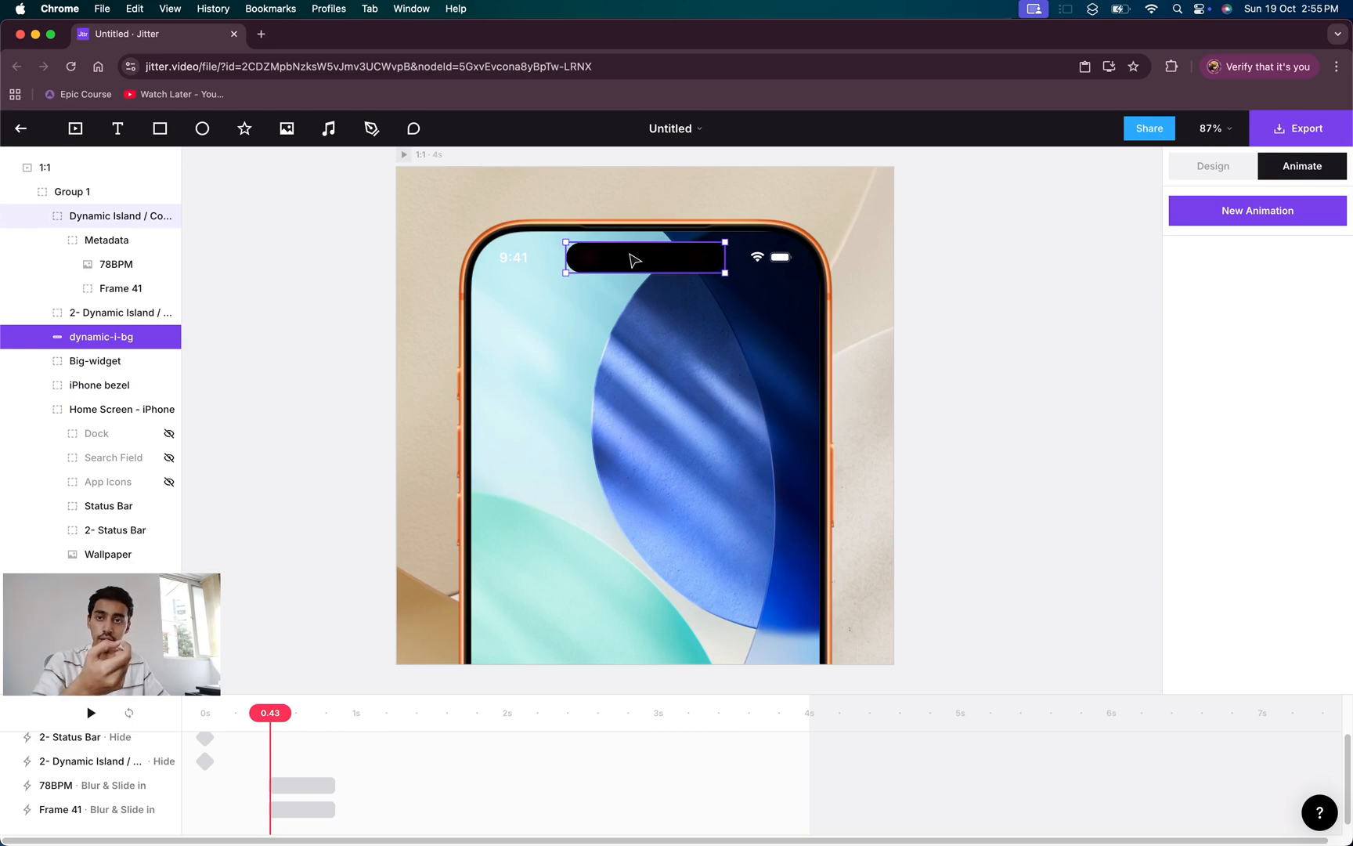
left_click(1282, 210)
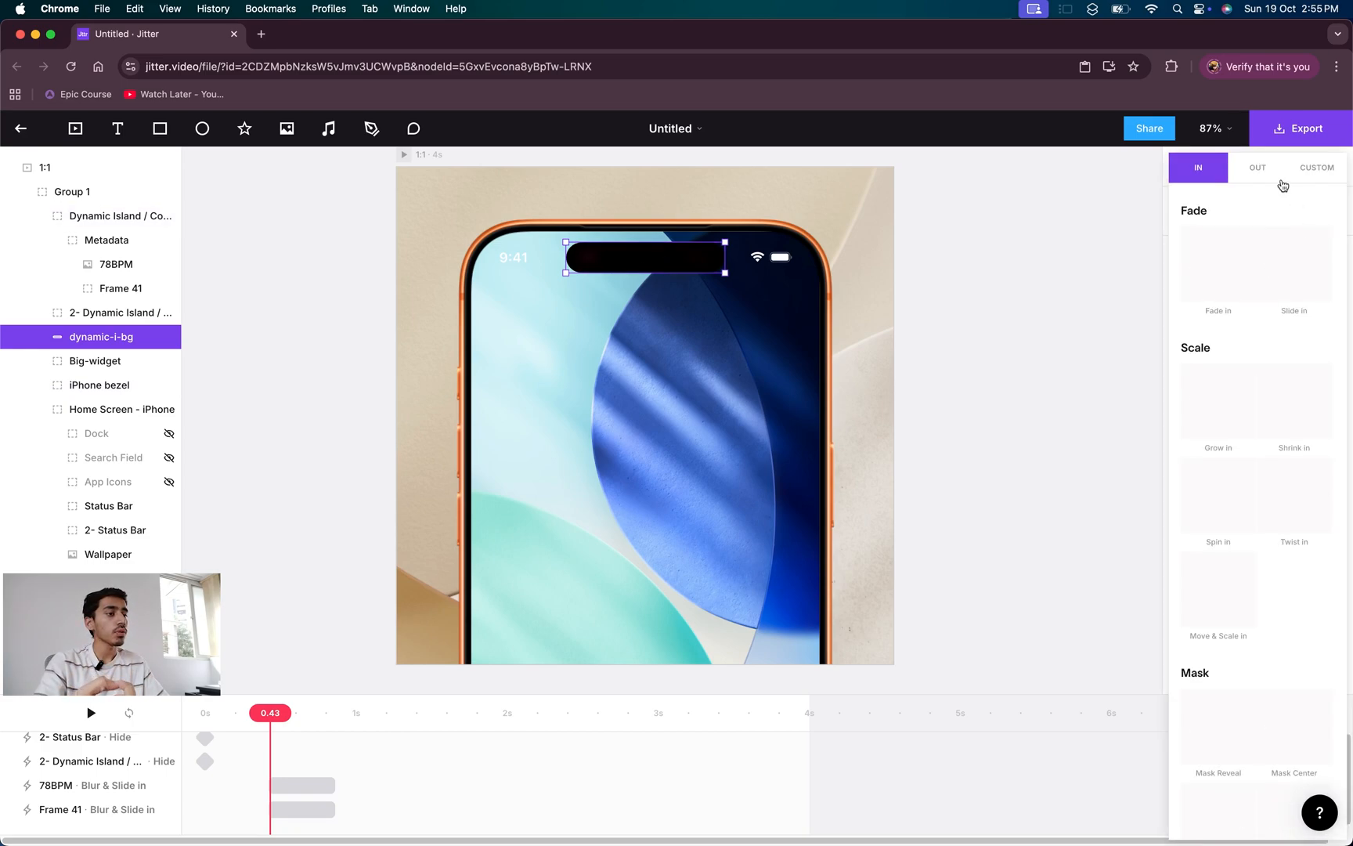
left_click(1322, 181)
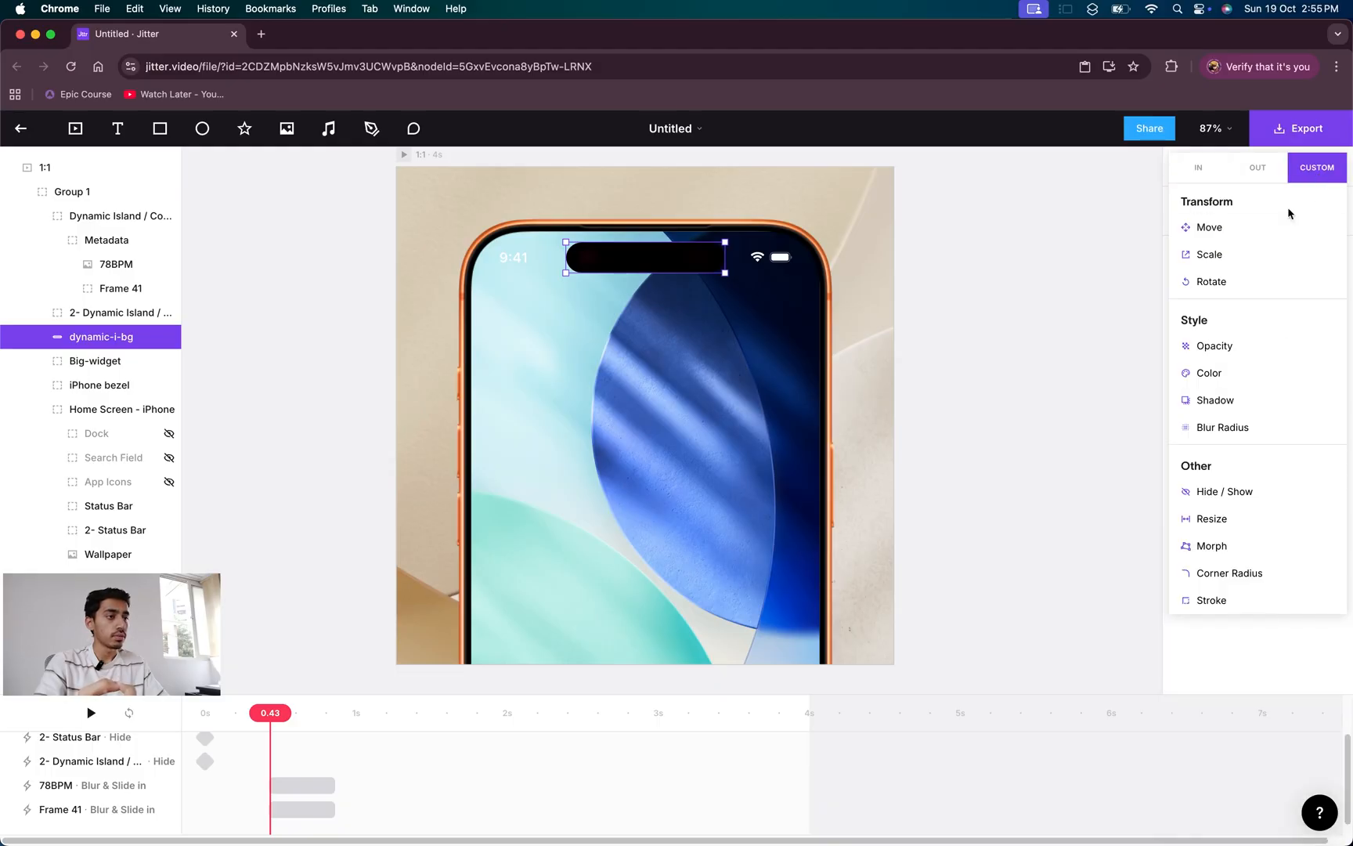
left_click(1274, 253)
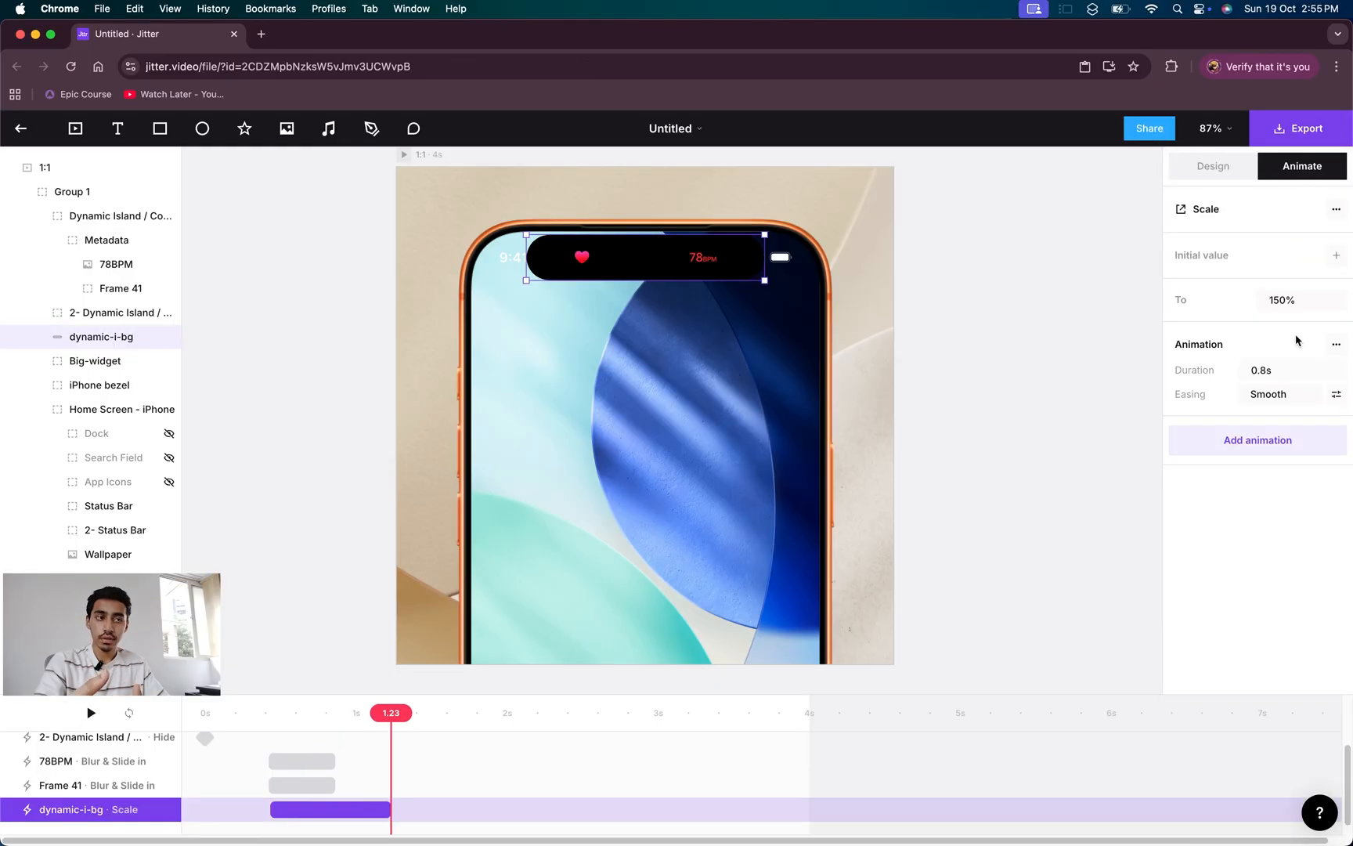
- Set the dynamic-i-bg Scale animation to grow from an initial value of 30% to 100%
left_click(1302, 260)
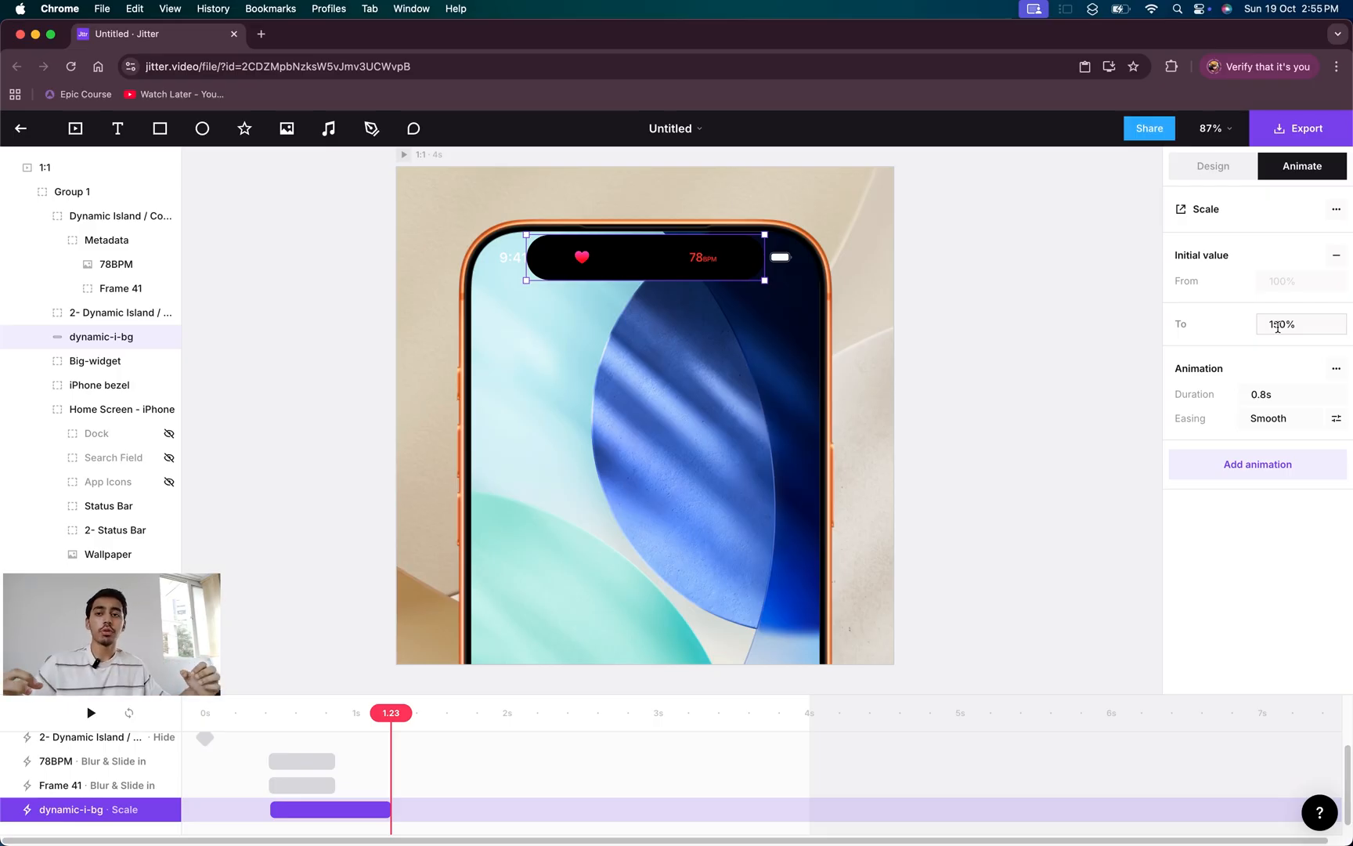
left_click_drag(1280, 325, 1273, 324)
type("0")
key("Return")
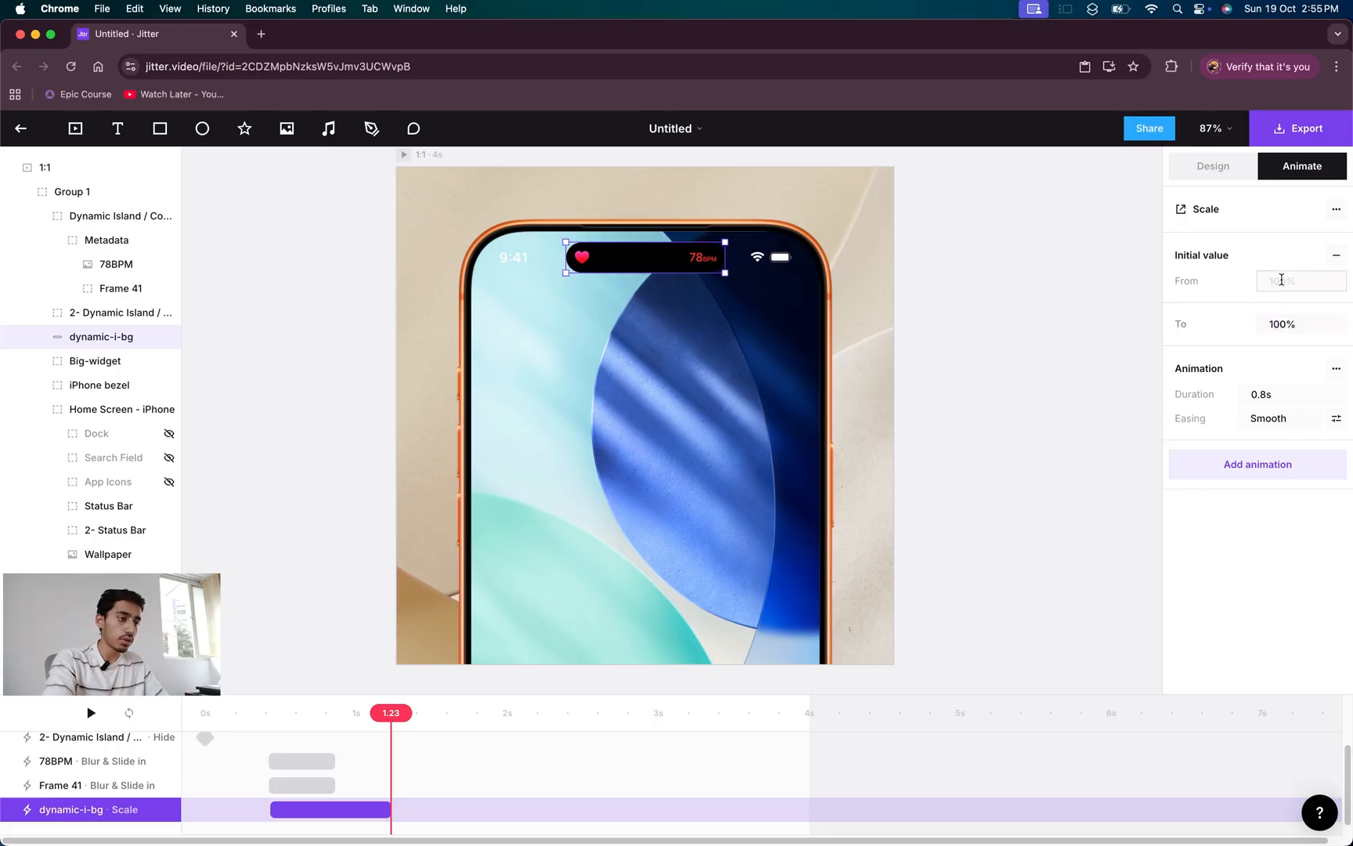
left_click(1278, 281)
type("3")
key("Return")
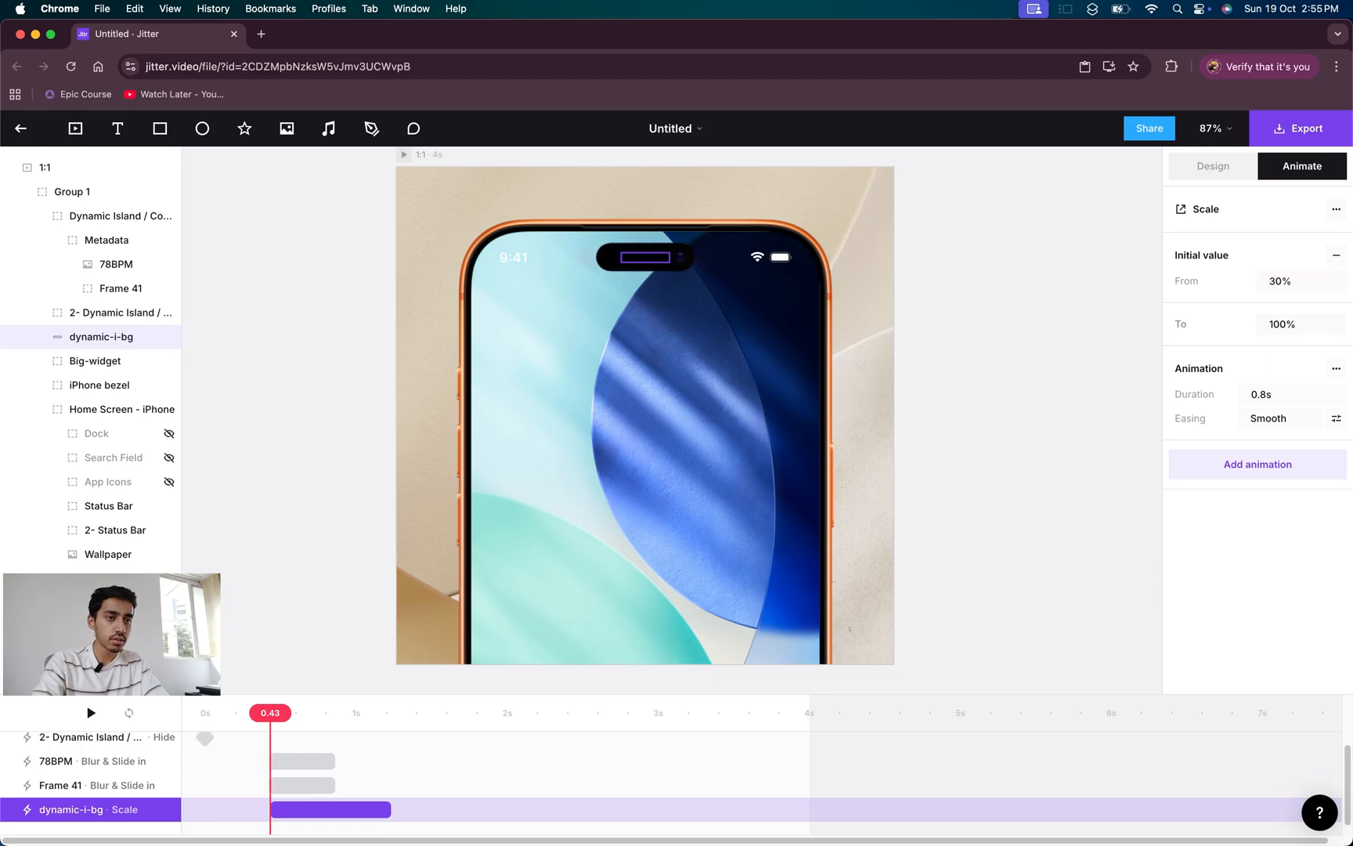
- Shift the dynamic-i-bg Scale animation earlier so it ends at 1.11 s, and play back the sequence from the start
left_click(321, 810)
left_click_drag(318, 812, 300, 812)
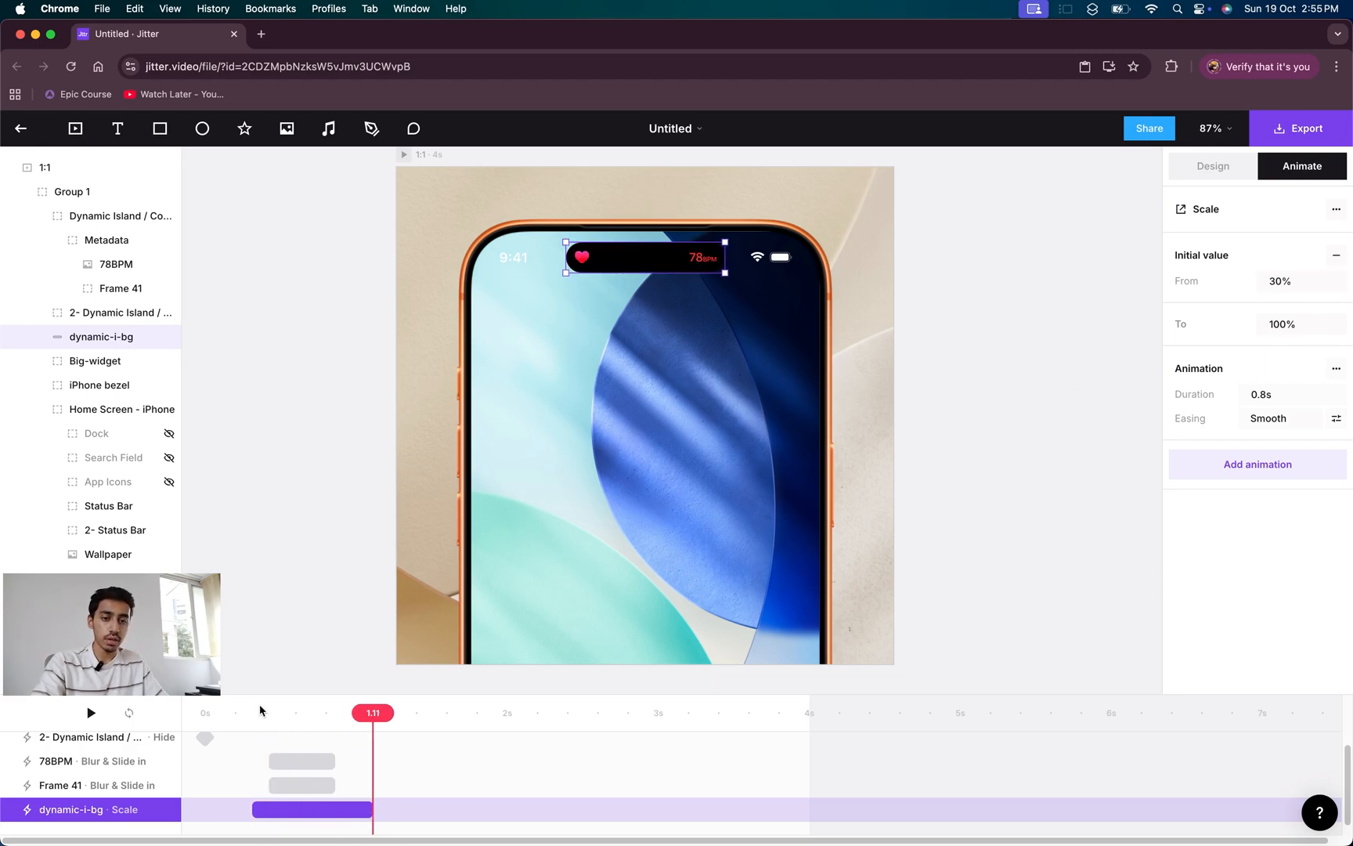
left_click(185, 710)
key("space")
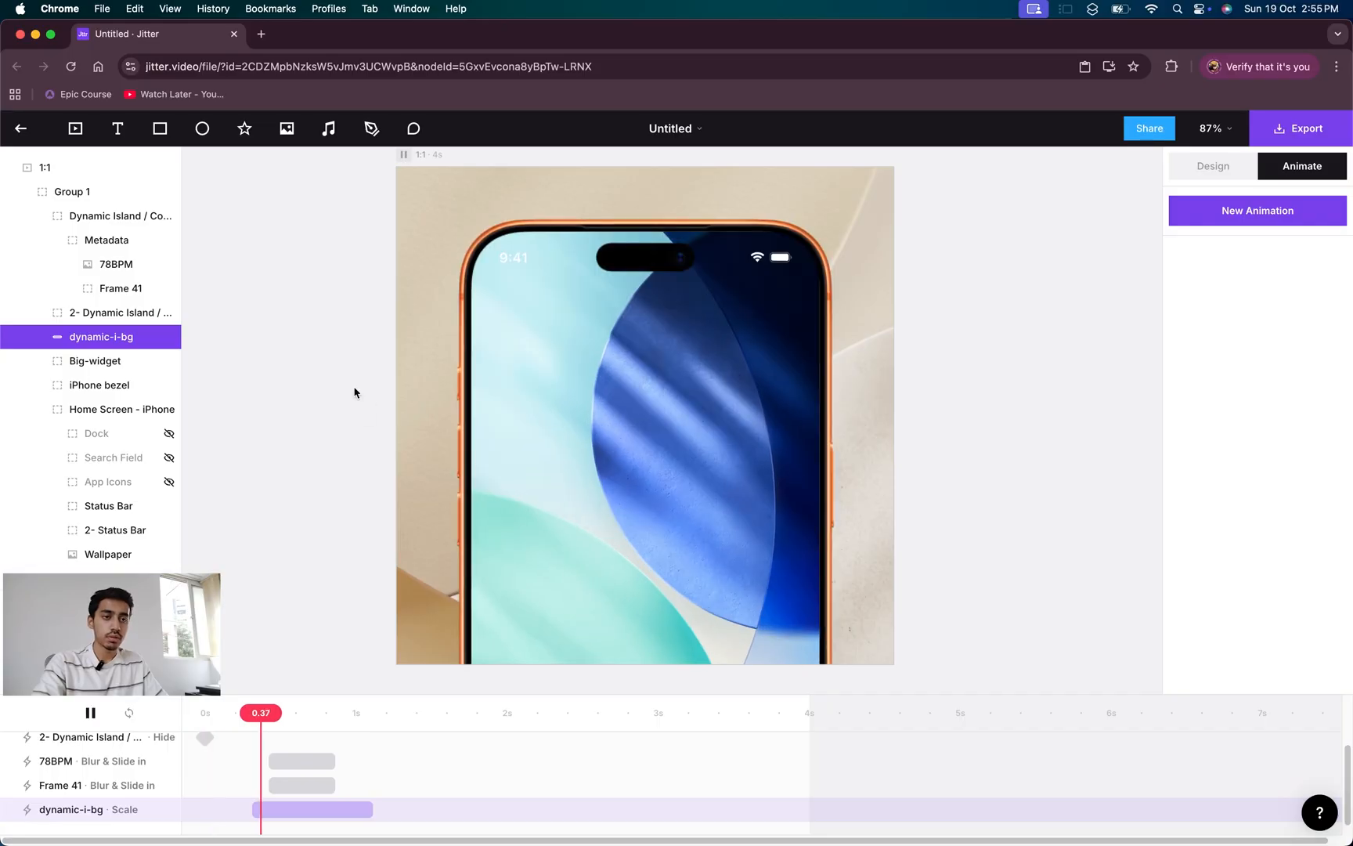
key("space")
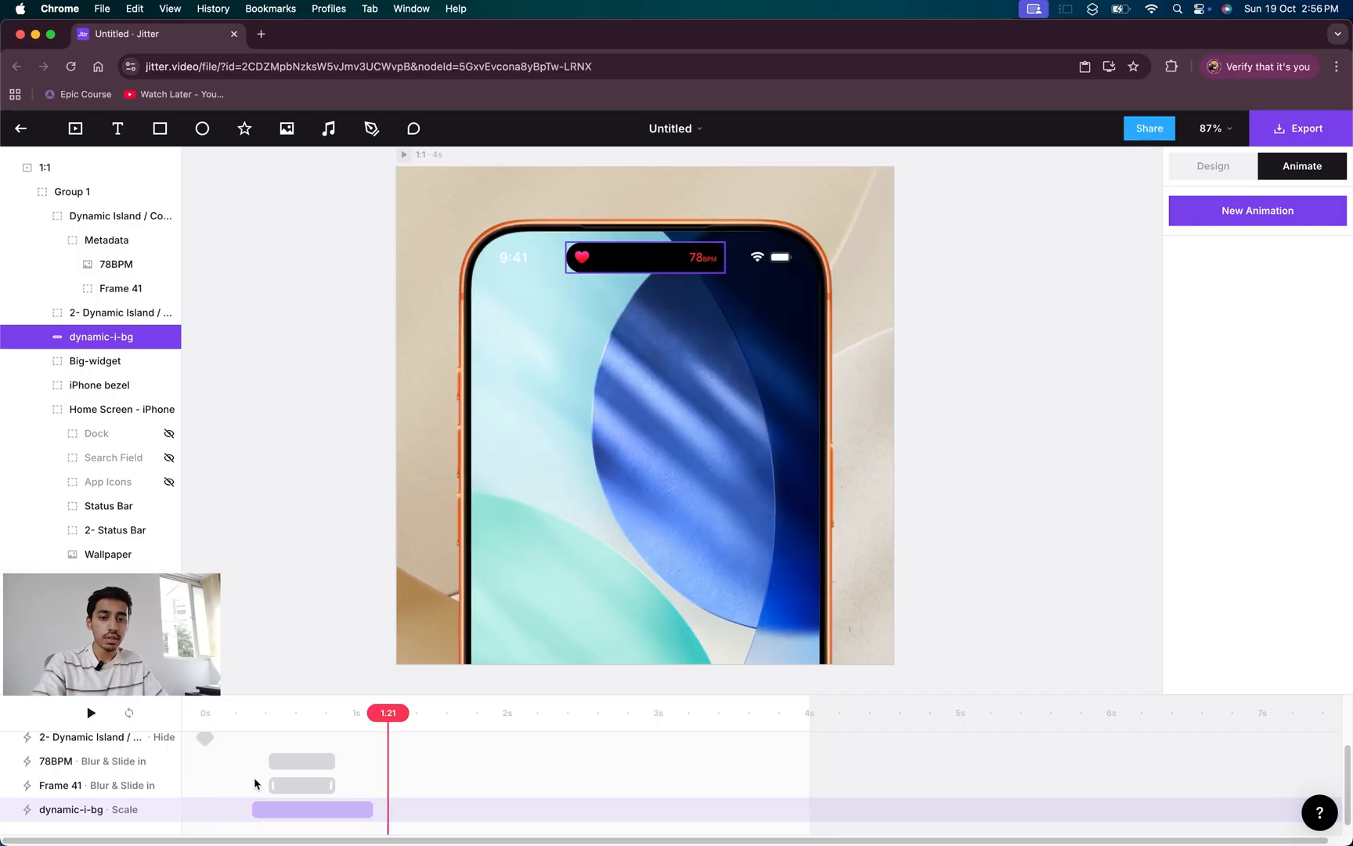
left_click_drag(272, 716, 172, 715)
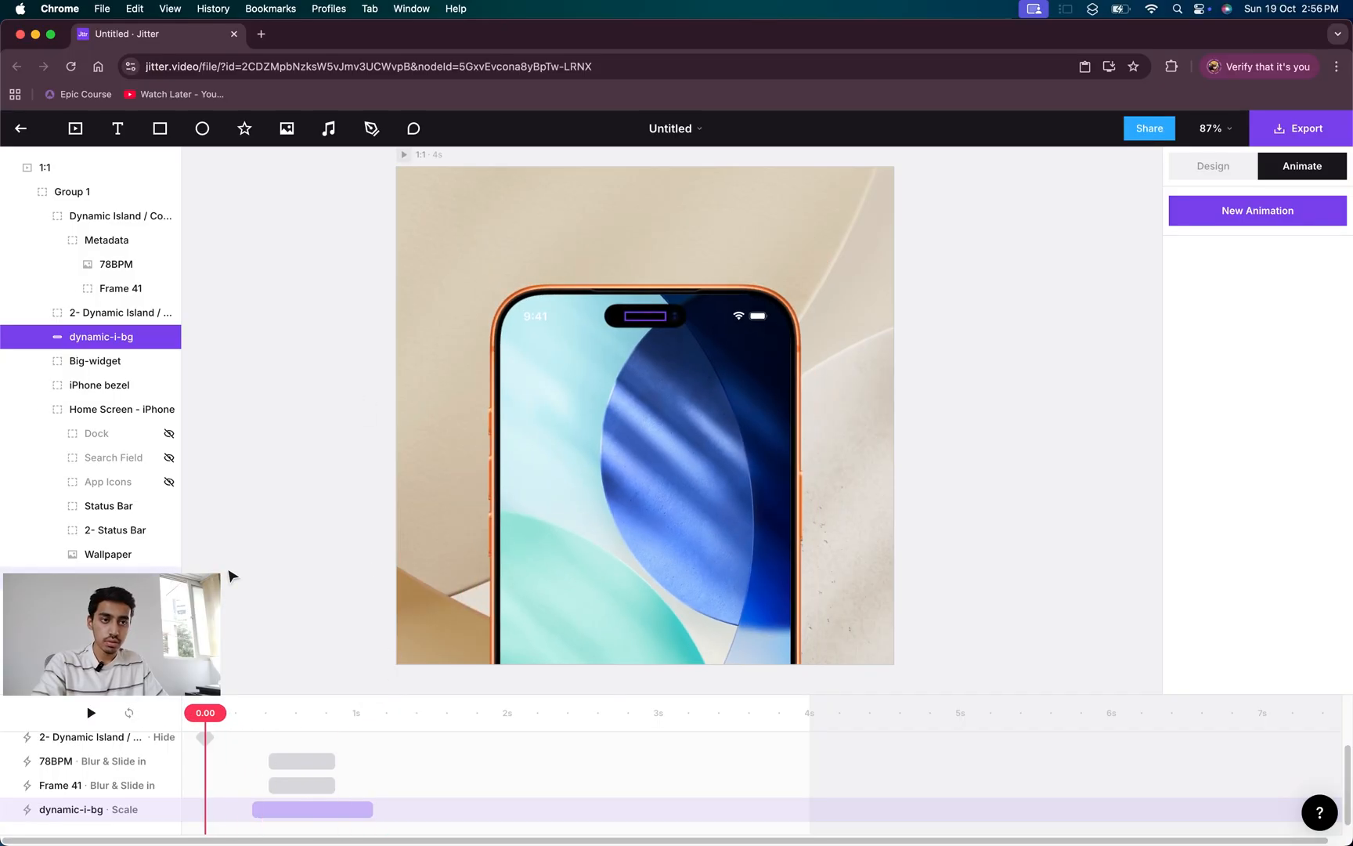
key("space")
key("space")
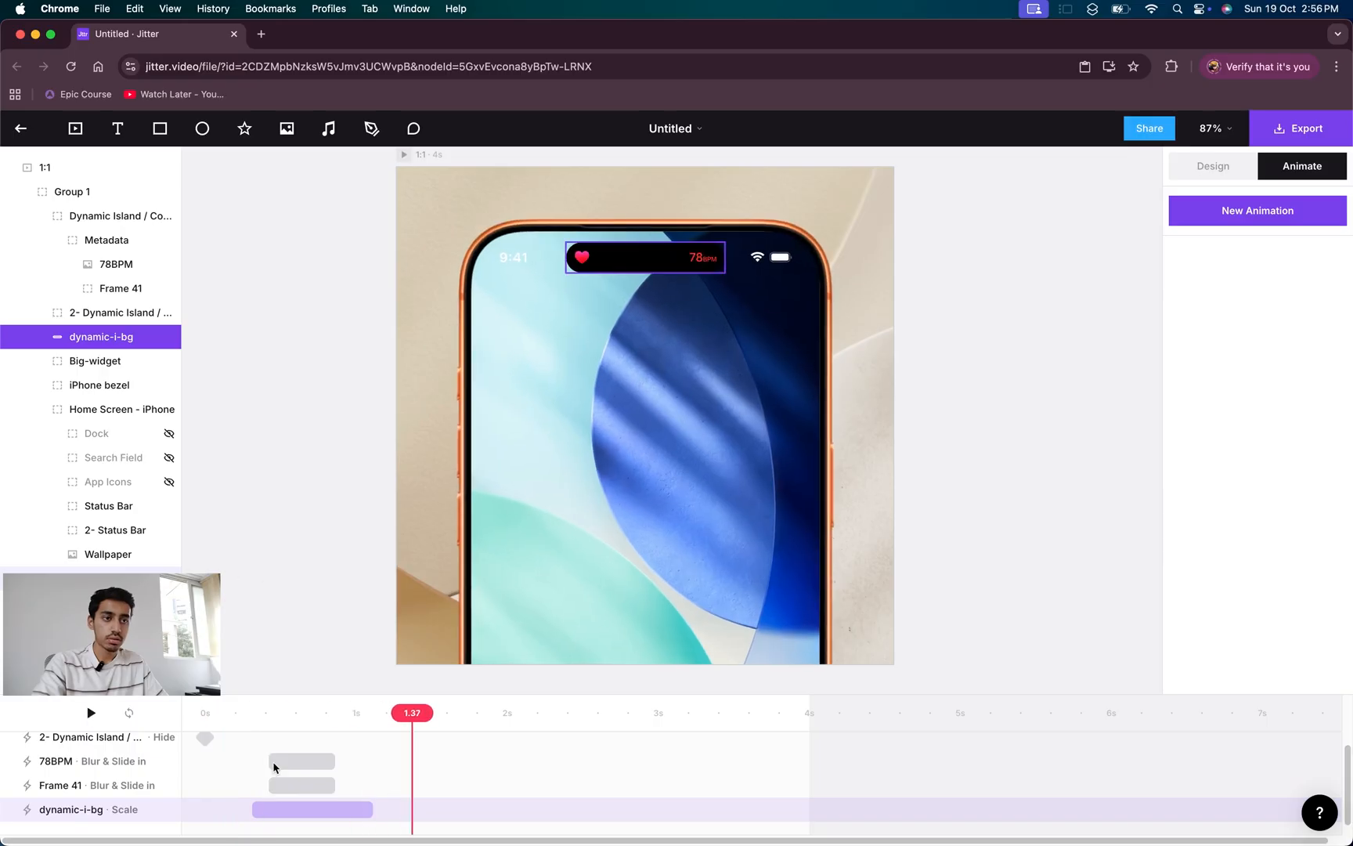
- Shift the 78BPM and Frame 41 entrances to end at about 1.11 s, retime dynamic-i-bg's Scale to 0.57 s ending at 0.97 s, and preview
left_click_drag(353, 754, 315, 814)
left_click(328, 821)
left_click(246, 713)
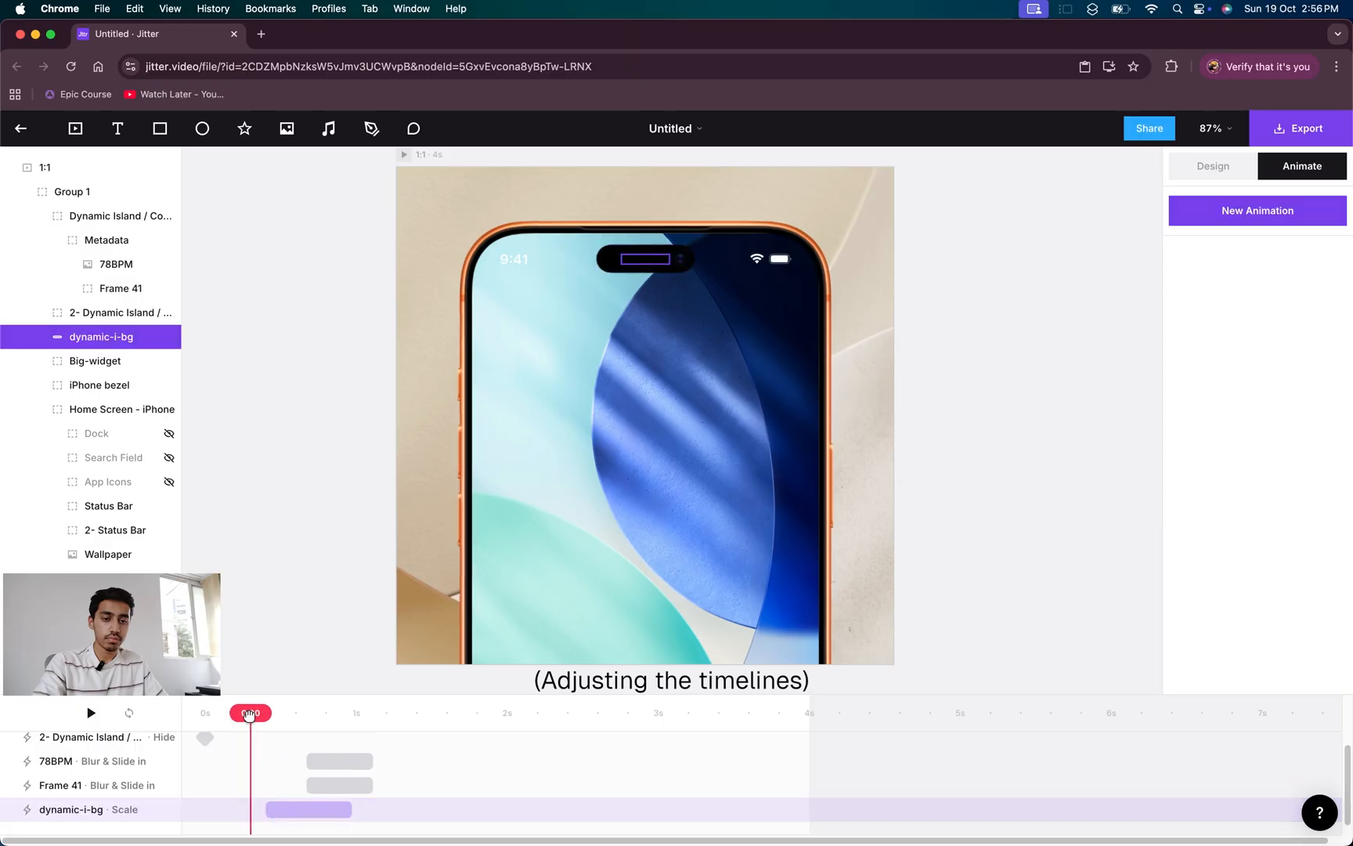
key("space")
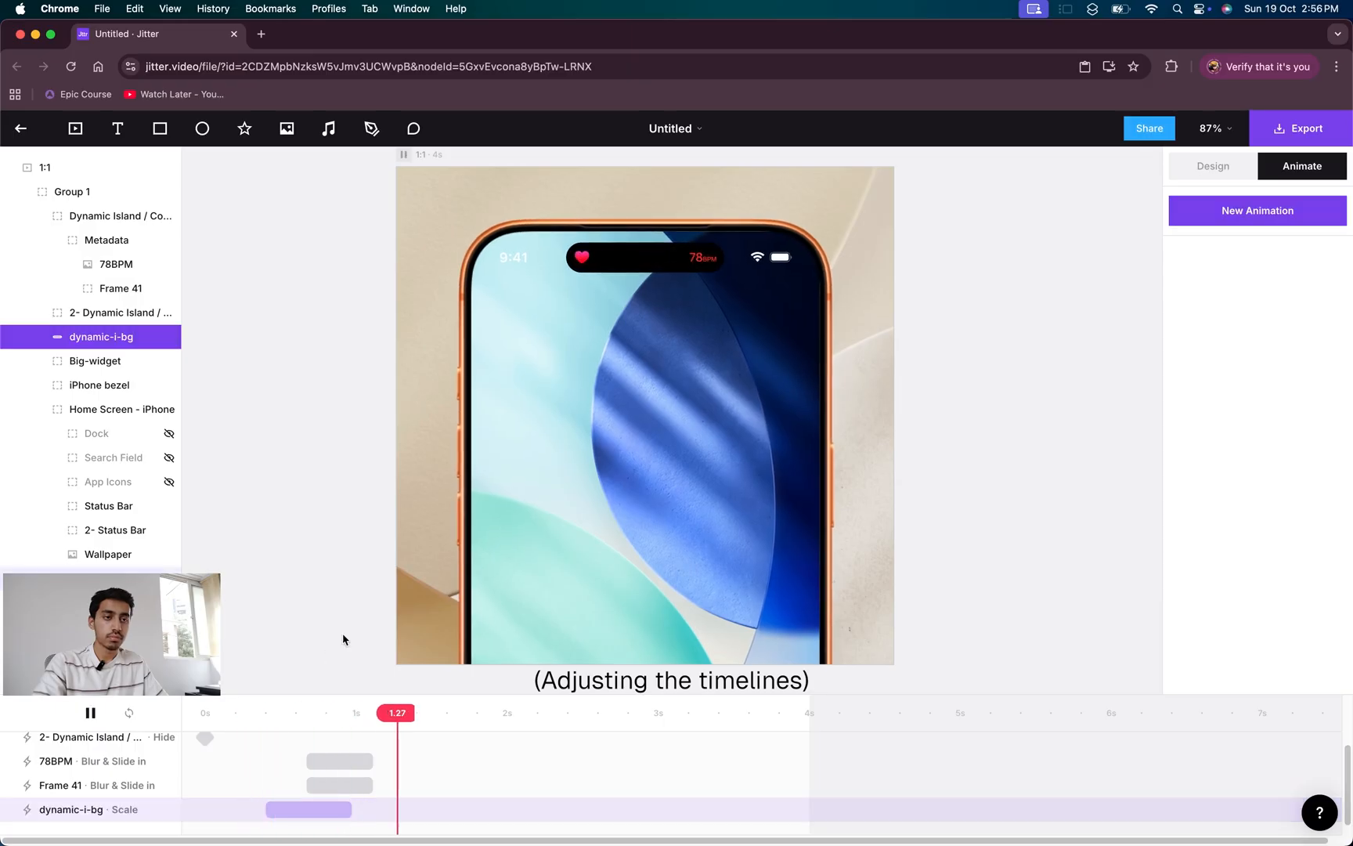
left_click(276, 712)
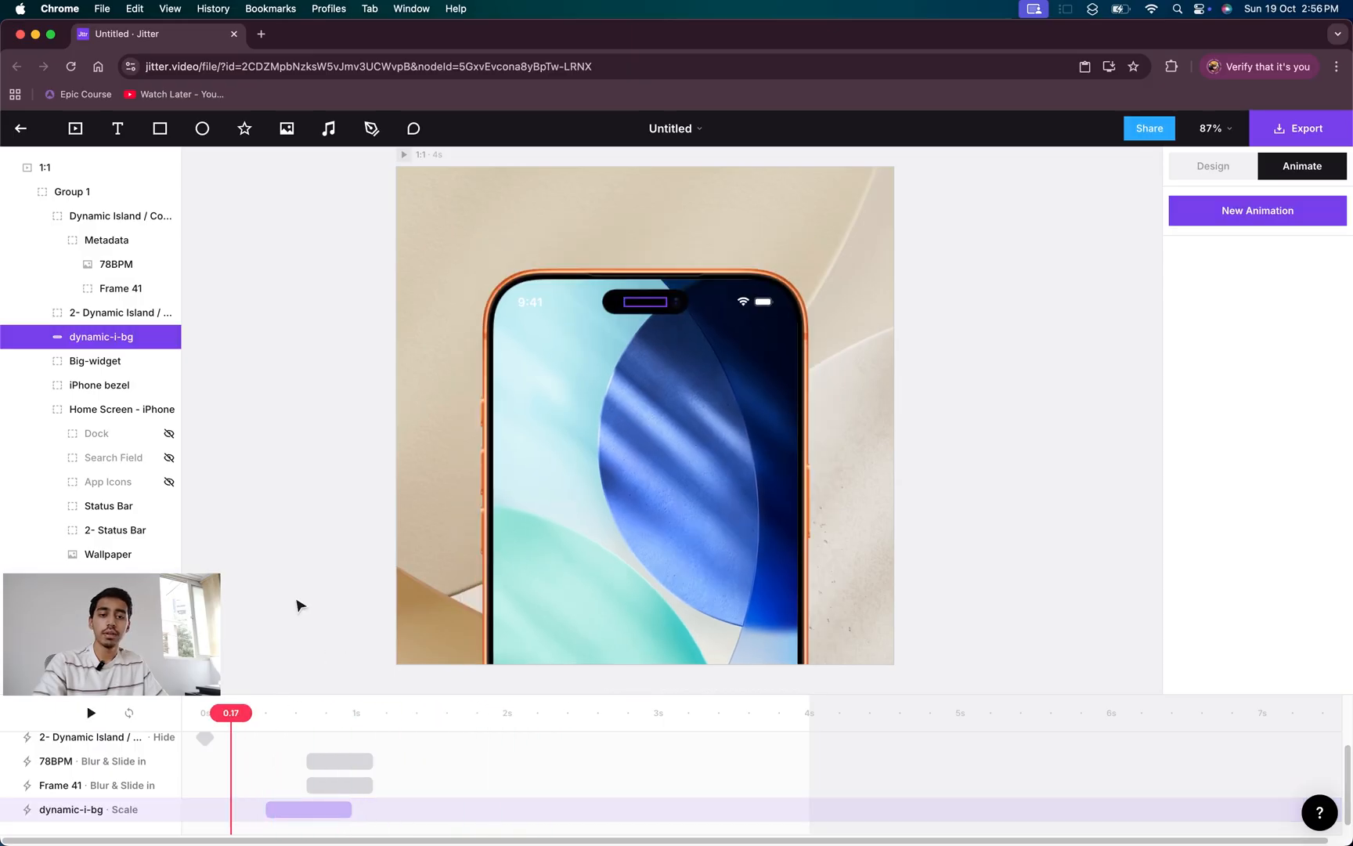
key("space")
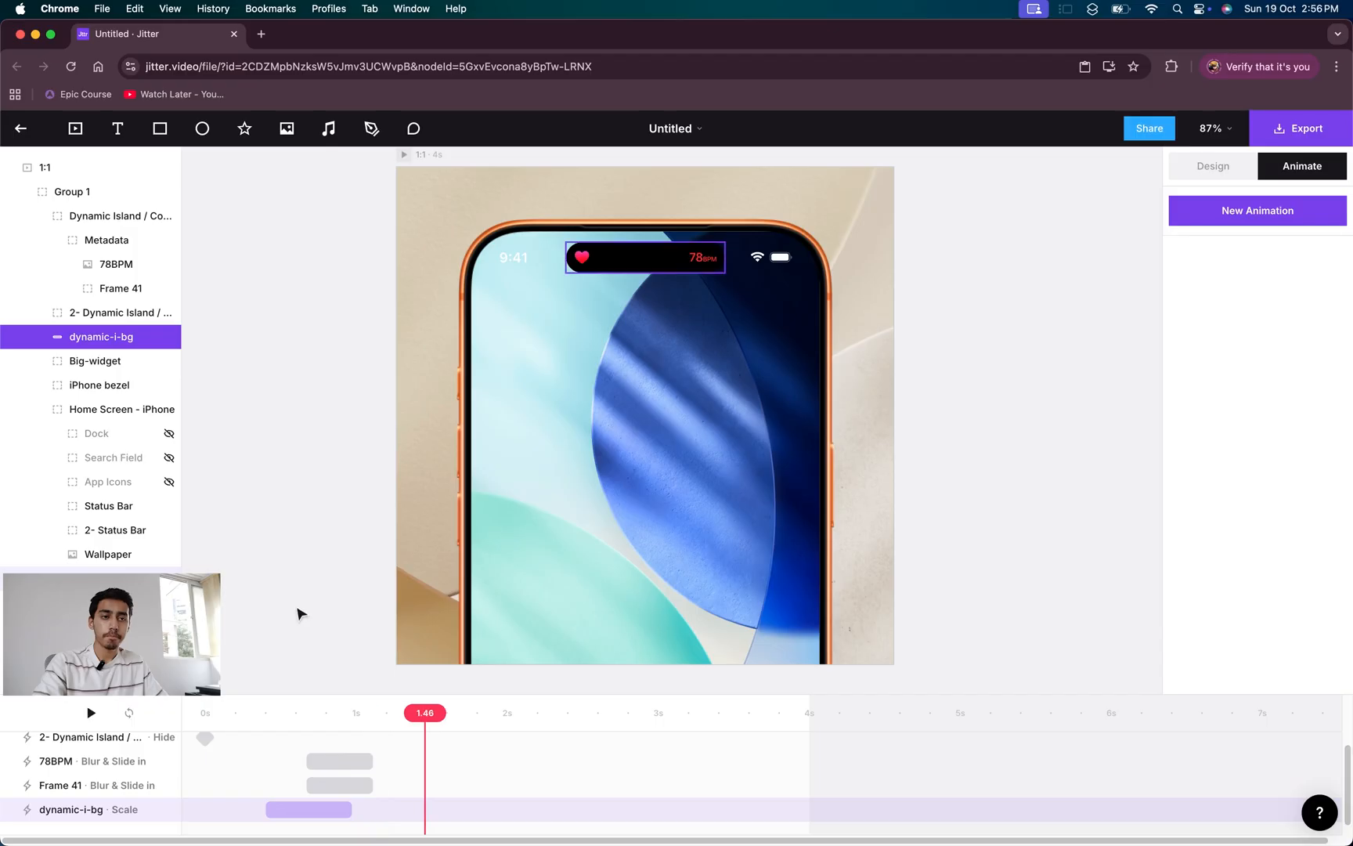
- Change the easing of the dynamic-i-bg Scale animation to Overshoot and return the playhead to the start
left_click(299, 713)
left_click(318, 814)
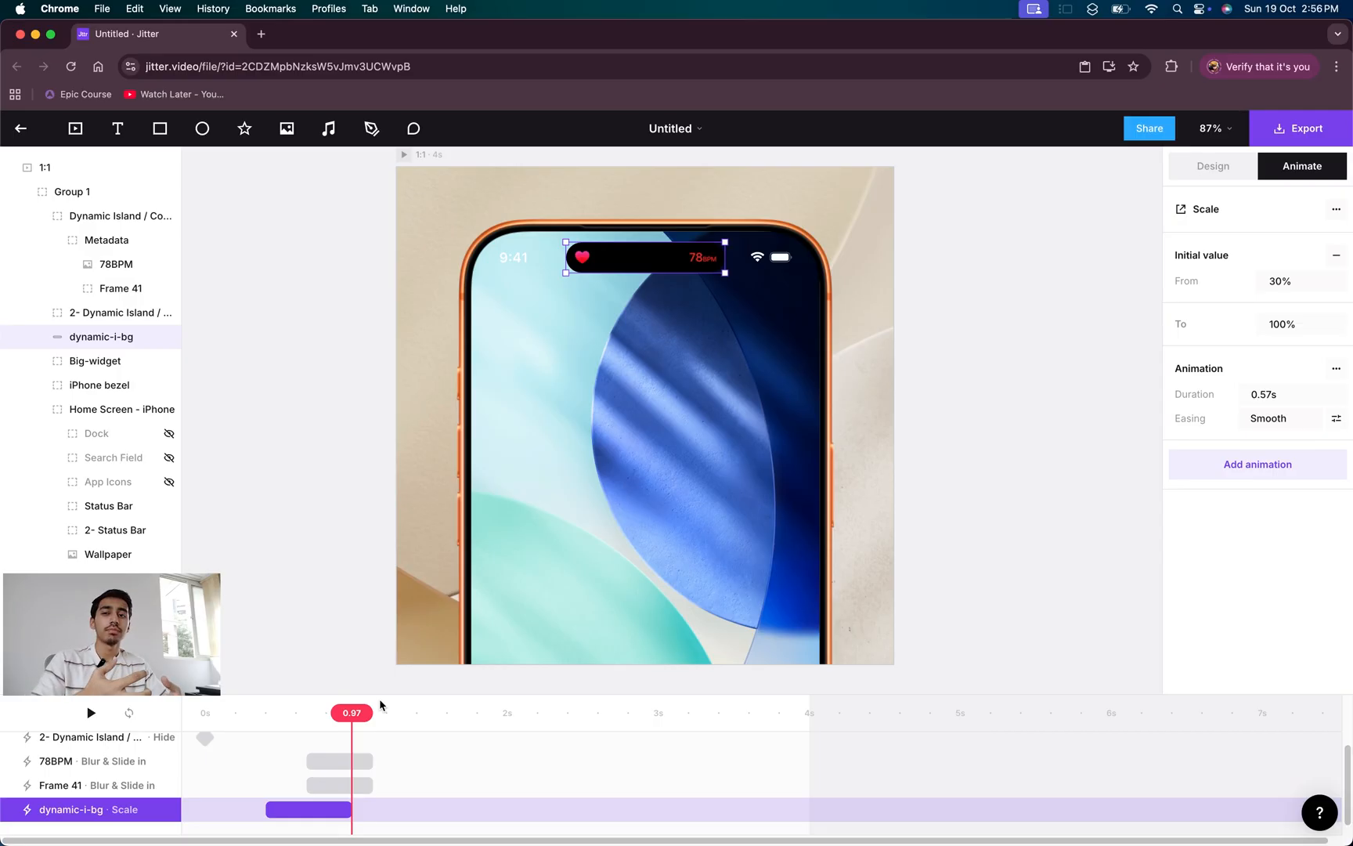
left_click(1265, 418)
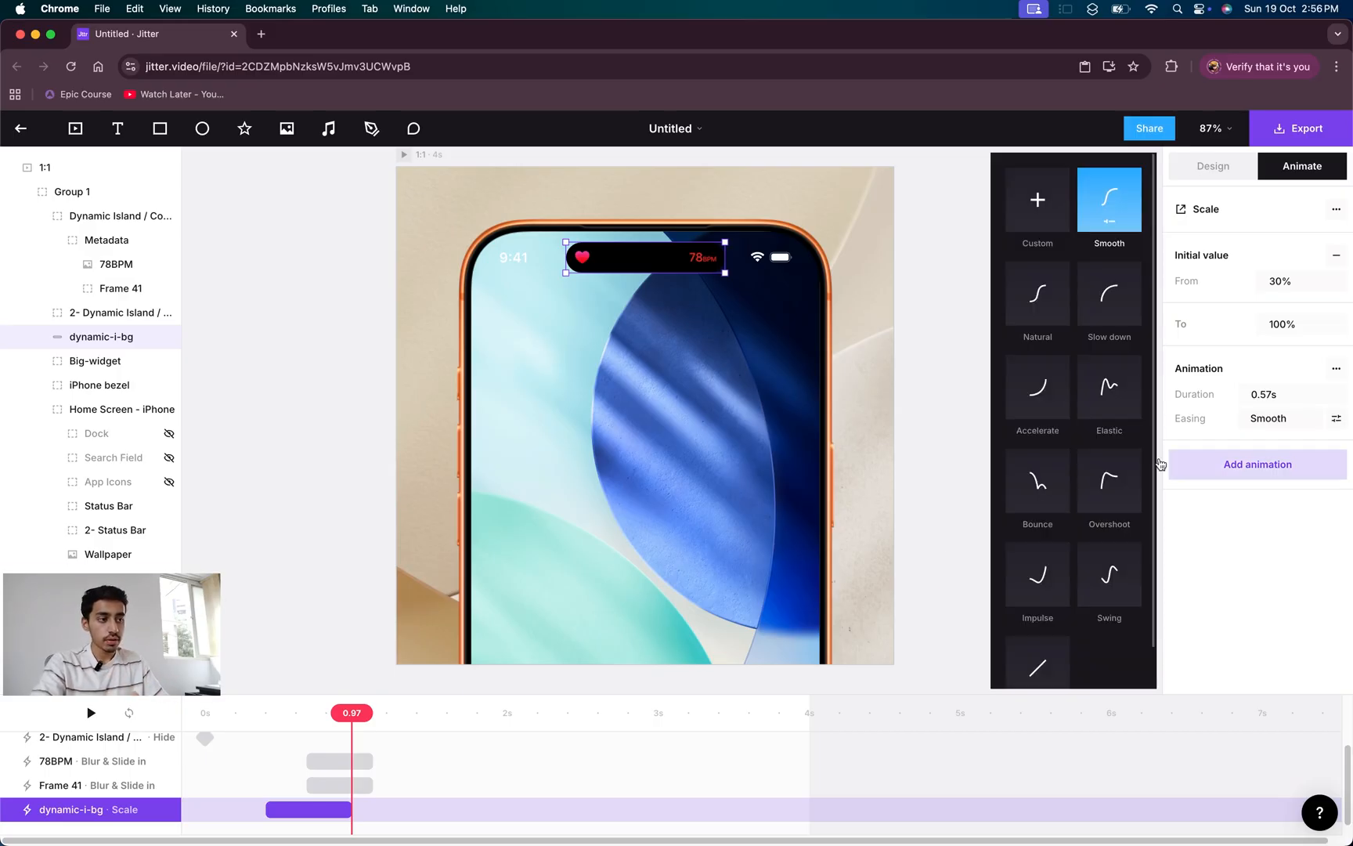
left_click(1118, 477)
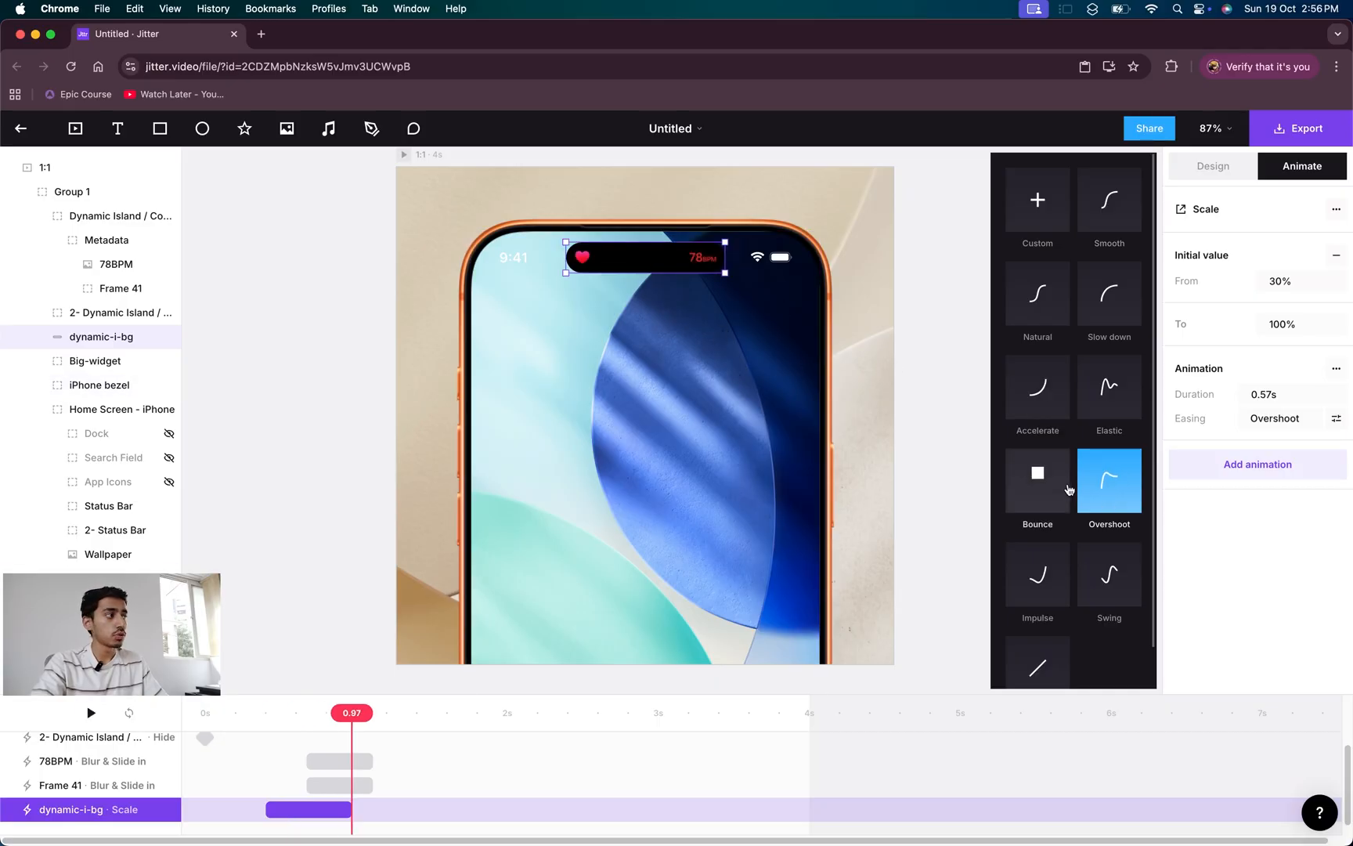
left_click(1247, 567)
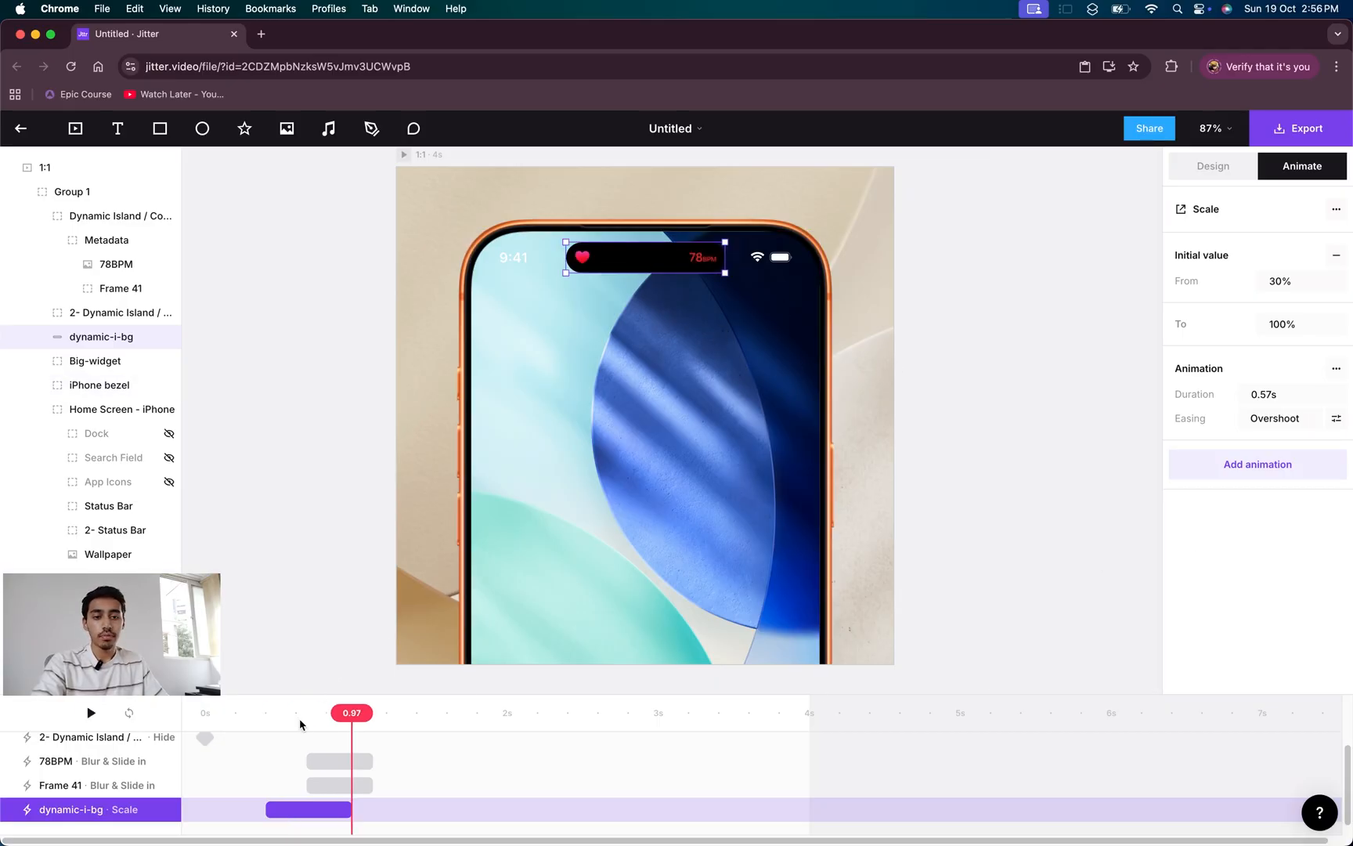
left_click_drag(352, 712, 206, 713)
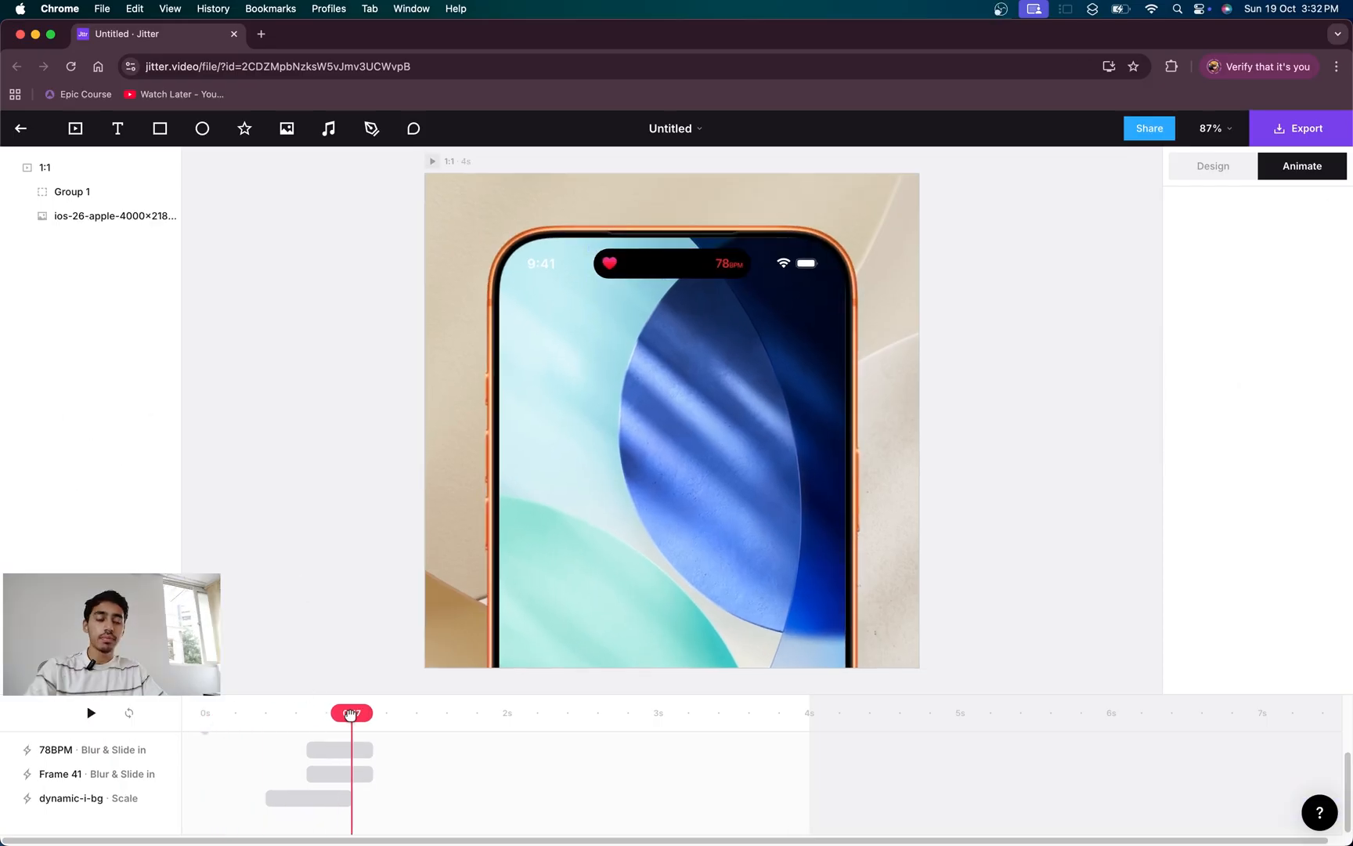
- Add a custom Scale animation to the Heart-icon layer inside Frame 41, starting at 1.10 s
mouse_move(350, 713)
left_mouse_down()
mouse_move(385, 715)
mouse_move(324, 718)
mouse_move(402, 714)
mouse_move(368, 716)
left_mouse_up()
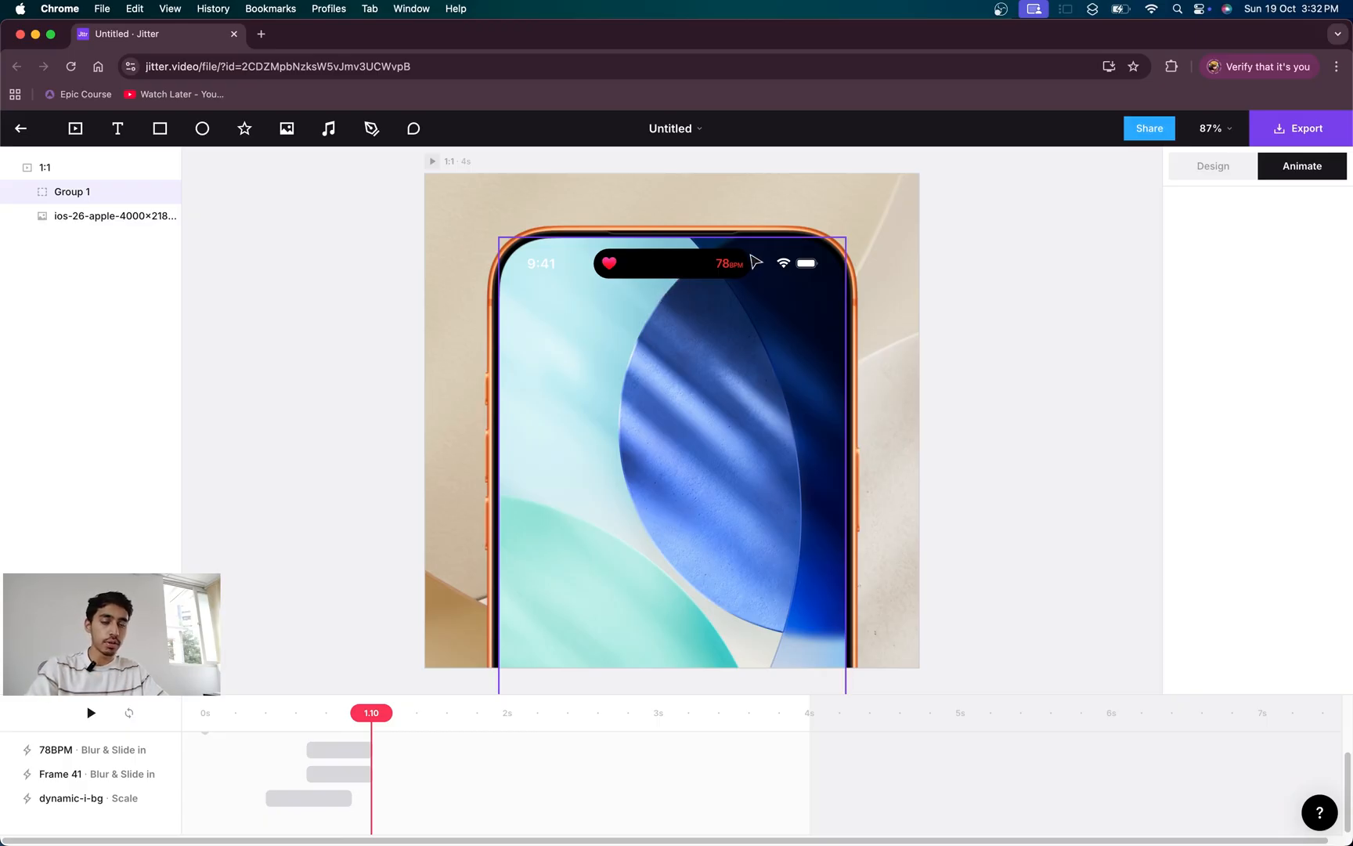
left_click(60, 196)
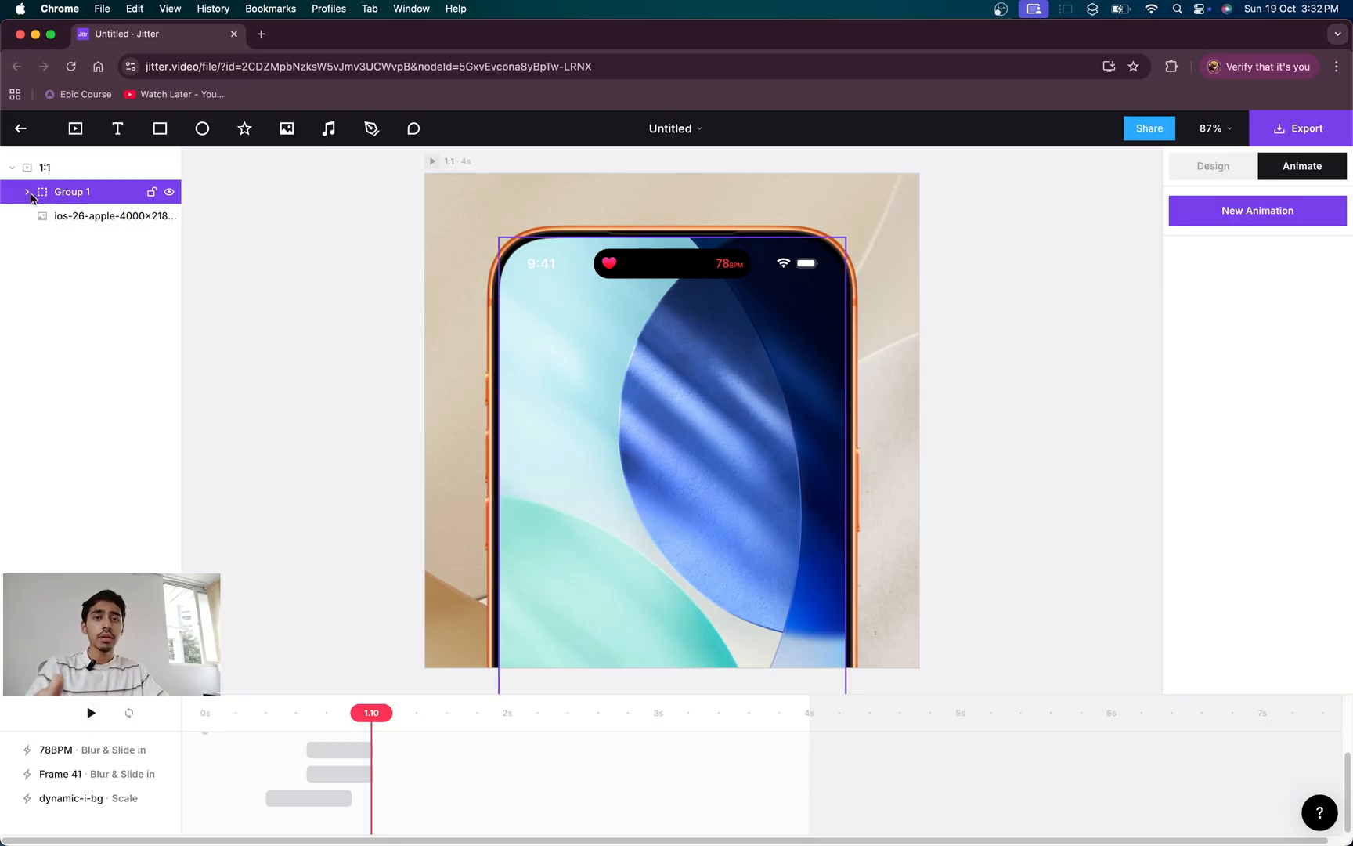
left_click(29, 192)
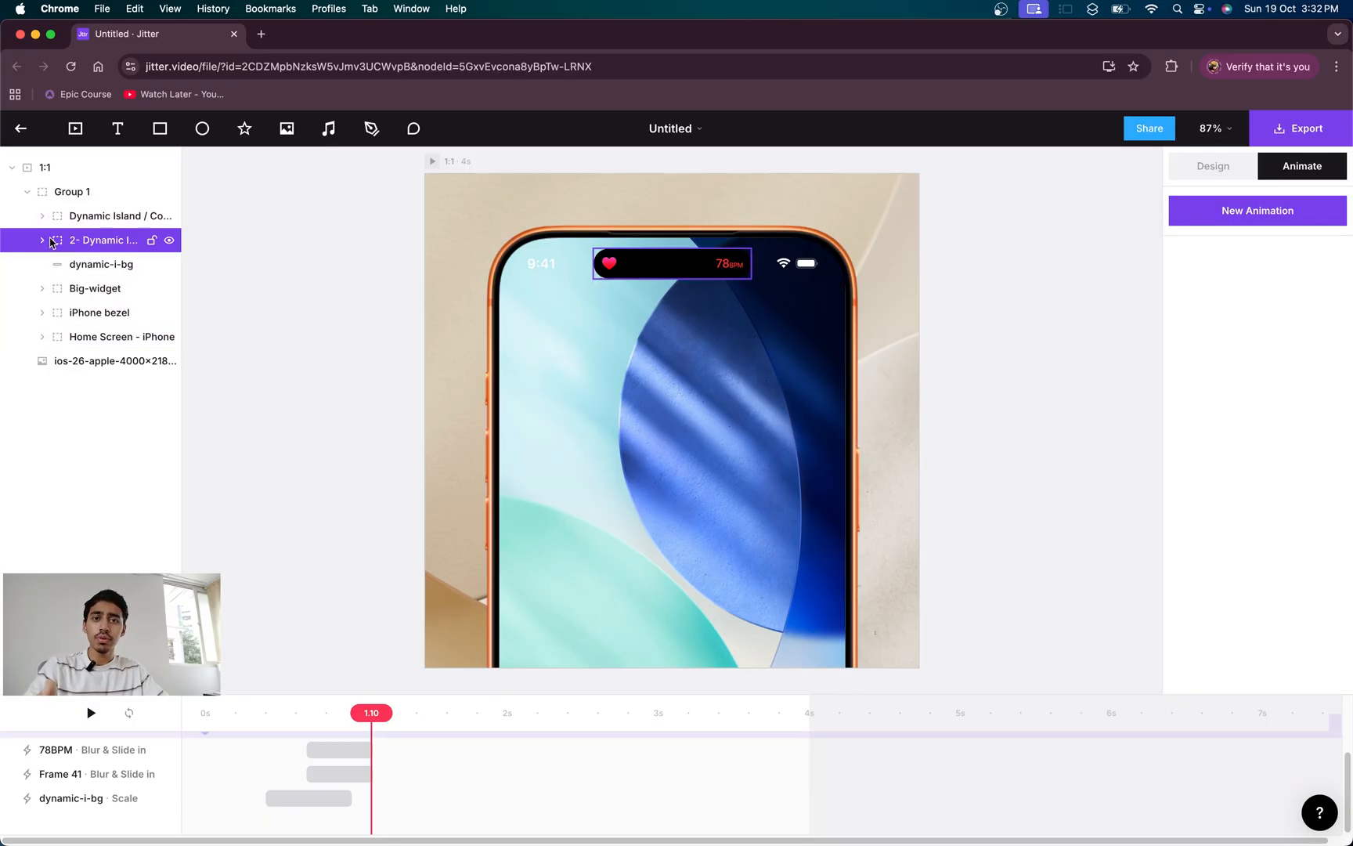
left_click(48, 221)
left_click(43, 217)
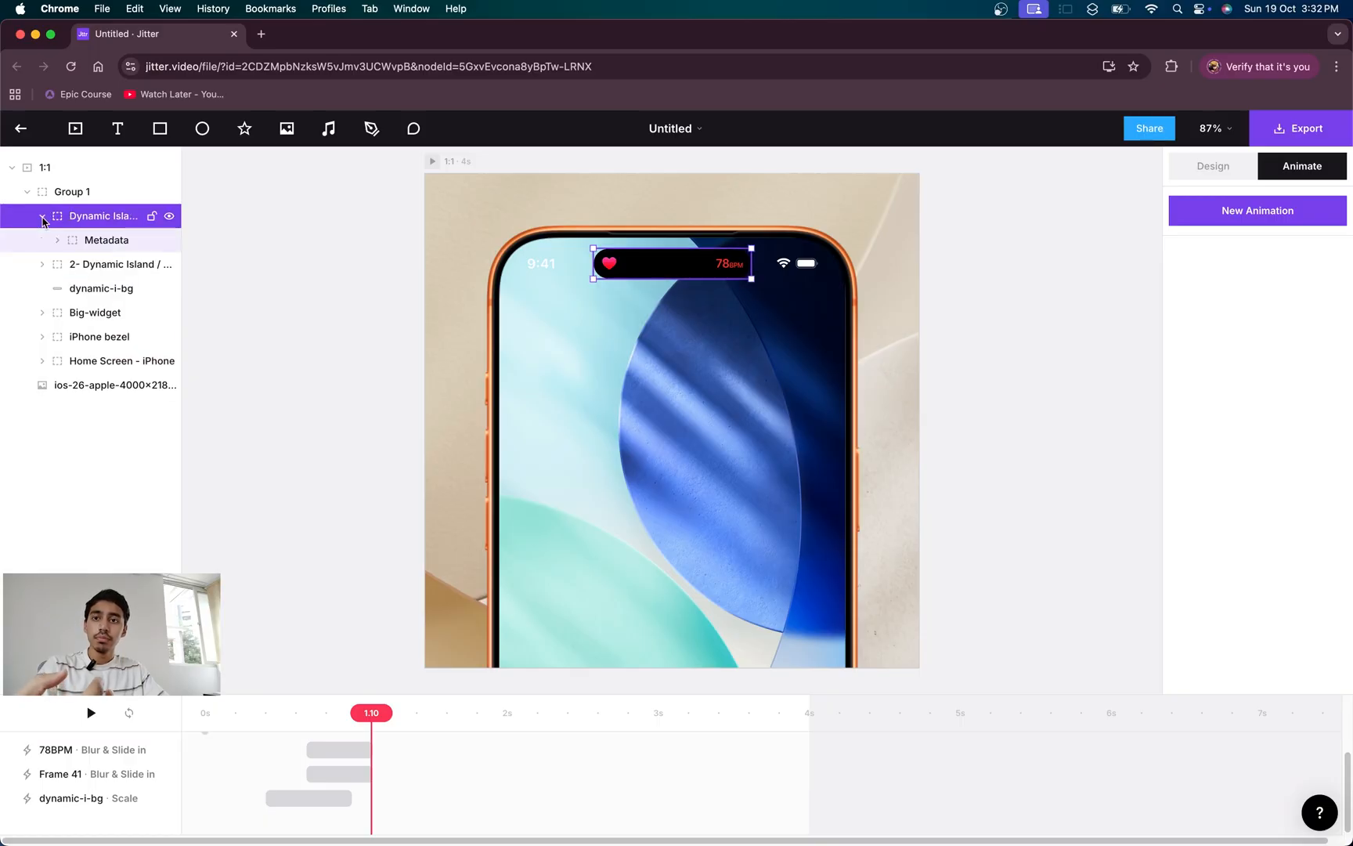
left_click(55, 242)
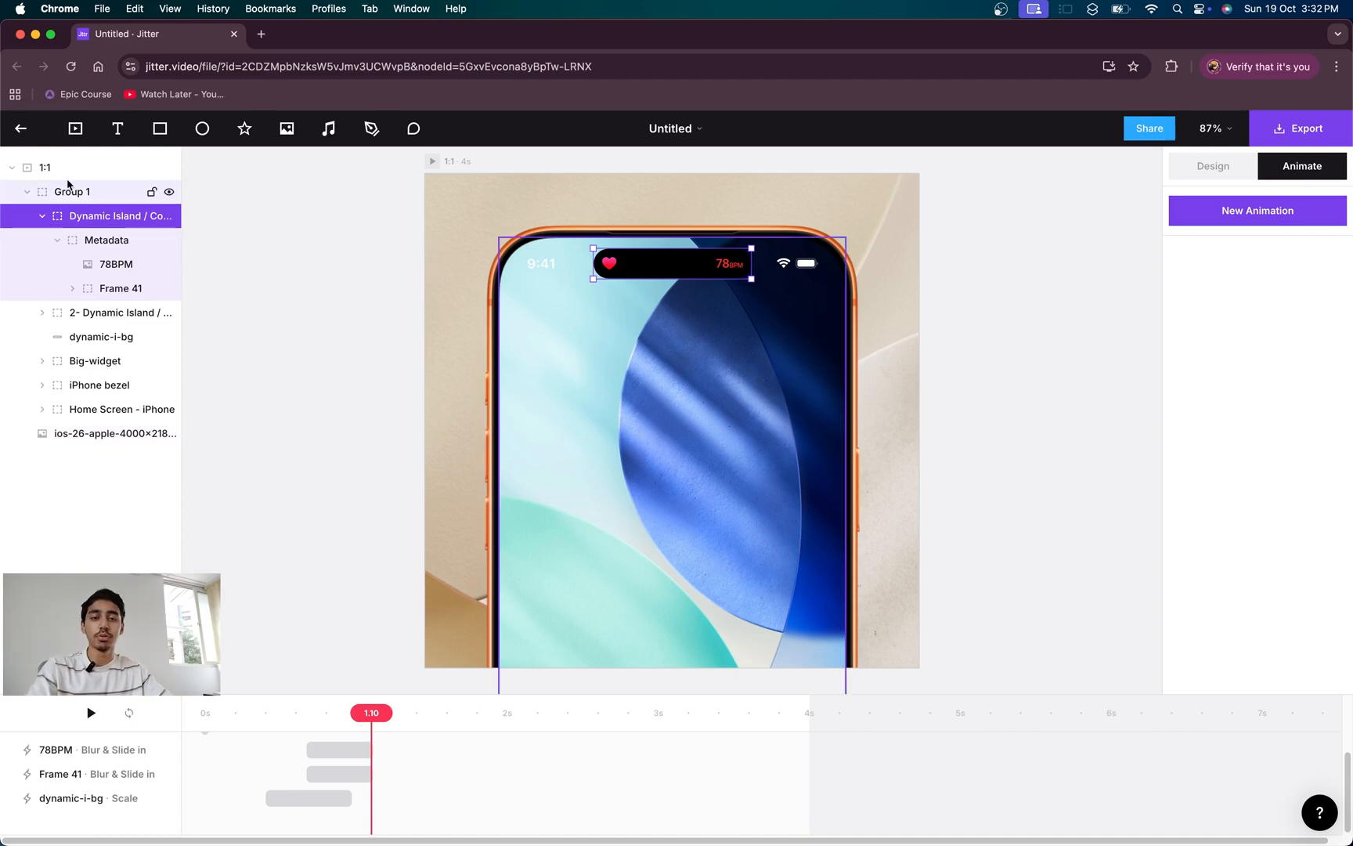
left_click(112, 287)
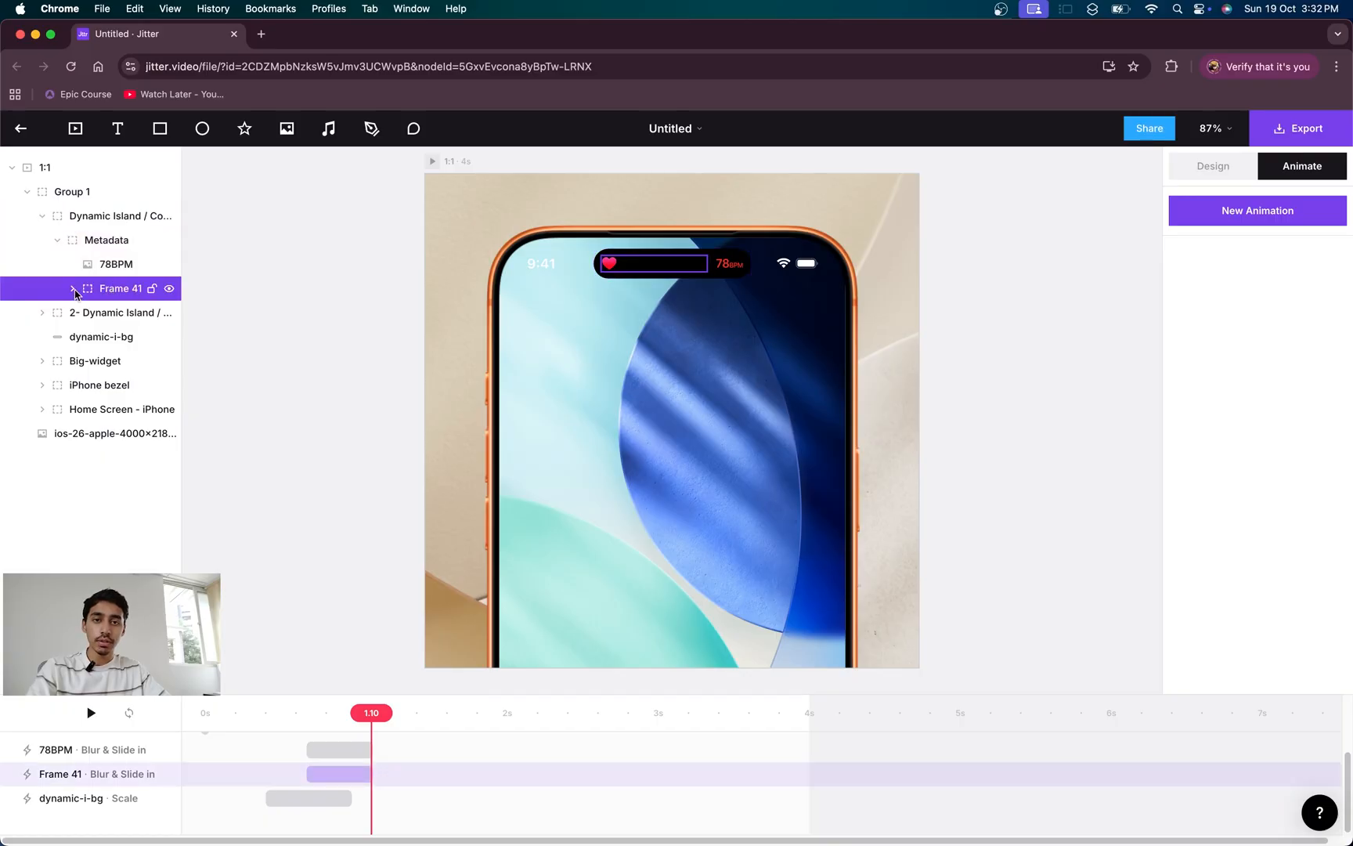
left_click(73, 288)
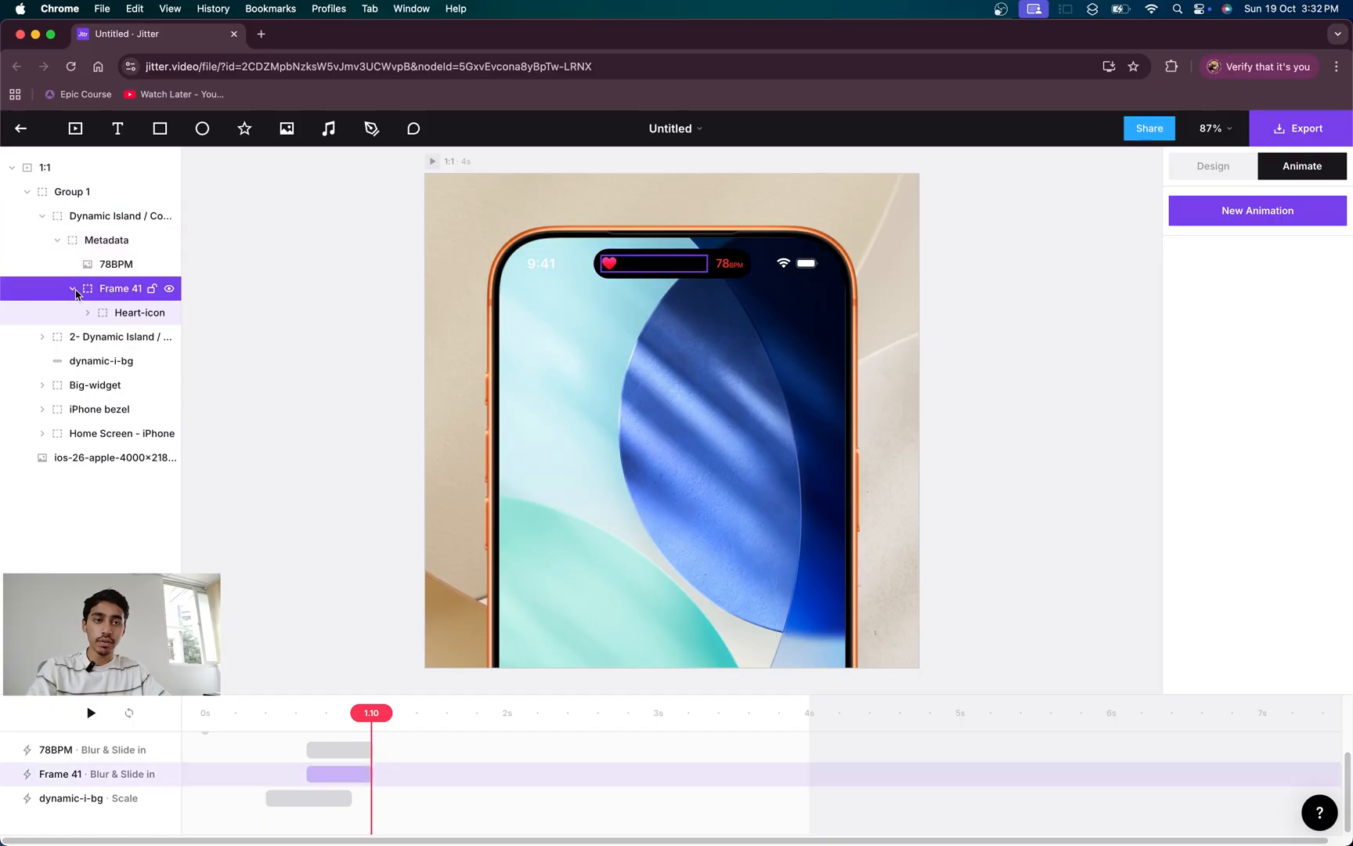
left_click(118, 312)
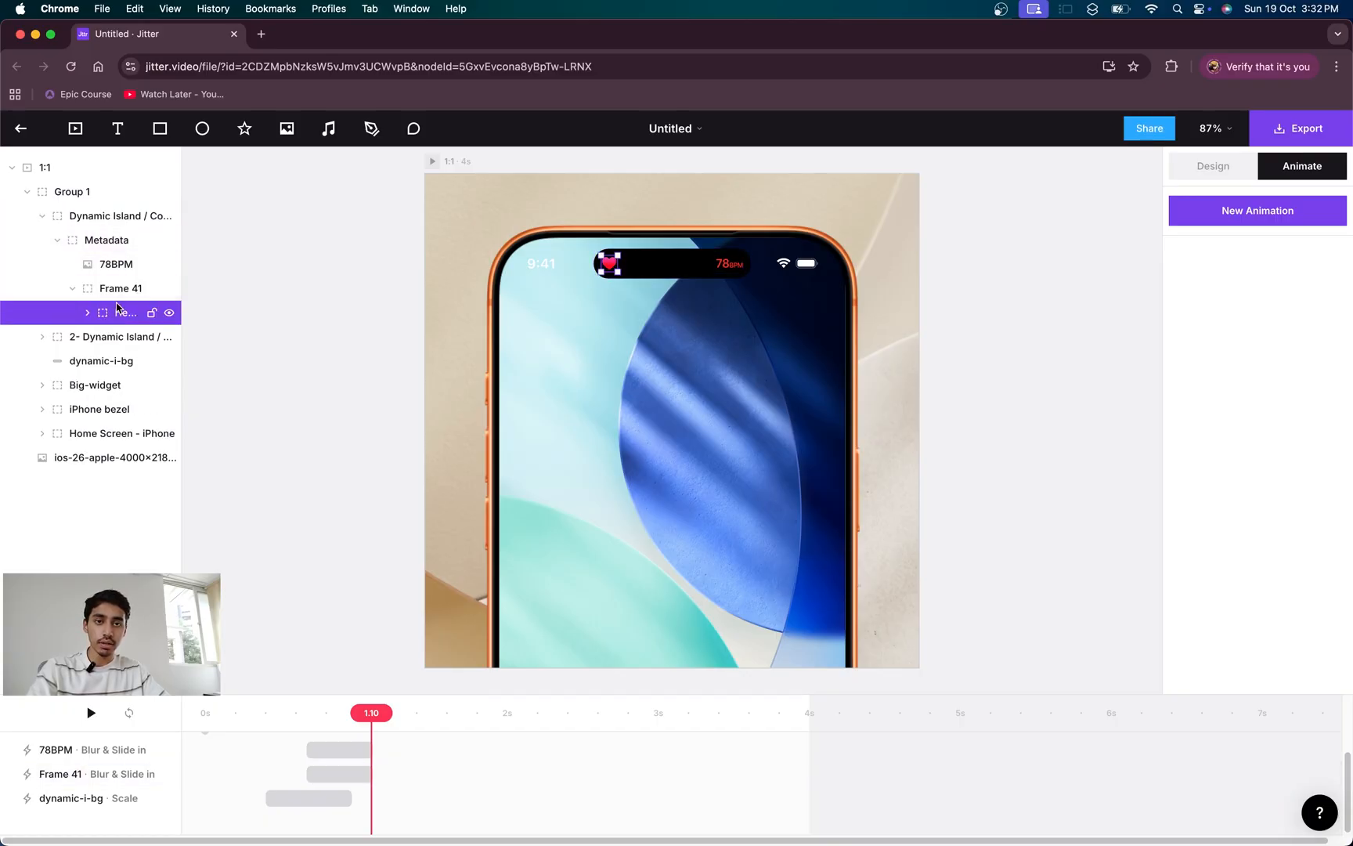
left_click(1250, 212)
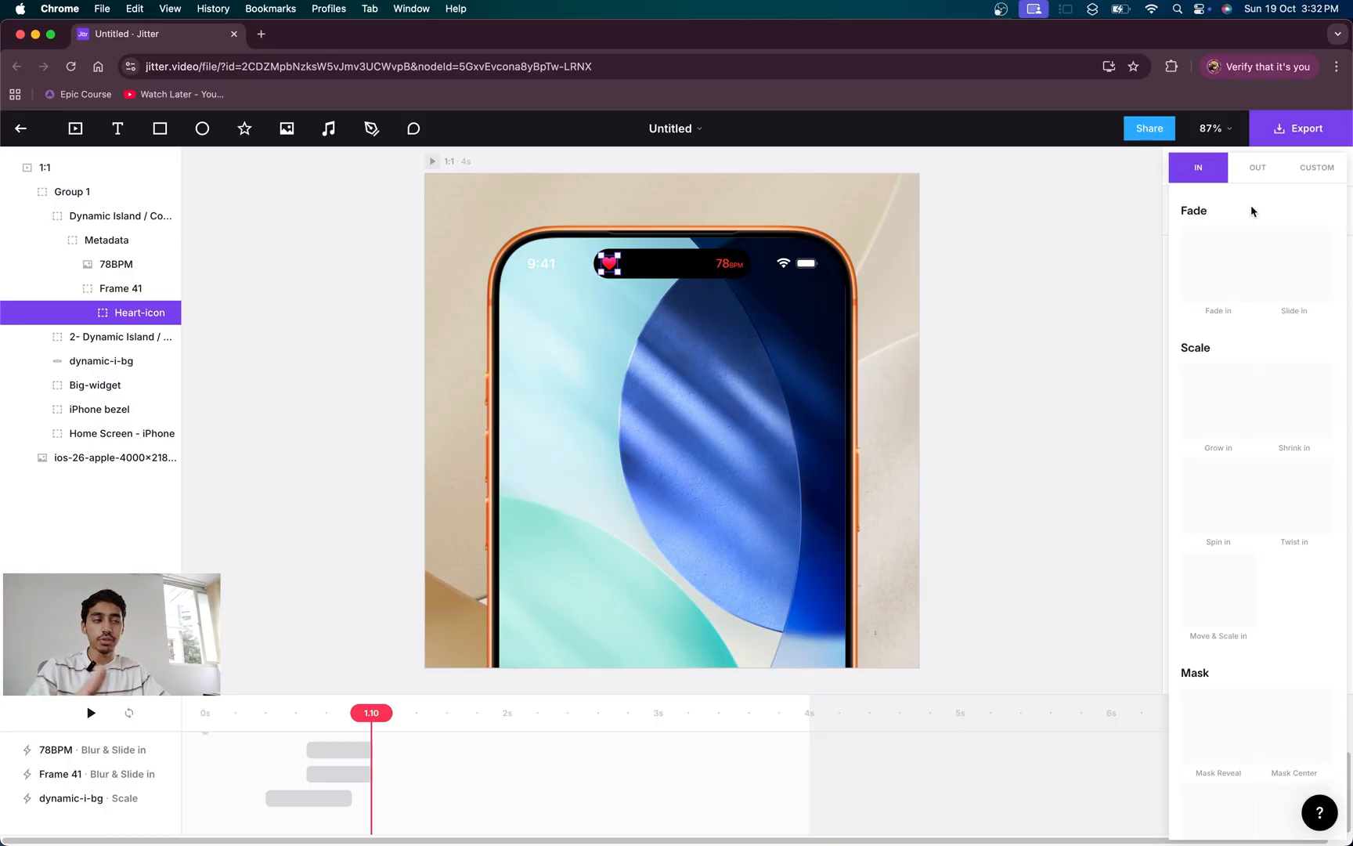
left_click(1336, 174)
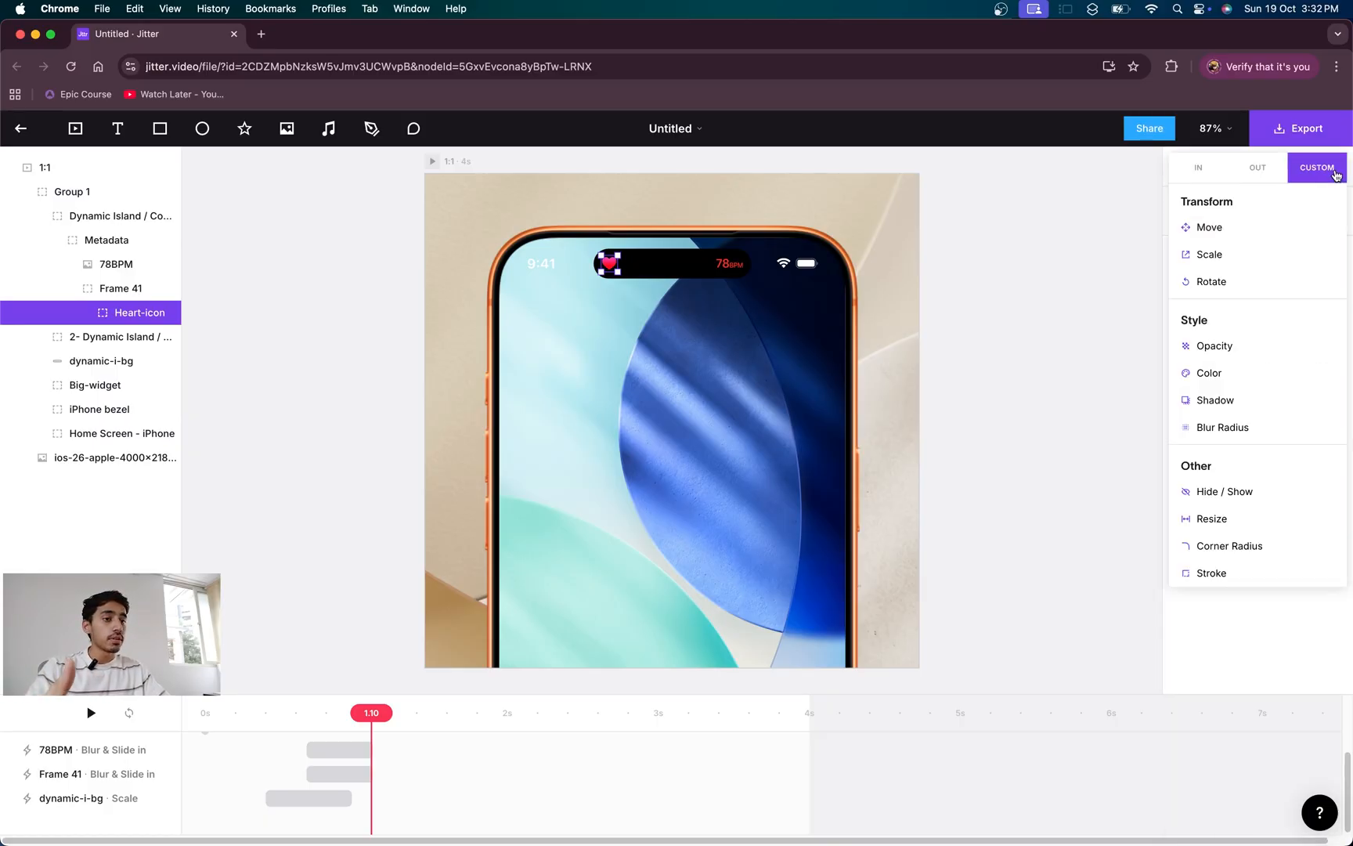
left_click(1247, 257)
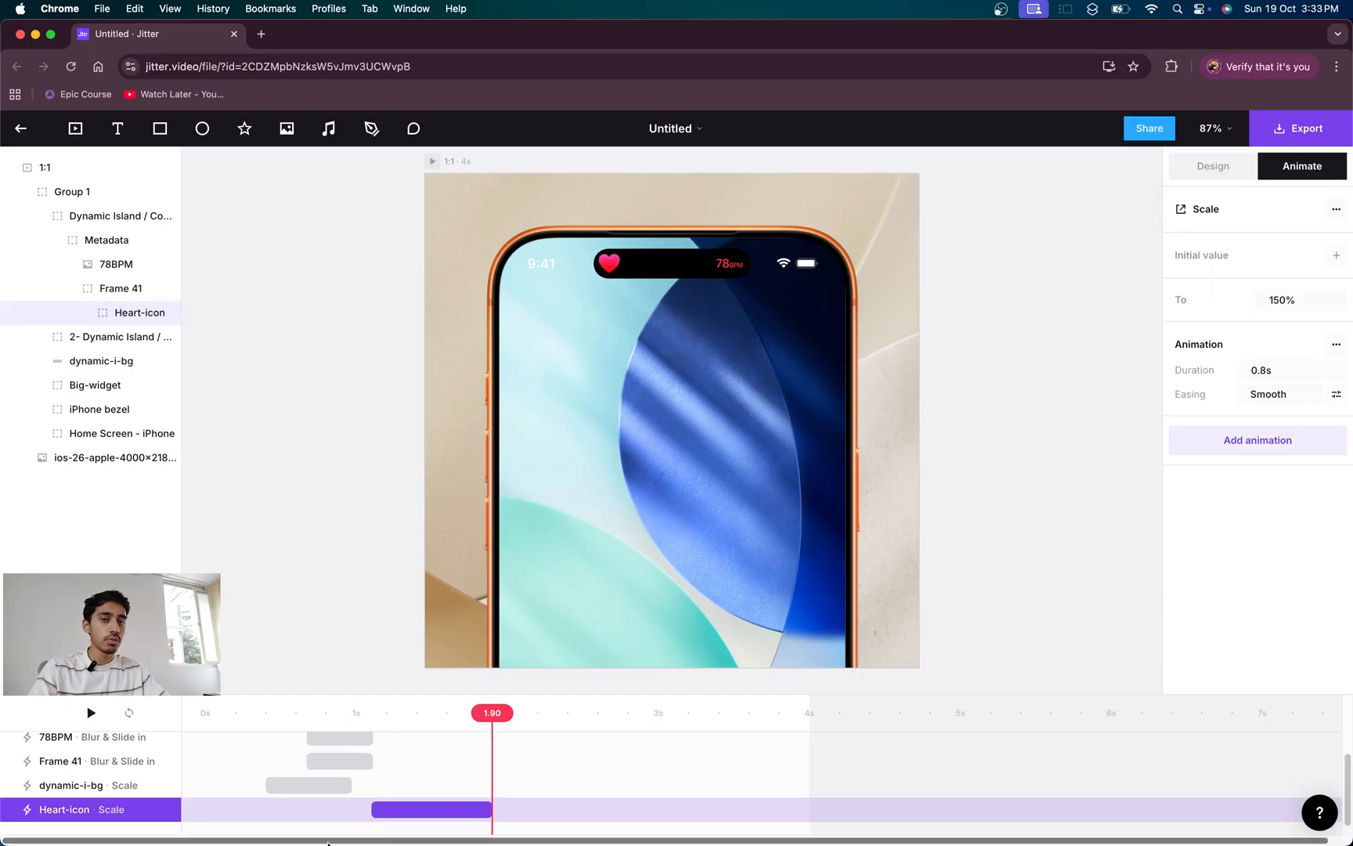
- Retime the Heart-icon Scale animation to 0.26 s ending at 1.41 s, and set its target scale to 85%
left_click_drag(484, 816, 418, 809)
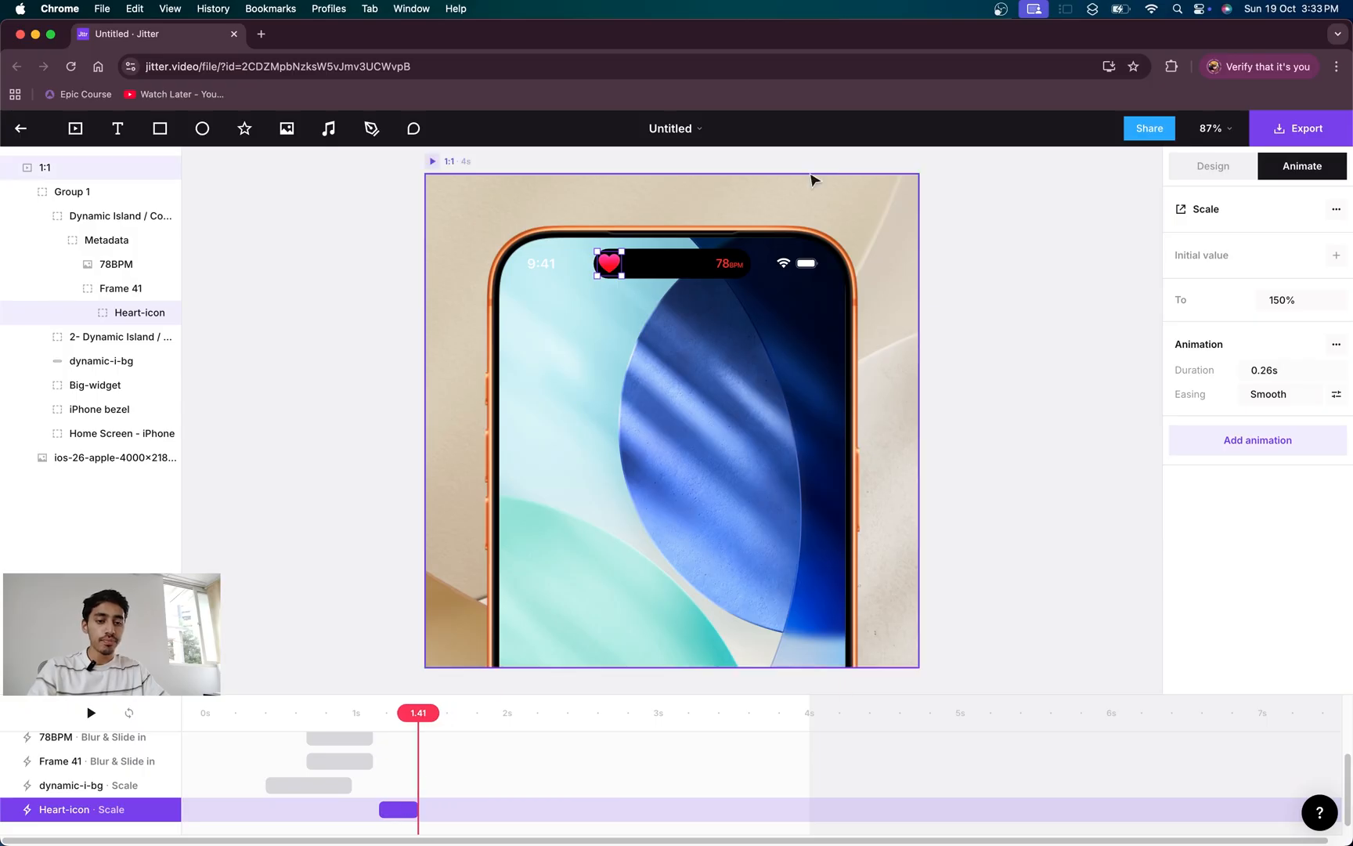
left_click(1284, 299)
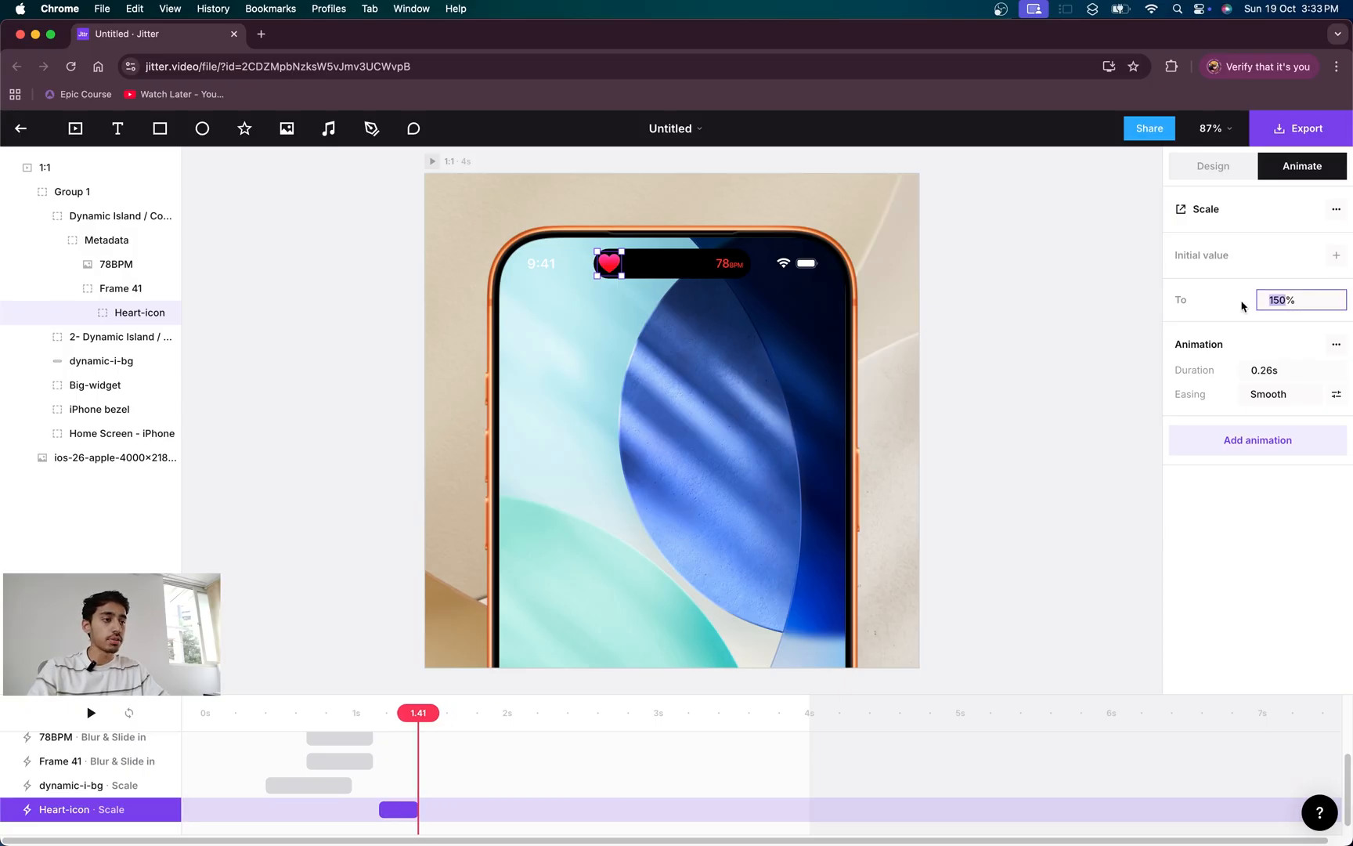
type("85")
key("Return")
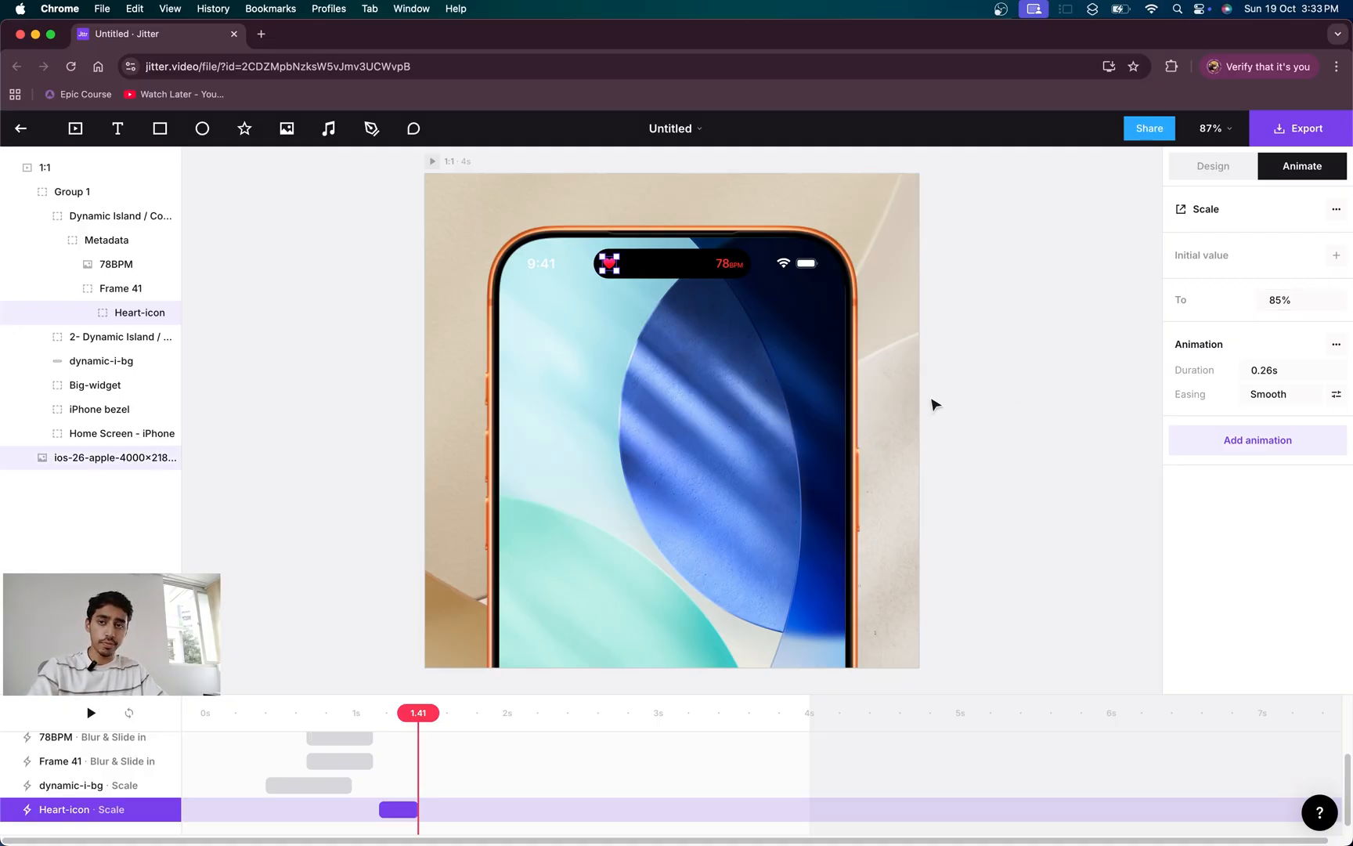
- Duplicate the Heart-icon Scale animation directly after the first one and set the copy's target scale to 100%
key("super+c")
key("super+v")
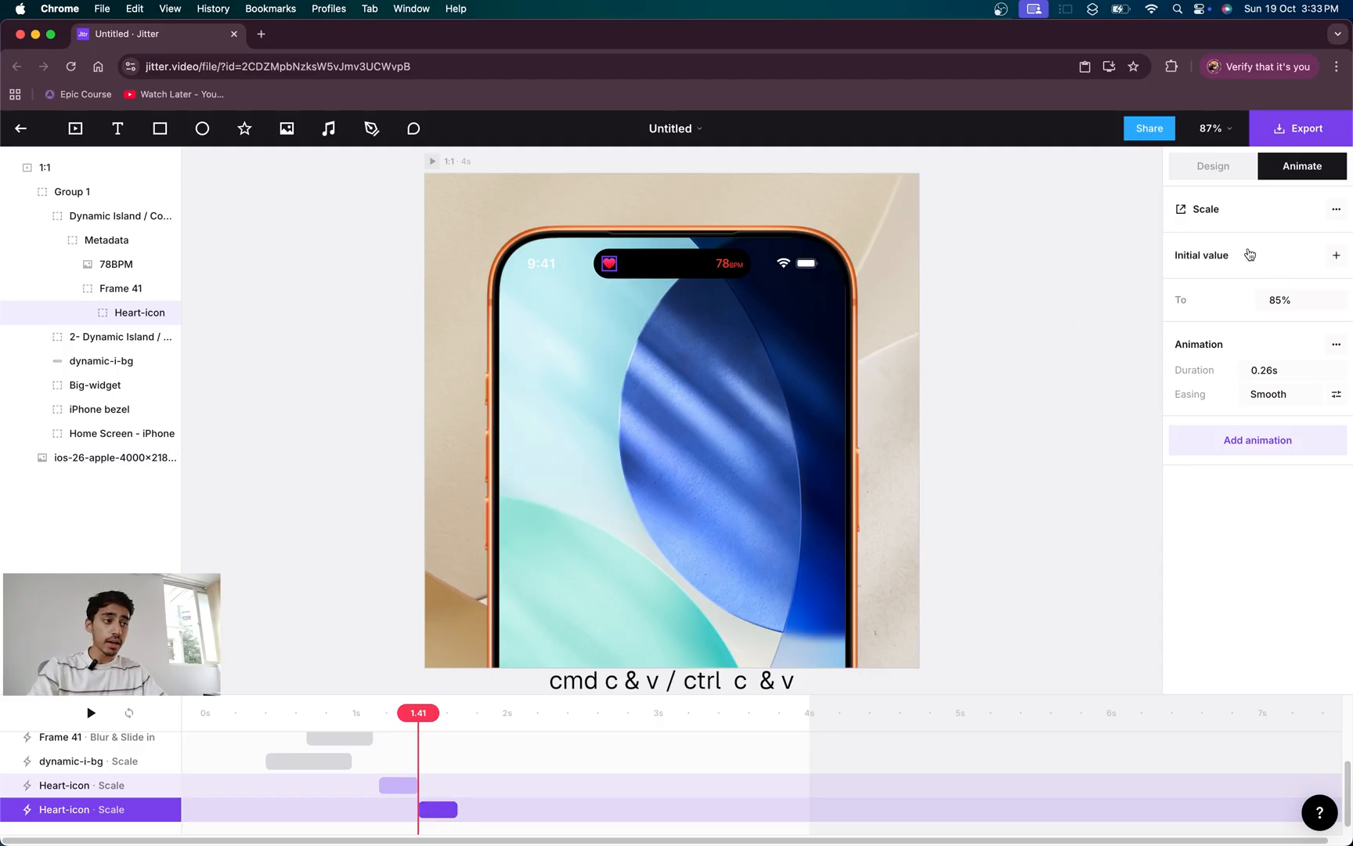
left_click(1276, 298)
type("100")
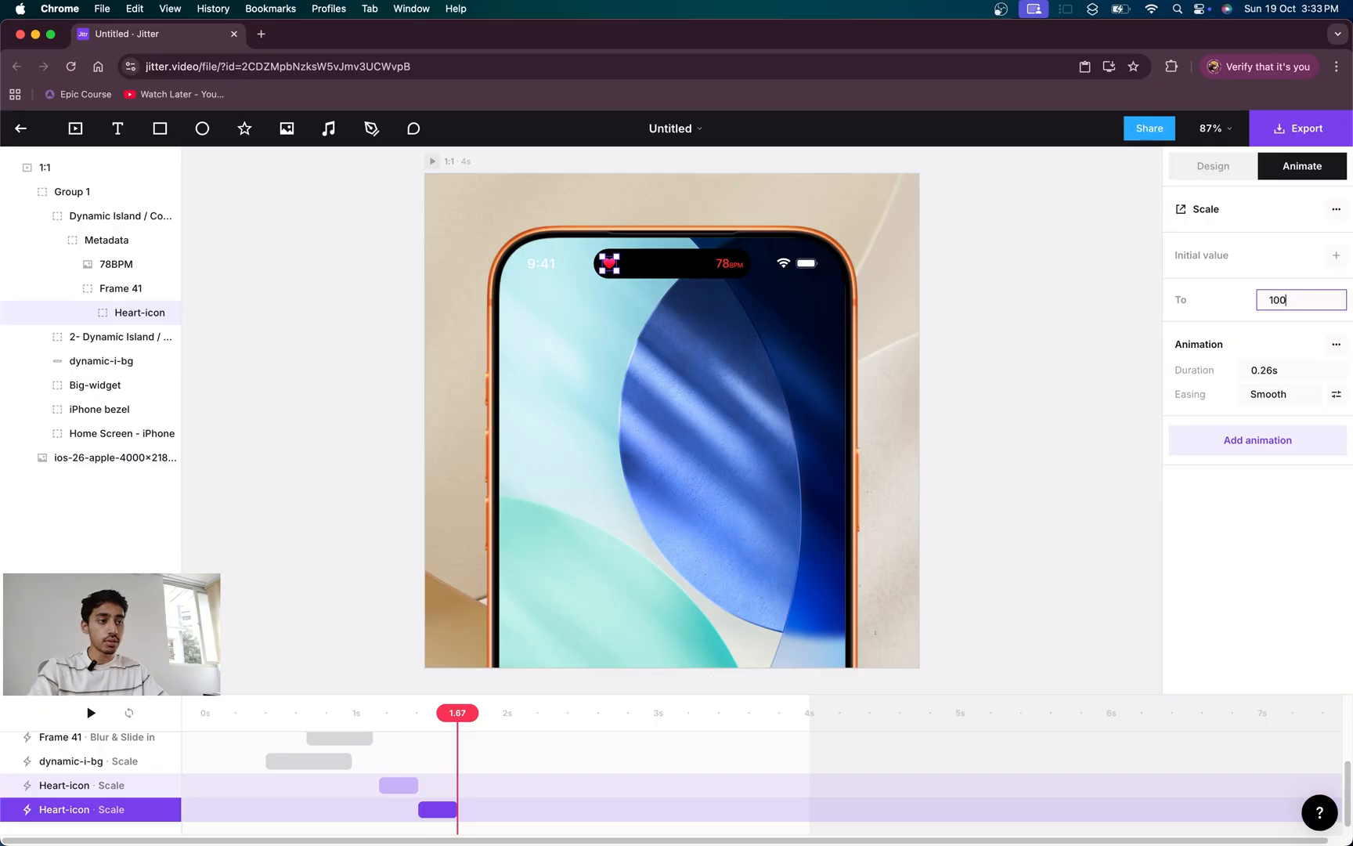
key("Return")
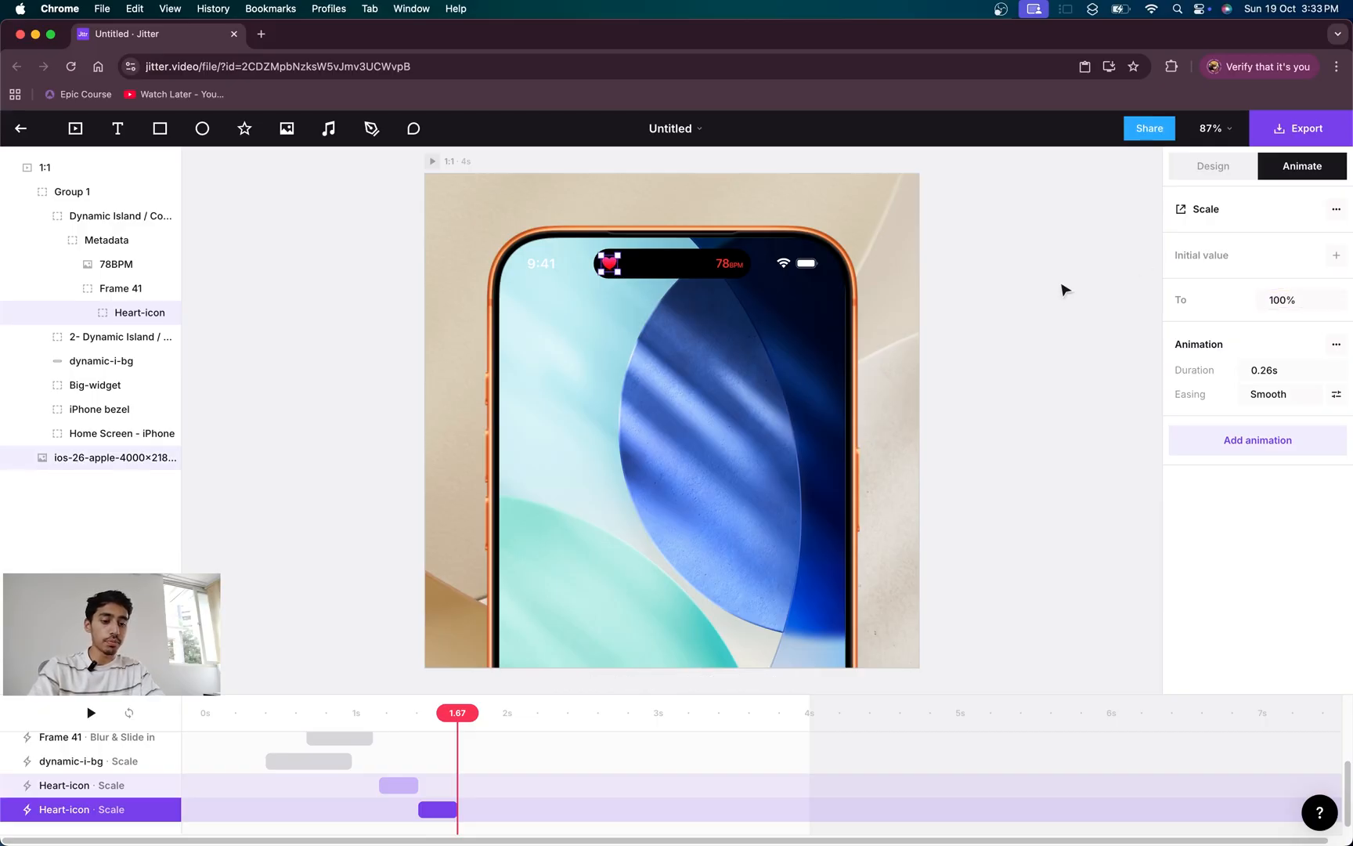
- Play back the sequence to check the heart icon's pulse after the Dynamic Island entrance
left_click(381, 710)
left_click_drag(380, 709, 306, 701)
key("space")
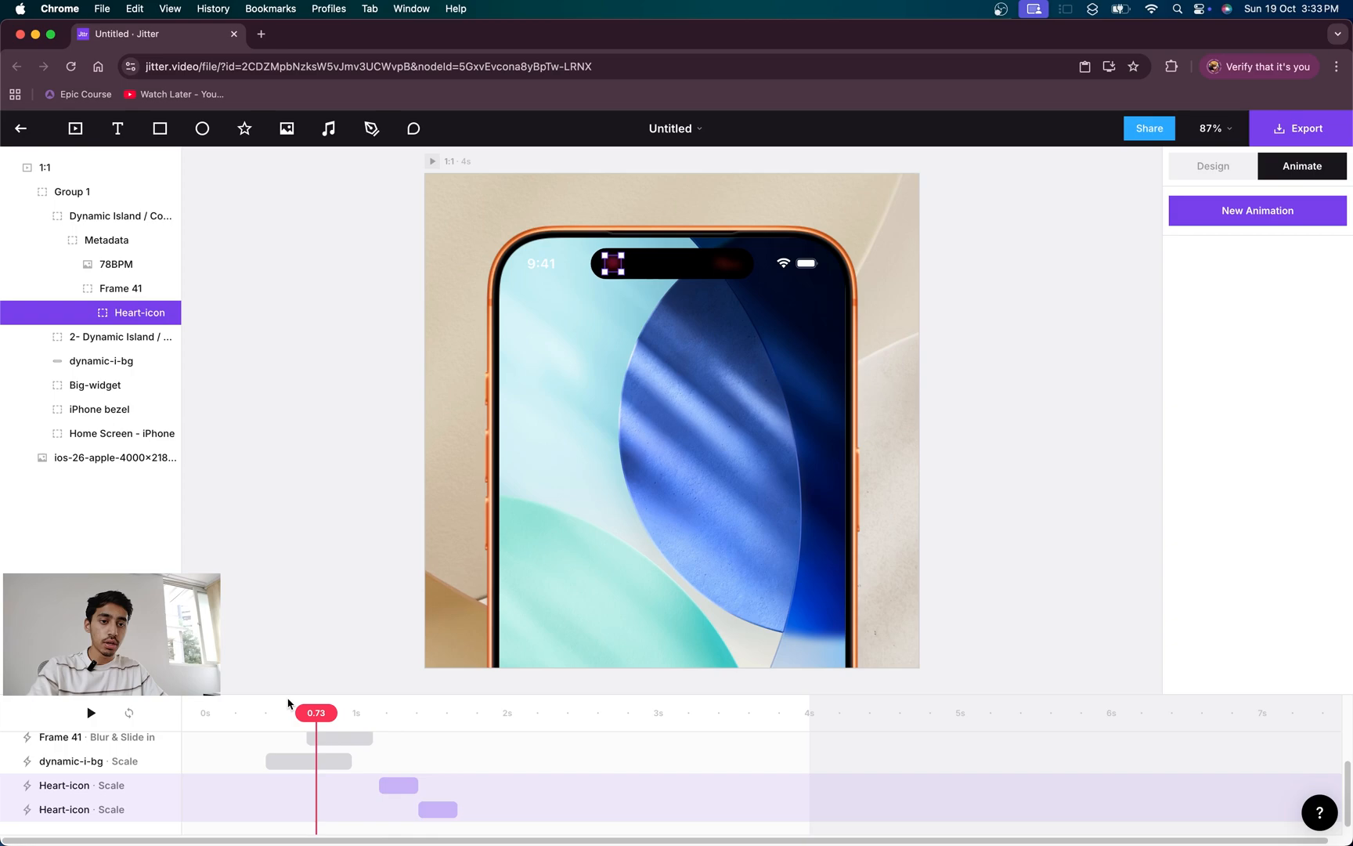
left_click(92, 714)
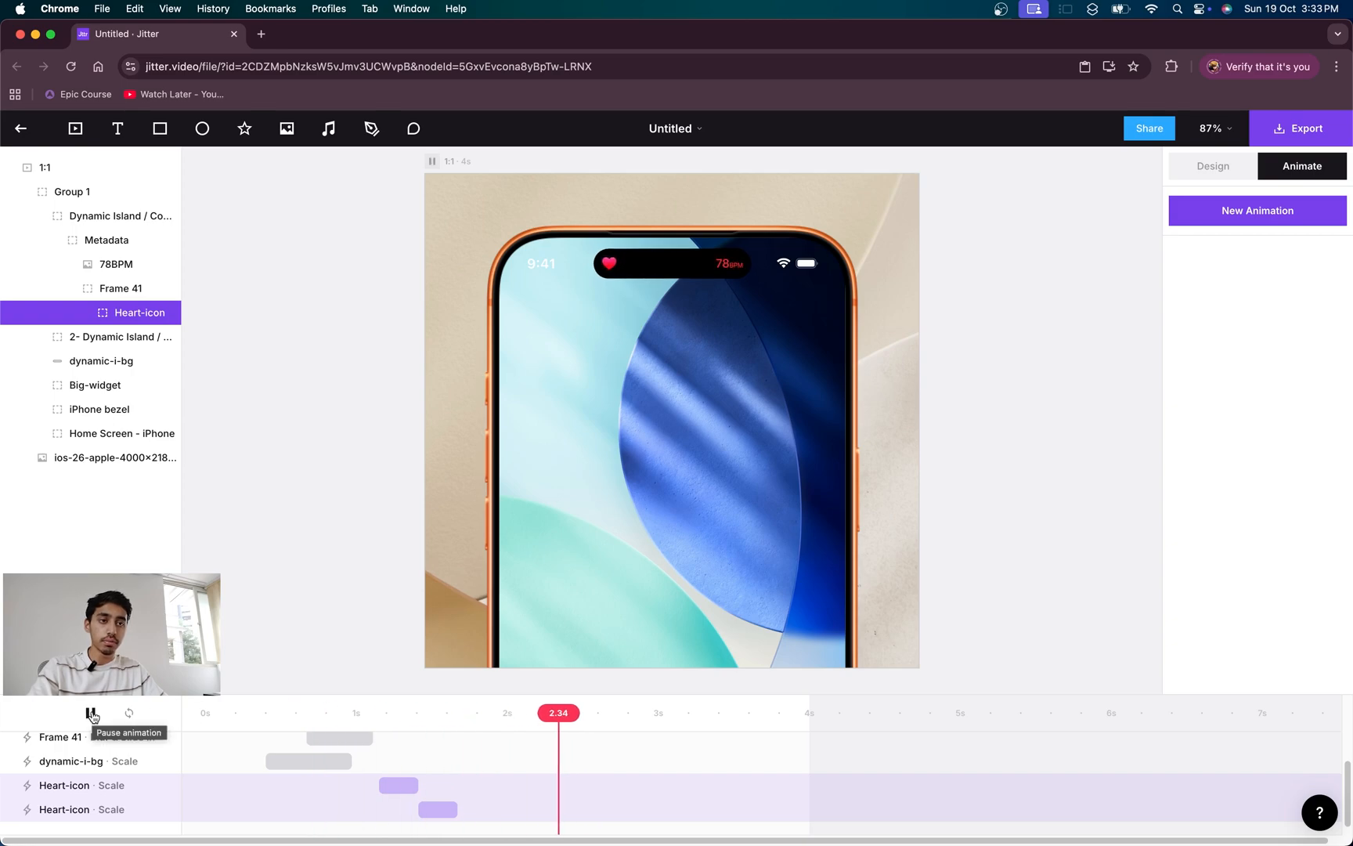
key("space")
- Add a Hide/Show animation to Big-widget with the action set to Show, and place it at 1.67 s
left_click_drag(697, 713, 498, 711)
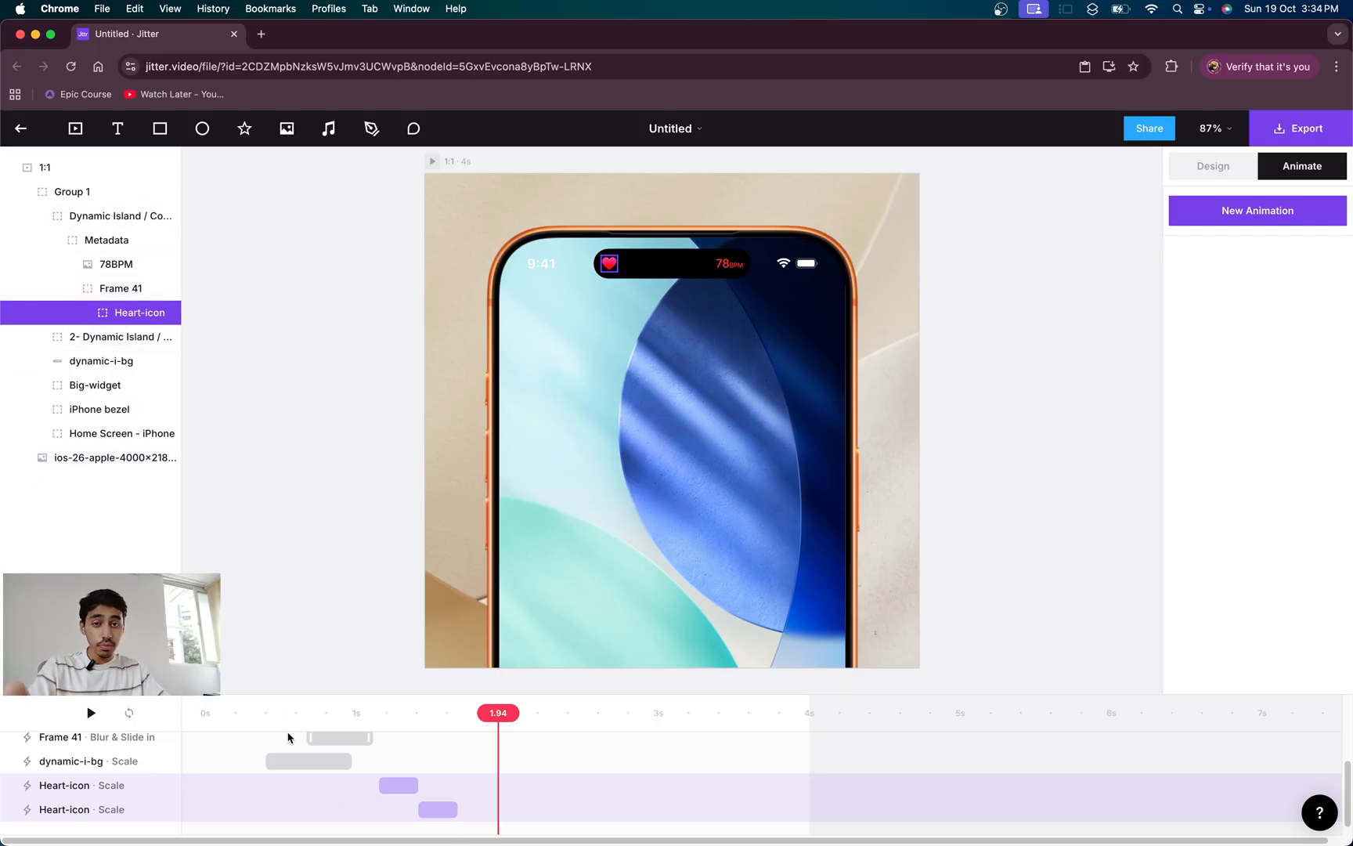
left_click(66, 390)
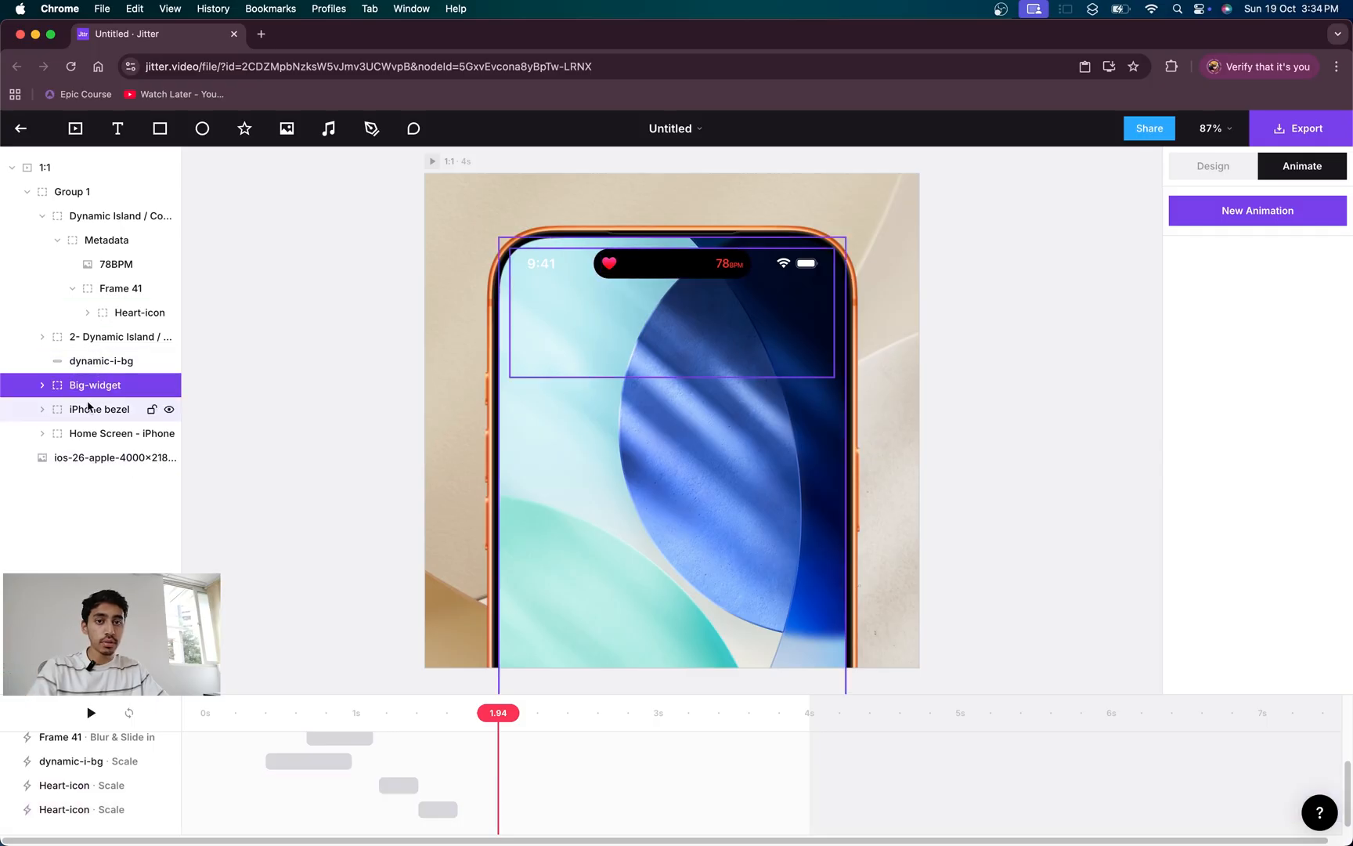
mouse_move(499, 712)
left_mouse_down()
mouse_move(379, 712)
mouse_move(481, 701)
left_mouse_up()
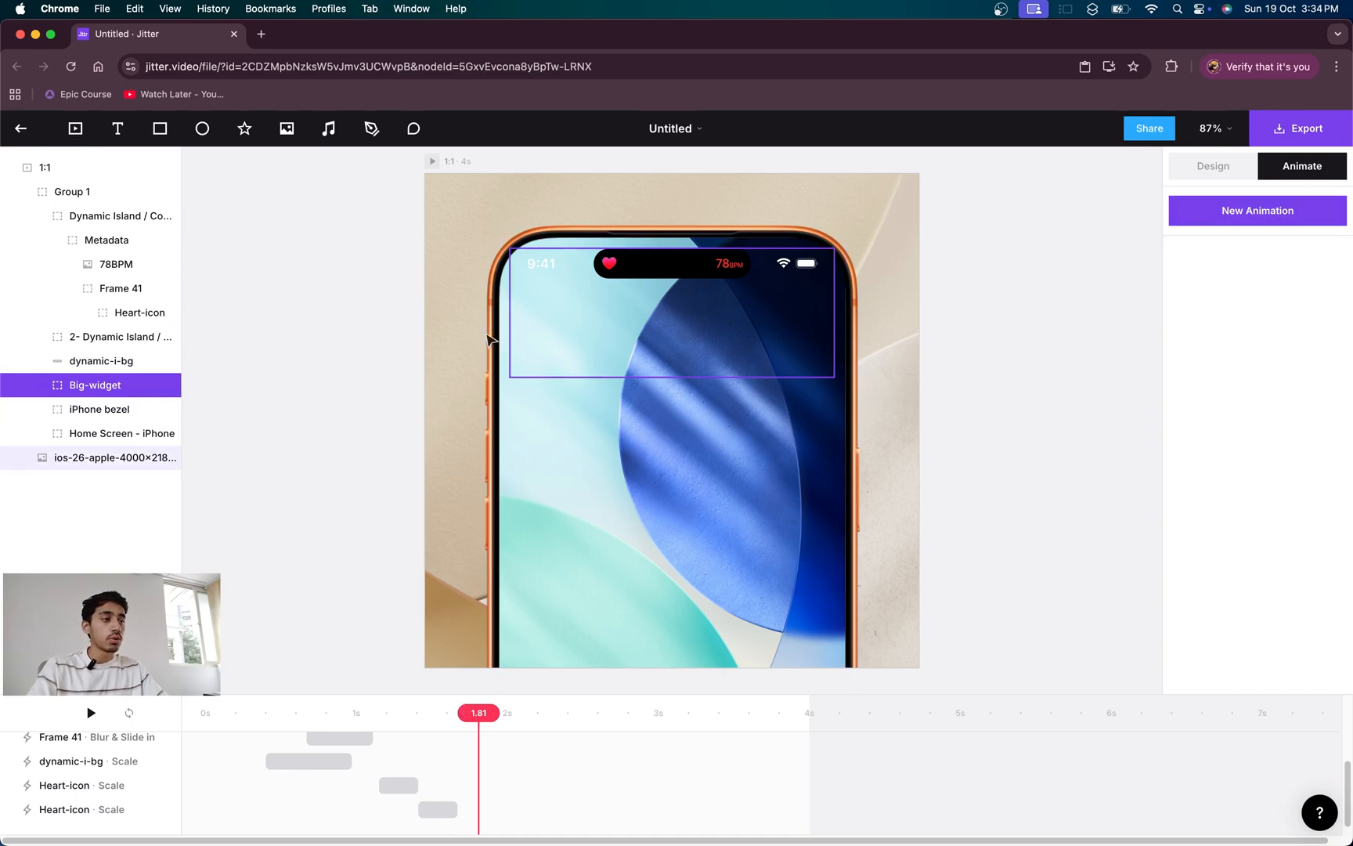
left_click(1290, 219)
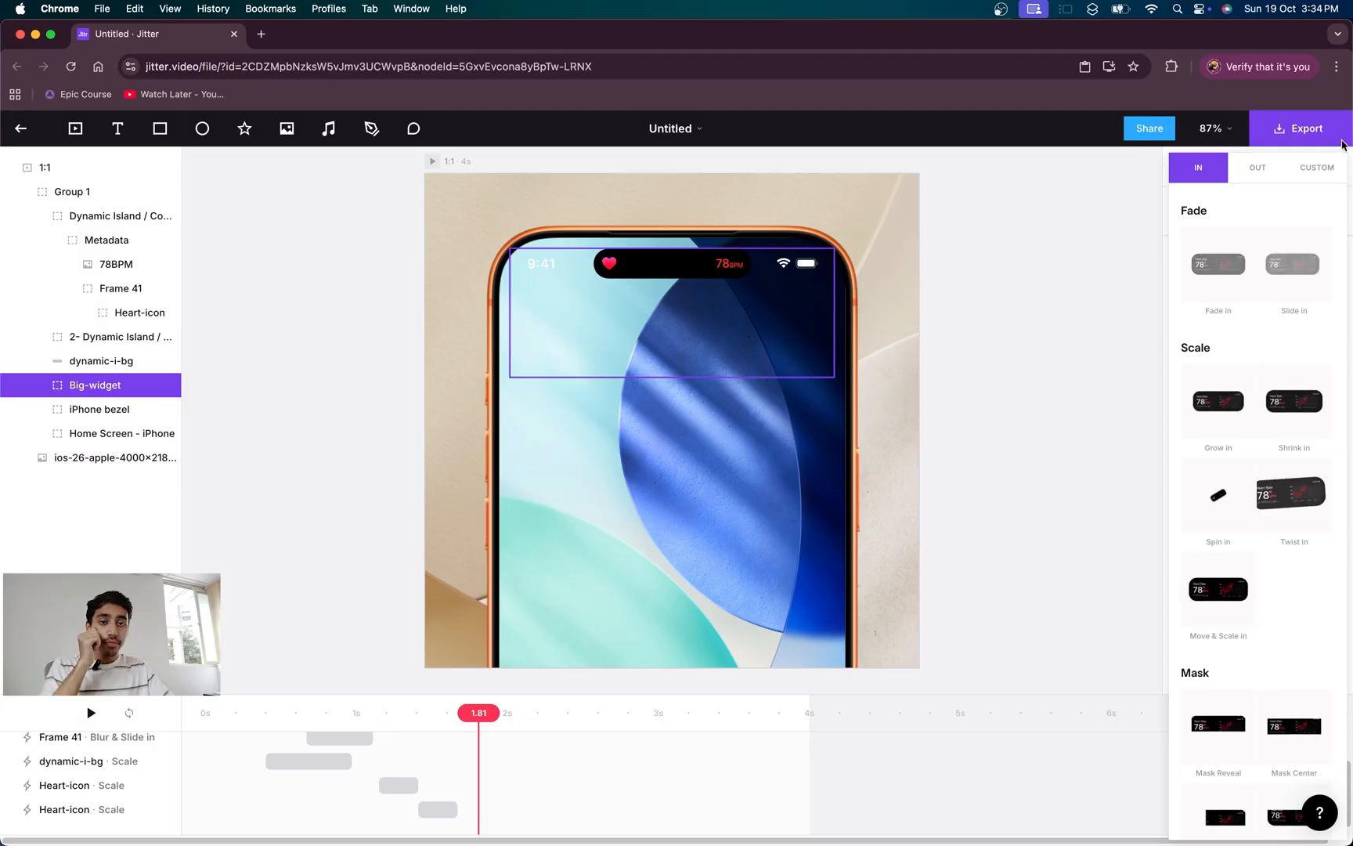
left_click(1317, 168)
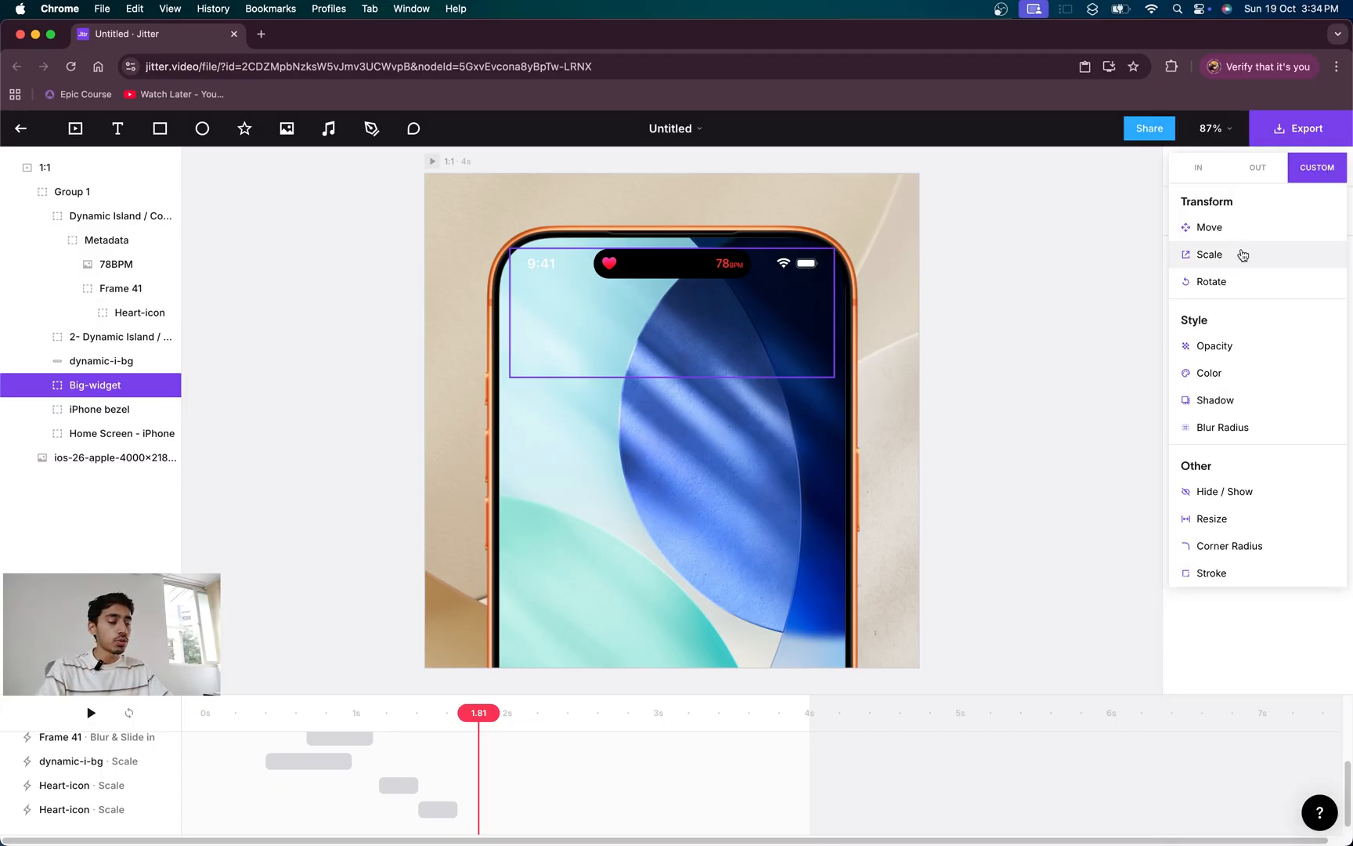
left_click(1247, 491)
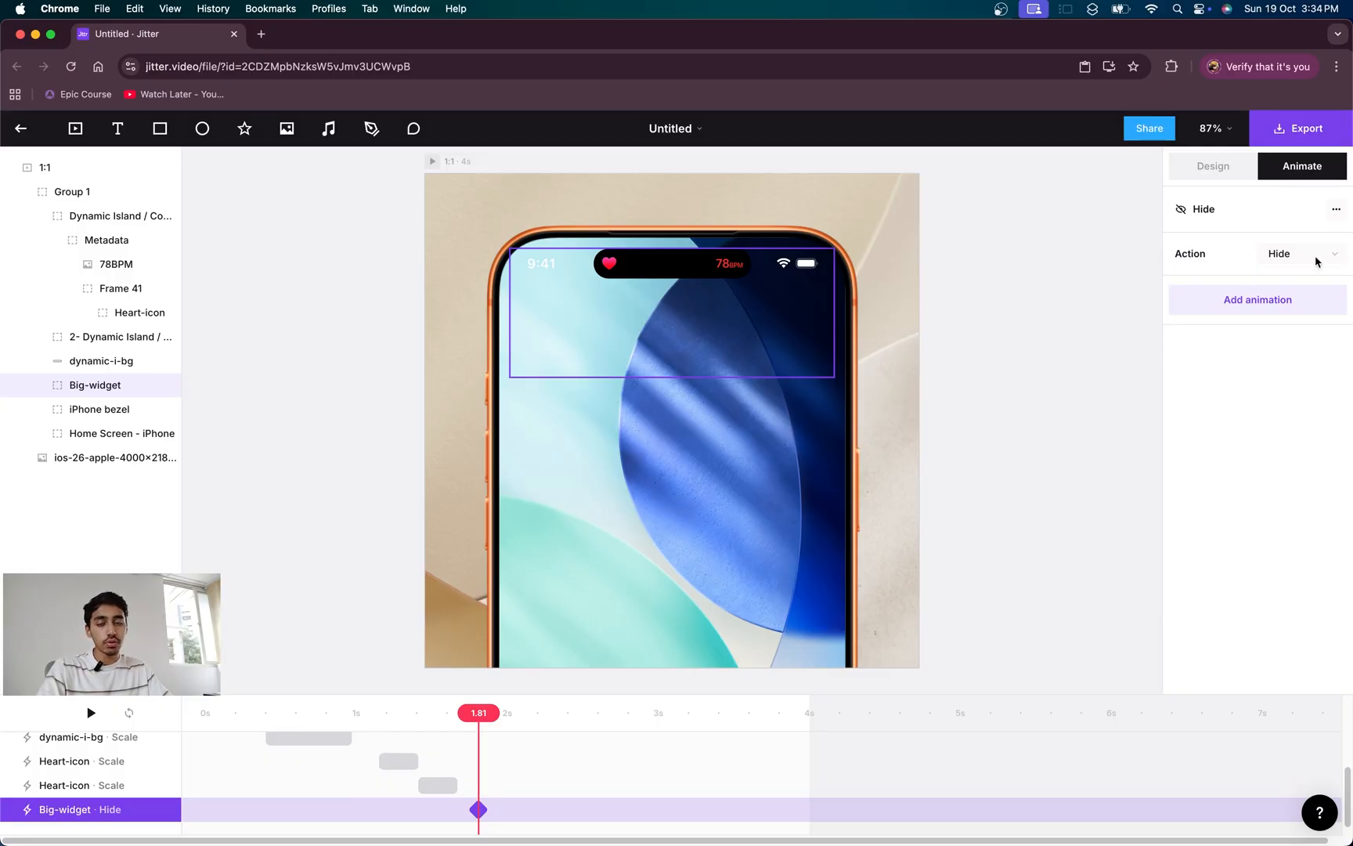
left_click(1274, 266)
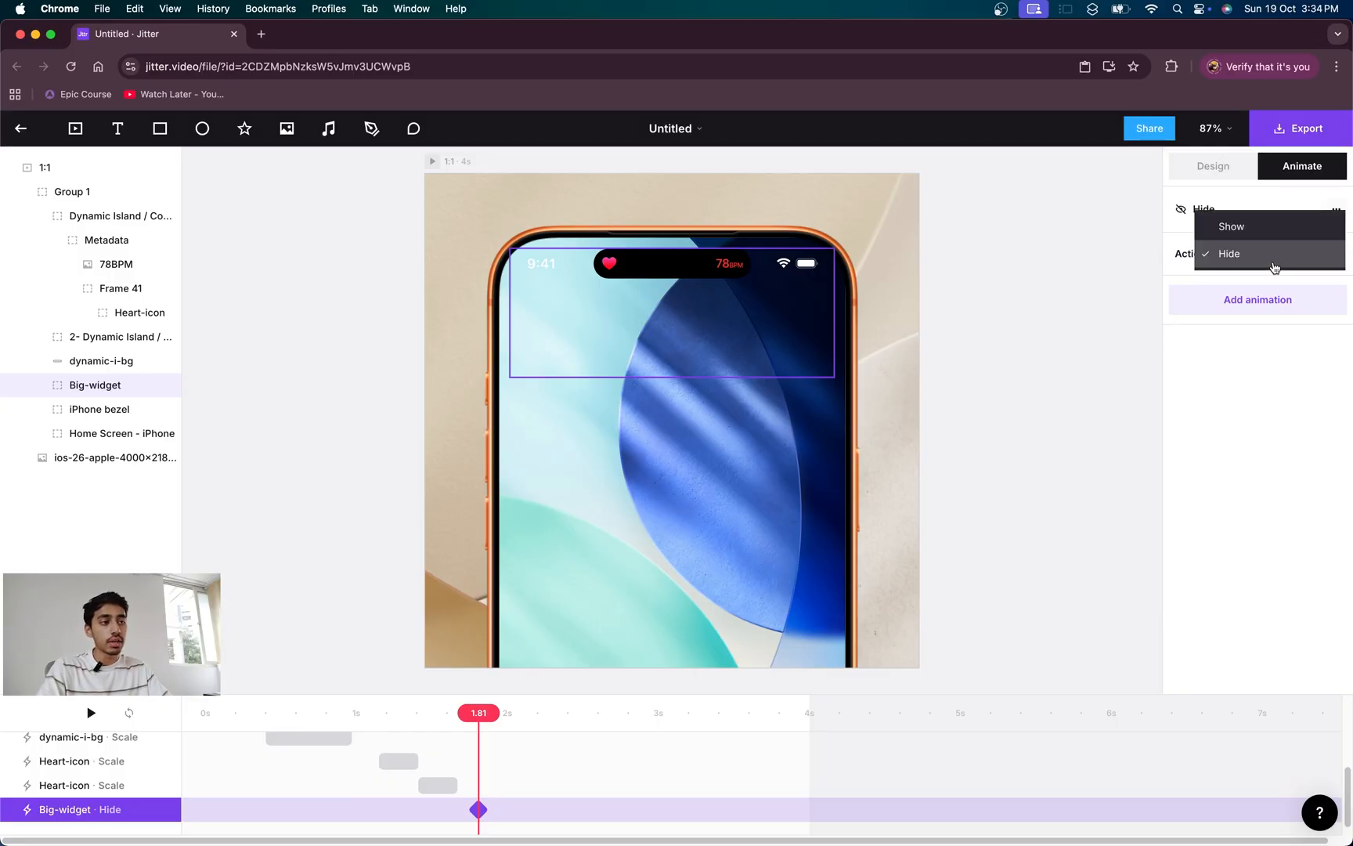
left_click(1264, 226)
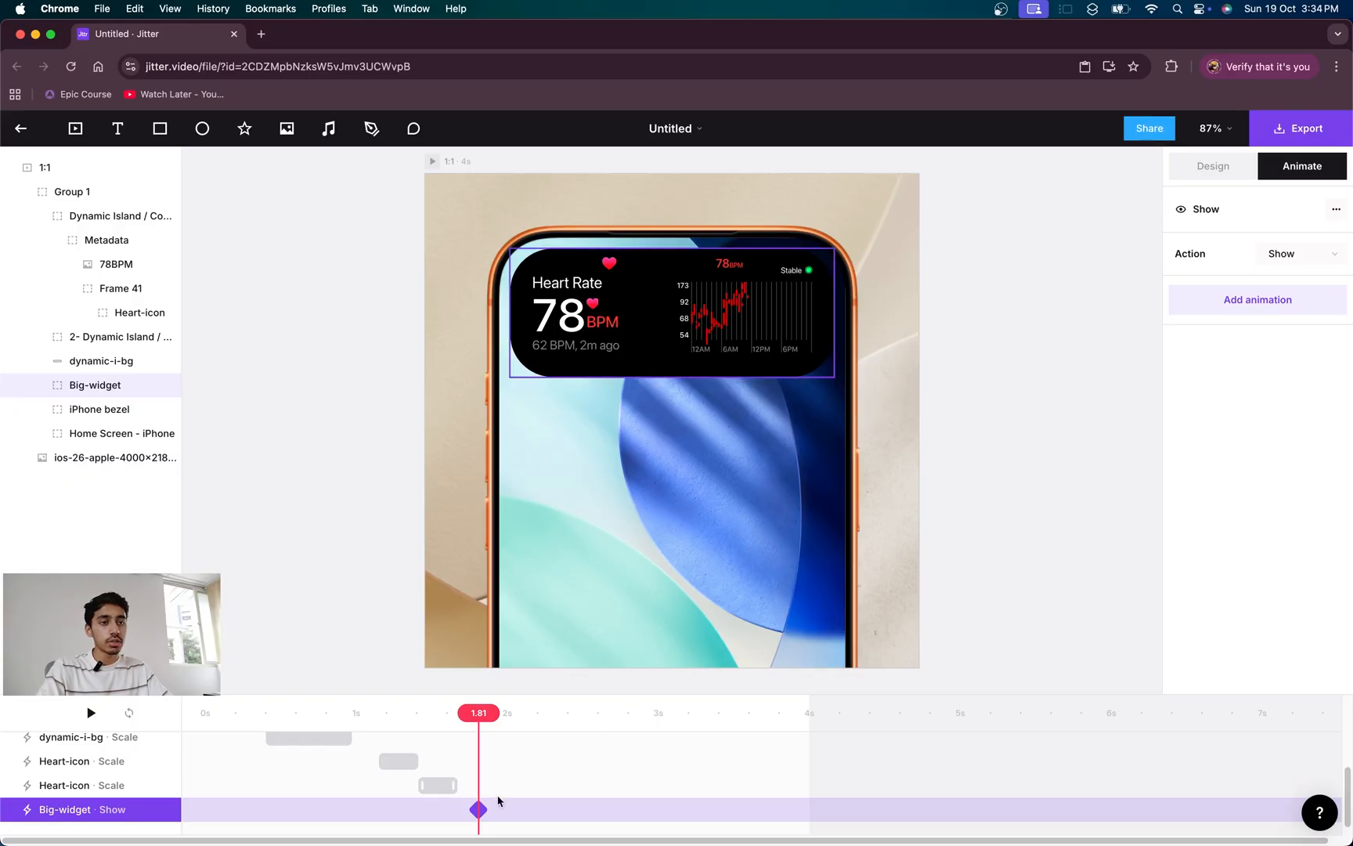
left_click_drag(472, 811, 450, 812)
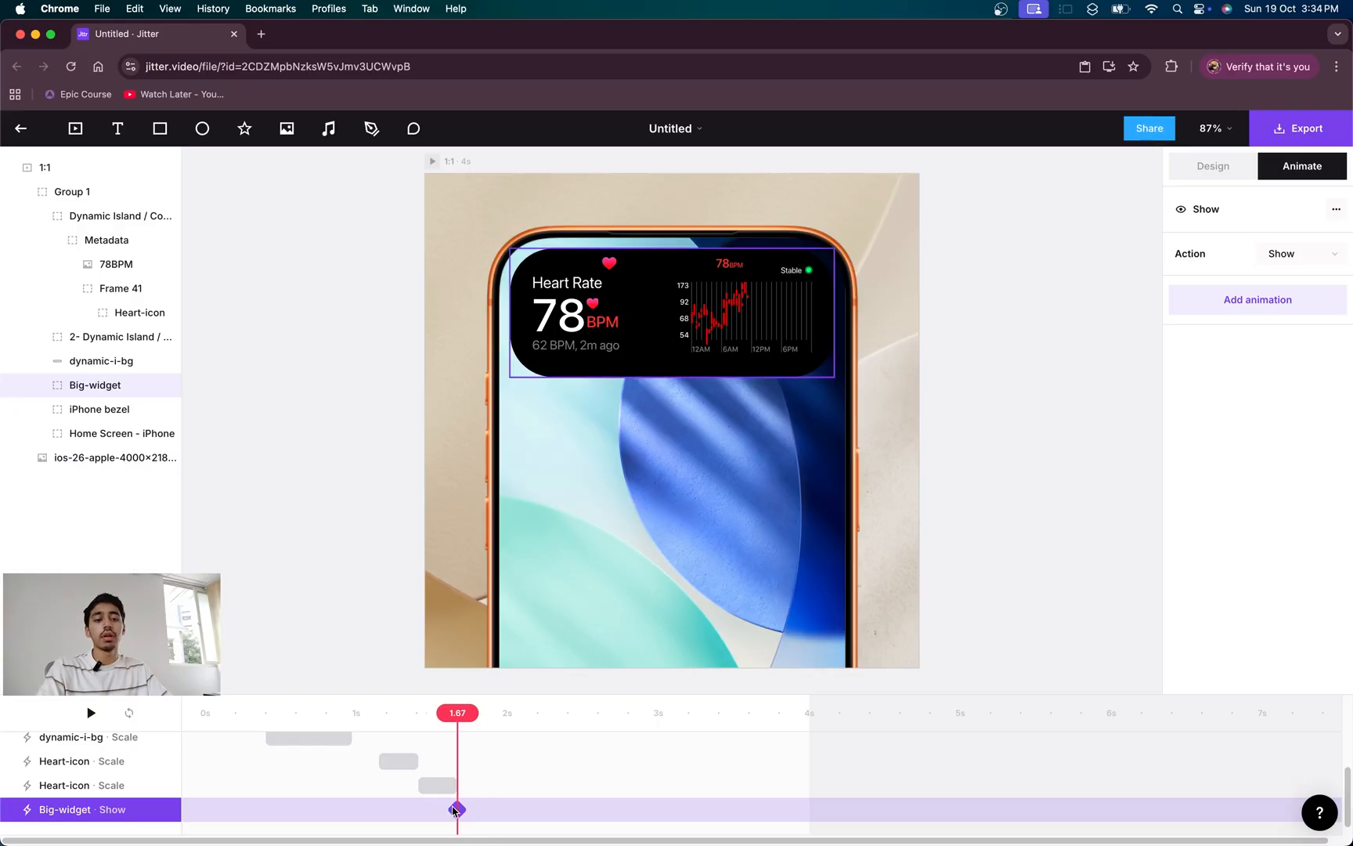
- Add a Scale animation to Big-widget starting at 1.78 s, just after its Show animation
left_click_drag(454, 709, 487, 711)
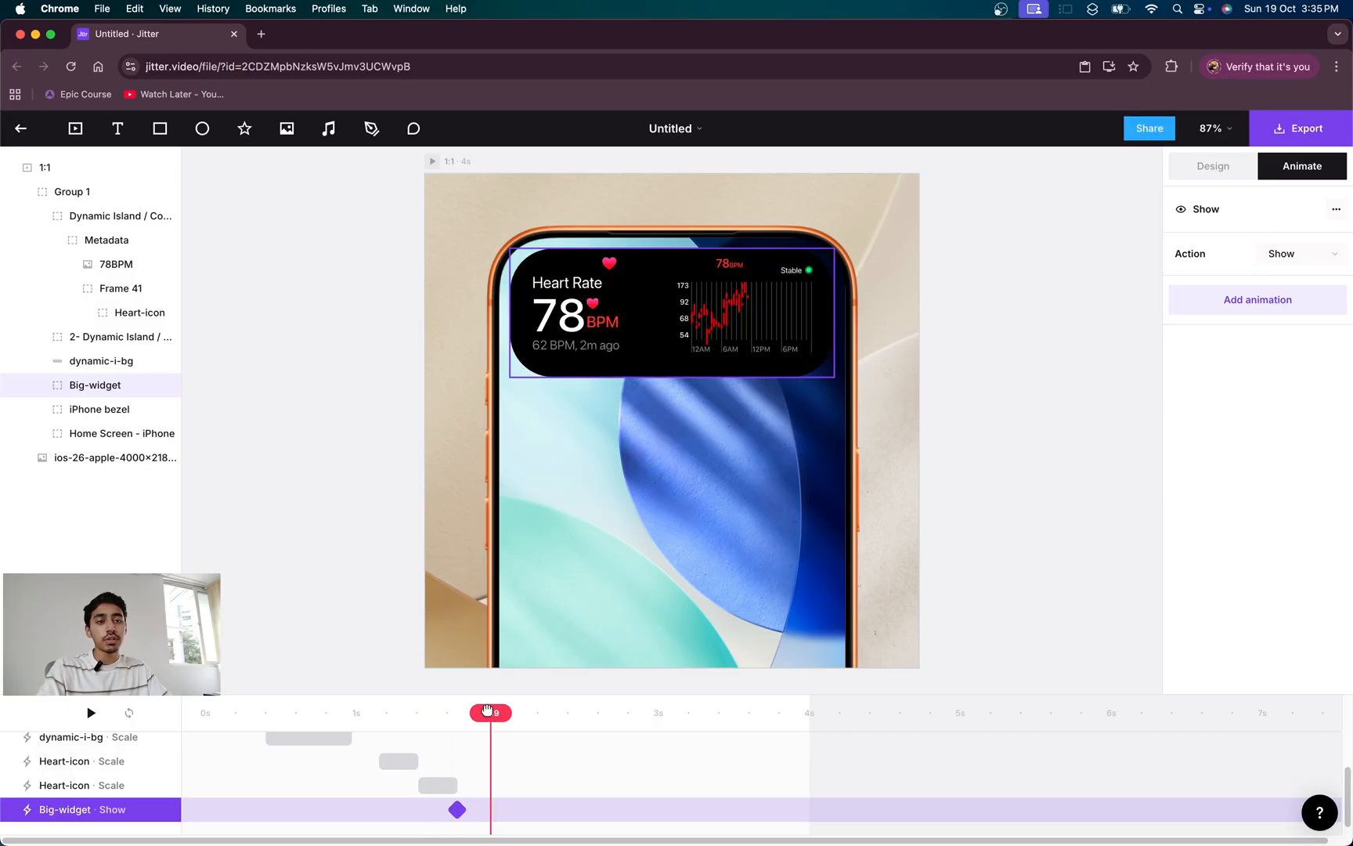
left_click_drag(487, 711, 455, 711)
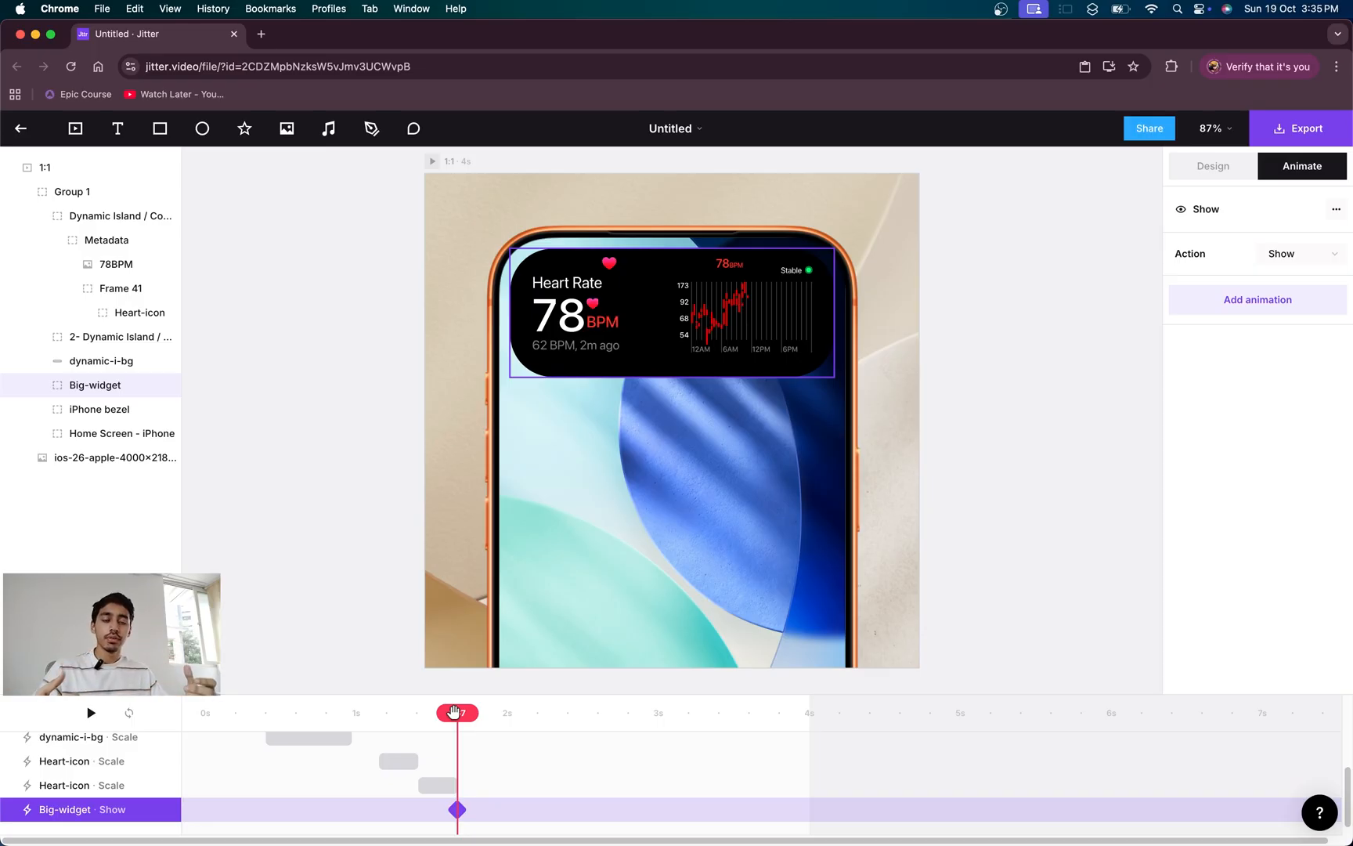
left_click_drag(459, 710, 474, 711)
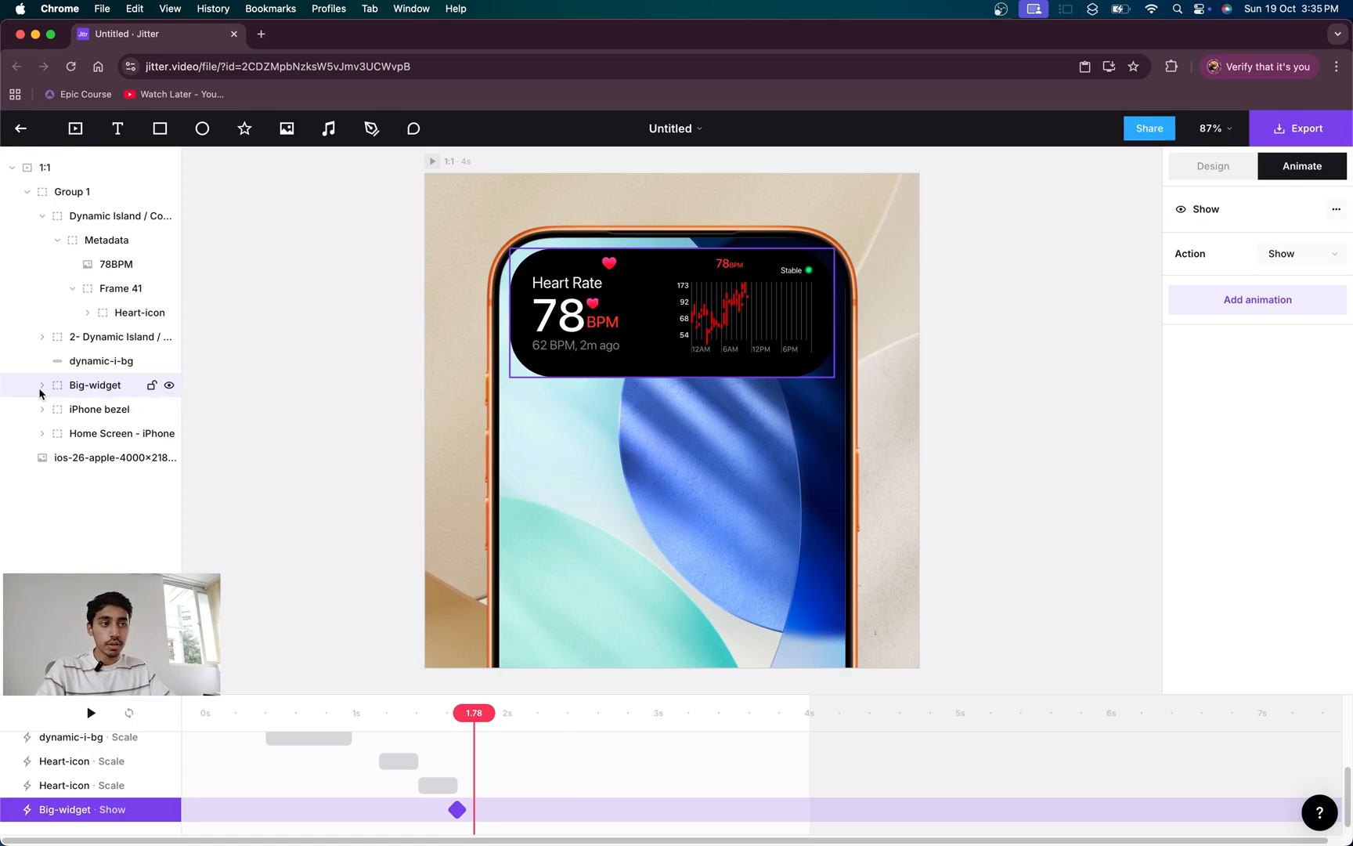
left_click(71, 391)
left_click(1287, 213)
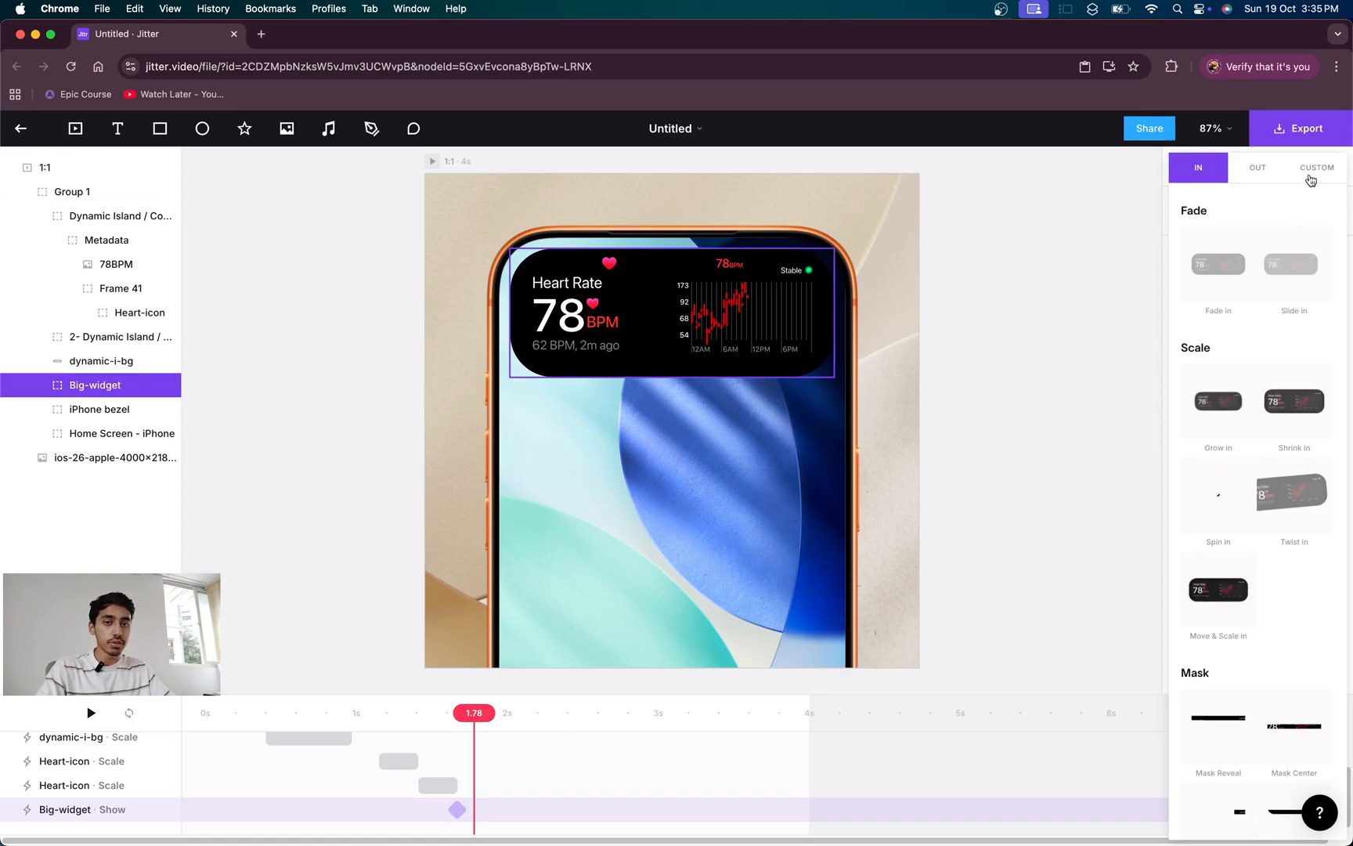
left_click(1313, 169)
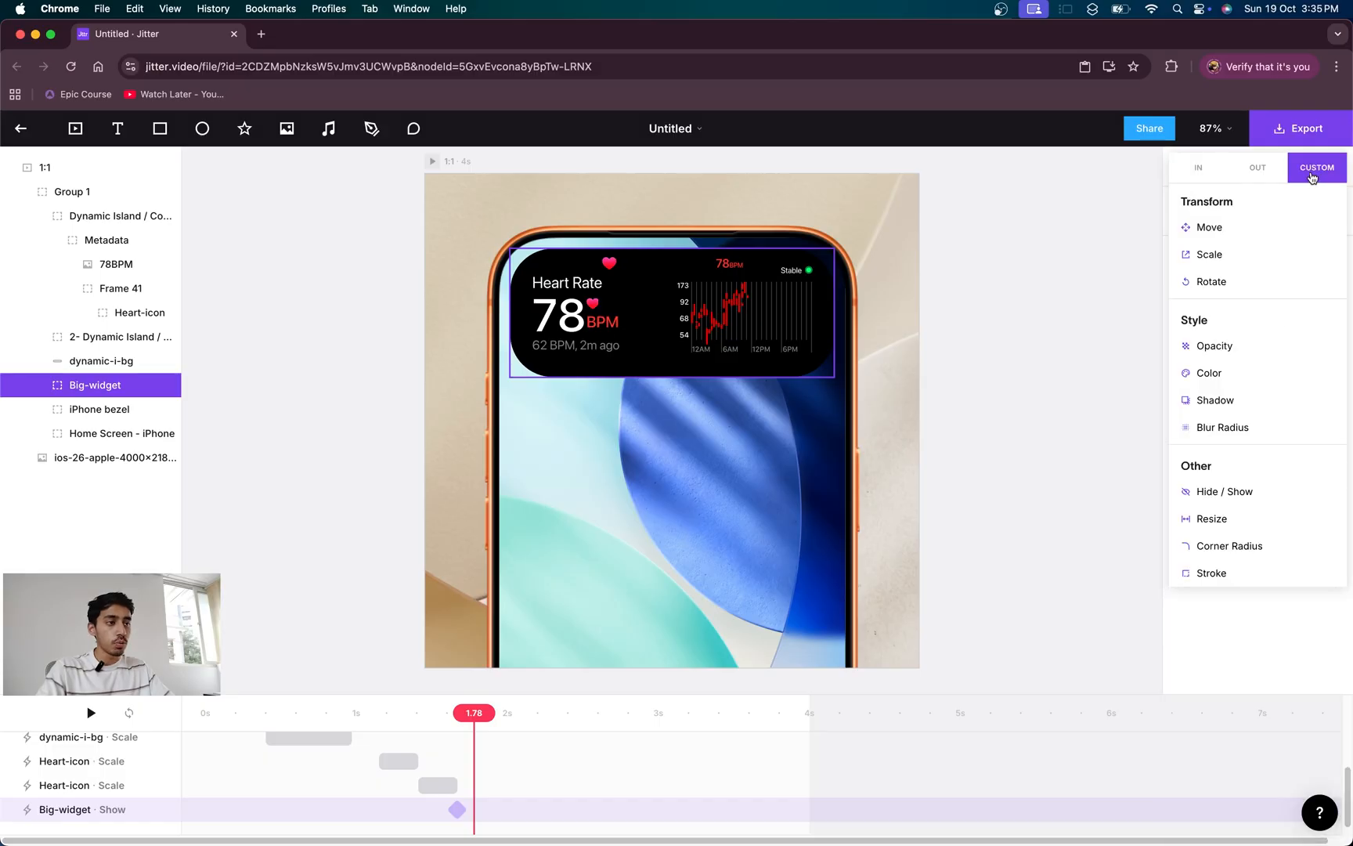
left_click(1264, 251)
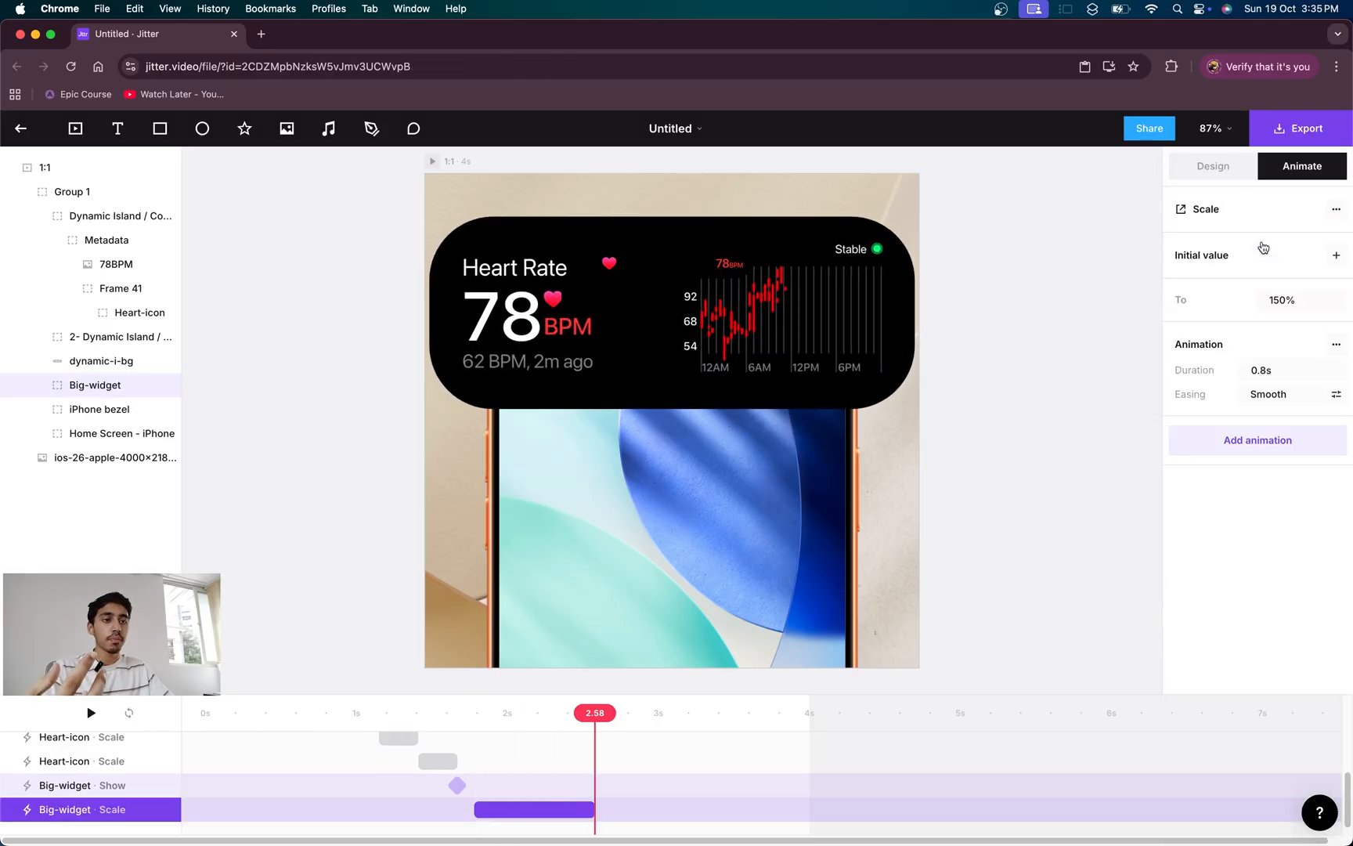
- Set the Big-widget Scale animation to grow from an initial value of 20% to 100%
left_click(1279, 298)
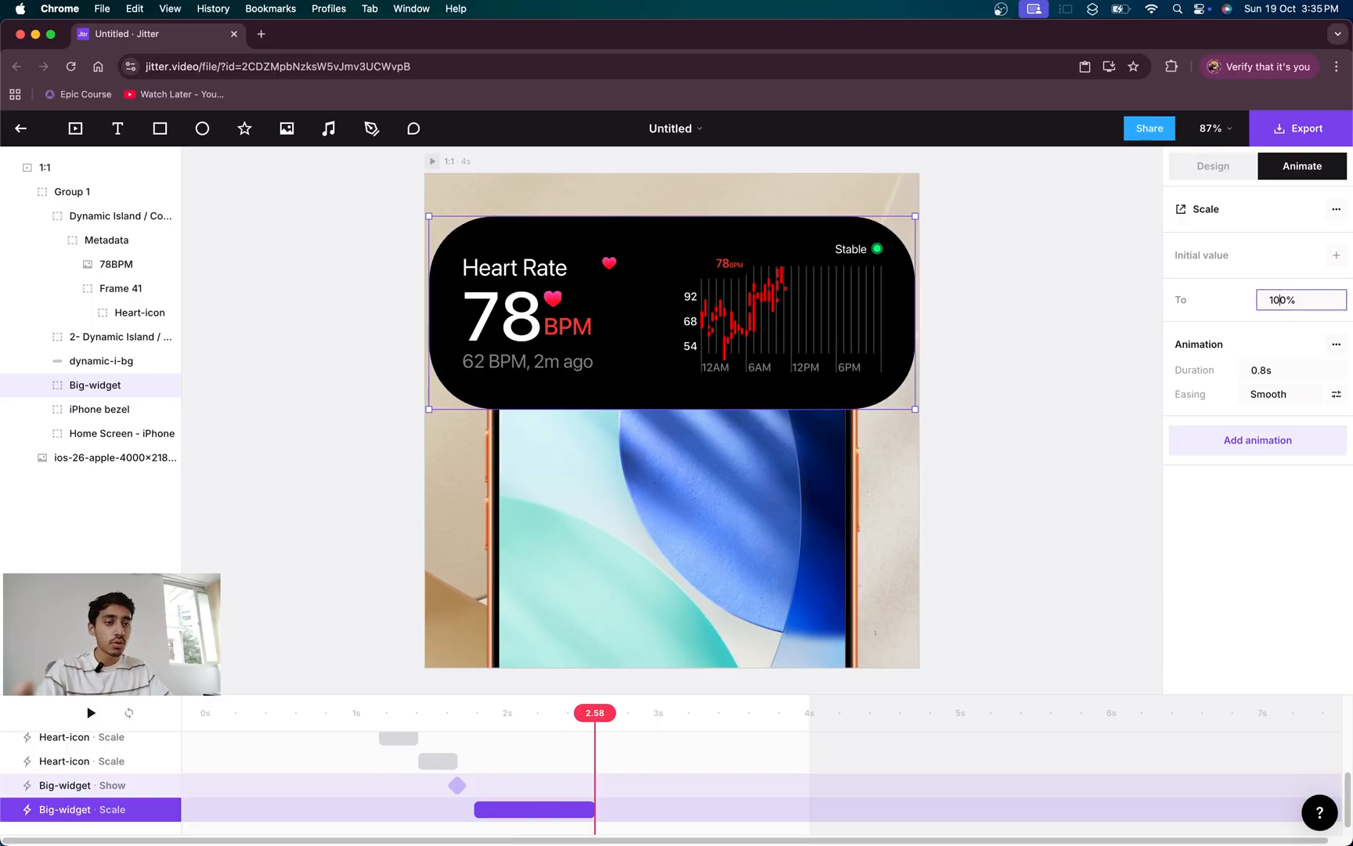
key("Return")
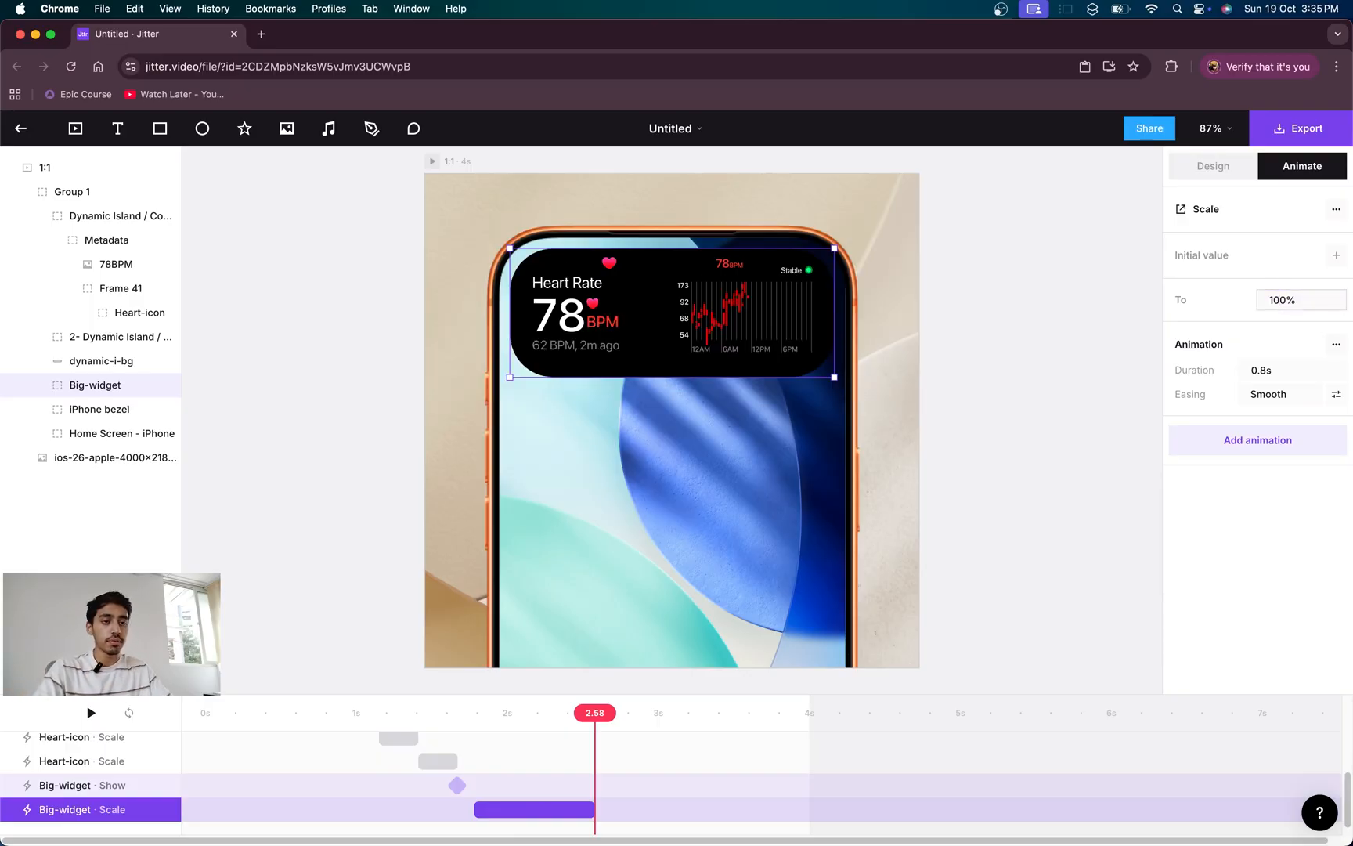
left_click(1336, 255)
left_click(1306, 279)
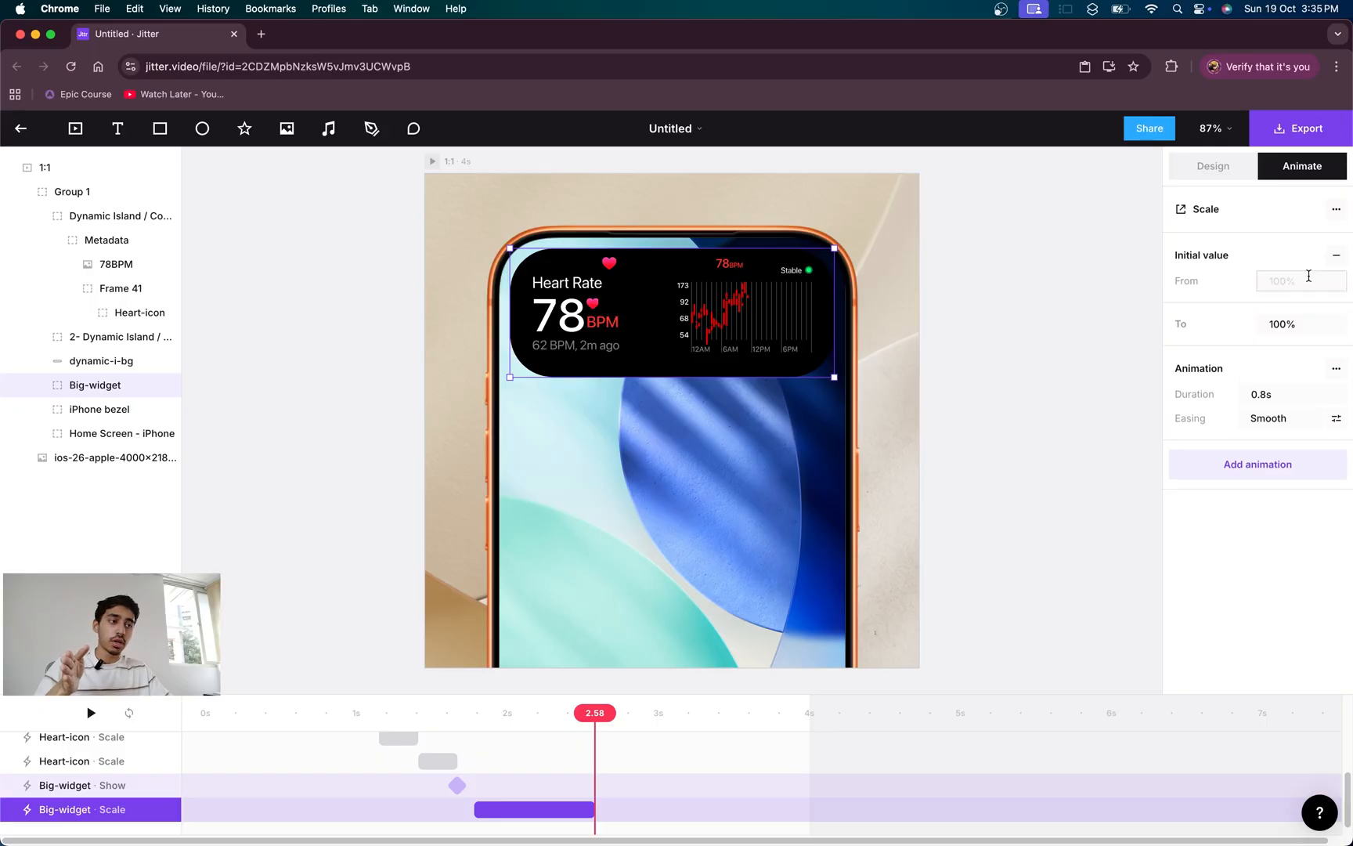
key("Return")
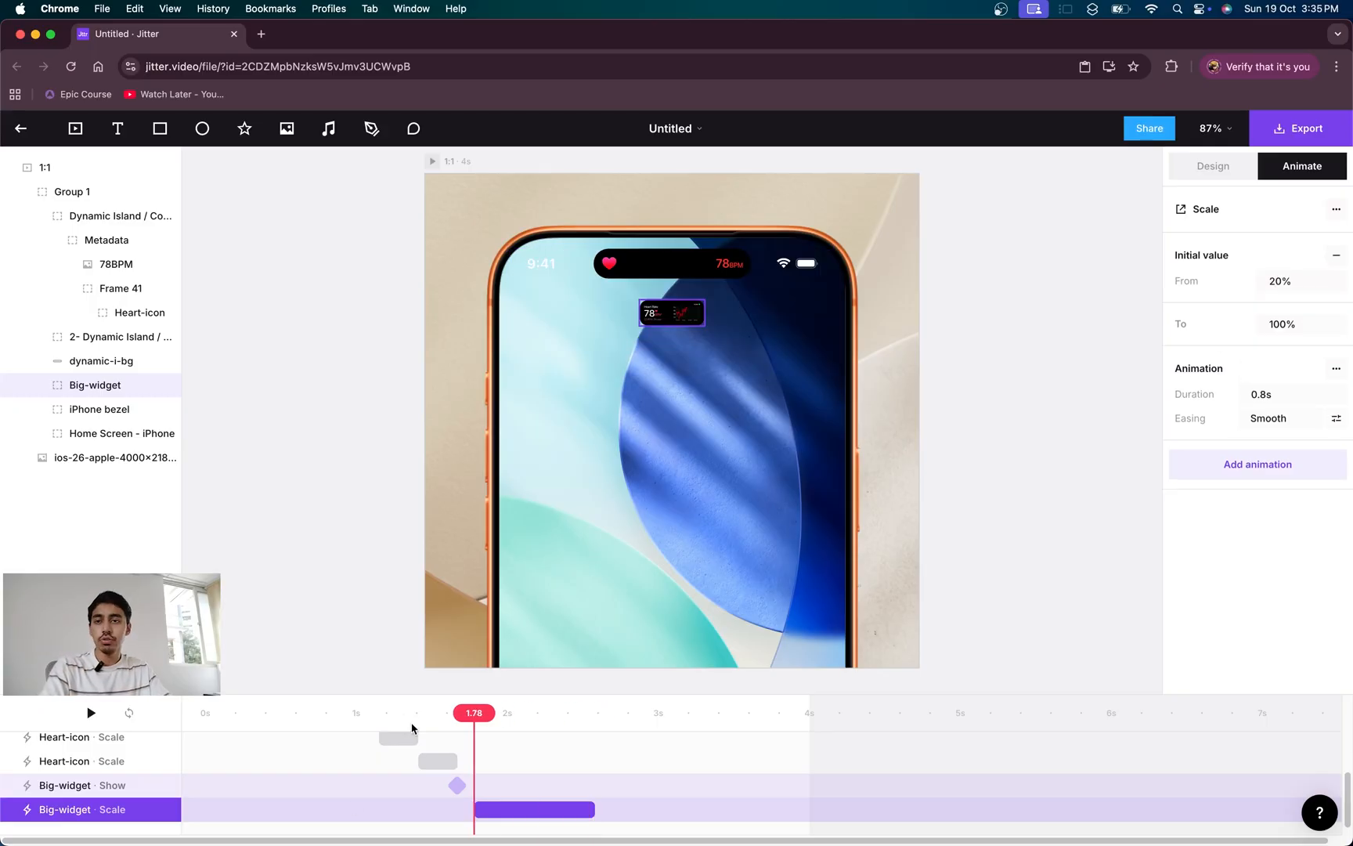
- Preview Big-widget's scale-up and add a Move animation to it, also starting at 1.78 s
left_click(436, 713)
mouse_move(447, 712)
left_mouse_down()
mouse_move(620, 713)
mouse_move(474, 712)
left_mouse_up()
left_click_drag(558, 709, 485, 709)
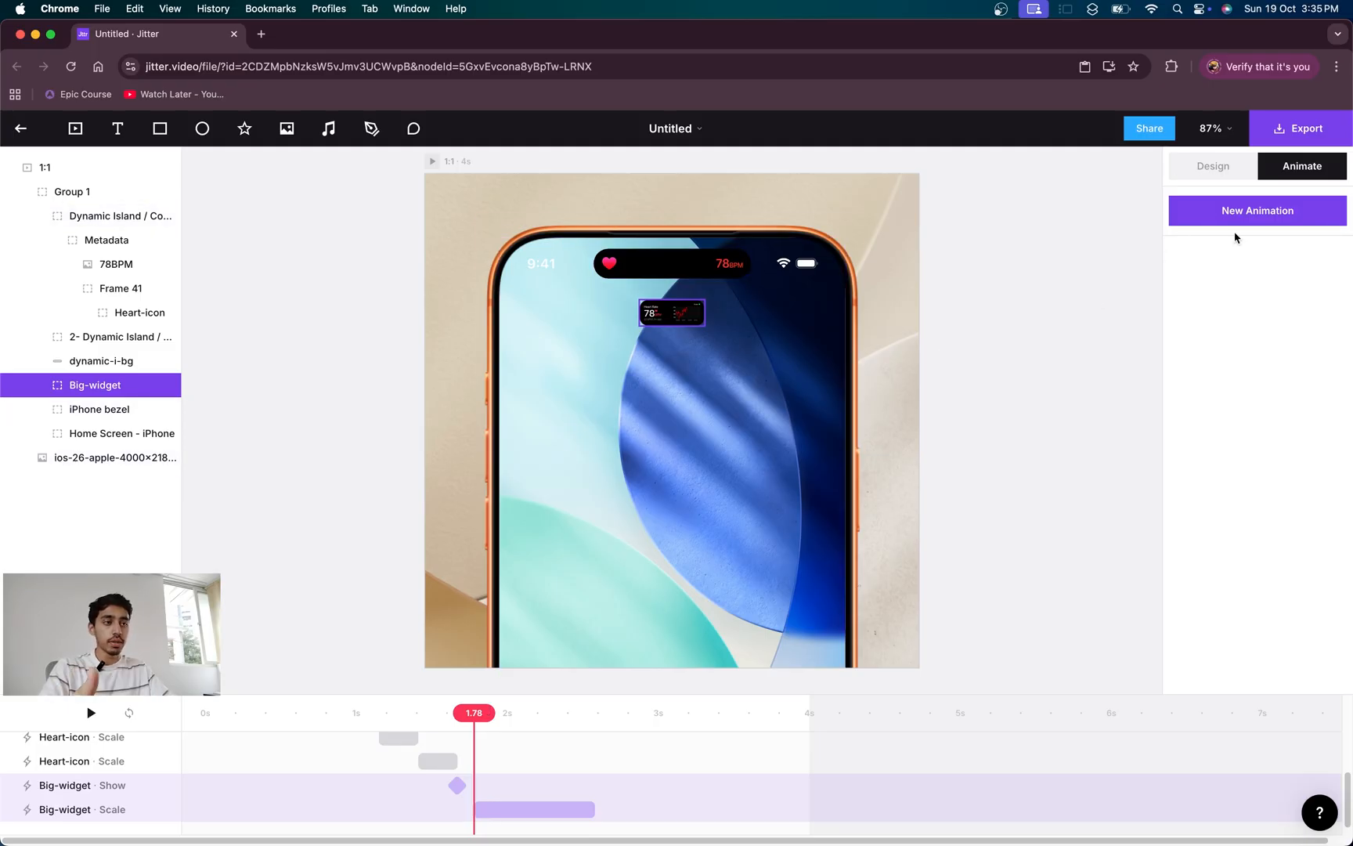
left_click(1253, 223)
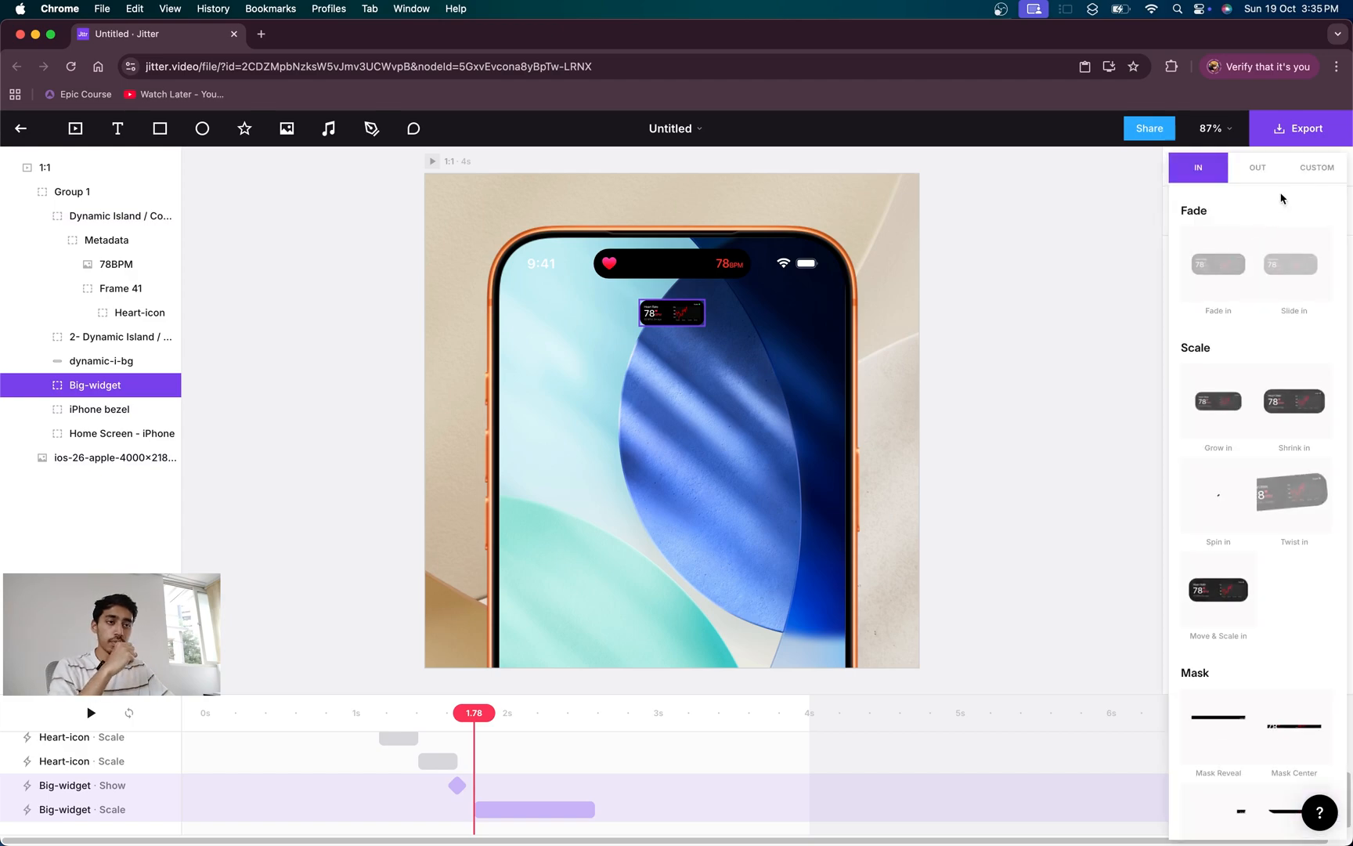
left_click(1316, 167)
left_click(1250, 225)
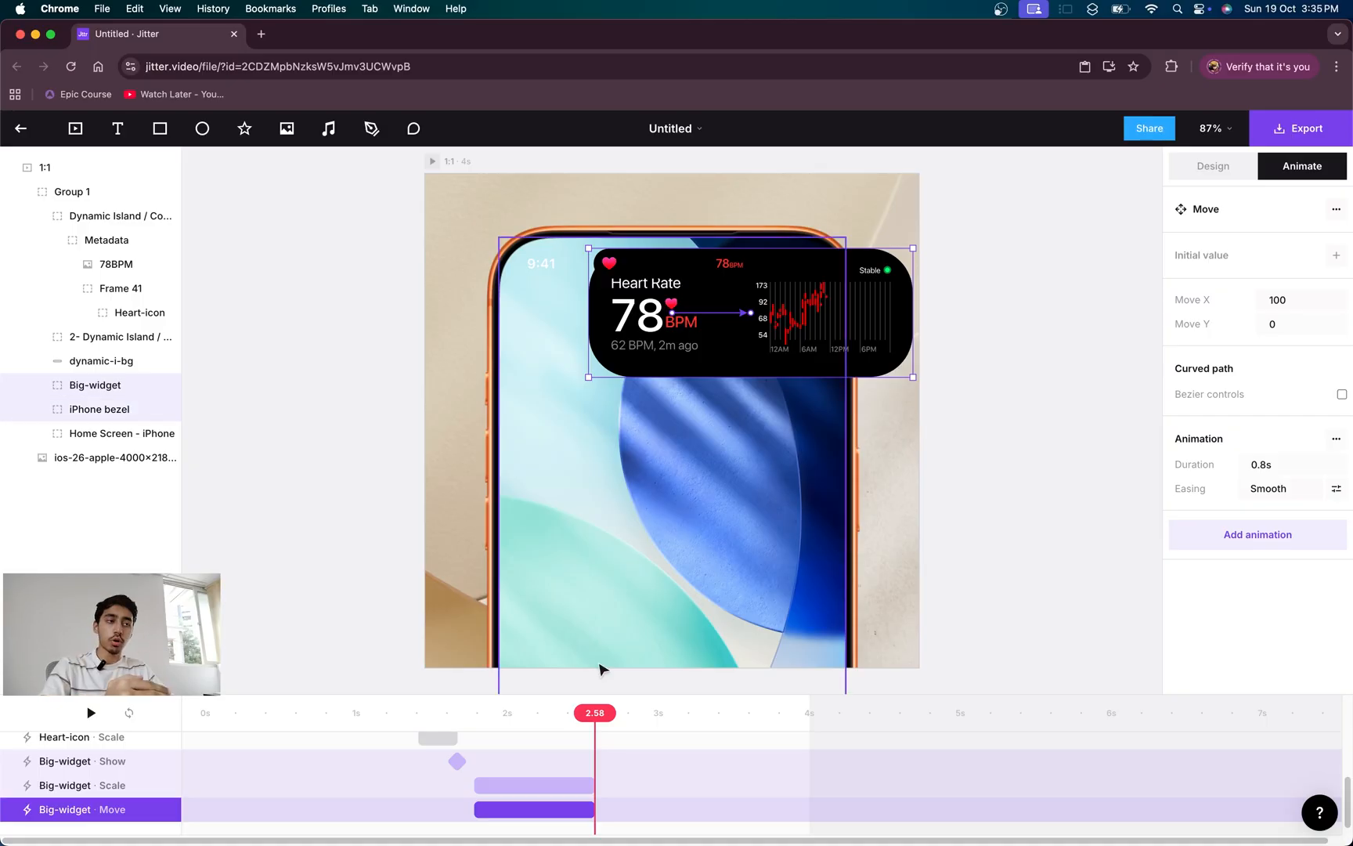
left_click_drag(595, 712, 480, 712)
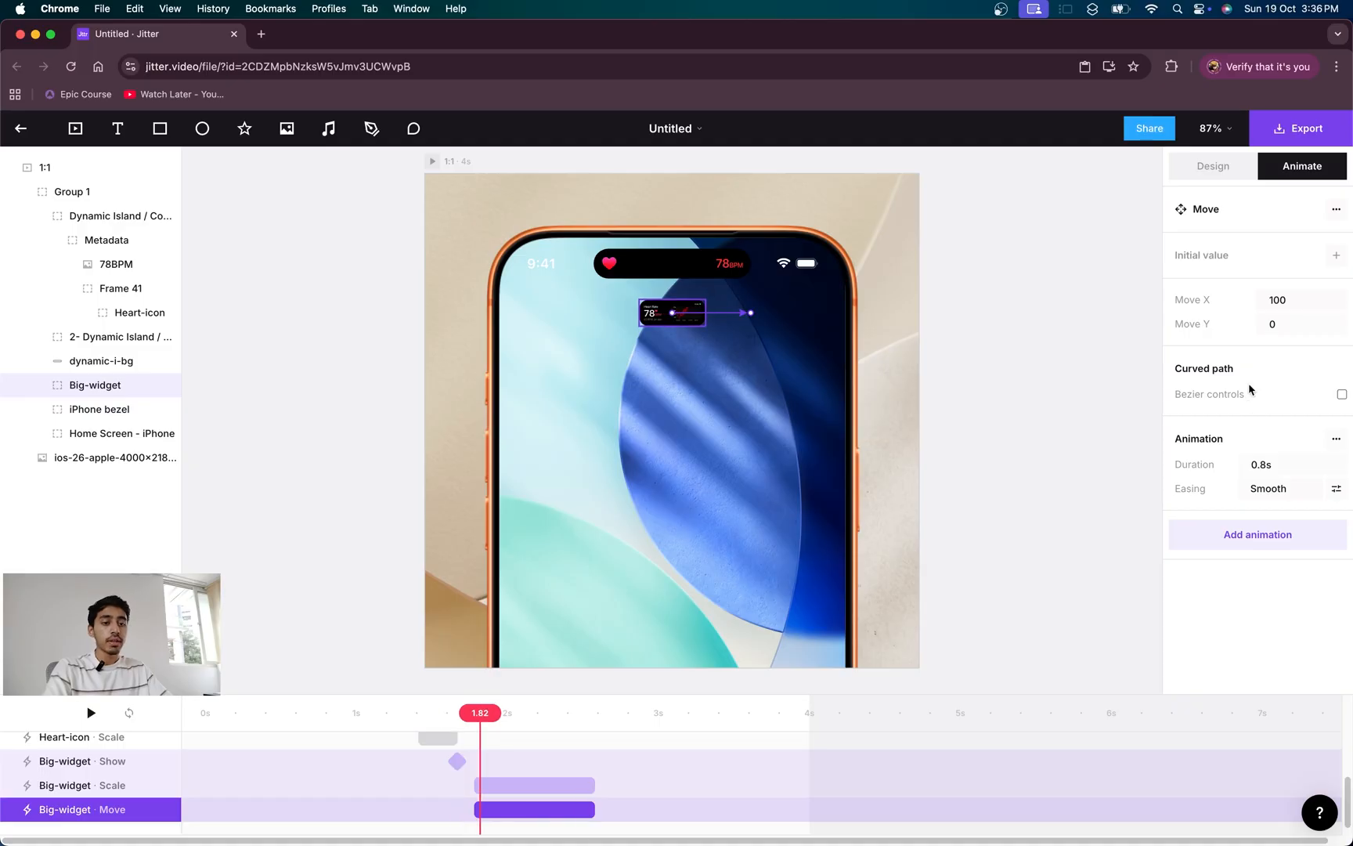
- Set the Big-widget Move animation's destination X to 0 and its initial Y to -40
left_click(1294, 302)
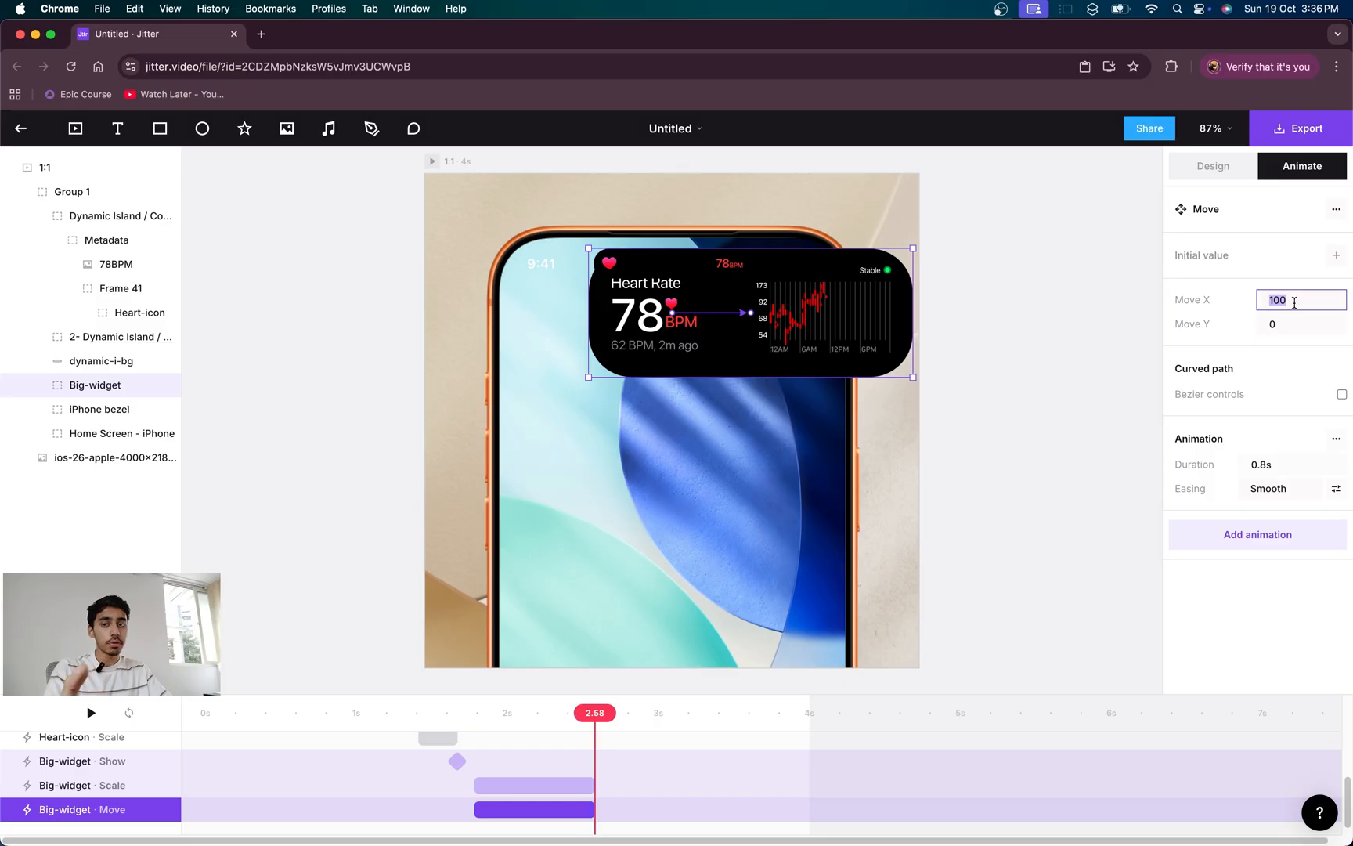
type("0")
key("Return")
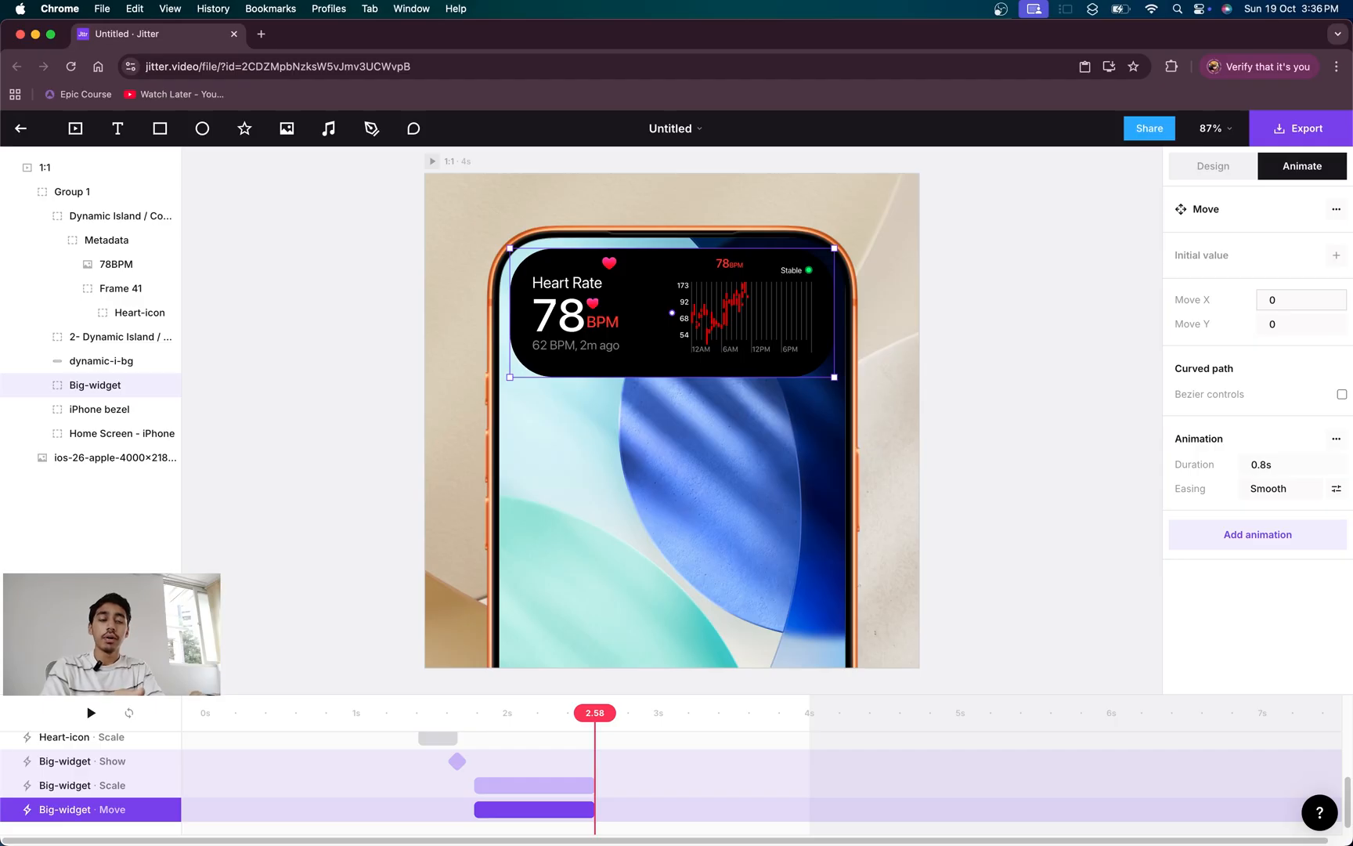
left_click(1336, 255)
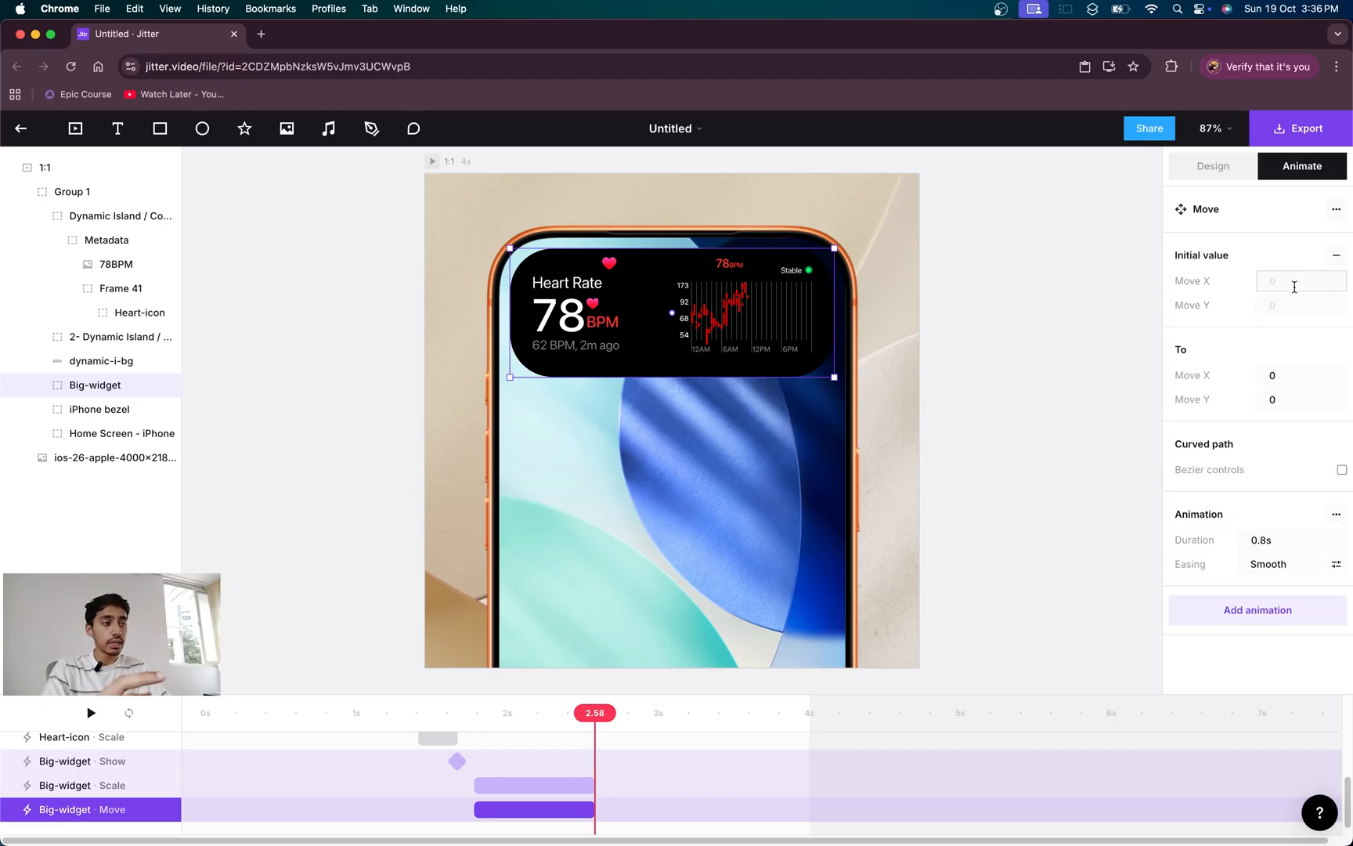
left_click(1296, 298)
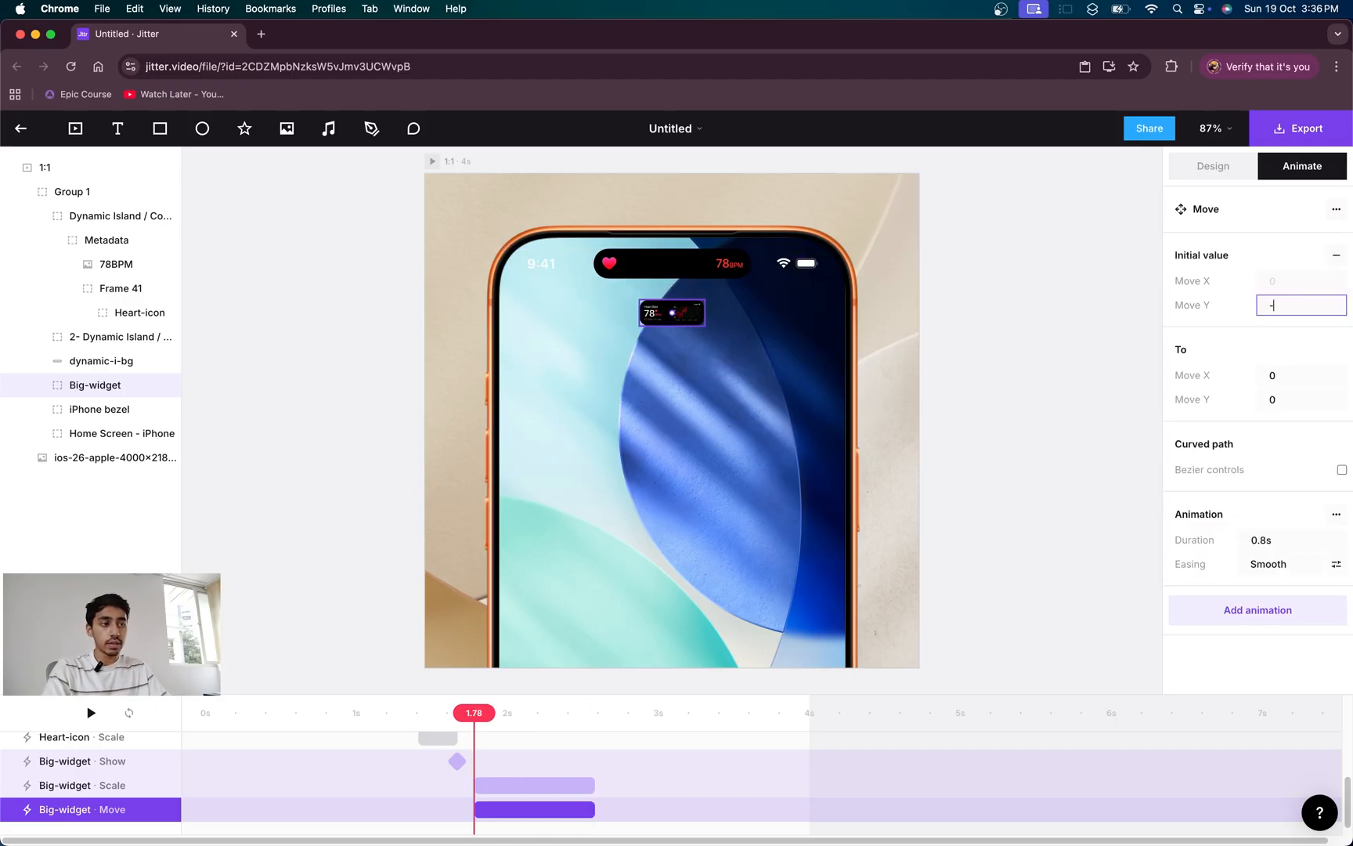
key("Return")
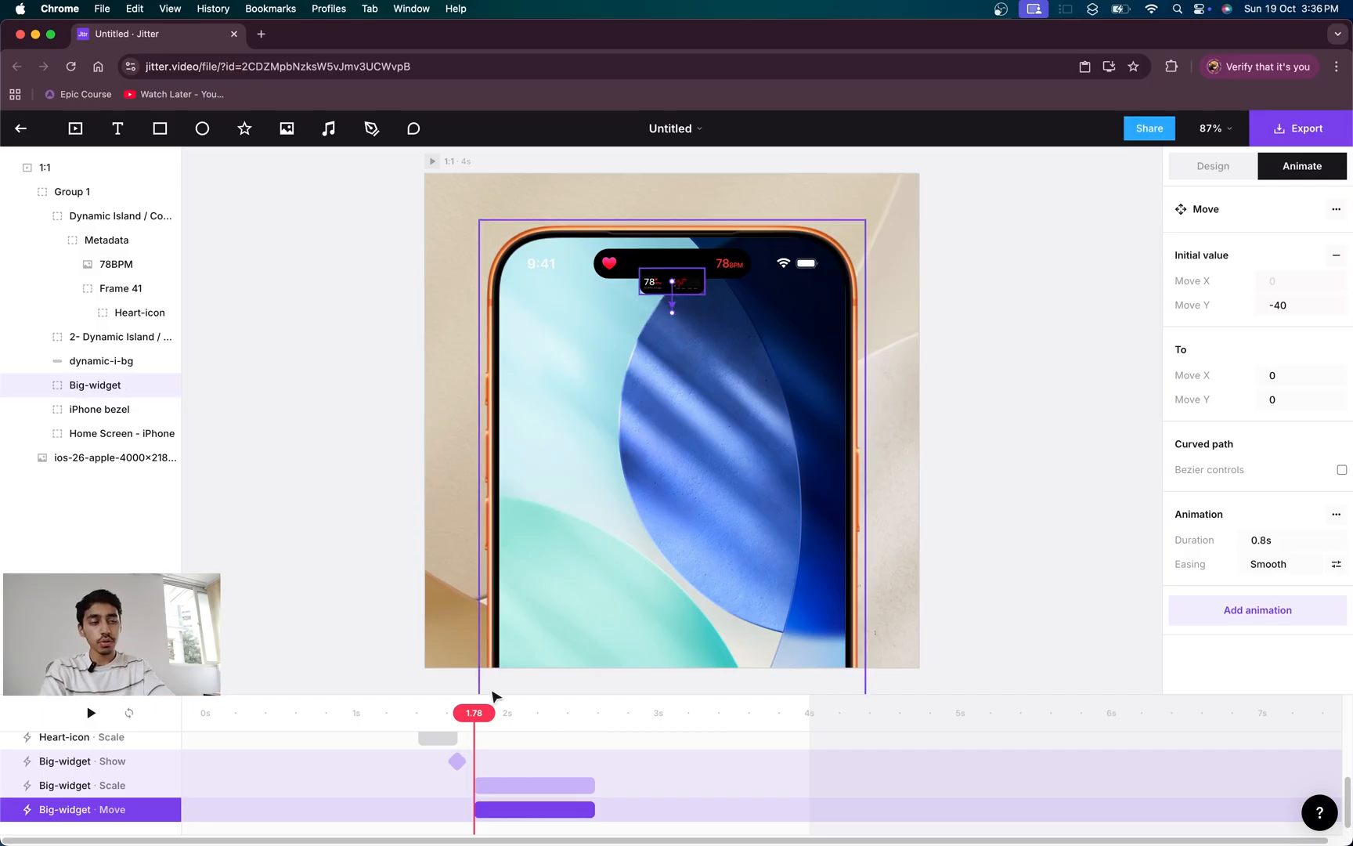
mouse_move(471, 713)
left_mouse_down()
mouse_move(544, 714)
mouse_move(469, 715)
left_mouse_up()
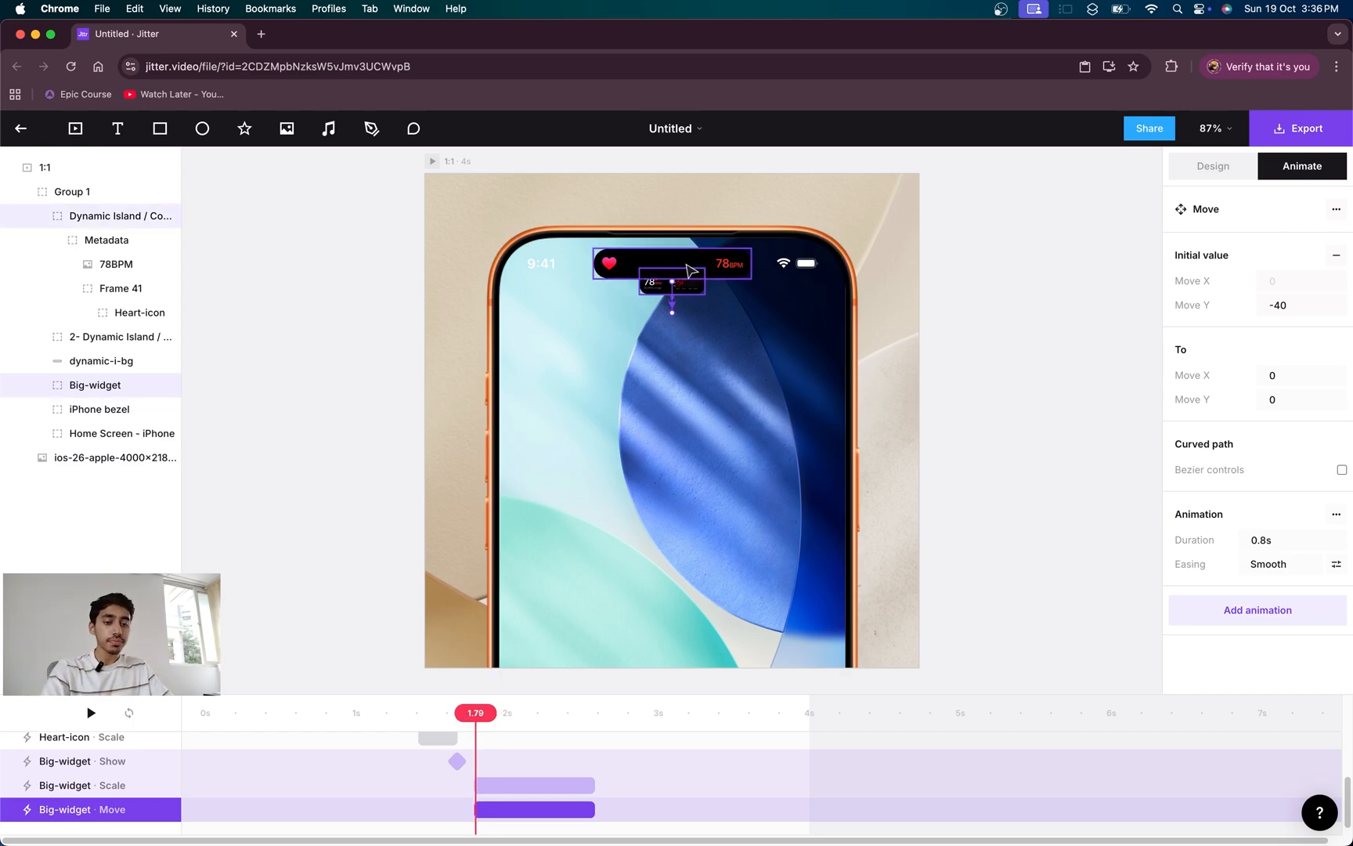
- Raise the starting point of Big-widget's motion path to the centre of the Dynamic Island
scroll(683, 299, "up", 1)
scroll(664, 274, "up", 5)
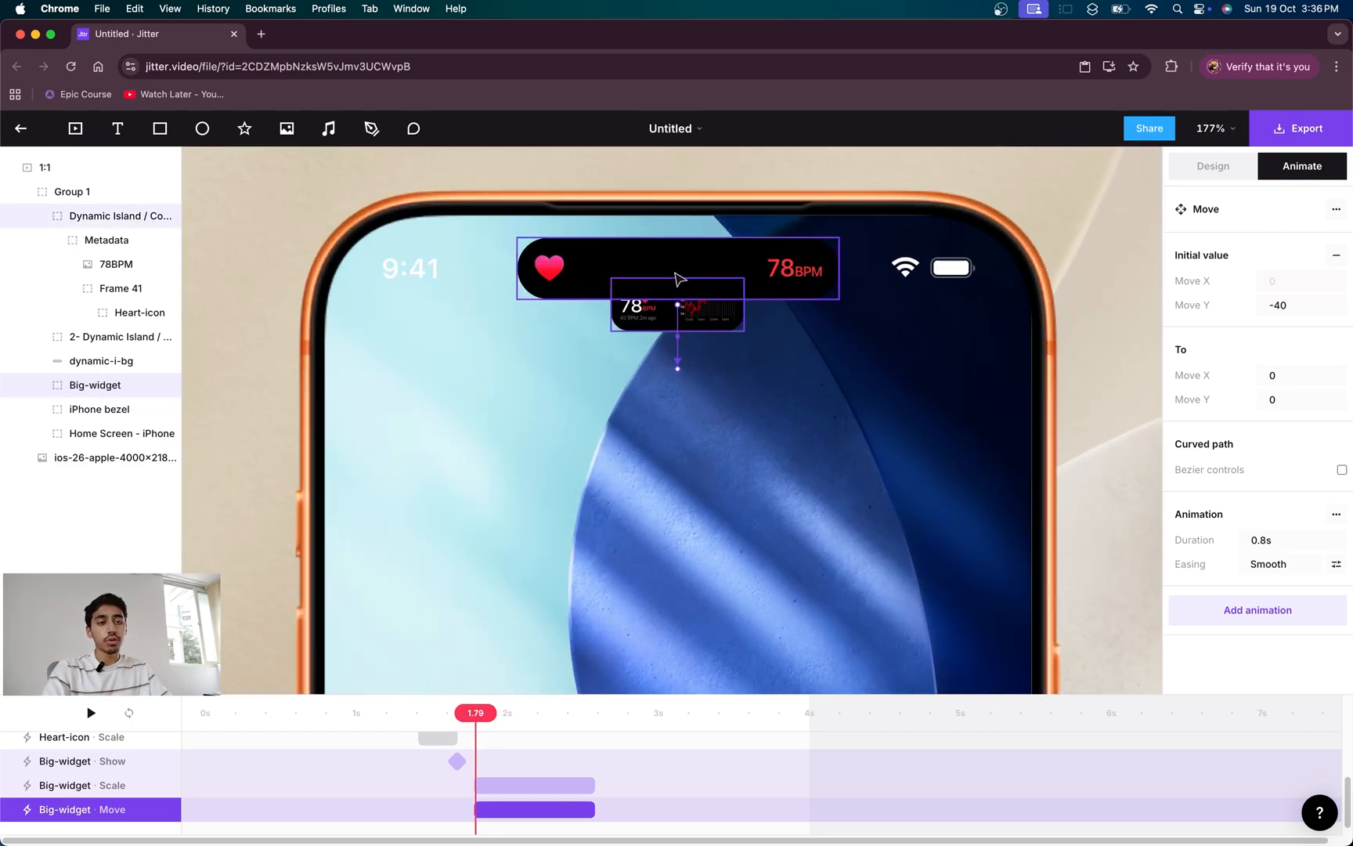
left_click(678, 305)
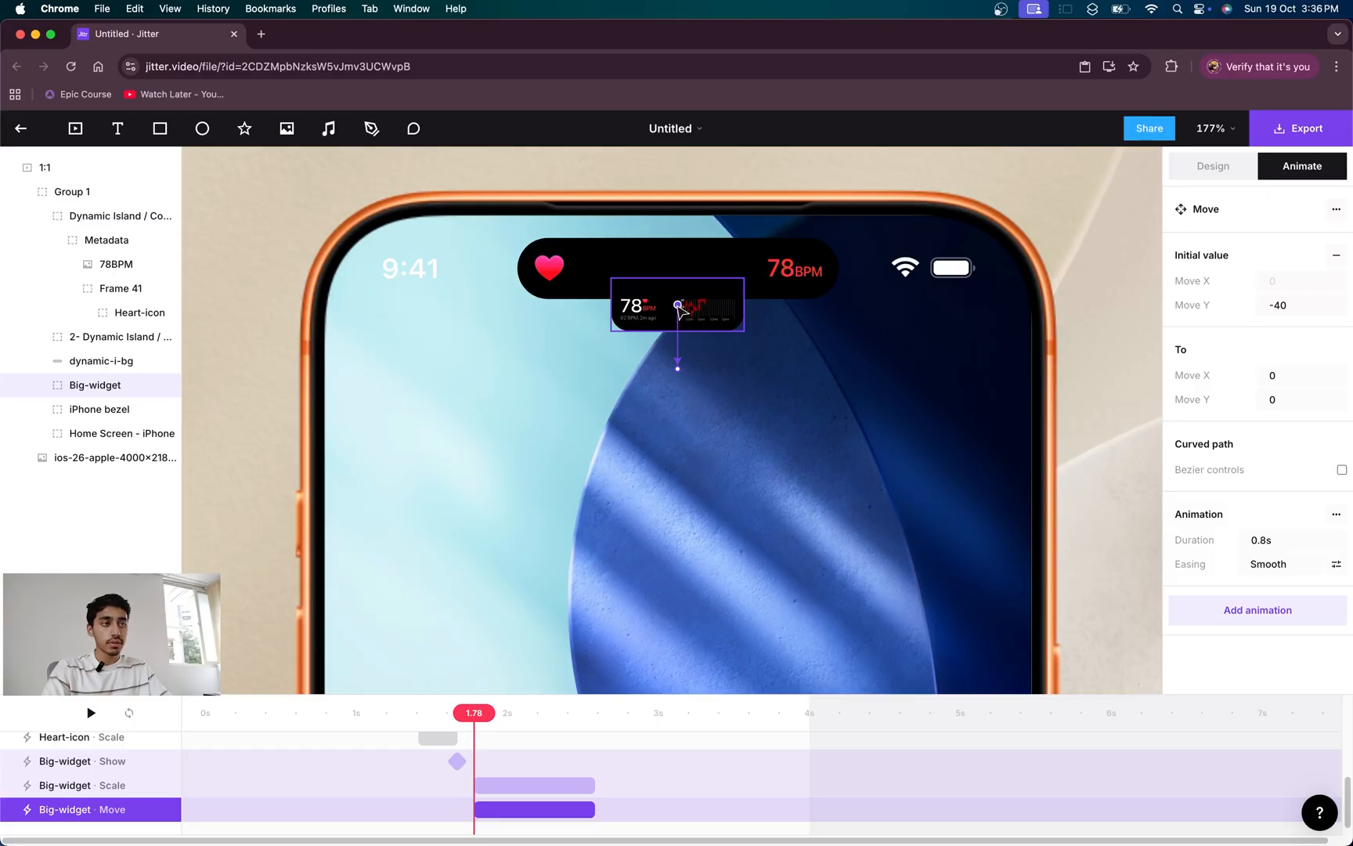
left_click_drag(678, 306, 677, 269)
- Play back and scrub through Big-widget's expansion to check how it grows out of the Dynamic Island
scroll(680, 392, "down", 4)
left_click(437, 712)
key("space")
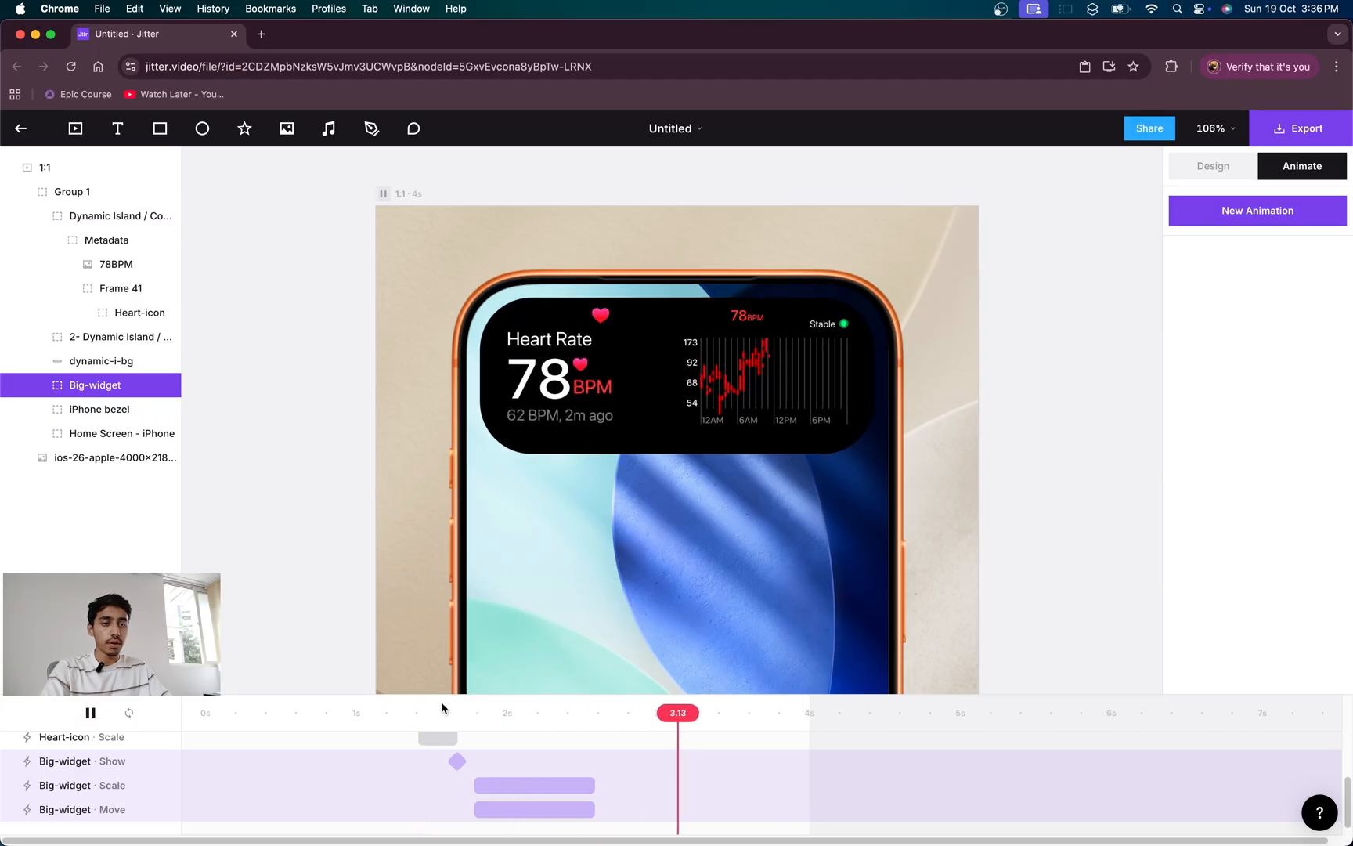
left_click(444, 711)
left_click_drag(447, 711, 525, 696)
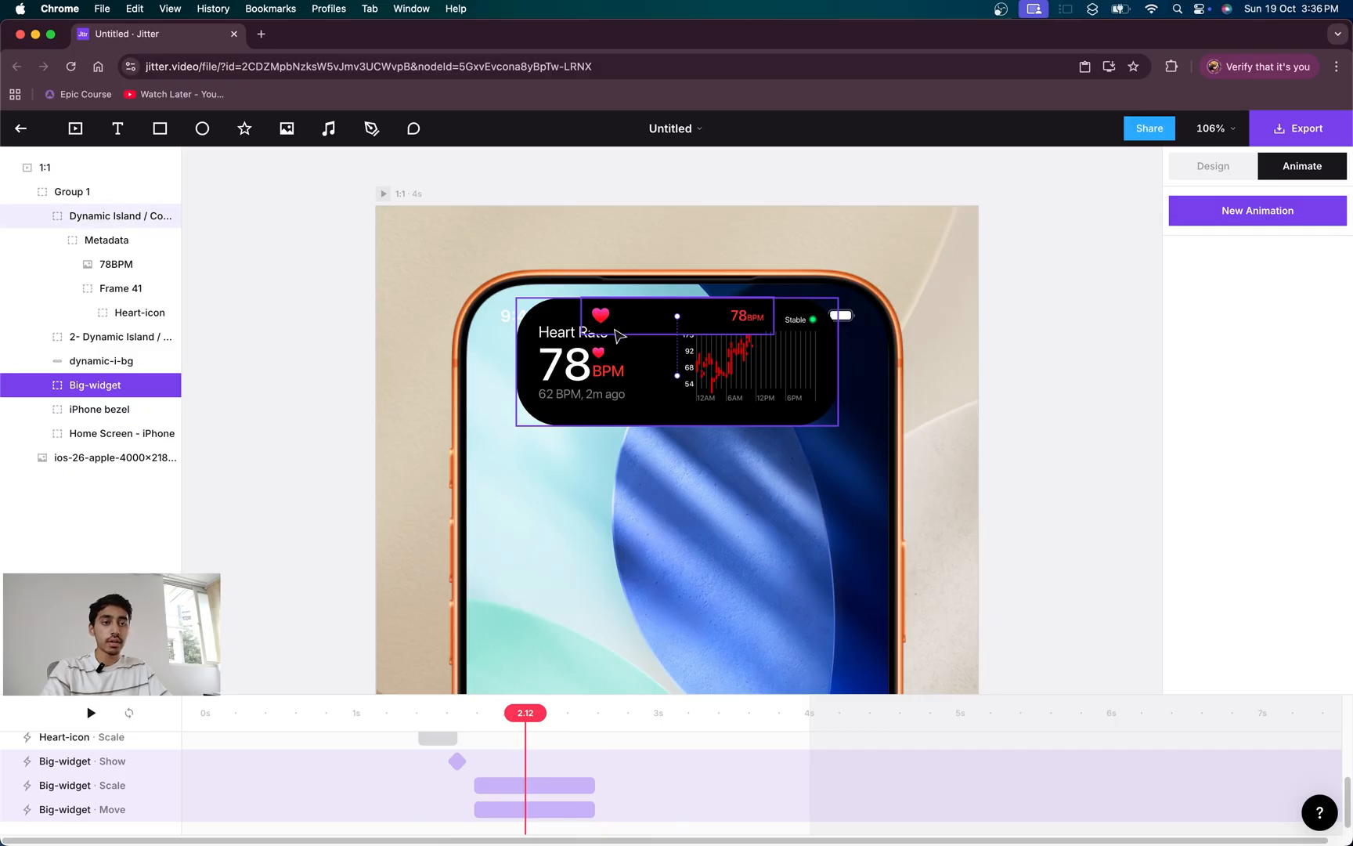
- Add a Blur & Slide out animation to the Dynamic Island compact group with its direction set to down
left_click(84, 220)
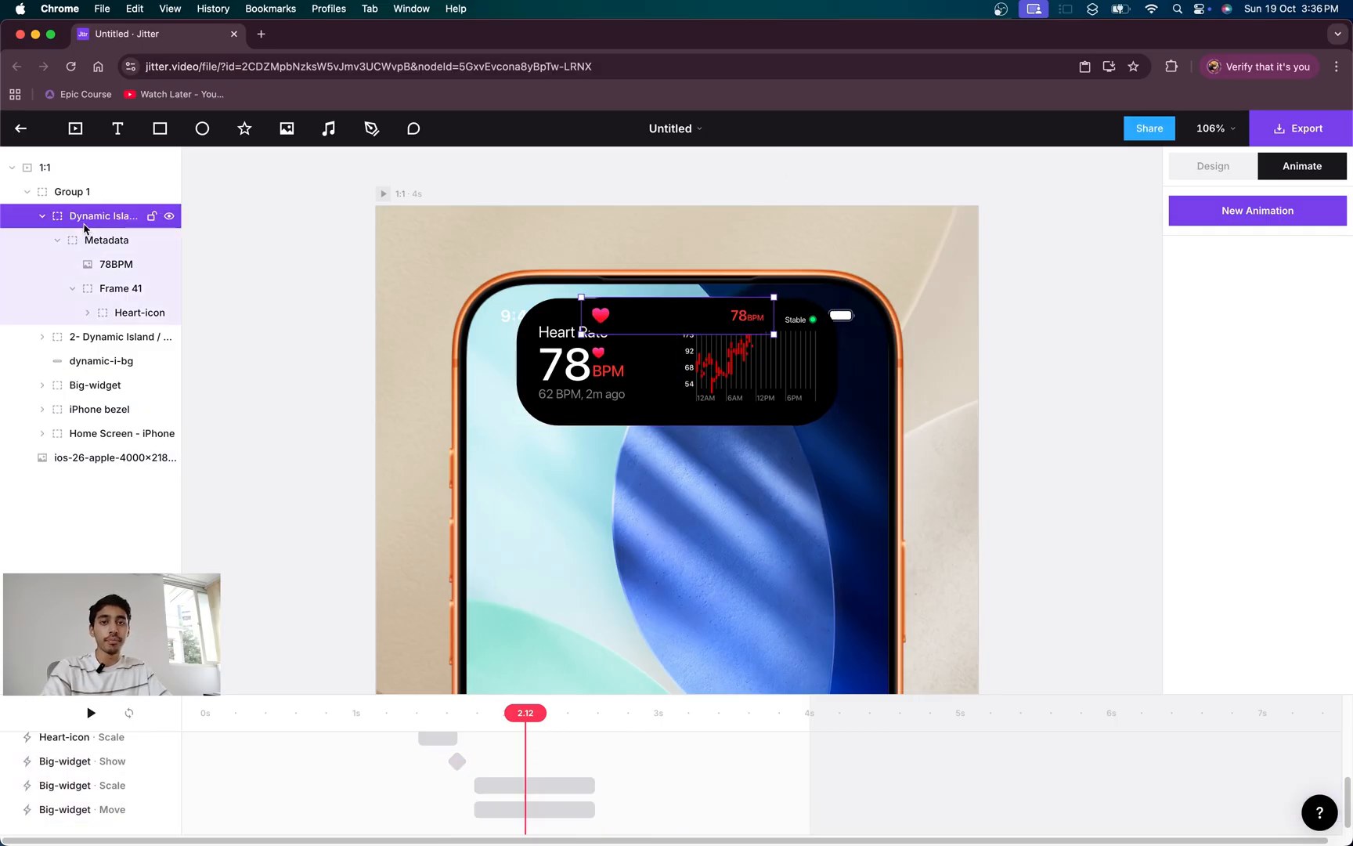
left_click(1191, 213)
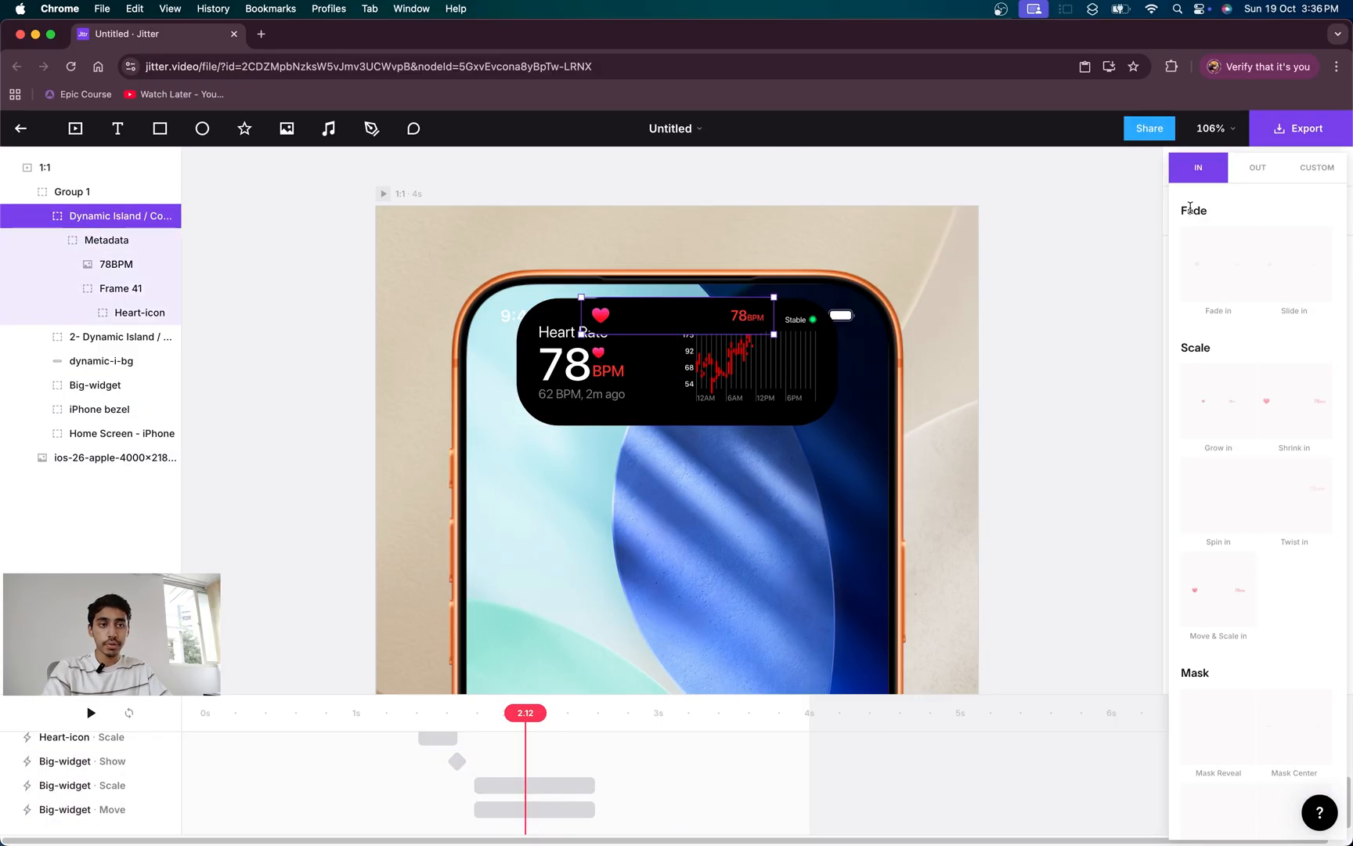
left_click(1268, 173)
scroll(1284, 313, "down", 5)
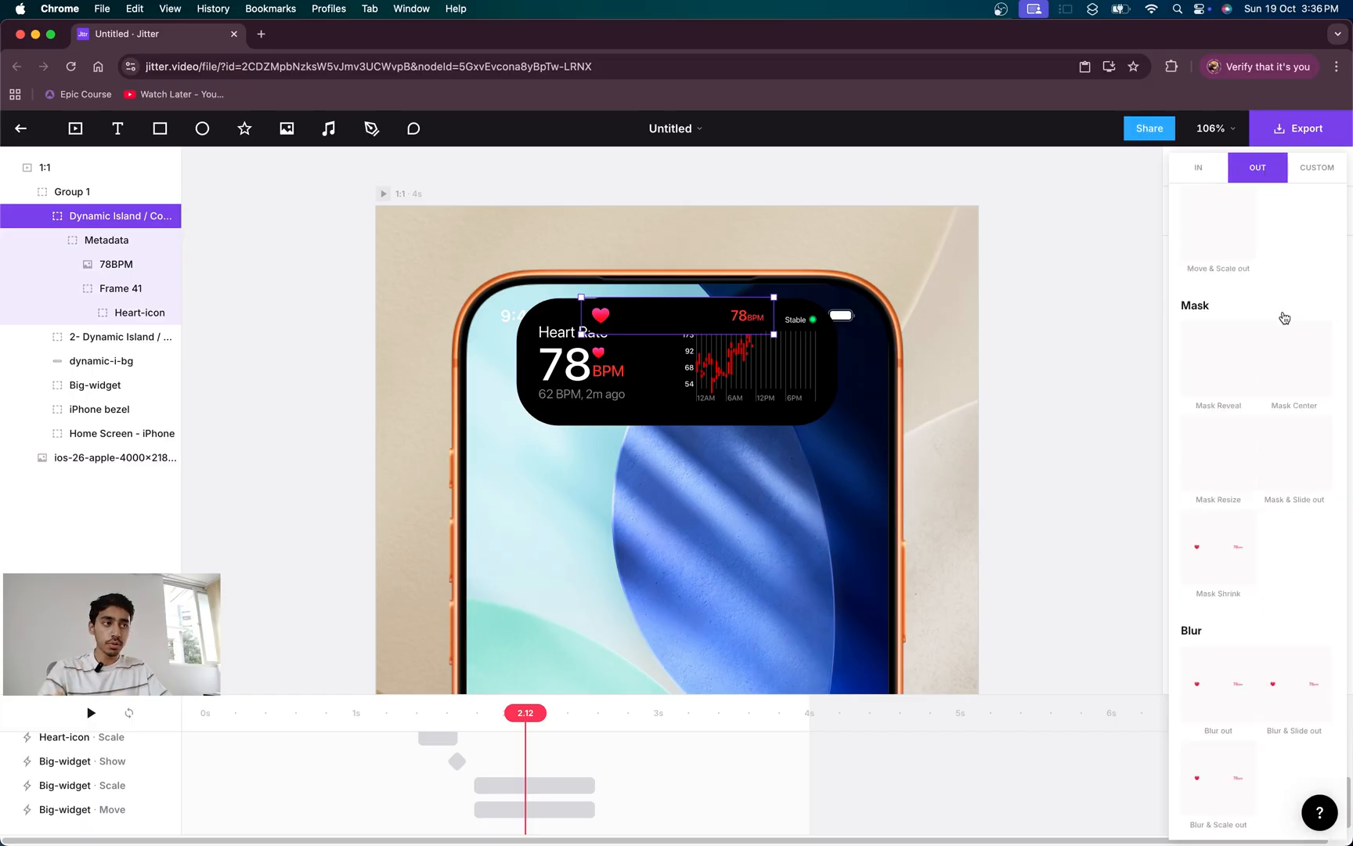
left_click(1303, 704)
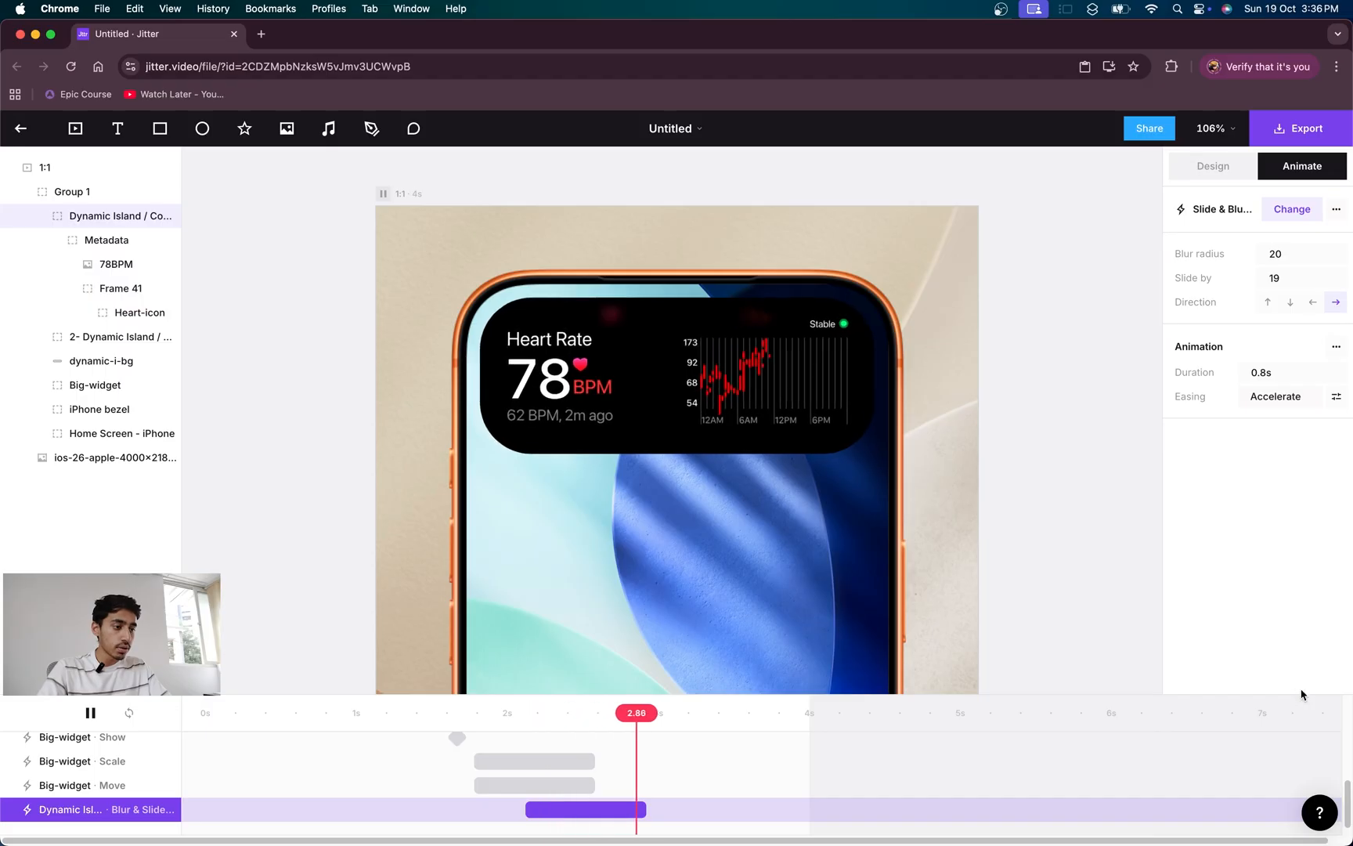
left_click(1289, 302)
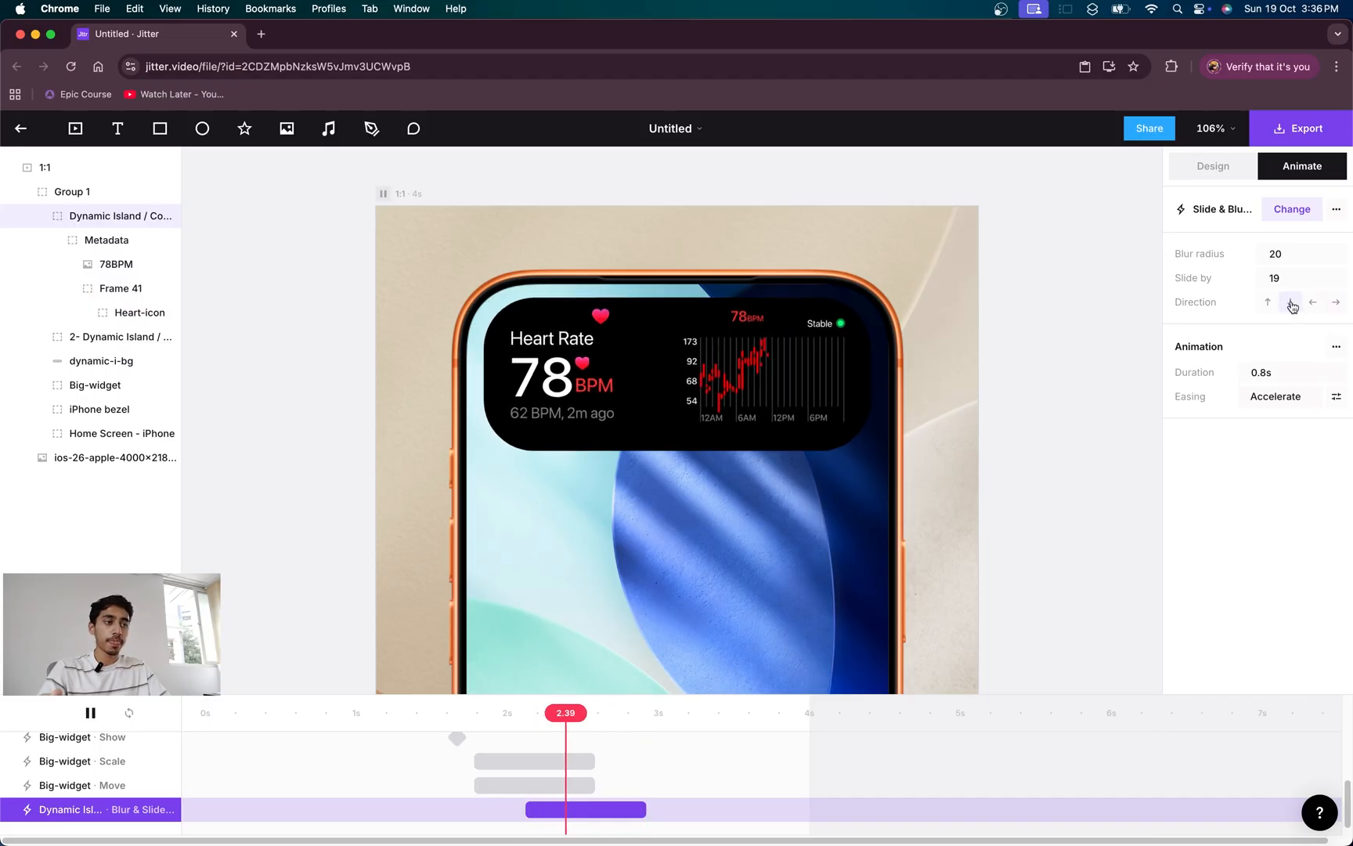
- Move the Dynamic Island's Blur & Slide out to start with Big-widget's Scale at 1.78 s and shorten it to 0.38 s
left_click_drag(607, 815, 548, 815)
left_click_drag(601, 703, 424, 713)
key("space")
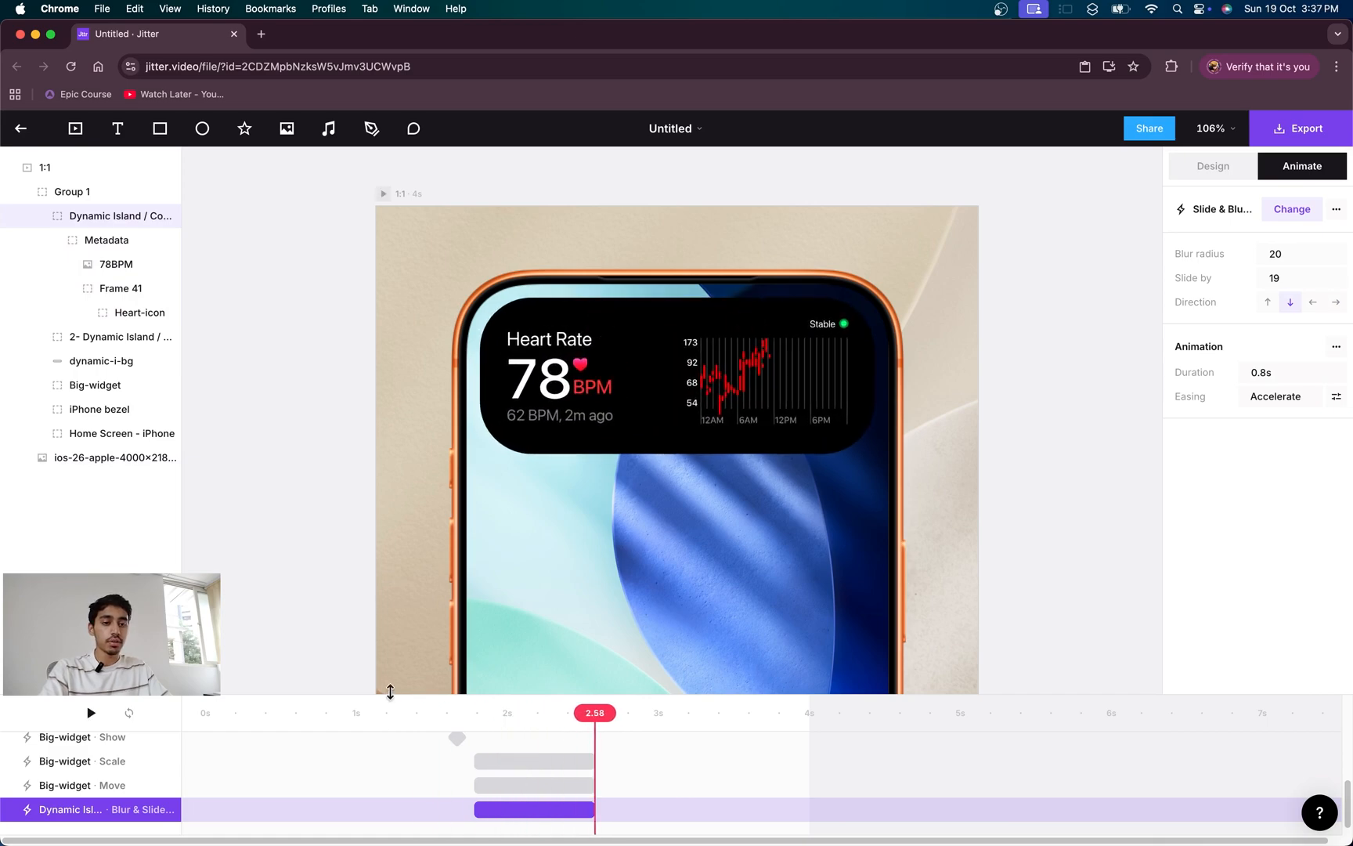
left_click_drag(589, 807, 531, 808)
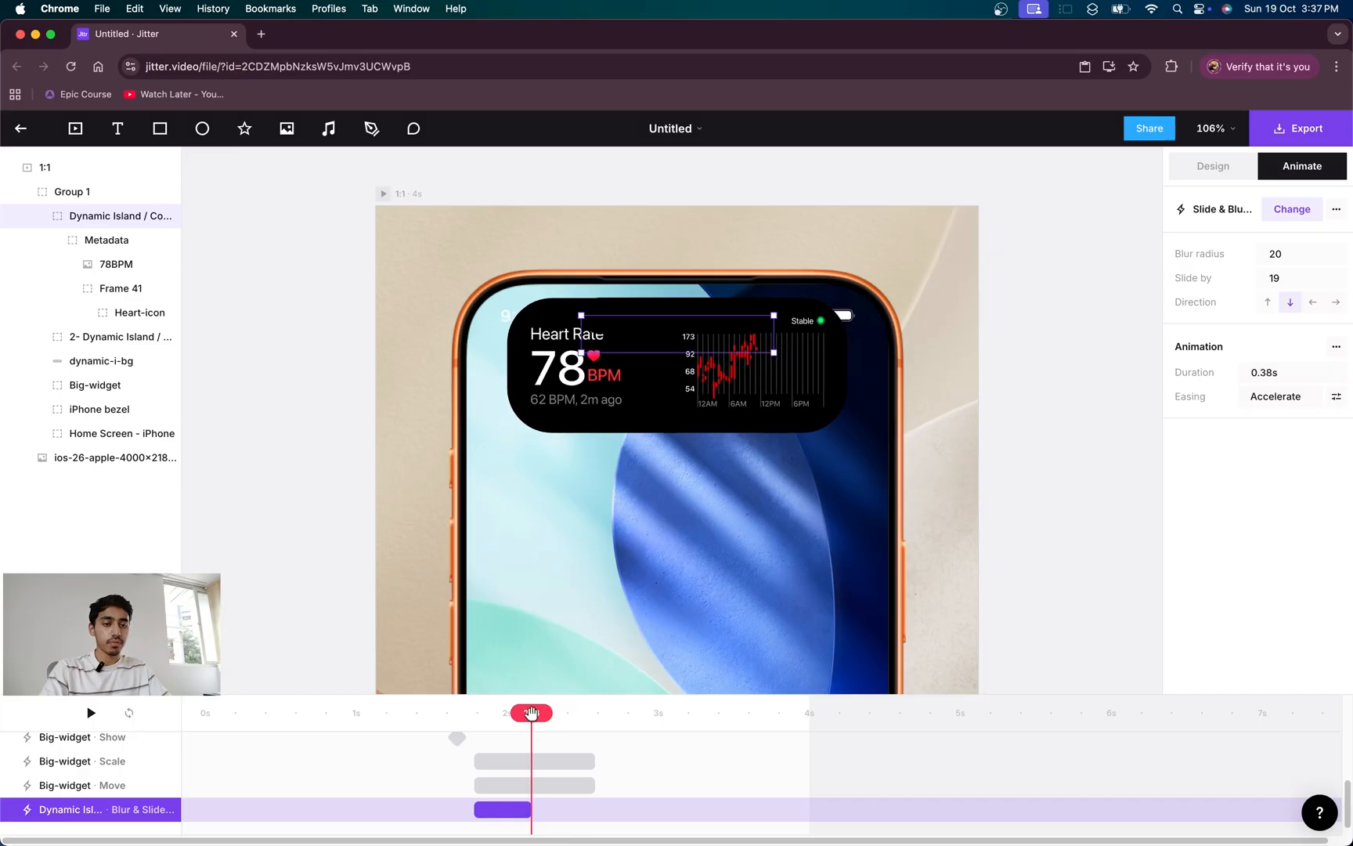
- Play back the transition from the Dynamic Island to Big-widget and look over the animation tracks in the timeline
left_click_drag(531, 712, 401, 712)
key("space")
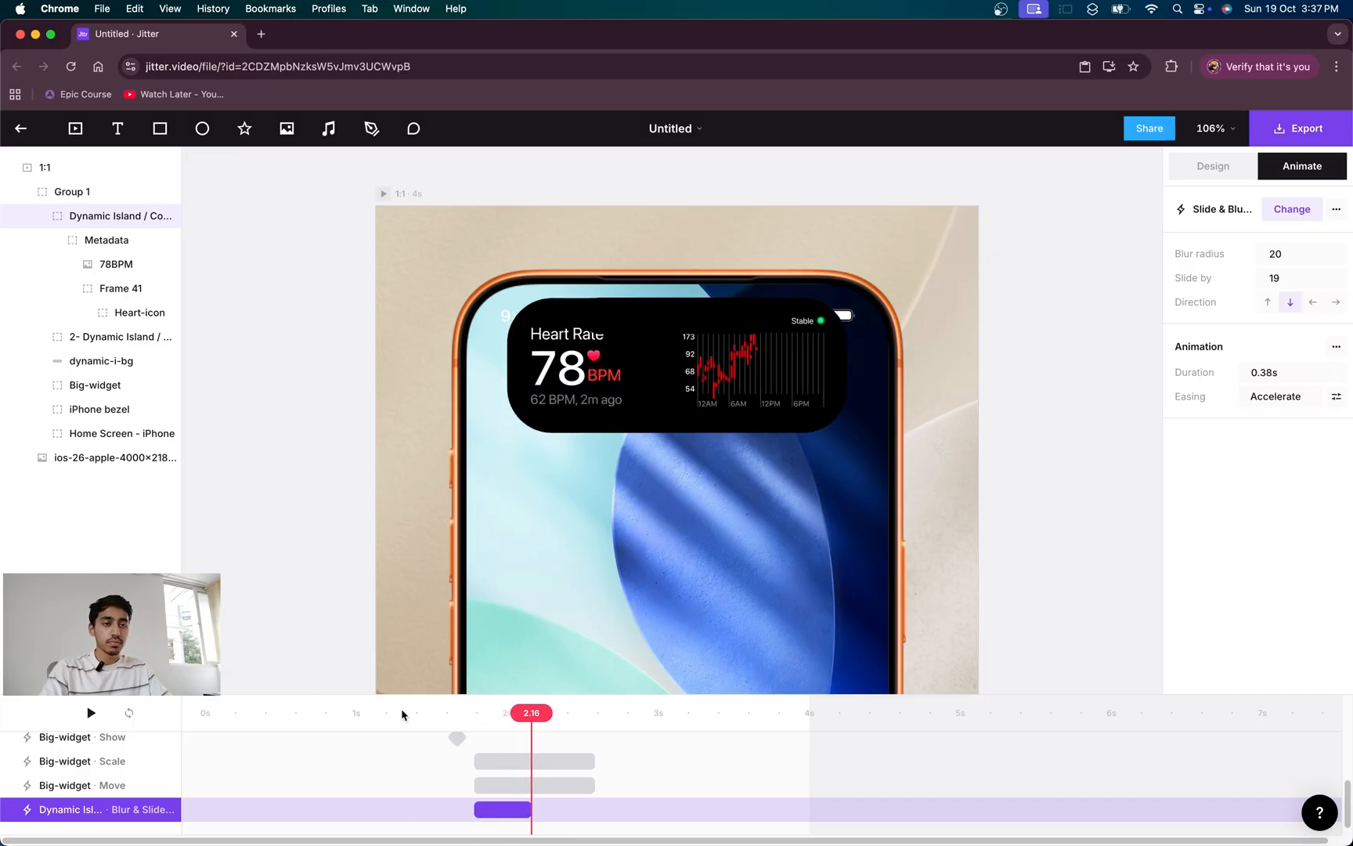
left_click_drag(485, 714, 406, 712)
key("space")
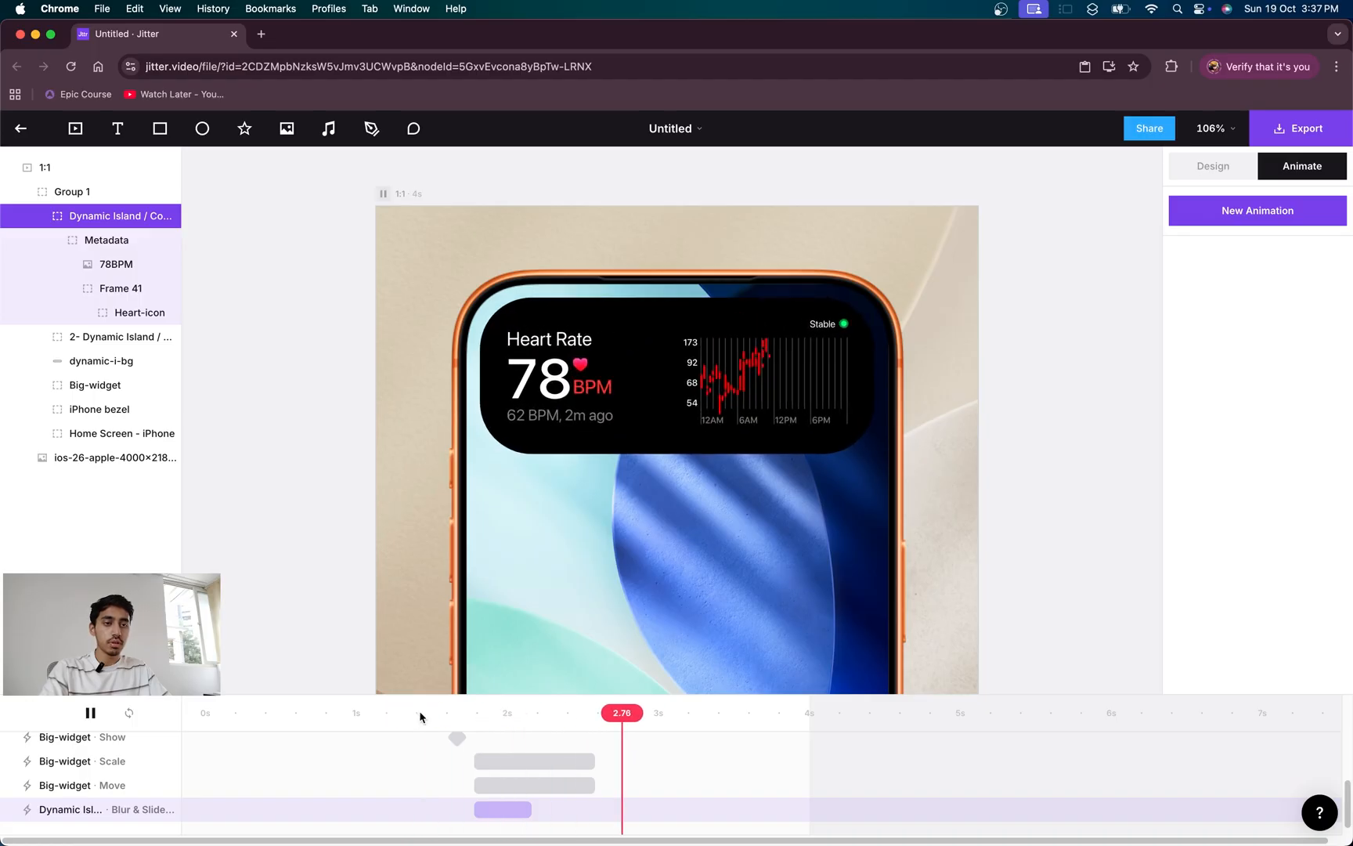
key("space")
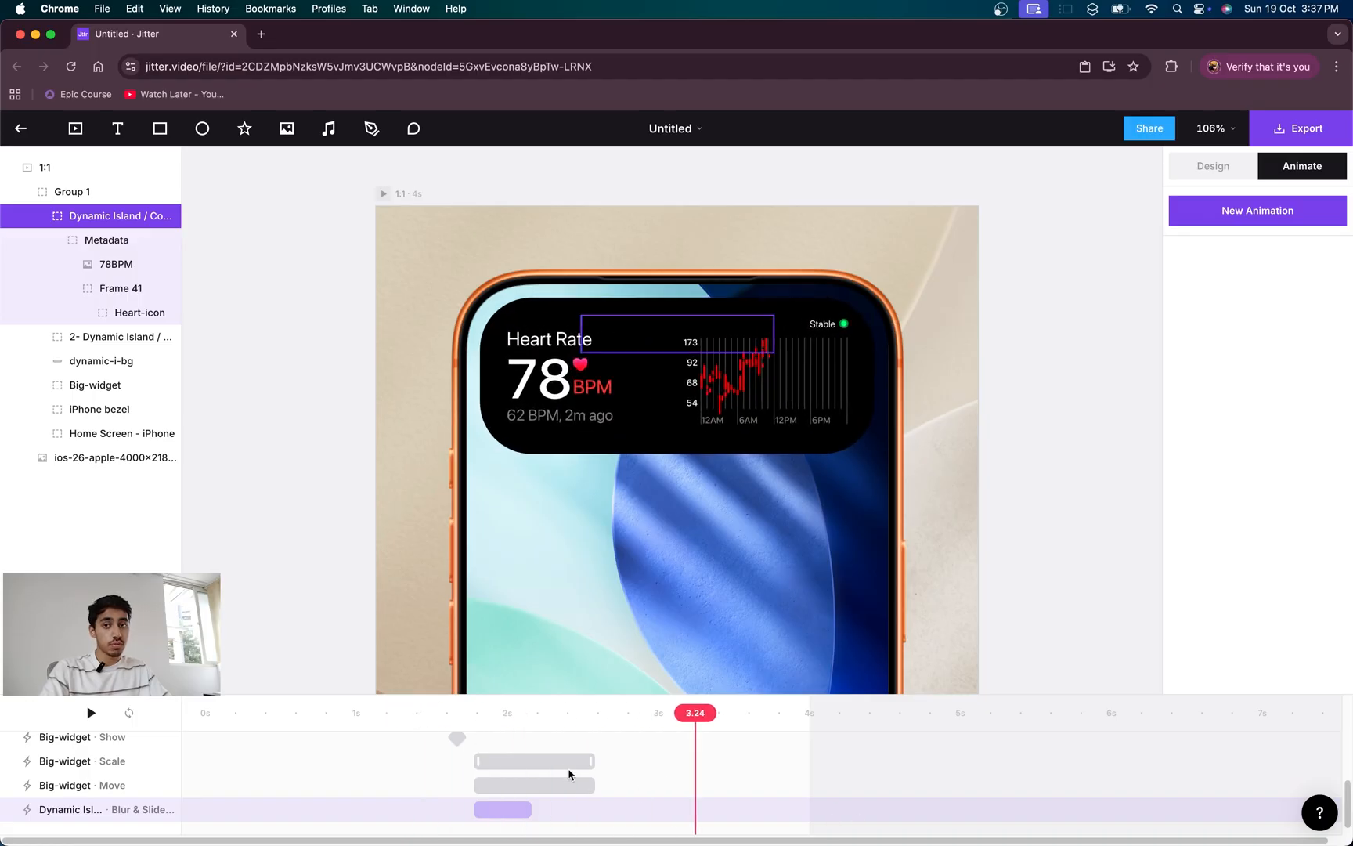
scroll(464, 761, "up", 10)
scroll(465, 762, "down", 6)
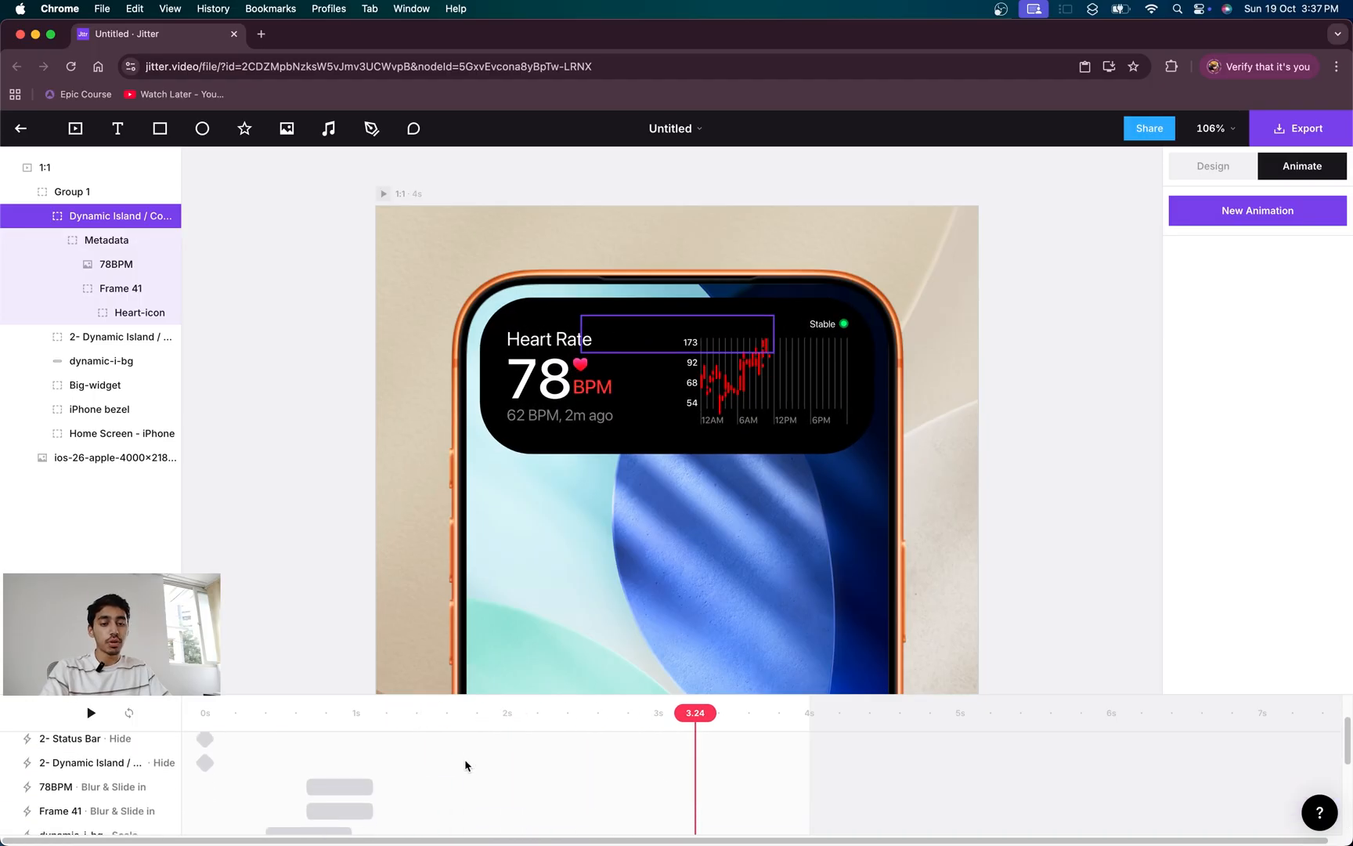
- Add a Slide out animation toward the right to the Levels group in the home screen's Status Bar
left_click_drag(462, 777, 522, 783)
left_click_drag(508, 722, 538, 714)
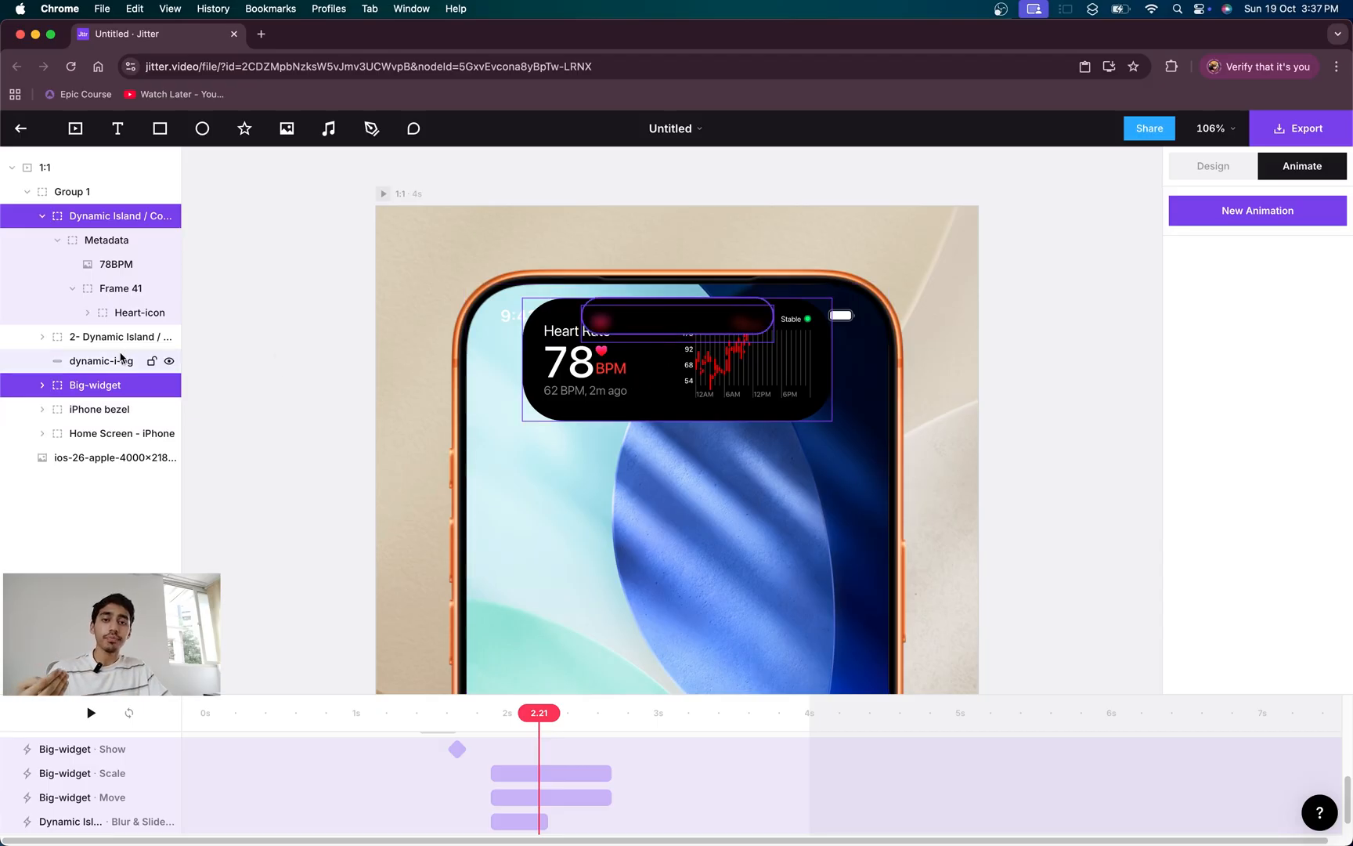
left_click(41, 434)
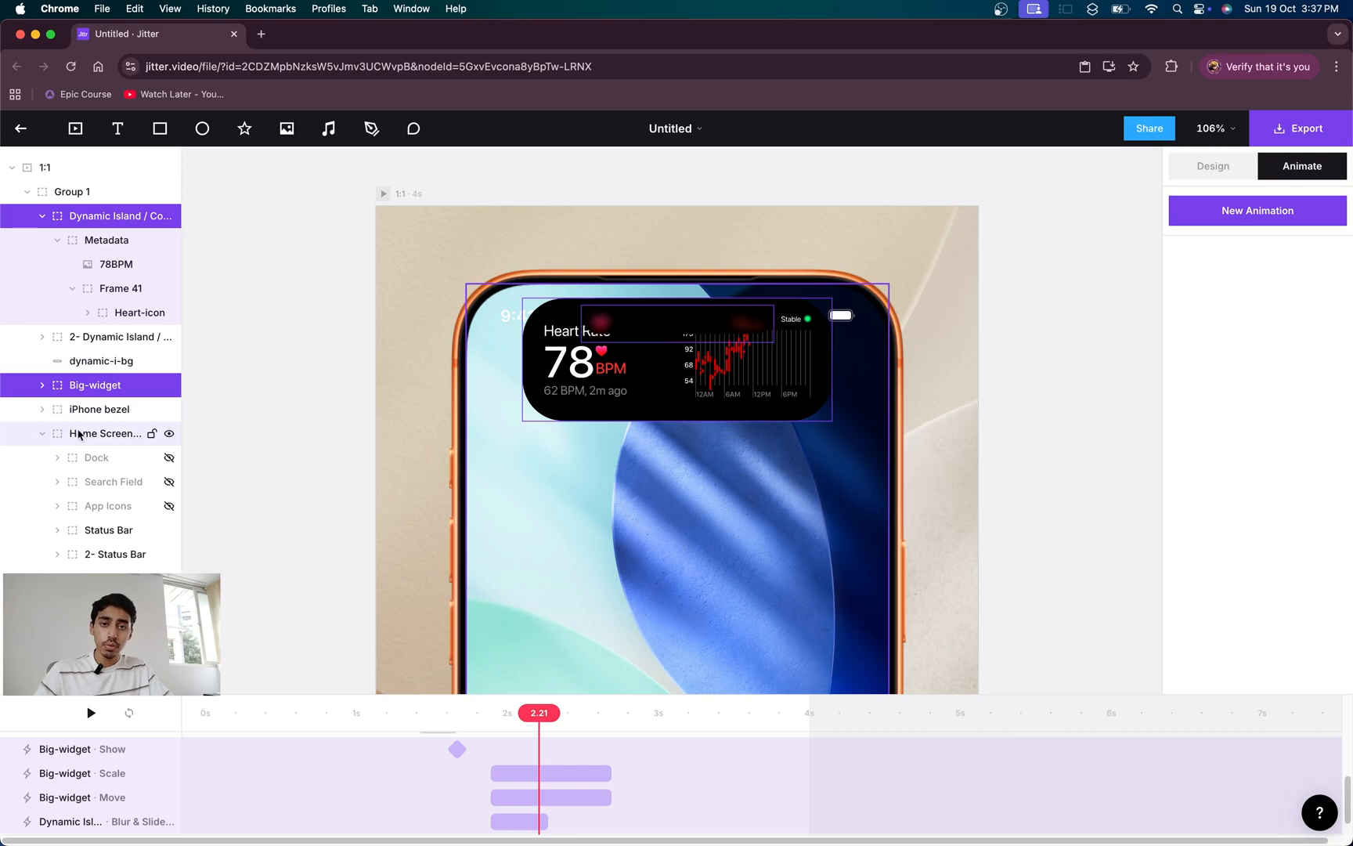
left_click(94, 532)
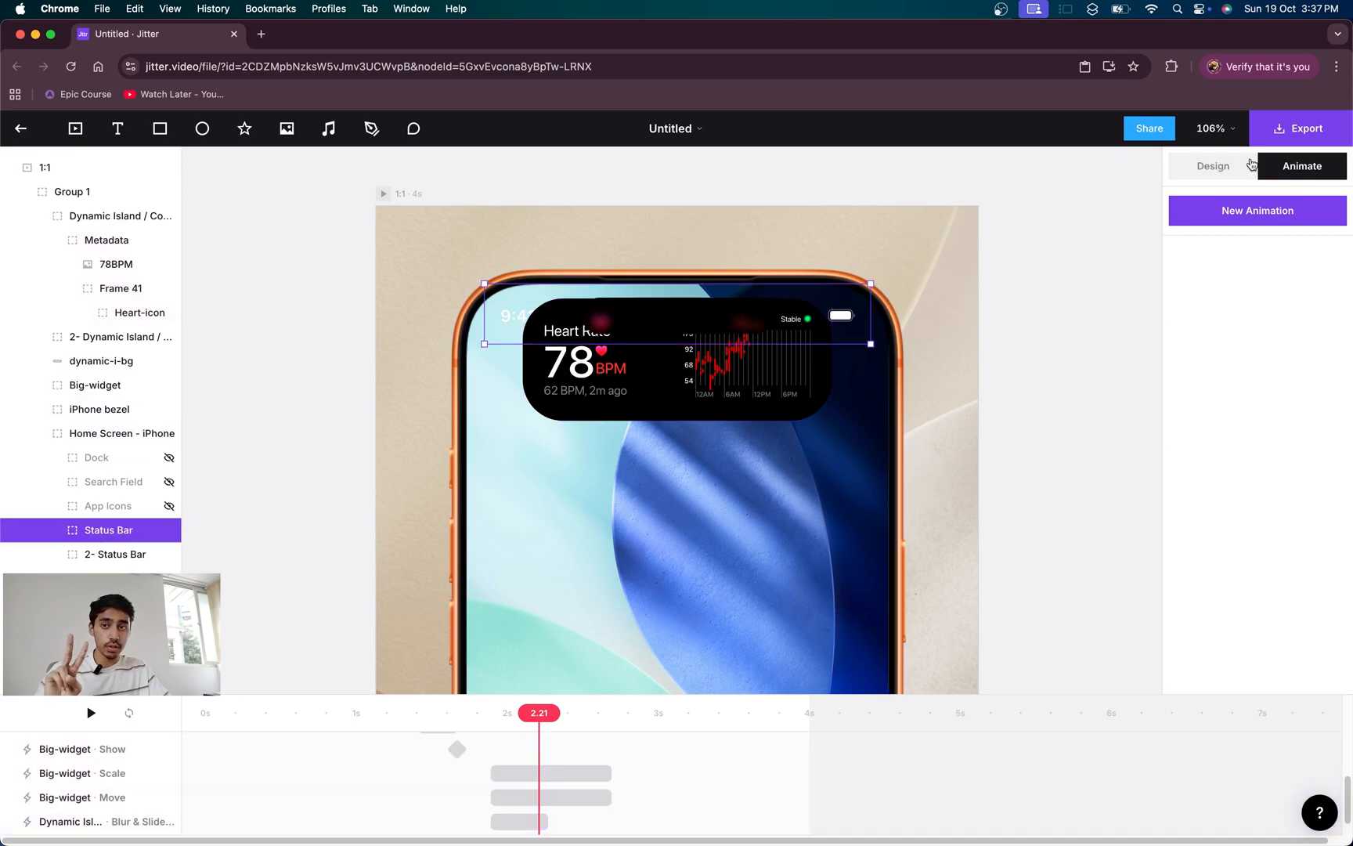
left_click(58, 531)
left_click(107, 554)
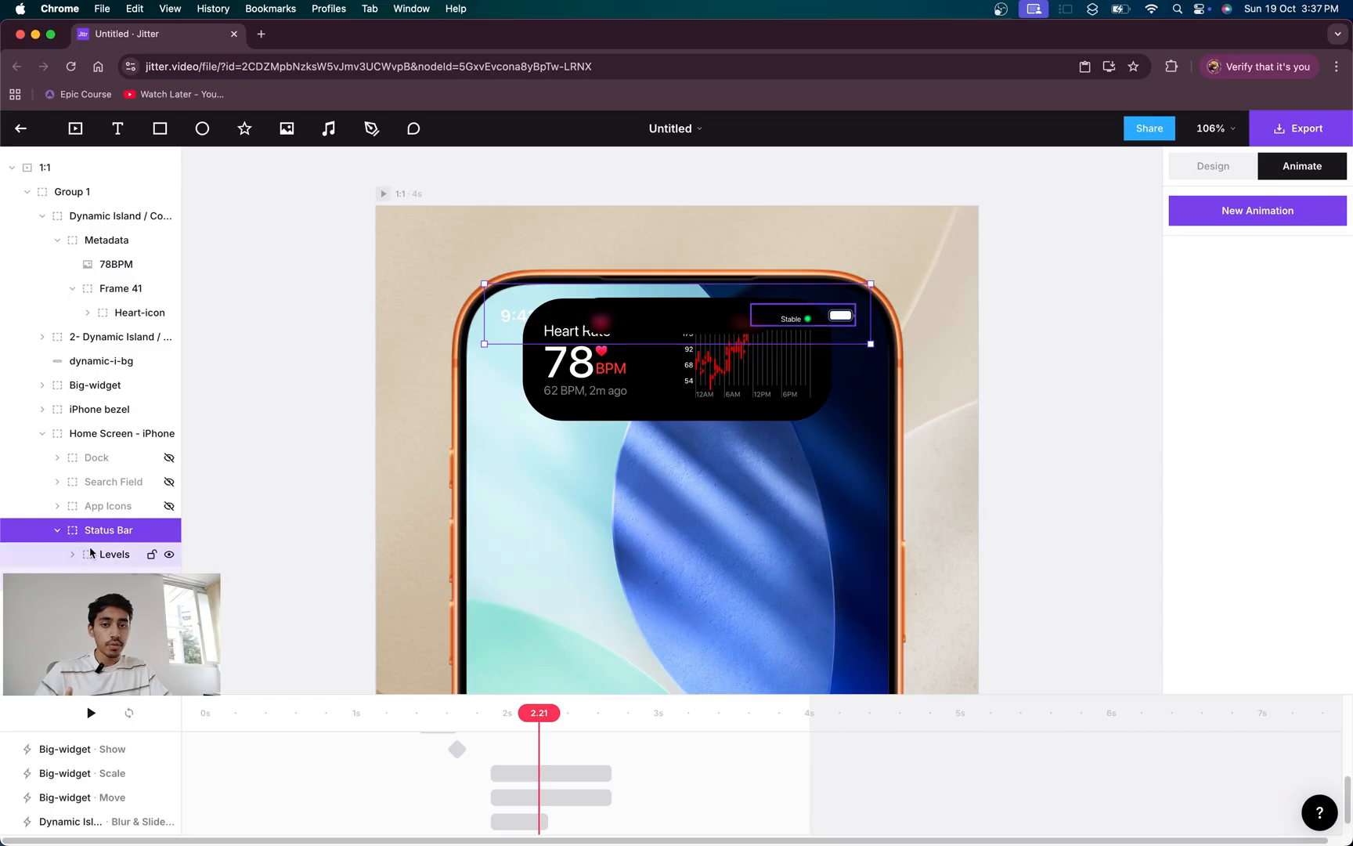
left_click(1247, 213)
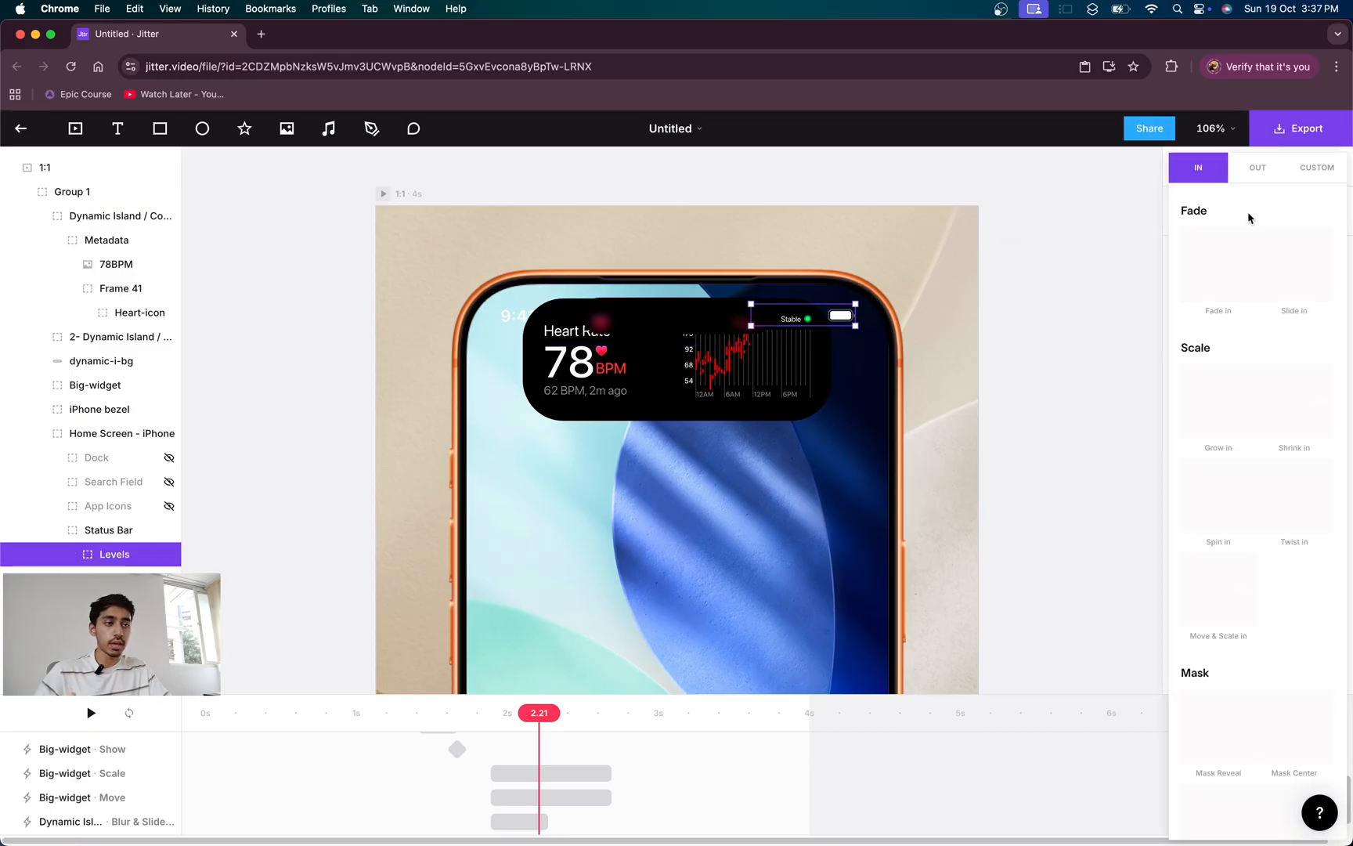
left_click(1275, 171)
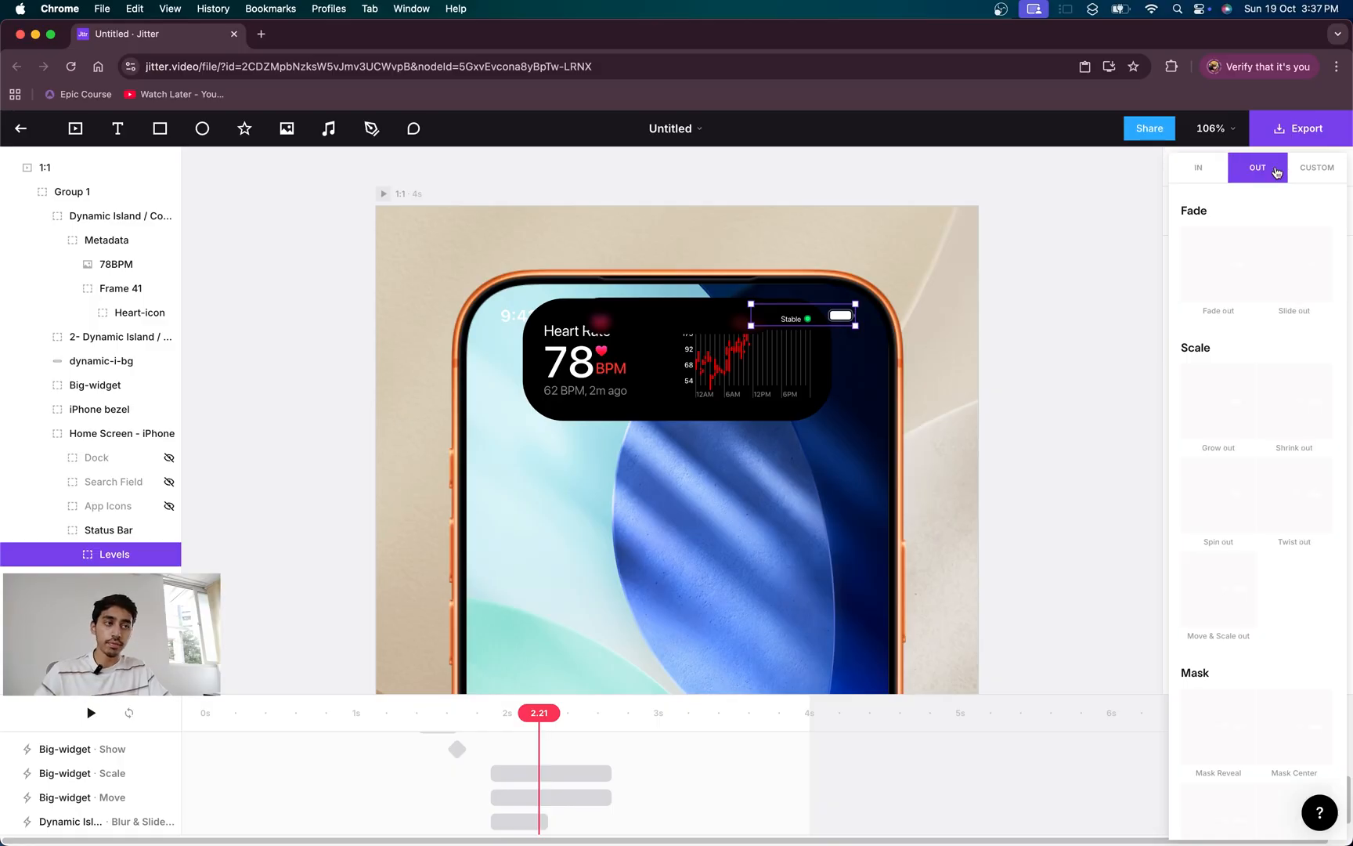
left_click(1303, 278)
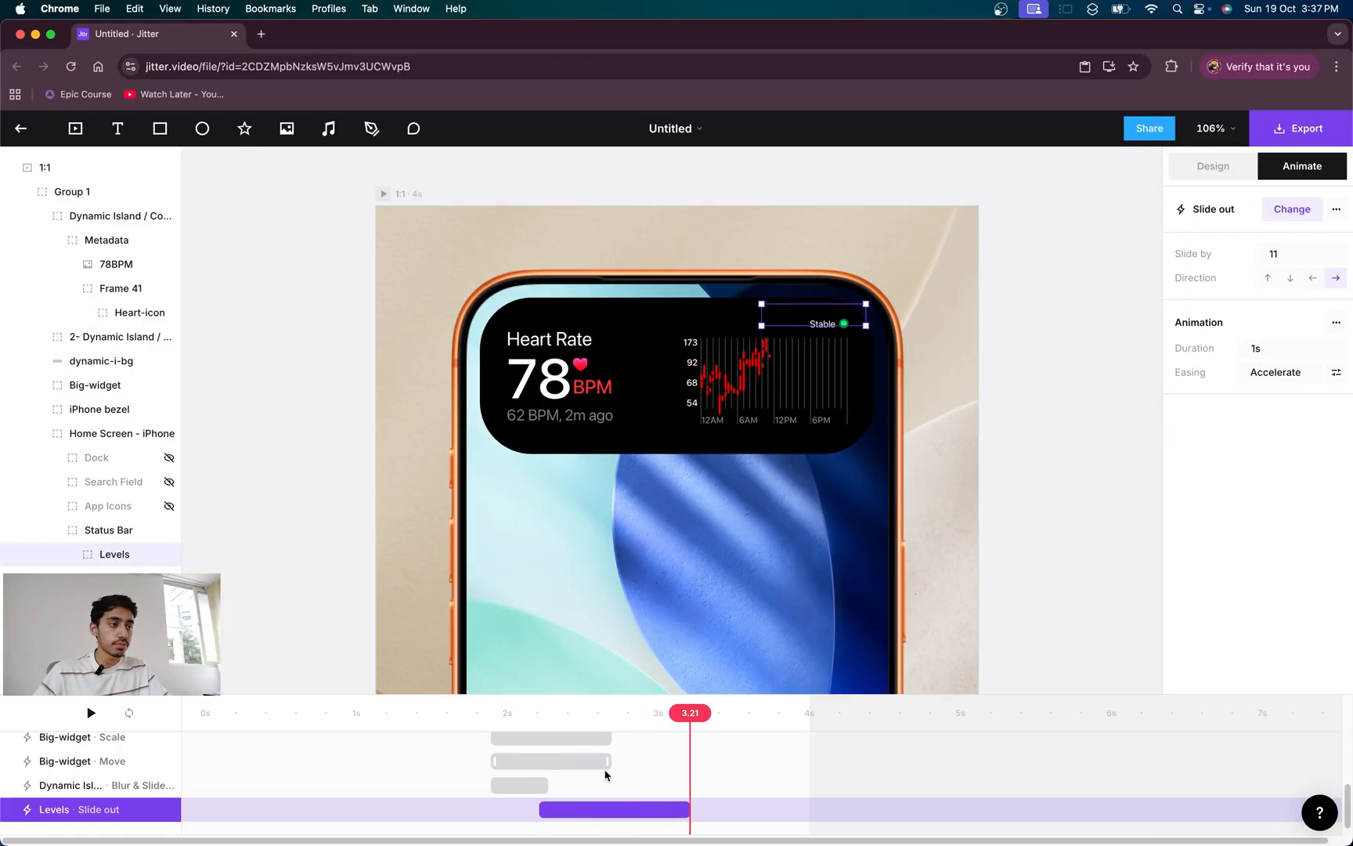
- Move the Levels Slide out to start at about 1.78 s and shorten it to about 0.3 s
left_click_drag(595, 817, 545, 820)
left_click_drag(508, 725, 559, 716)
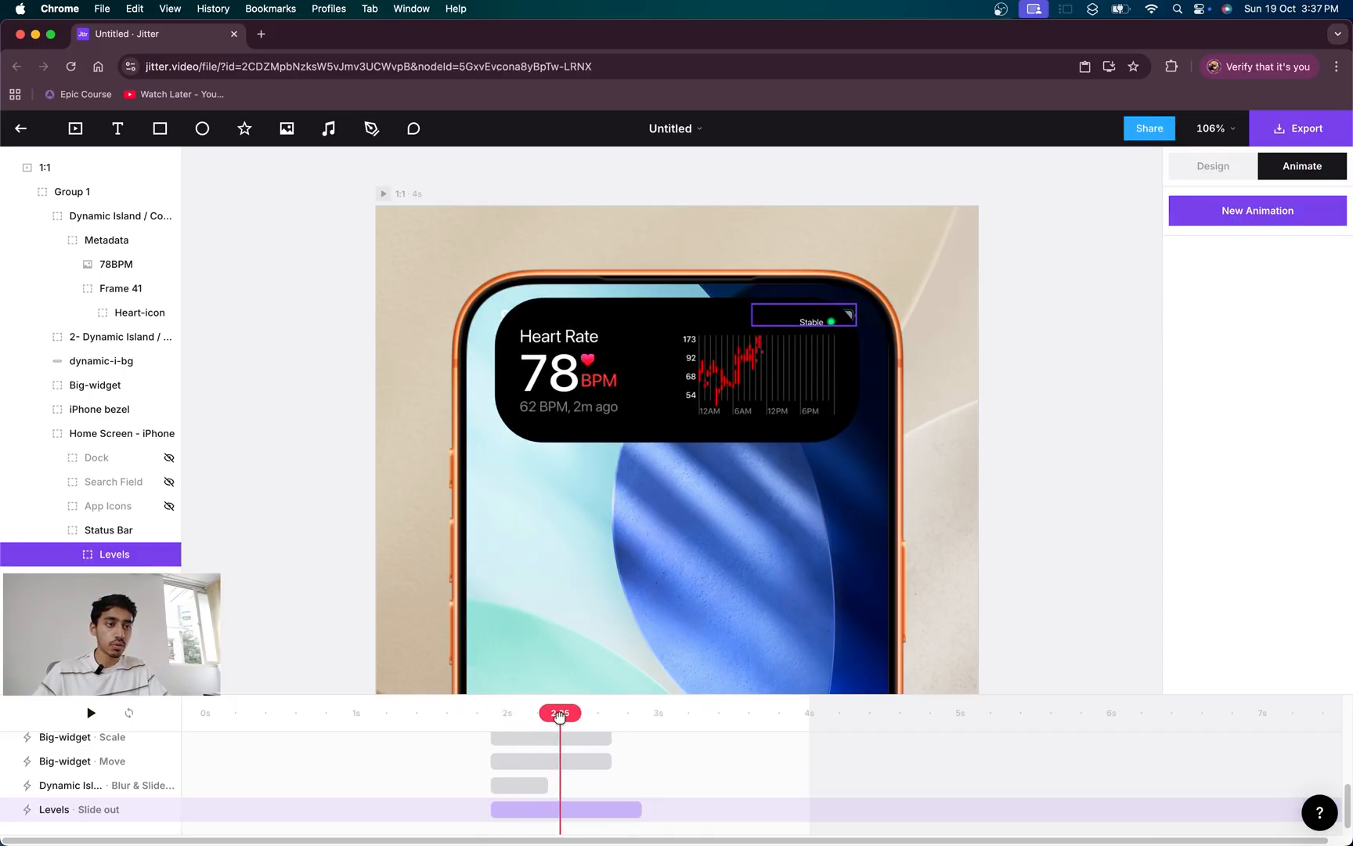
left_click(551, 815)
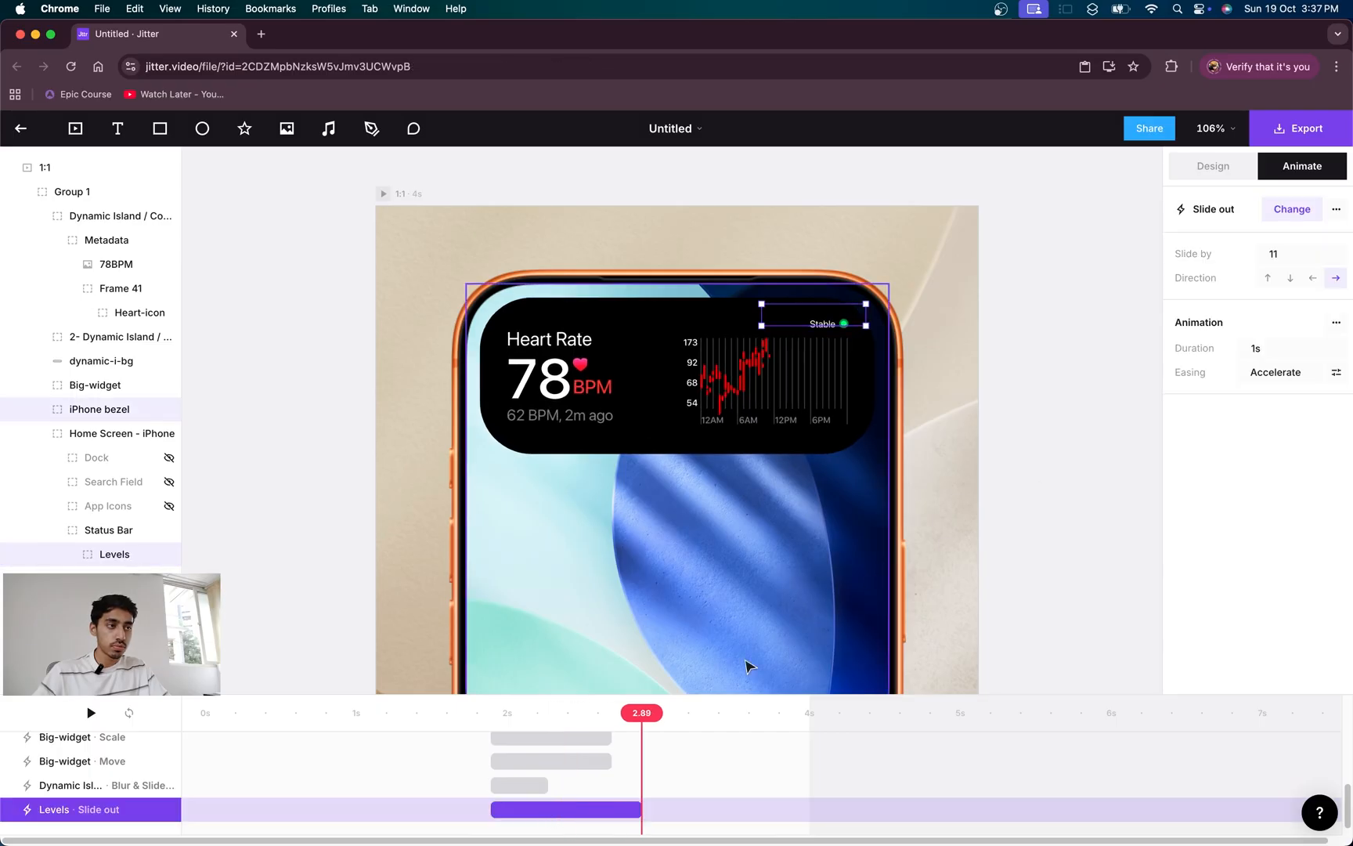
left_click_drag(563, 817, 523, 816)
left_click_drag(615, 712, 548, 712)
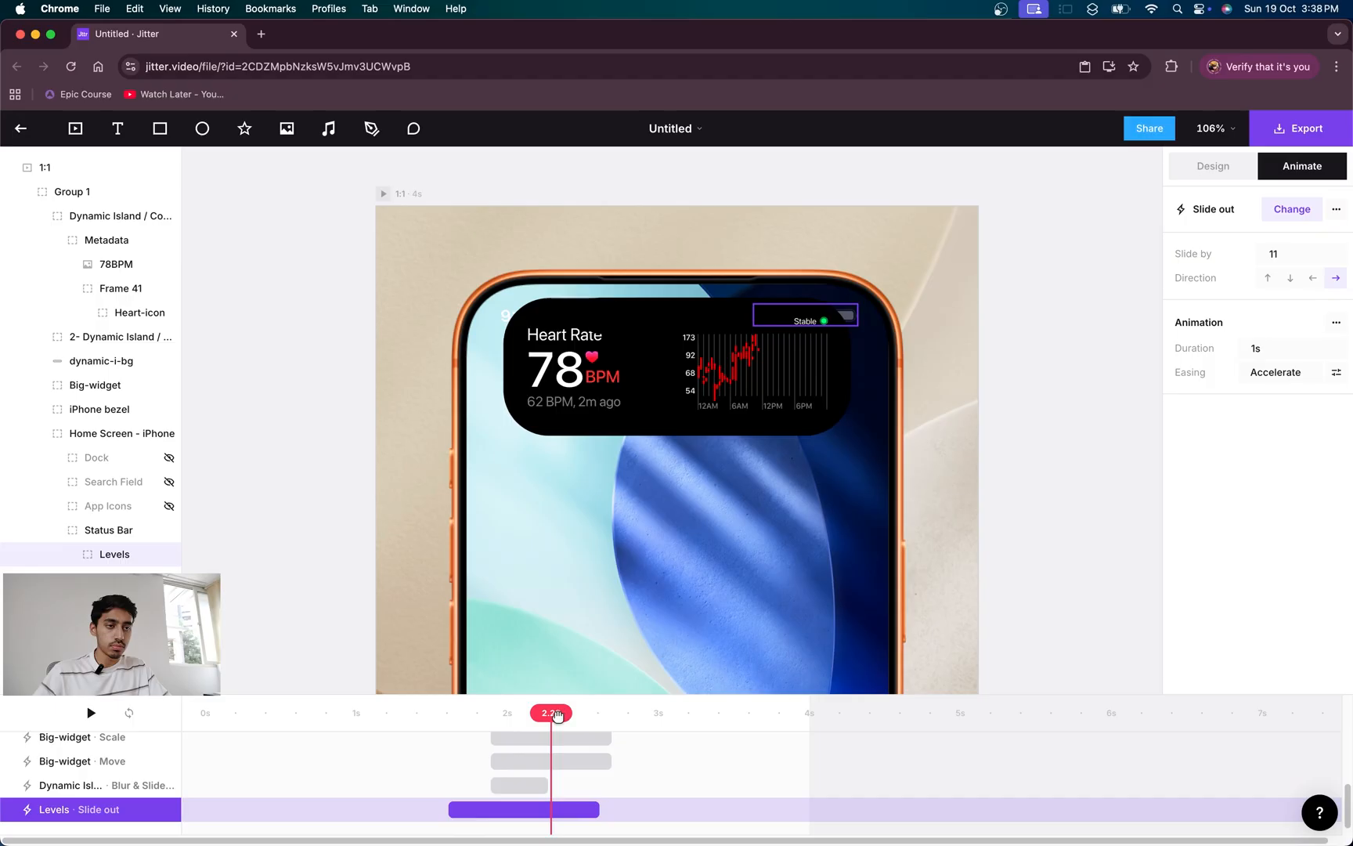
left_click_drag(453, 809, 520, 812)
left_click_drag(540, 716, 515, 741)
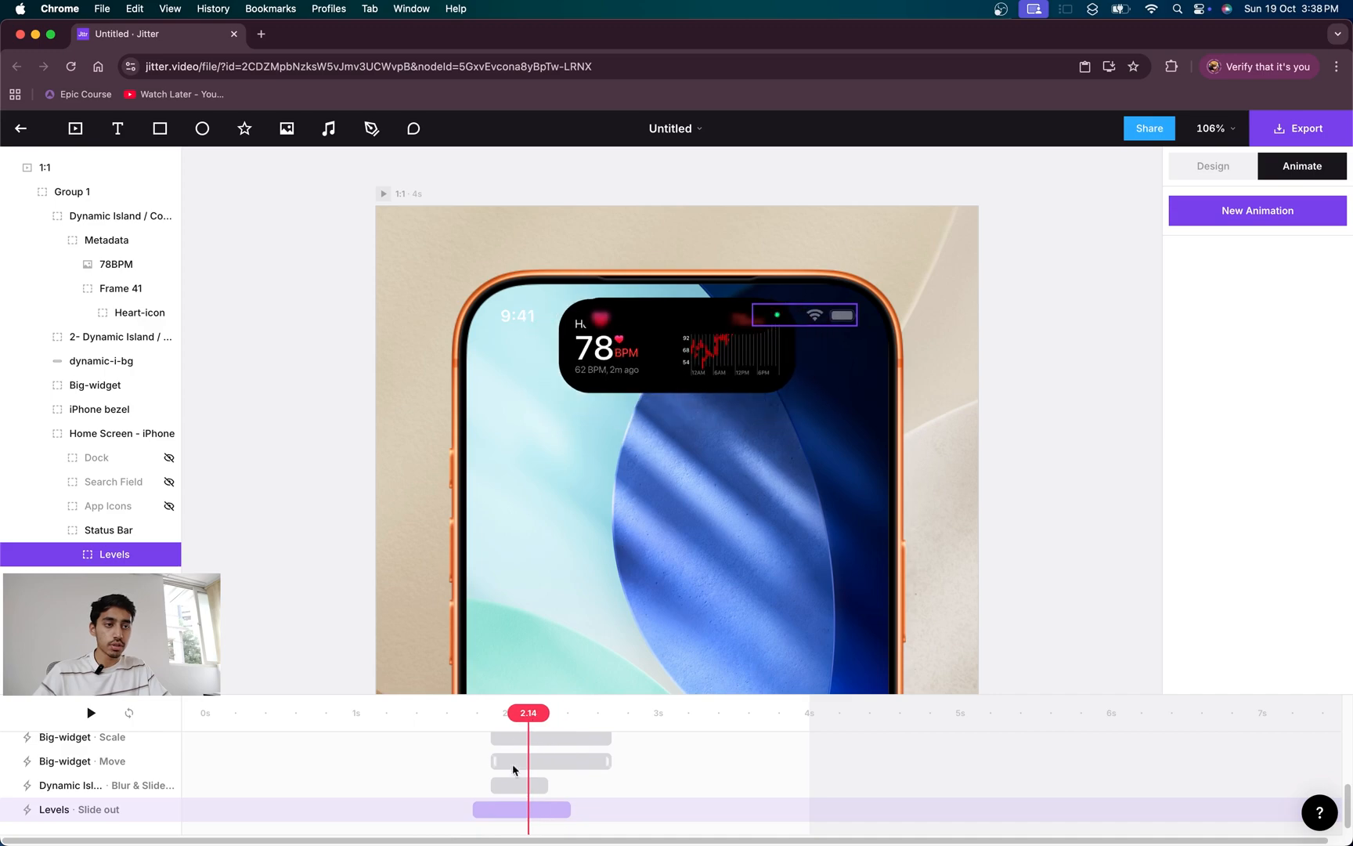
left_click_drag(569, 814, 520, 814)
left_click_drag(526, 716, 474, 718)
- Add a Slide out animation to the status bar's Time at 1.78 s, directed left and shortened to 0.3 s
left_click(114, 578)
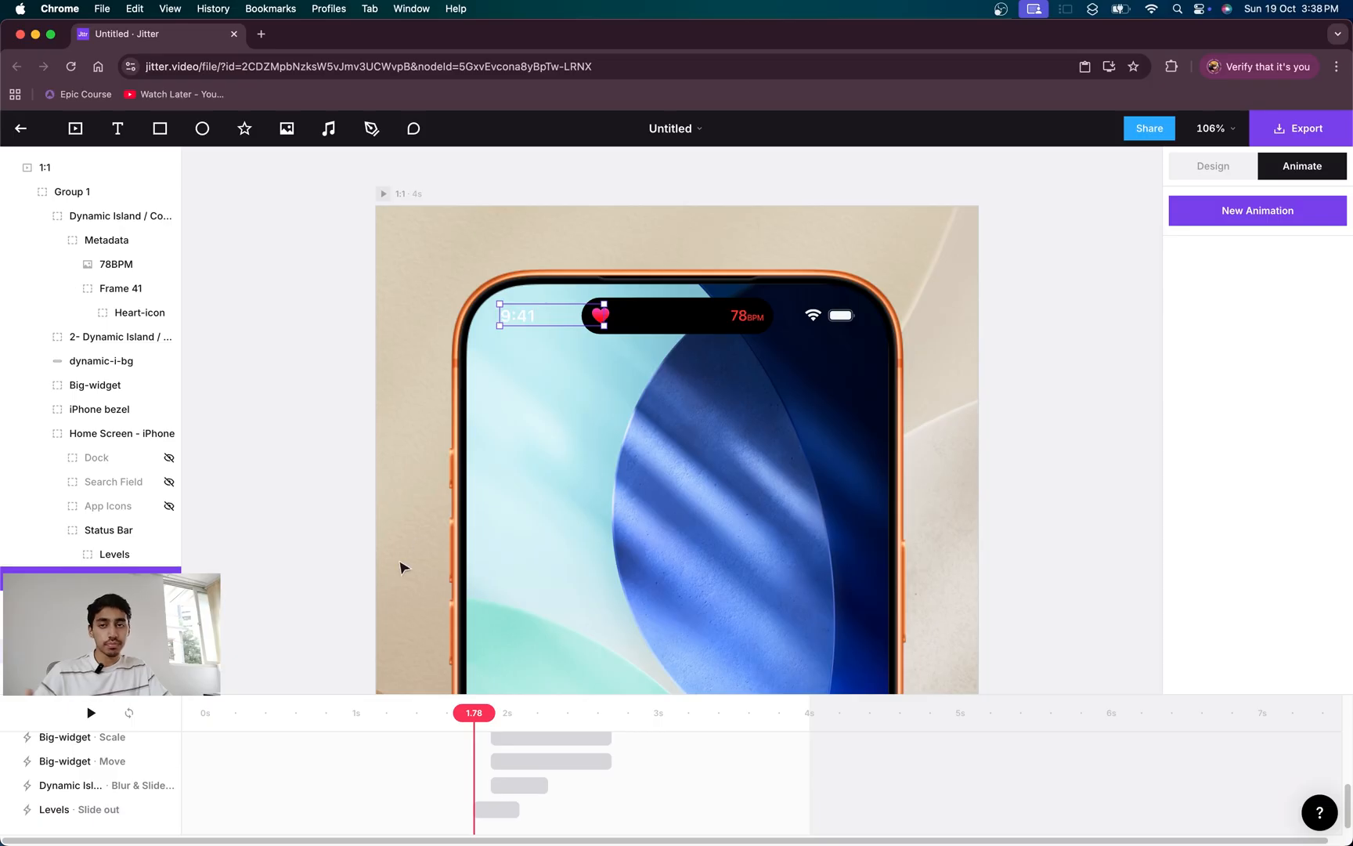
left_click(1318, 205)
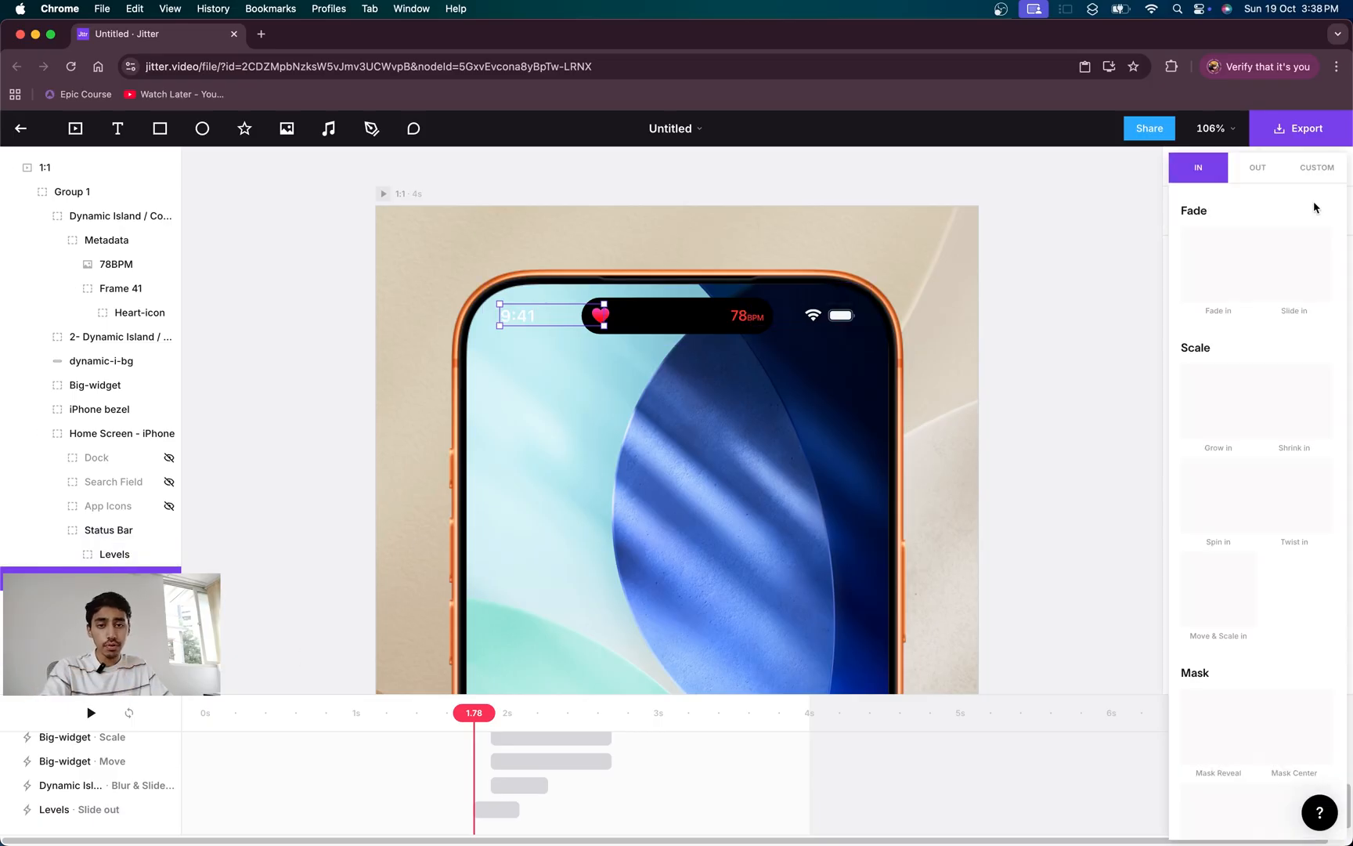
left_click(1274, 168)
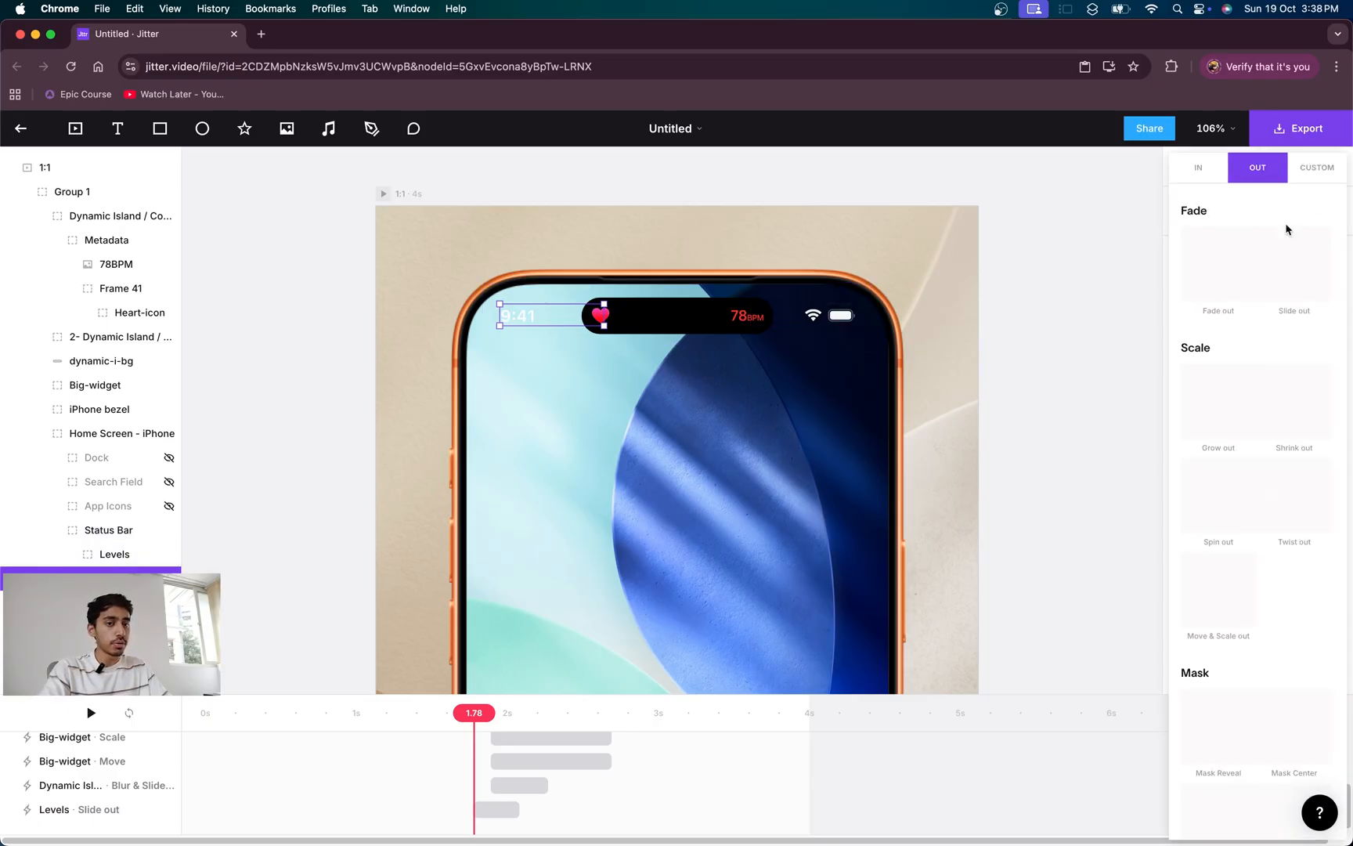
left_click(1308, 276)
left_click(1311, 277)
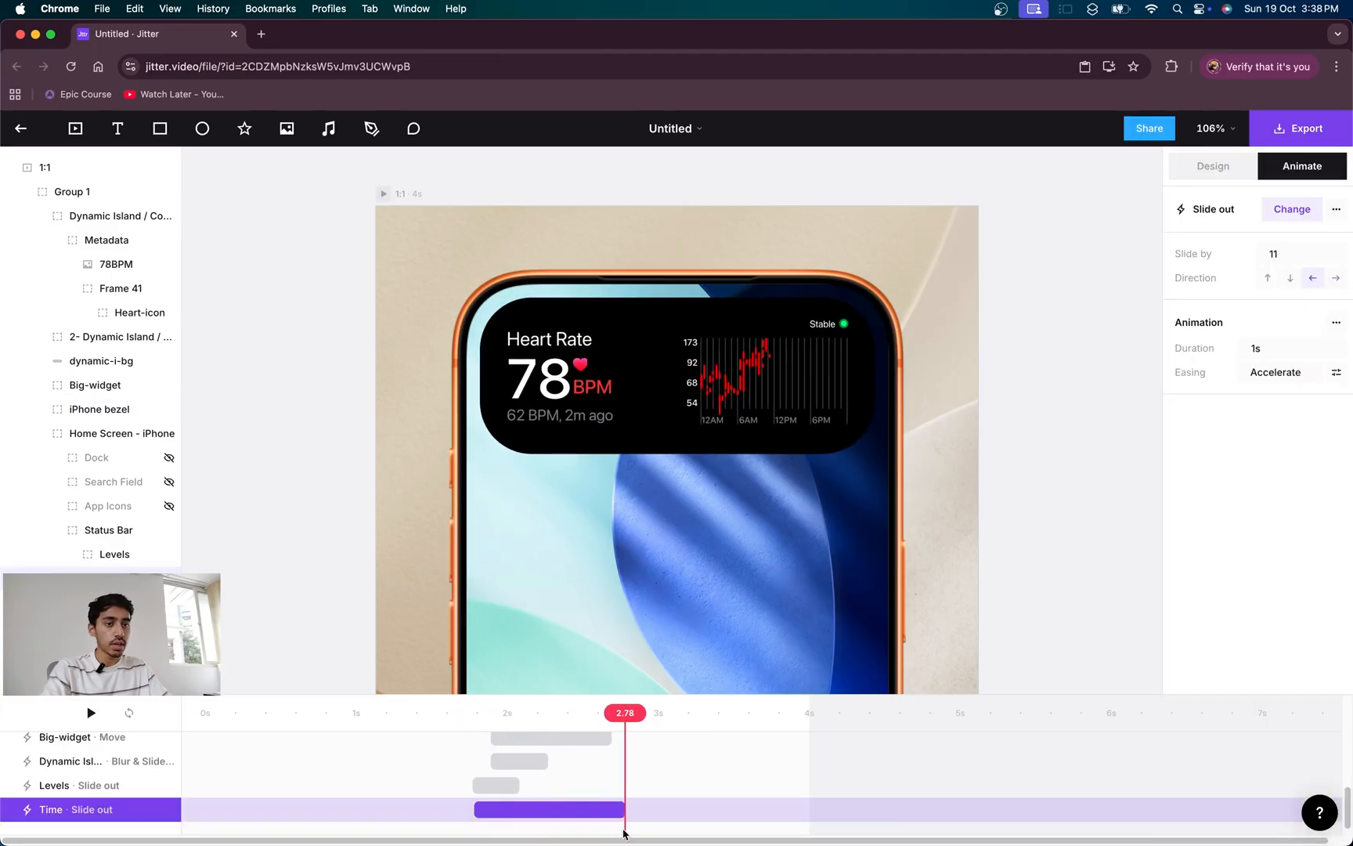
left_click_drag(624, 809, 515, 807)
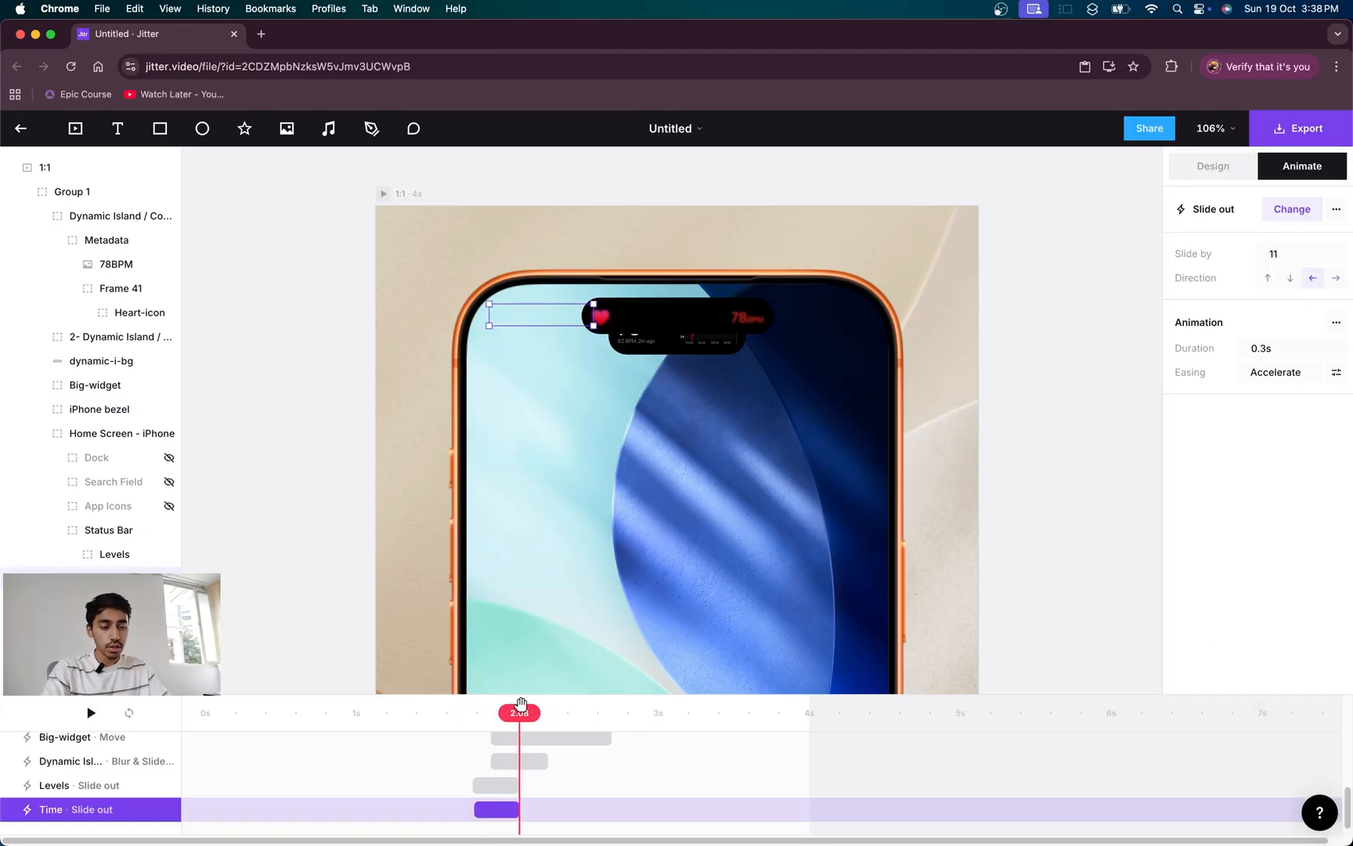
- Play back and scrub through the transition to check how the status bar's time and levels slide out
left_click(425, 710)
key("space")
key("space")
key("space")
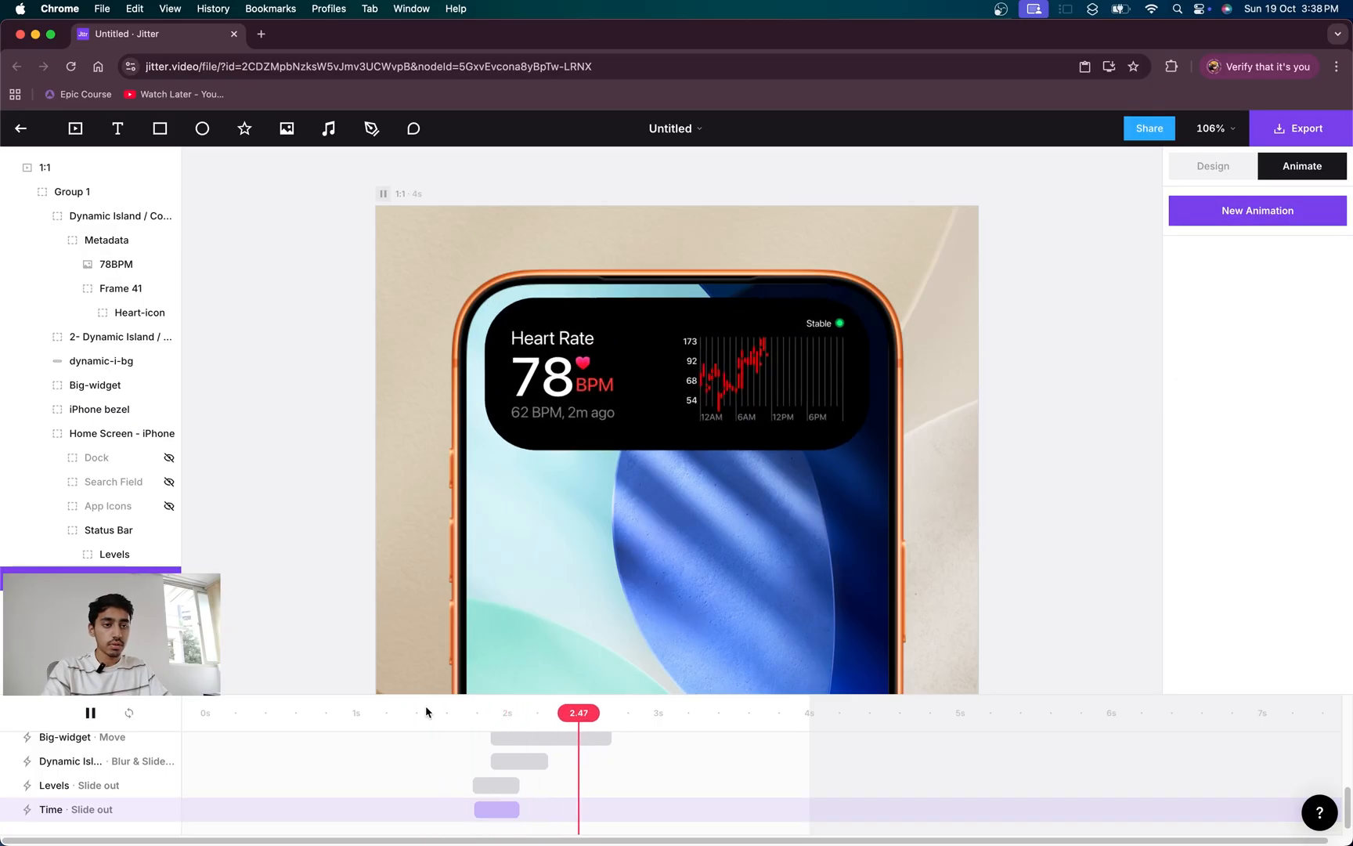
key("space")
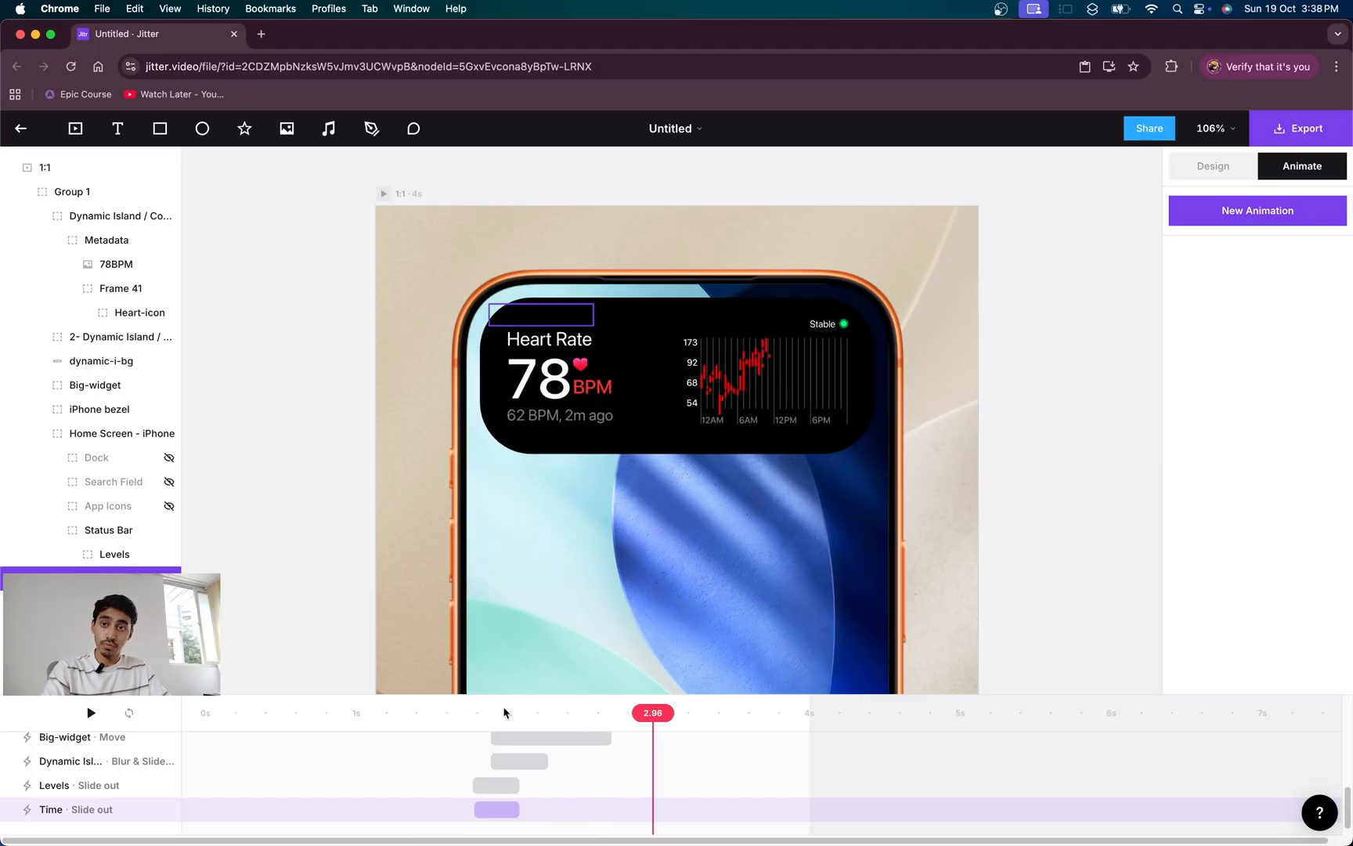
left_click_drag(649, 710, 517, 713)
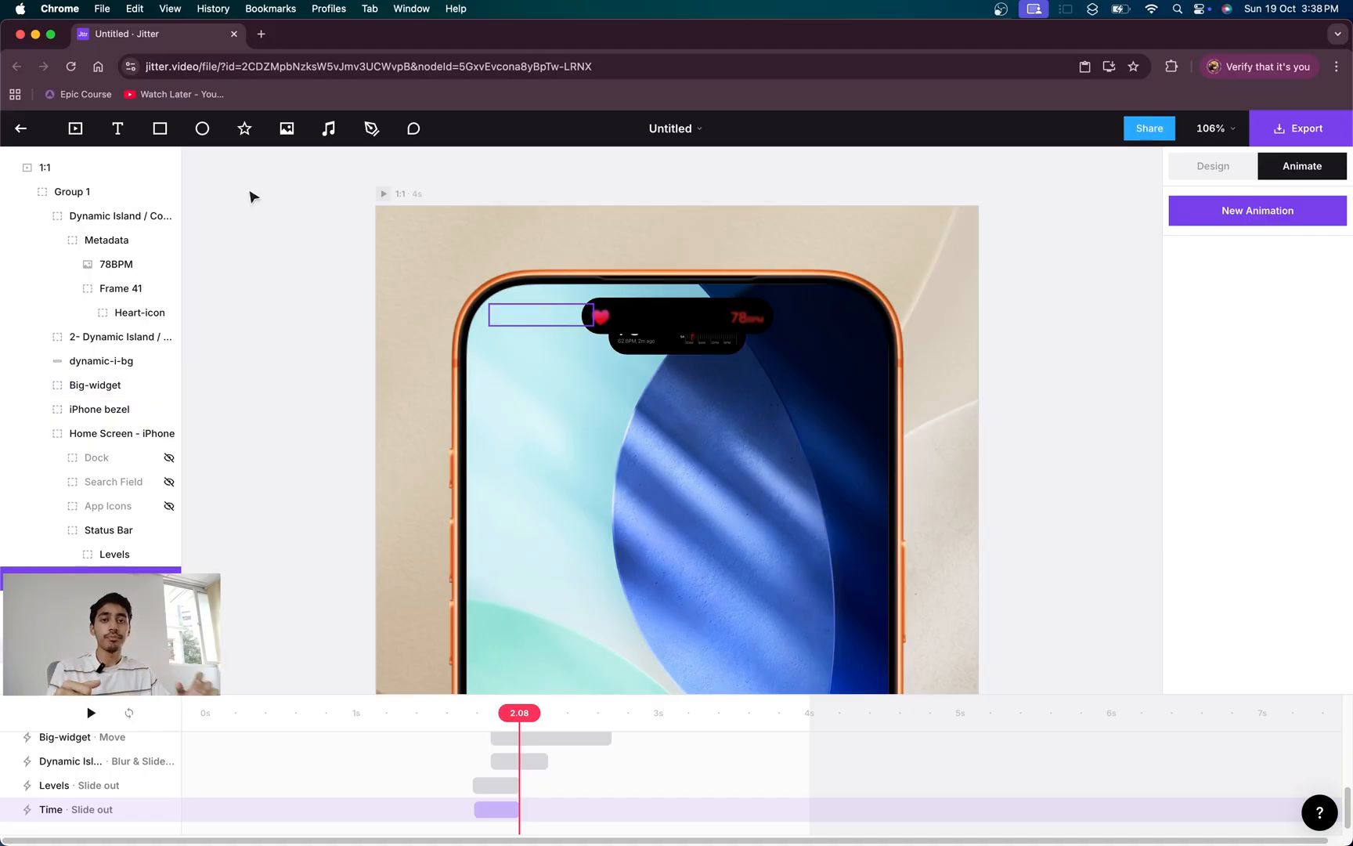
- Add a Resize animation to dynamic-i-bg starting at 1.90 s
left_click(97, 362)
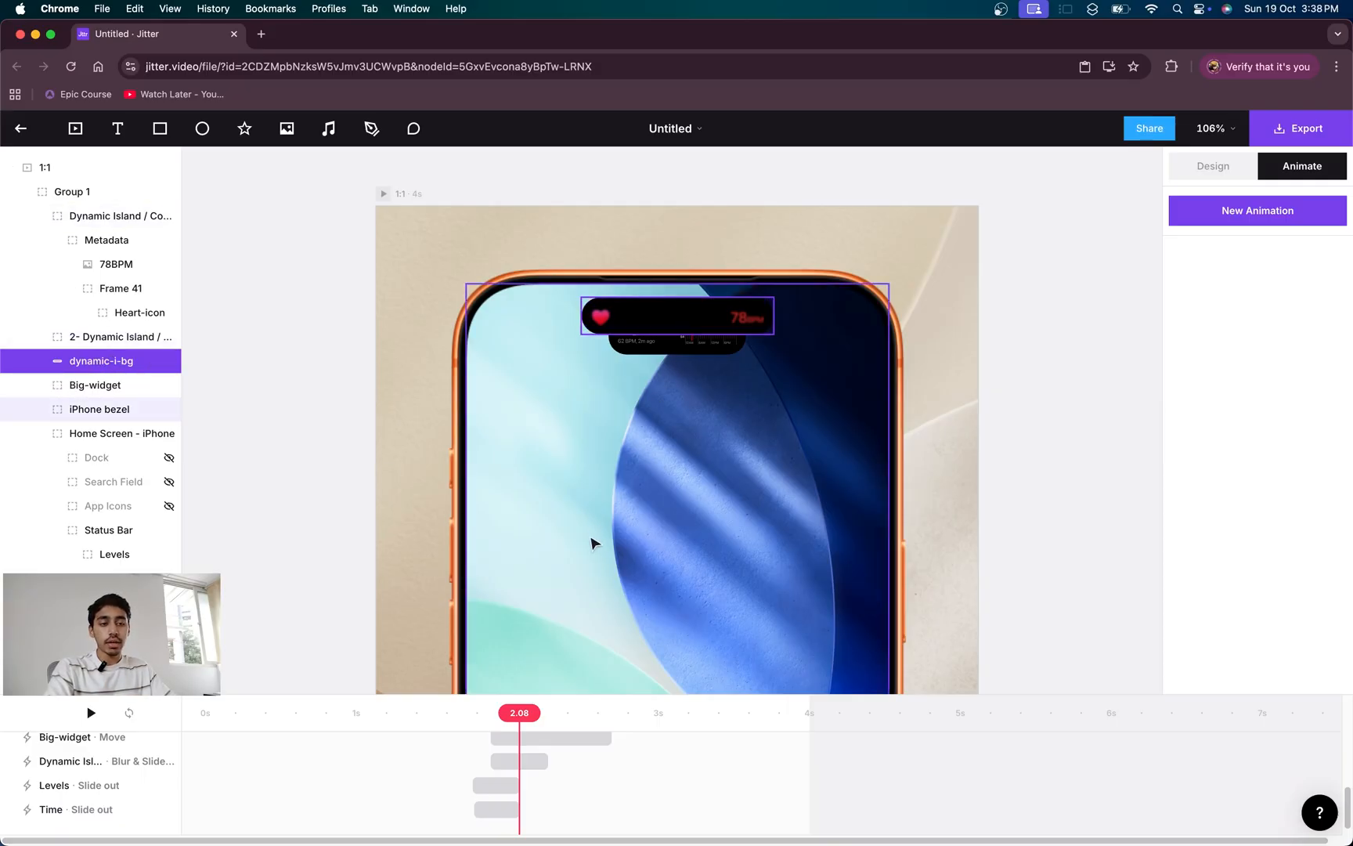
left_click_drag(517, 714, 491, 712)
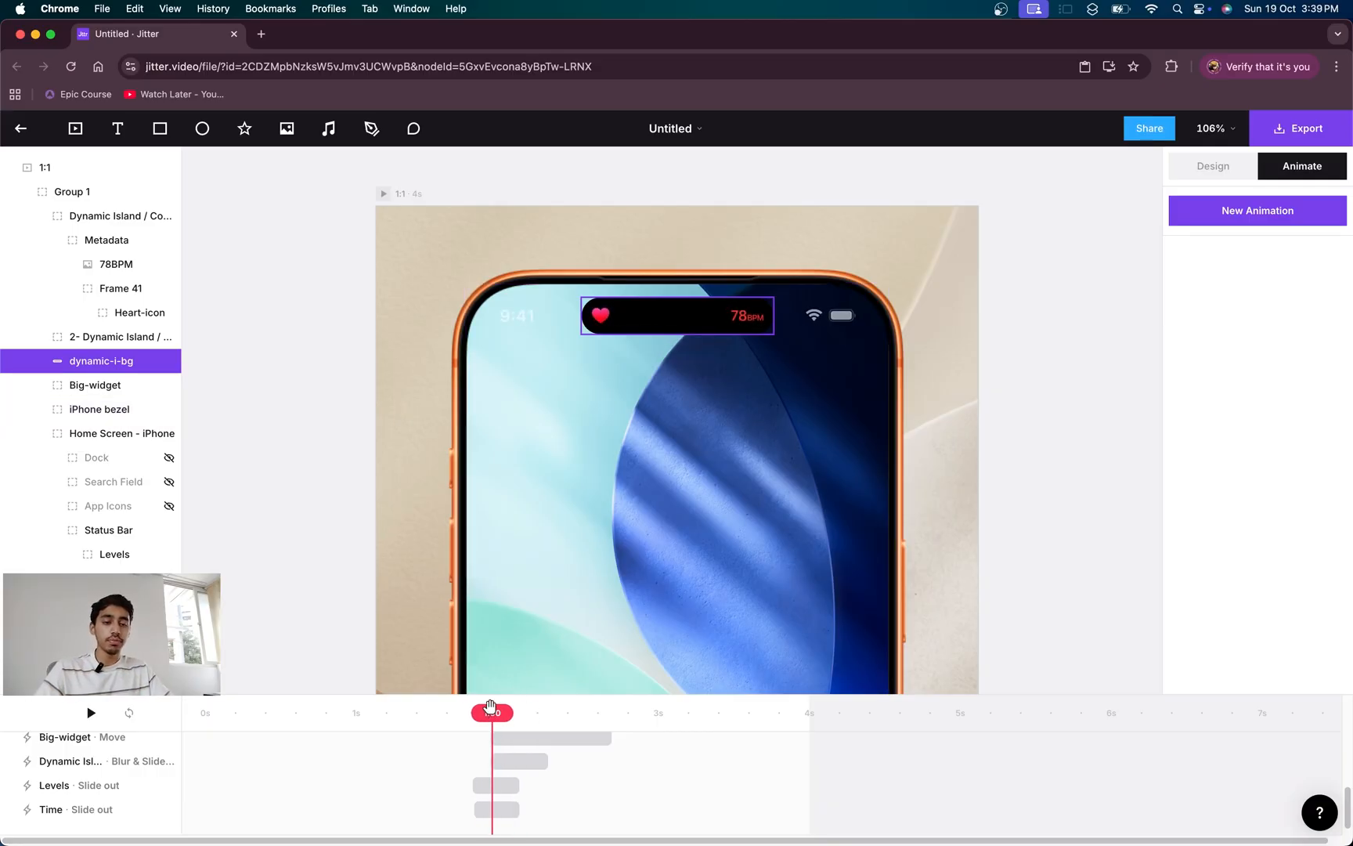
left_click(1300, 225)
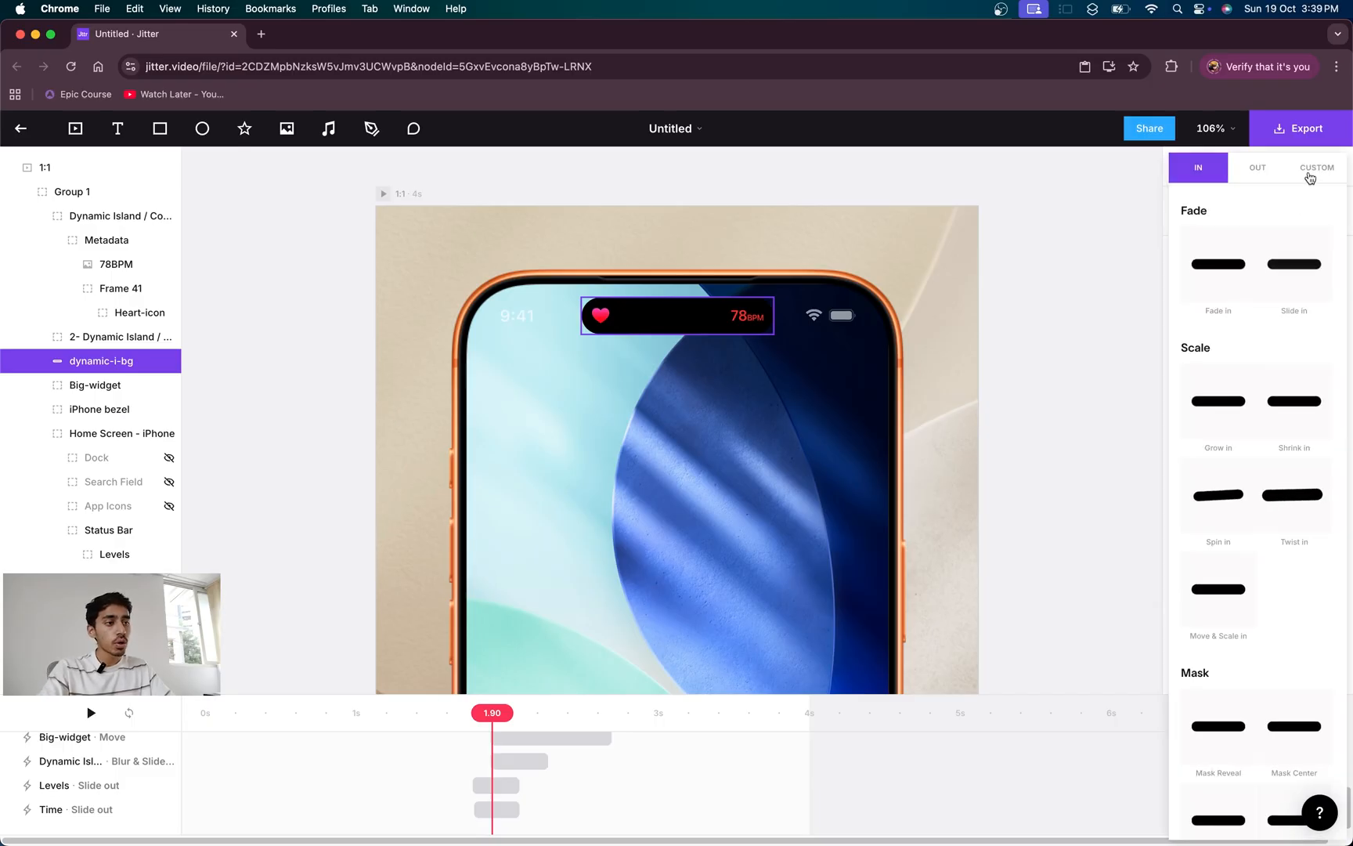
left_click(1314, 170)
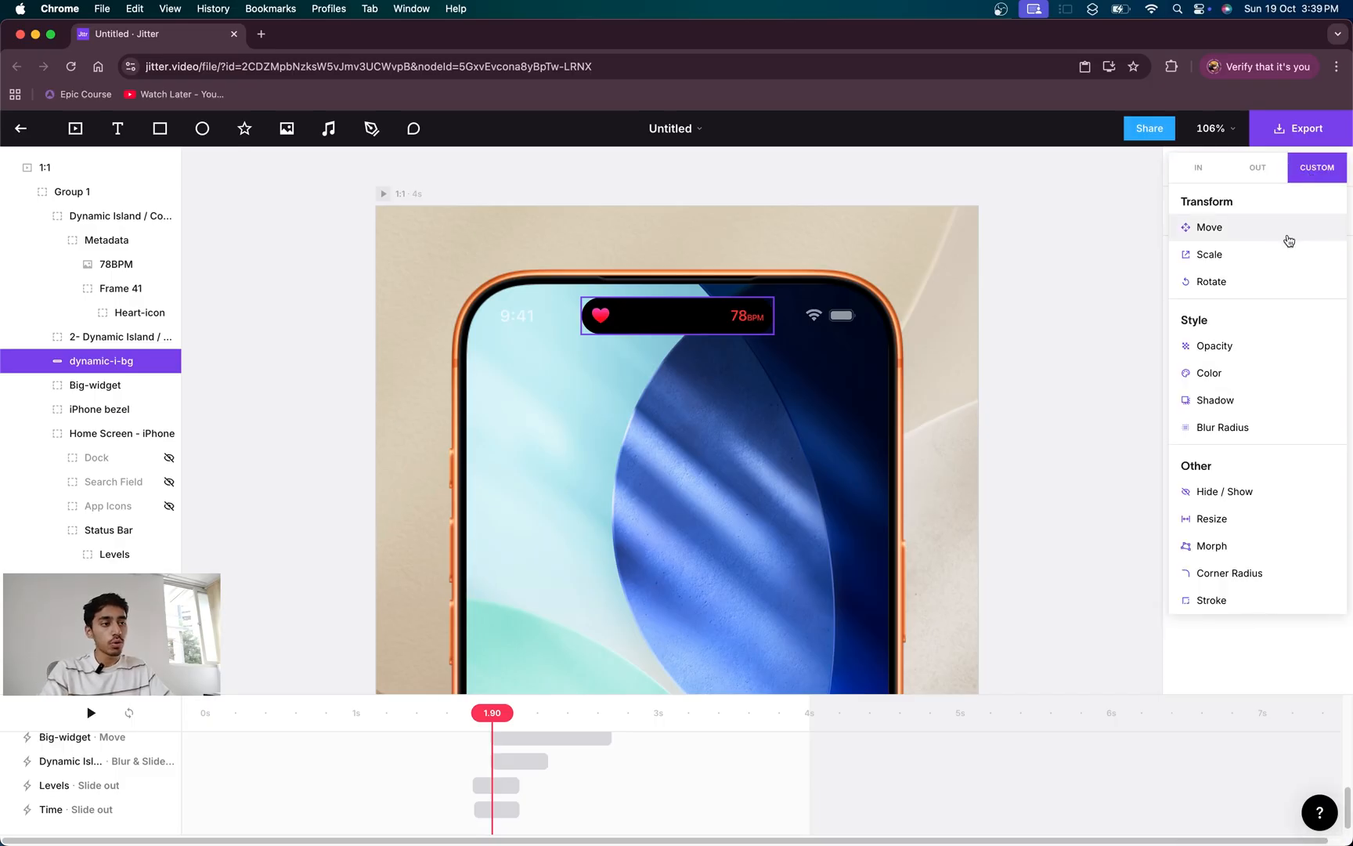
left_click(1239, 524)
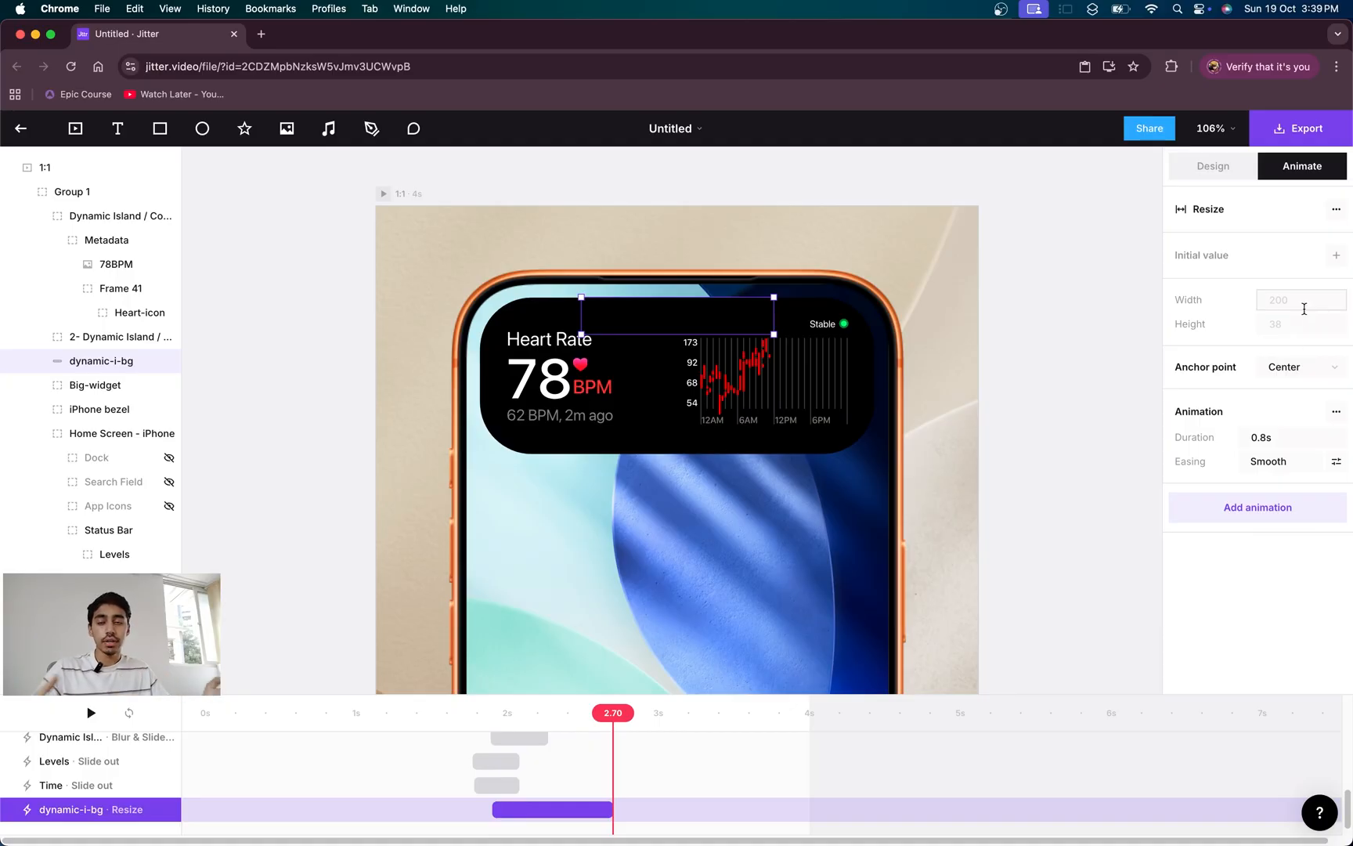
- Look up Big-widget's size and match it in dynamic-i-bg's Resize with width 411.4 and height 163
left_click(1194, 177)
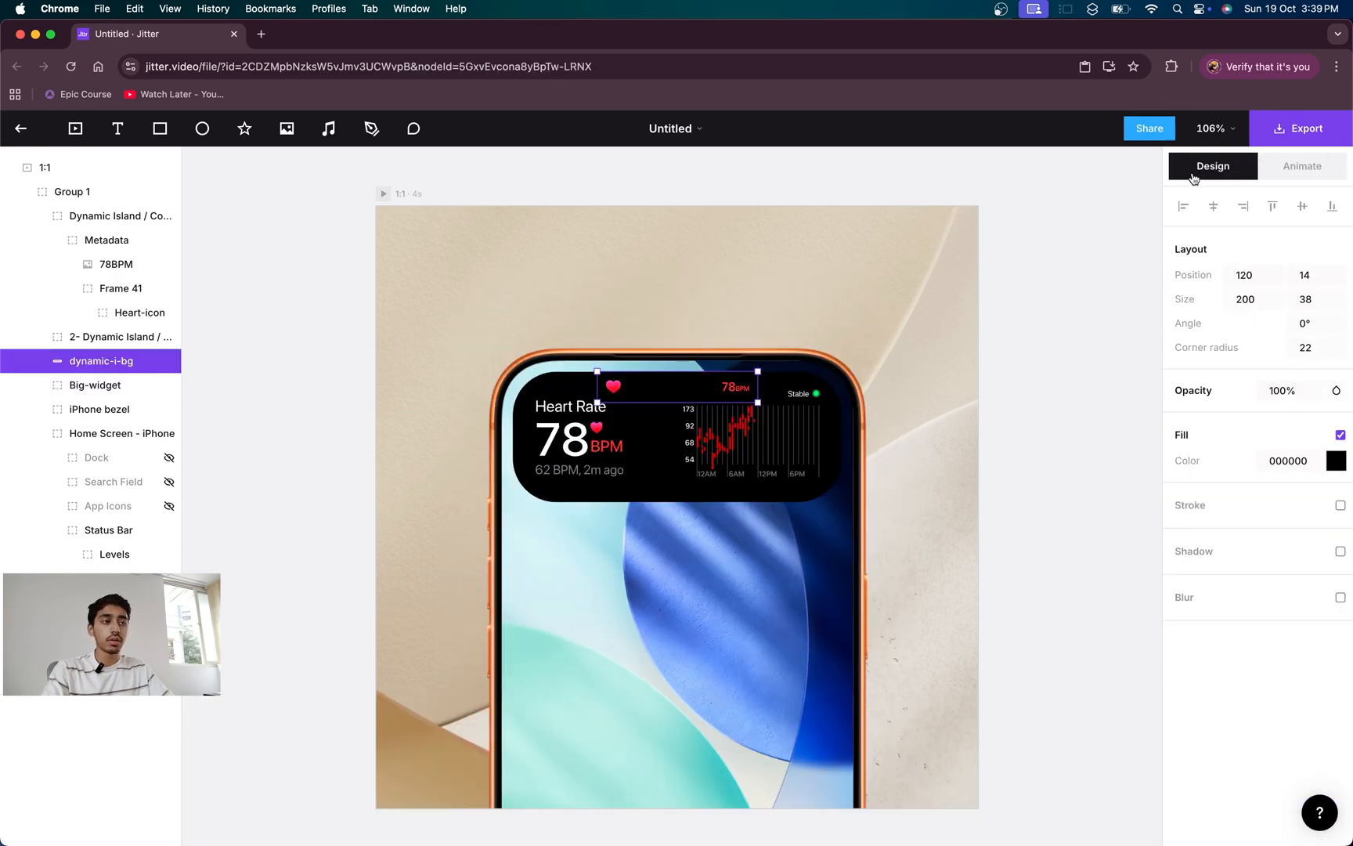
left_click(591, 461)
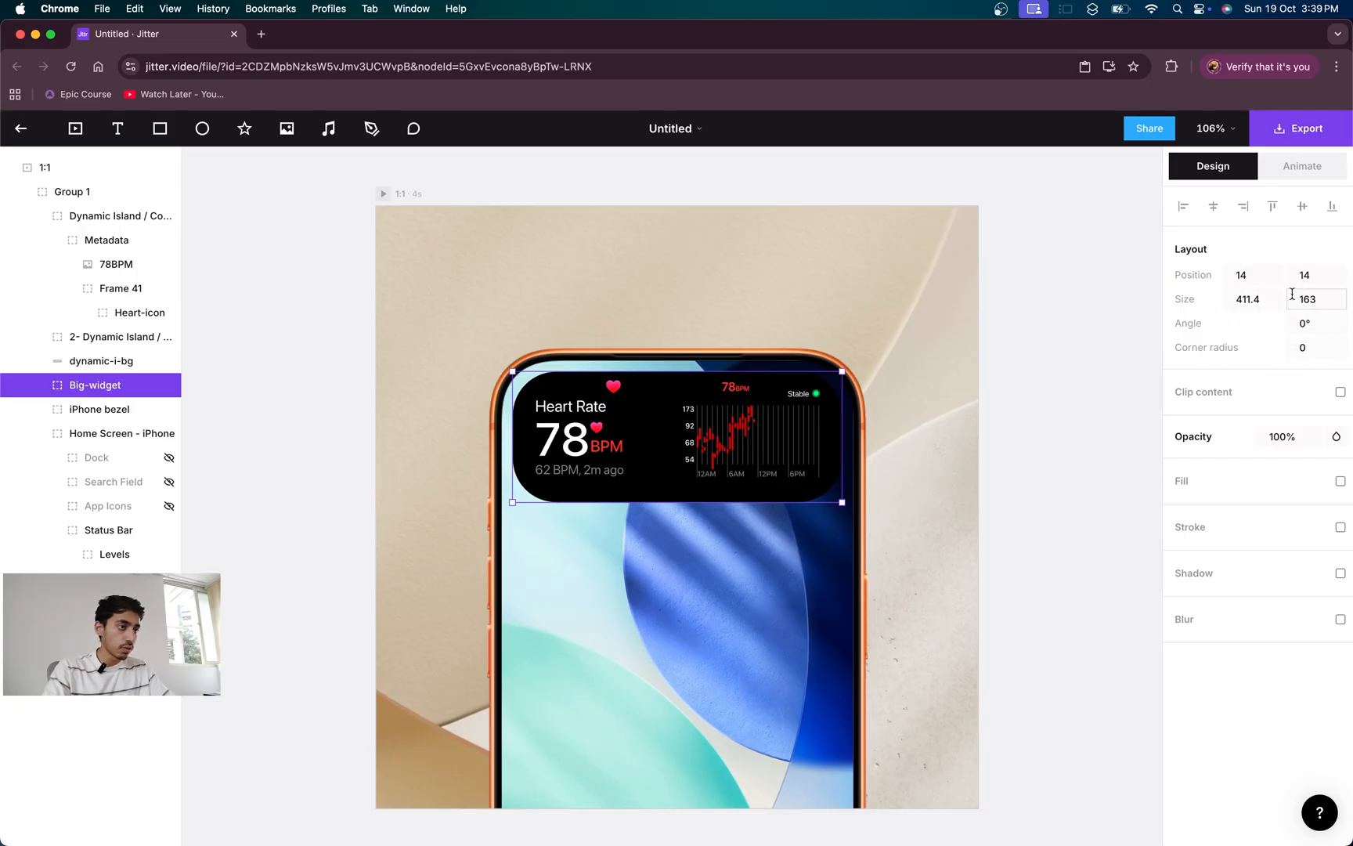
left_click(1296, 174)
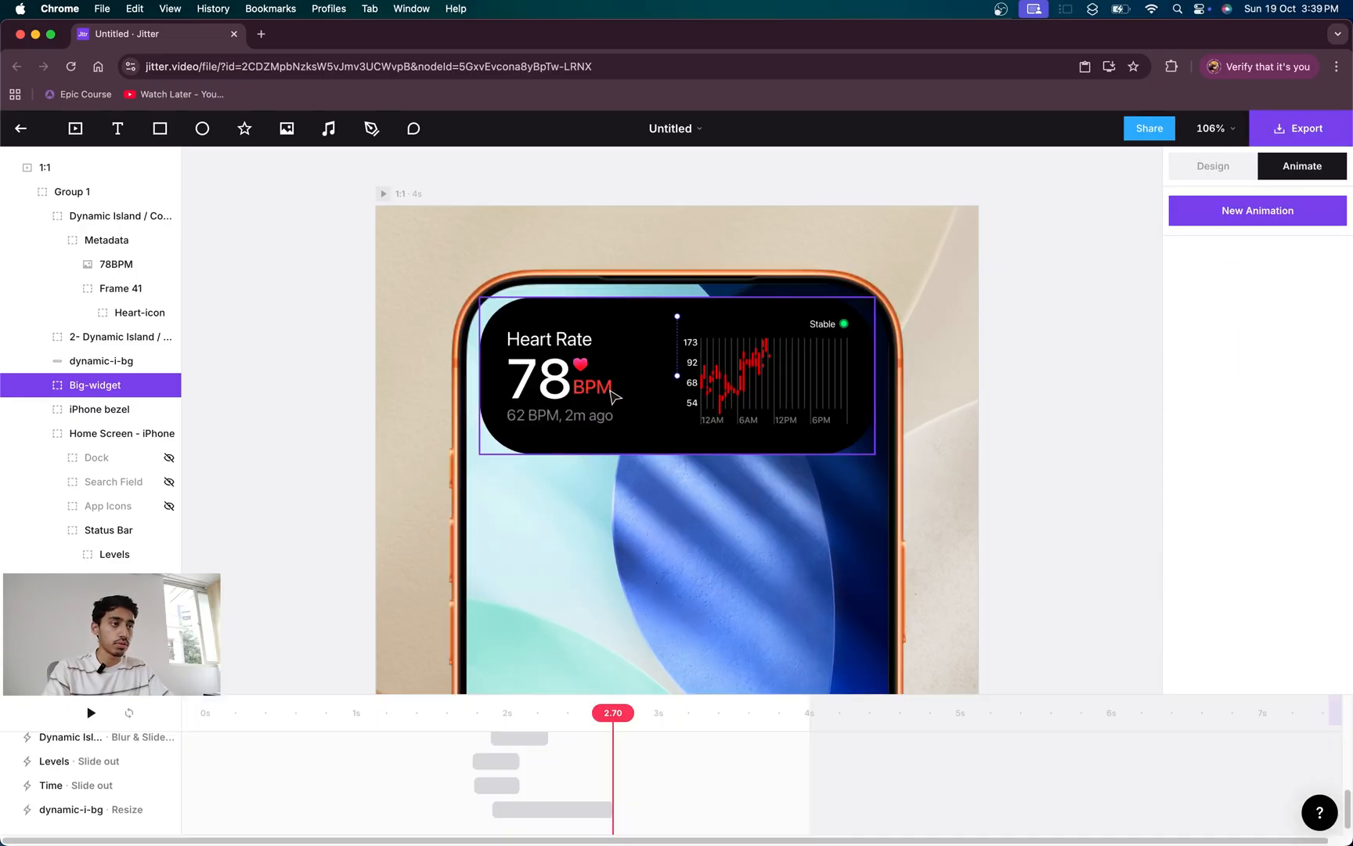
left_click(76, 365)
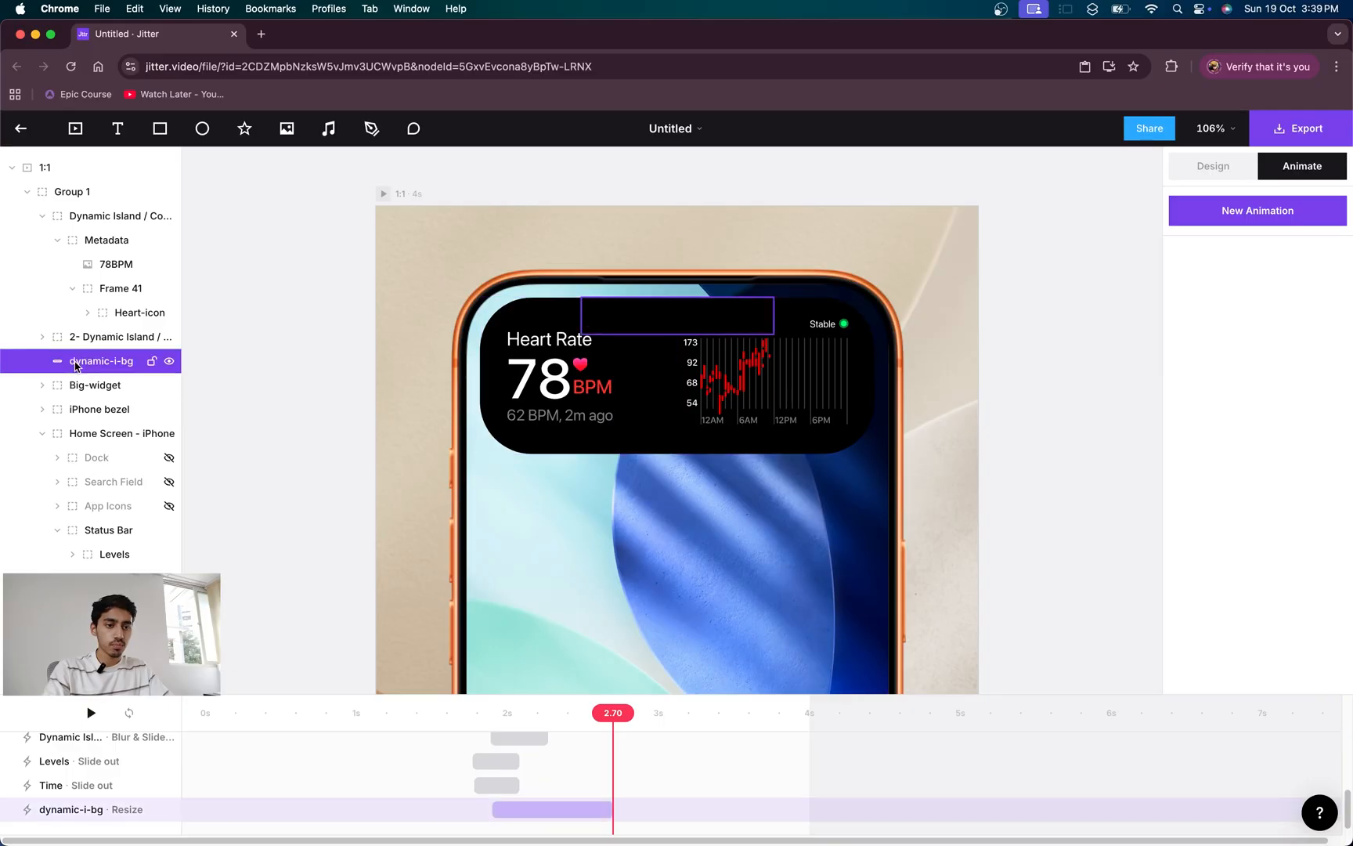
left_click(495, 807)
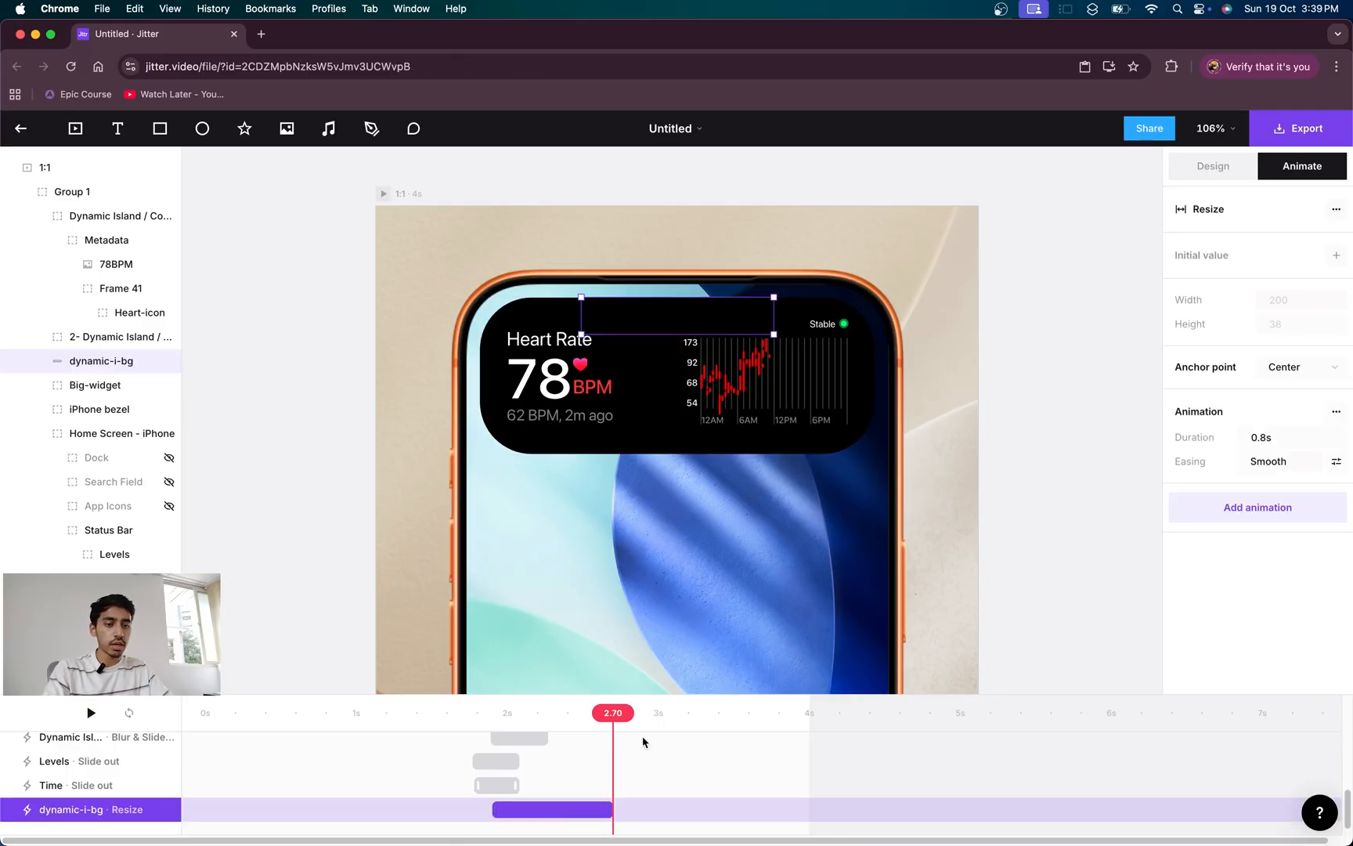
left_click(1285, 300)
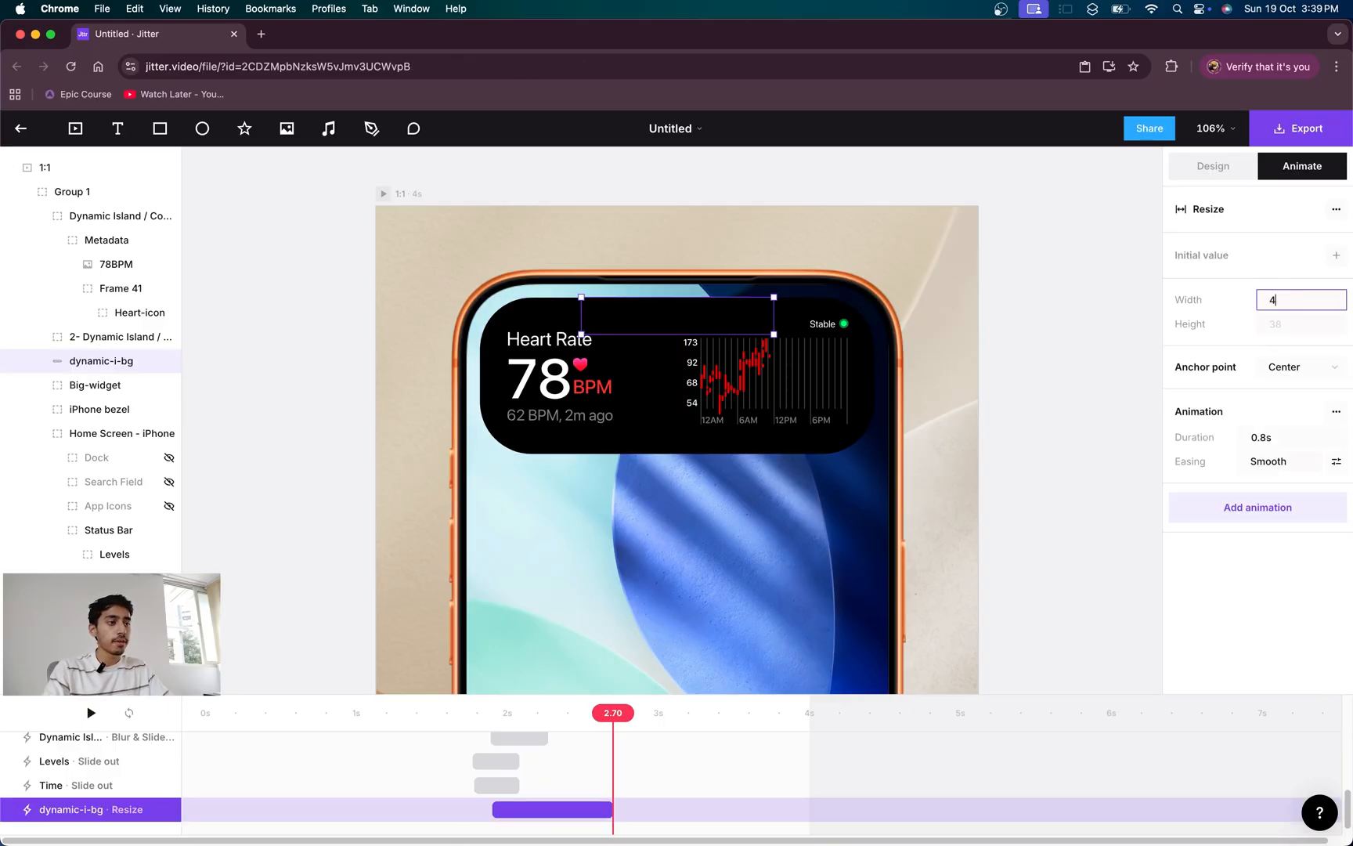
left_click(1277, 326)
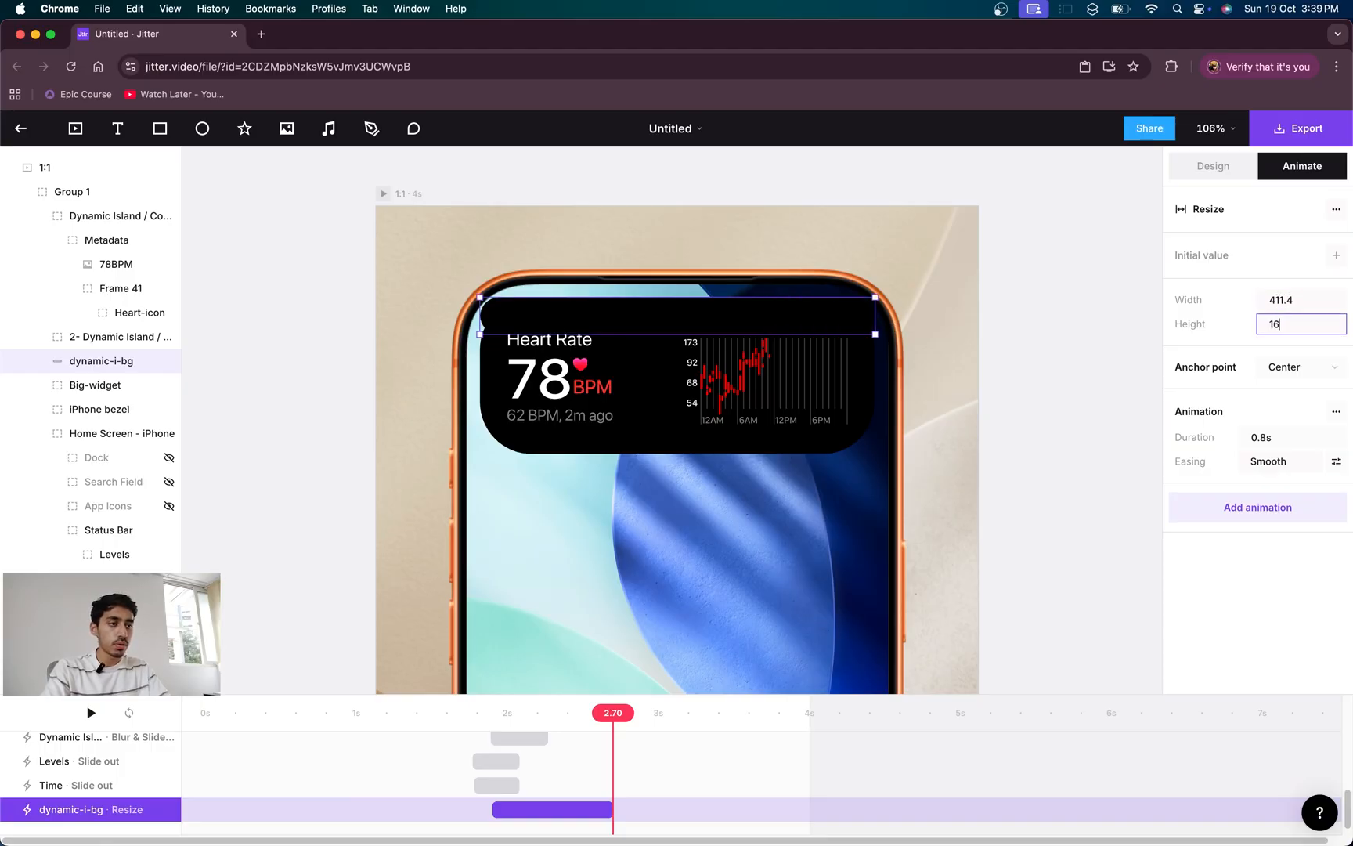
type("163")
key("Return")
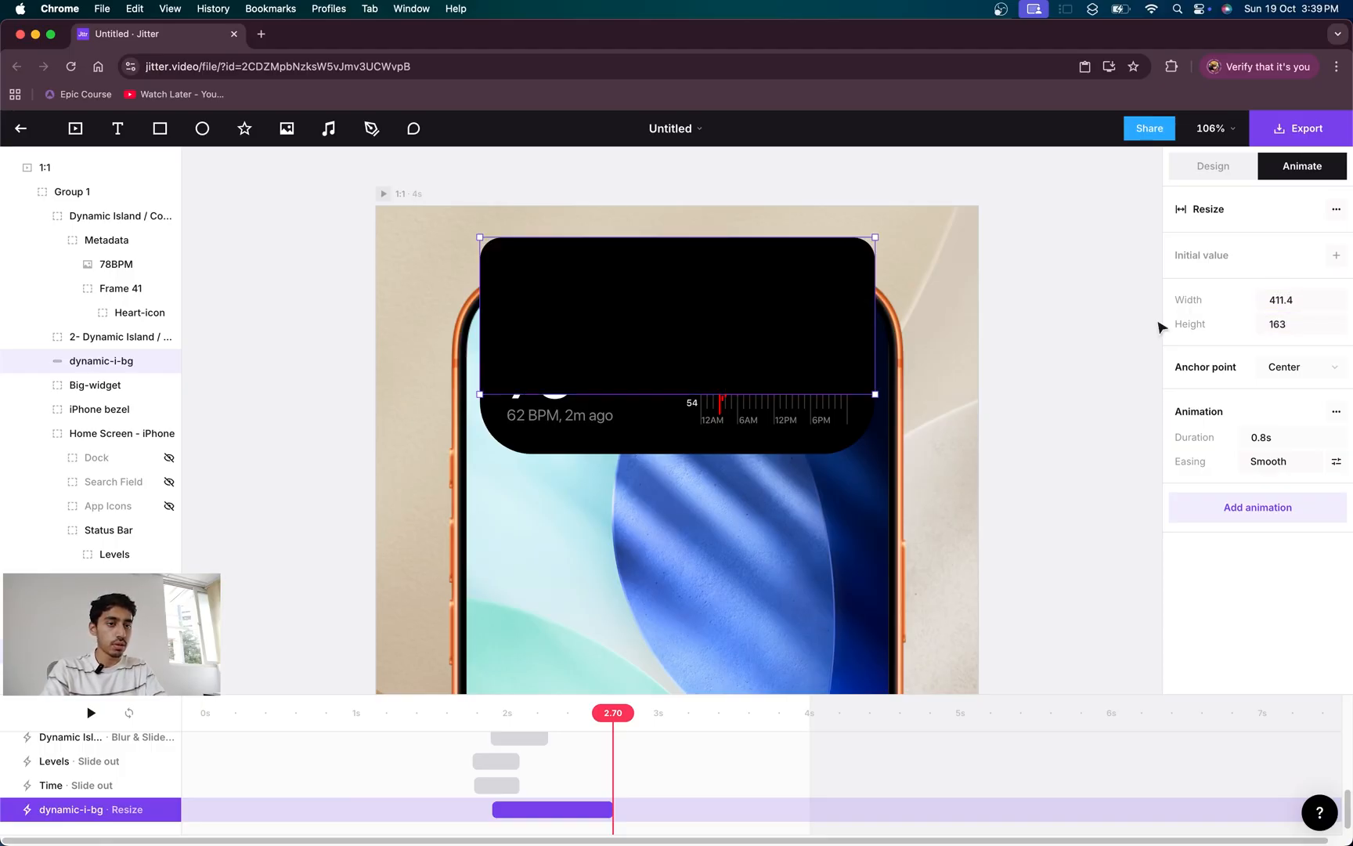
- Add a Move animation to dynamic-i-bg at 1.90 s with Move X 0 and Move Y 63, covering Big-widget's position
left_click_drag(617, 711, 497, 713)
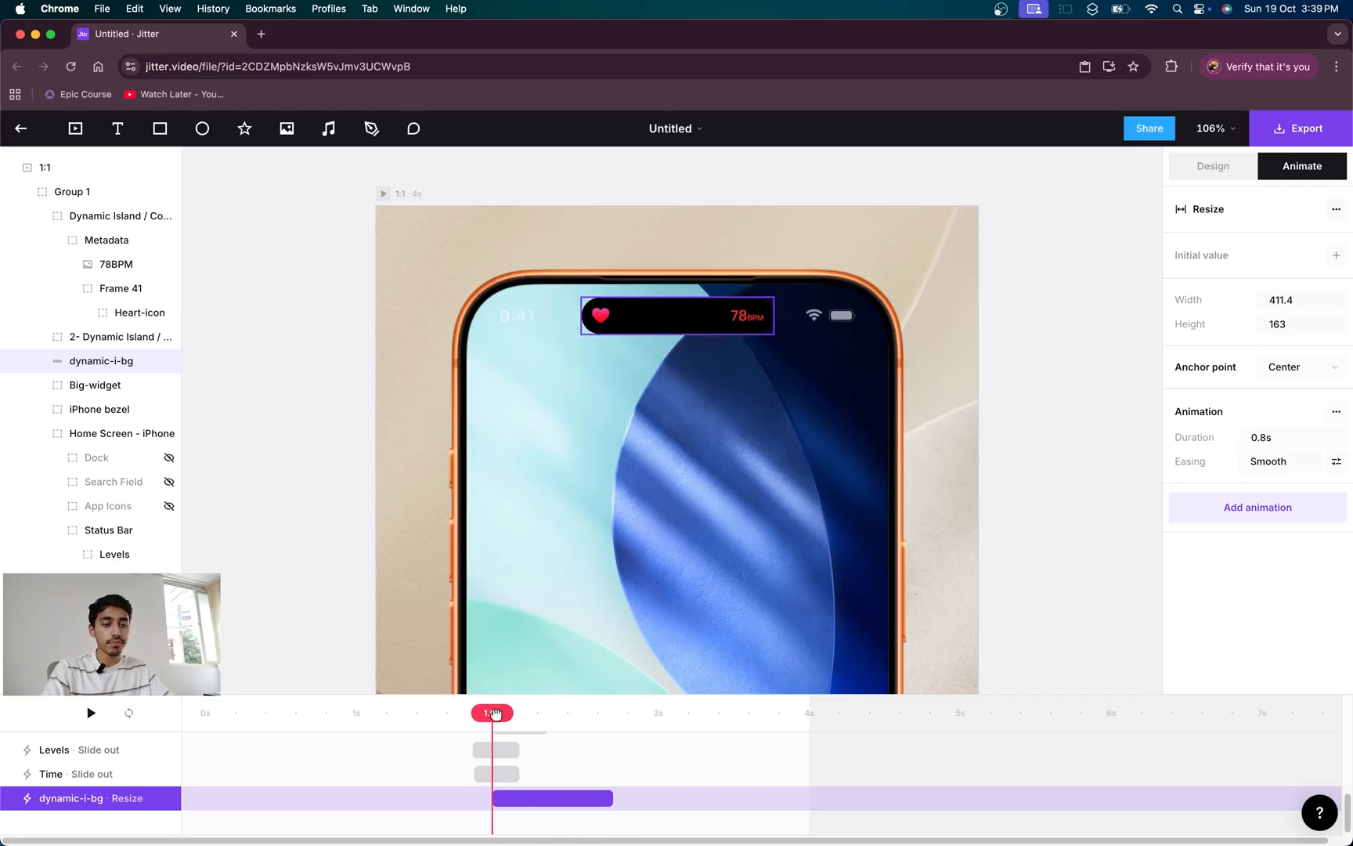
left_click(1261, 513)
left_click(1260, 487)
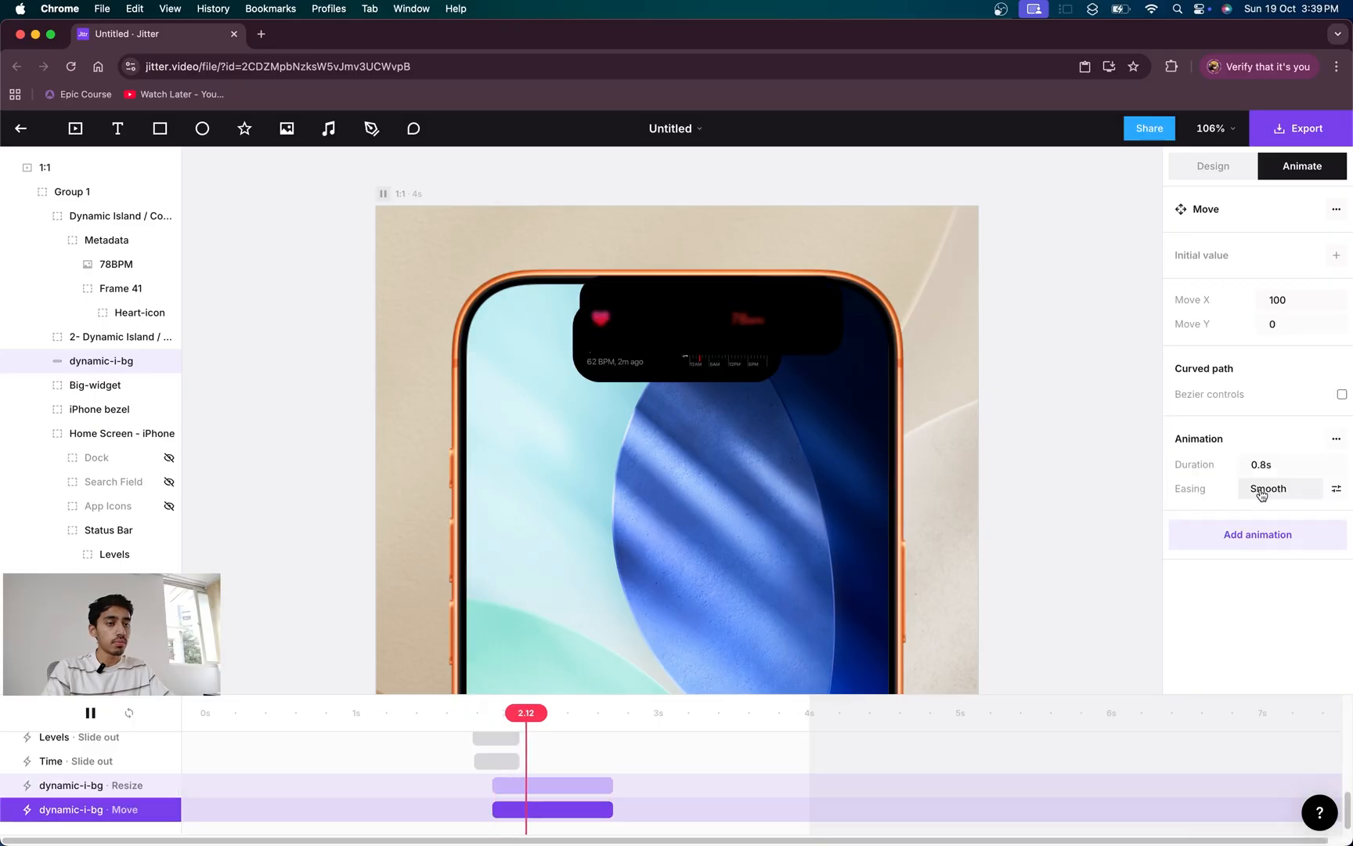
left_click(1284, 300)
type("0")
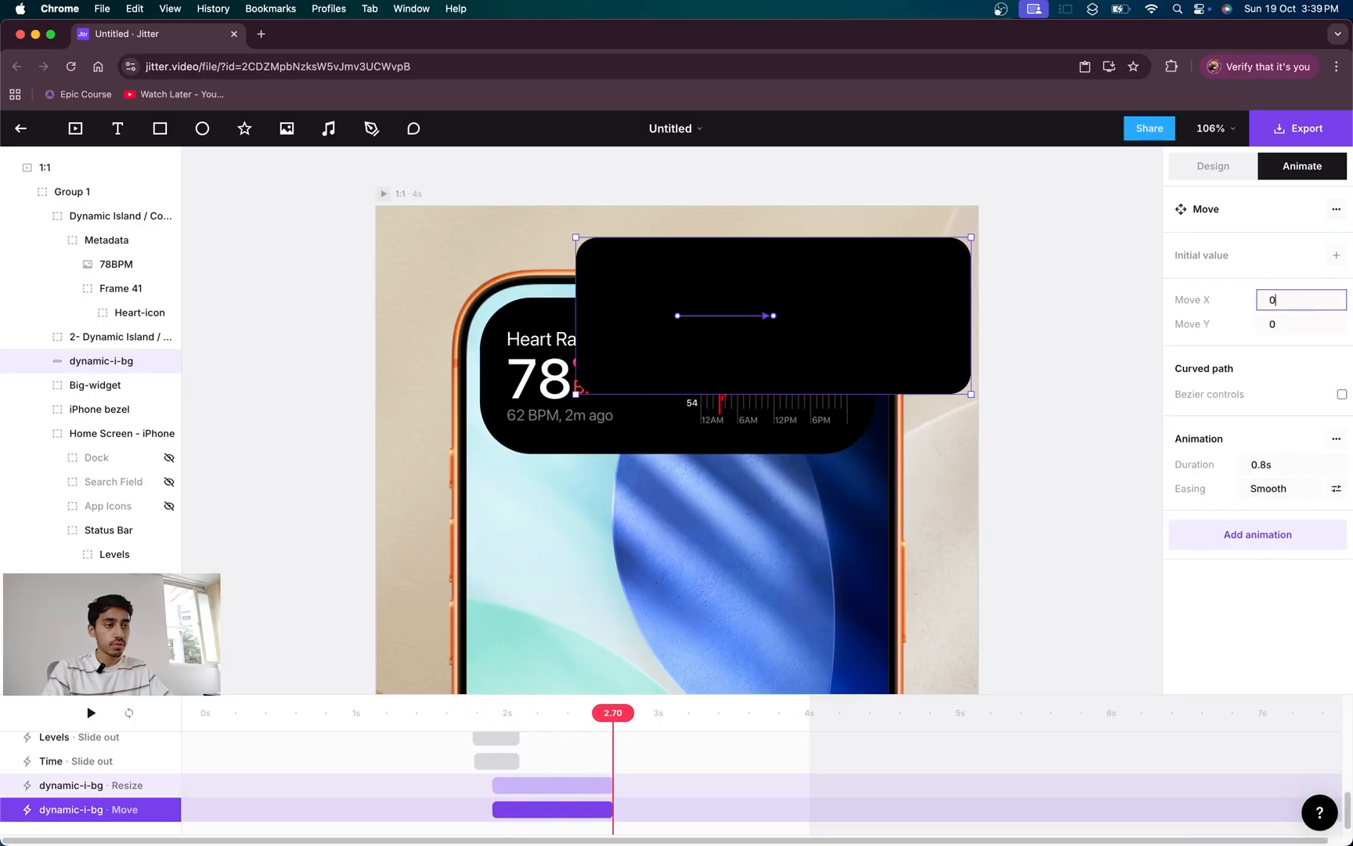
left_click(1307, 324)
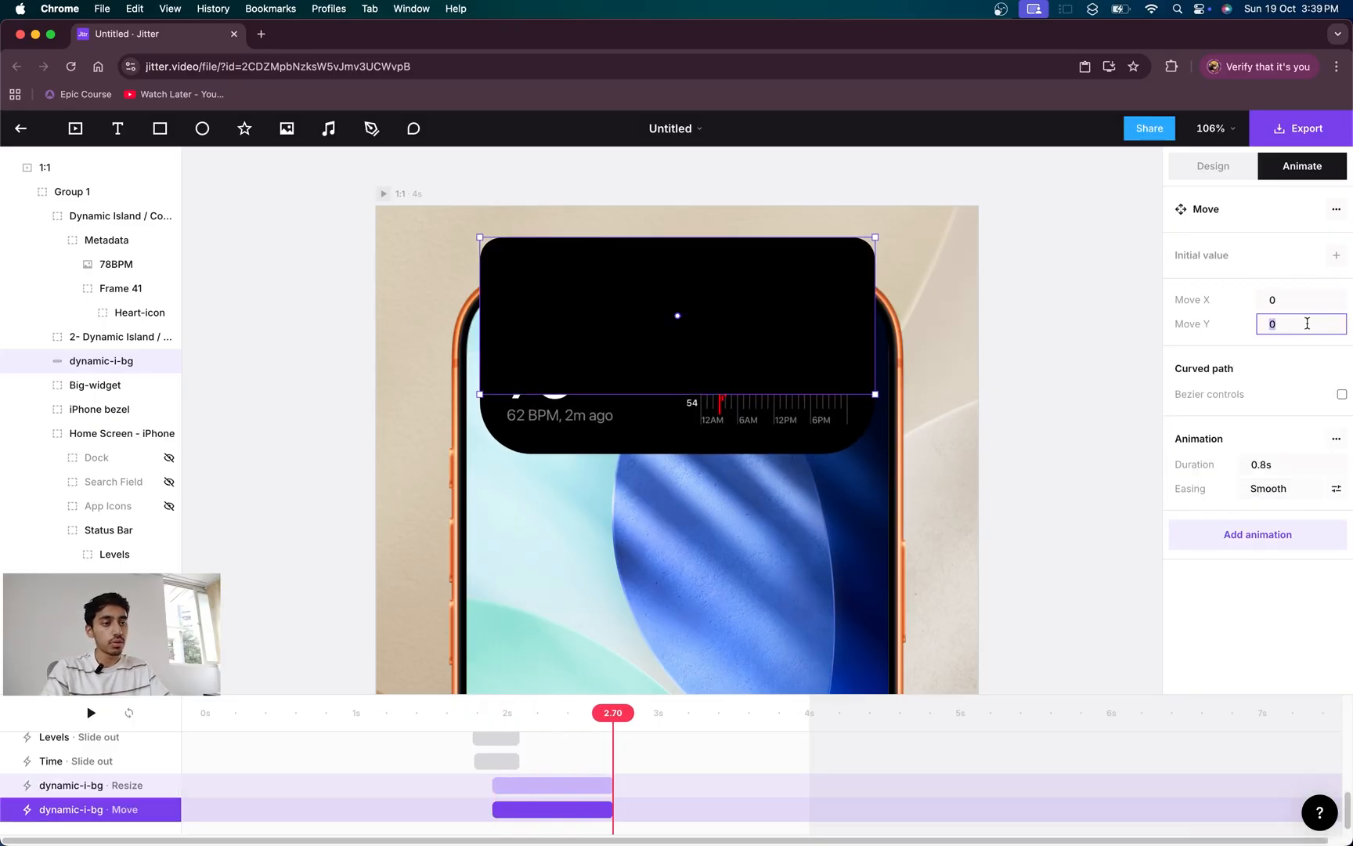
key("Return")
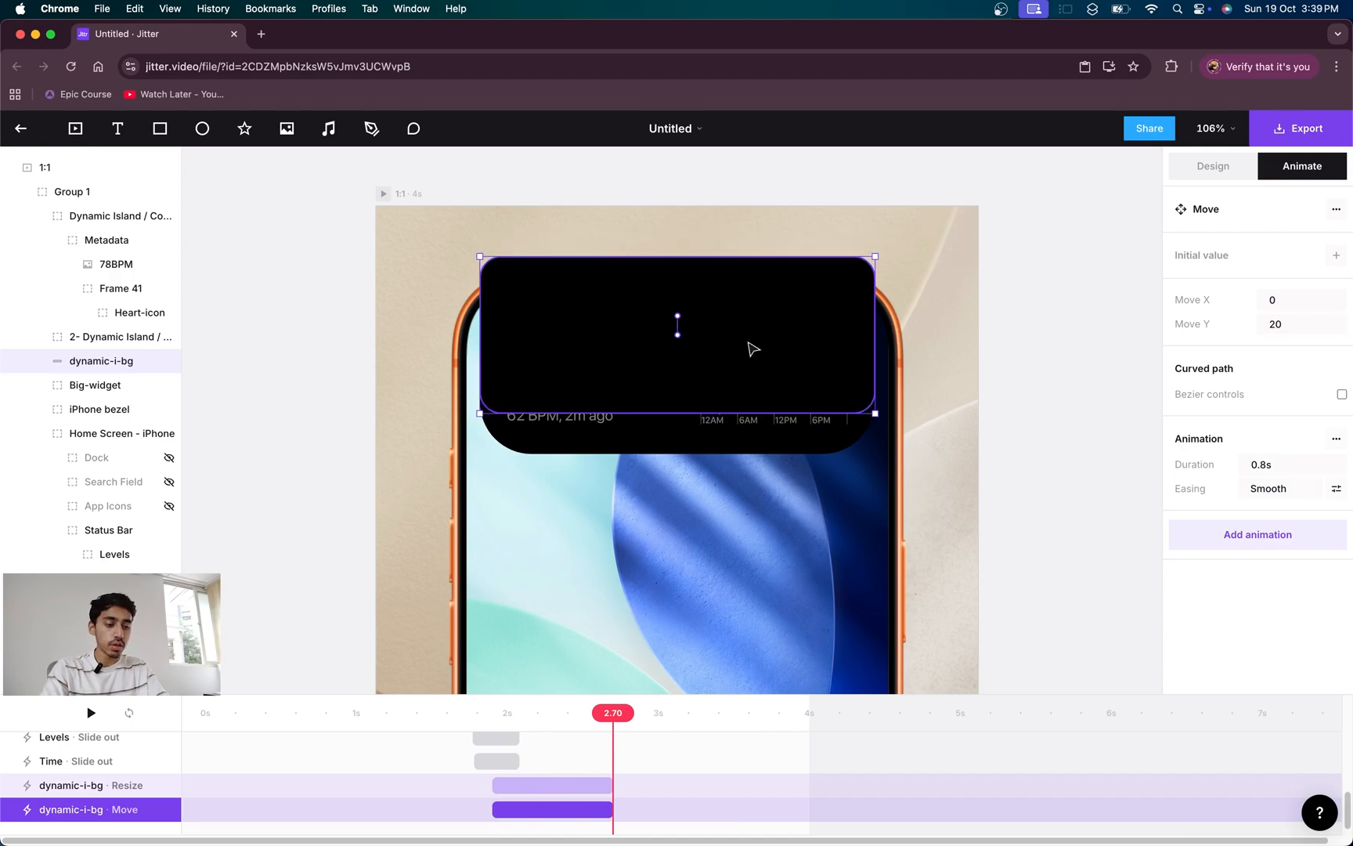
left_click_drag(678, 335, 674, 380)
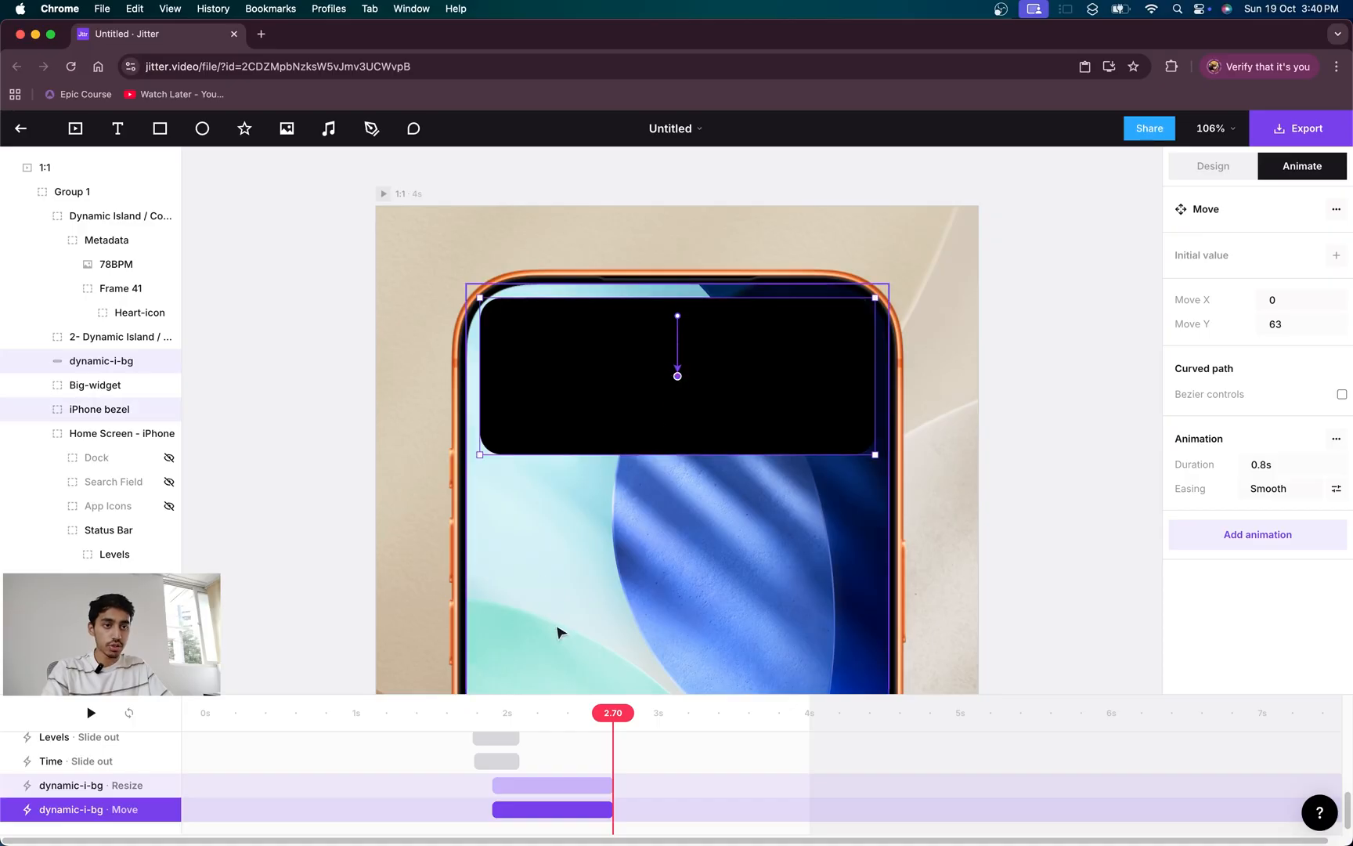
mouse_move(612, 716)
left_mouse_down()
mouse_move(568, 719)
mouse_move(594, 715)
left_mouse_up()
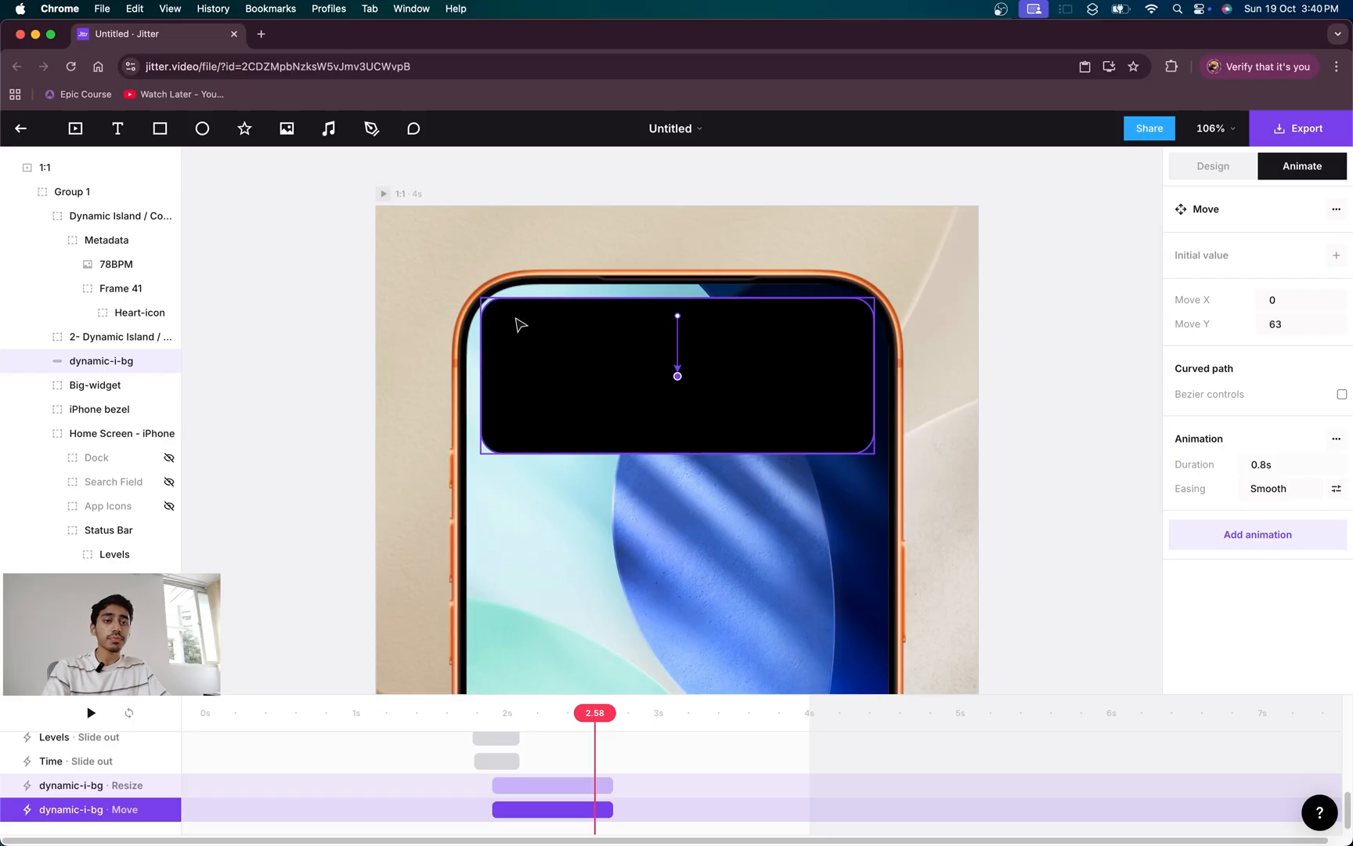
- Set dynamic-i-bg's corner radius to 54 and check the rounded shape in the expanded state
left_click(1212, 167)
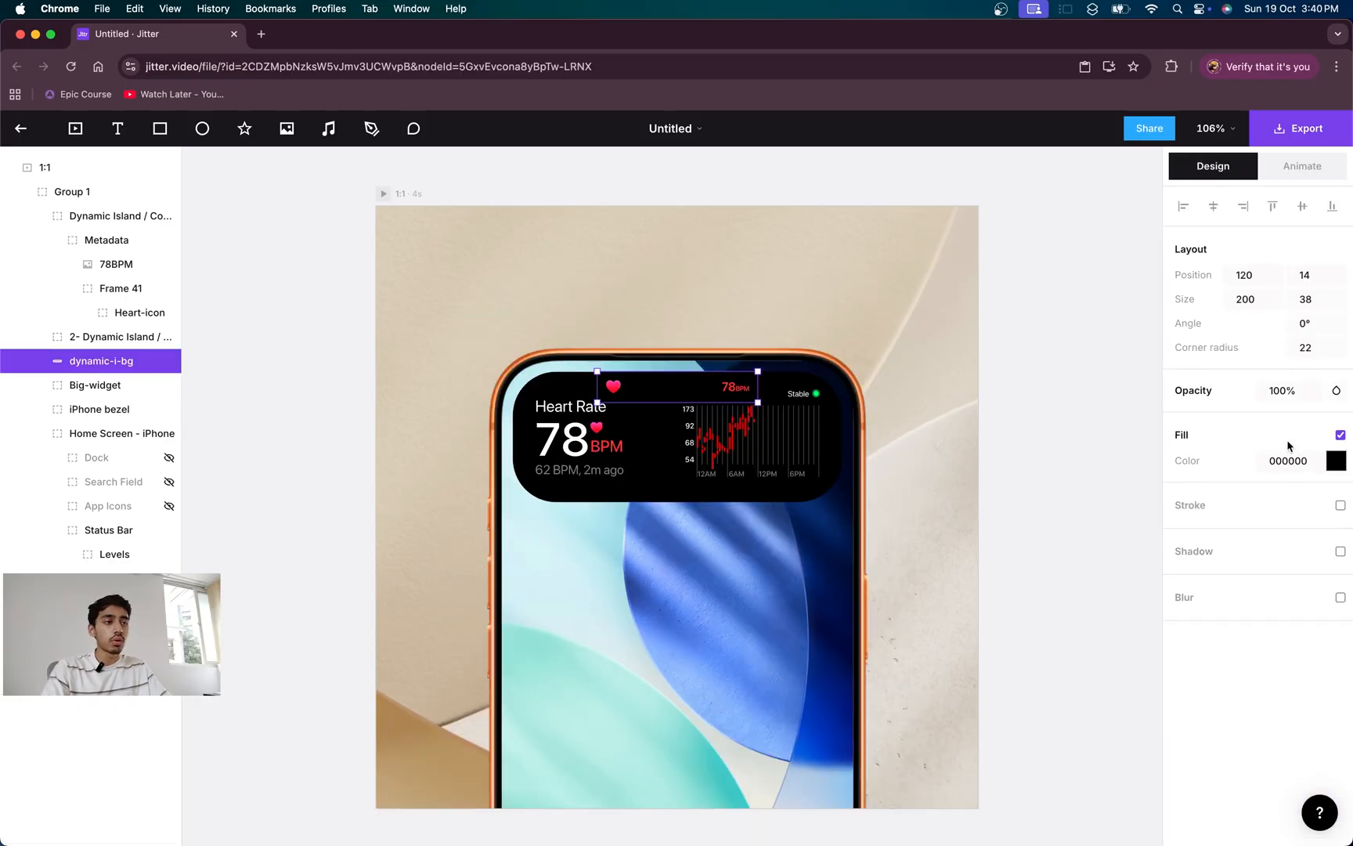
left_click(1305, 349)
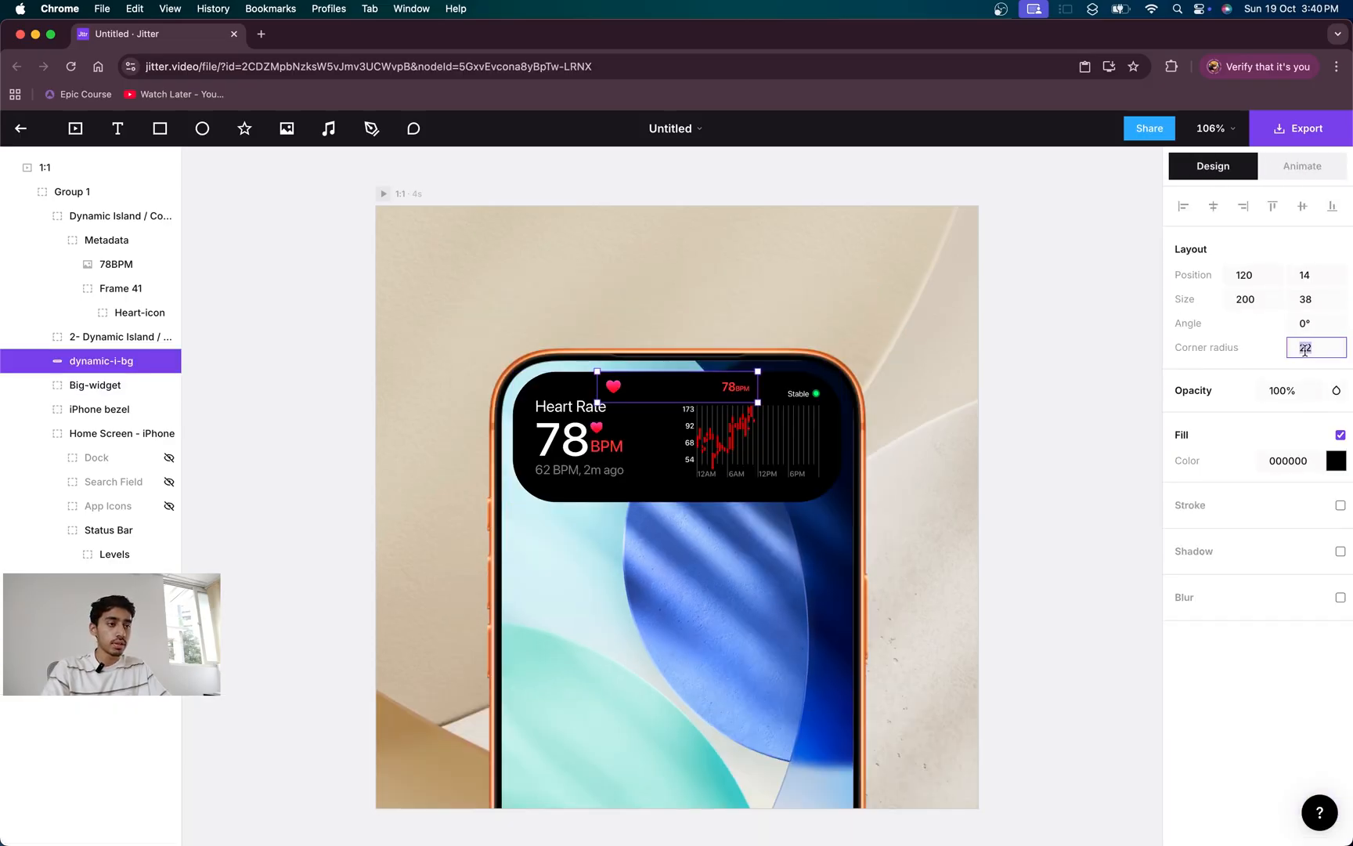
left_click(556, 466)
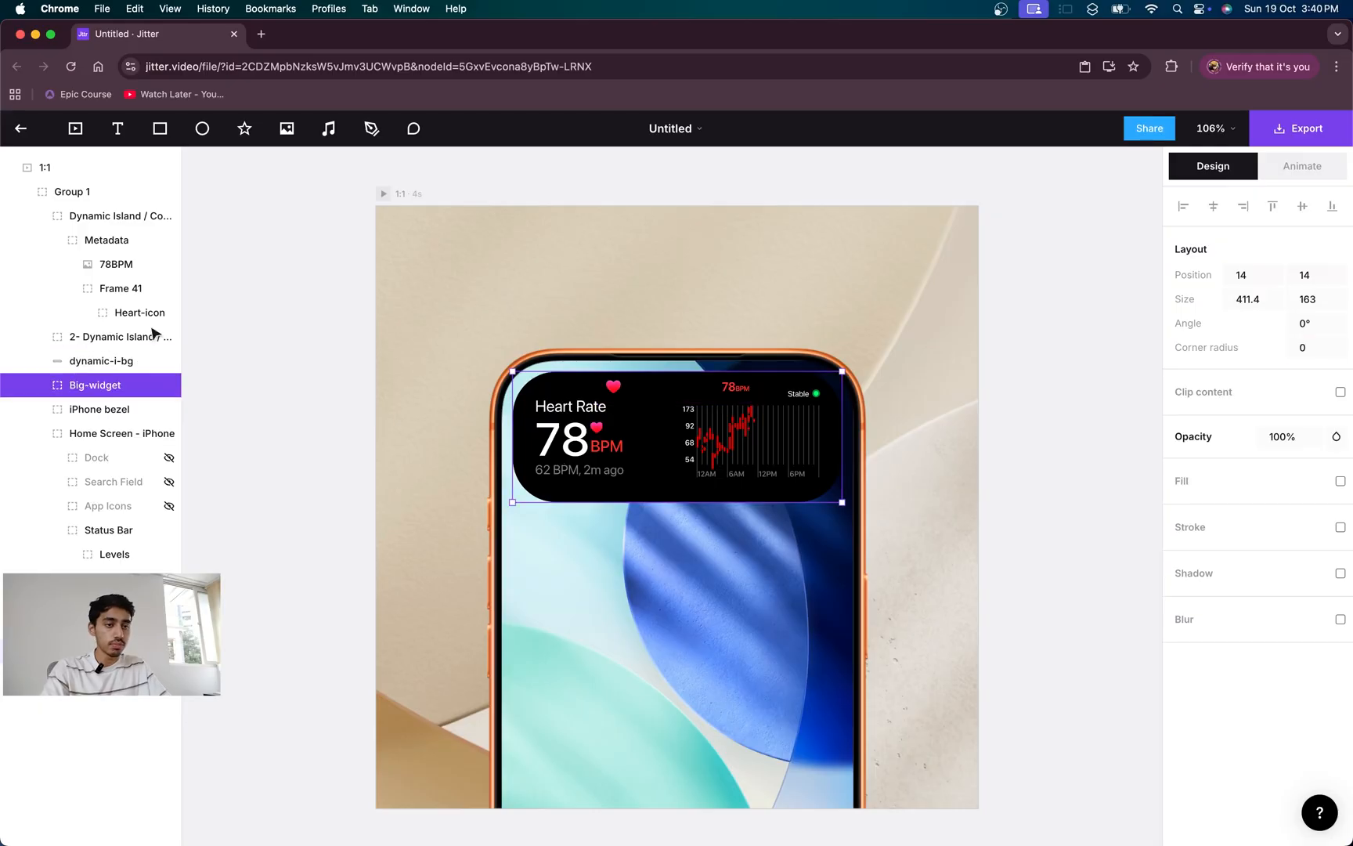
left_click(88, 364)
left_click(1304, 347)
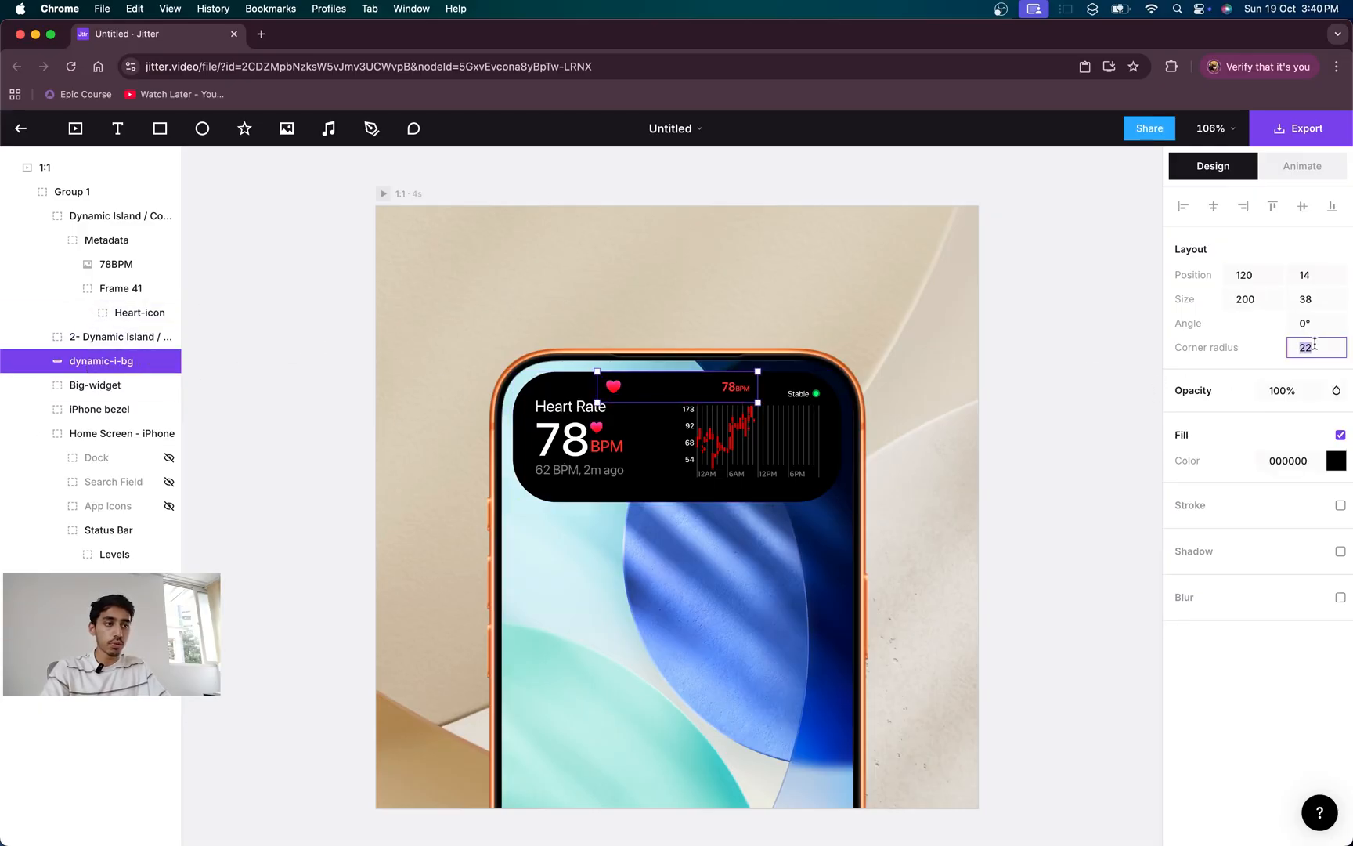
type("54")
key("Return")
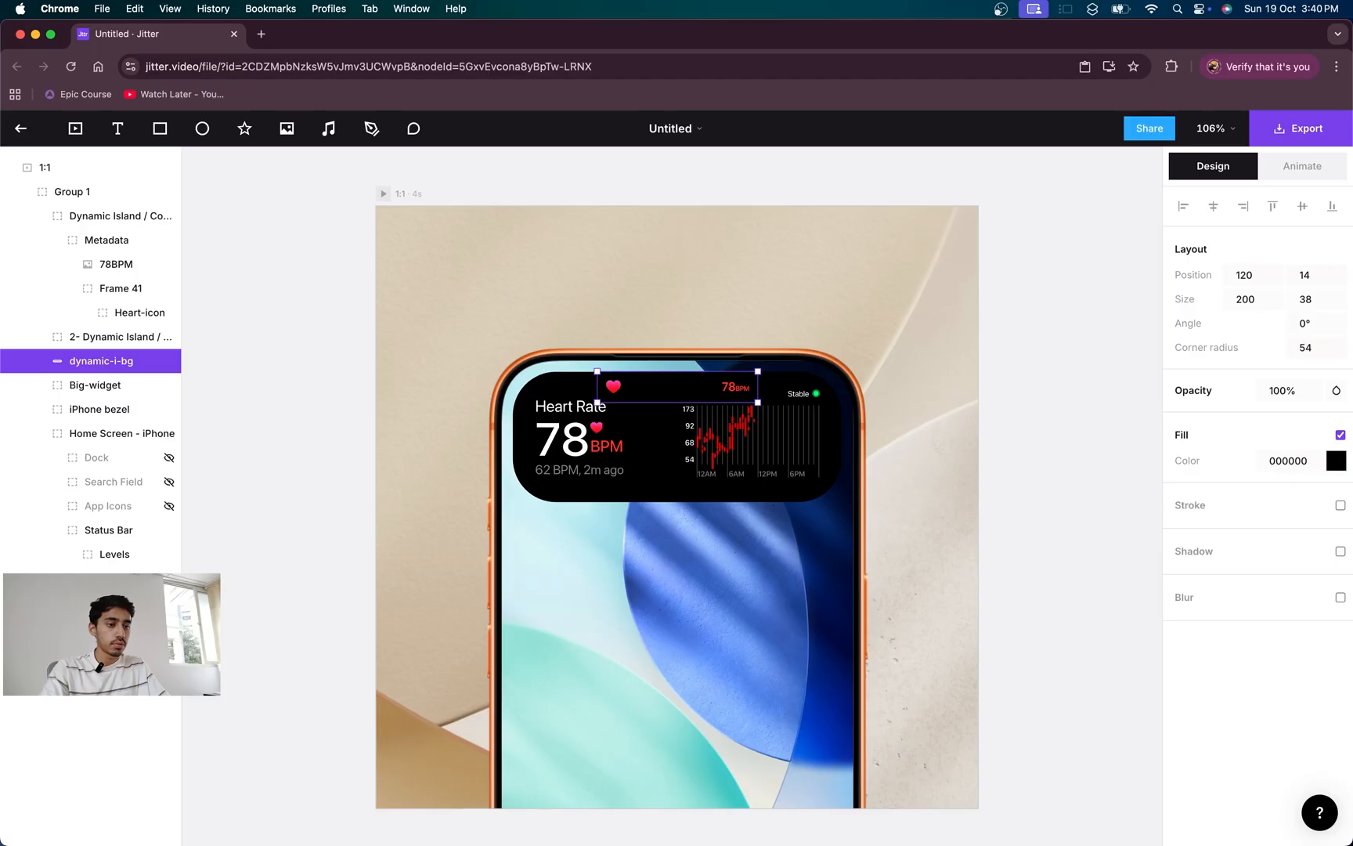
left_click(1332, 162)
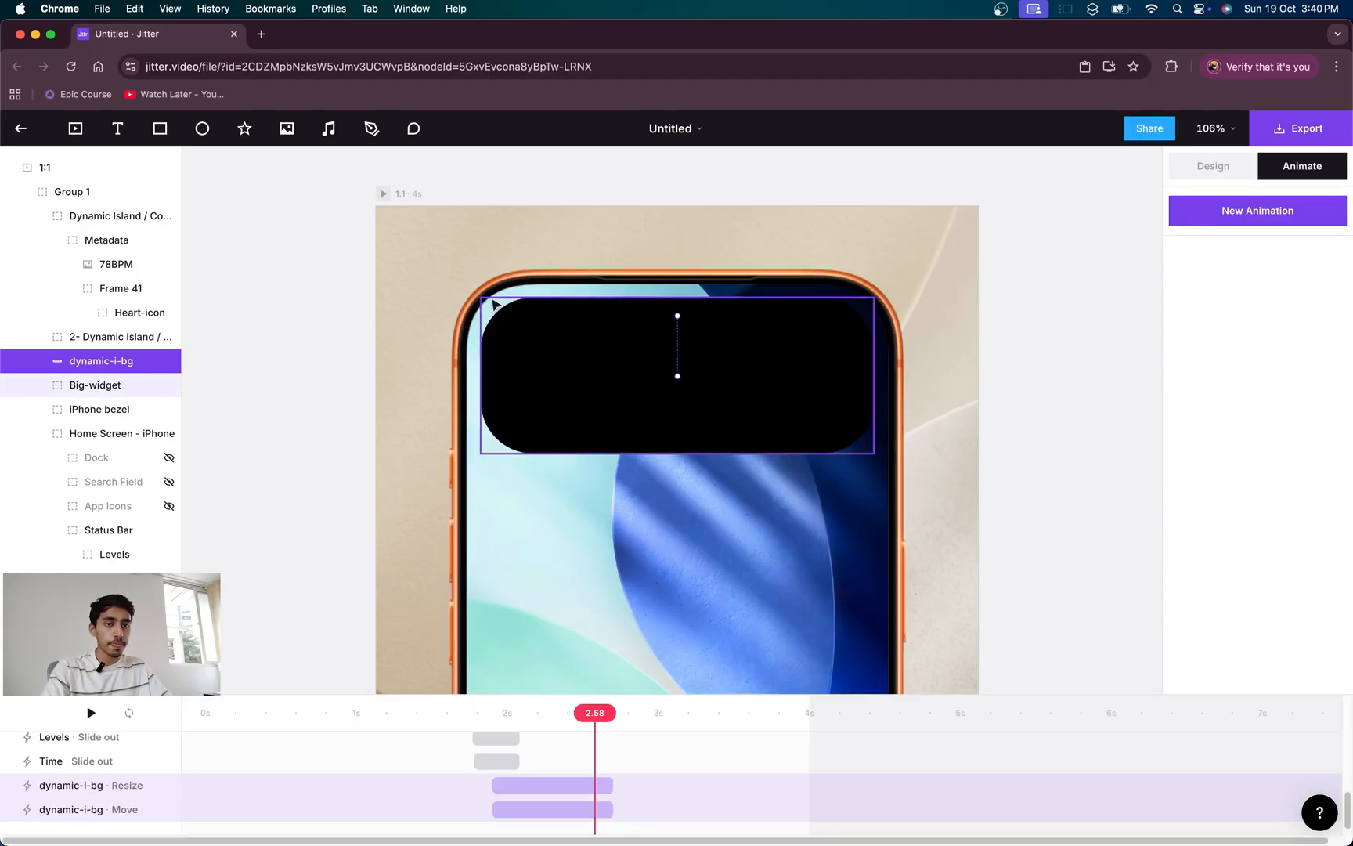
mouse_move(594, 713)
left_mouse_down()
mouse_move(520, 714)
mouse_move(584, 714)
left_mouse_up()
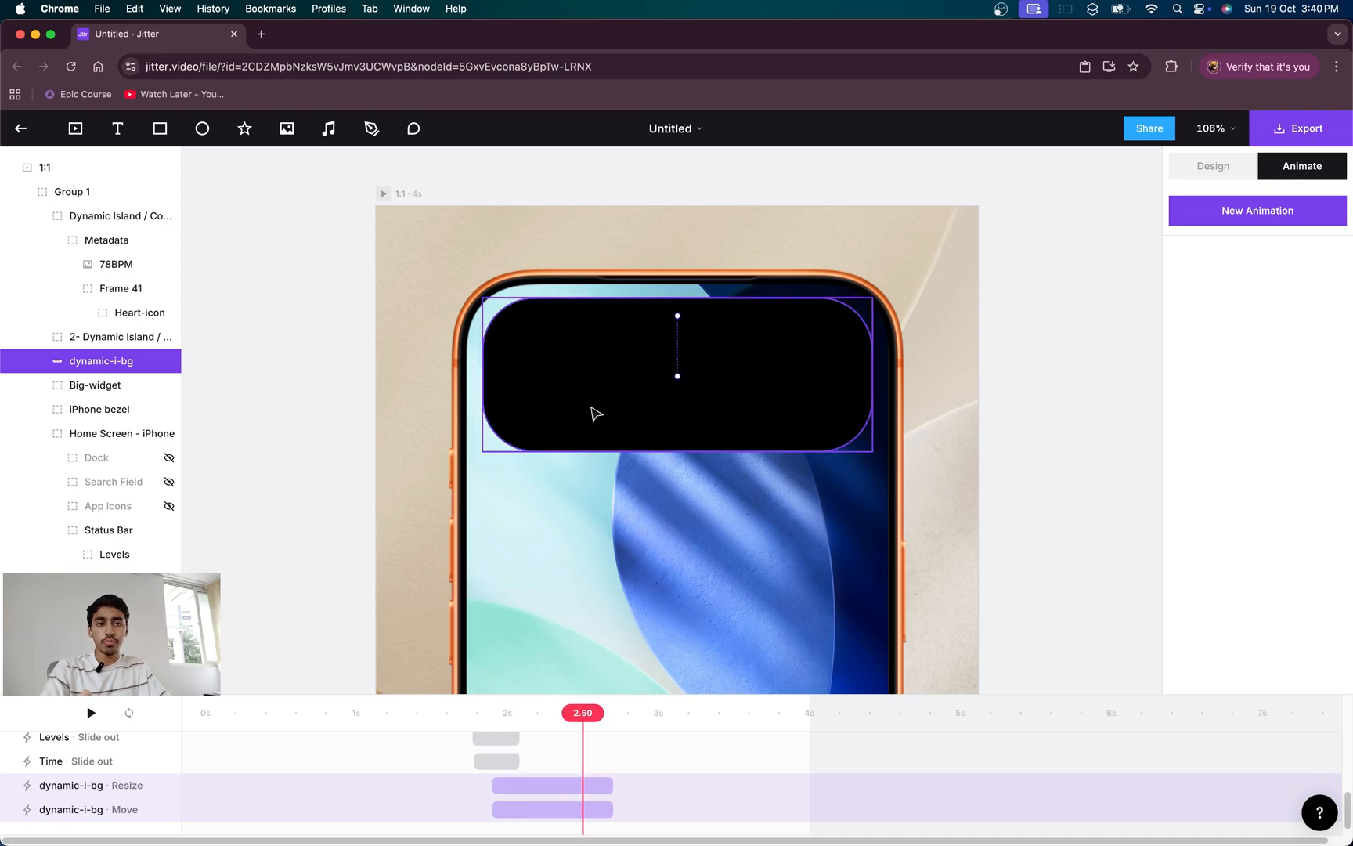
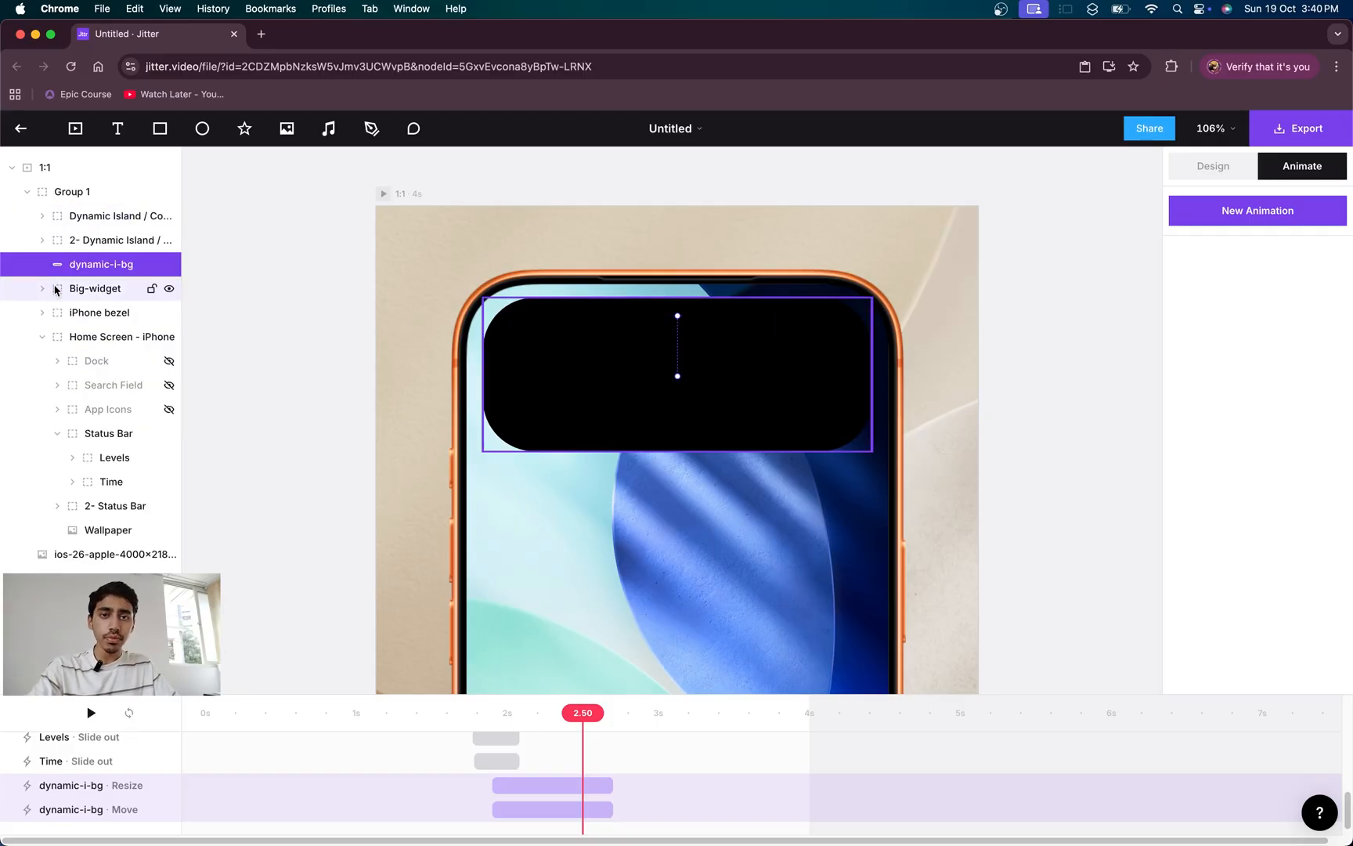
- Move Big-widget above dynamic-i-bg in the layer order and play back the expansion
left_click(69, 291)
left_click_drag(72, 292, 66, 257)
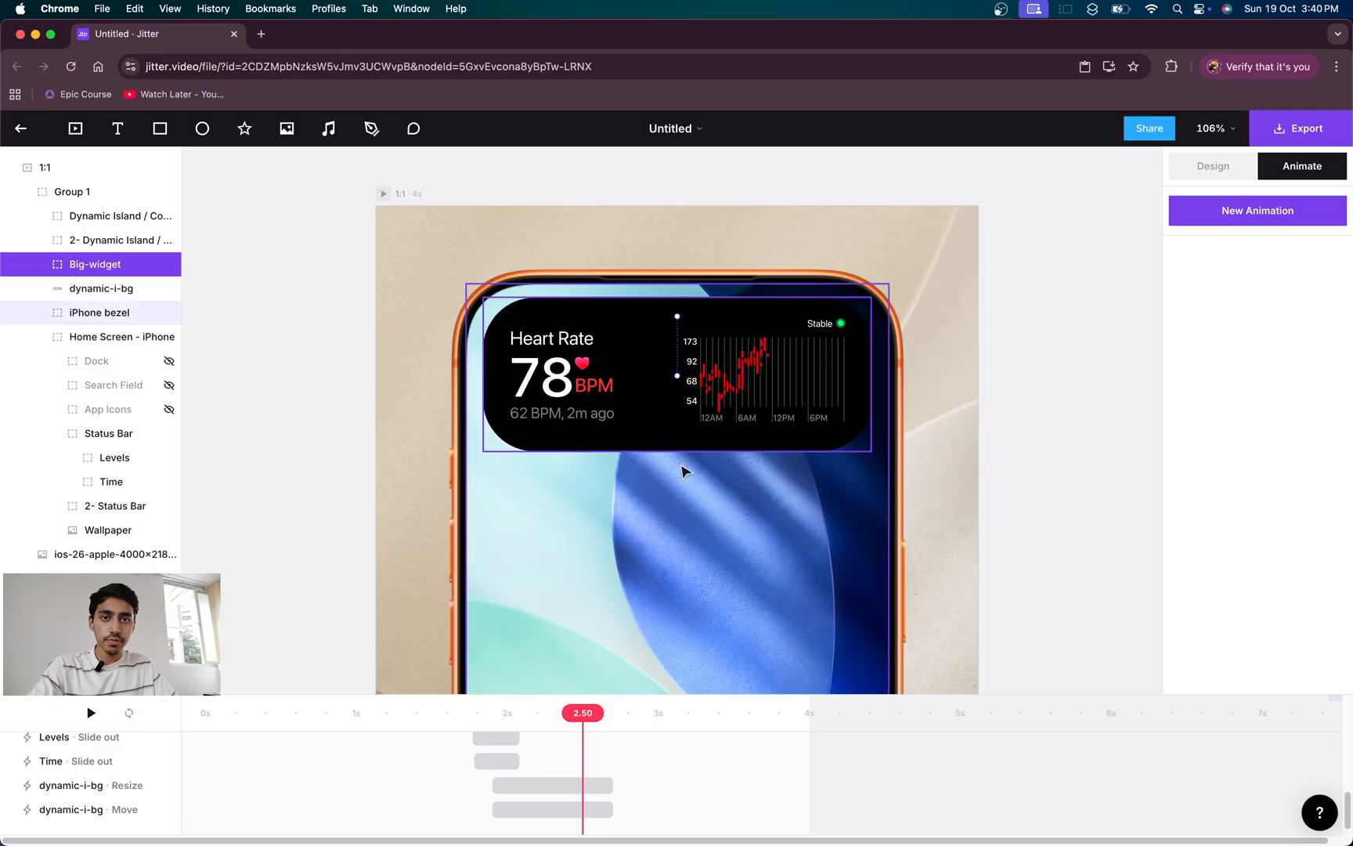
left_click_drag(562, 713, 451, 713)
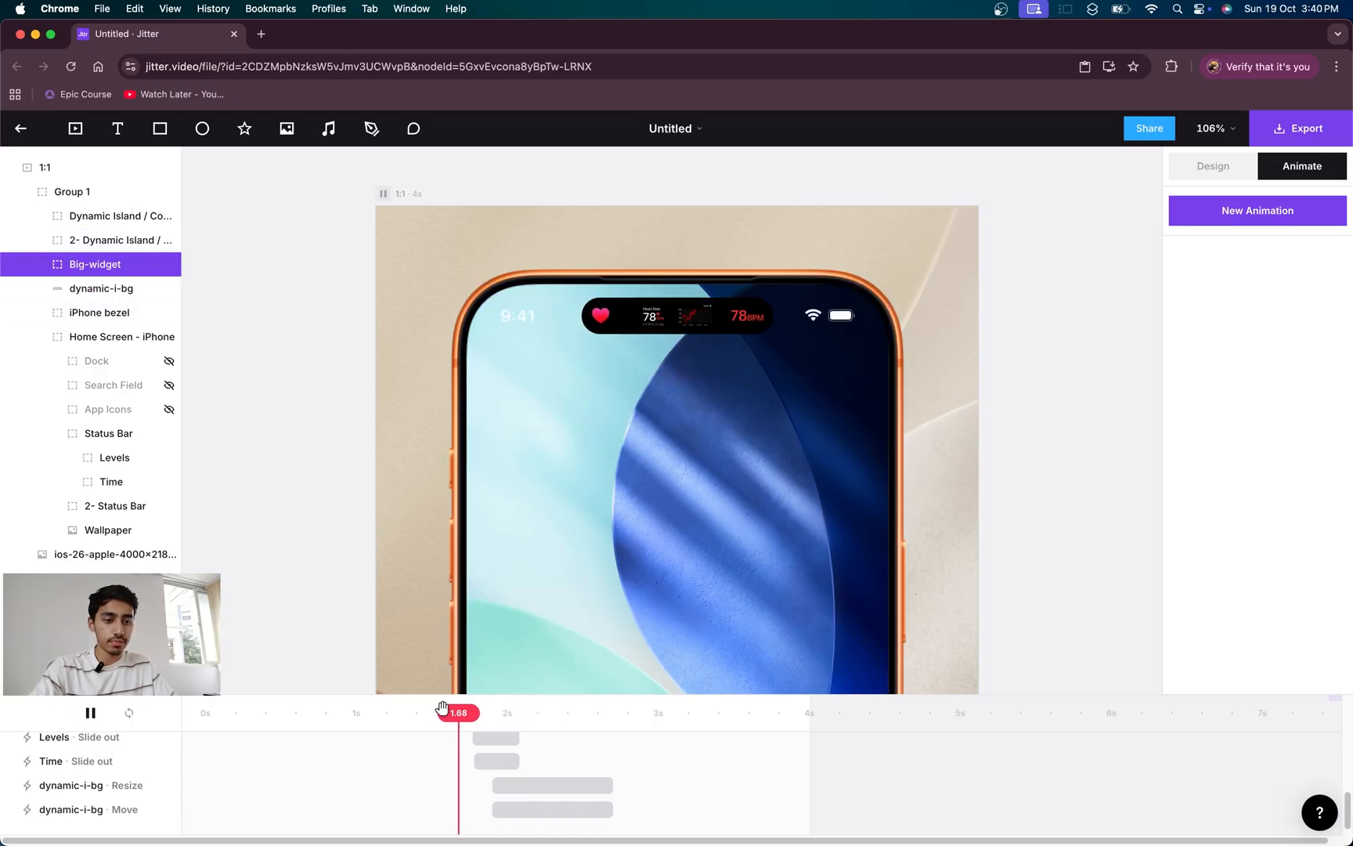
key("space")
left_click(450, 714)
left_click(451, 714)
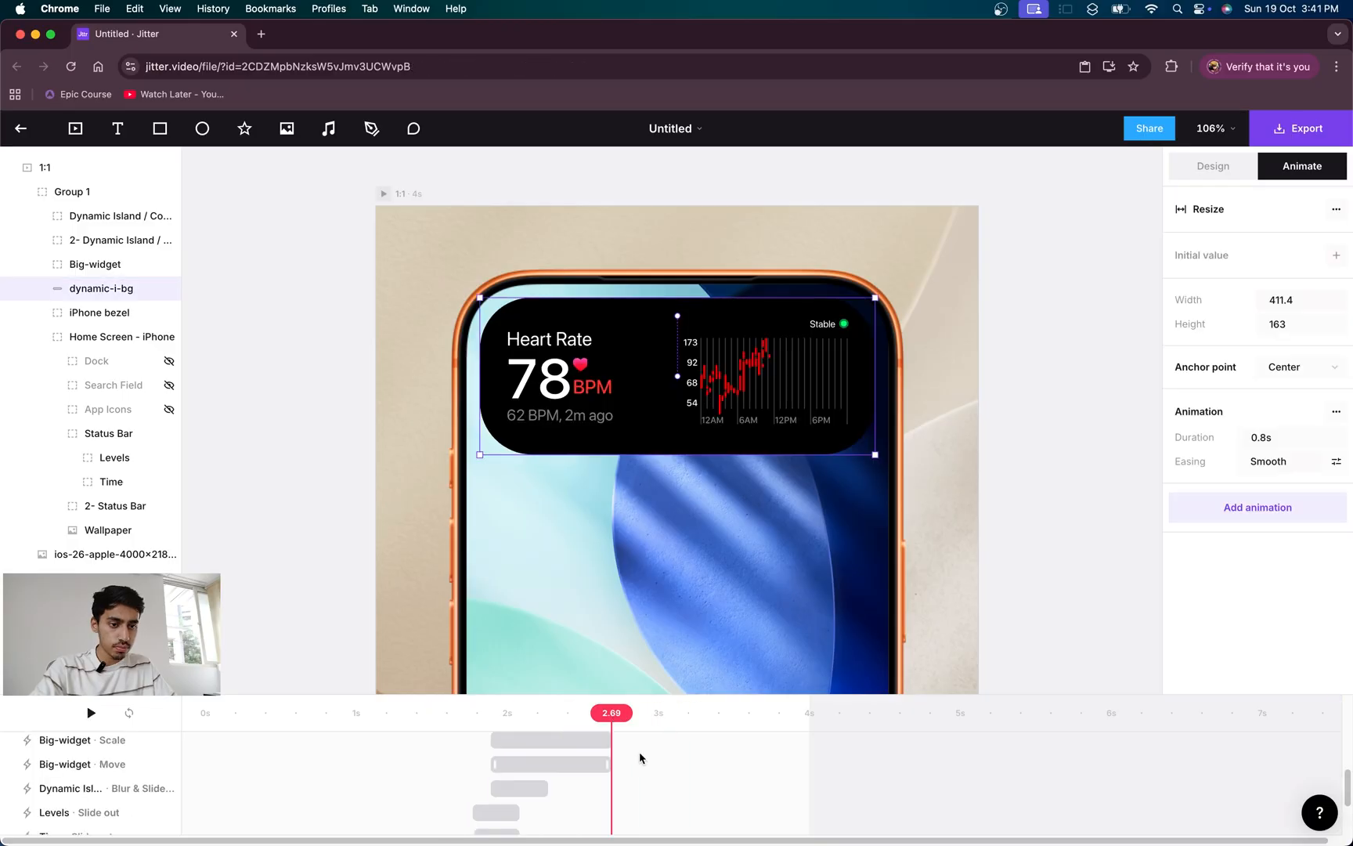
- Shorten dynamic-i-bg's Resize and Move animations together to 0.66 s
scroll(639, 753, "down", 3)
left_click(637, 782)
left_click(572, 776)
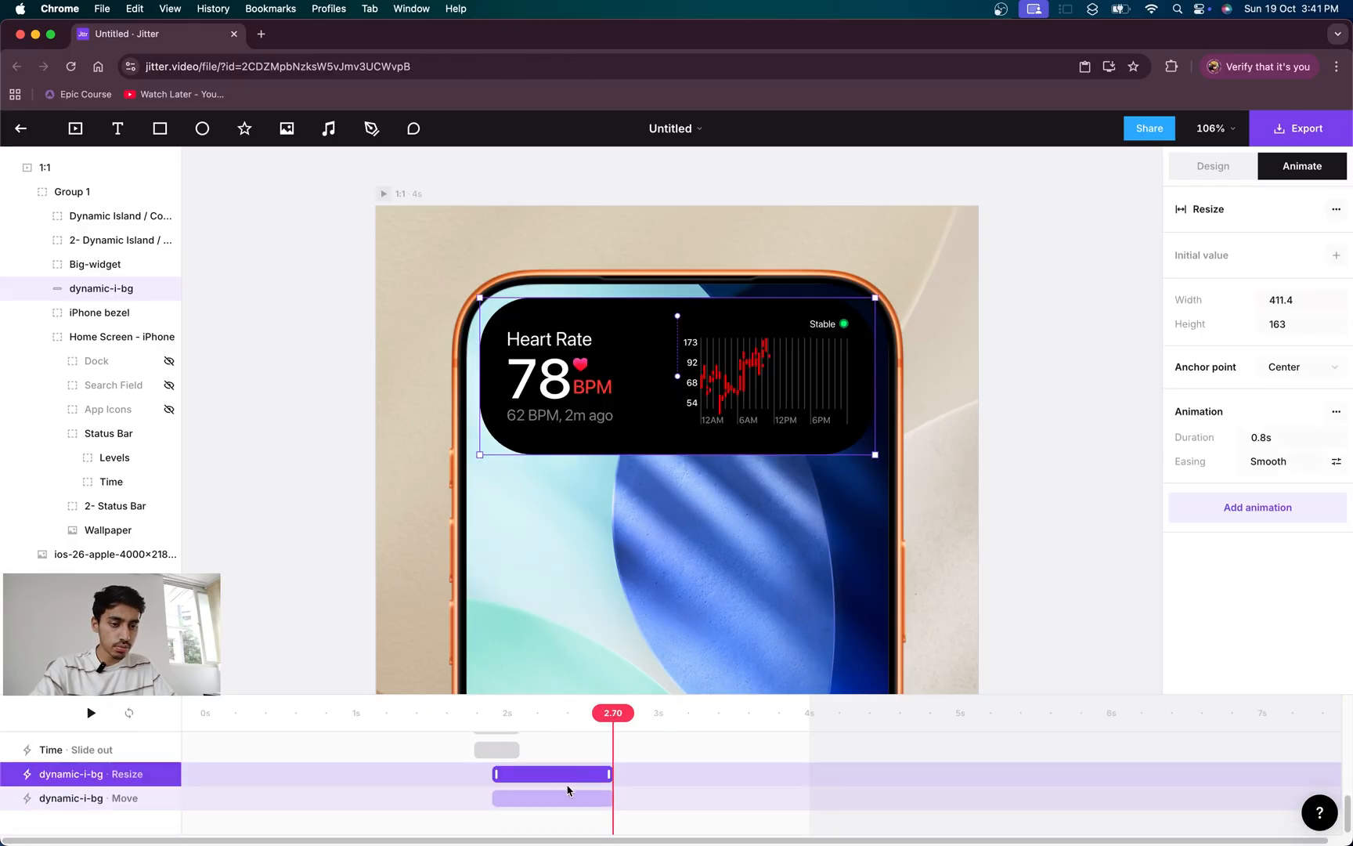
left_click(570, 797, "shift")
left_click_drag(601, 773, 585, 773)
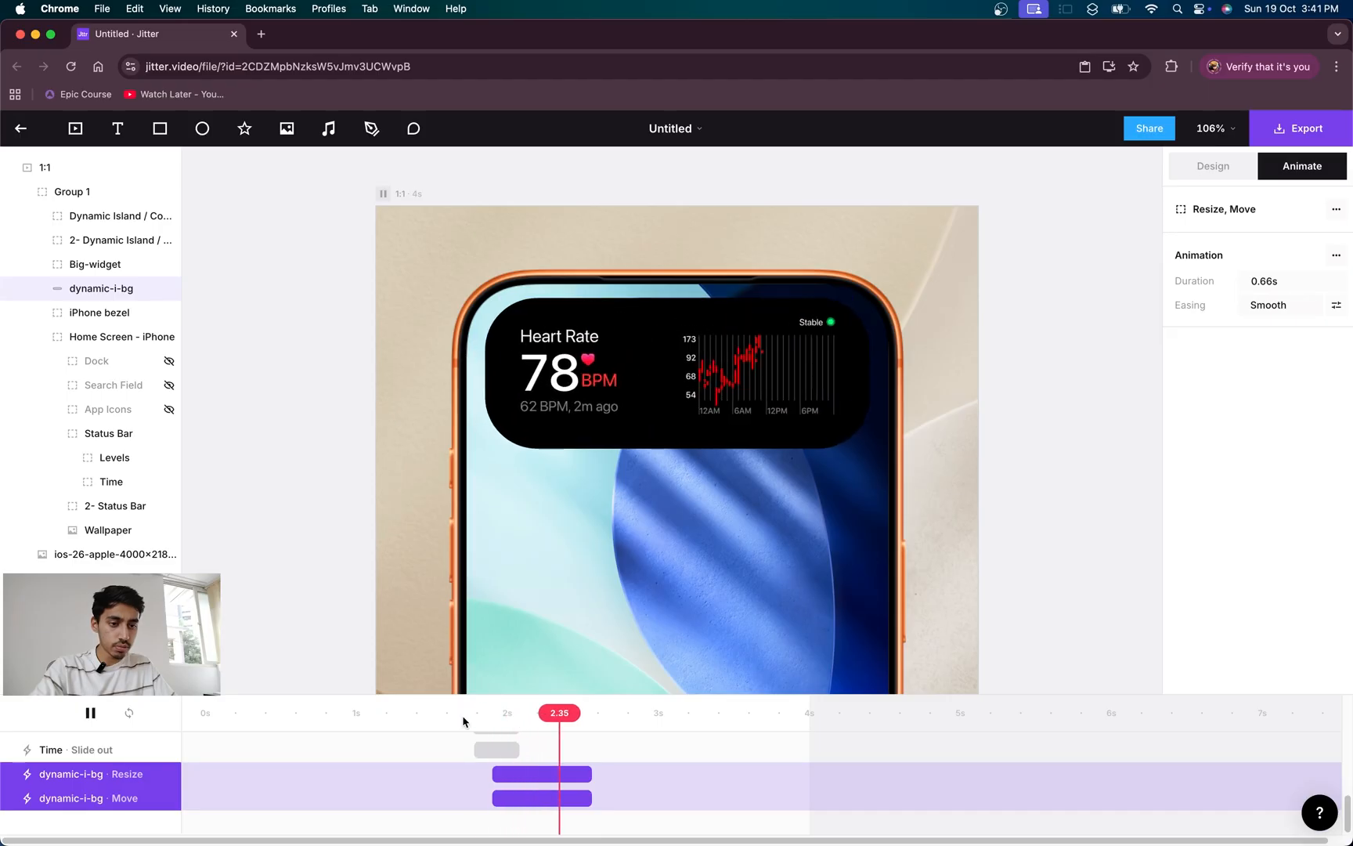
- Scrub through the expansion to examine how Big-widget's content and the background grow together
left_click_drag(492, 712, 569, 711)
scroll(519, 772, "up", 3)
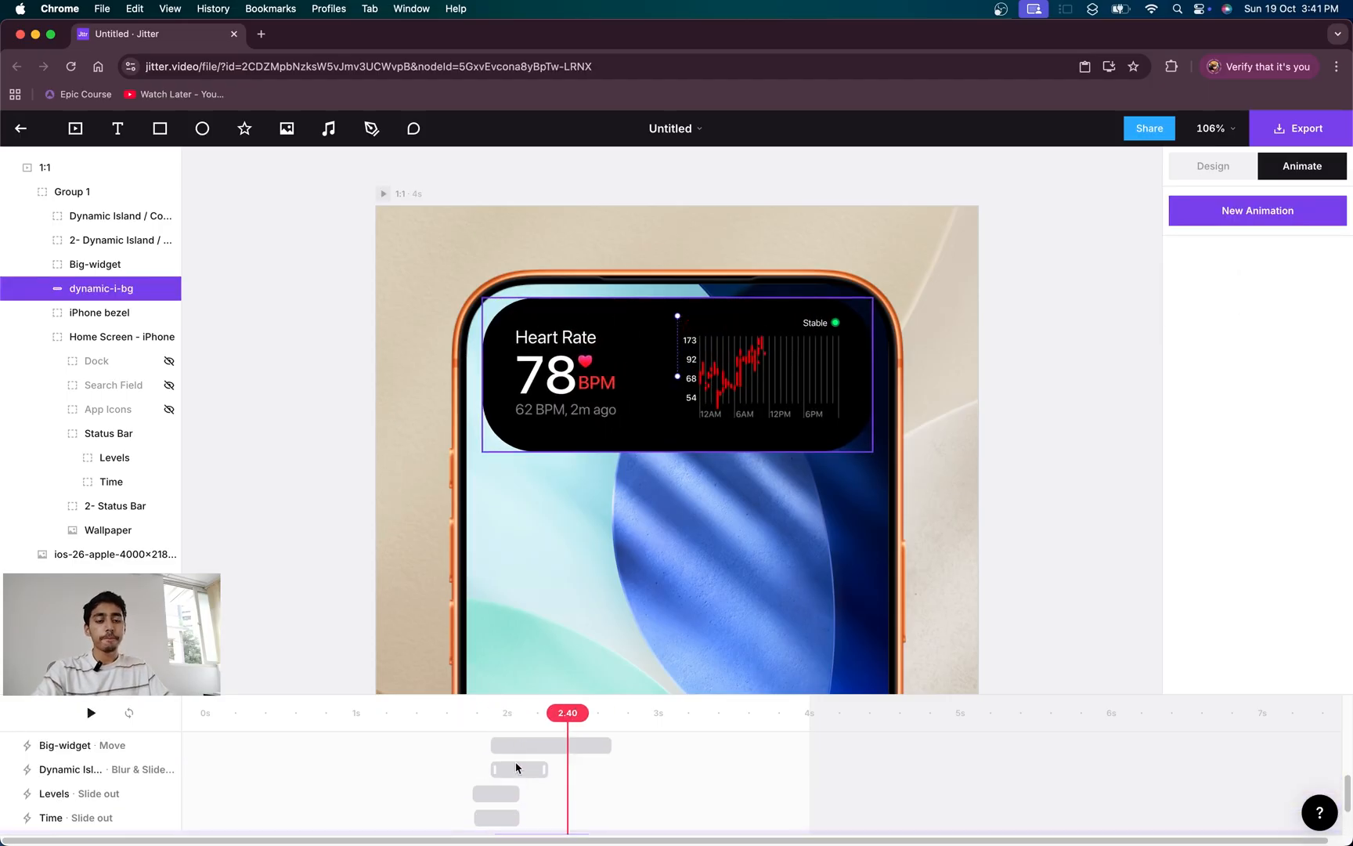
scroll(540, 781, "down", 3)
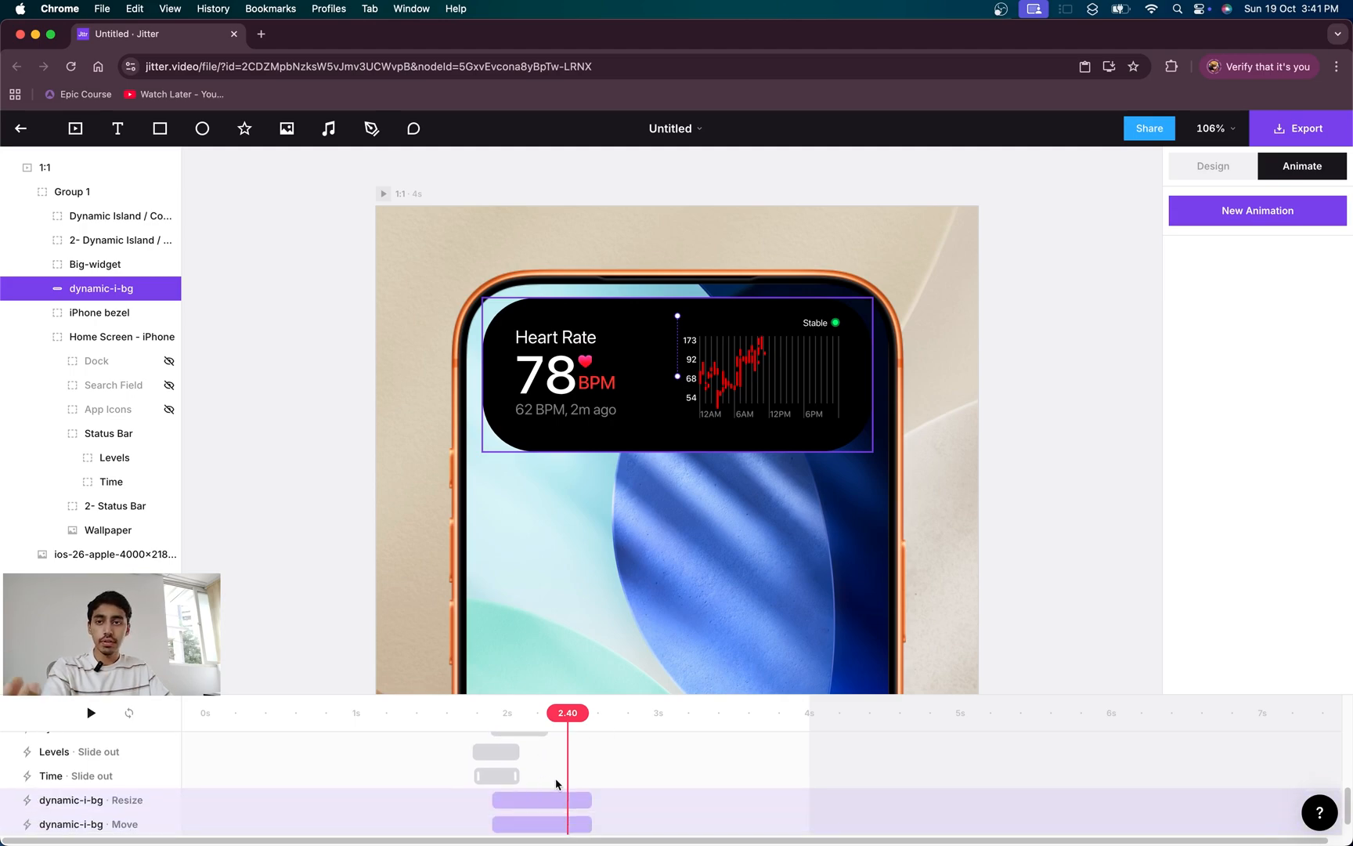
scroll(546, 781, "down", 1)
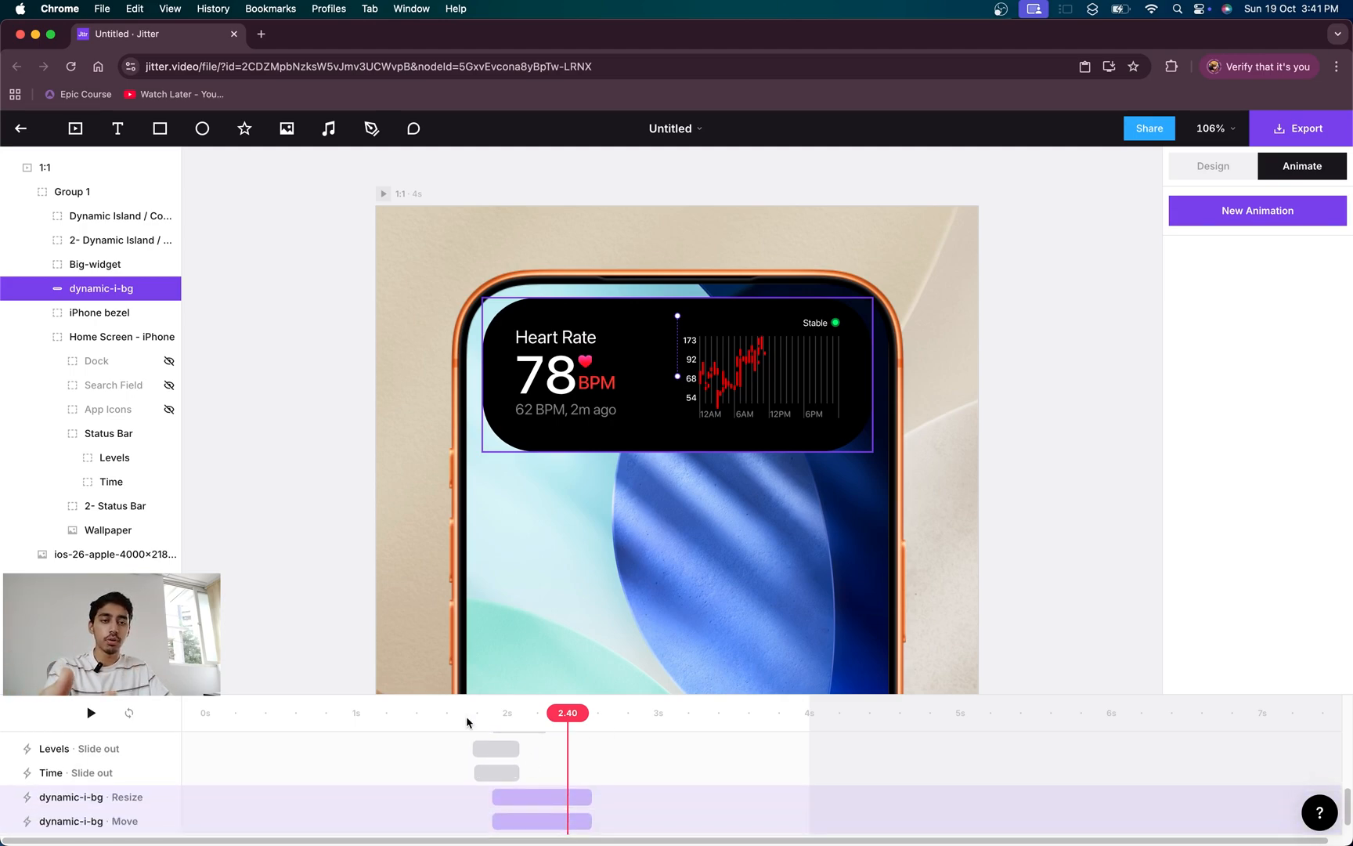
scroll(546, 776, "up", 1)
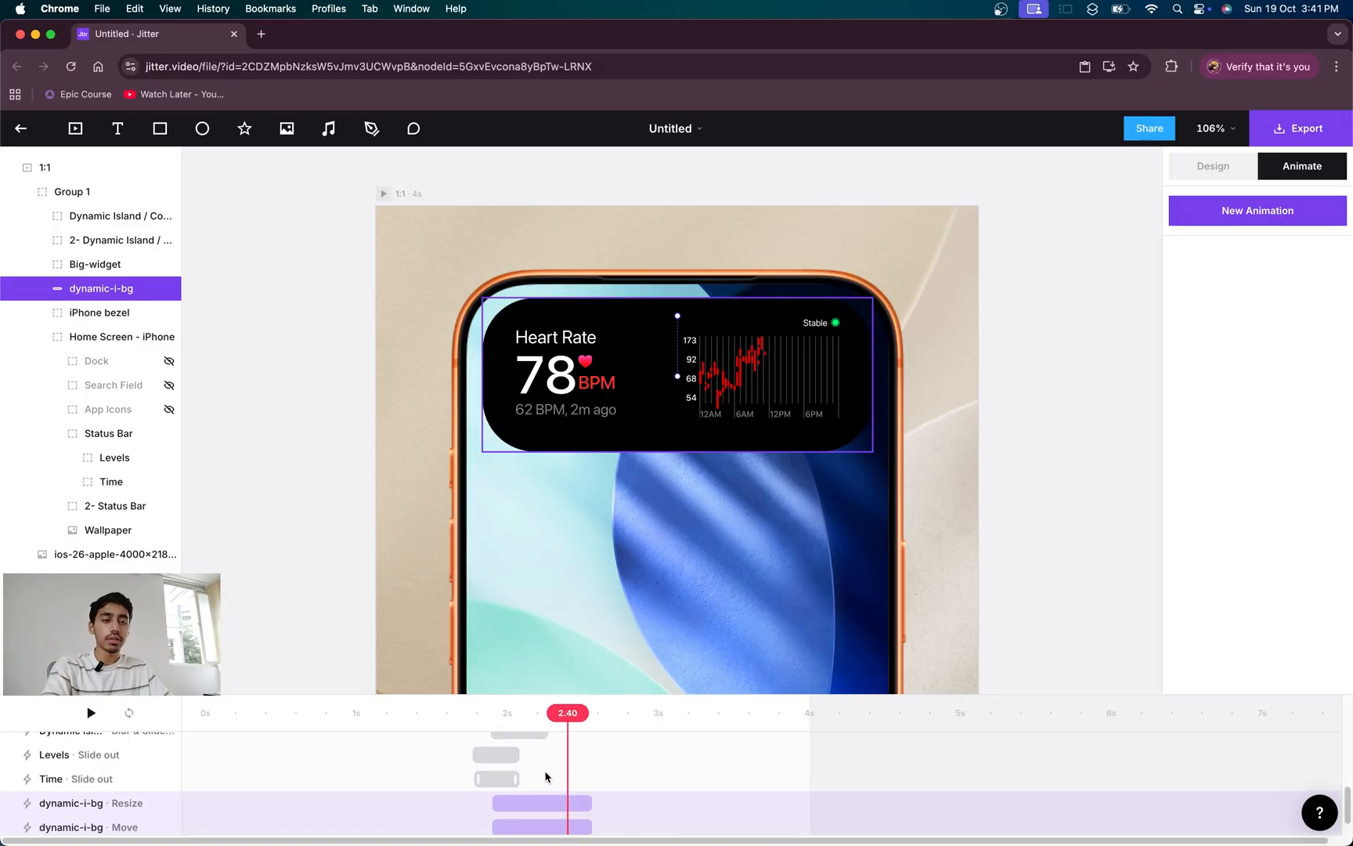
left_click_drag(571, 710, 519, 712)
key("space")
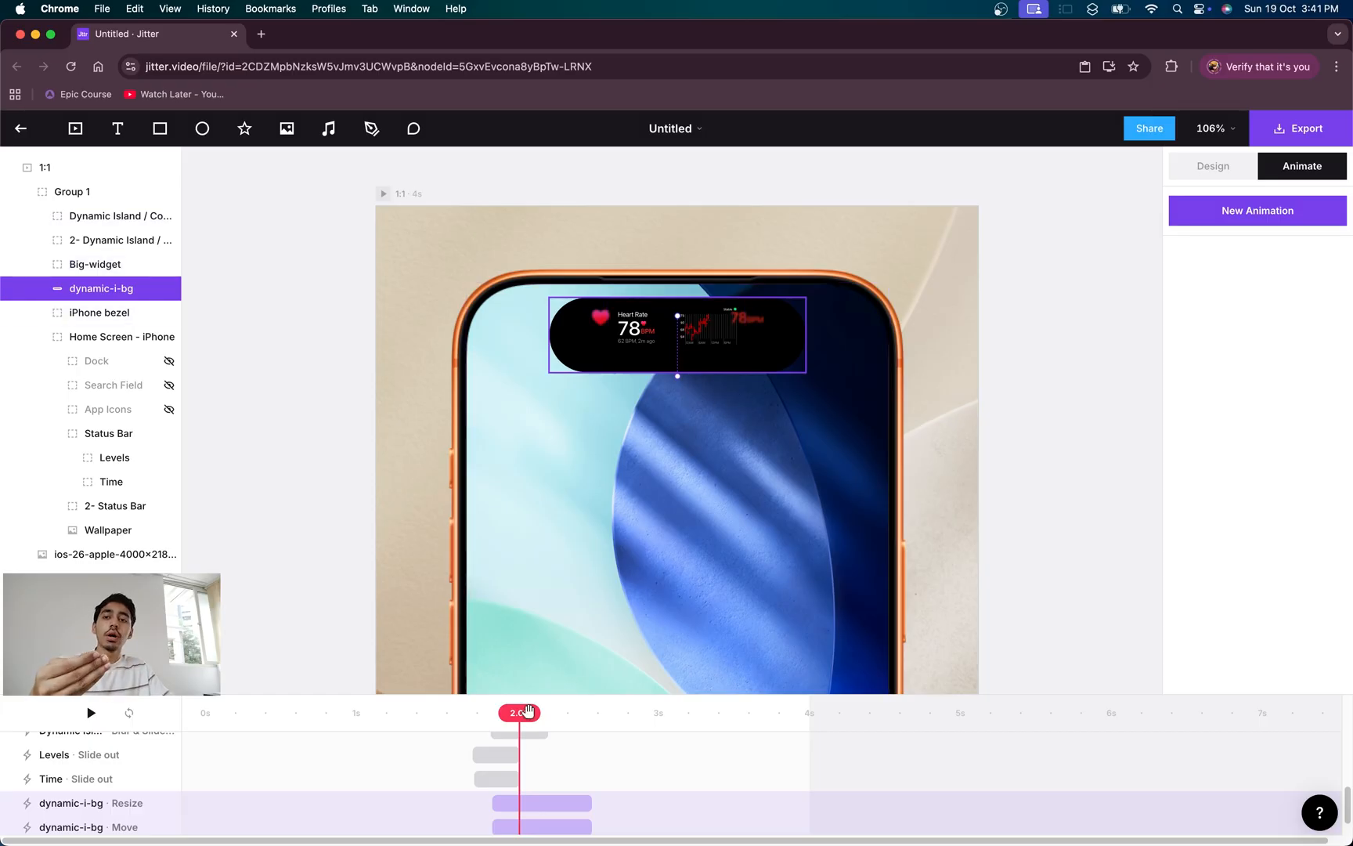
- Add a Slide in animation to Big-widget's Stable-alert, starting at about 2.42 s with a duration of 0.73 s
left_click(95, 265)
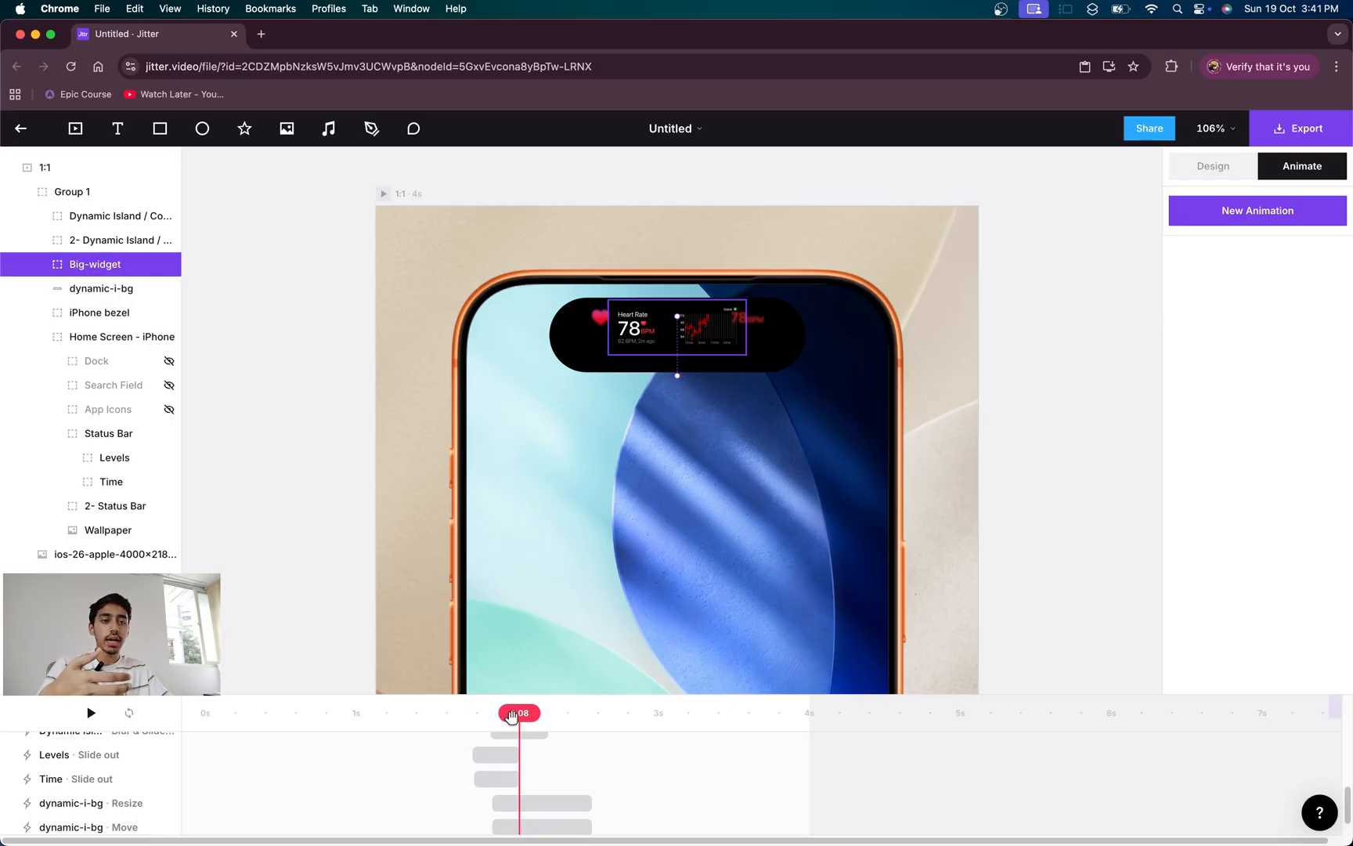
left_click_drag(510, 715, 533, 713)
left_click(43, 265)
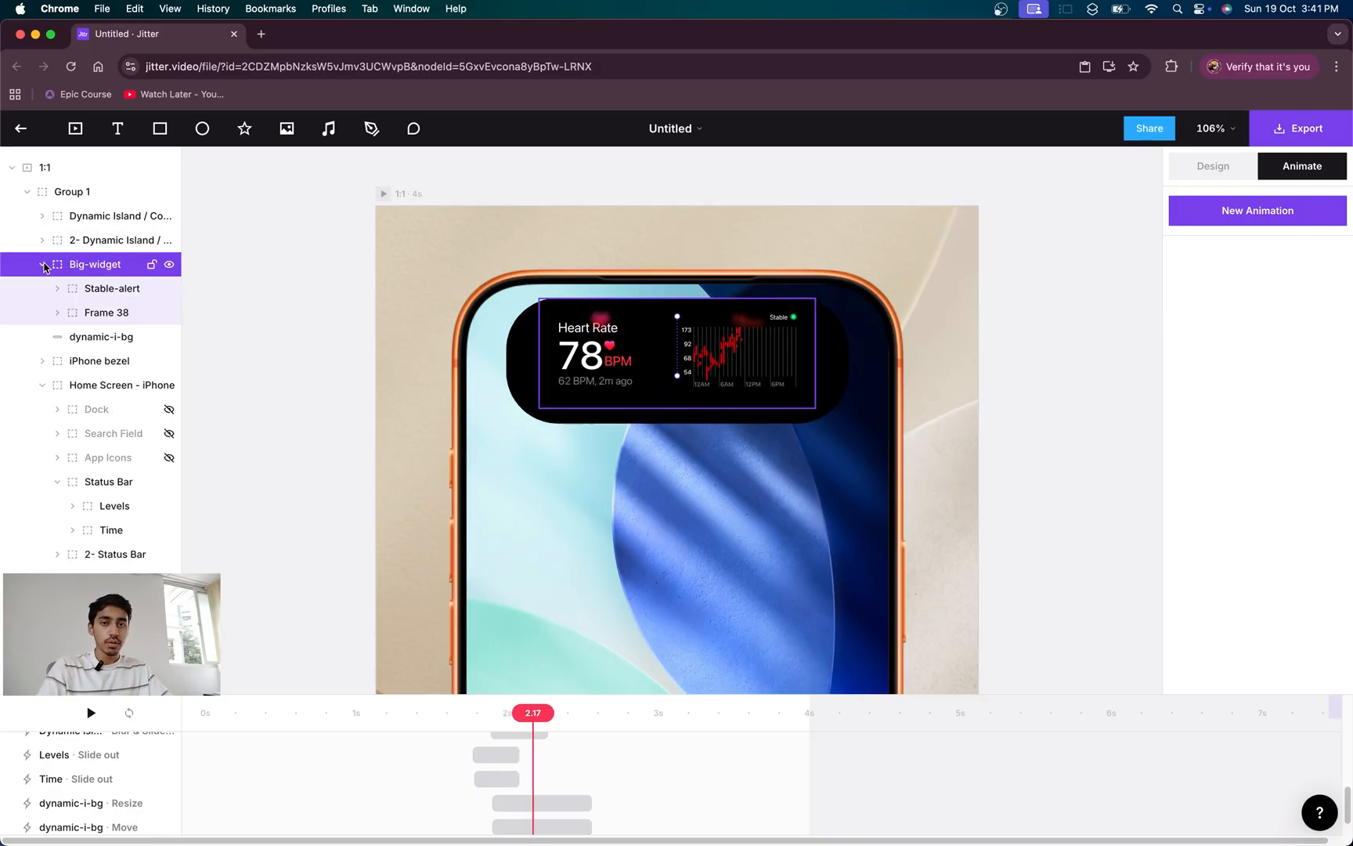
left_click(94, 288)
left_click(97, 311)
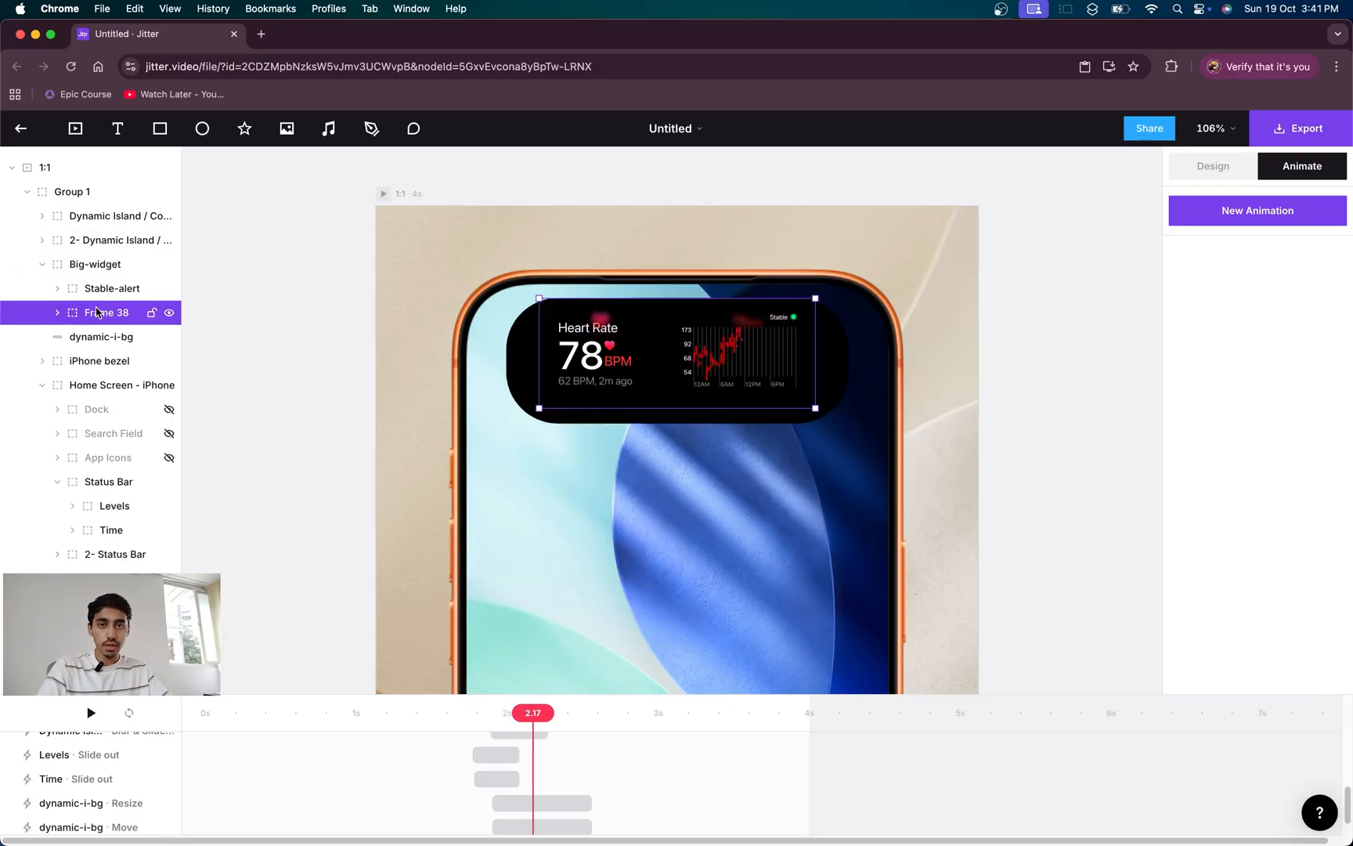
left_click(106, 289)
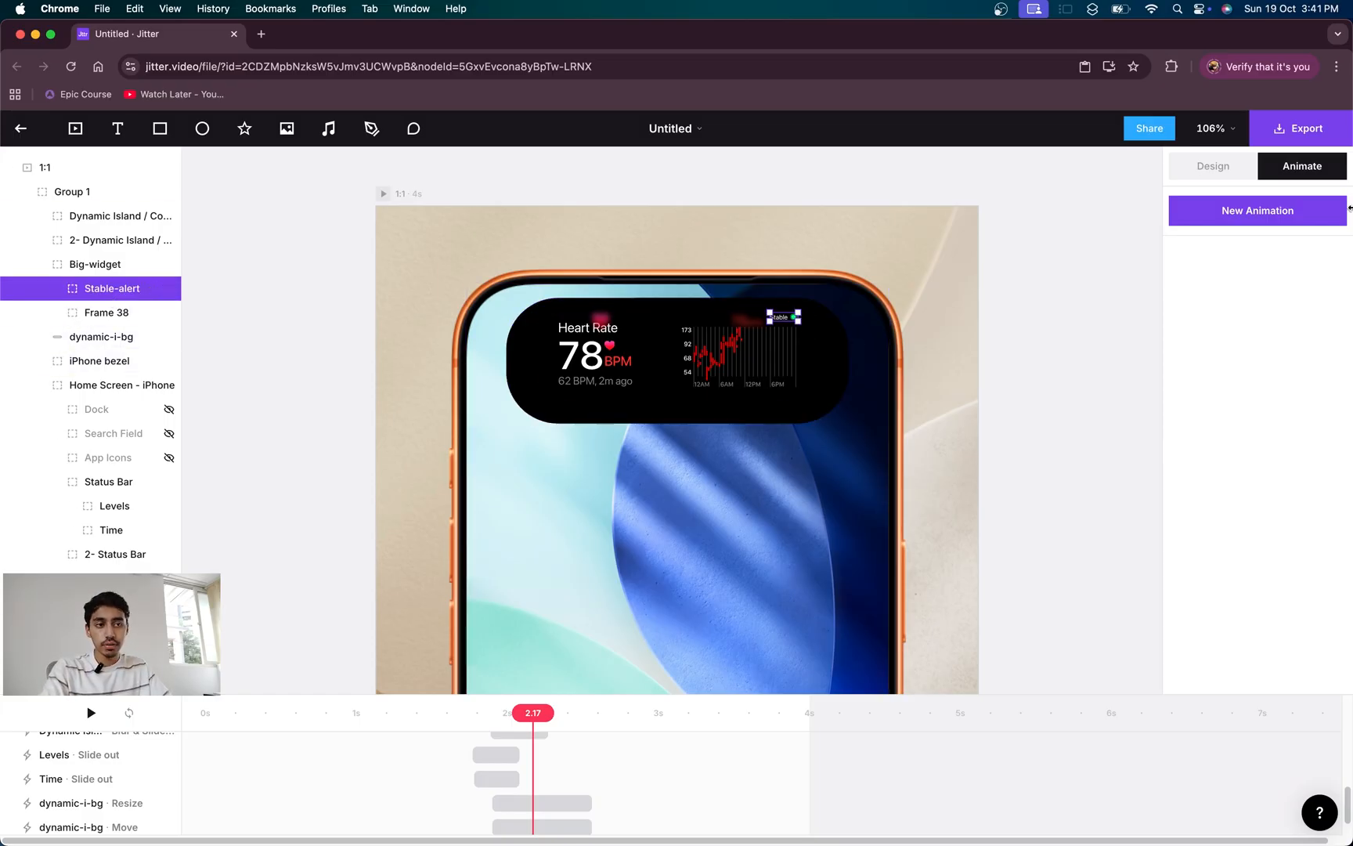
left_click(1316, 216)
left_click(1286, 274)
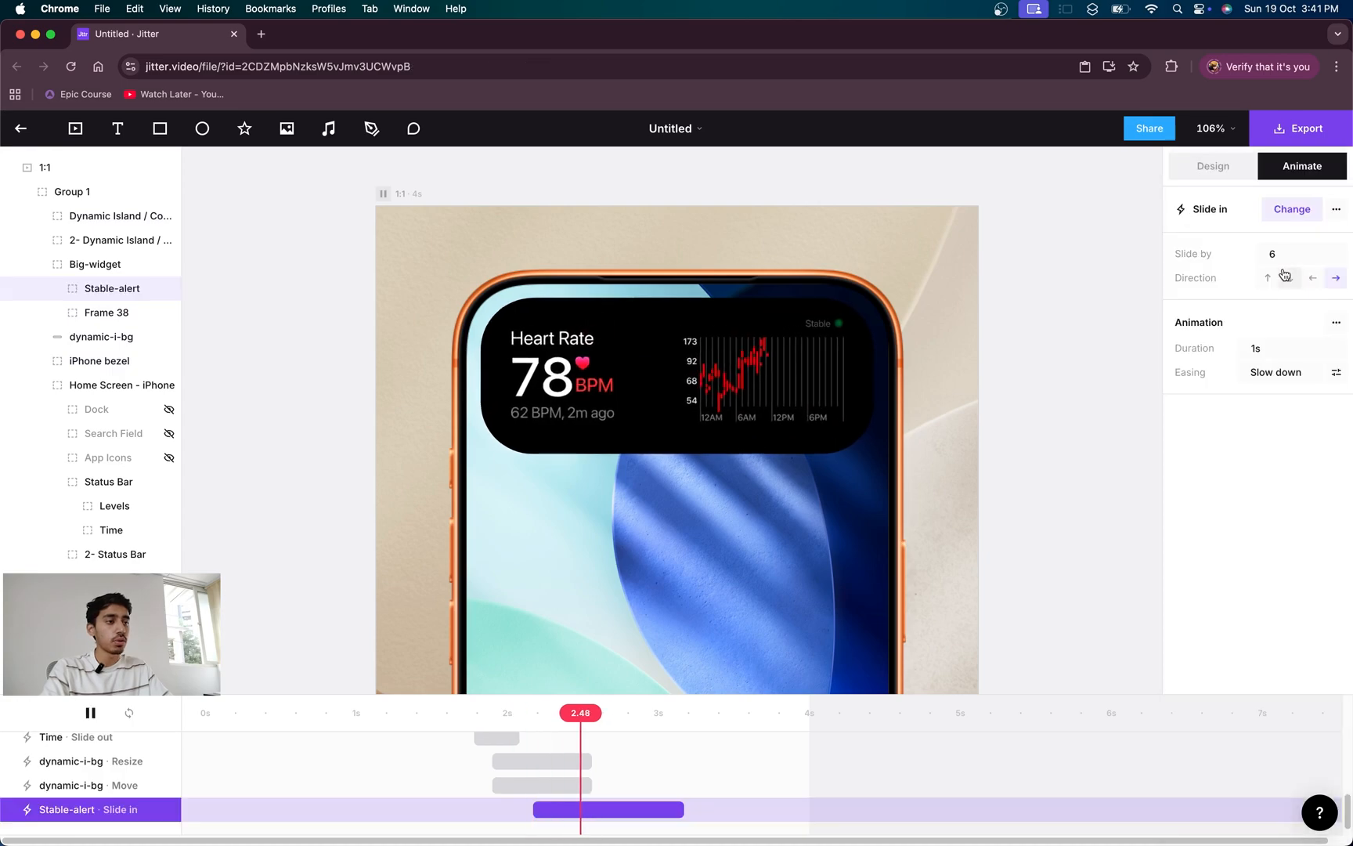
left_click_drag(530, 811, 623, 817)
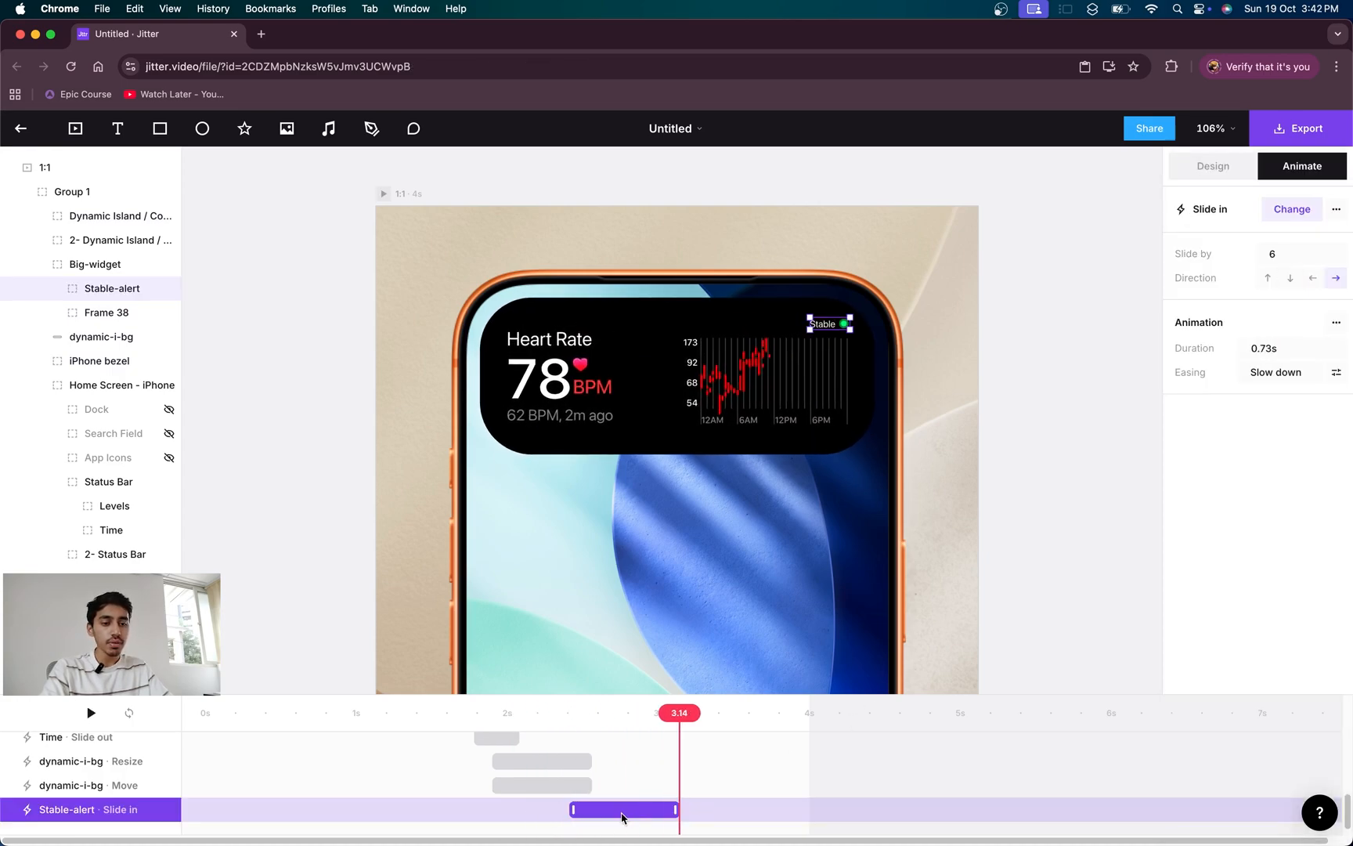
- Add a Mask Center animation at 2.25 s to the heart-rate graph inside Frame 38 and shorten it to 0.57 s
left_click(545, 713)
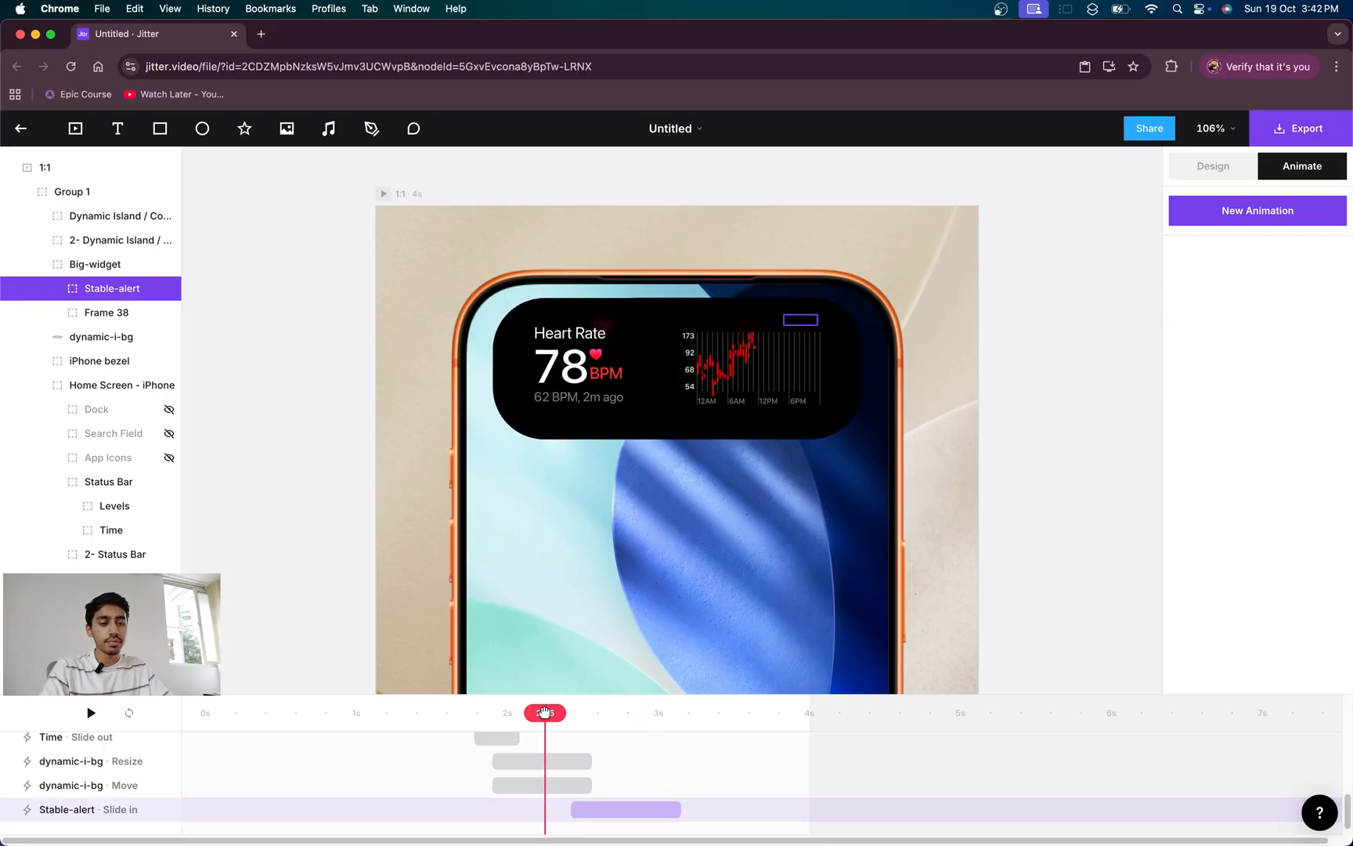
left_click(85, 313)
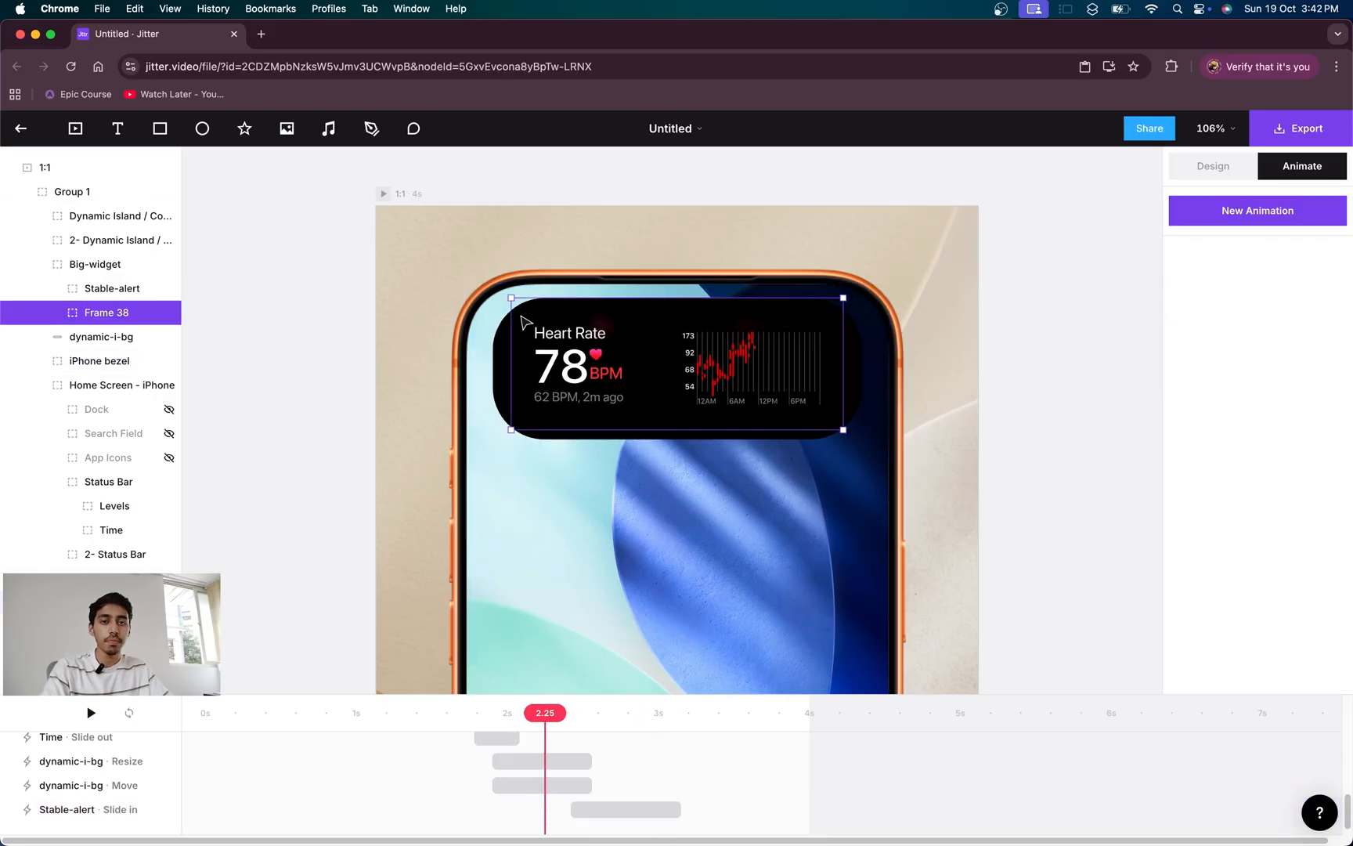
left_click(59, 315)
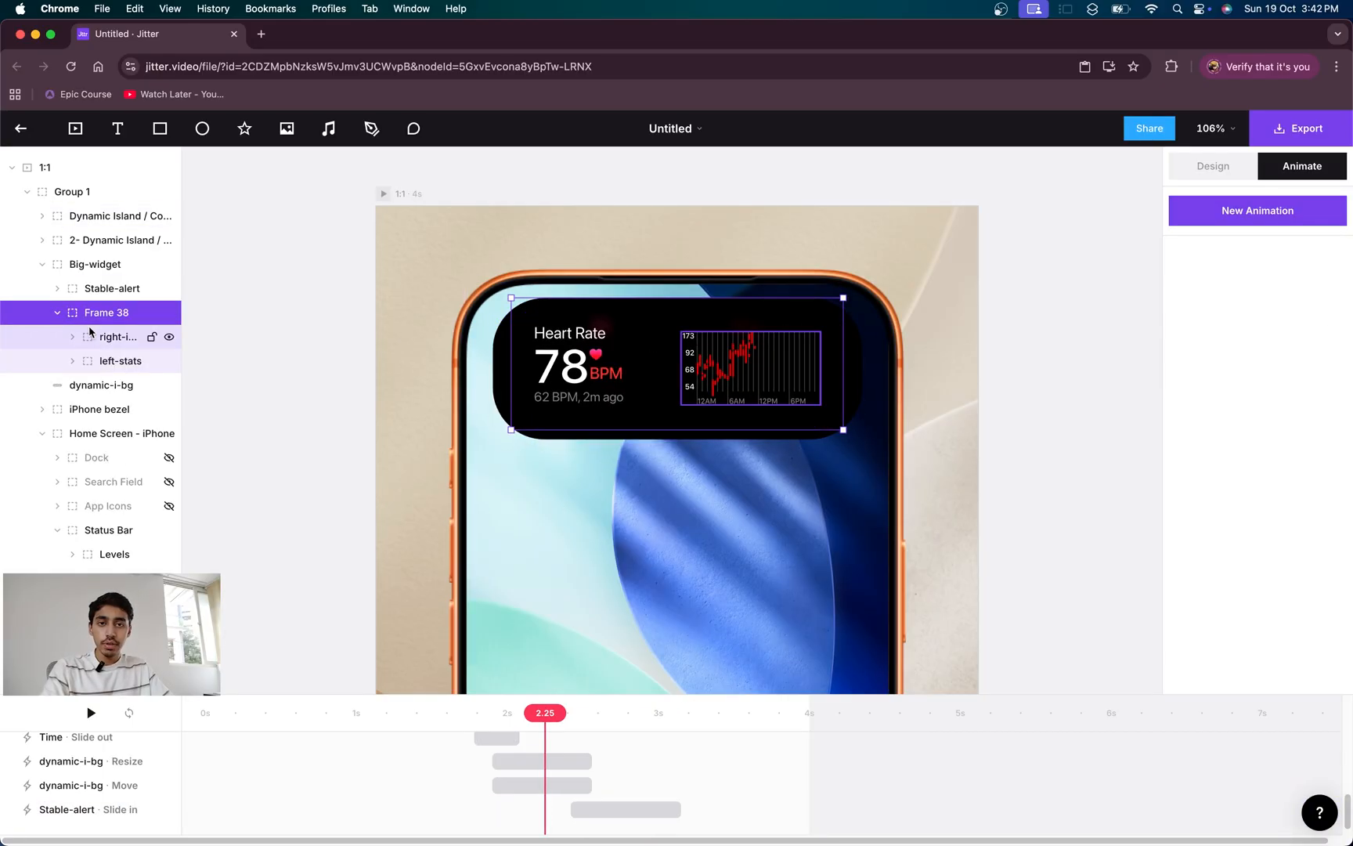
left_click(105, 337)
left_click(110, 361)
left_click(83, 339)
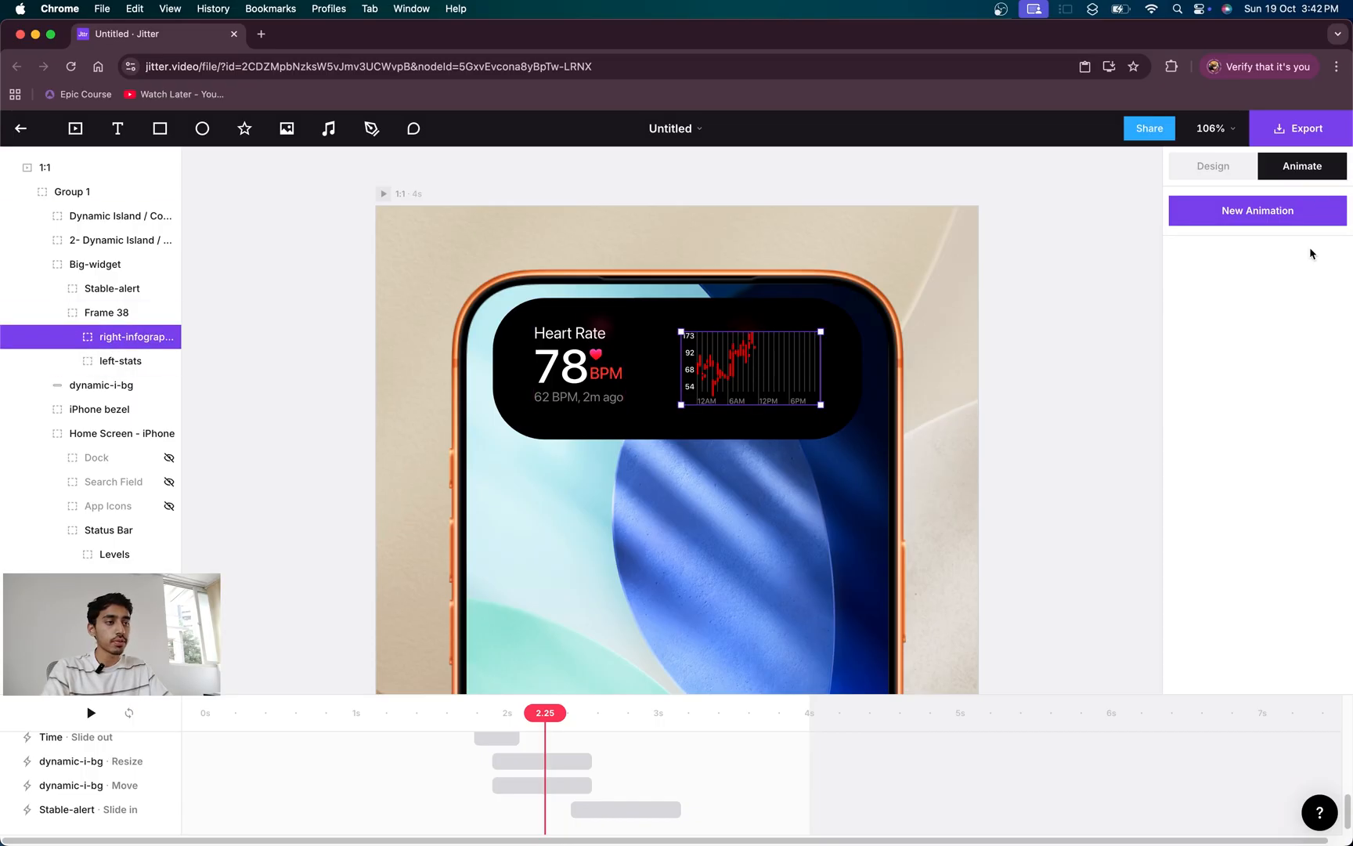
left_click(1297, 220)
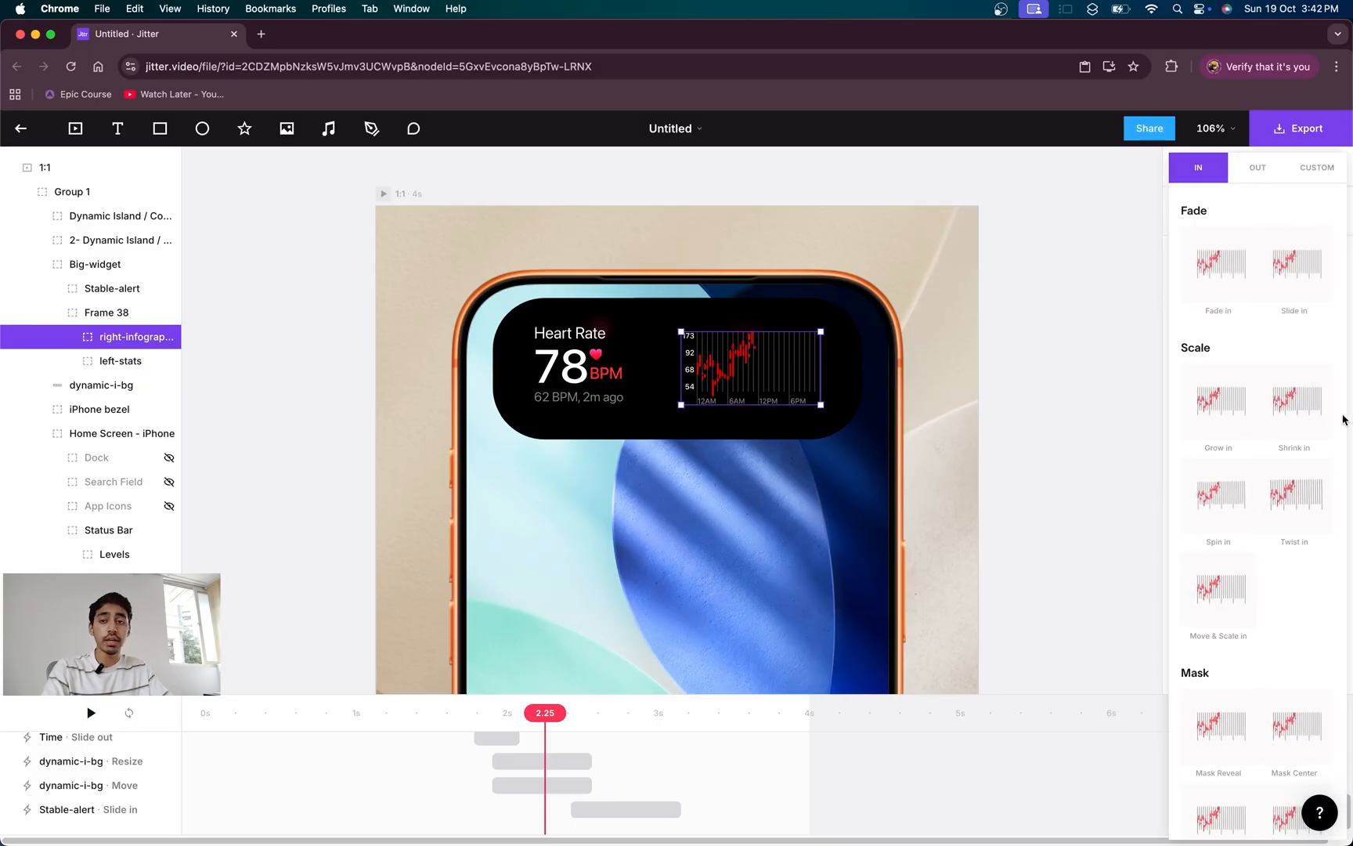
scroll(1319, 560, "down", 5)
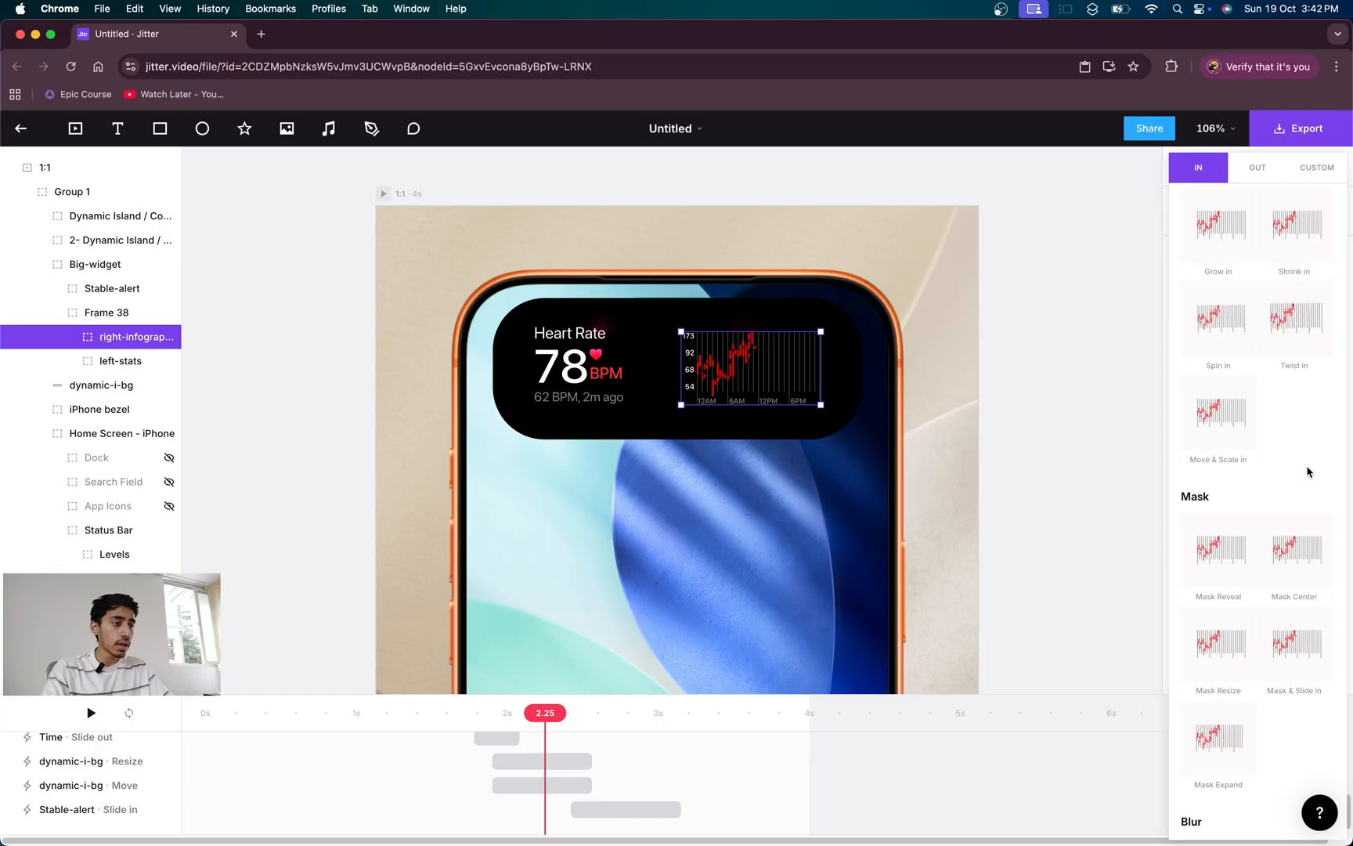
left_click(1302, 553)
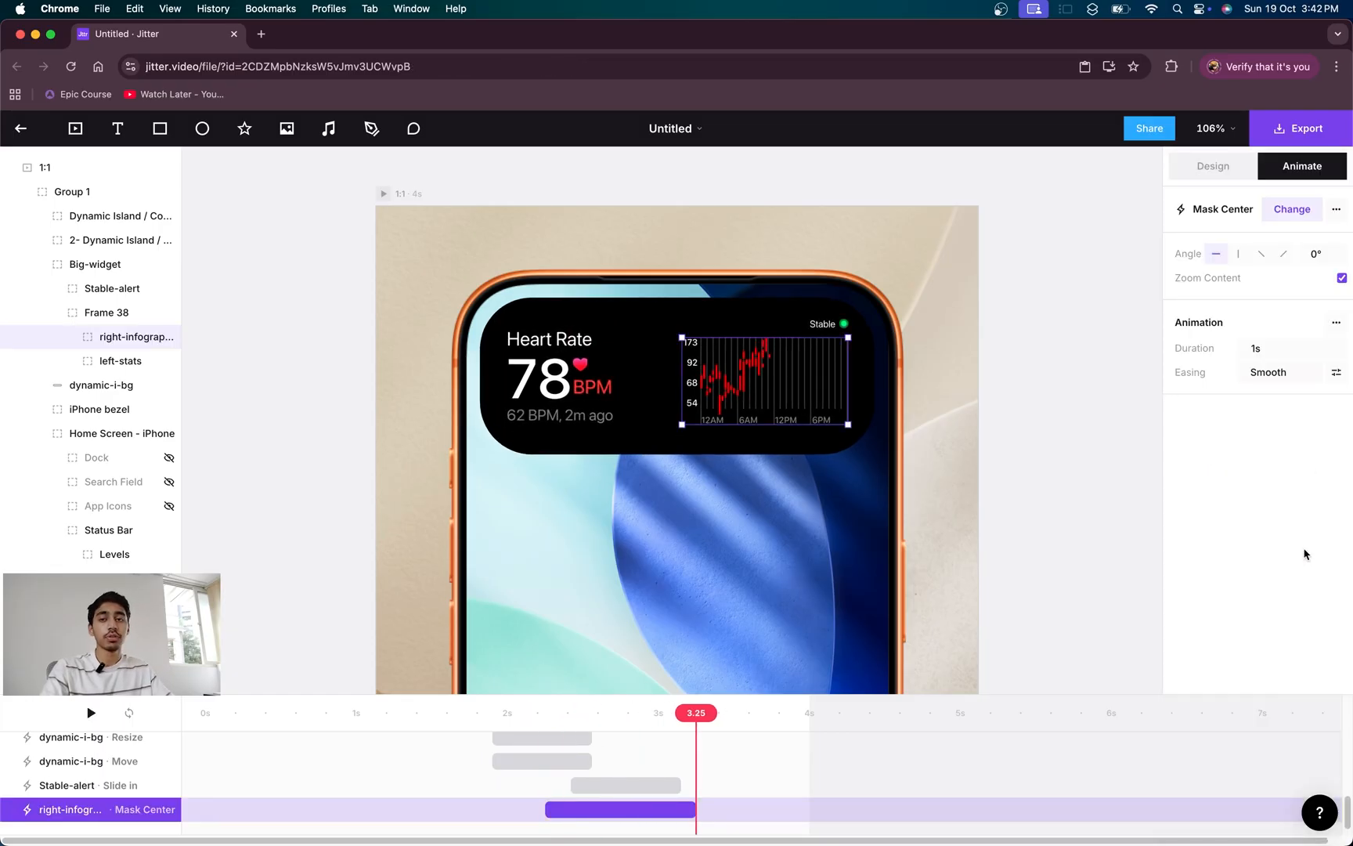
mouse_move(679, 810)
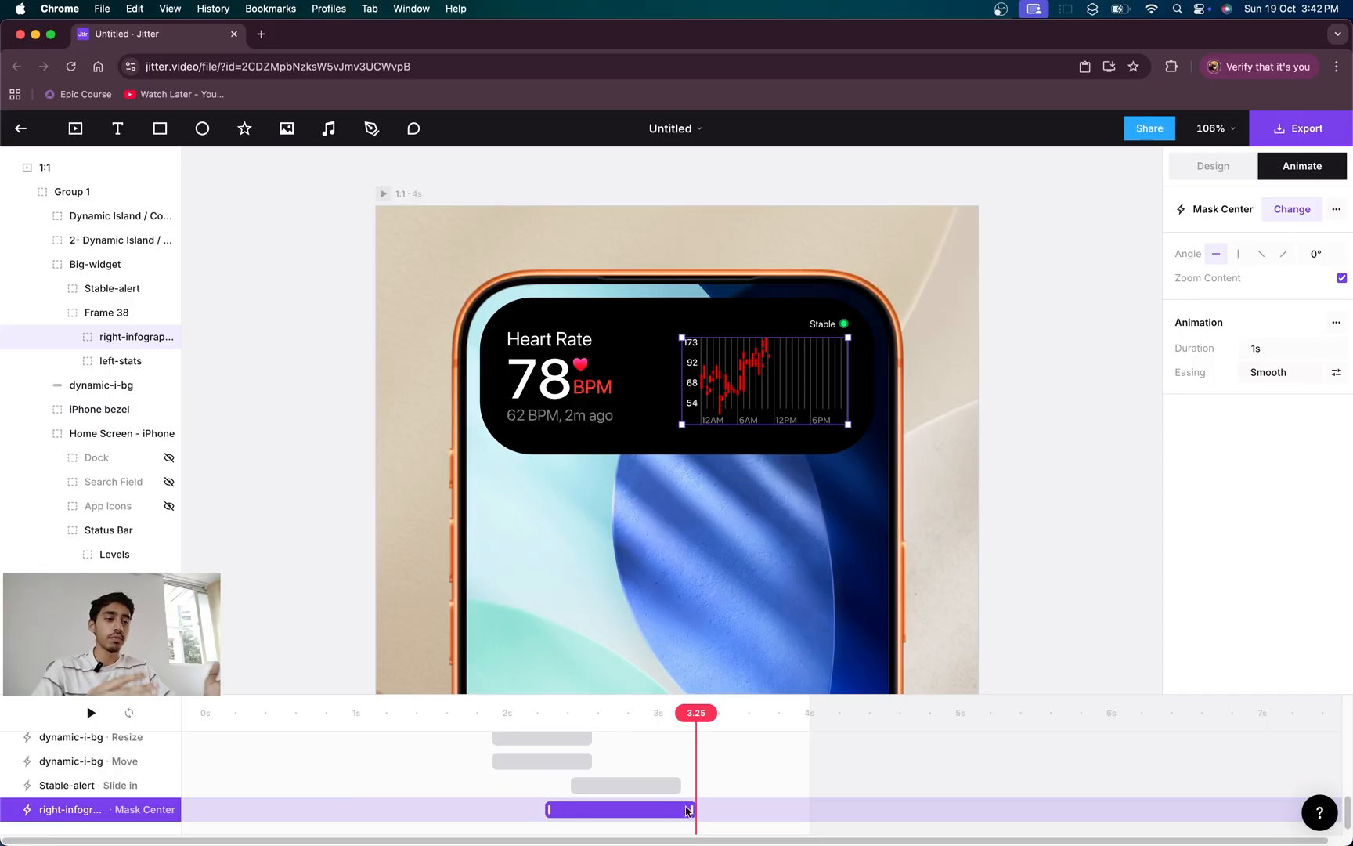
left_click_drag(693, 809, 635, 809)
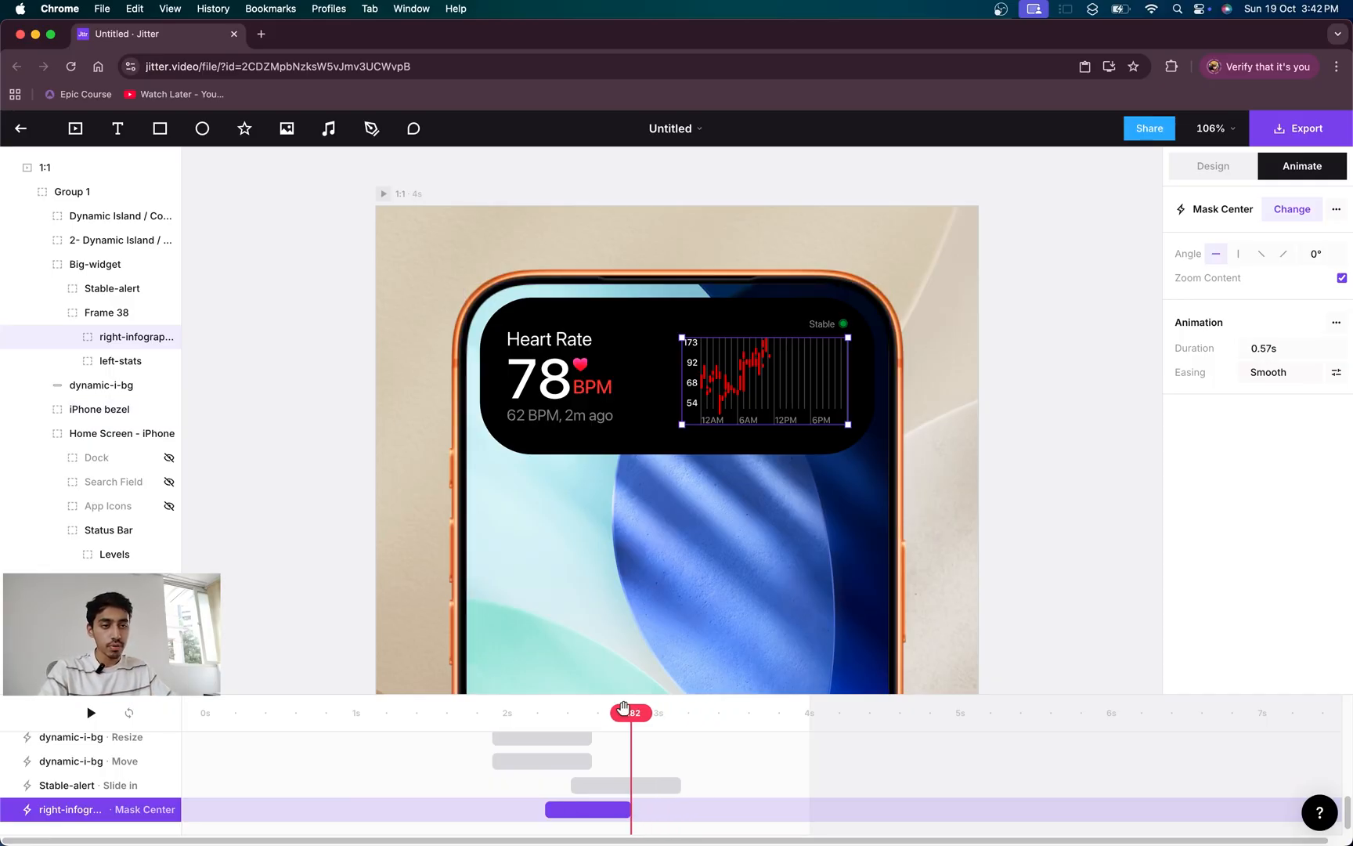
- Preview the heart-rate chart's mask animation, leave the playhead at 2.42 s and enlarge the timeline area
left_click(519, 714)
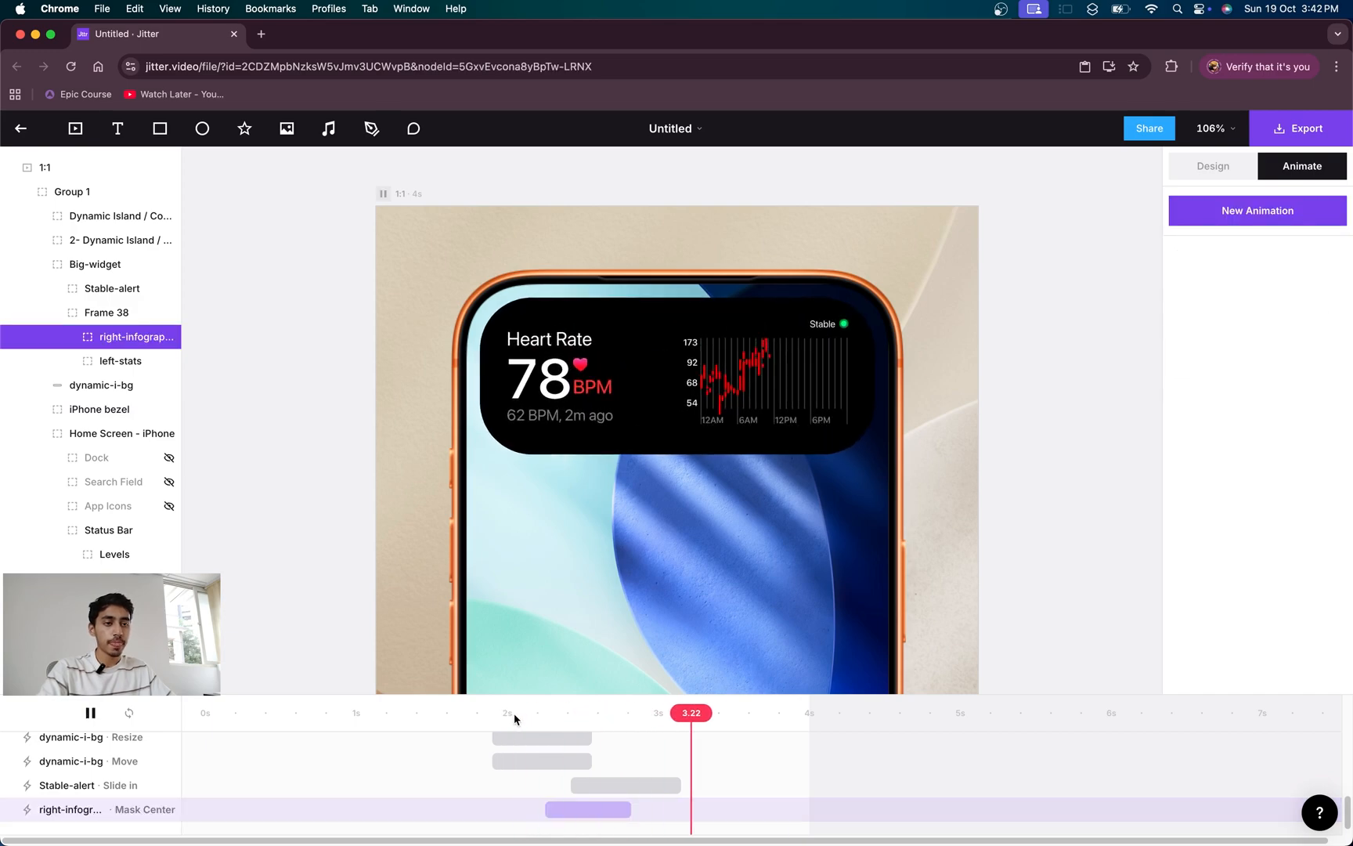
left_click(519, 715)
left_click_drag(530, 712, 571, 718)
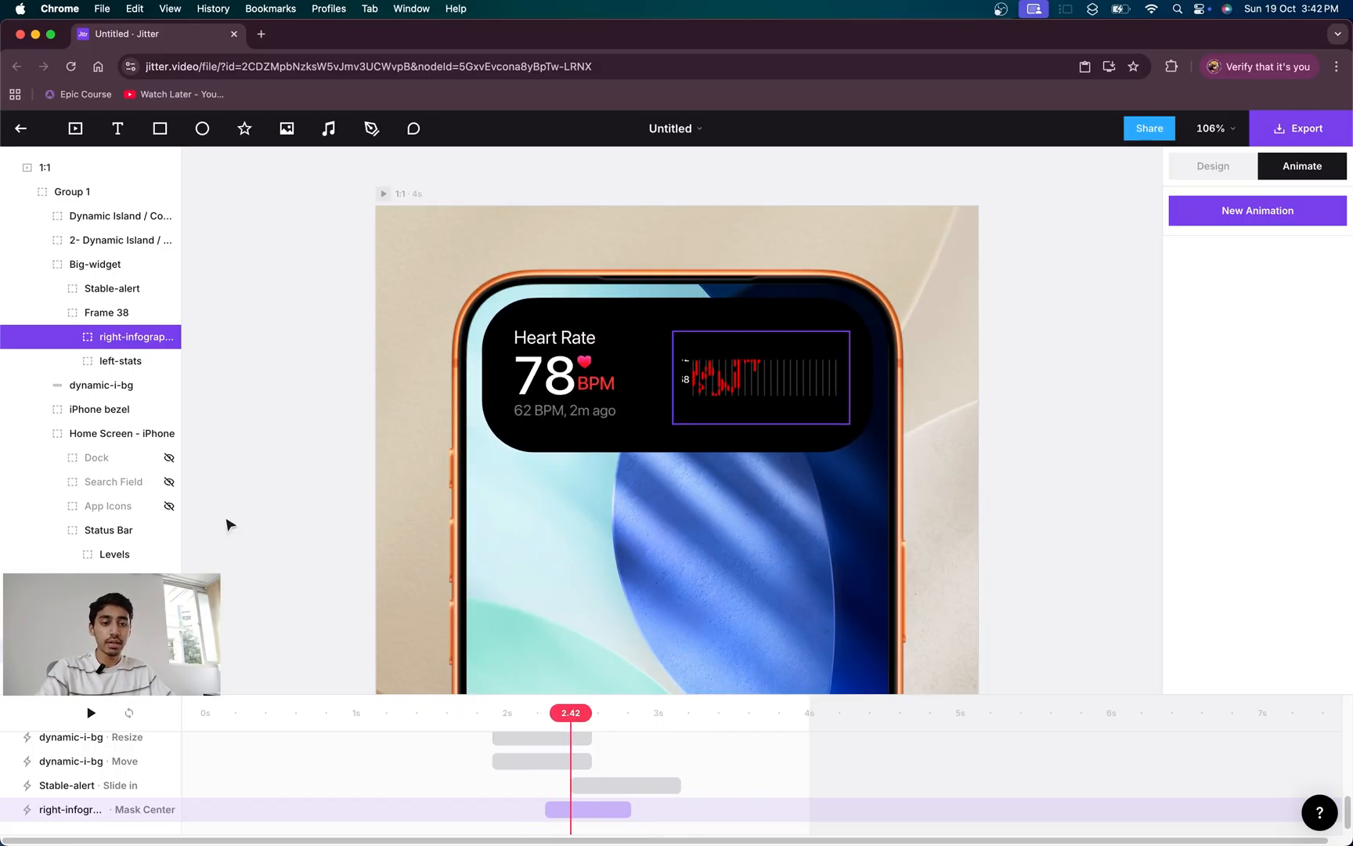
mouse_move(328, 693)
left_mouse_down()
mouse_move(324, 342)
mouse_move(326, 666)
left_mouse_up()
scroll(327, 766, "down", 10)
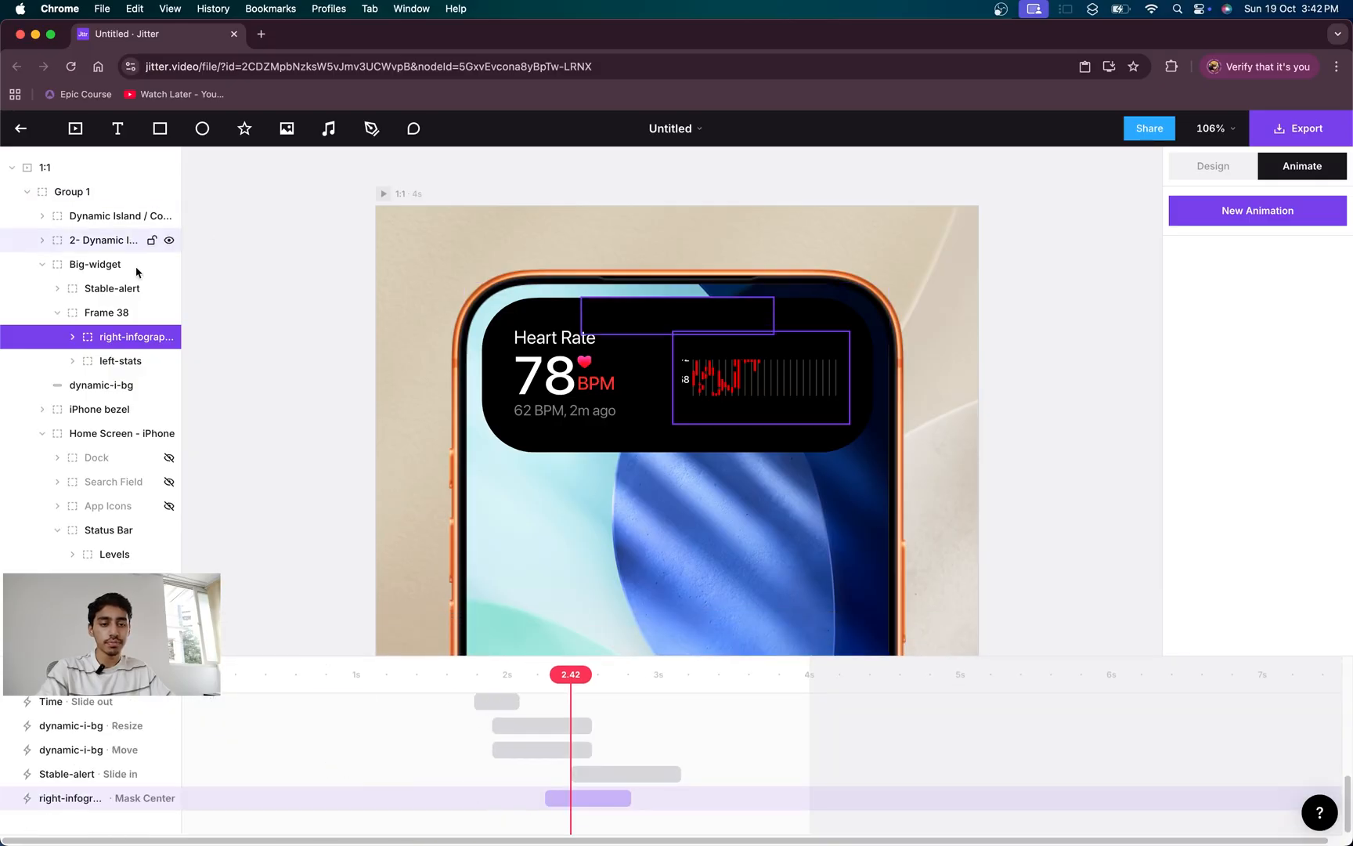
- Expand the right-infographic layer through Frame 36 down to its graphs group and select that group
left_click(72, 338)
left_click(110, 383)
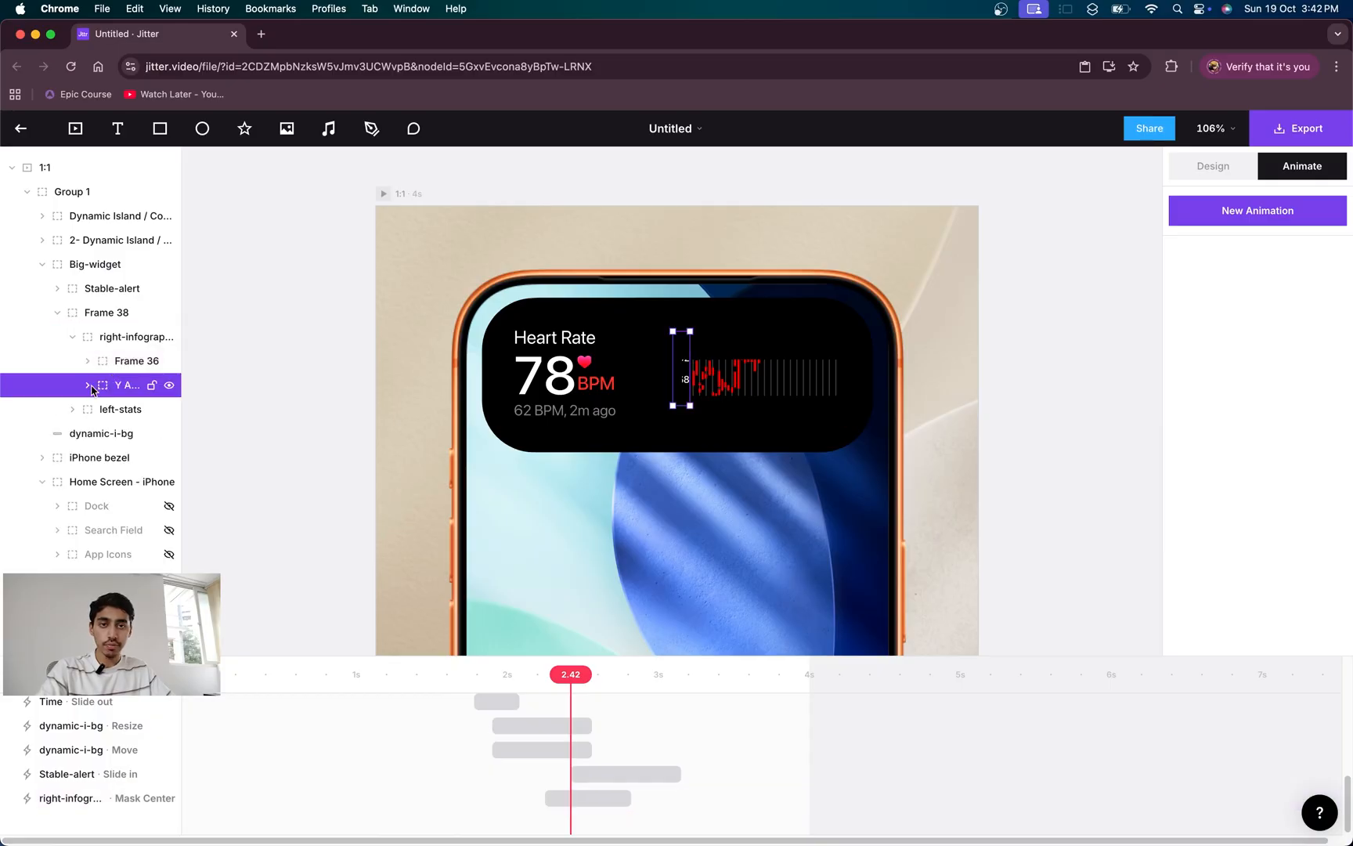
left_click(87, 386)
left_click(88, 386)
left_click(102, 362)
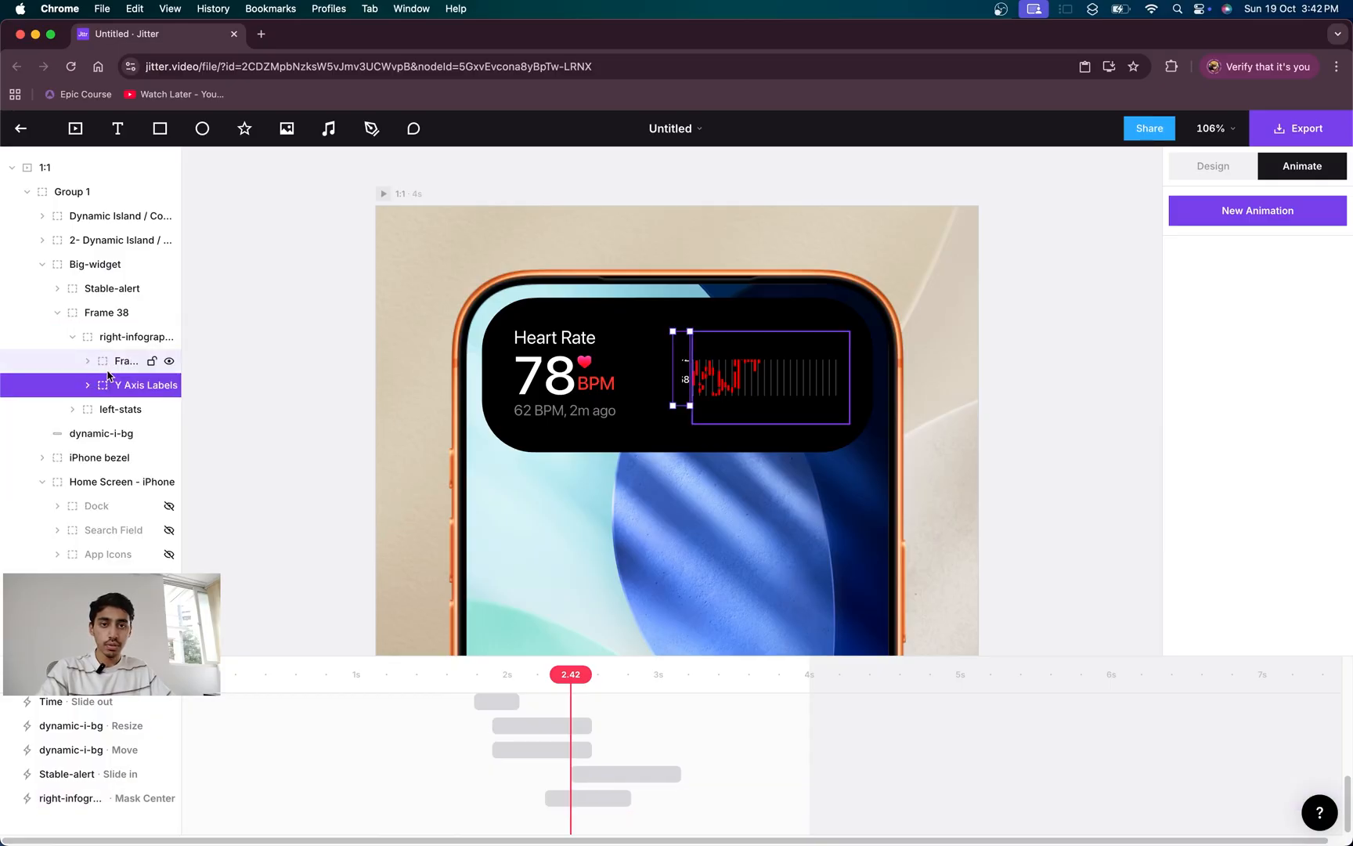
left_click(89, 361)
left_click(102, 389)
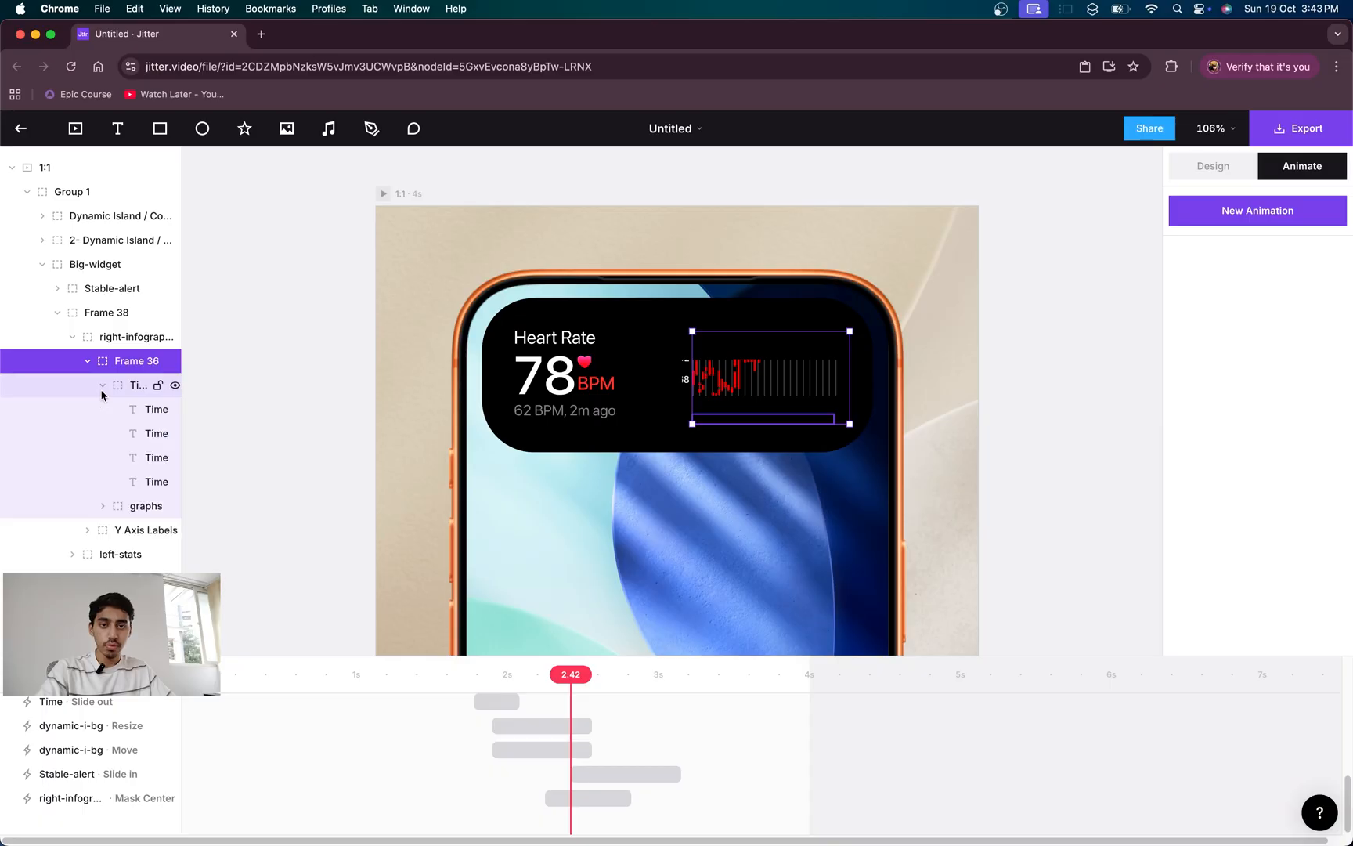
left_click(102, 385)
left_click(122, 412)
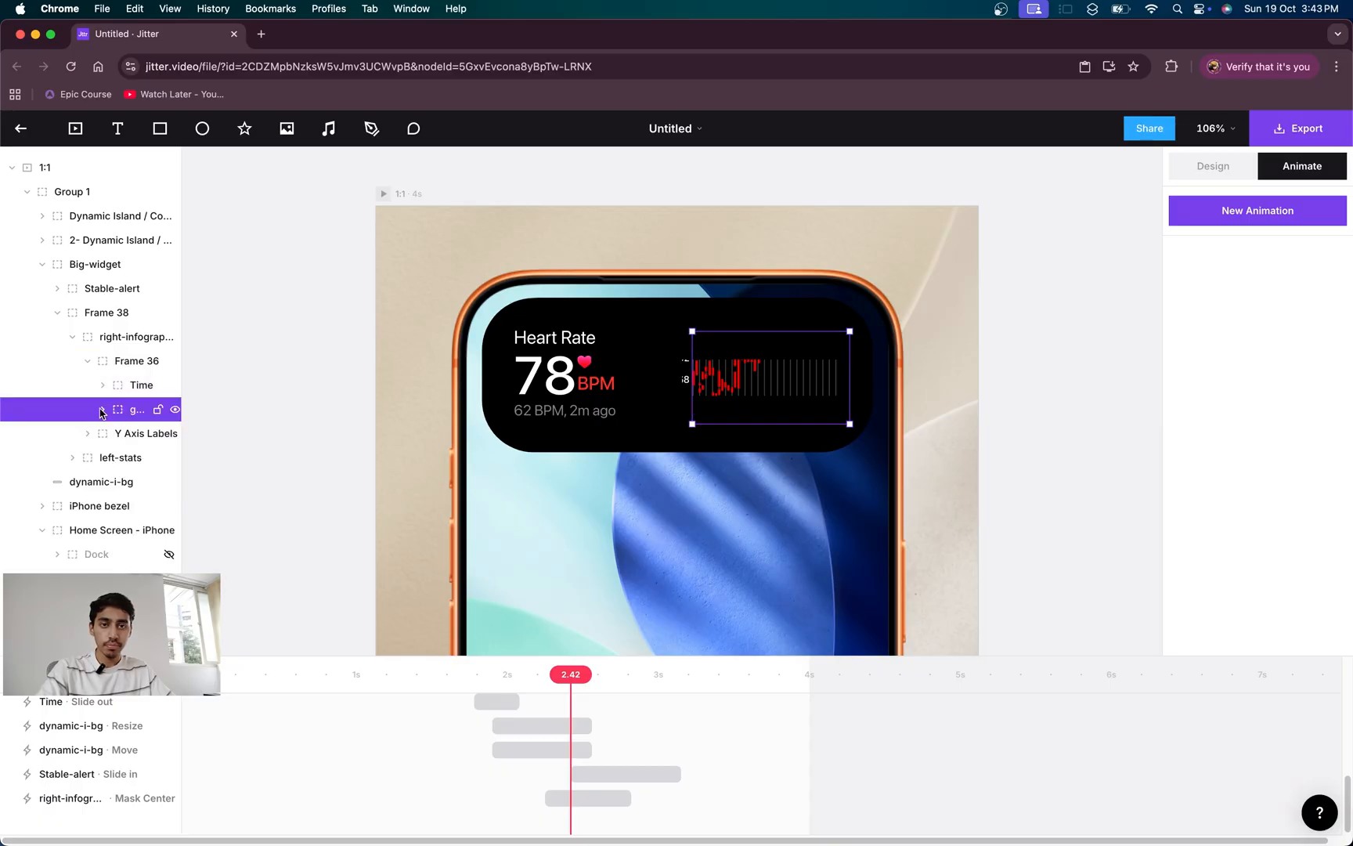
left_click(101, 410)
left_click(118, 434)
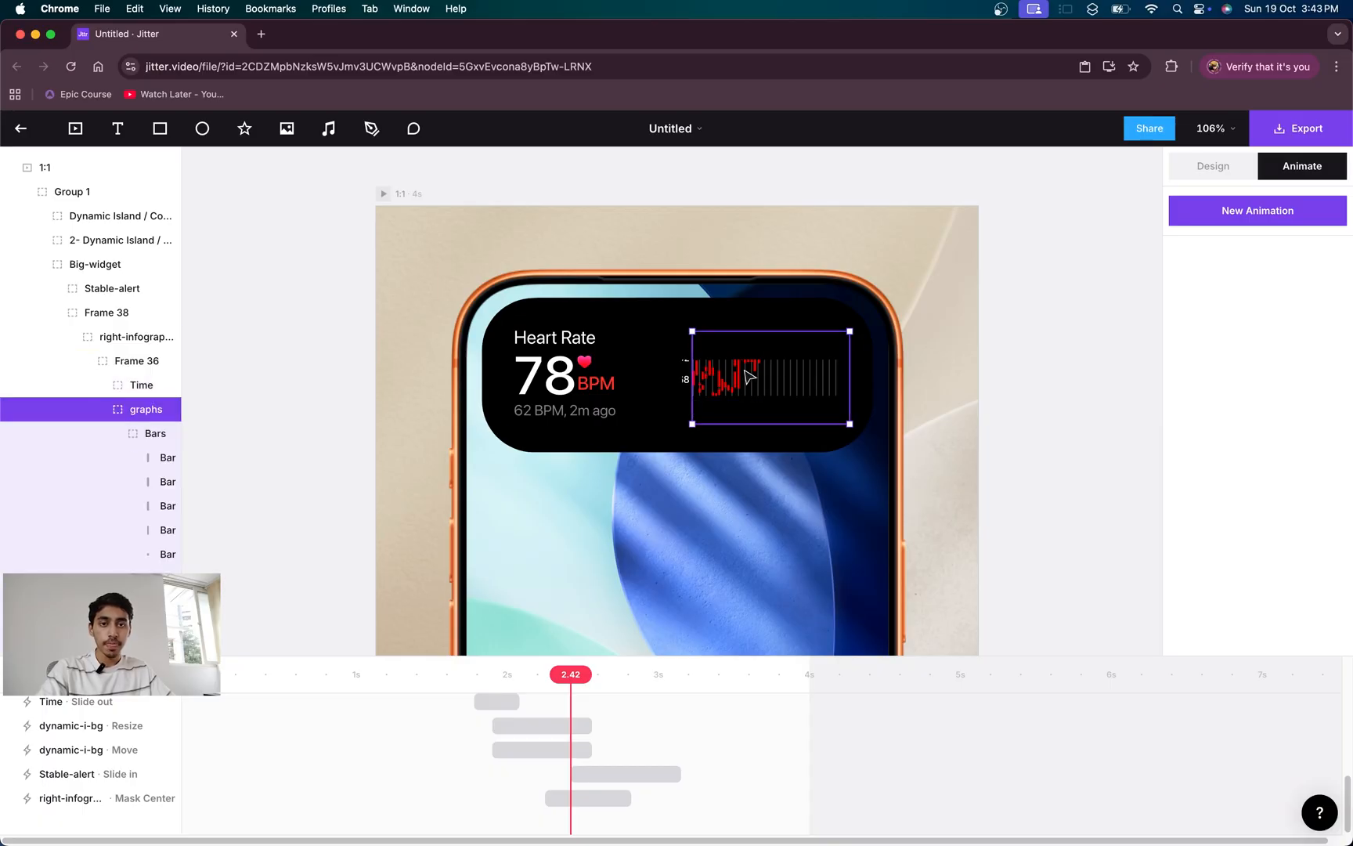
- Add a downward Slide in animation to the graphs group, lasting 0.56 s and ending at 3.04 s
left_click(1251, 212)
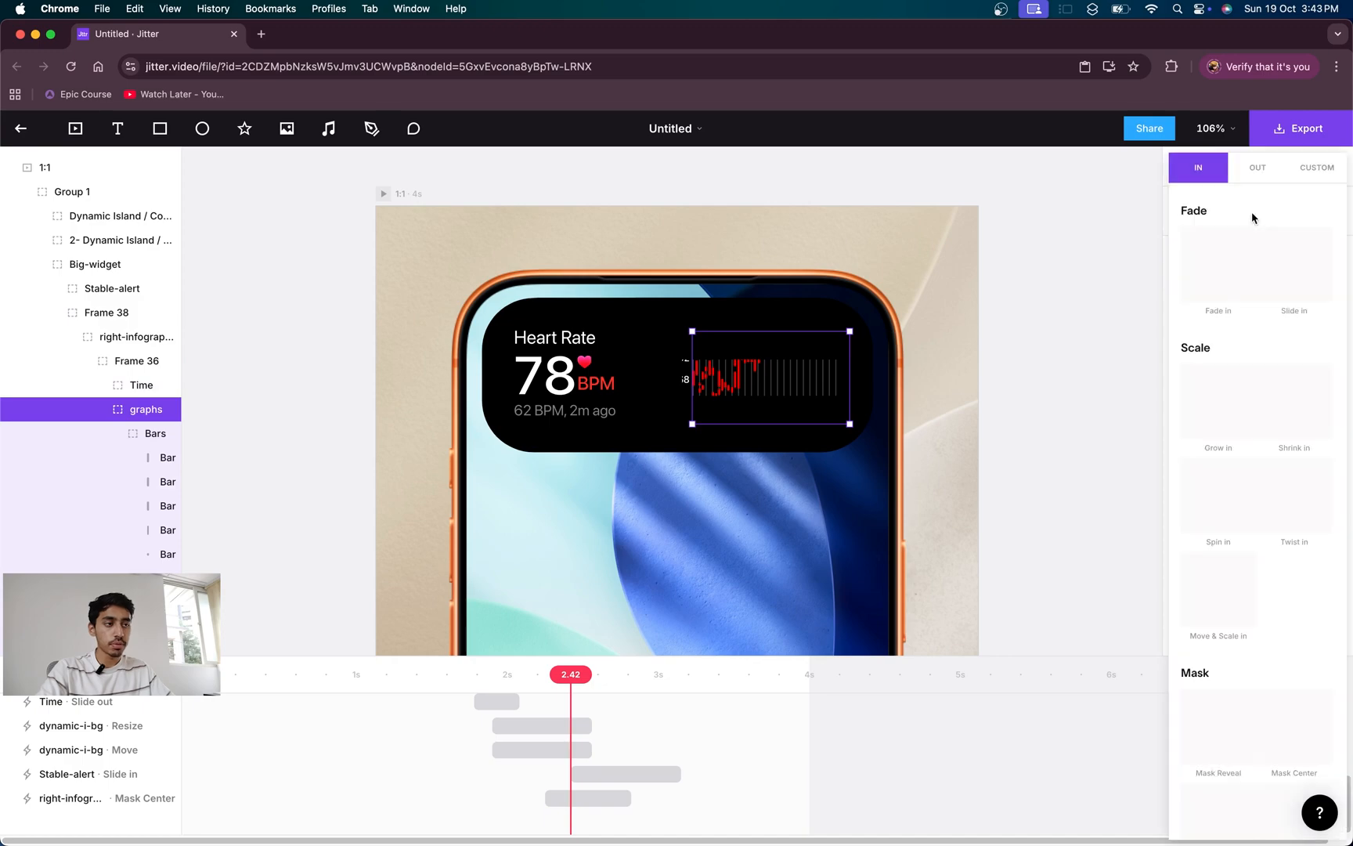
left_click(1304, 291)
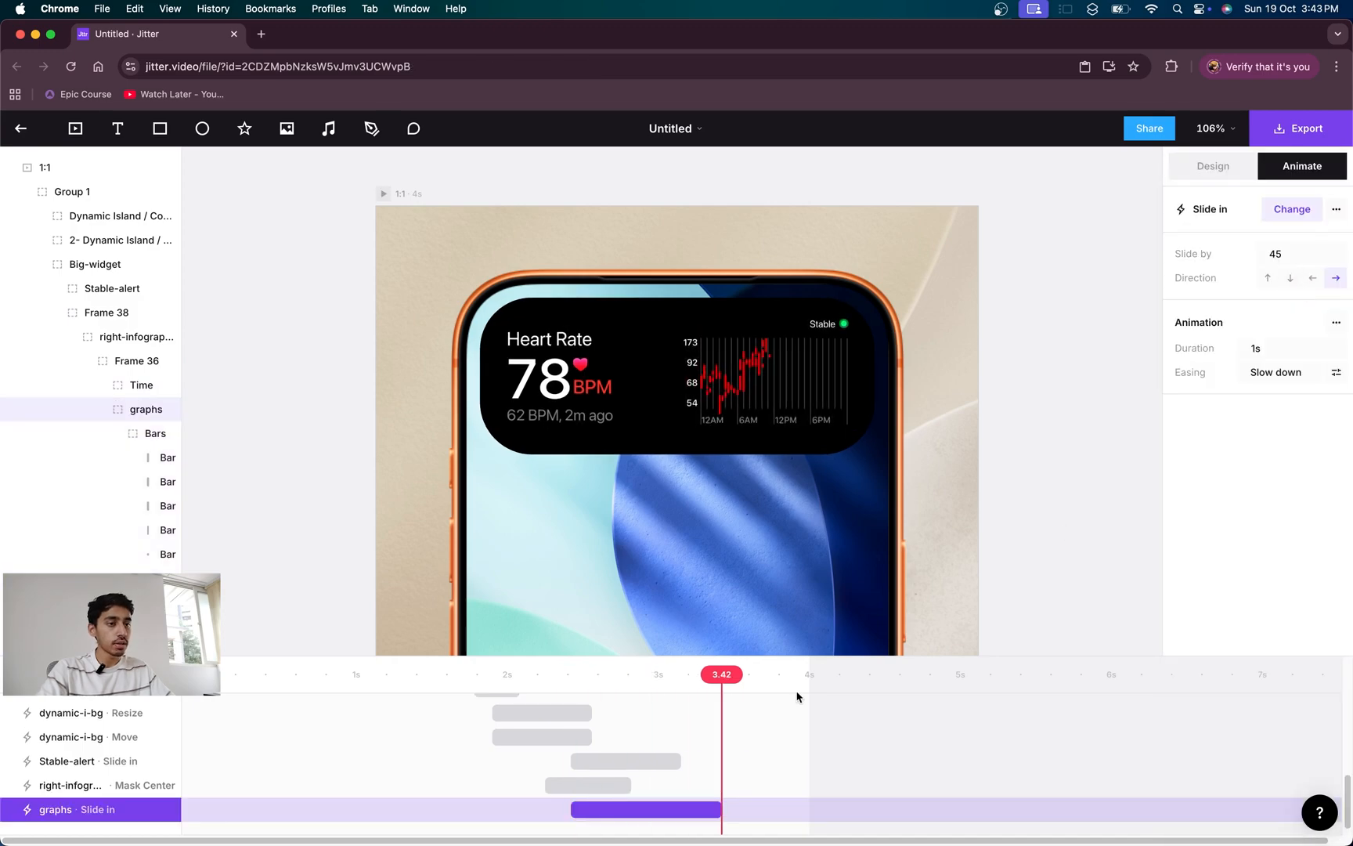
left_click_drag(709, 808, 632, 812)
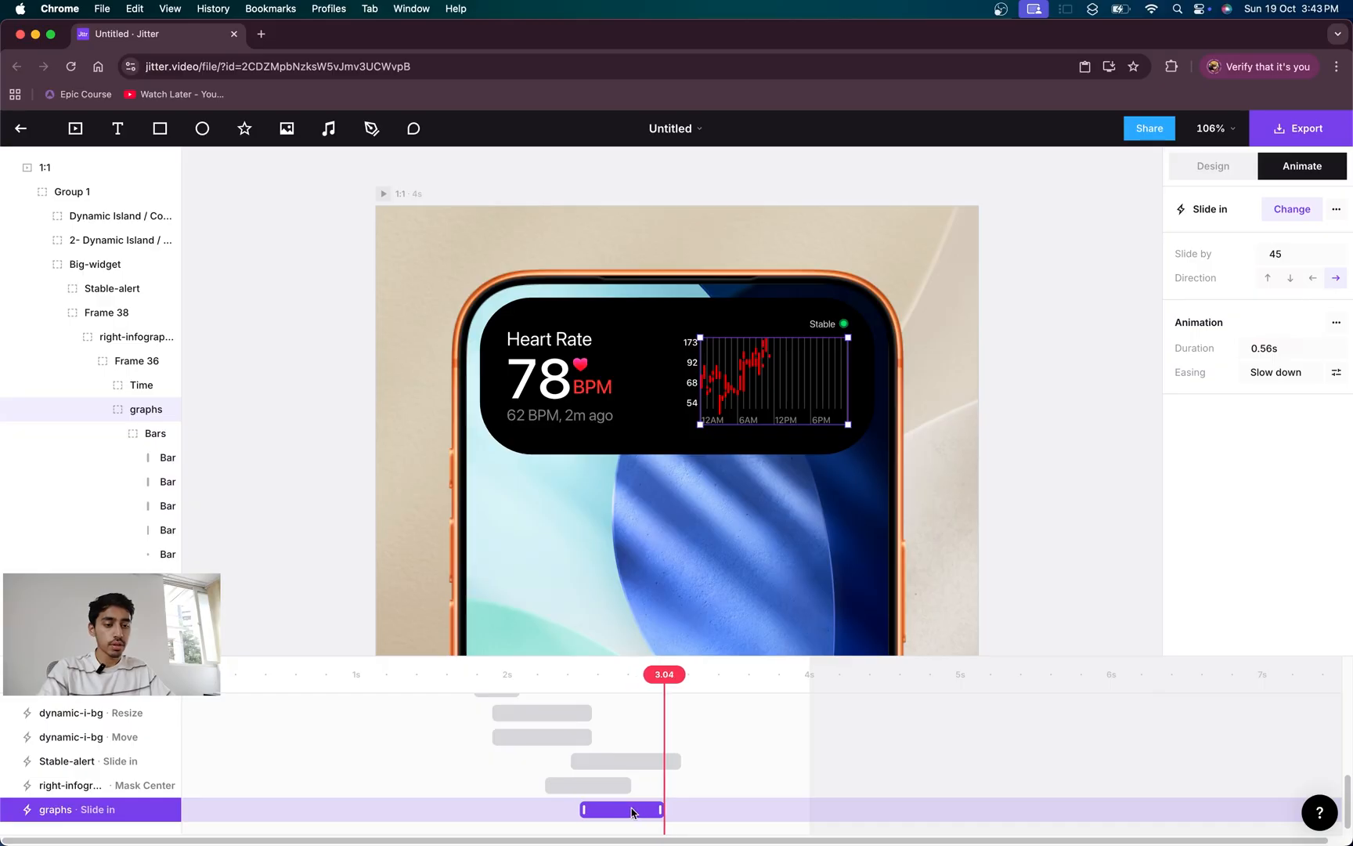
left_click(1292, 280)
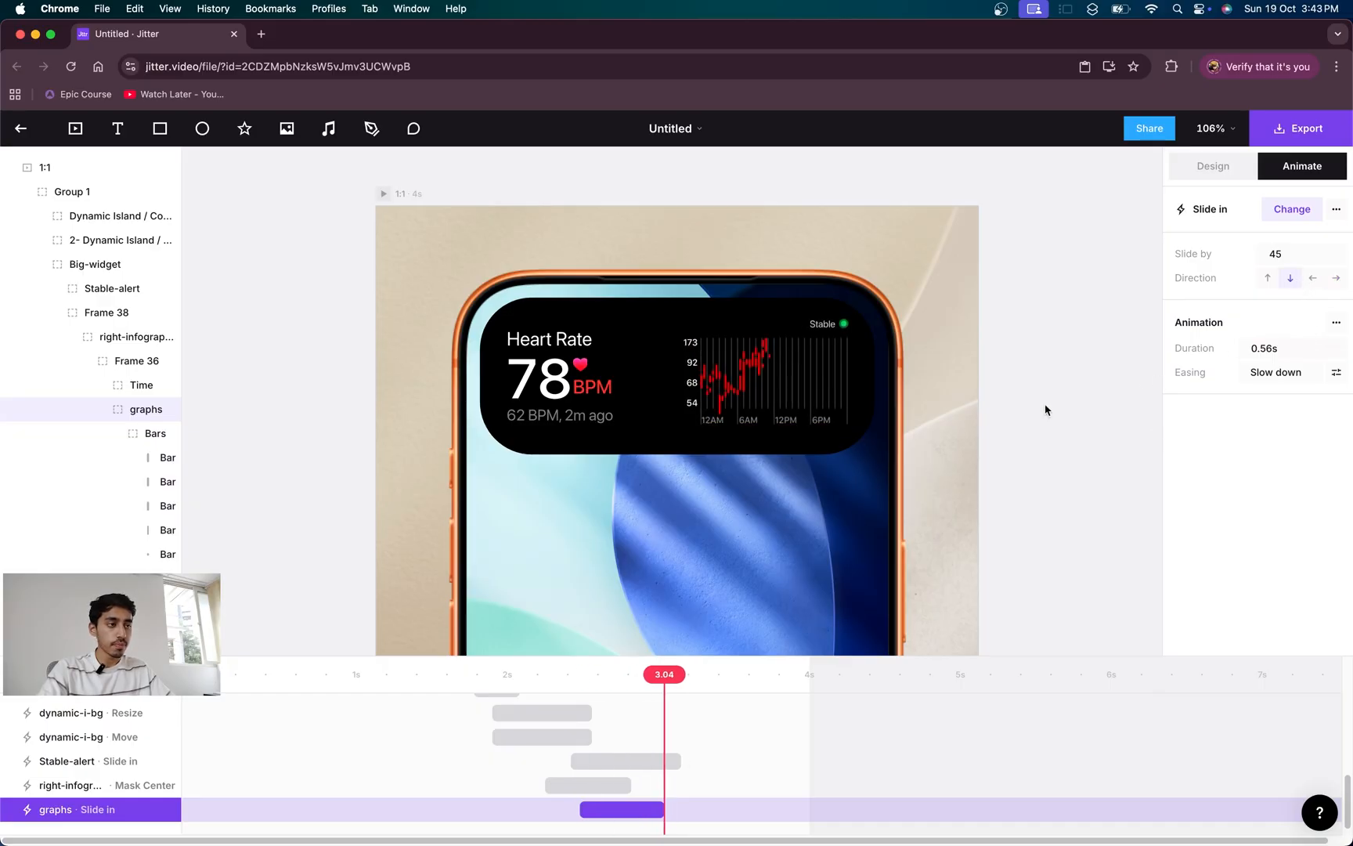
- Preview the graphs slide-in and scrub through the widget's expansion up to 2.93 s
left_click_drag(662, 675, 444, 670)
key("space")
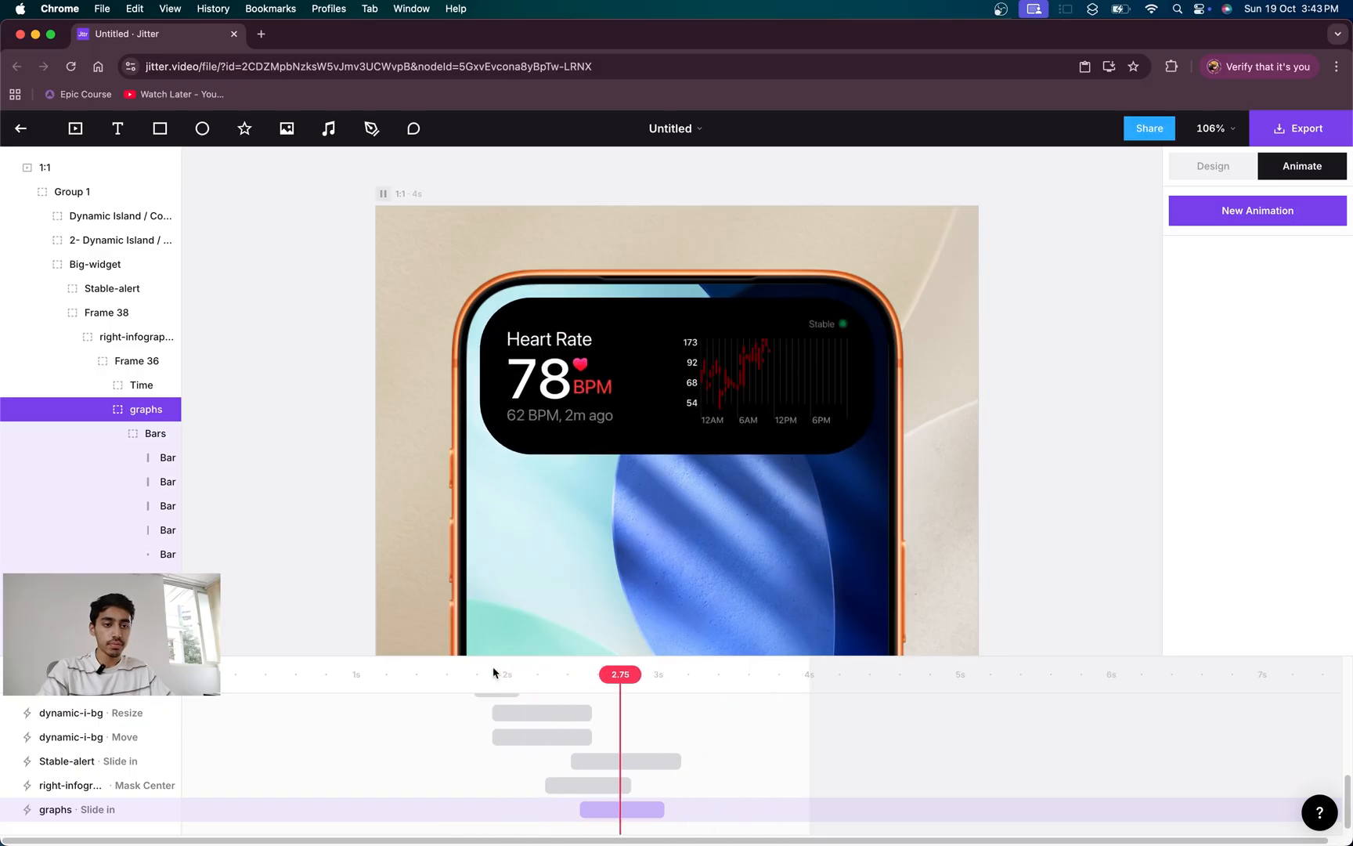
left_click_drag(495, 671, 542, 668)
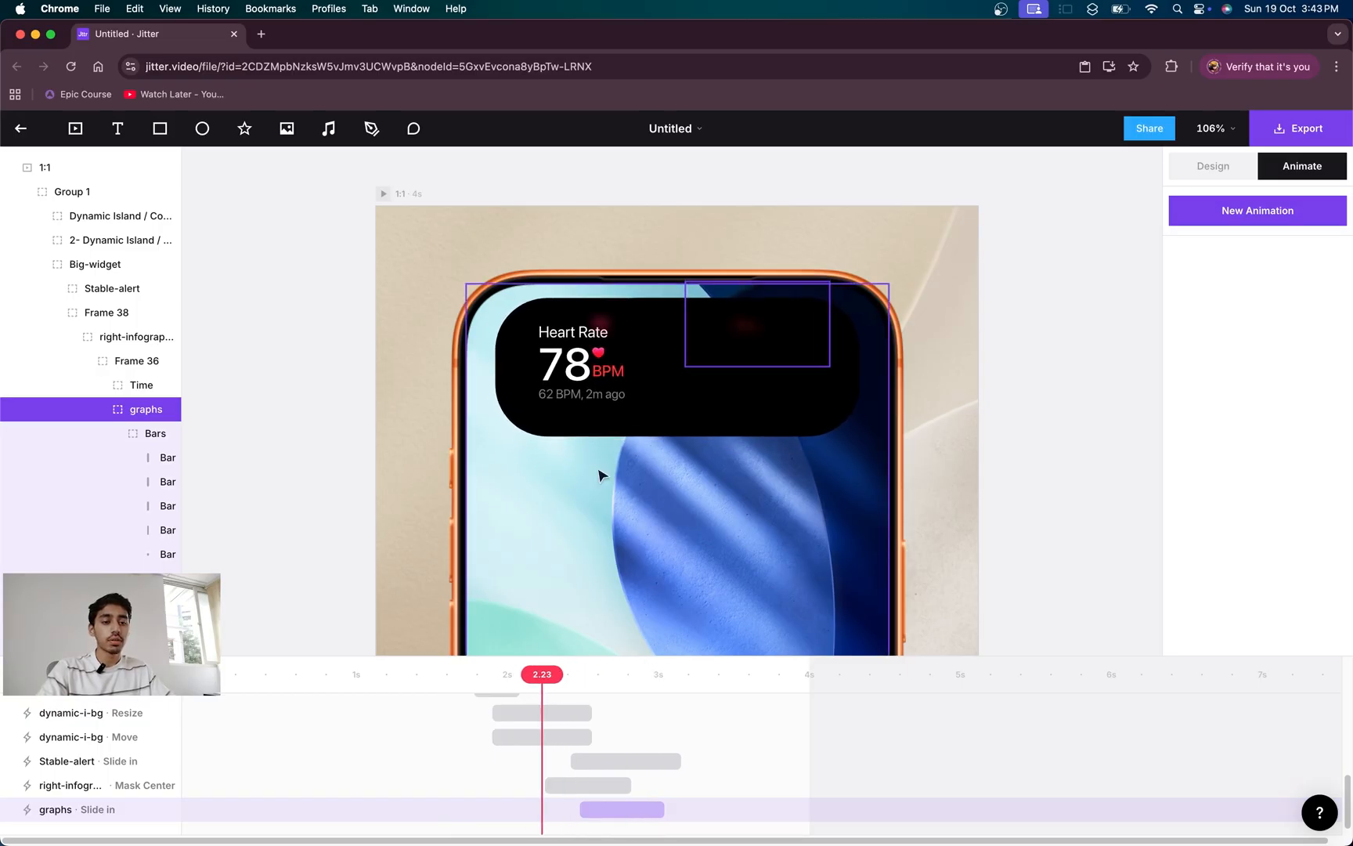
left_click(600, 377)
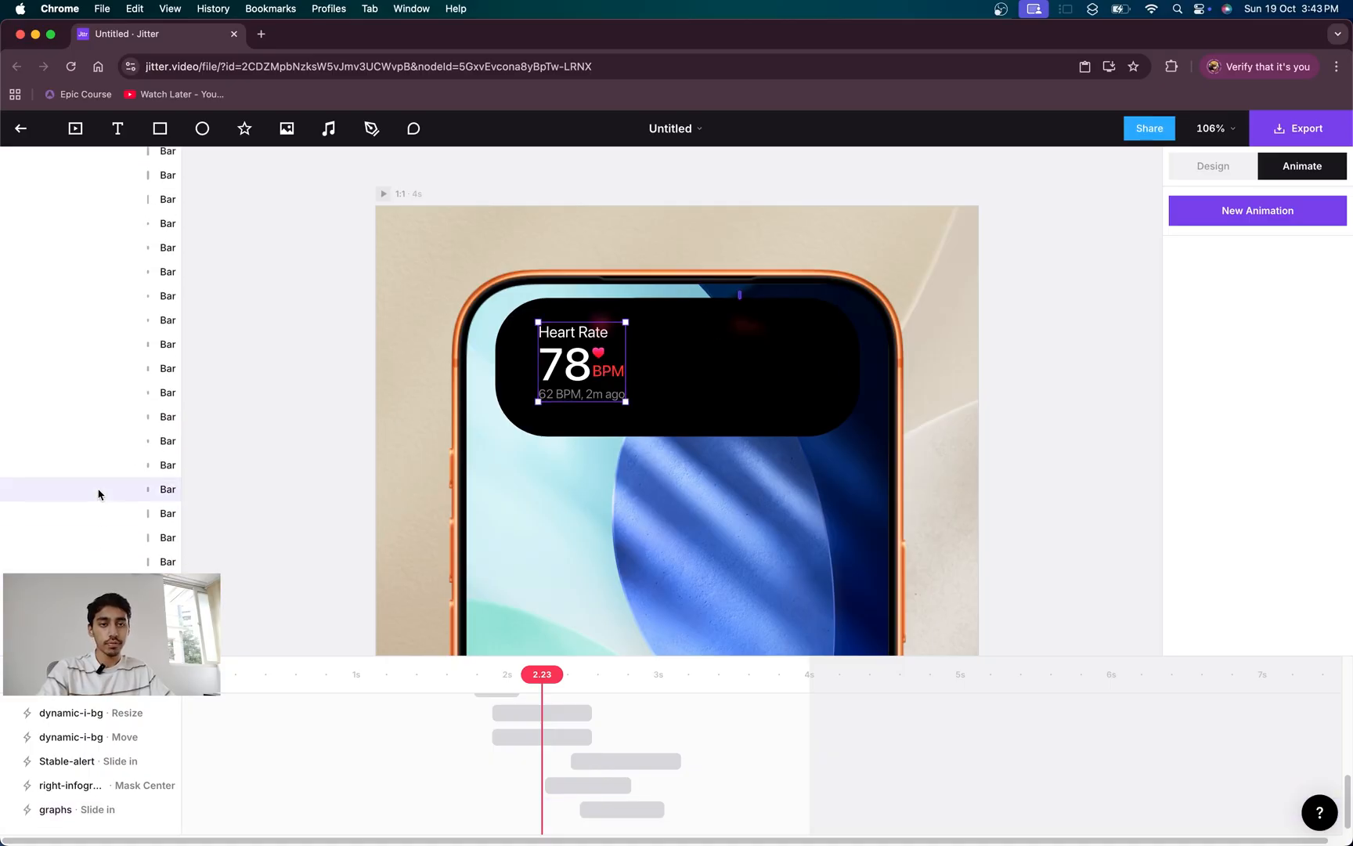
left_click_drag(537, 676, 647, 674)
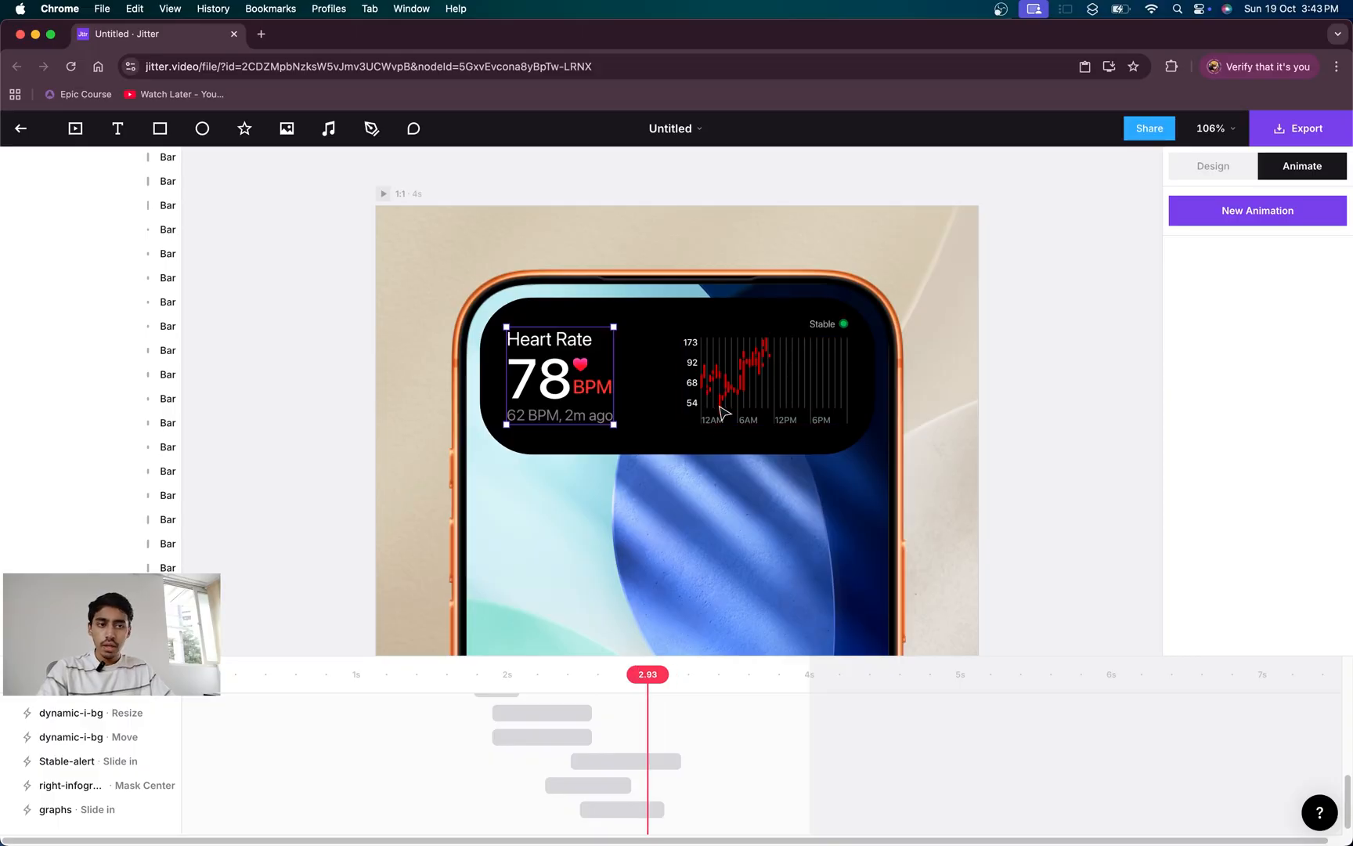
- Delete the red bar that hangs below the chart grid near the 12AM label
scroll(722, 411, "up", 5)
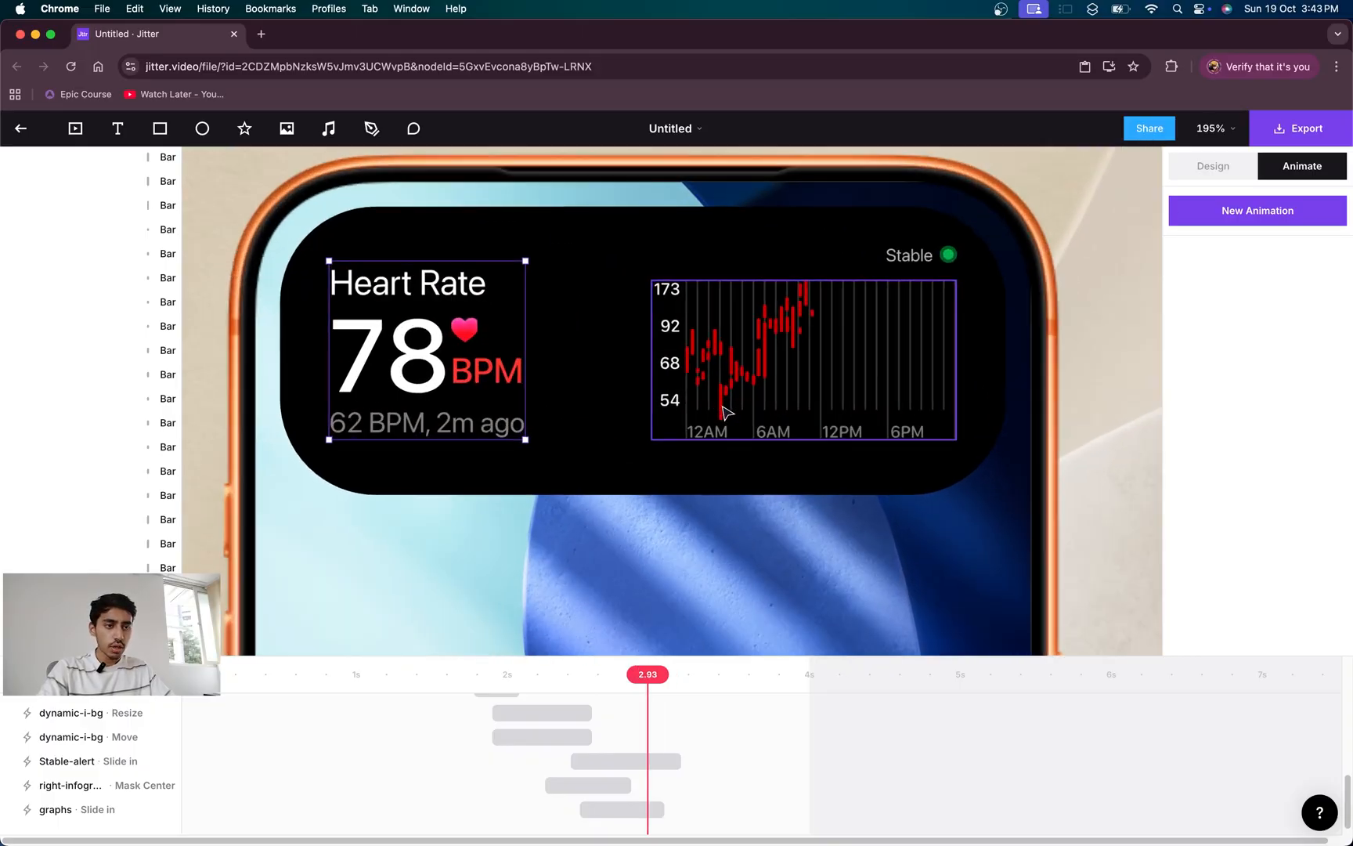
scroll(627, 413, "up", 1)
left_click(687, 408)
left_click(143, 238)
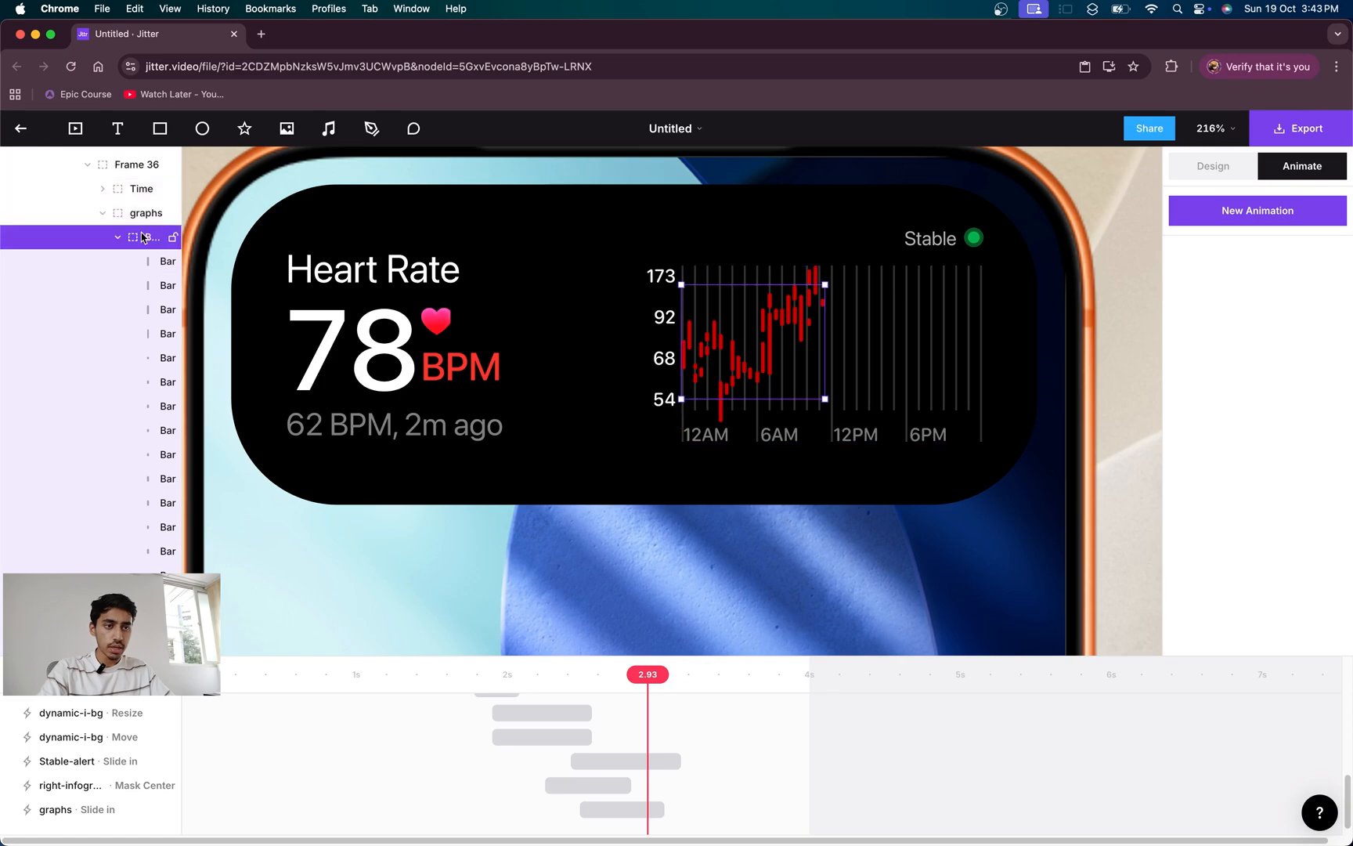
left_click(721, 410)
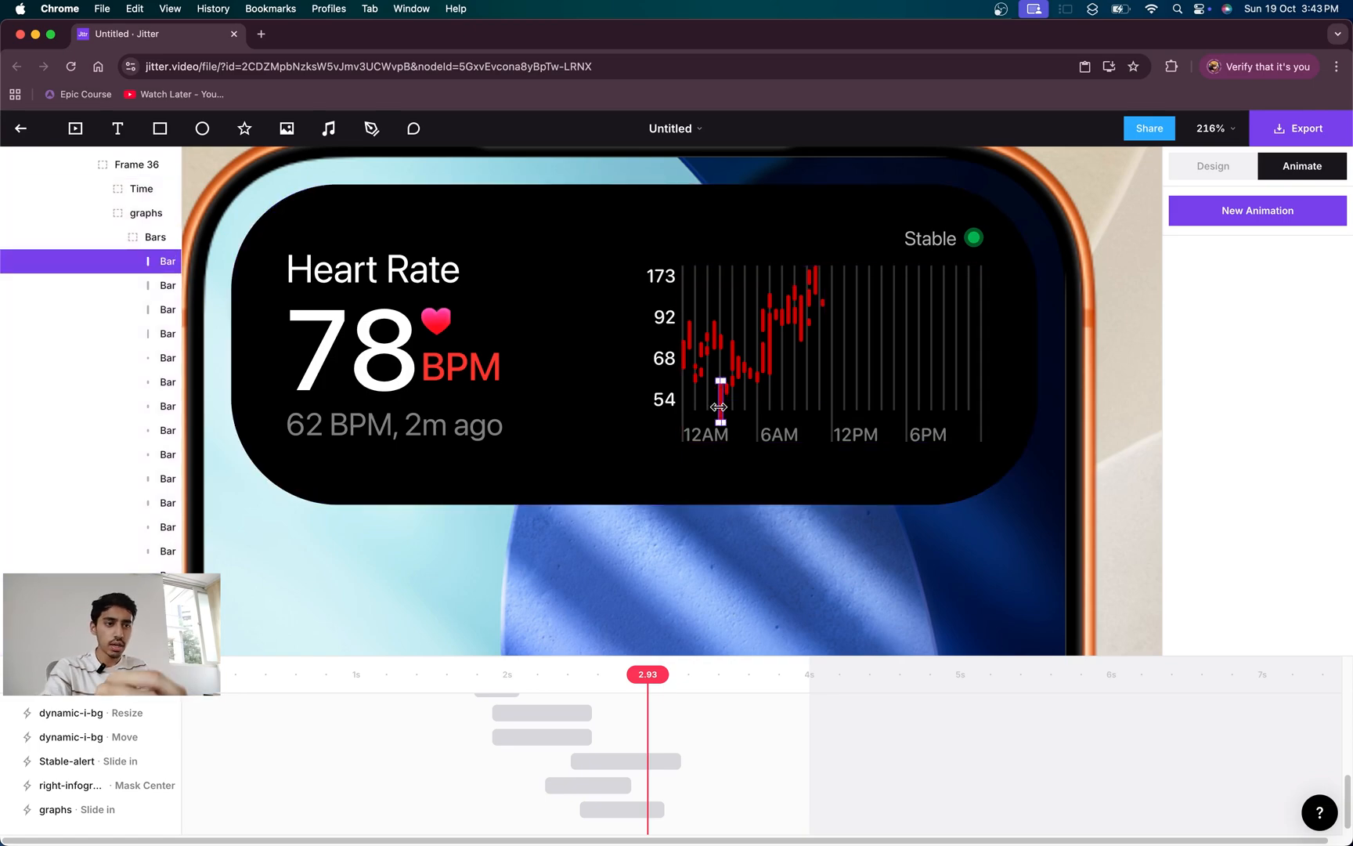
key("Escape")
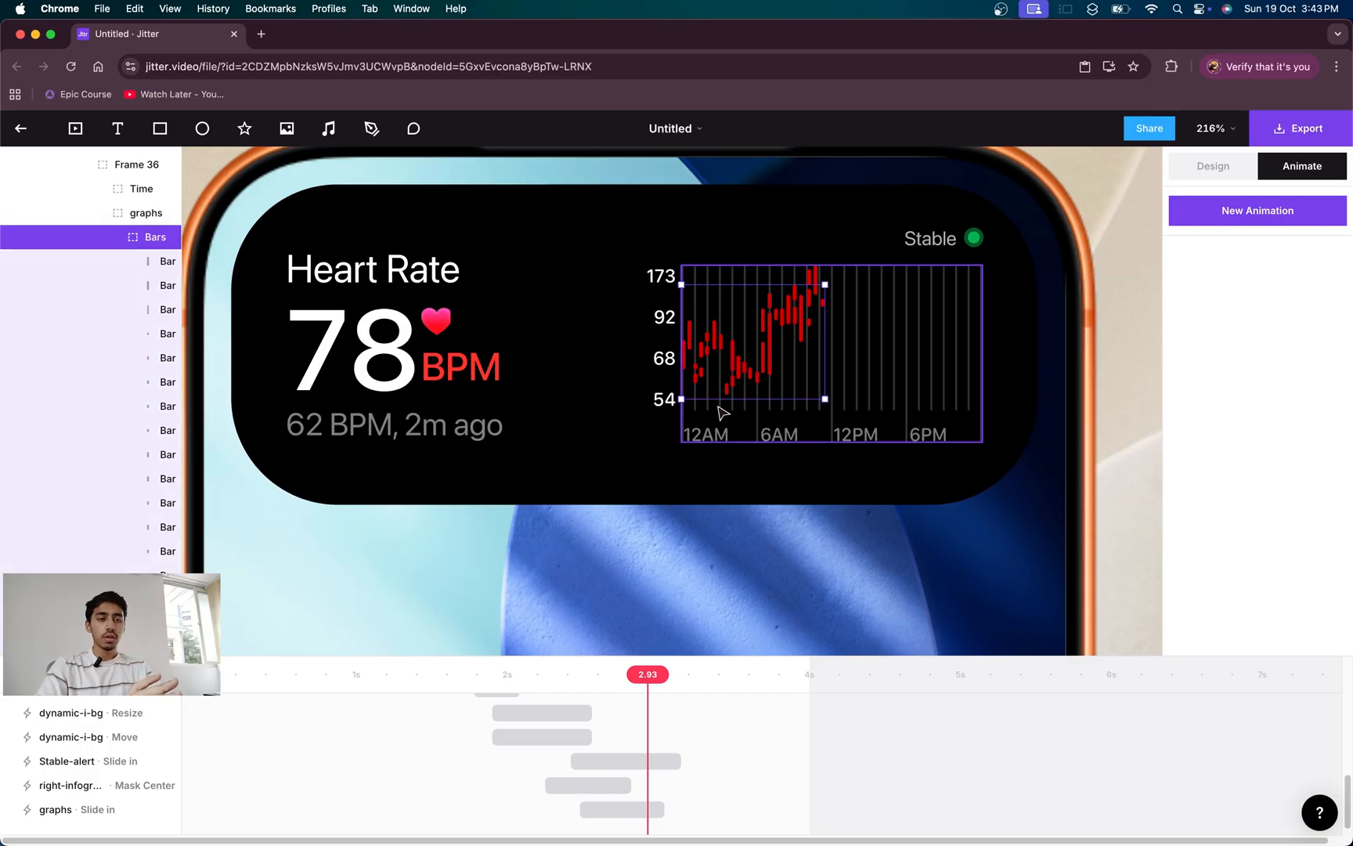
- Collapse the Bars, graphs, Frame 36 and right-infographic layers in the layer tree
left_click(117, 238)
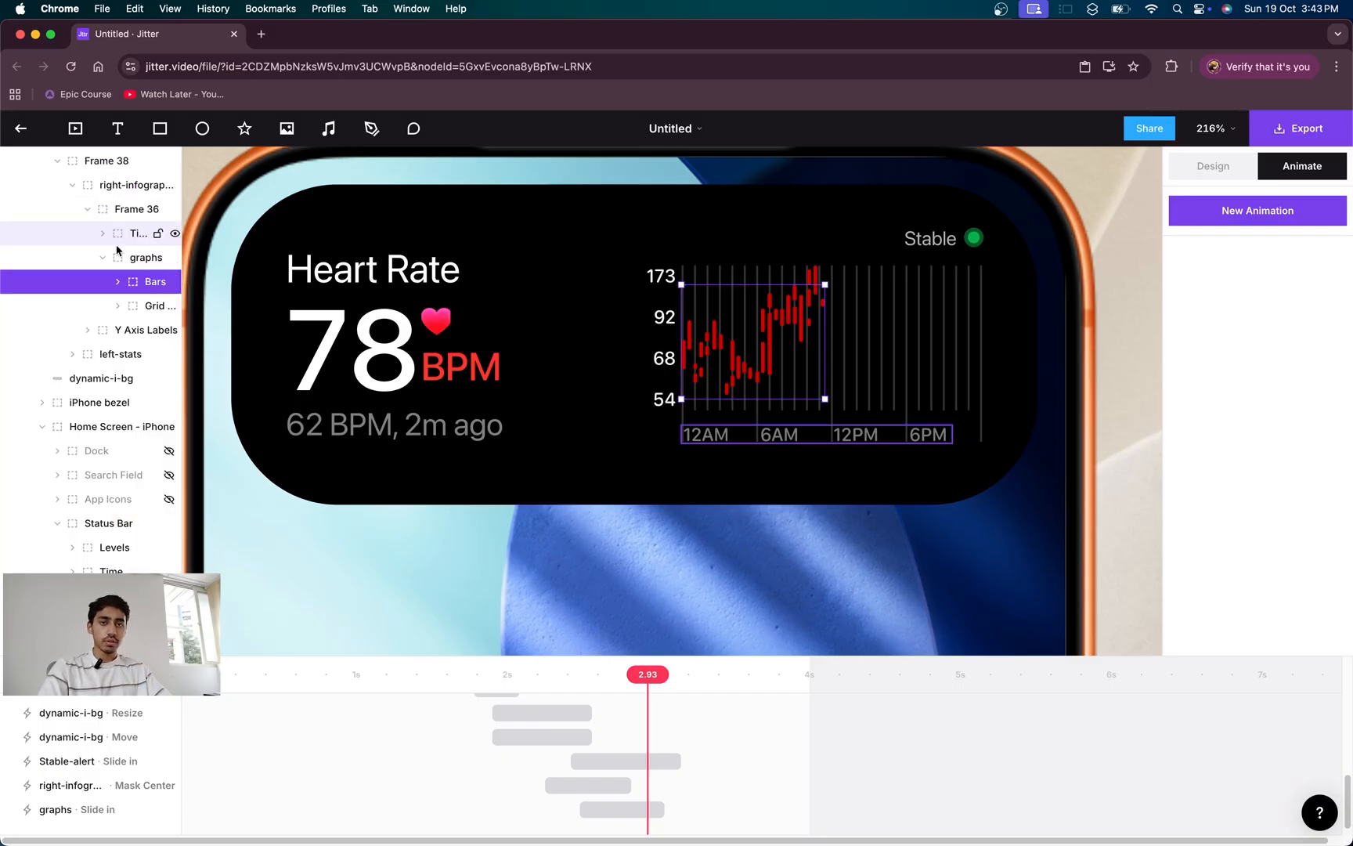
left_click(121, 335)
scroll(583, 400, "down", 5)
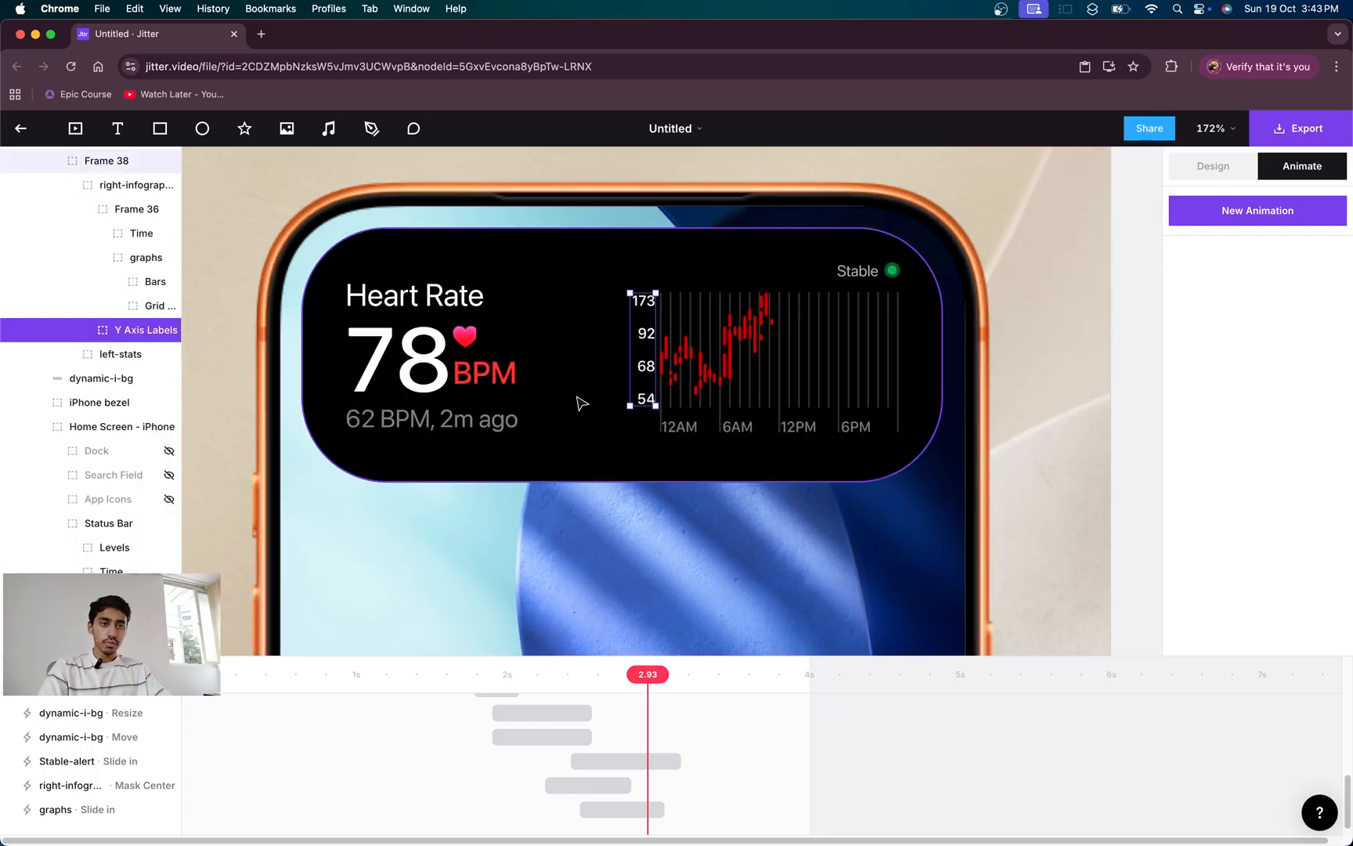
left_click(107, 258)
left_click(106, 259)
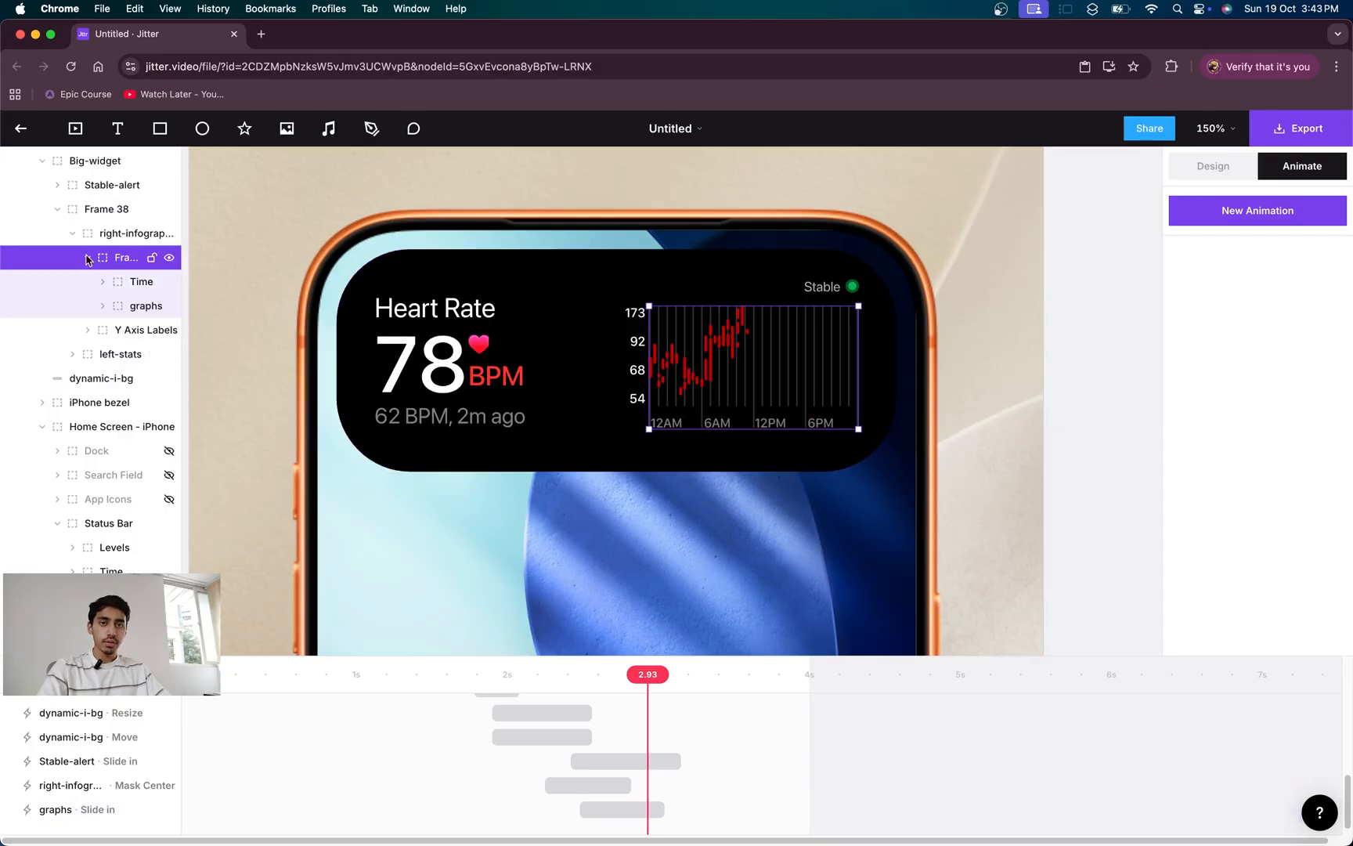
left_click(87, 258)
left_click(117, 333)
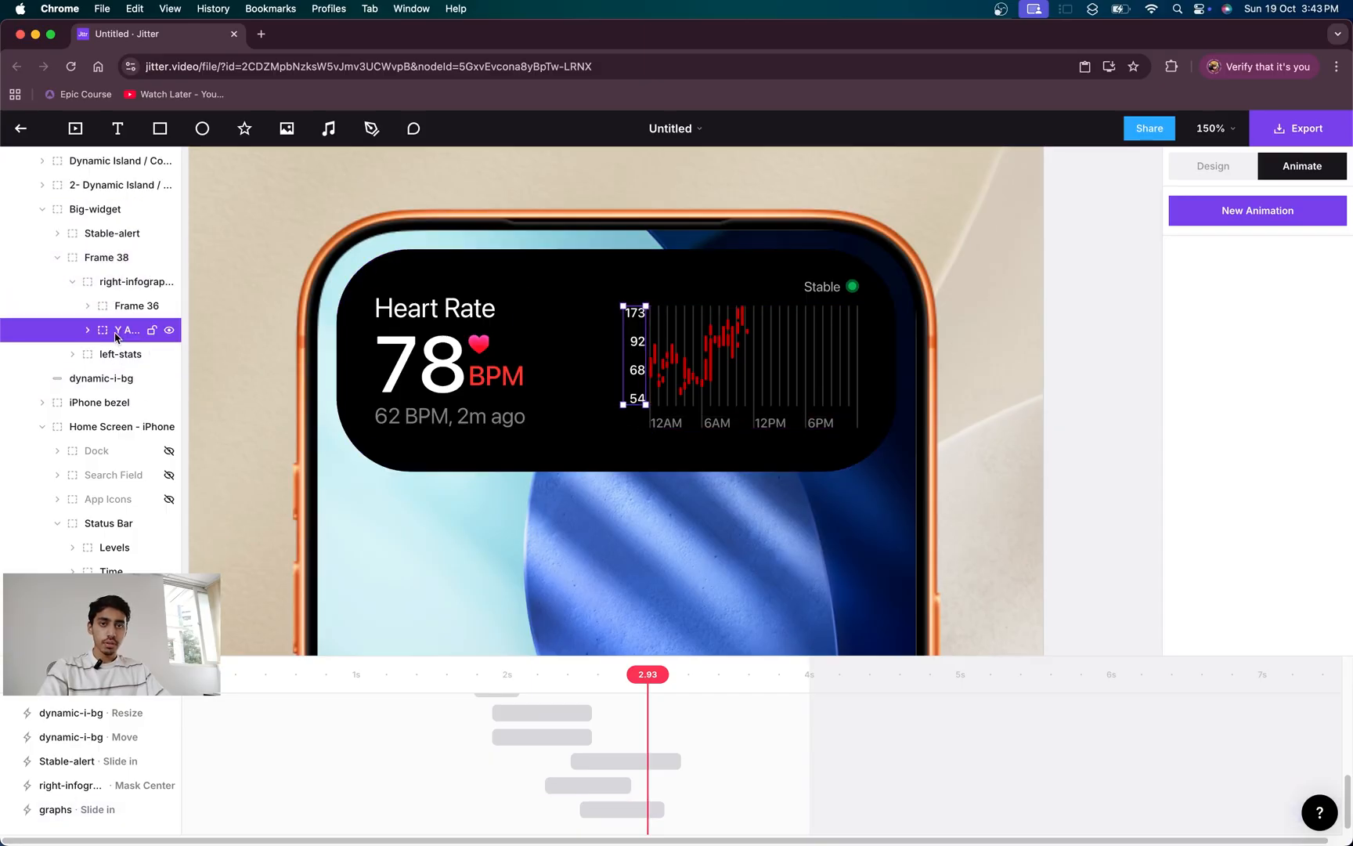
left_click(95, 260)
left_click(72, 281)
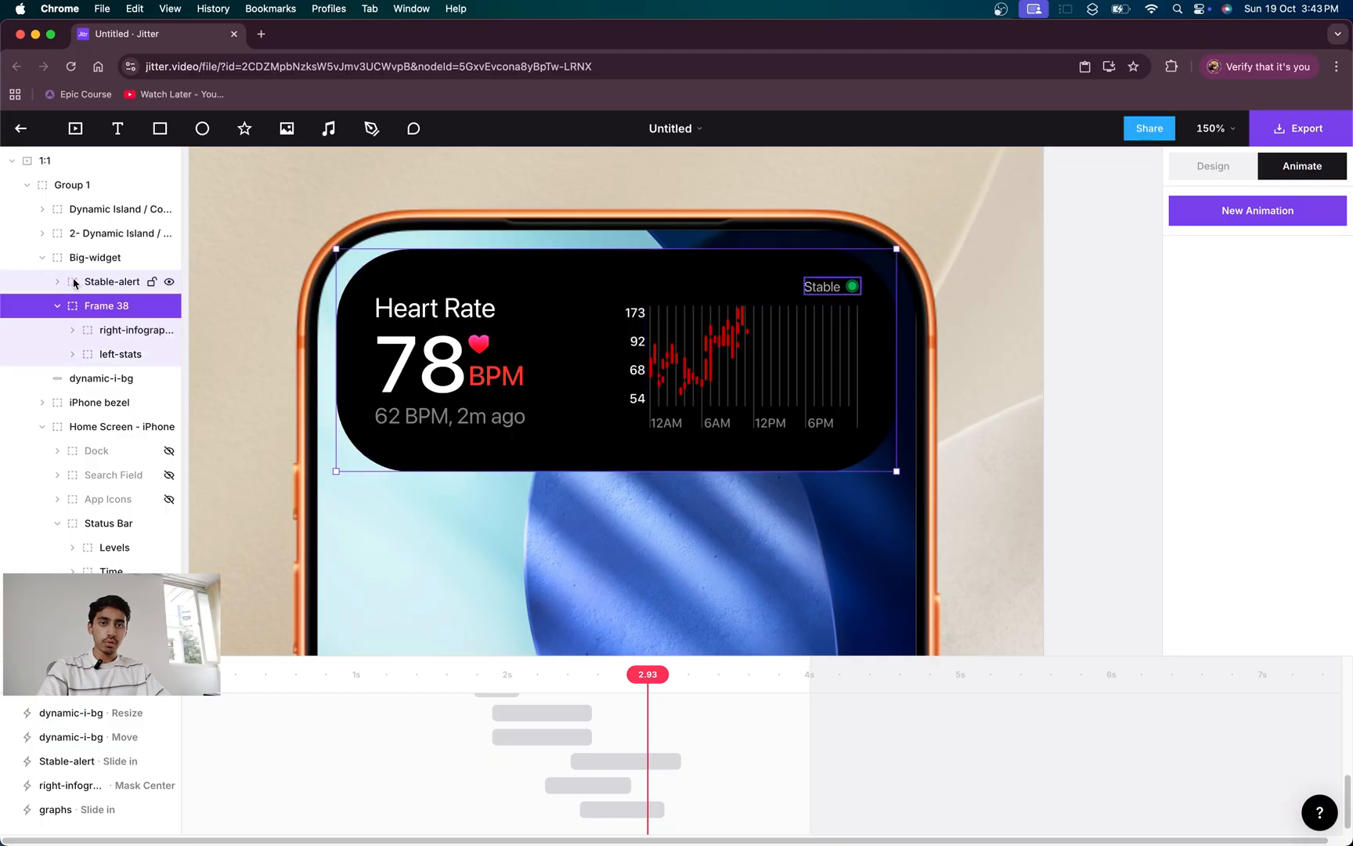
- Add a downward Slide in animation to the "62 BPM, 2m ago" text inside the left-stats group
left_click(101, 357)
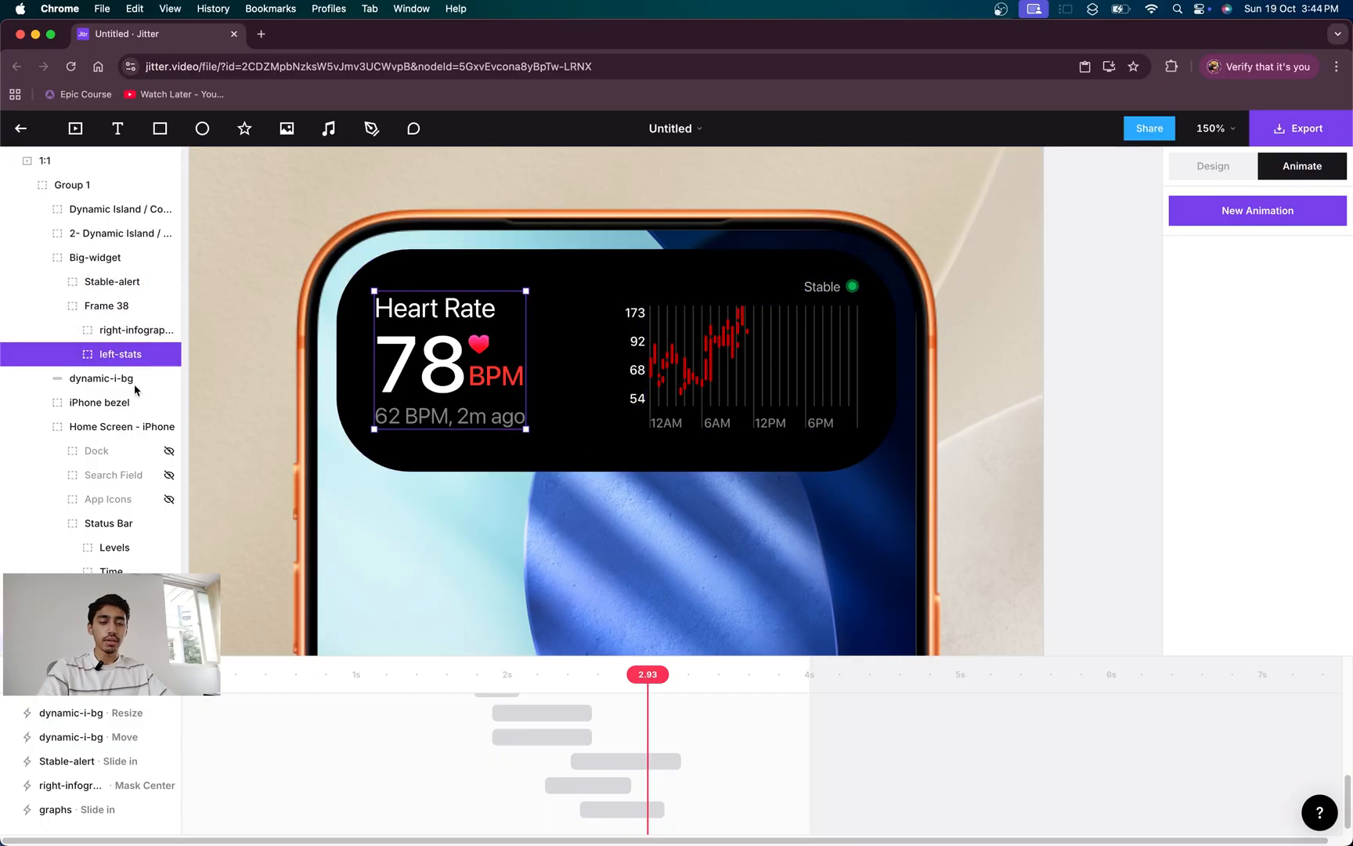
left_click(72, 354)
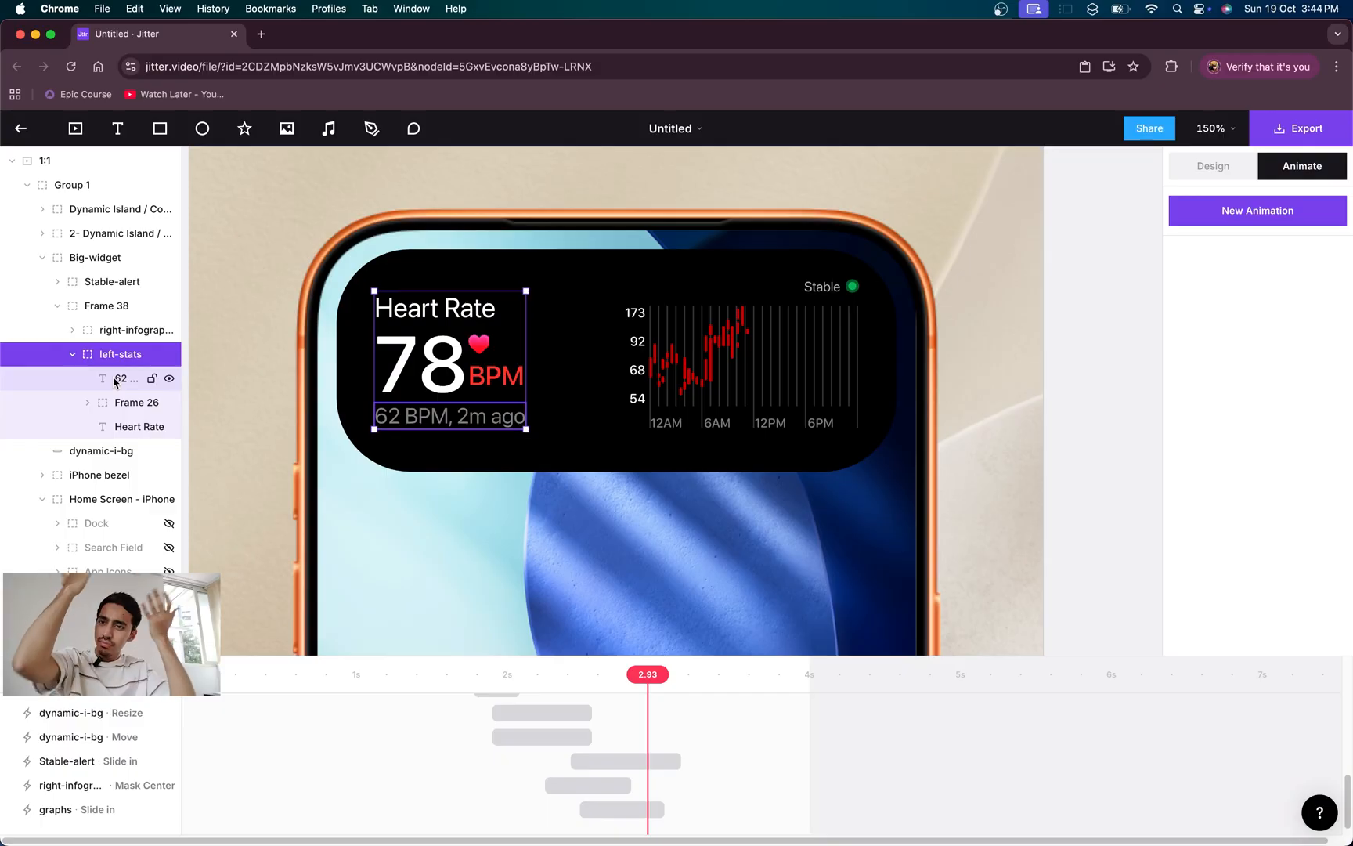
left_click(73, 380)
left_click(1307, 299)
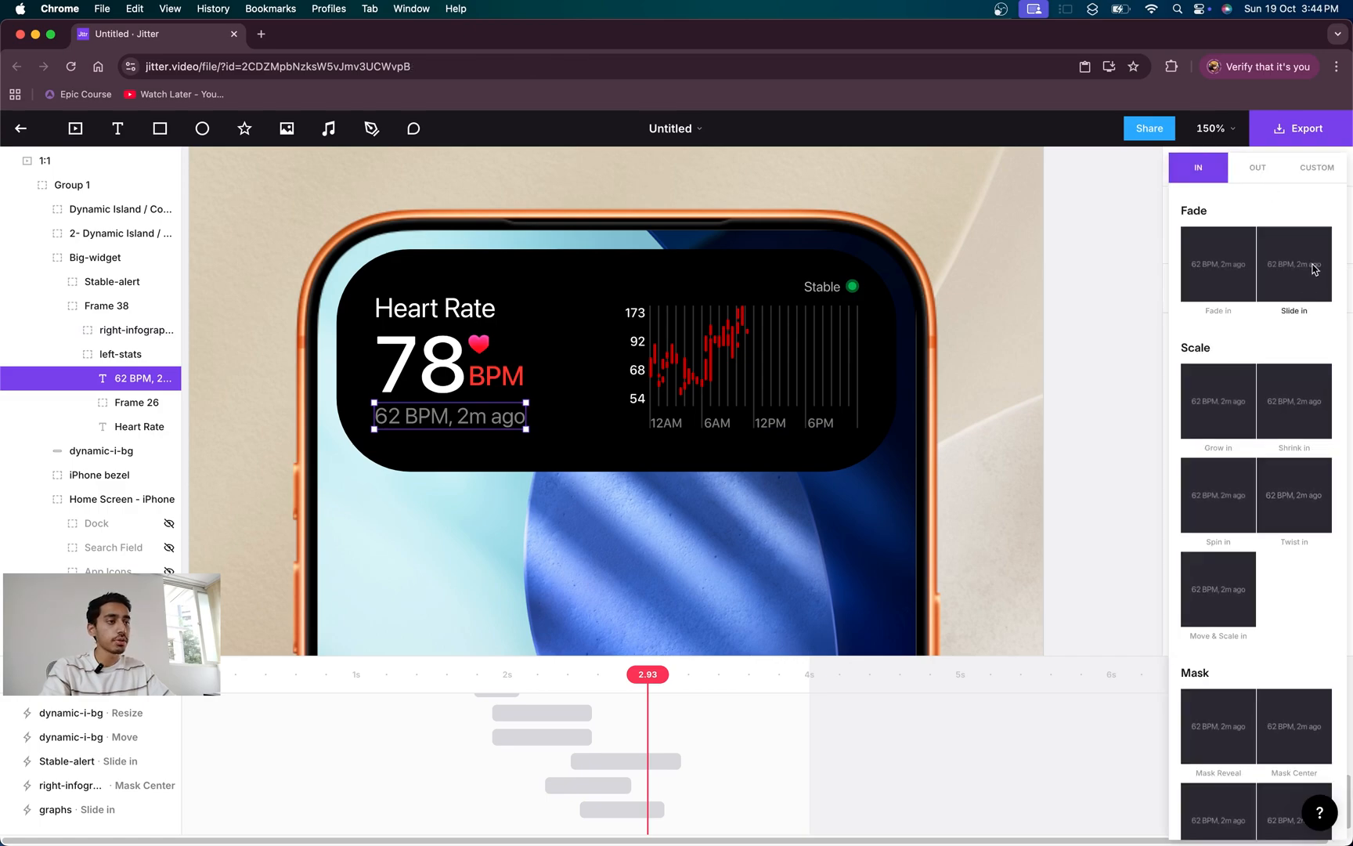
left_click(1314, 269)
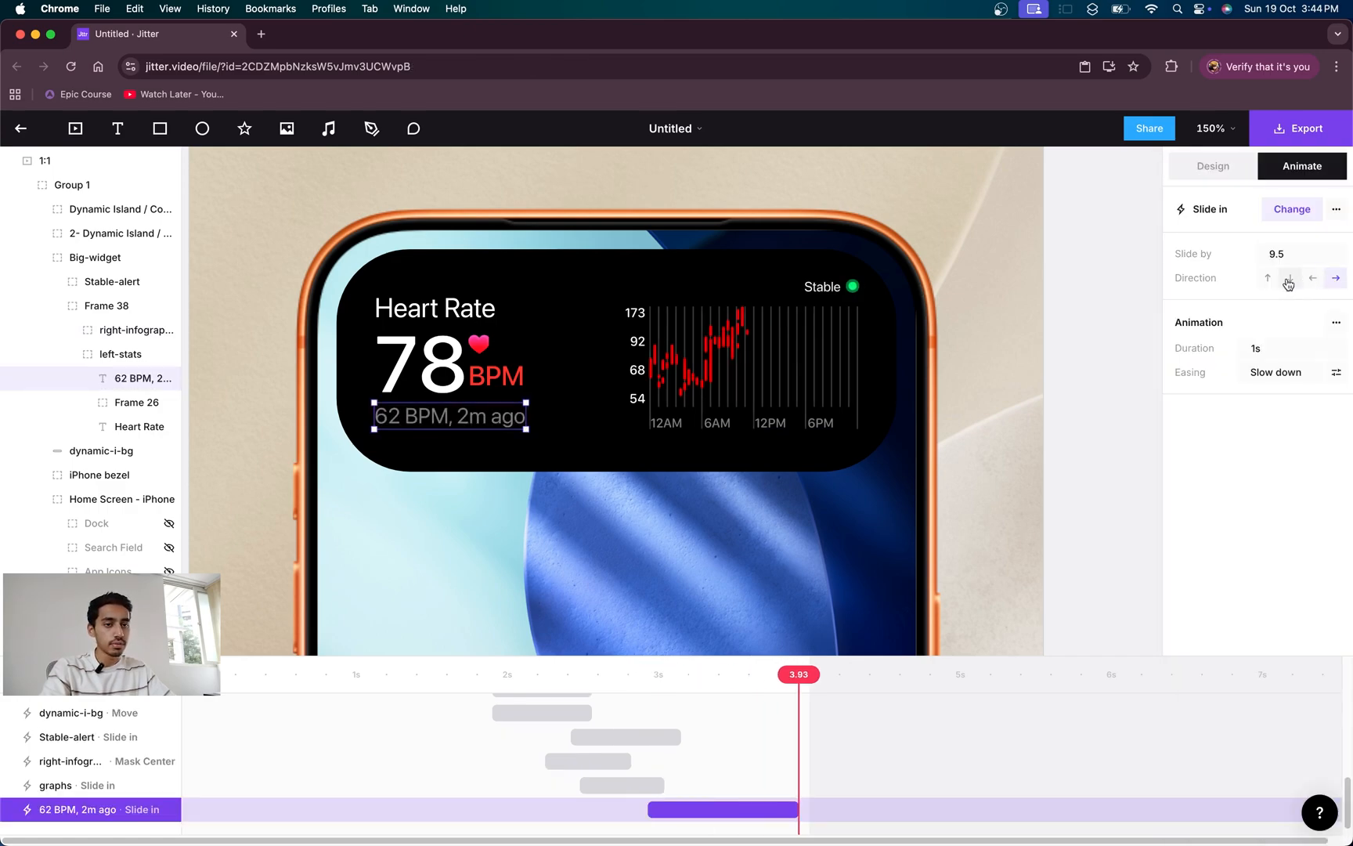
left_click(1289, 278)
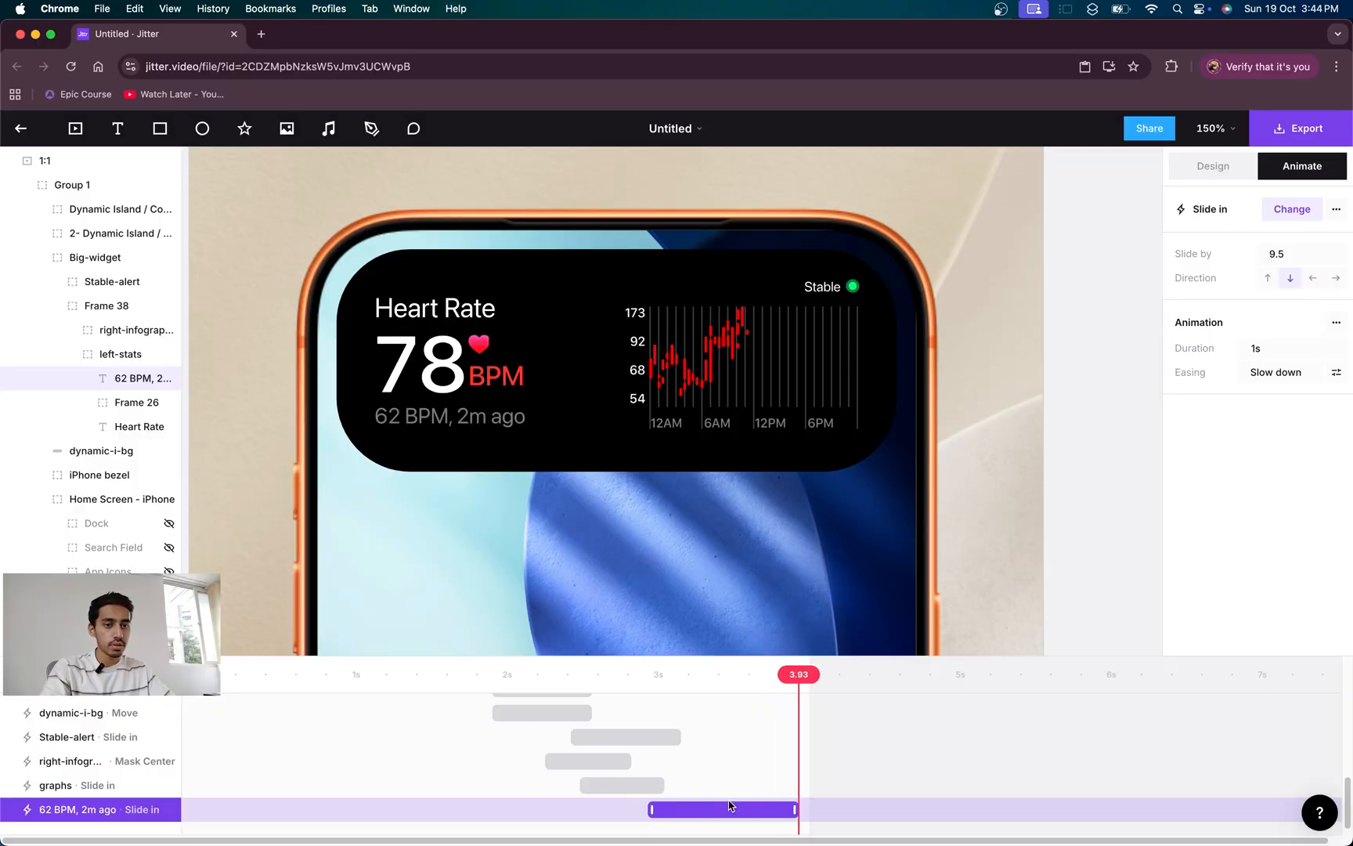
- Retime the "62 BPM, 2m ago" slide-in to last 0.52 s and end at 2.88 s
left_click_drag(728, 813, 658, 811)
mouse_move(649, 810)
left_mouse_down()
mouse_move(634, 810)
mouse_move(700, 807)
mouse_move(673, 808)
left_mouse_up()
left_click_drag(566, 675, 535, 671)
key("space")
left_click(535, 672)
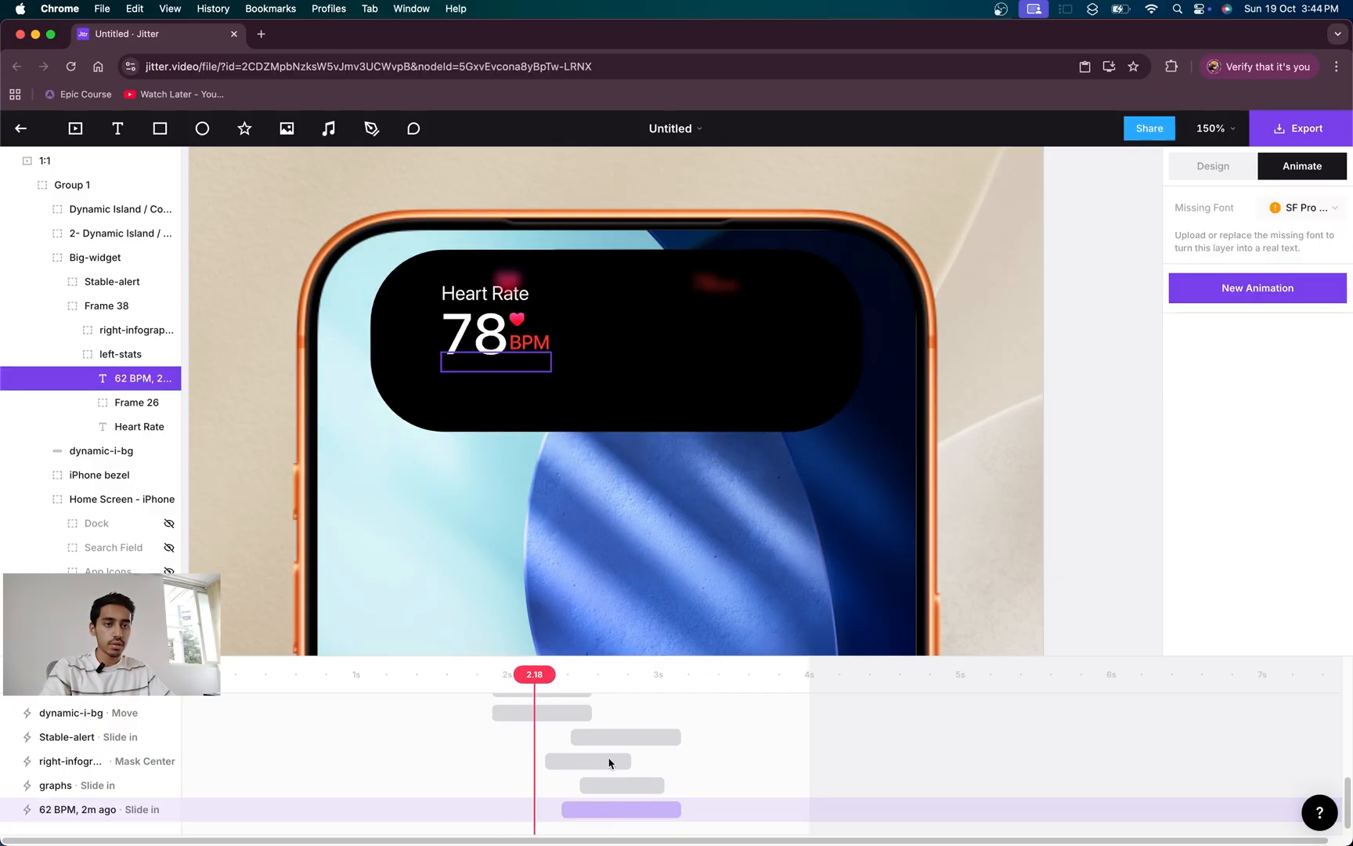
left_click(678, 814)
left_click_drag(680, 809, 607, 815)
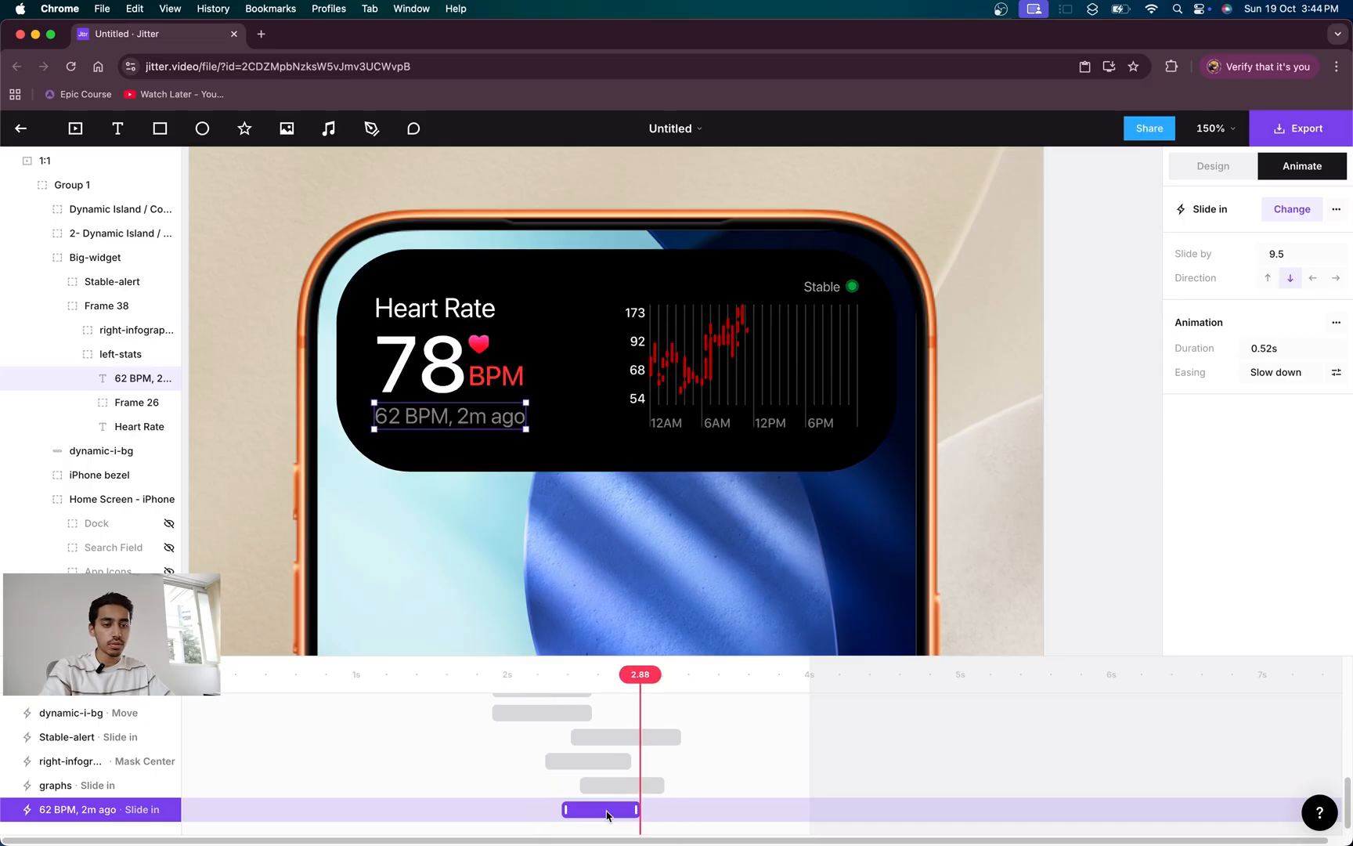
- Preview the retimed "62 BPM, 2m ago" slide-in from about 2.3 s
left_click(560, 675)
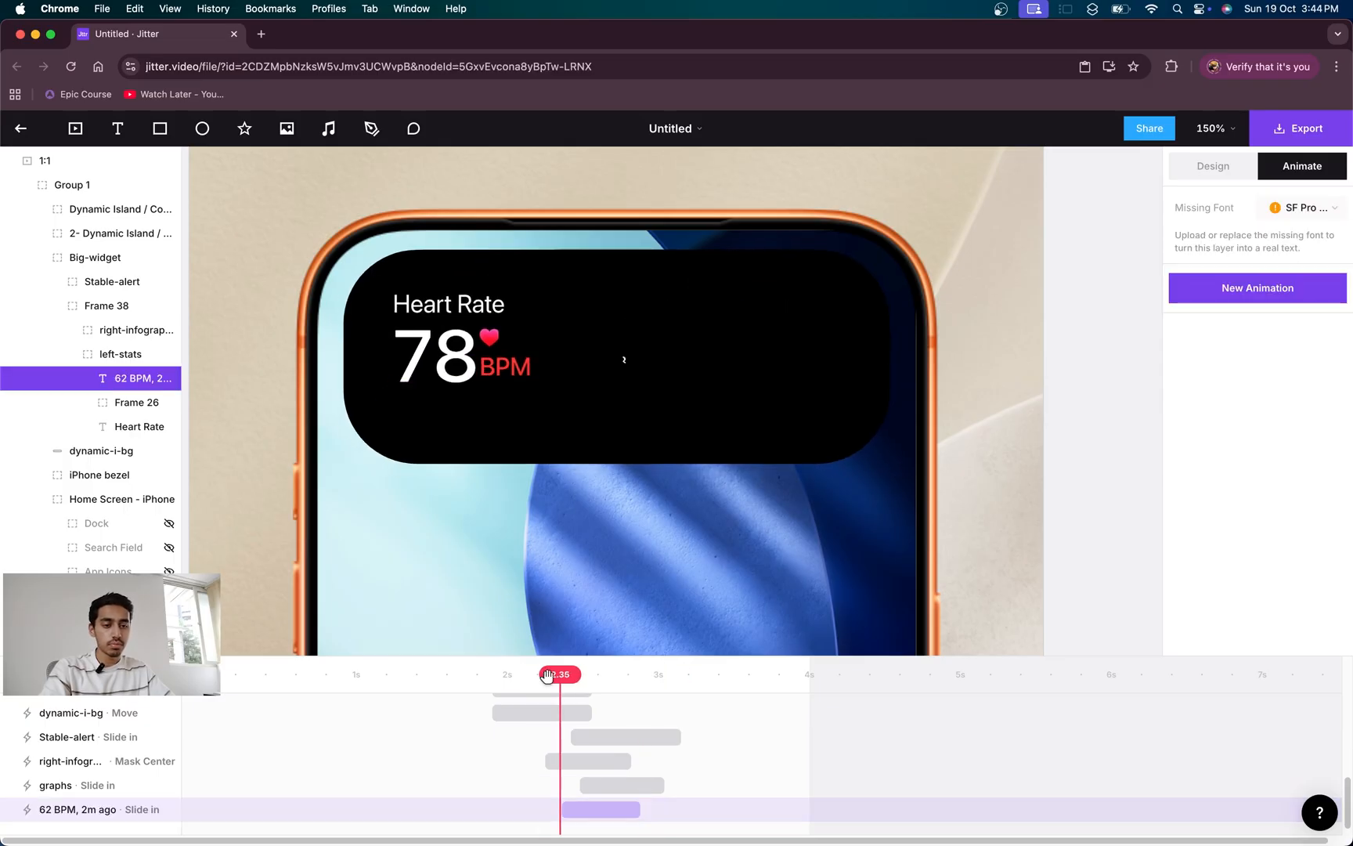
key("space")
left_click(548, 675)
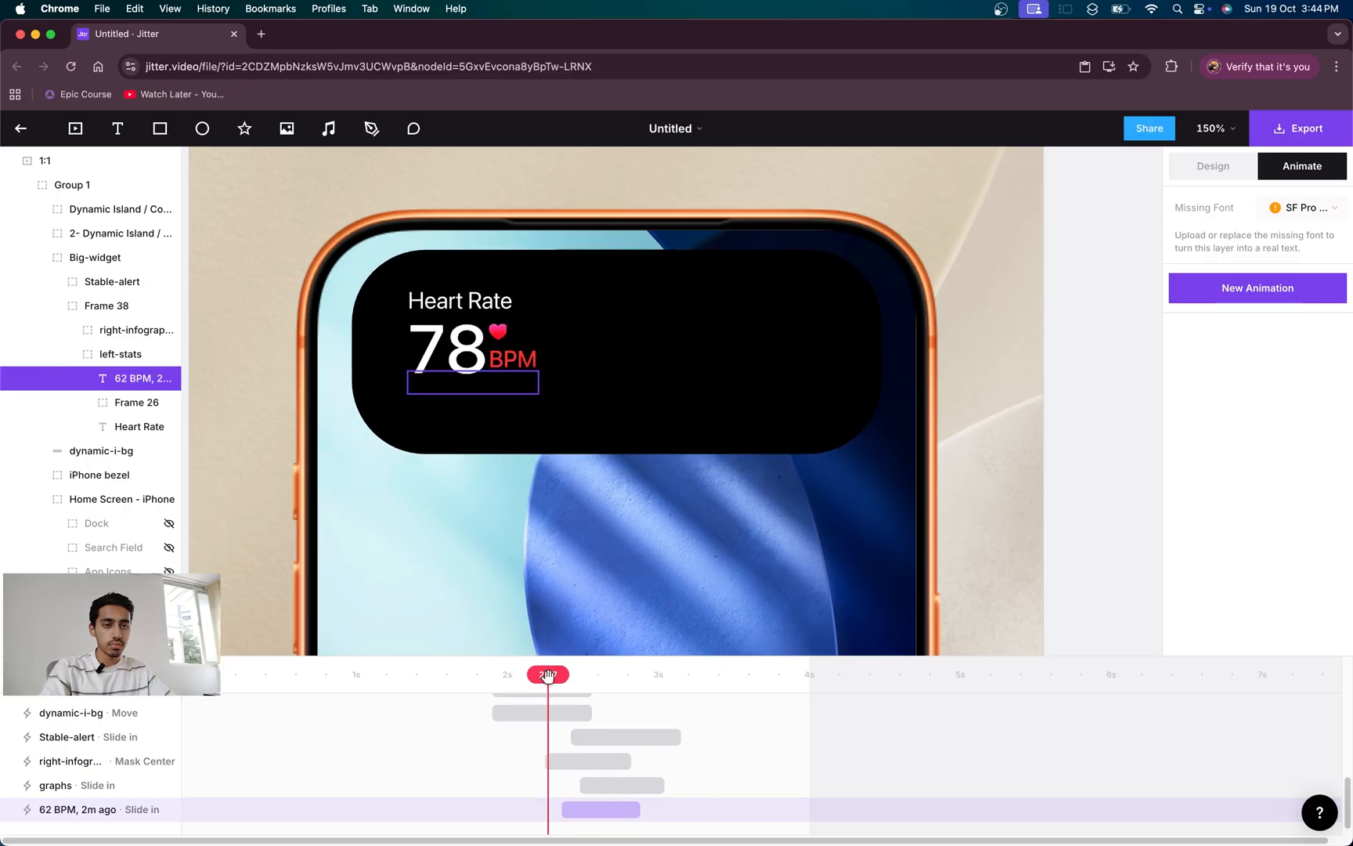
- Shorten the Stable-alert, right-infographic, graphs and "62 BPM, 2m ago" animations together so the last one ends at 3.02 s, and play them
left_click(688, 737)
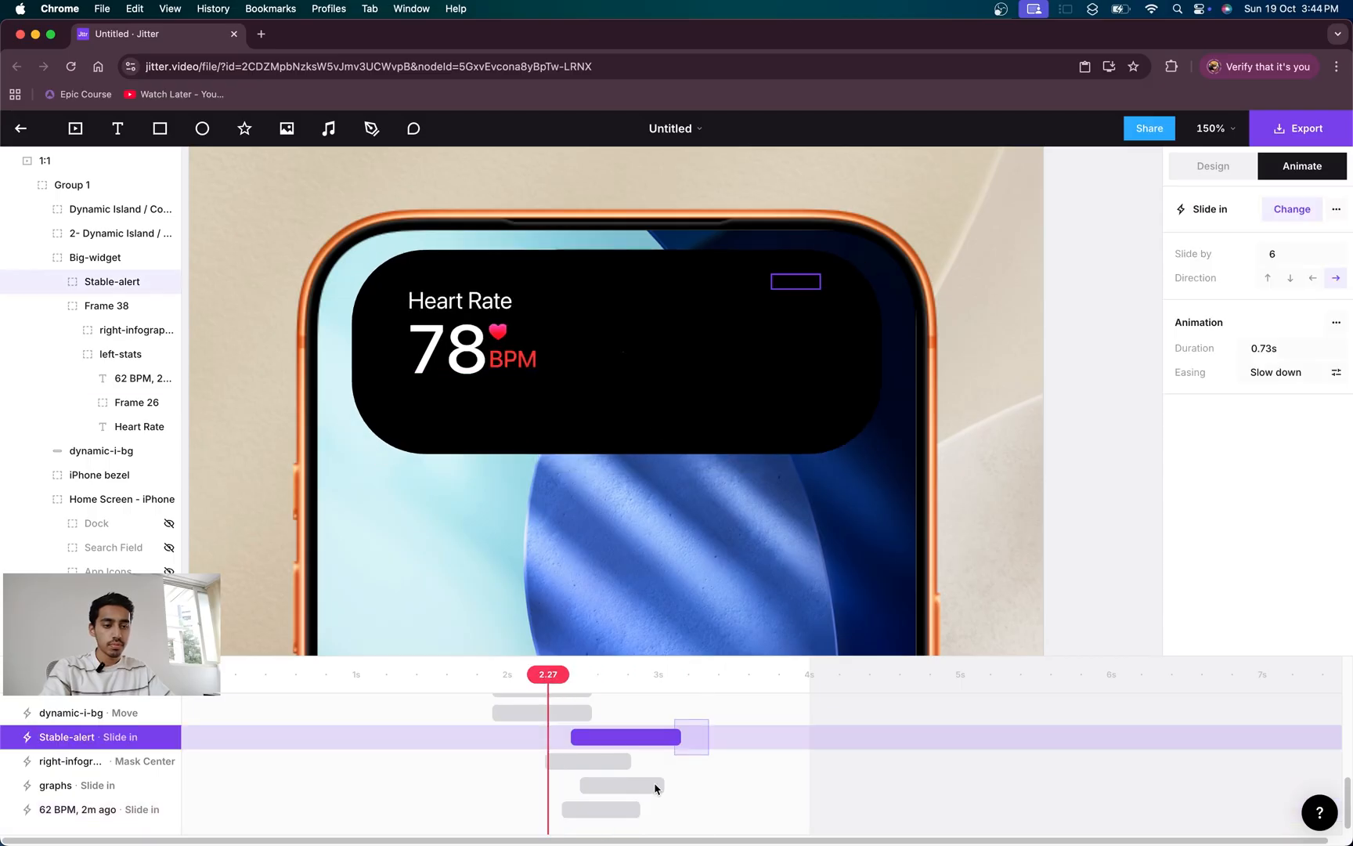
left_click_drag(620, 815, 533, 675)
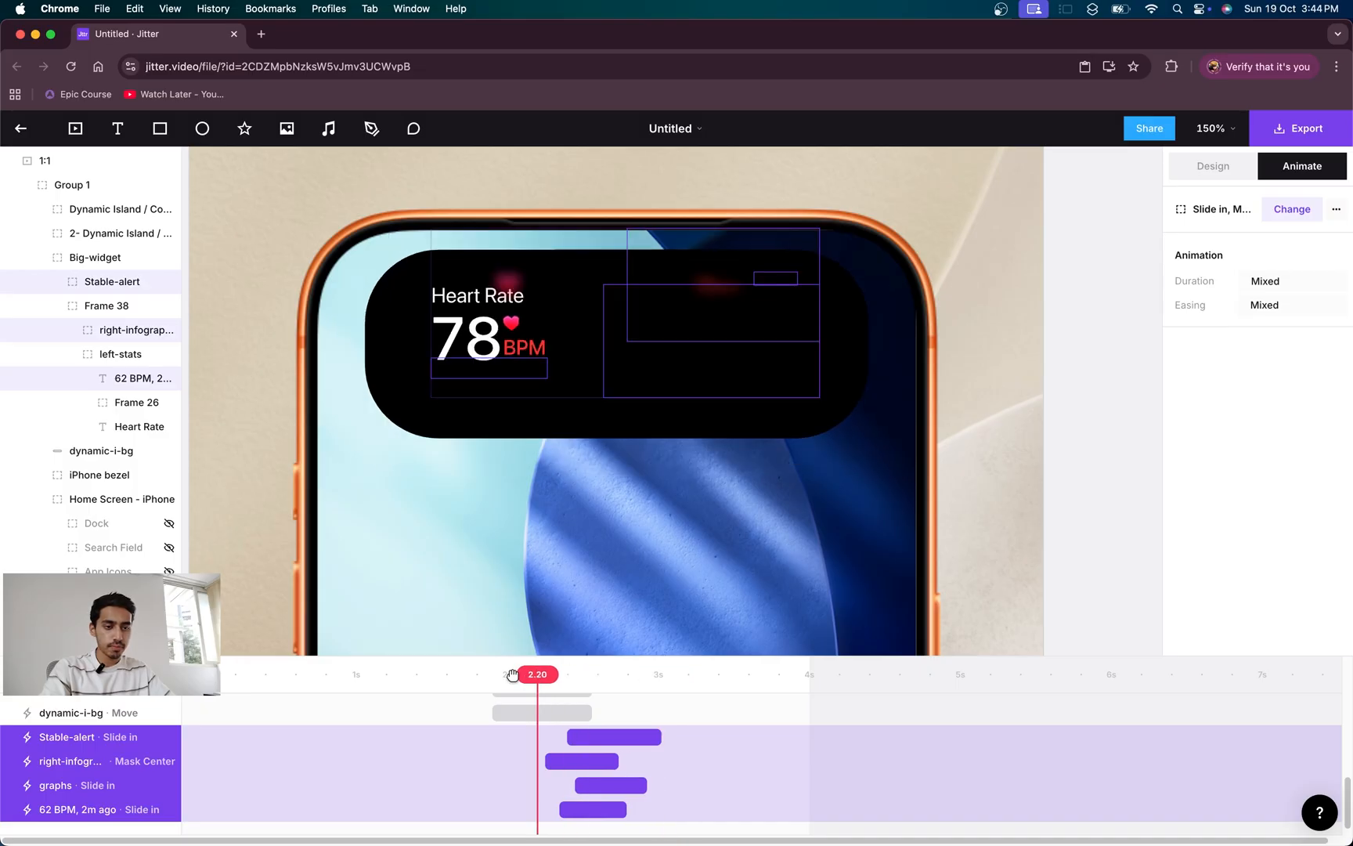
key("space")
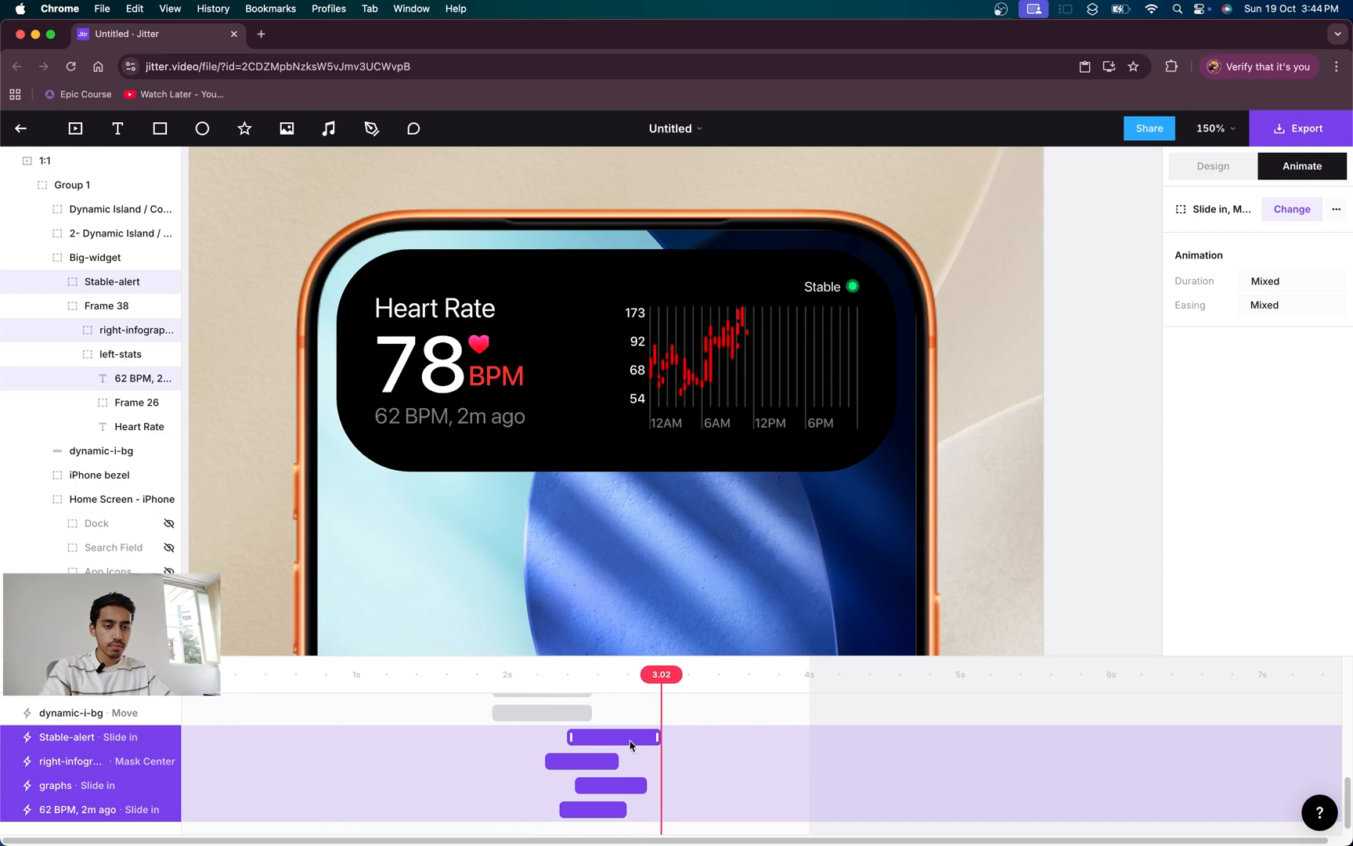
- Shift the four selected content animations earlier together so the last one ends at 2.93 s, and review the playback
left_click_drag(630, 744, 605, 744)
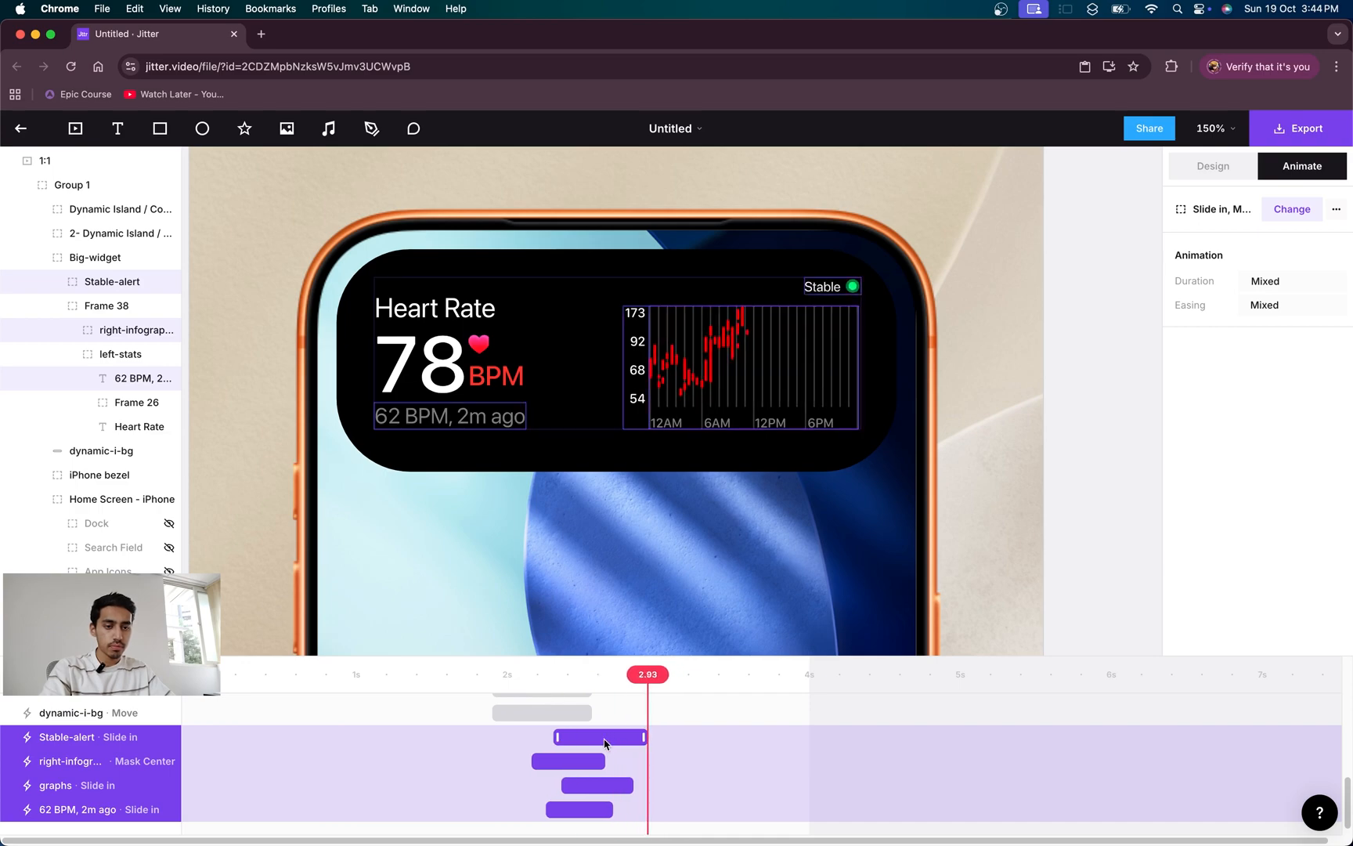
left_click(427, 749)
left_click(435, 673)
left_click_drag(434, 667, 539, 676)
- Add a downward Mask & Slide in animation to Frame 26, which holds the large 78 BPM reading
left_click(136, 499)
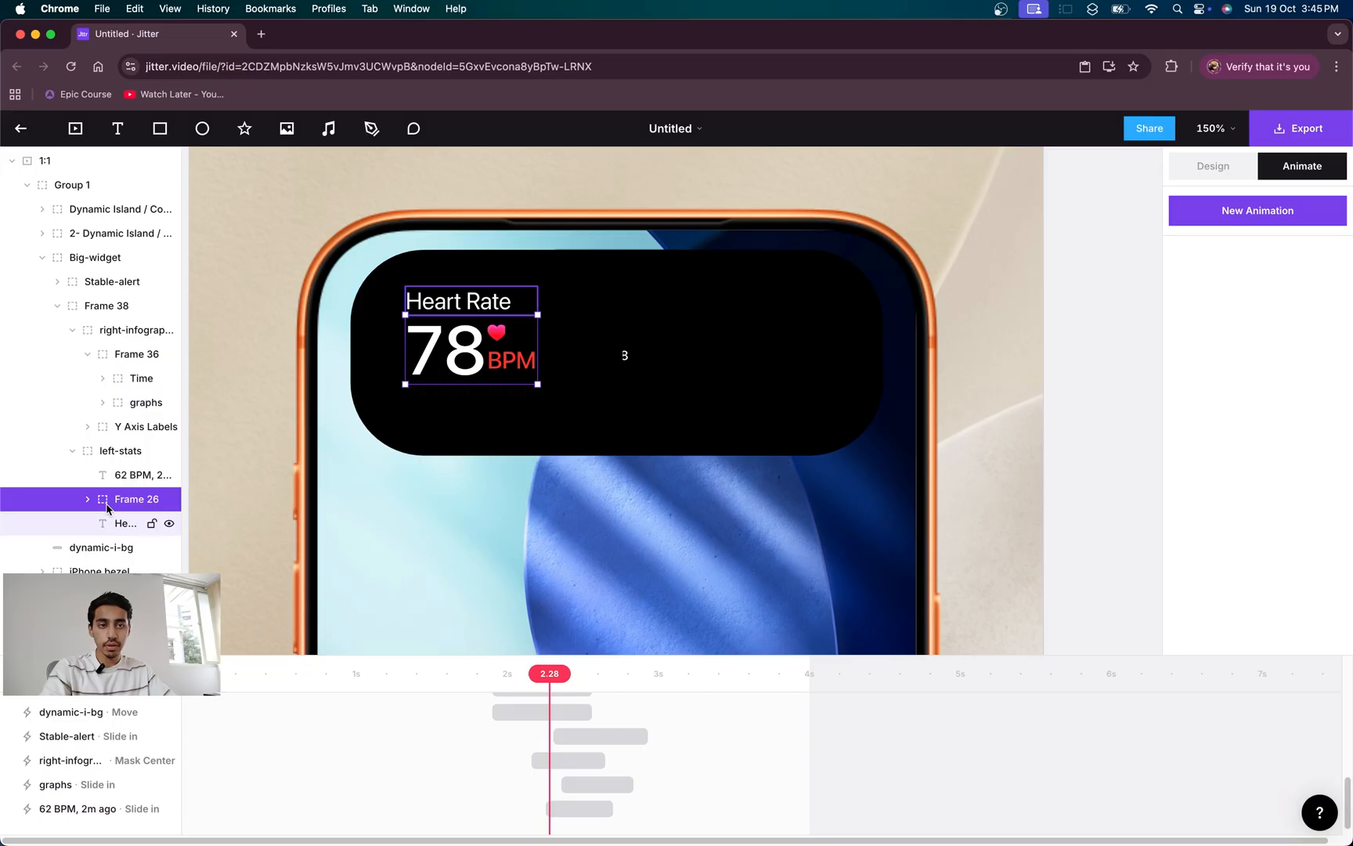
left_click(1258, 209)
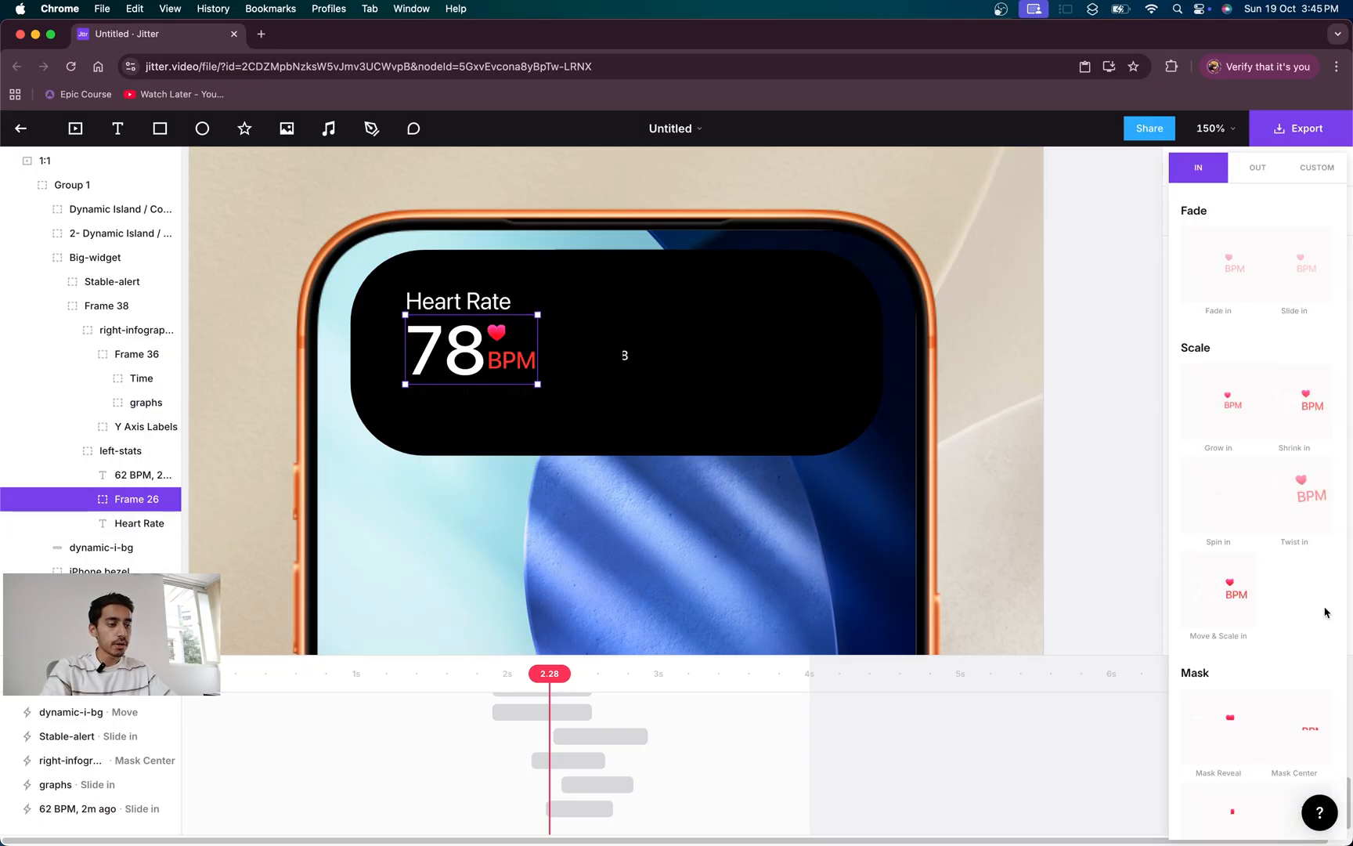
scroll(1325, 611, "down", 2)
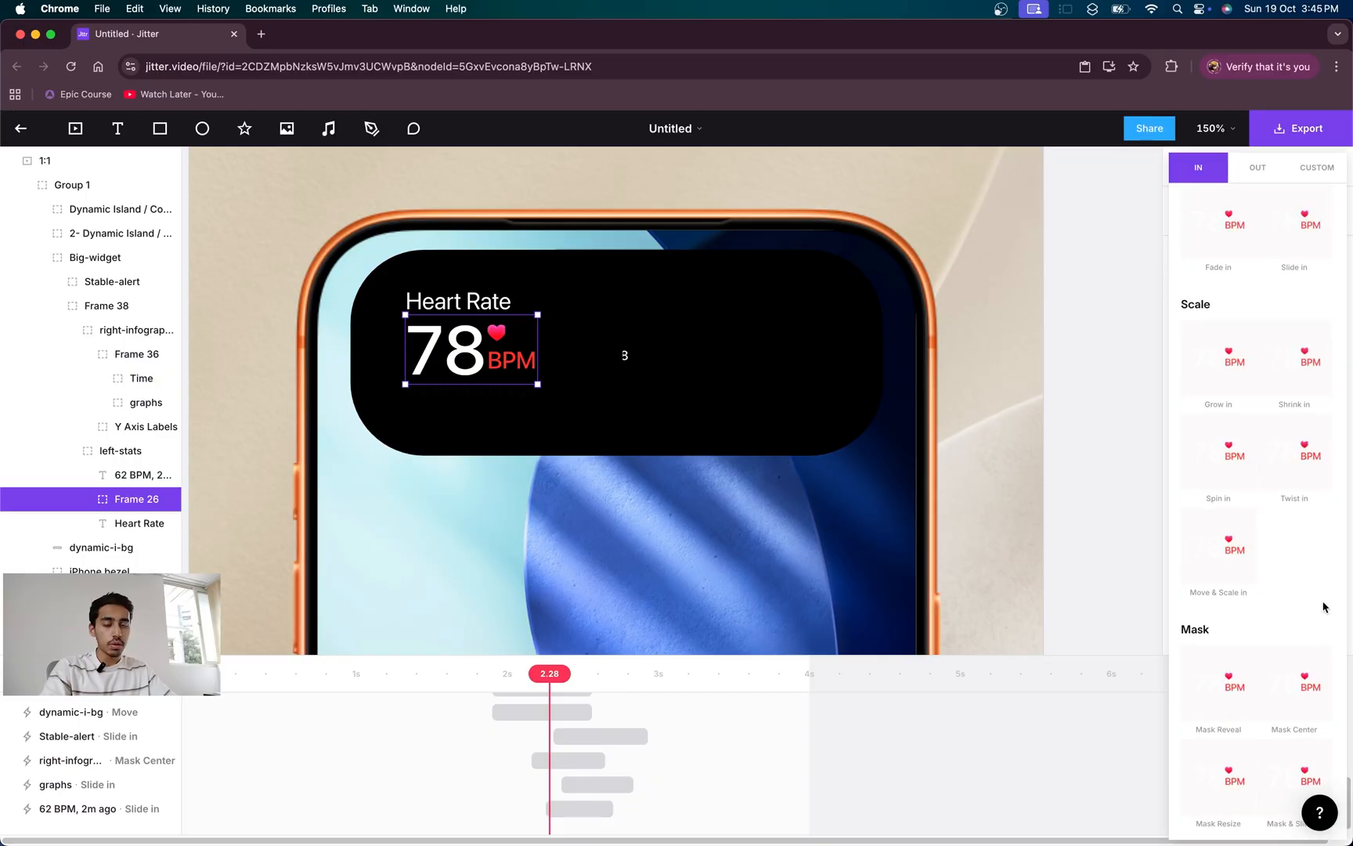
scroll(1324, 626, "down", 4)
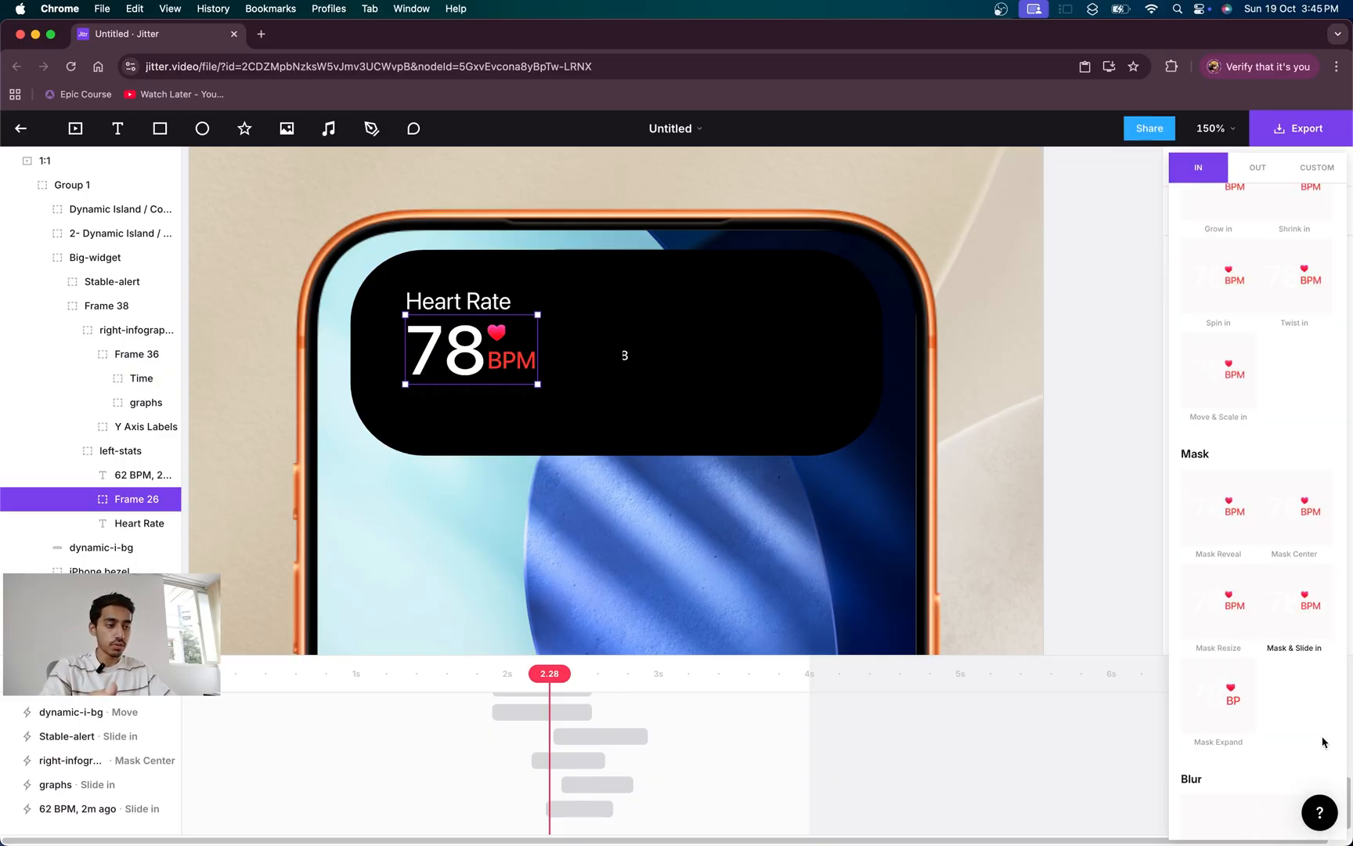
left_click(1305, 612)
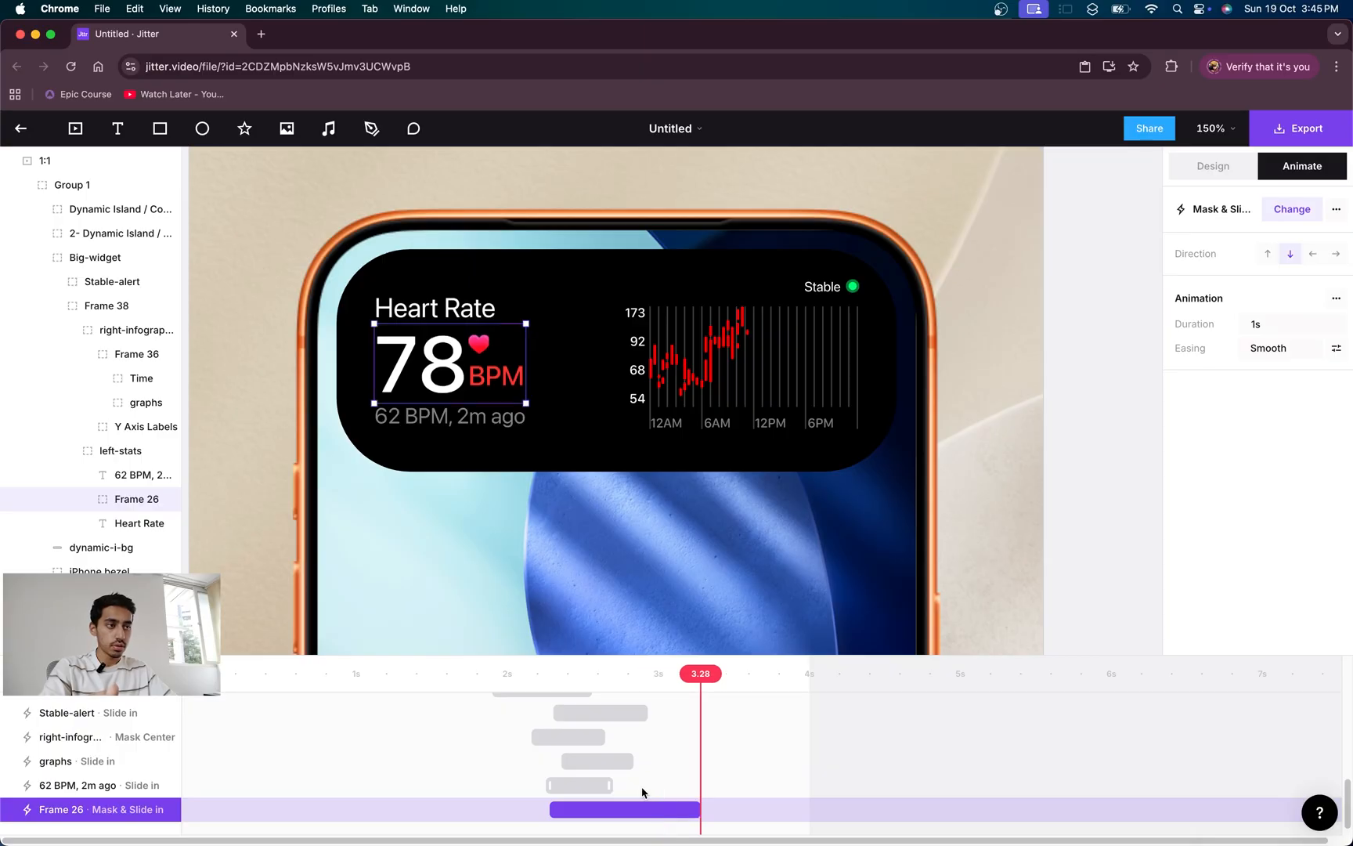
- Retime Frame 26's Mask & Slide in to start just after 2 s and end at 2.75 s, and check it
left_click_drag(700, 809, 619, 809)
left_click(525, 668)
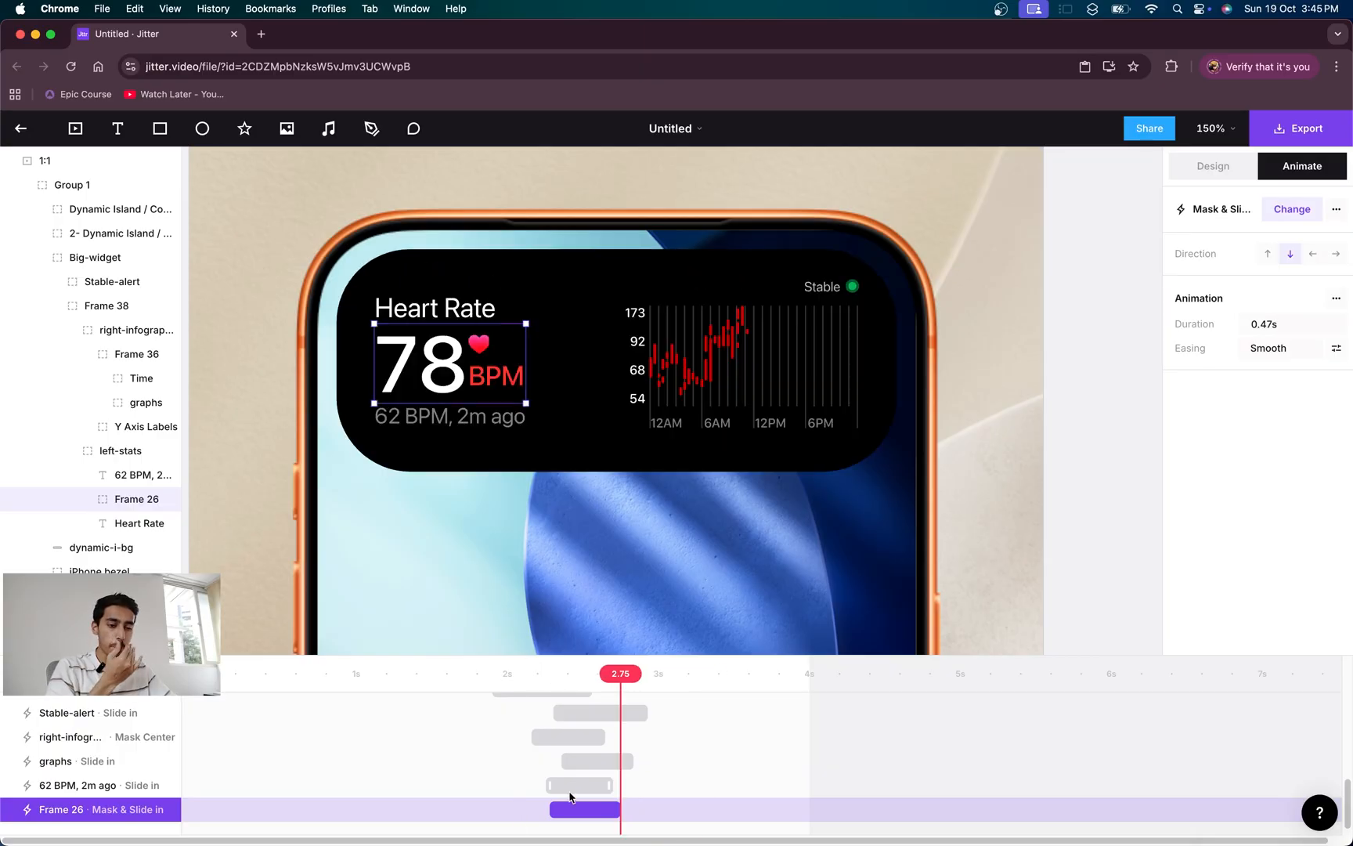
left_click(485, 671)
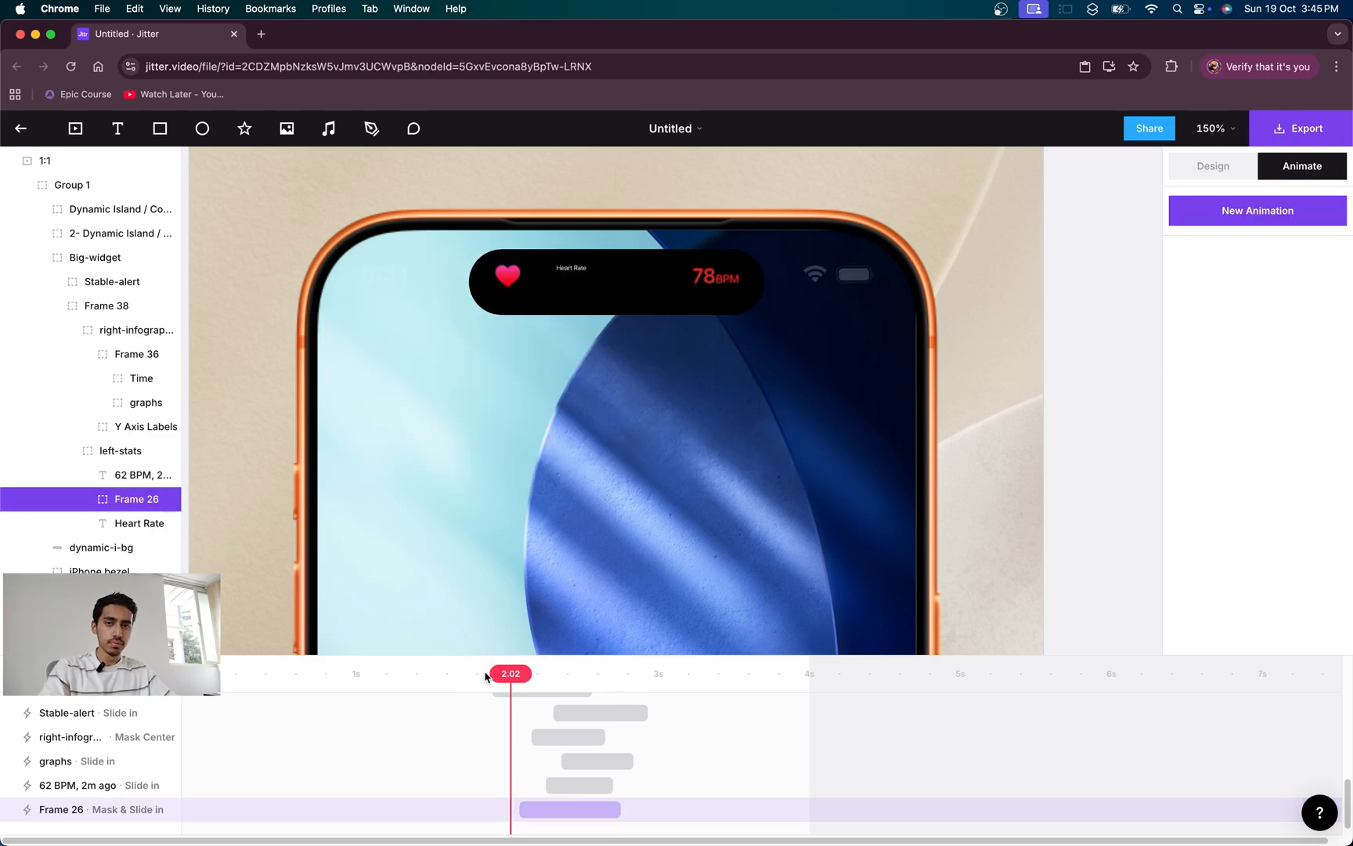
left_click(534, 673)
left_click_drag(537, 675, 546, 674)
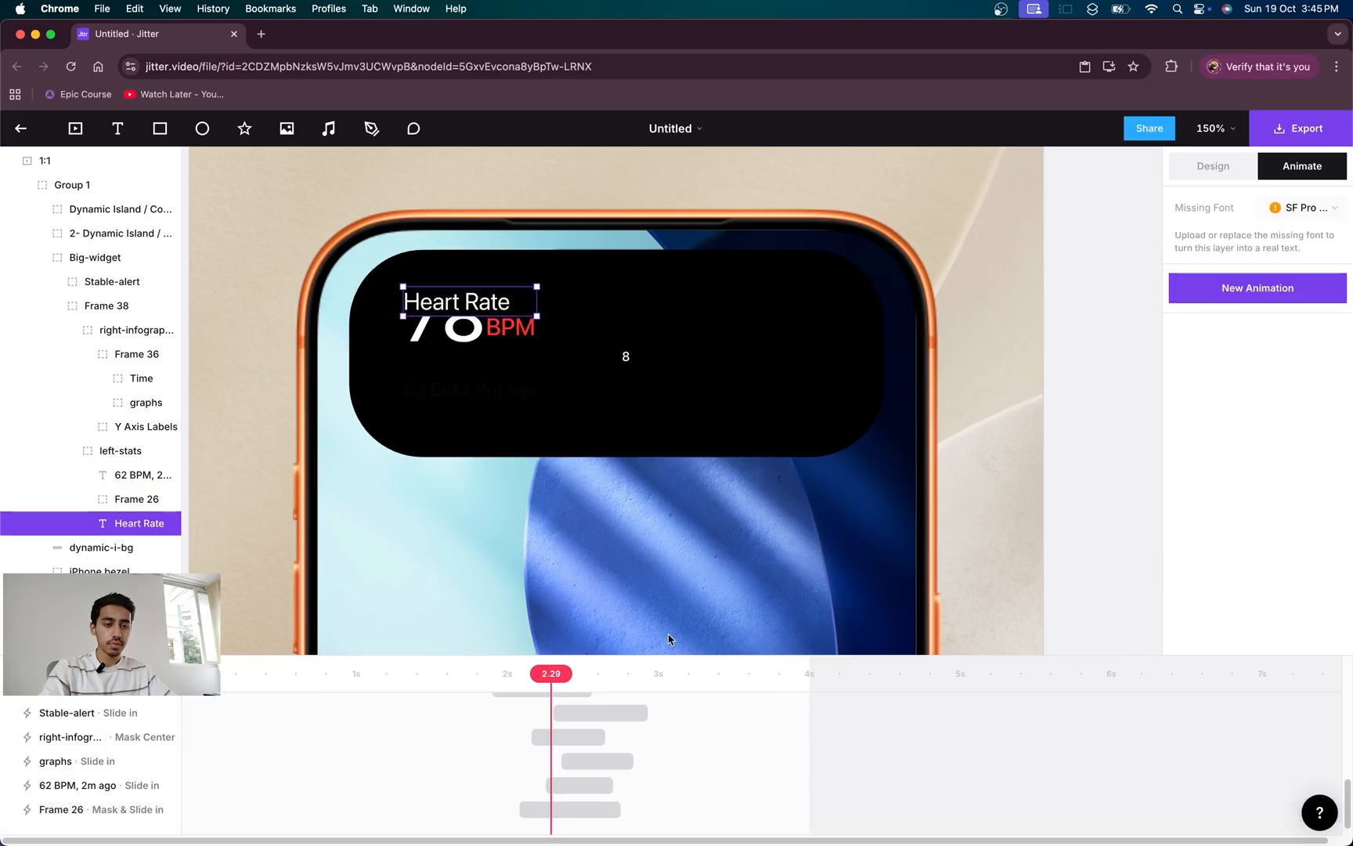
- Add a downward Slide in animation to the Heart Rate title, lasting 0.55 s and ending at 2.93 s
left_click(1300, 301)
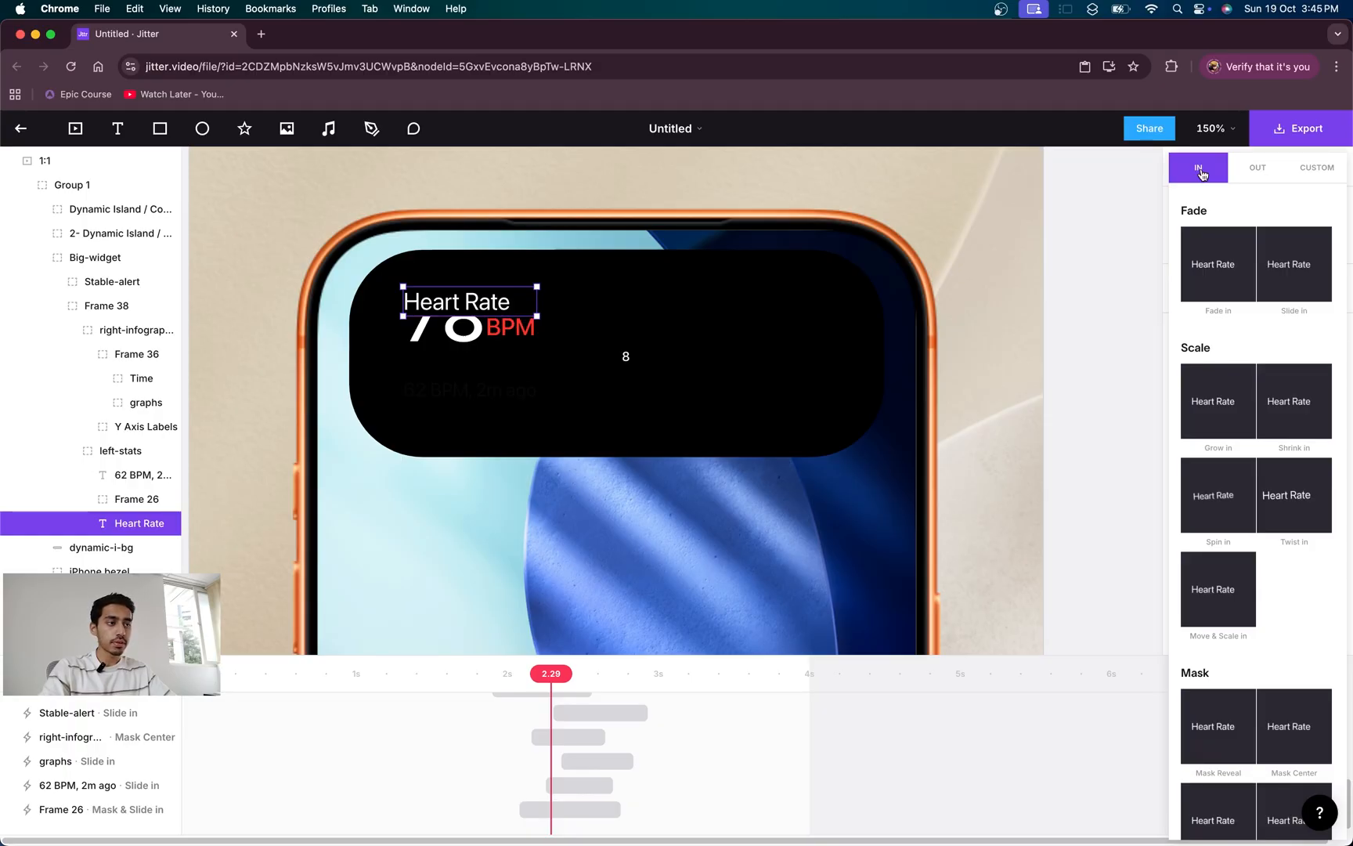
left_click(1294, 264)
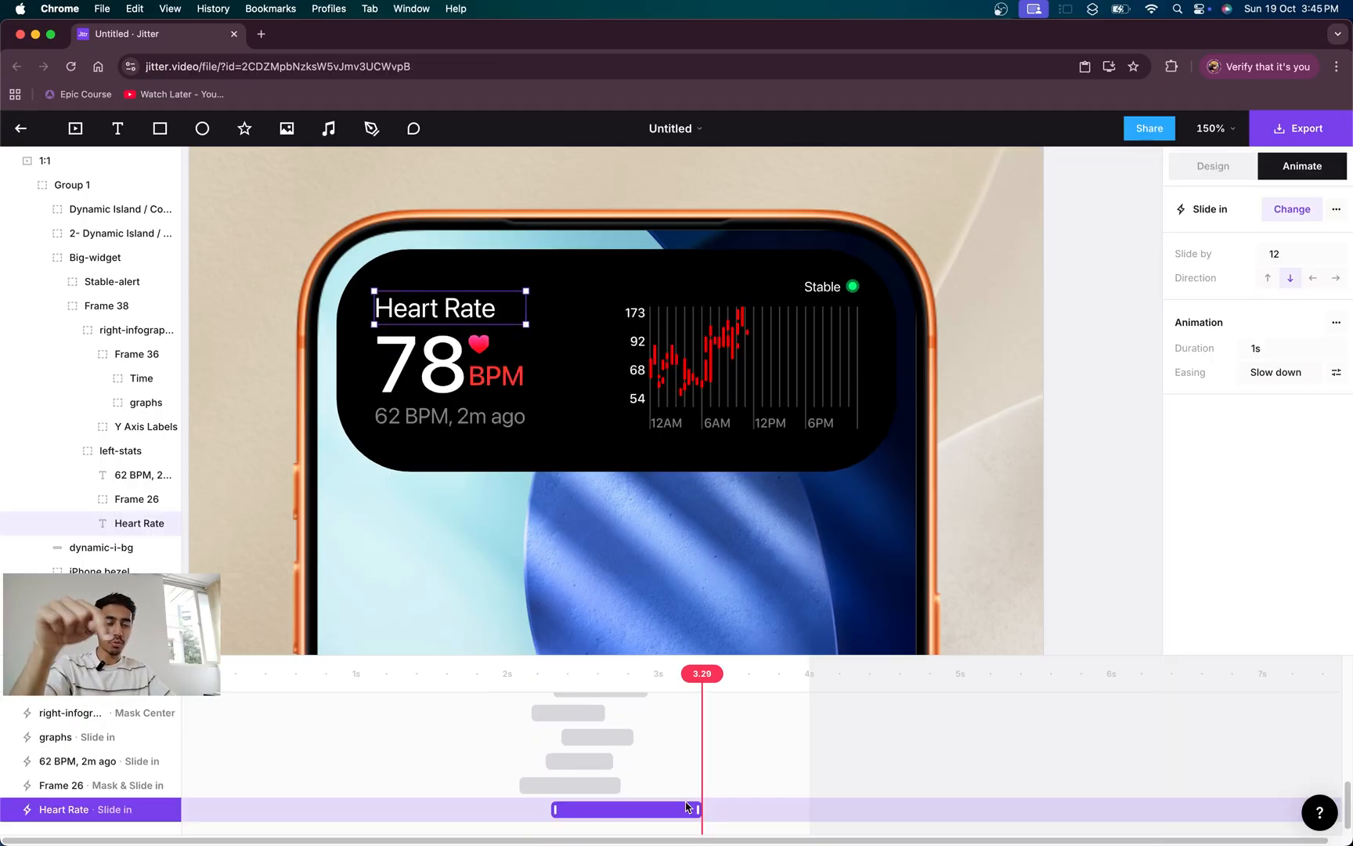
left_click_drag(696, 808, 622, 815)
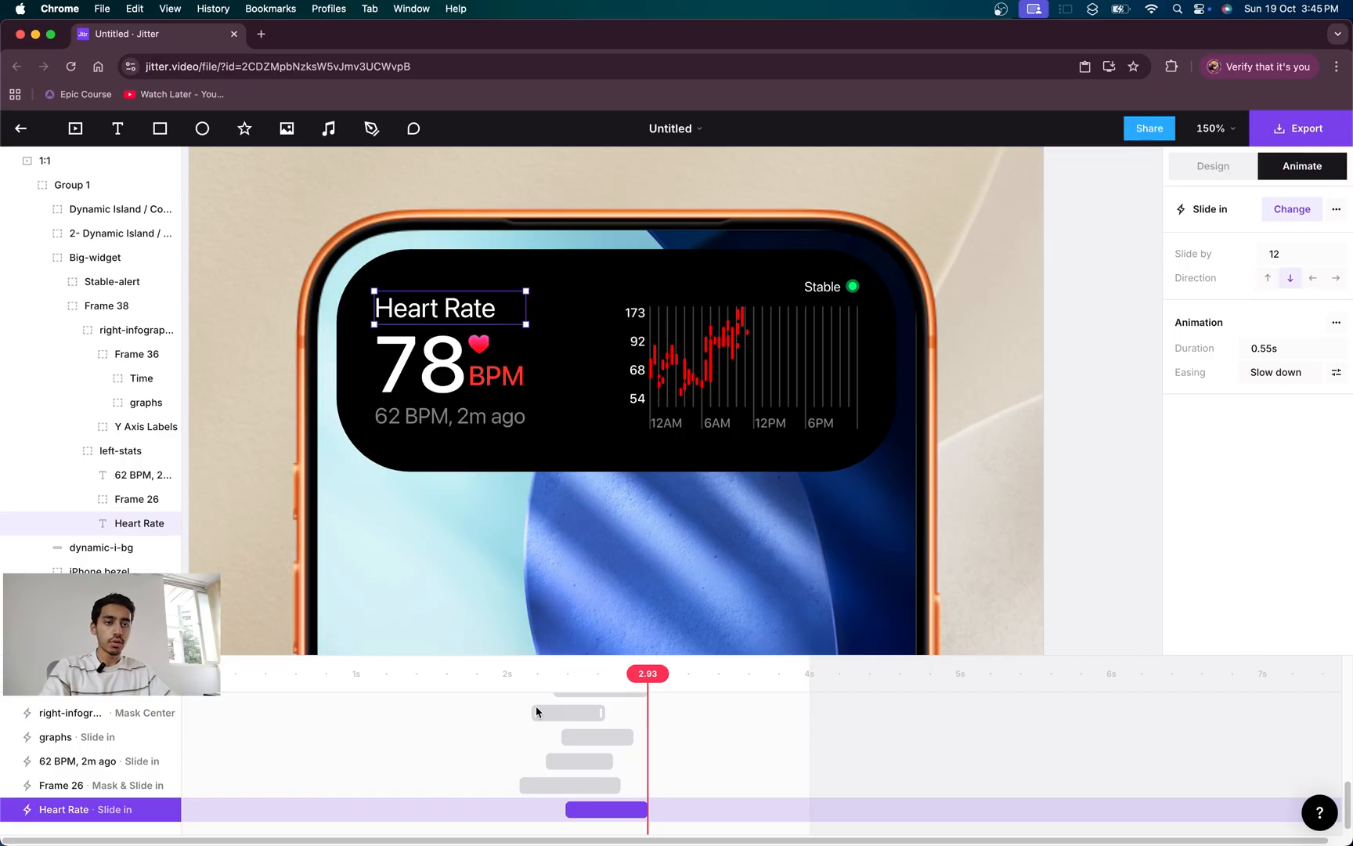
left_click(1105, 538)
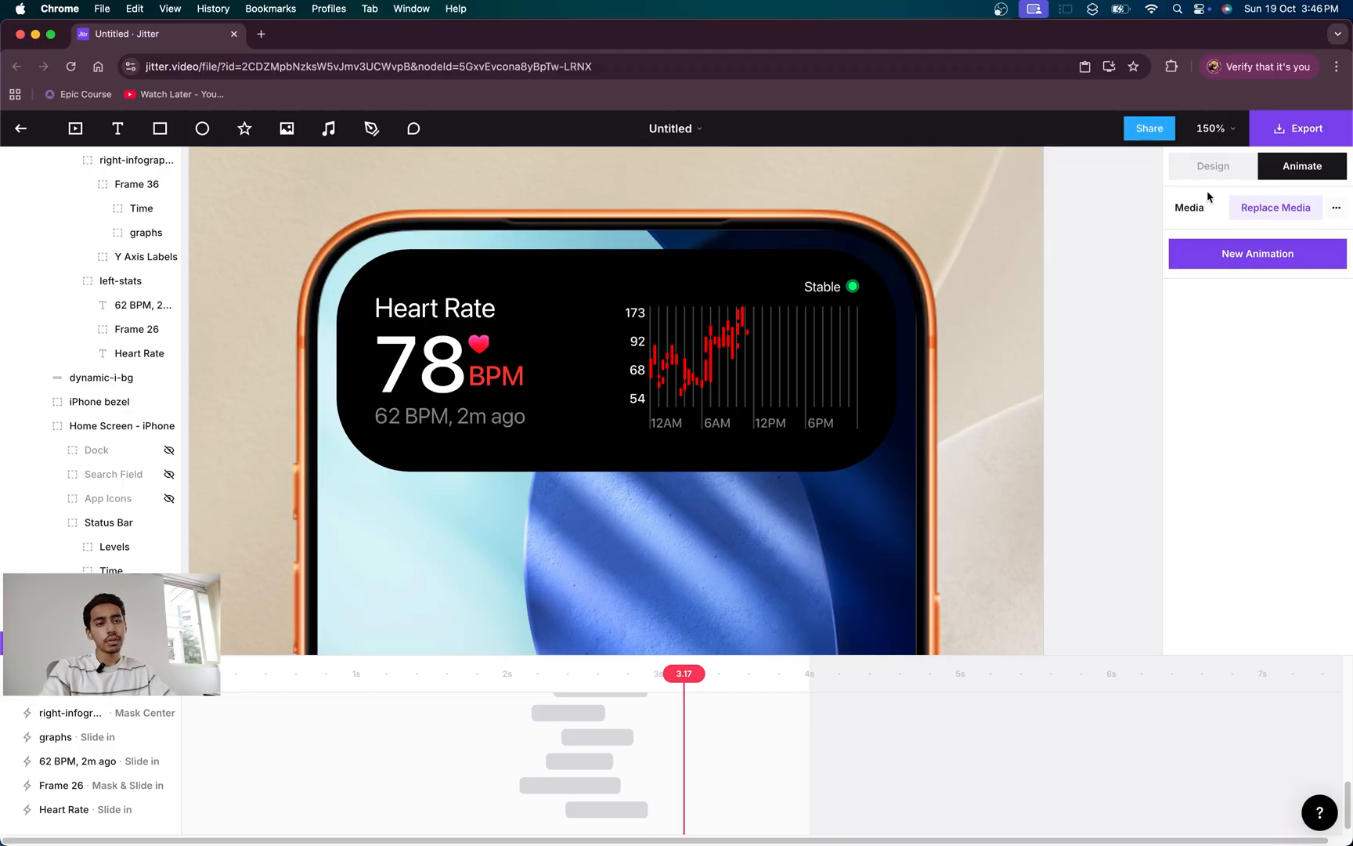
- In design mode, widen the frame around the small heart above BPM in Frame 25 to 16 × 15
left_click(1213, 166)
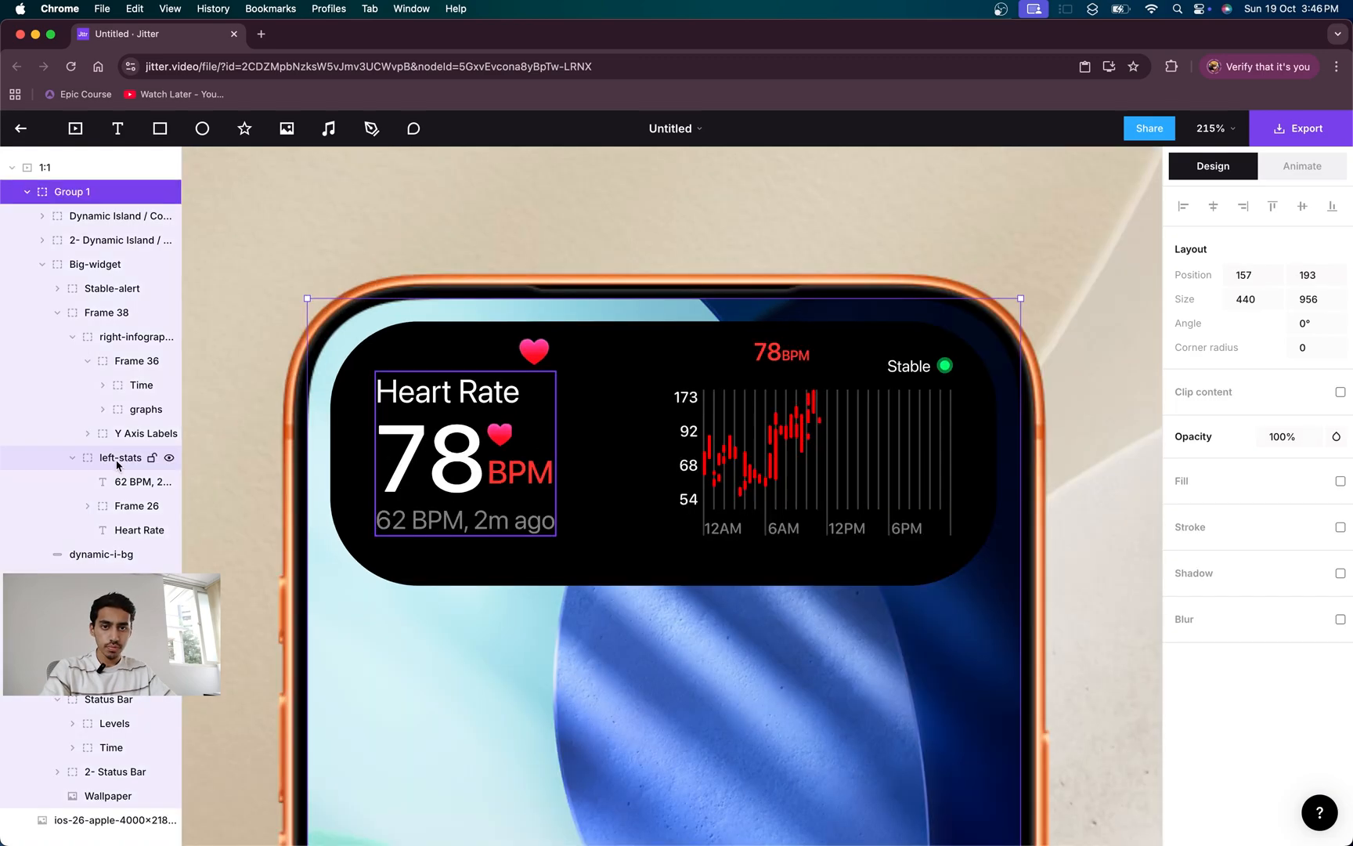
left_click(117, 462)
left_click(104, 509)
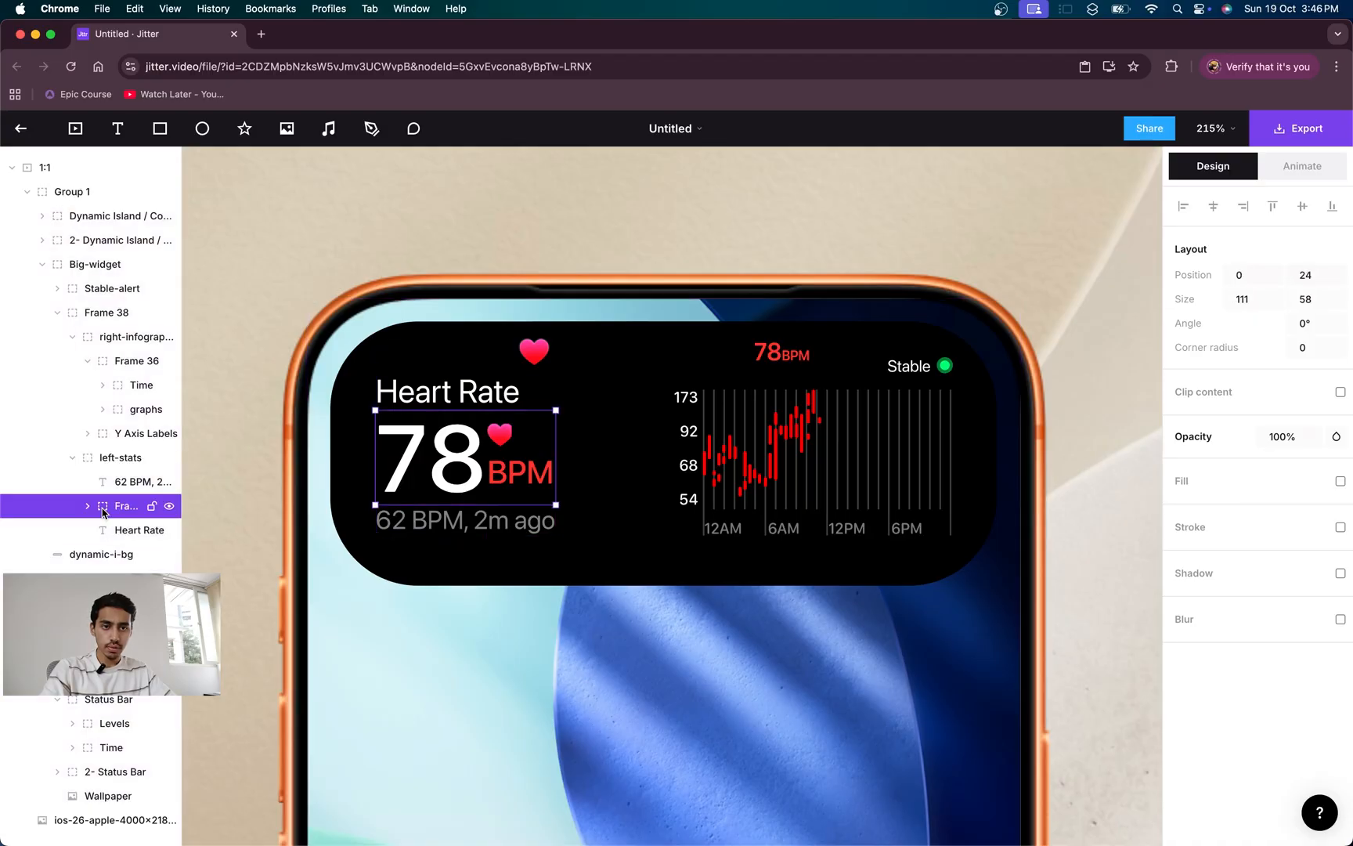
left_click(103, 509)
left_click(108, 533)
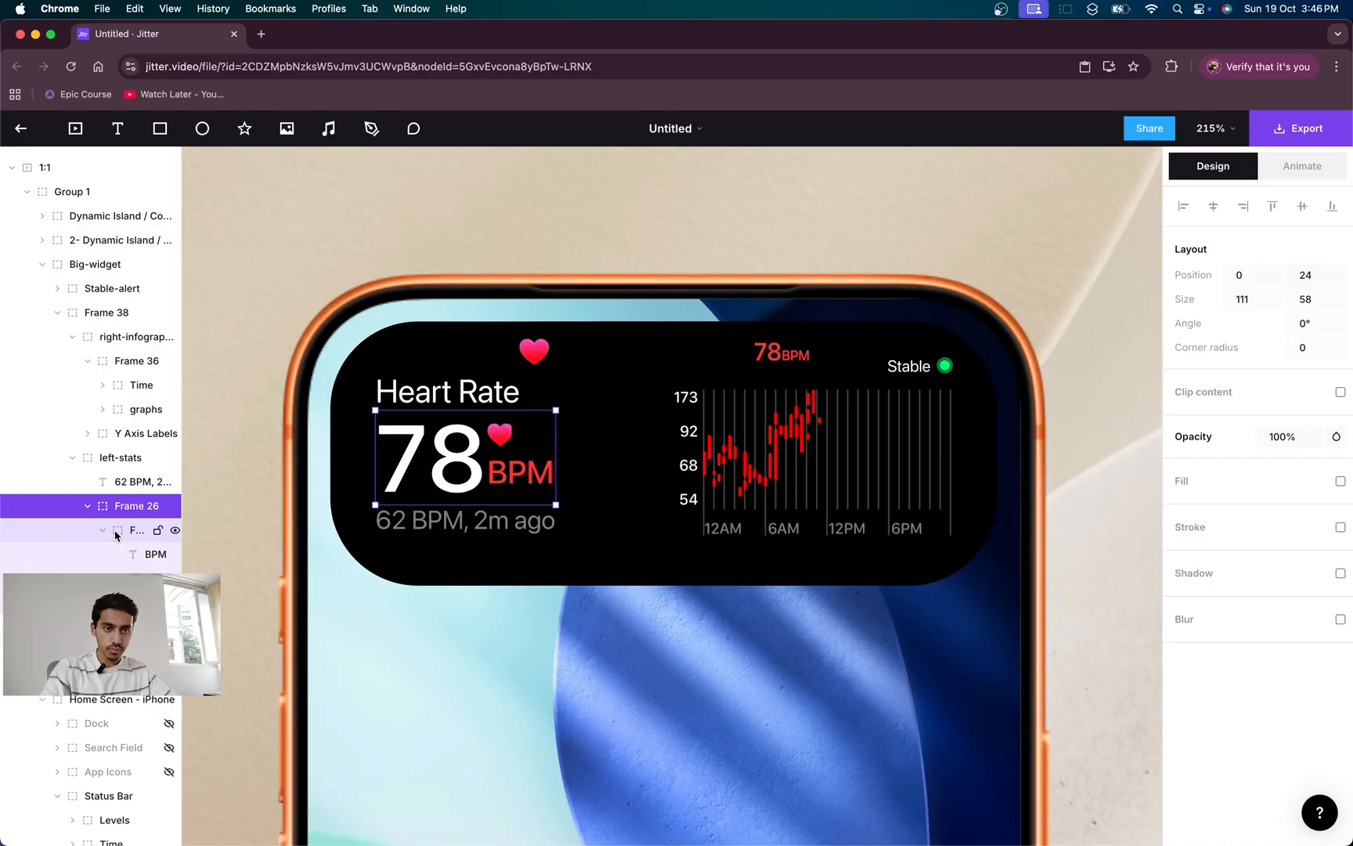
left_click(500, 433)
scroll(498, 435, "up", 5)
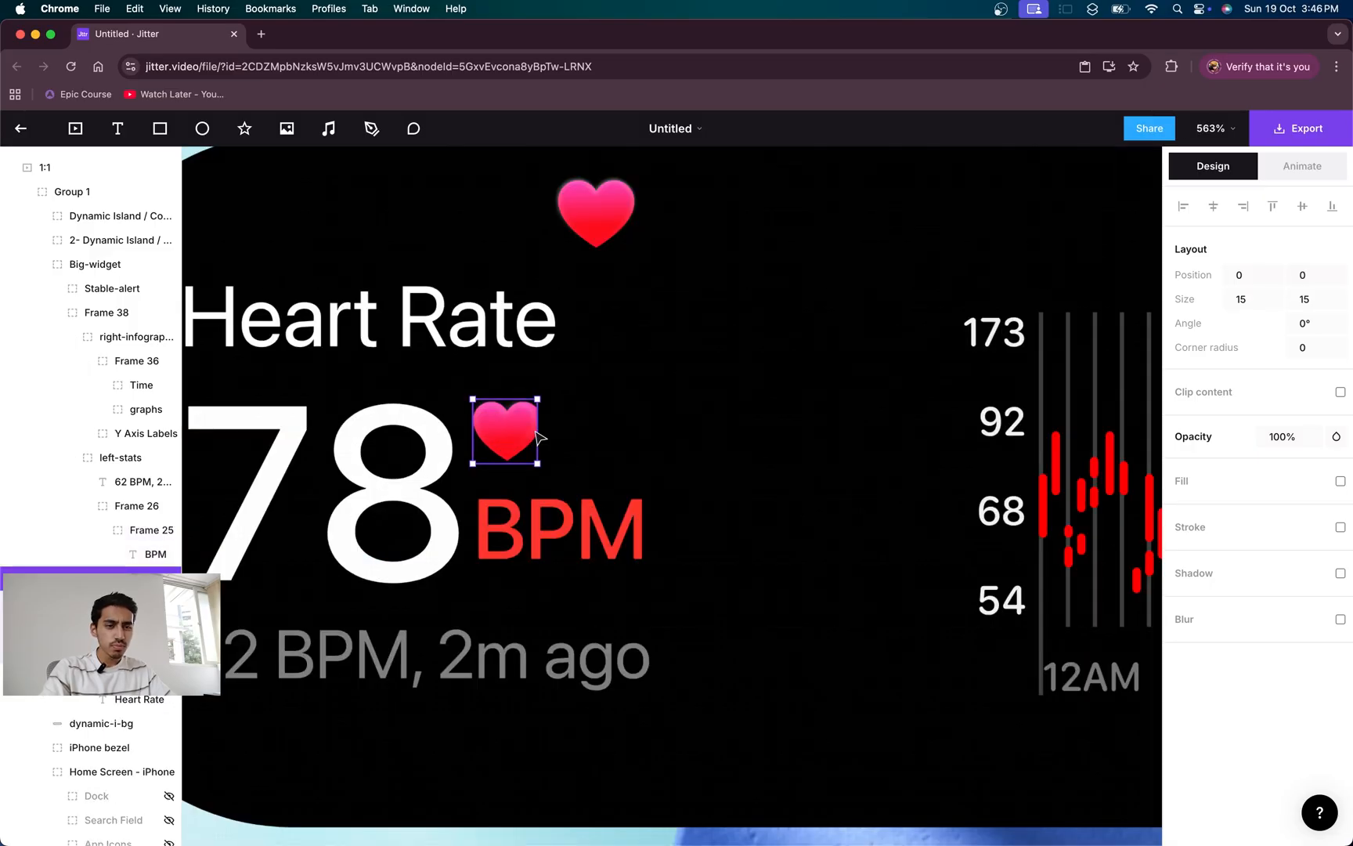
scroll(533, 436, "up", 2)
left_click_drag(545, 432, 552, 433)
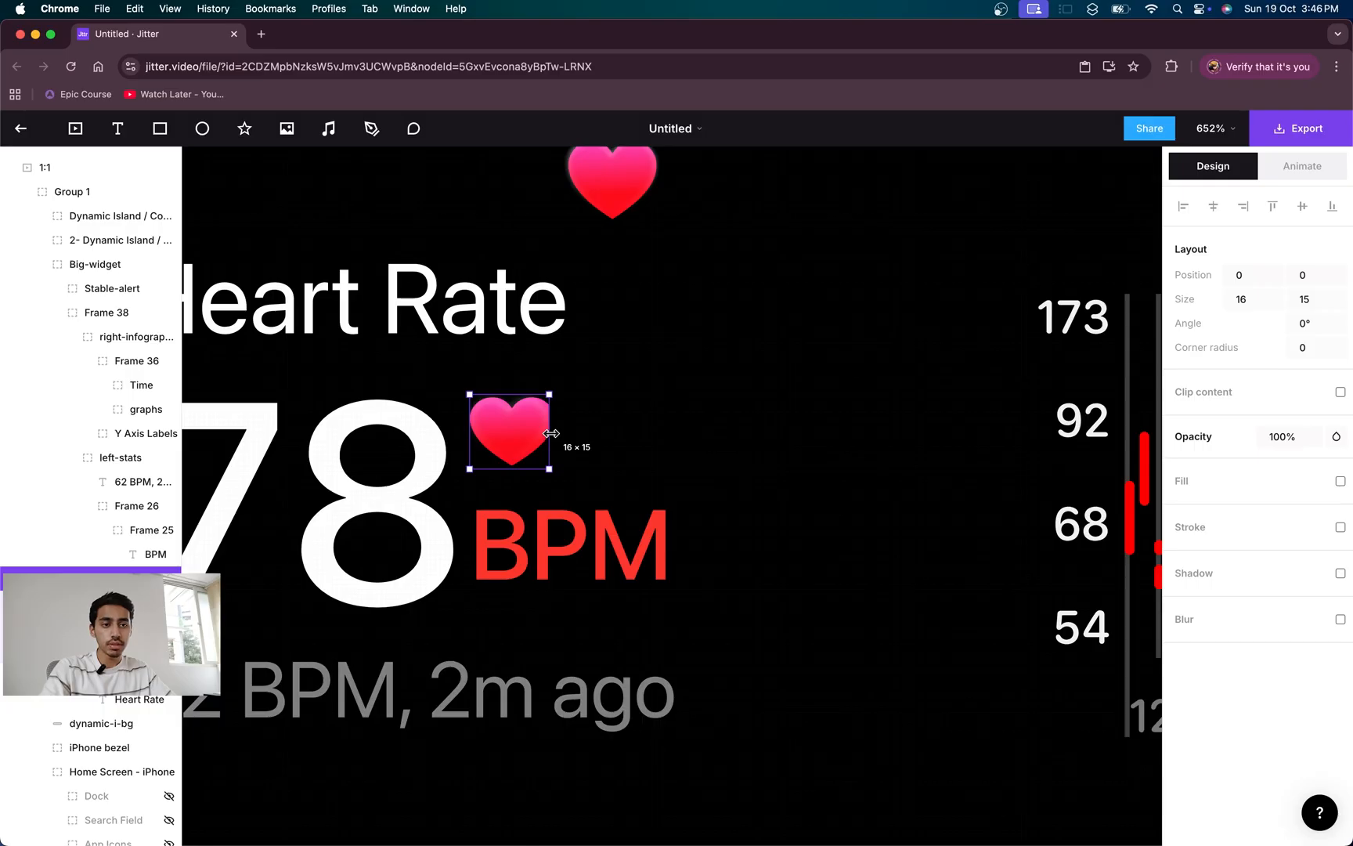
- Select the vector shapes inside the small heart icon and narrow them slightly to fit within their clipping frame
left_click(109, 602)
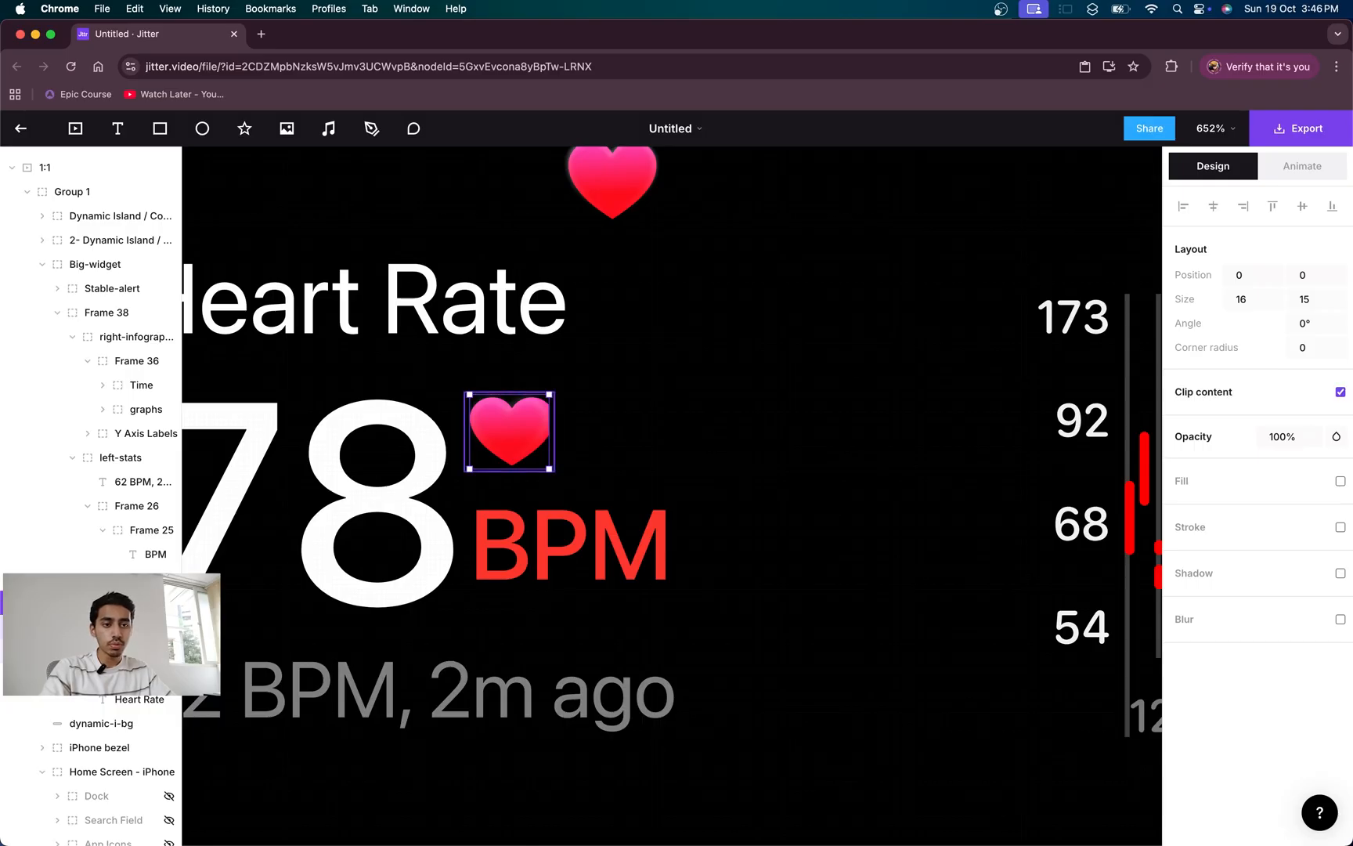
key("Return")
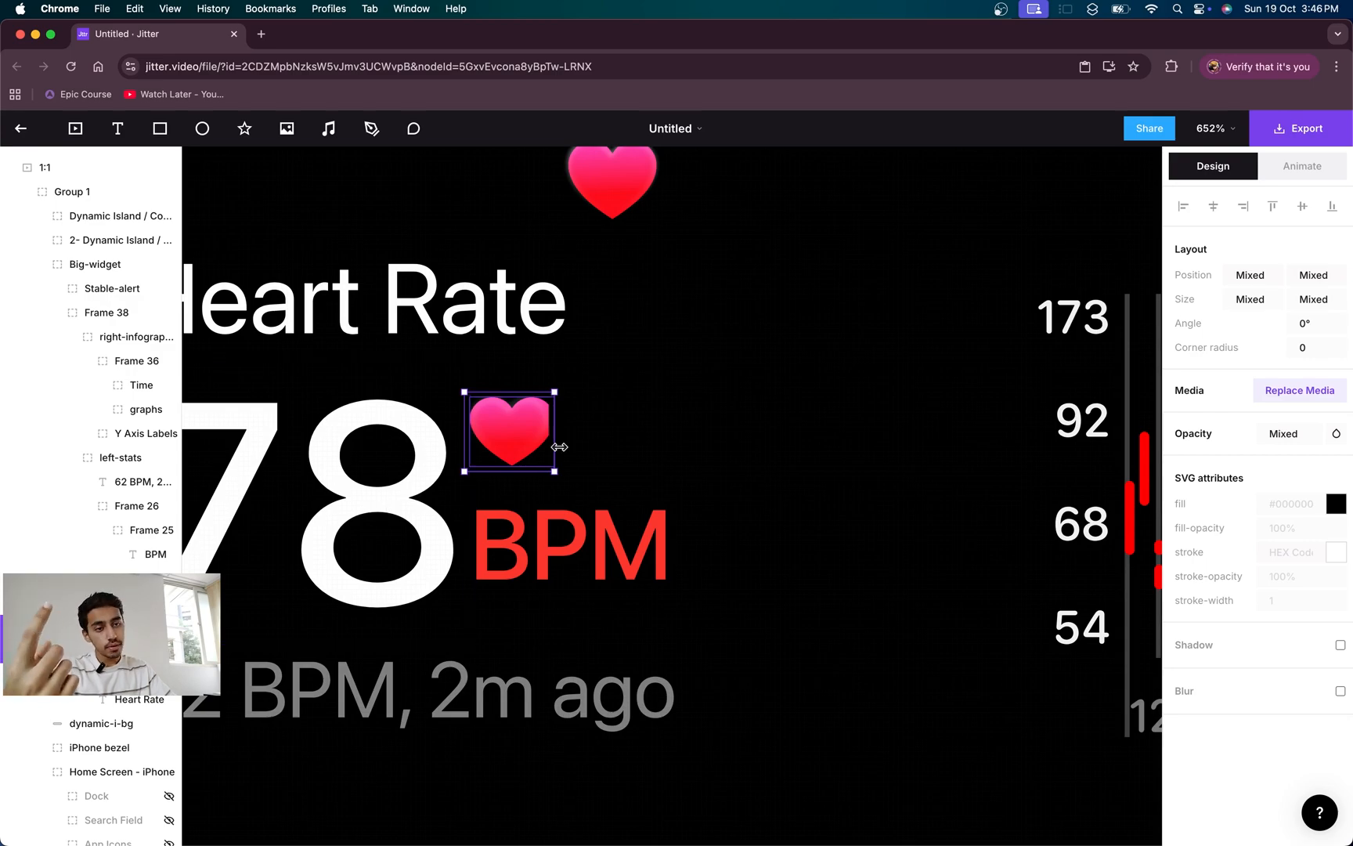
left_click_drag(559, 447, 541, 447)
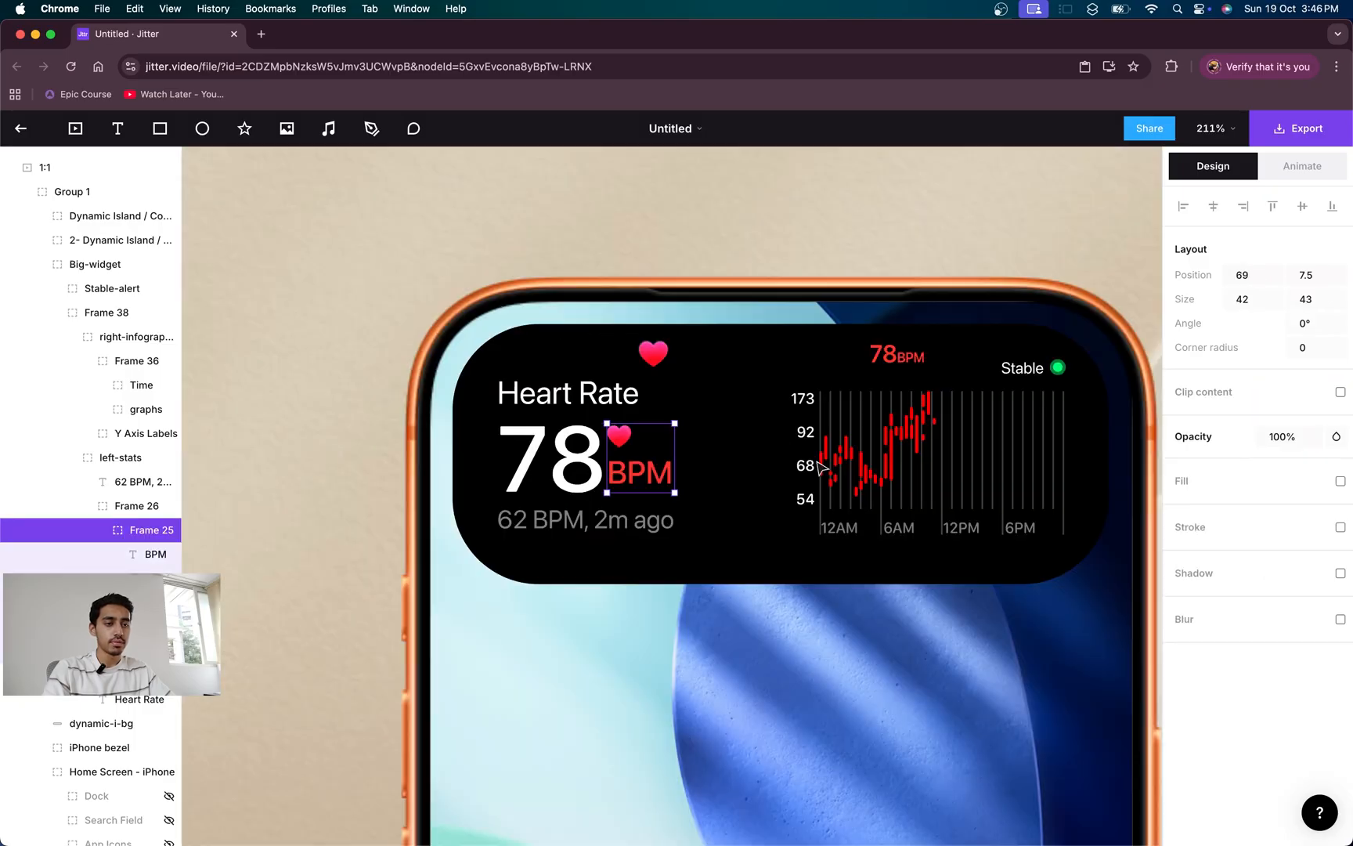
- Return to animation mode and preview the widget's content animations from around 2.5 s
scroll(816, 467, "down", 3)
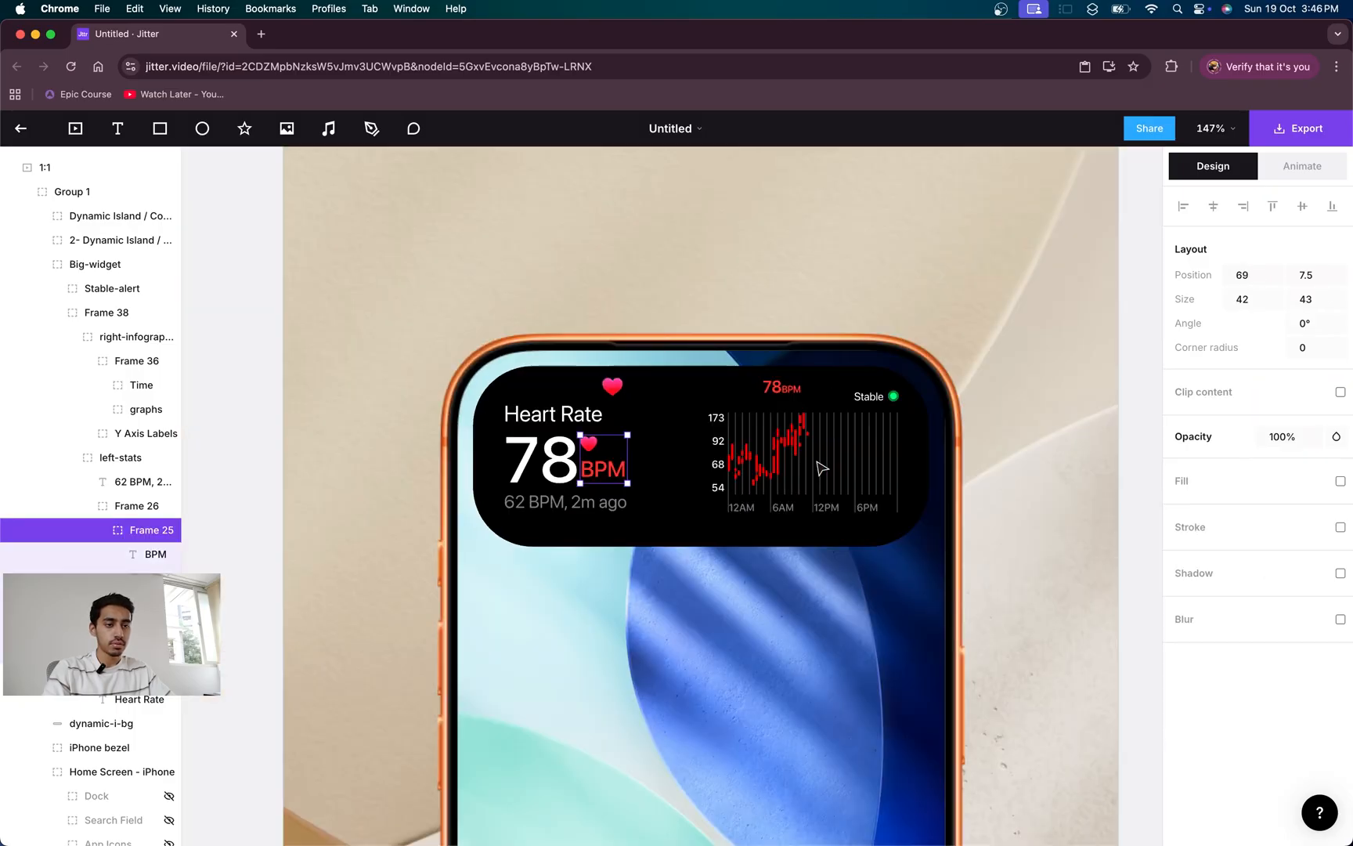
scroll(821, 467, "right", 2)
left_click(1301, 166)
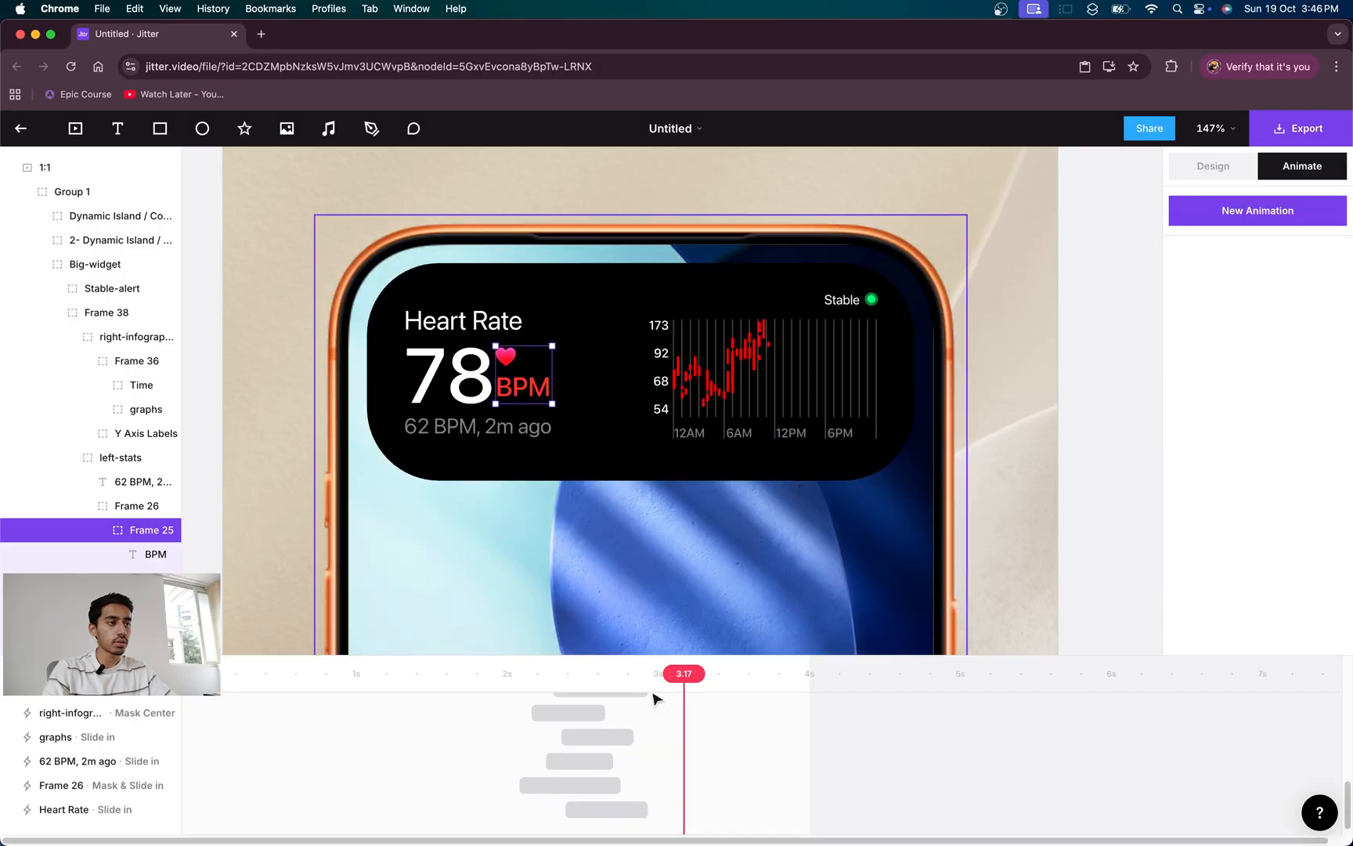
left_click(580, 674)
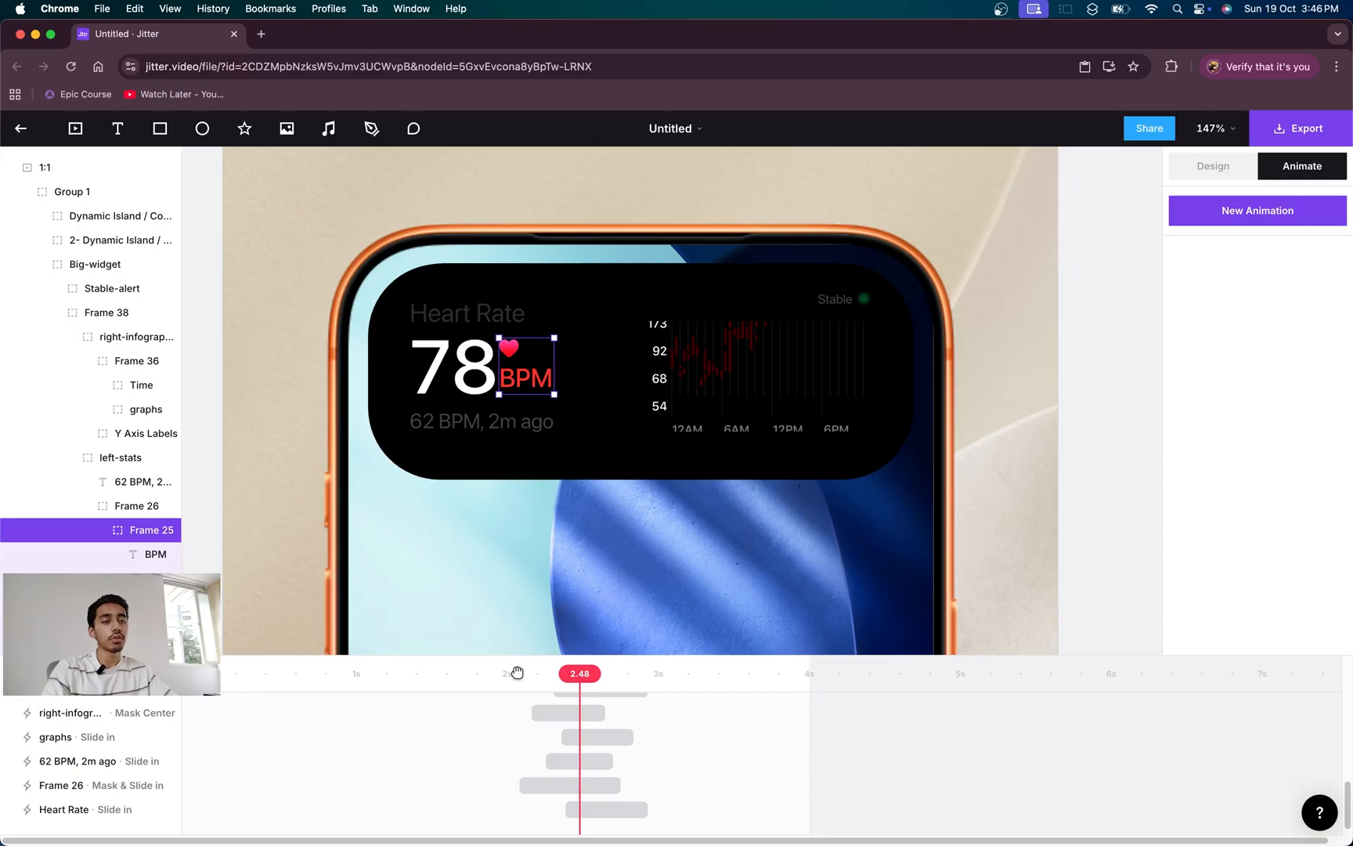
key("space")
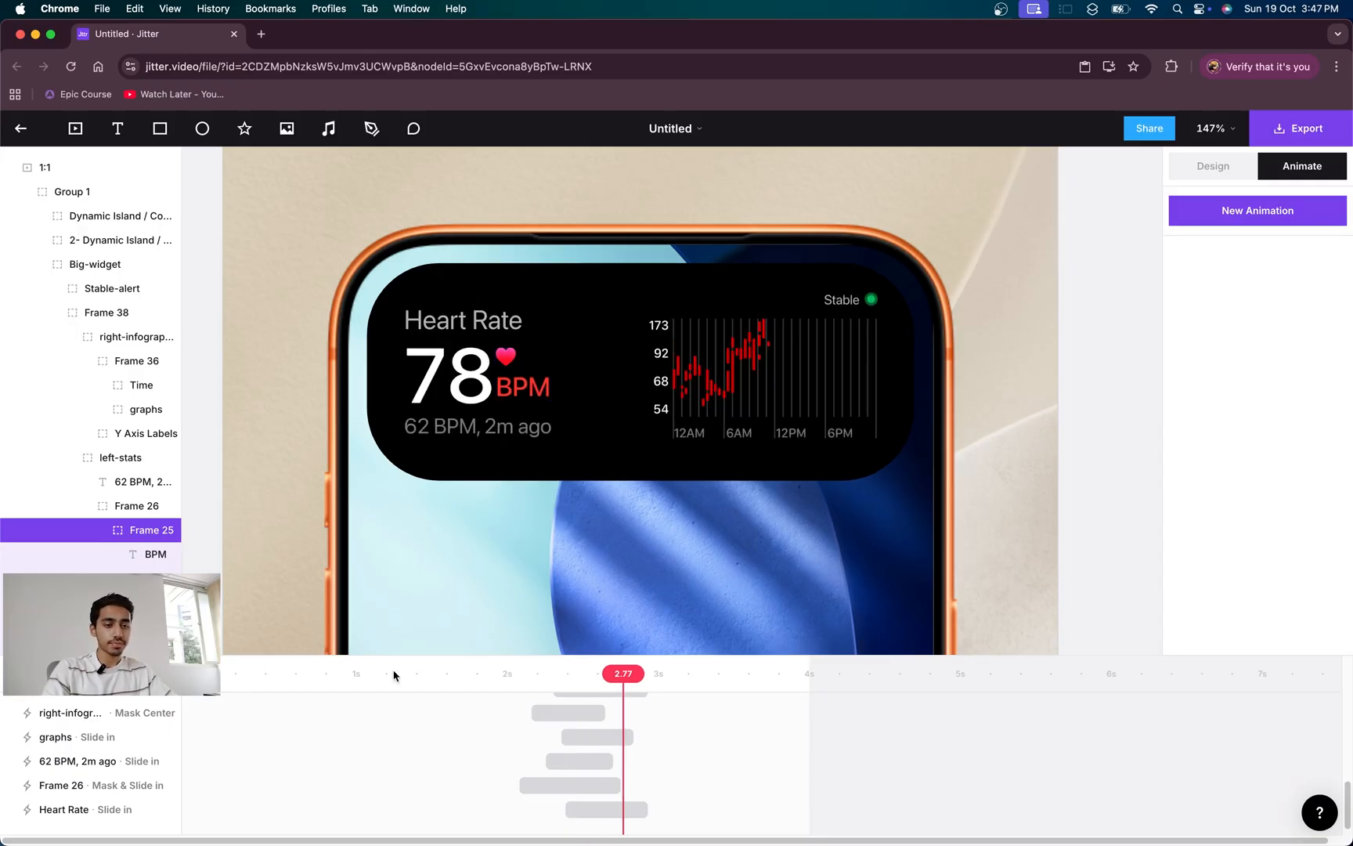
- Add a custom Scale animation to the small heart icon (si:heart-line) at 3.08 s, scaling to 85% over 0.25 s
left_click(672, 674)
left_click_drag(672, 674, 664, 673)
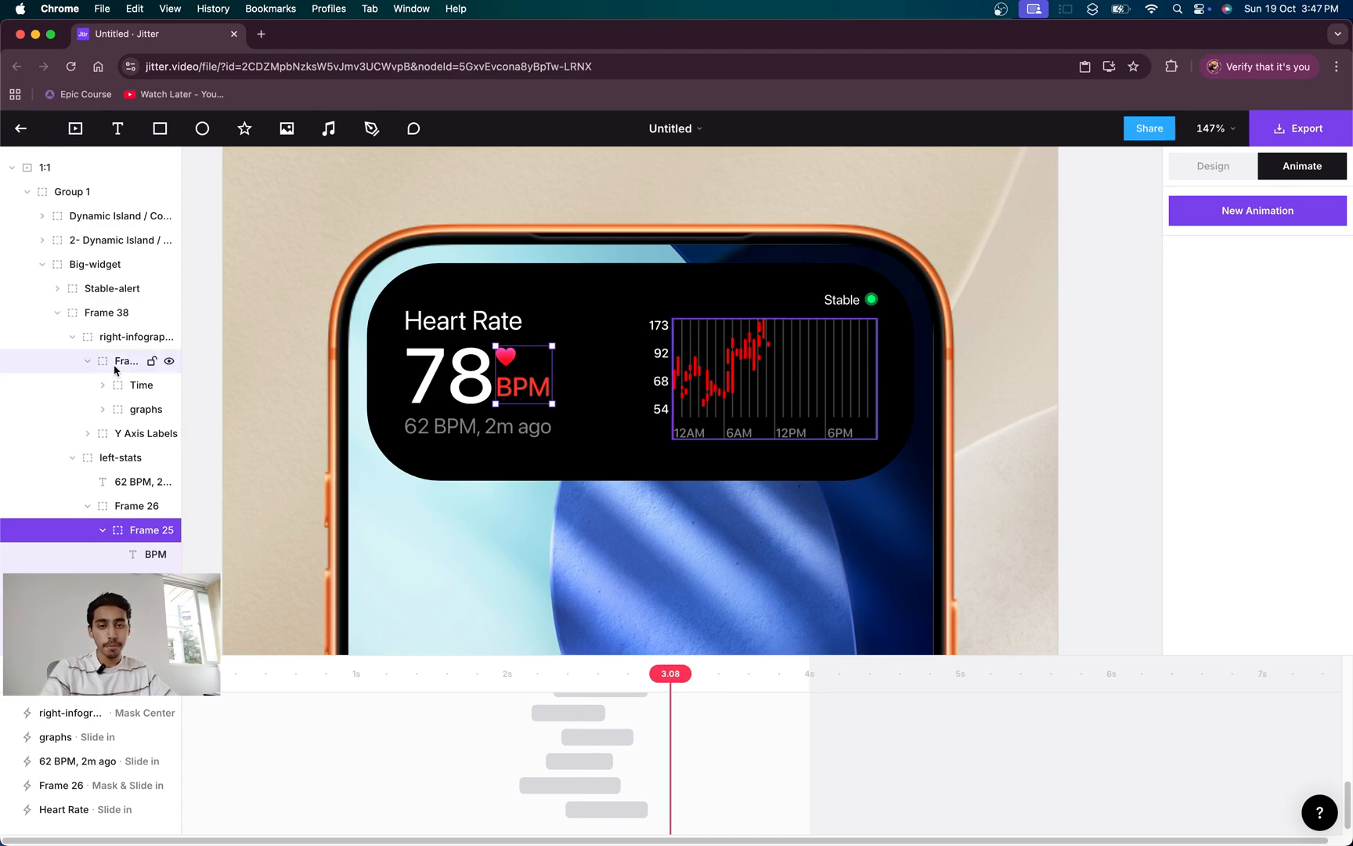
scroll(101, 532, "down", 5)
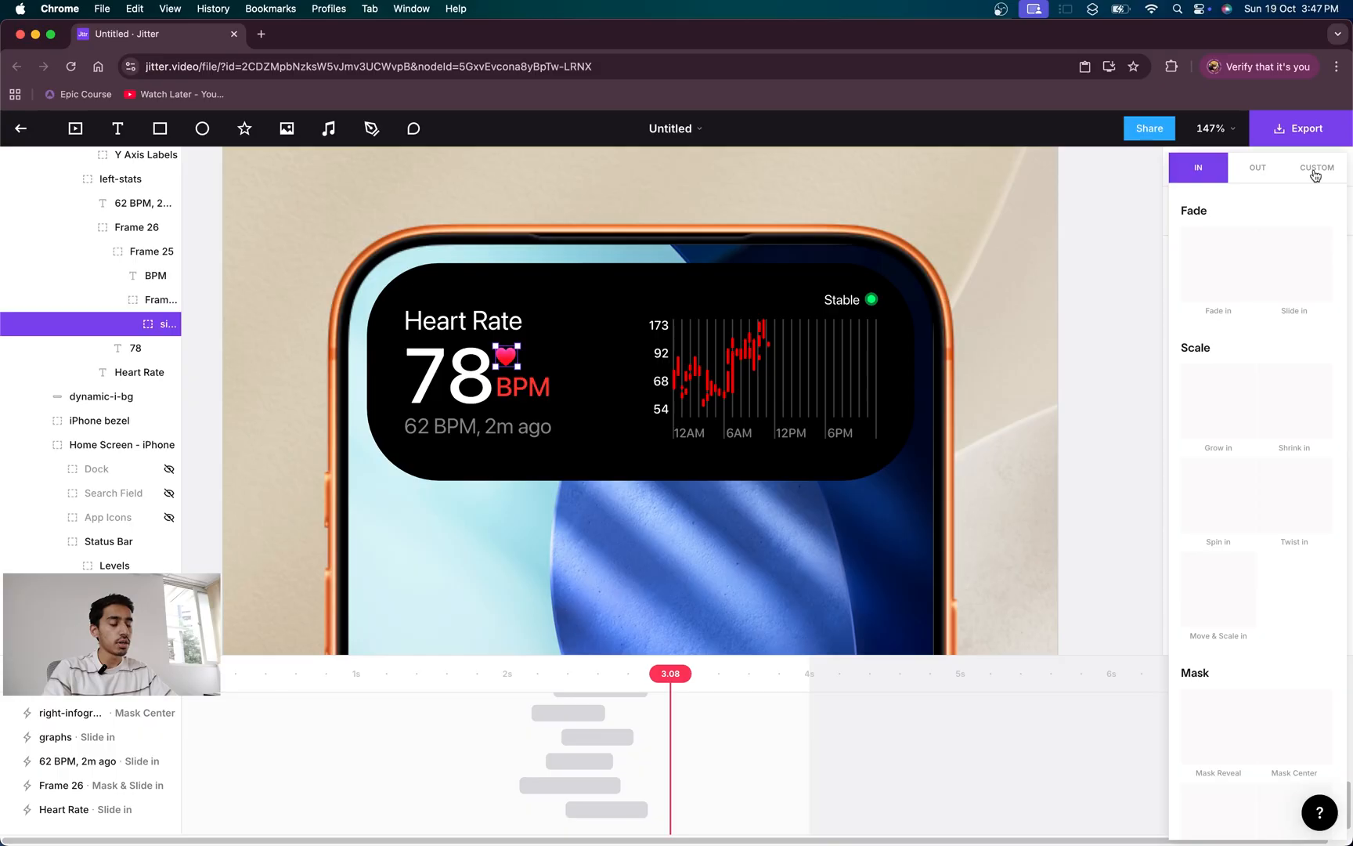
left_click(1315, 169)
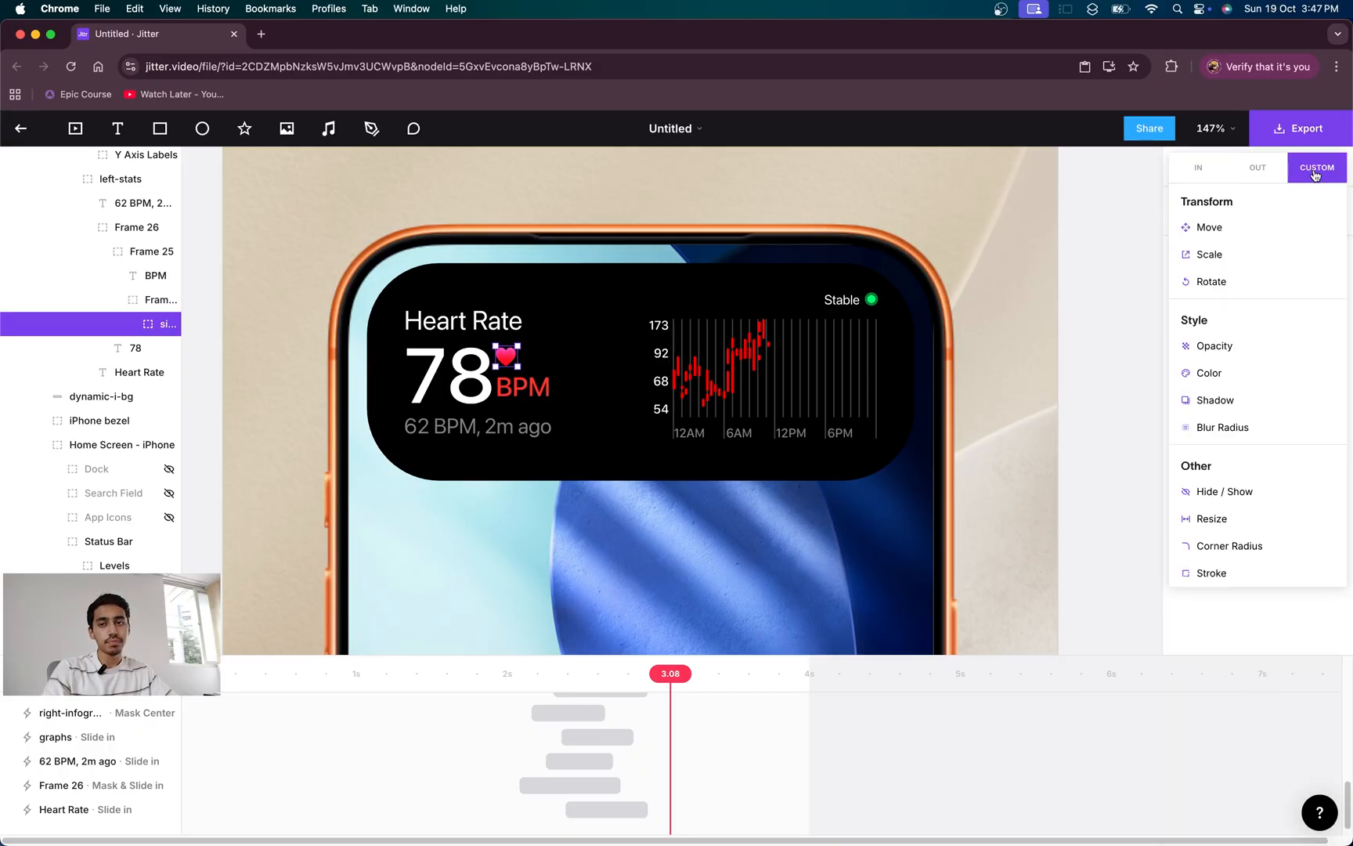
left_click(1240, 250)
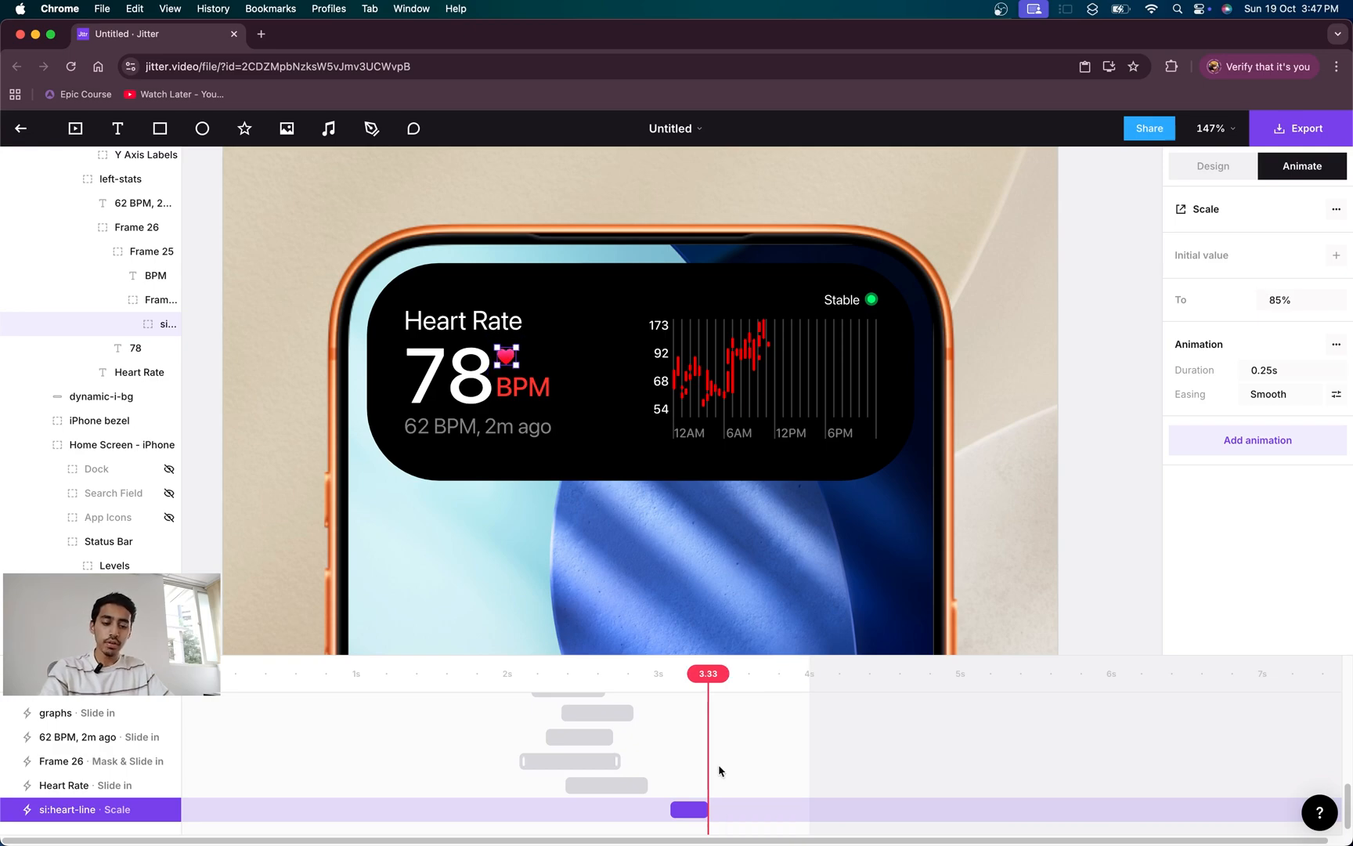
- Add a second 0.25 s Scale animation directly after the first that returns the heart icon to 100%
left_click(1271, 301)
left_click(1272, 305)
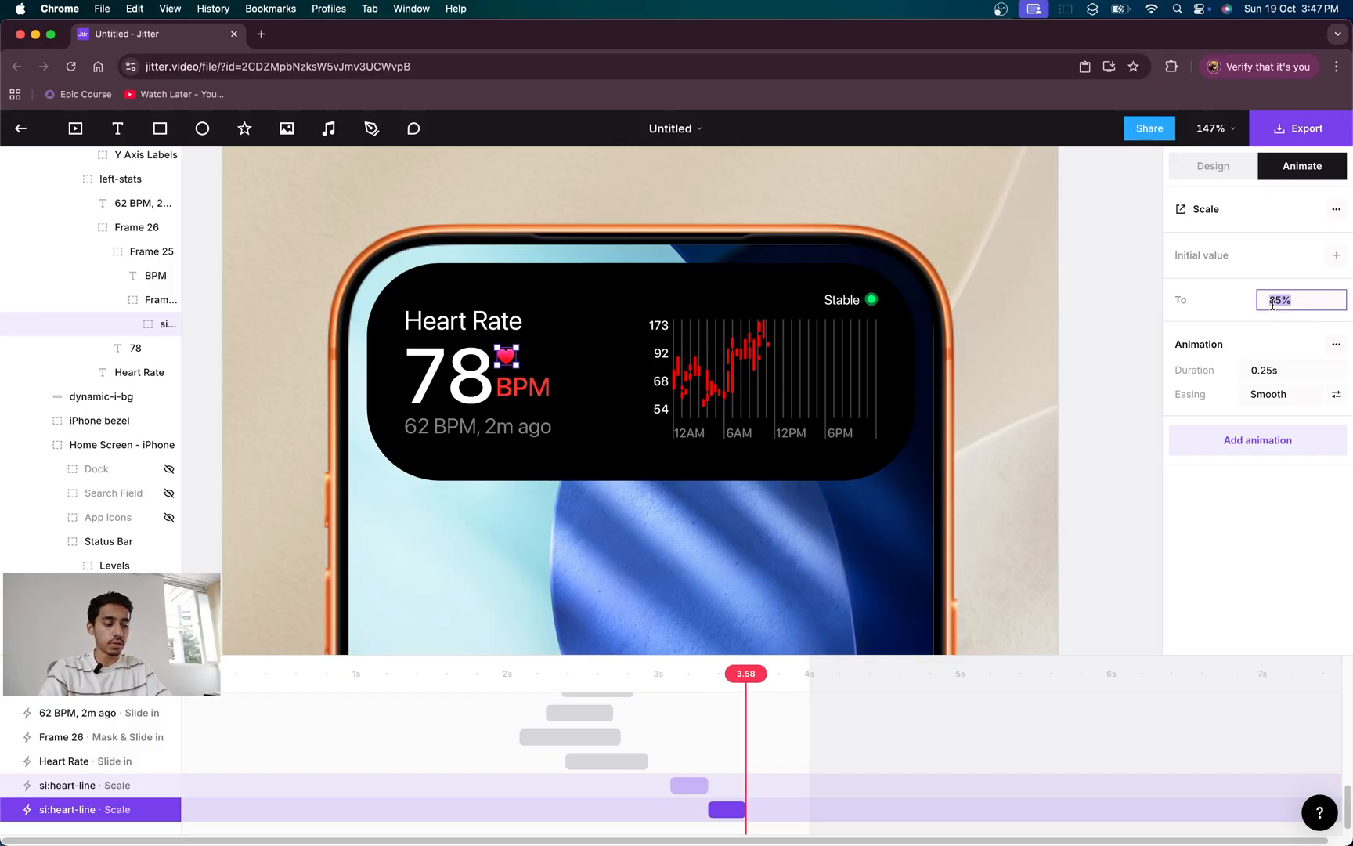
type("100")
key("Return")
- Duplicate the heart icon's pair of Scale animations directly after the first pair and move the playhead to 4.75 s
left_click(684, 786, "shift")
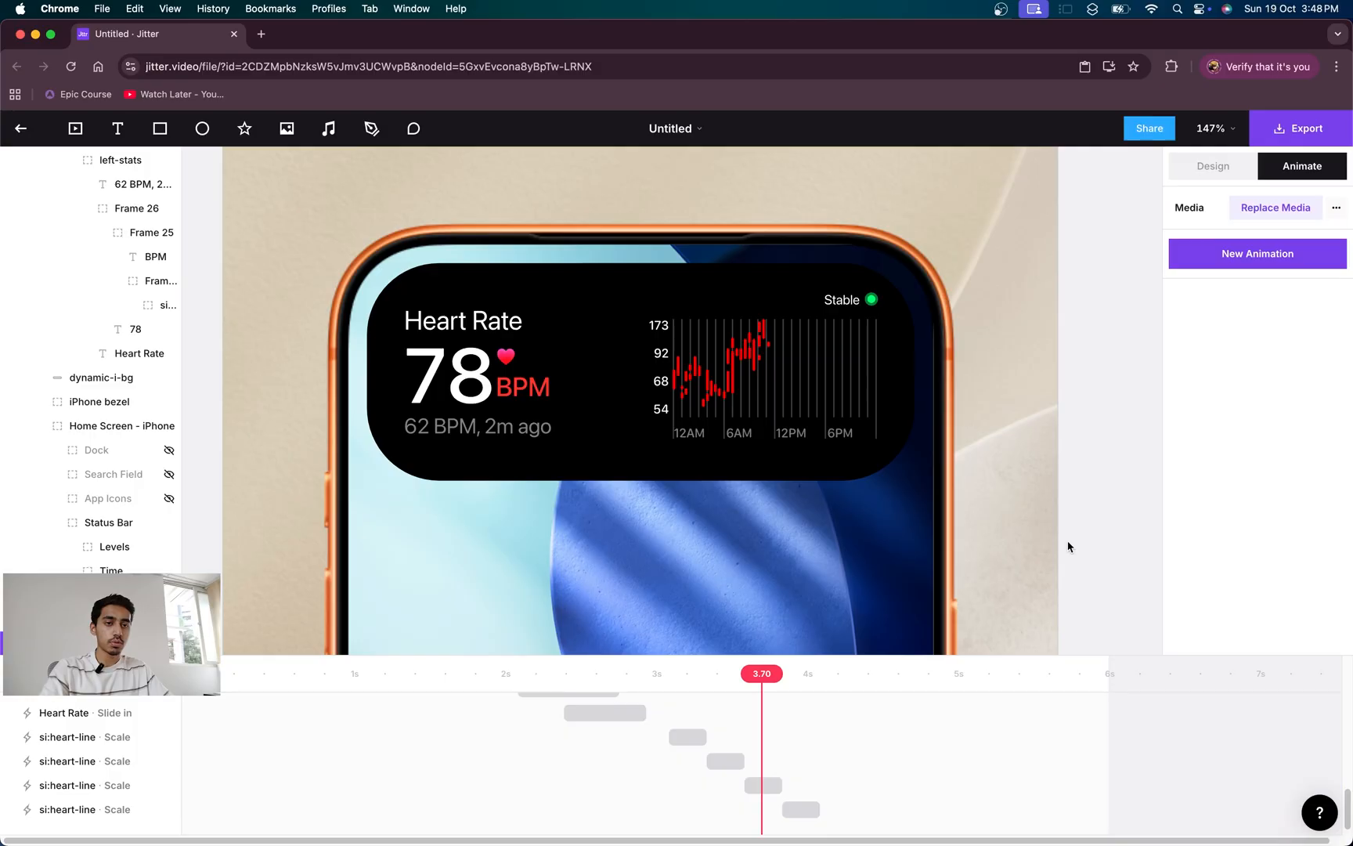
left_click(921, 675)
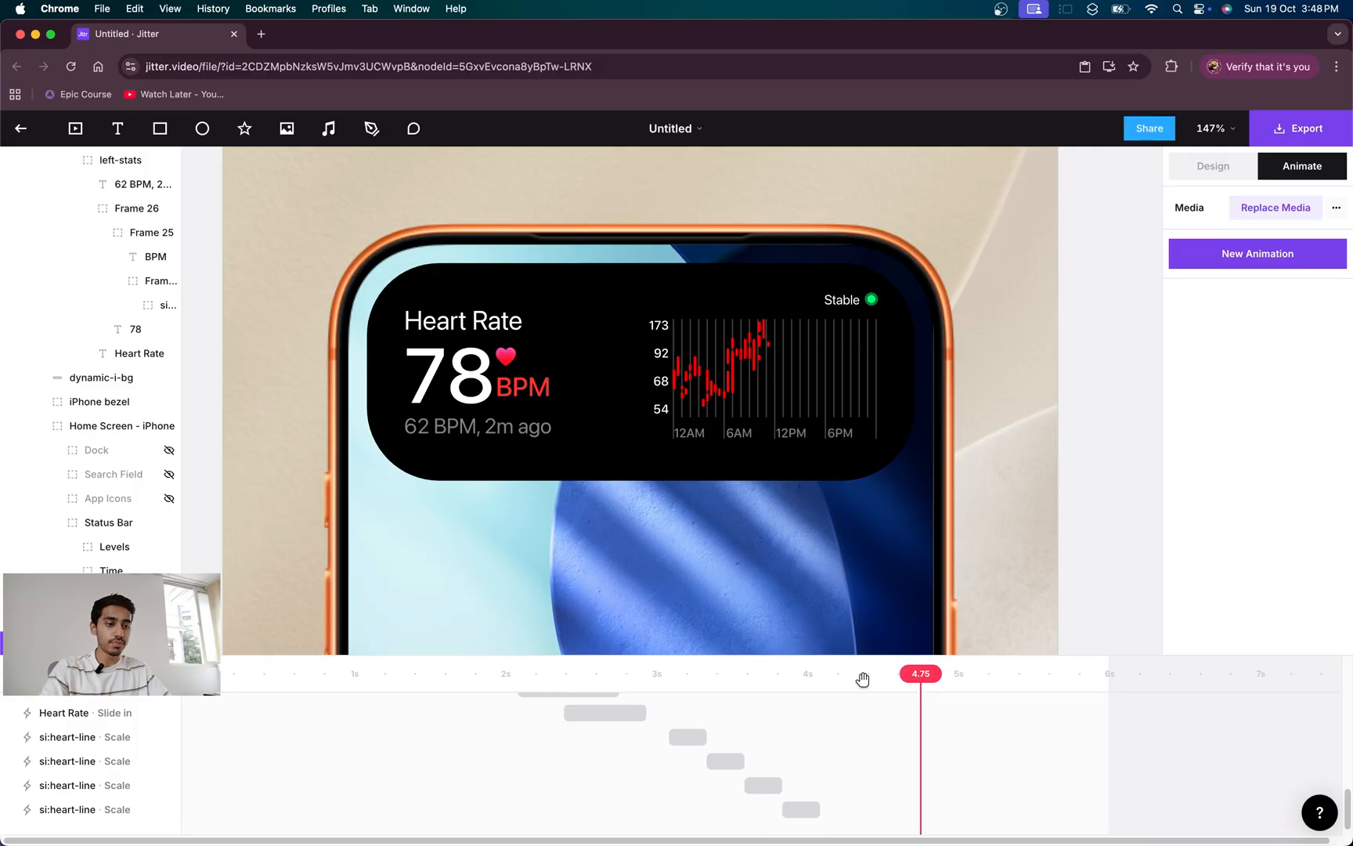
- Place the playhead just after the last heart pulse and select the Big-widget layer inside Group 1
left_click(886, 675)
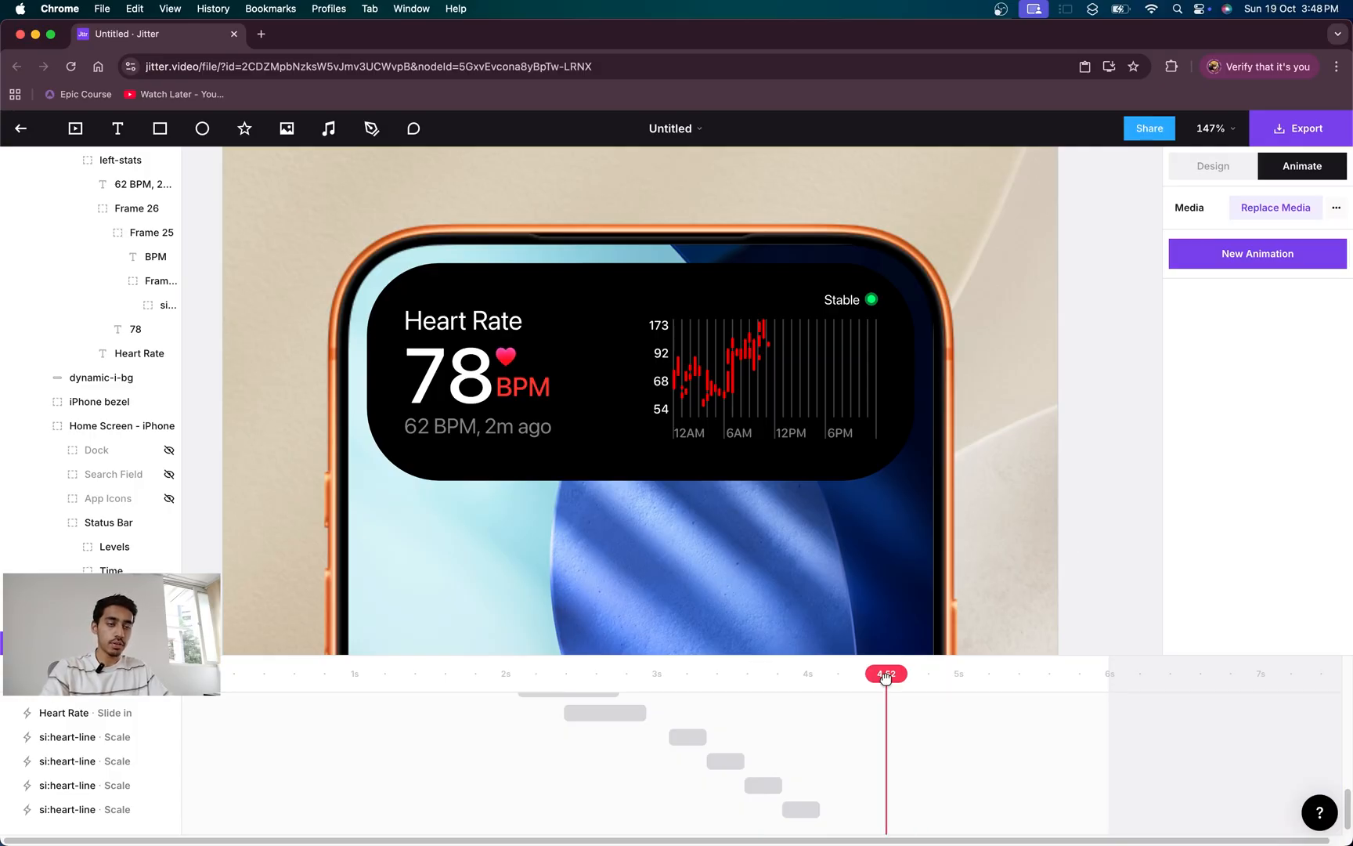
left_click_drag(886, 677, 887, 677)
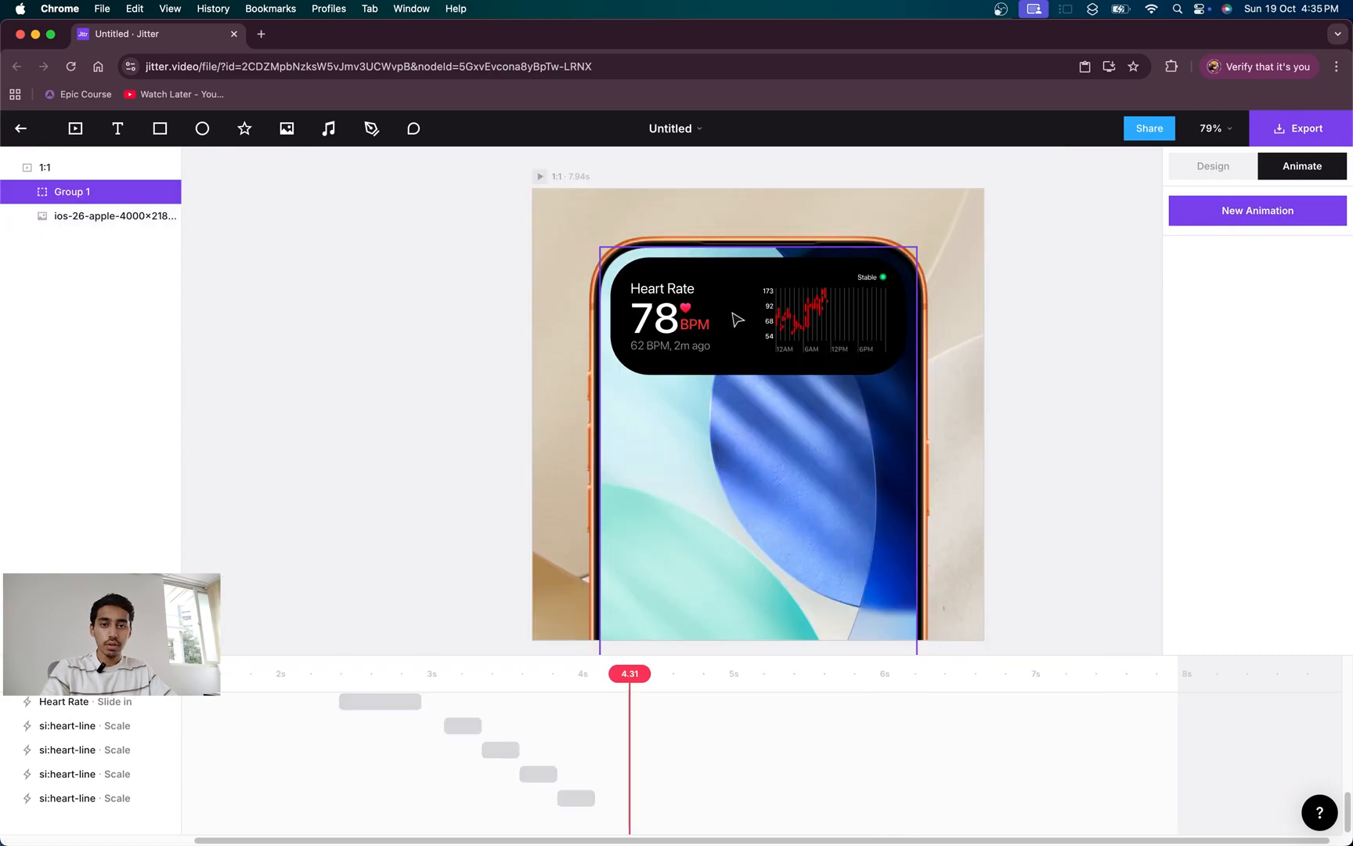
left_click(26, 193)
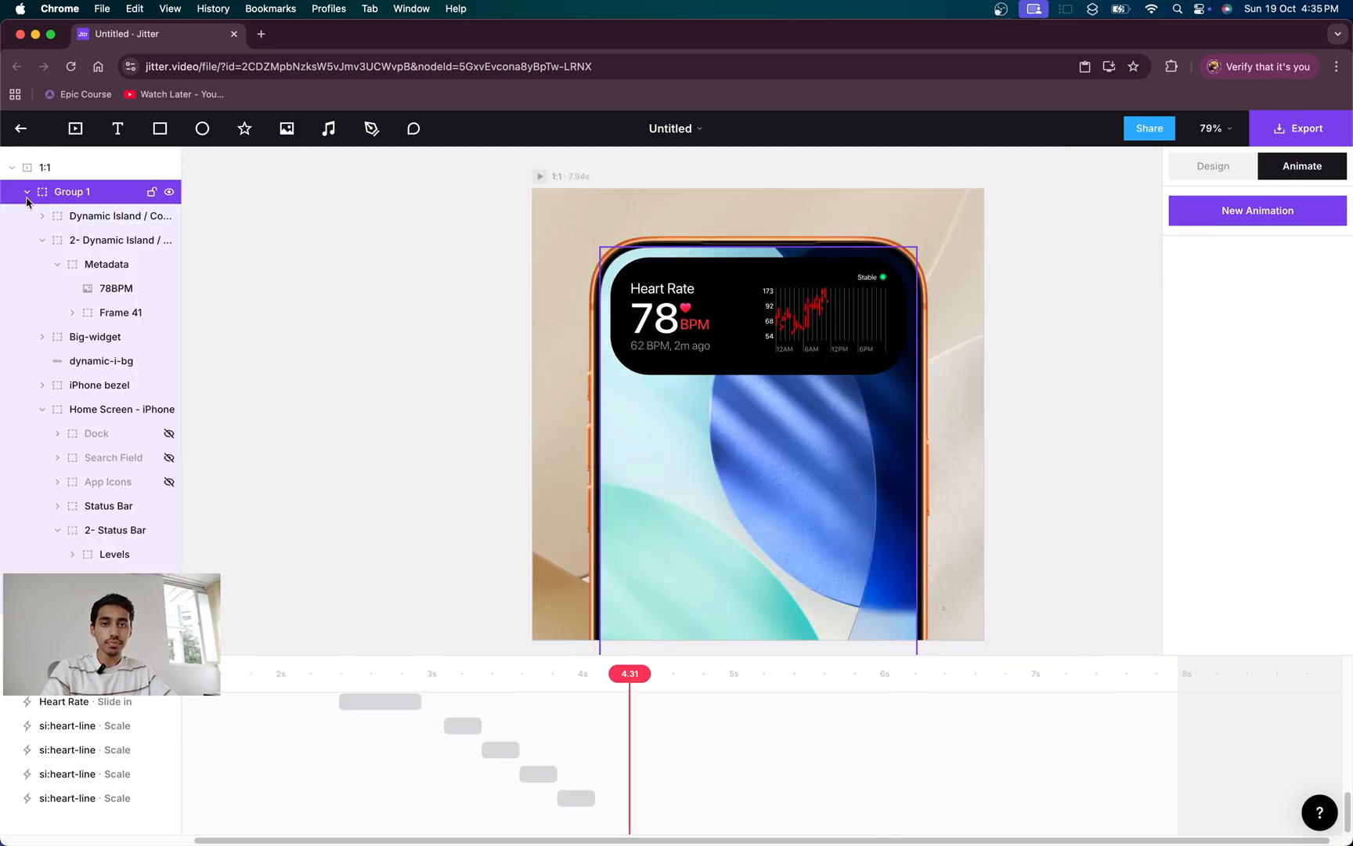
left_click(88, 241)
left_click(88, 265)
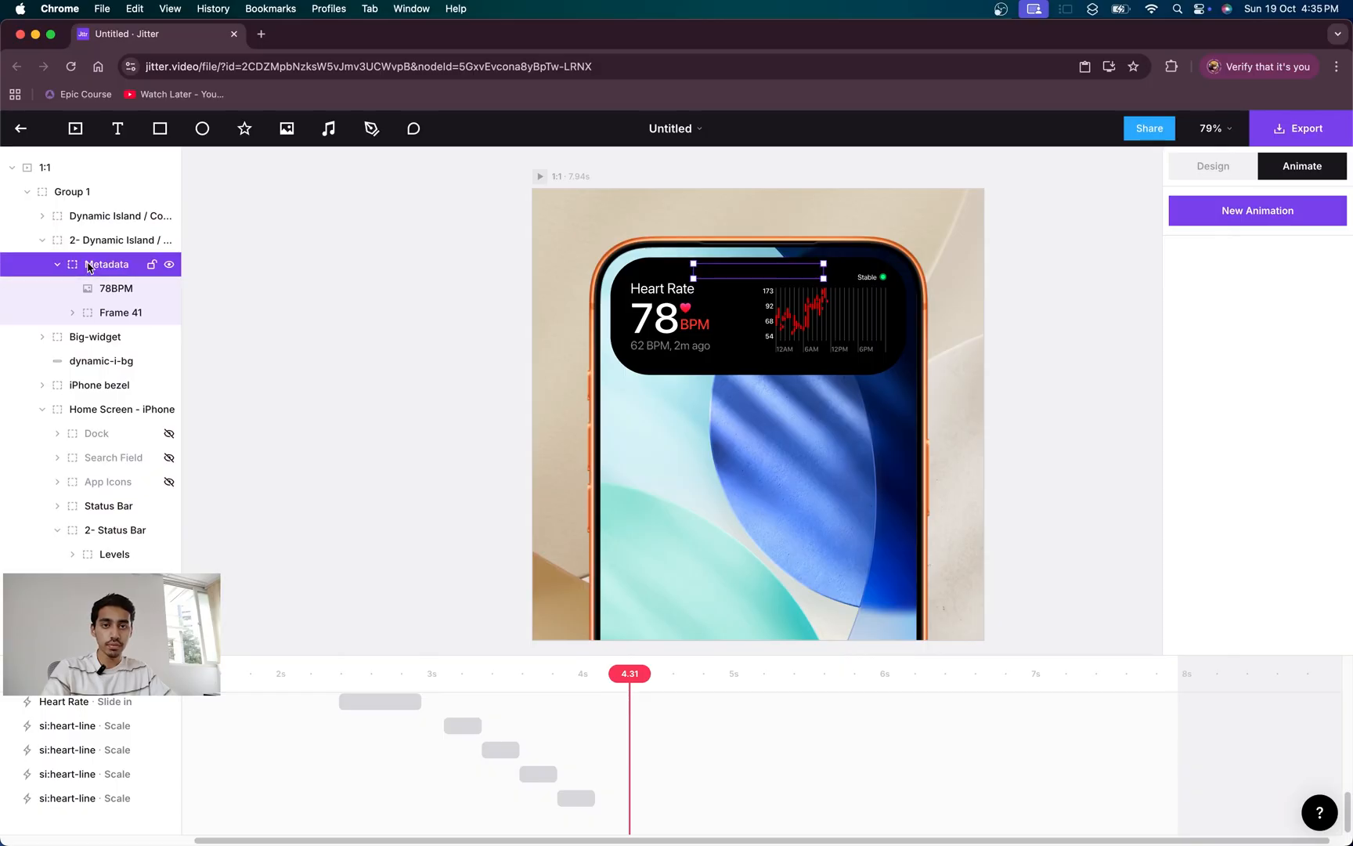
left_click(92, 338)
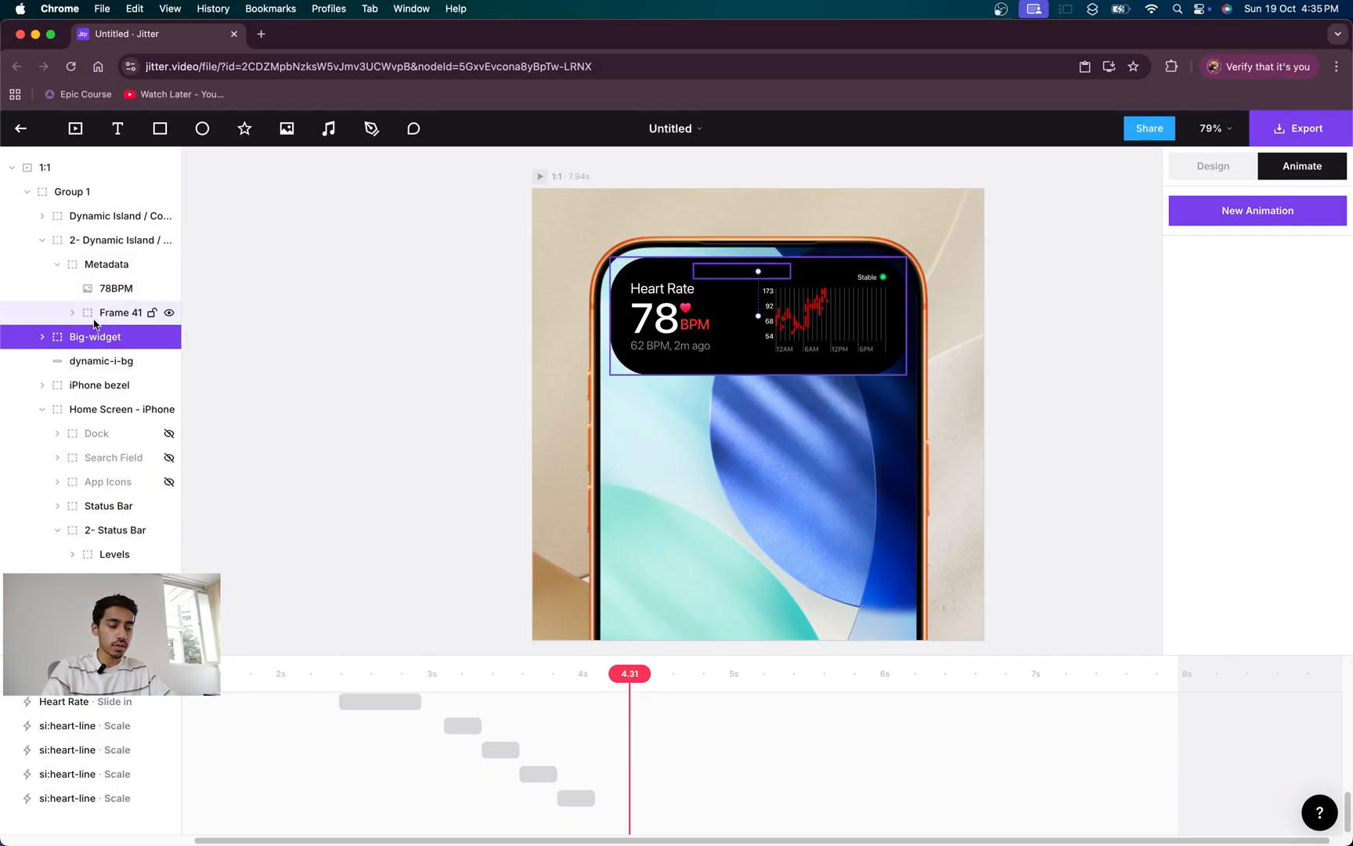
- Add a custom Scale animation to Frame 38 inside Big-widget at 4.31 s, scaling it to 20%
left_click(41, 337)
left_click(106, 388)
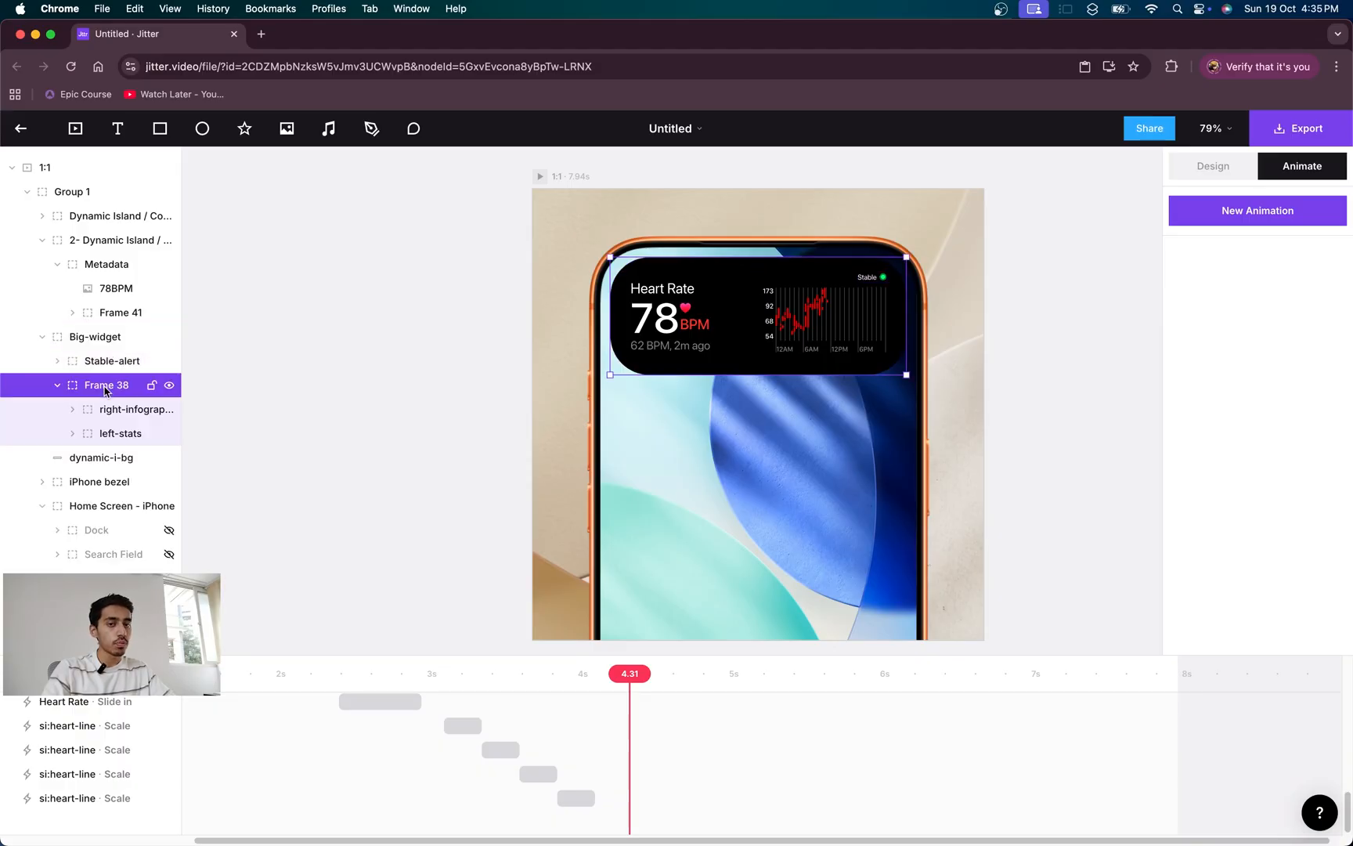
left_click(1272, 216)
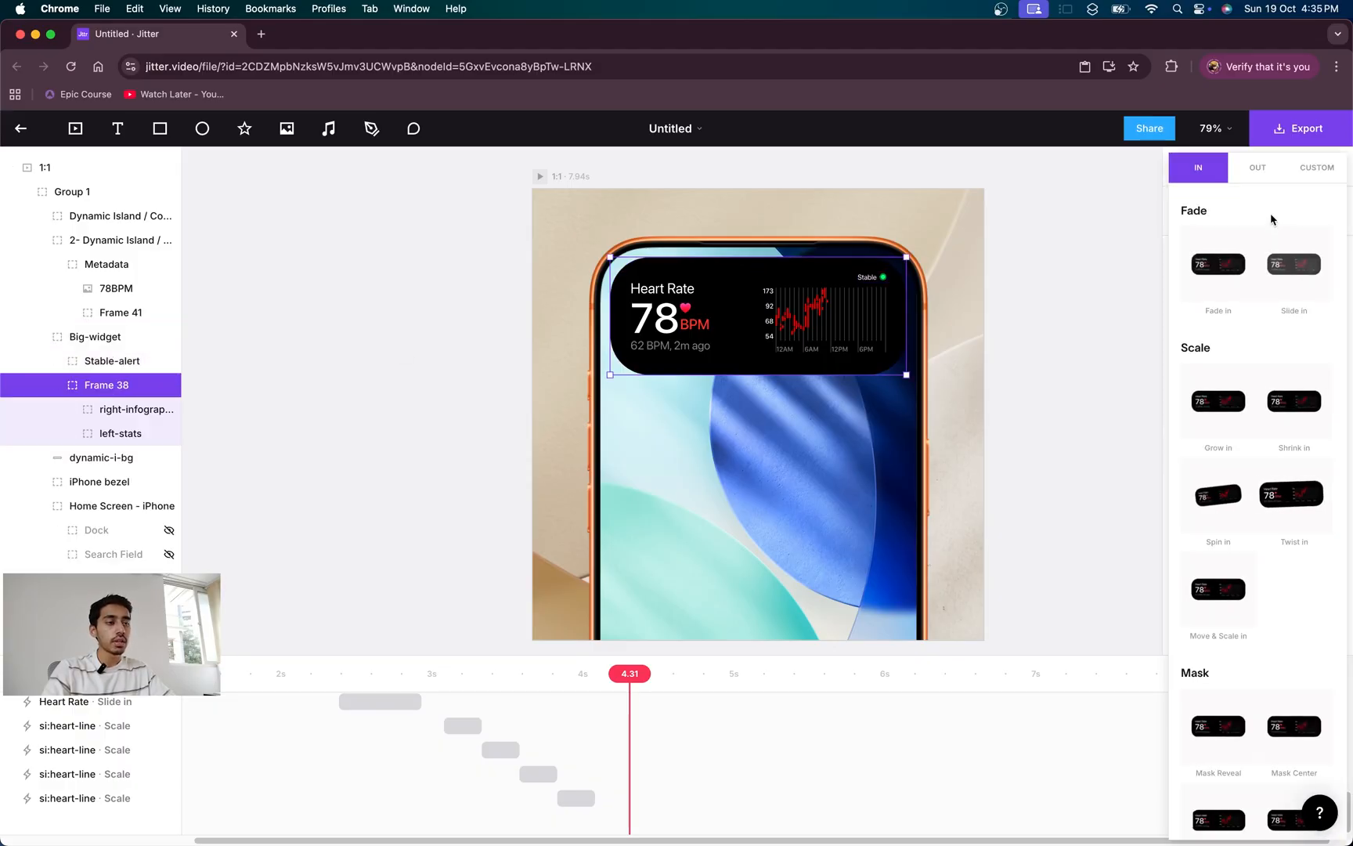
left_click(1317, 168)
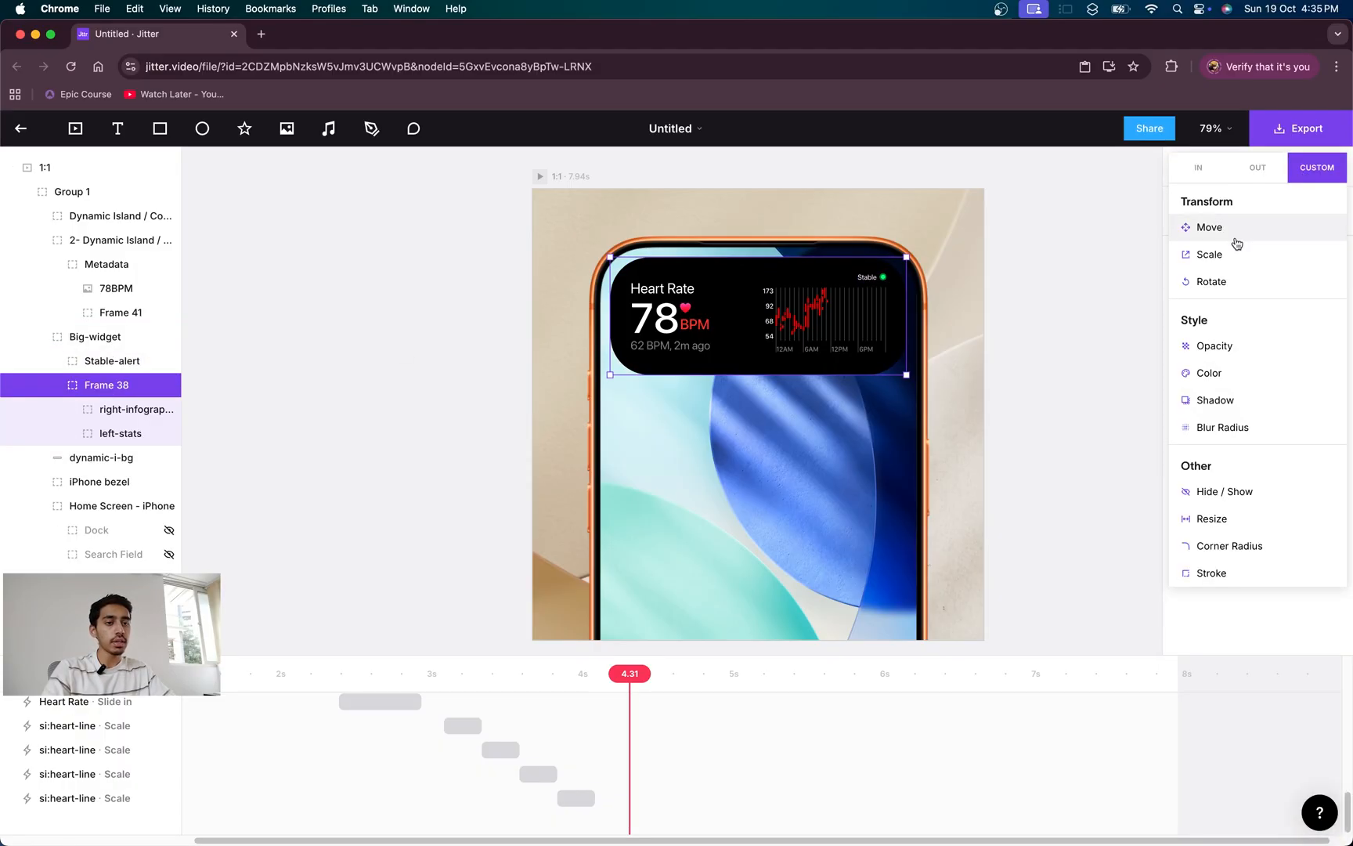
left_click(1235, 253)
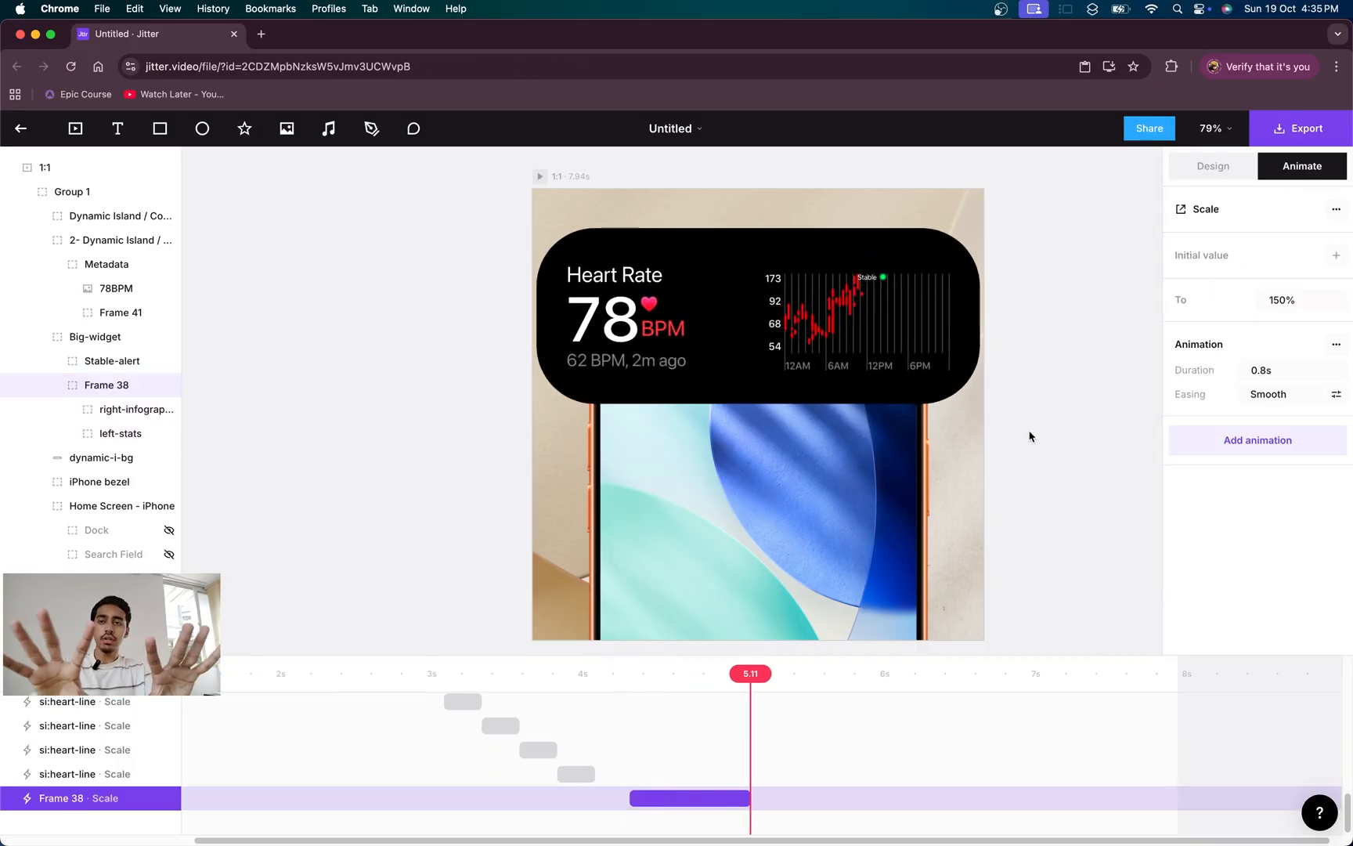
left_click(1248, 303)
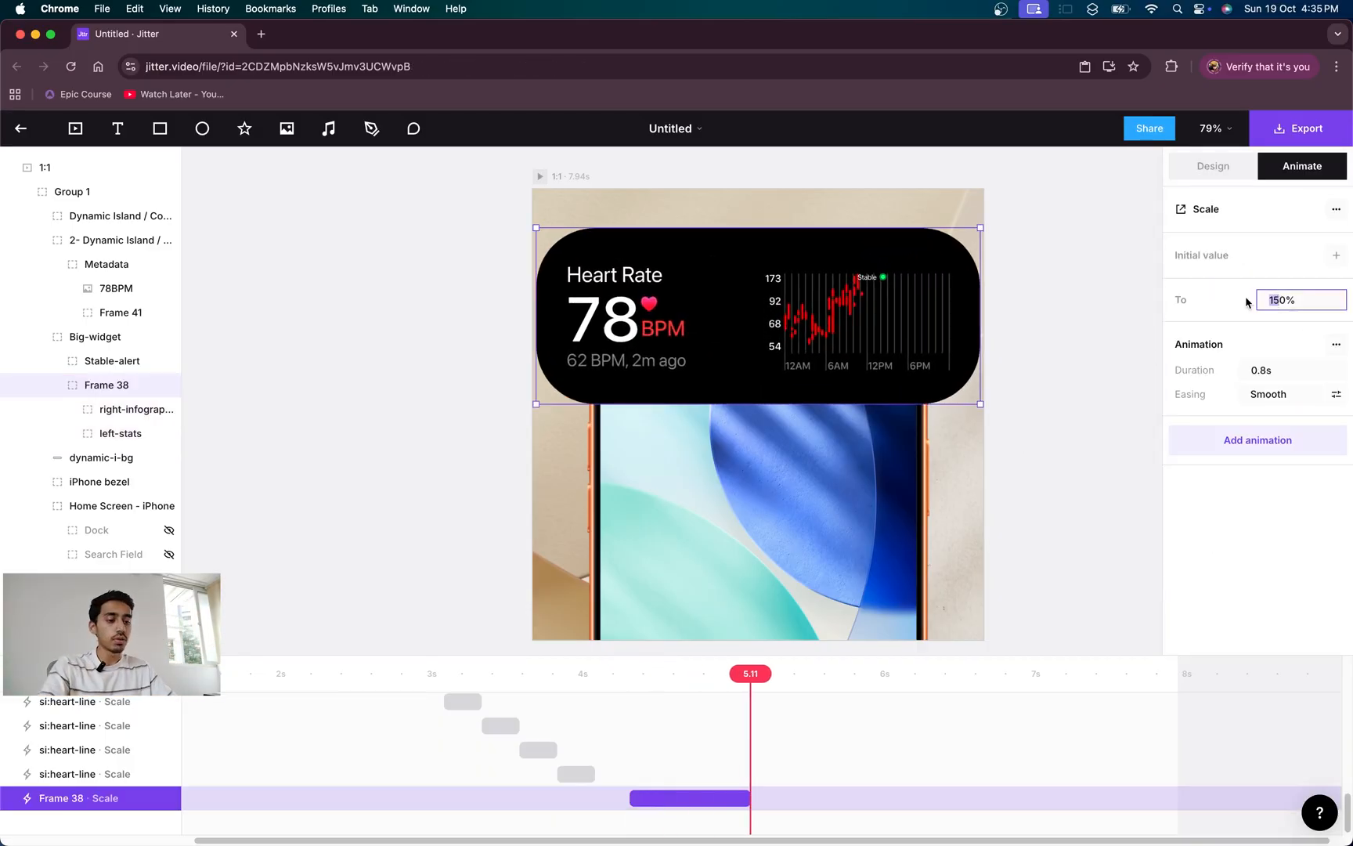
type("20")
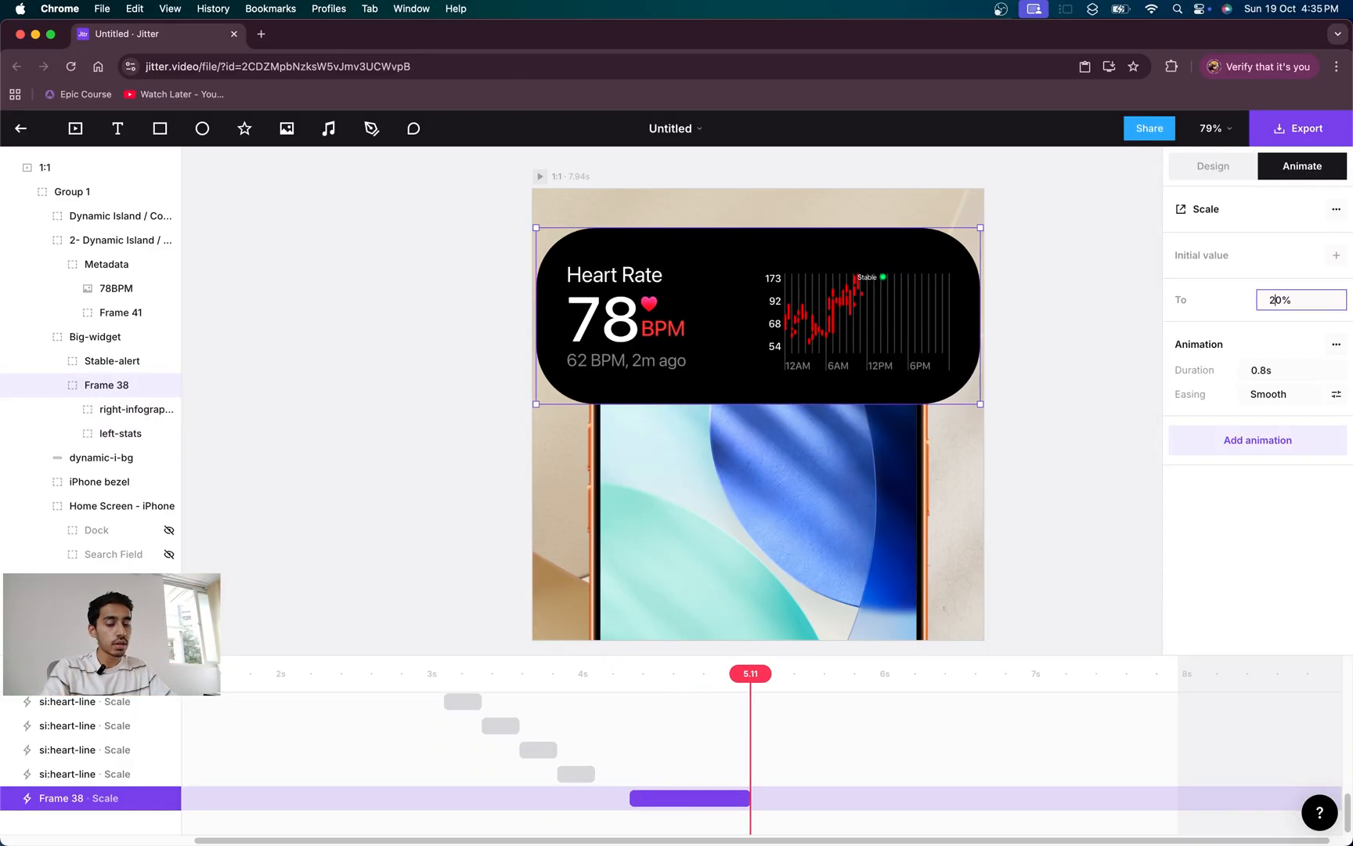
key("Return")
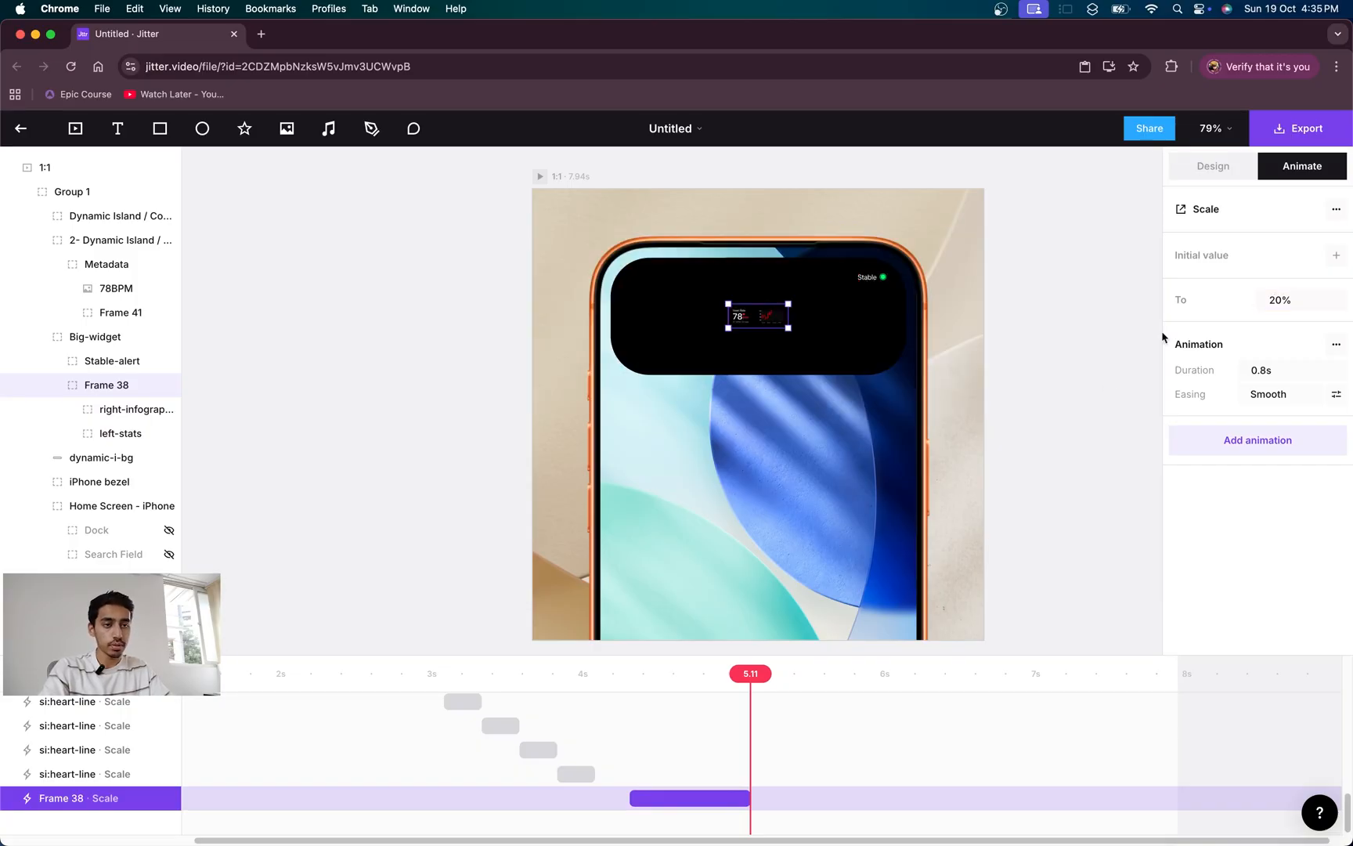
- Add a custom Move animation to Frame 38 at 4.31 s with Move X 0 and Move Y -20
mouse_move(631, 672)
left_mouse_down()
mouse_move(644, 674)
mouse_move(629, 672)
left_mouse_up()
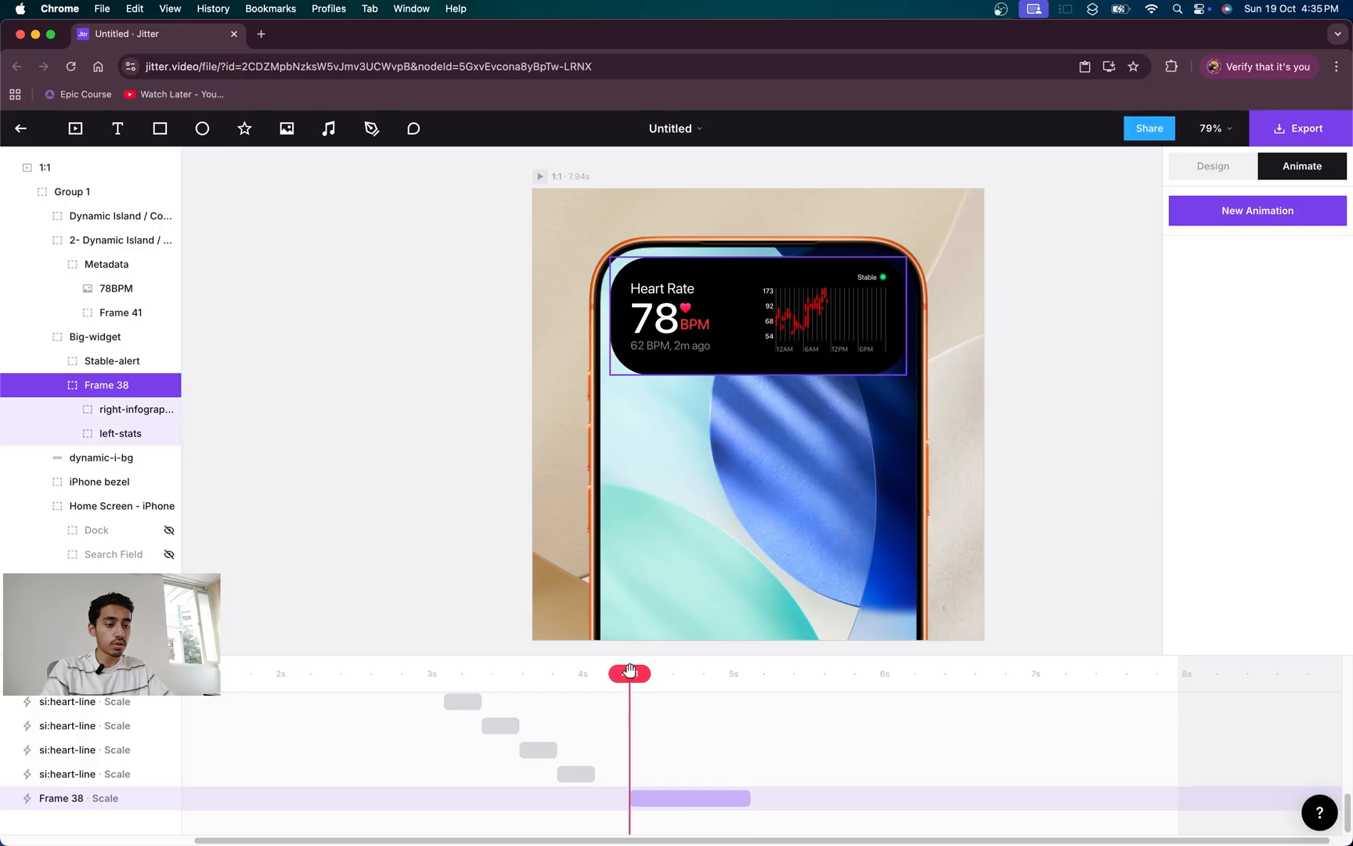
left_click(1274, 208)
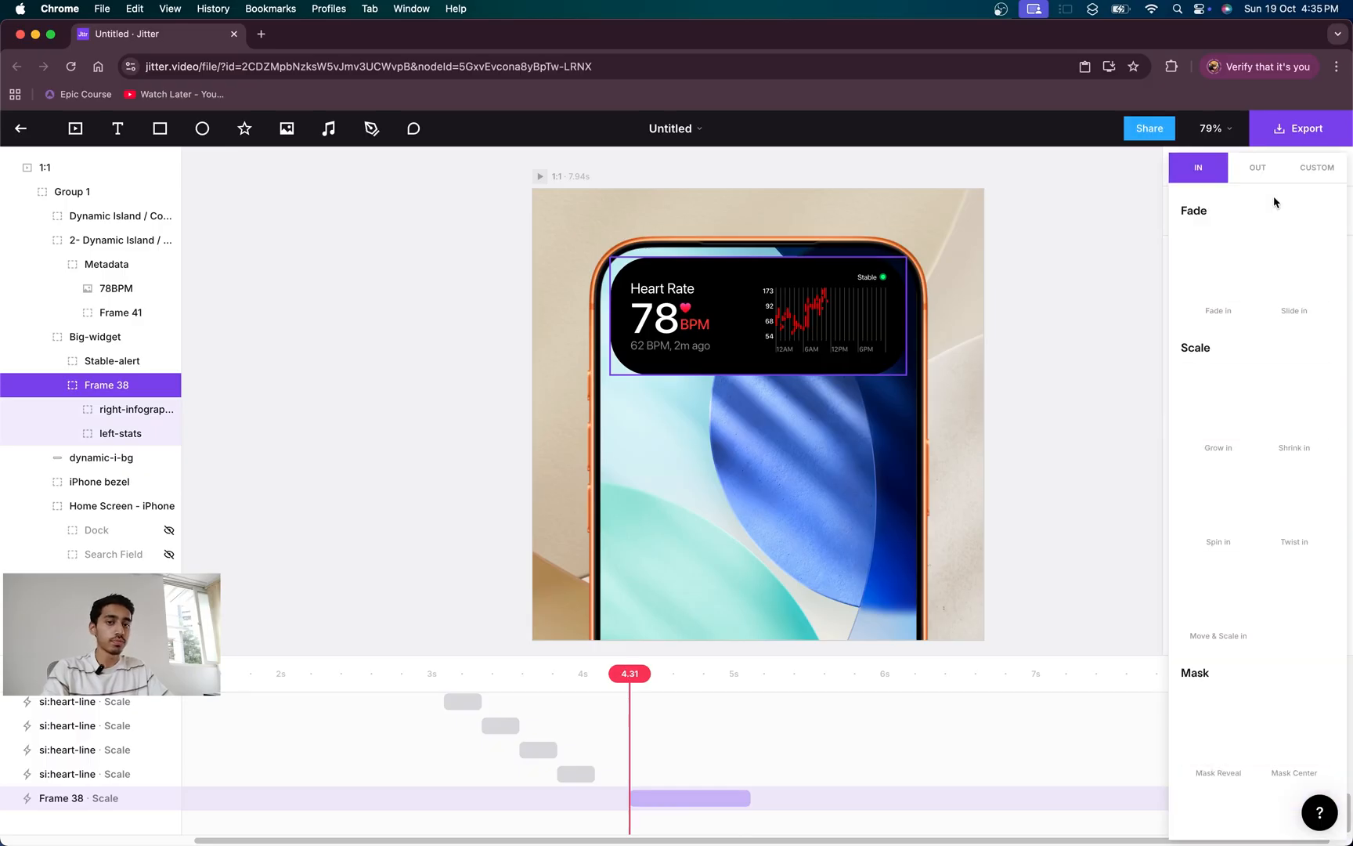
left_click(1316, 167)
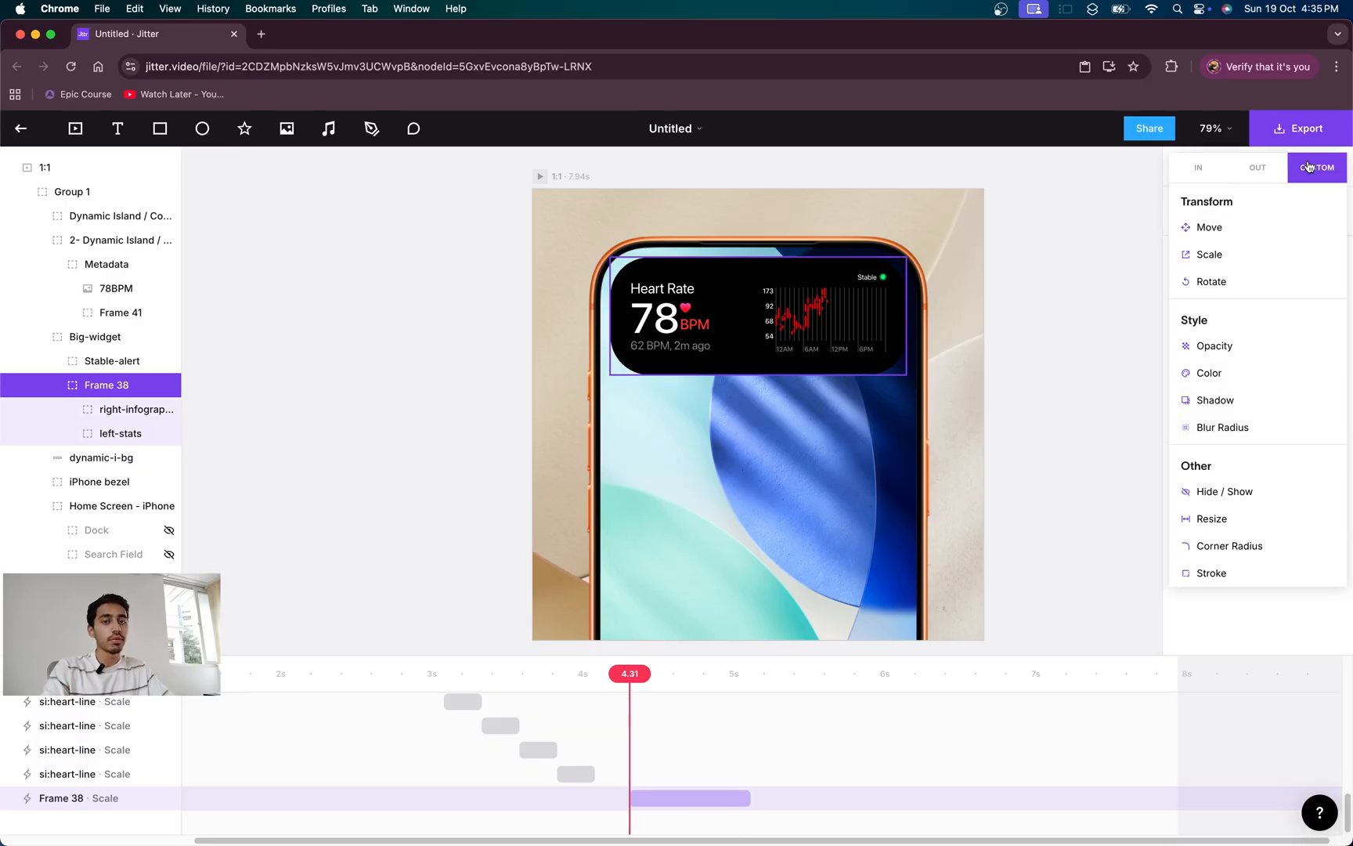
left_click(1240, 232)
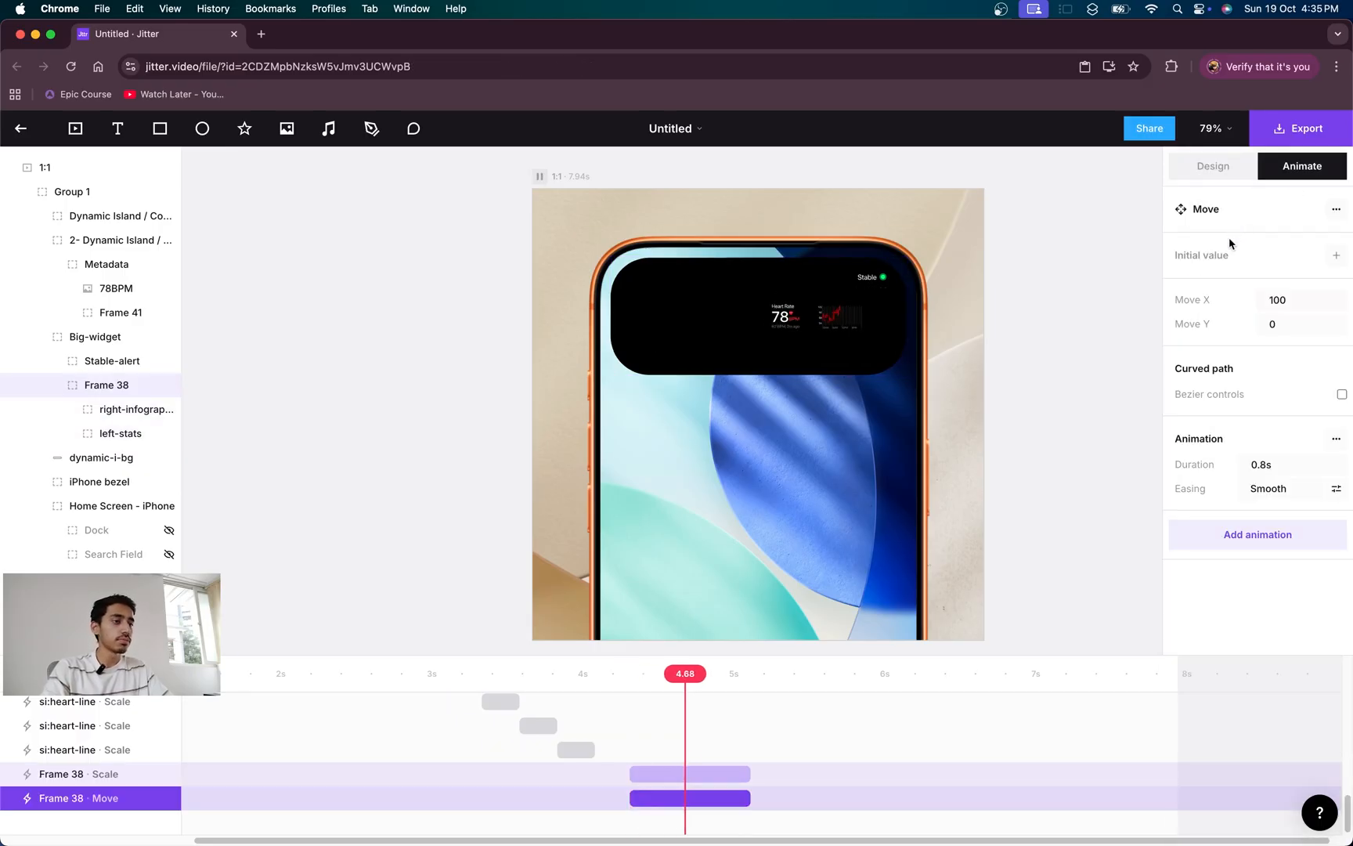
left_click(1276, 304)
type("0")
key("Return")
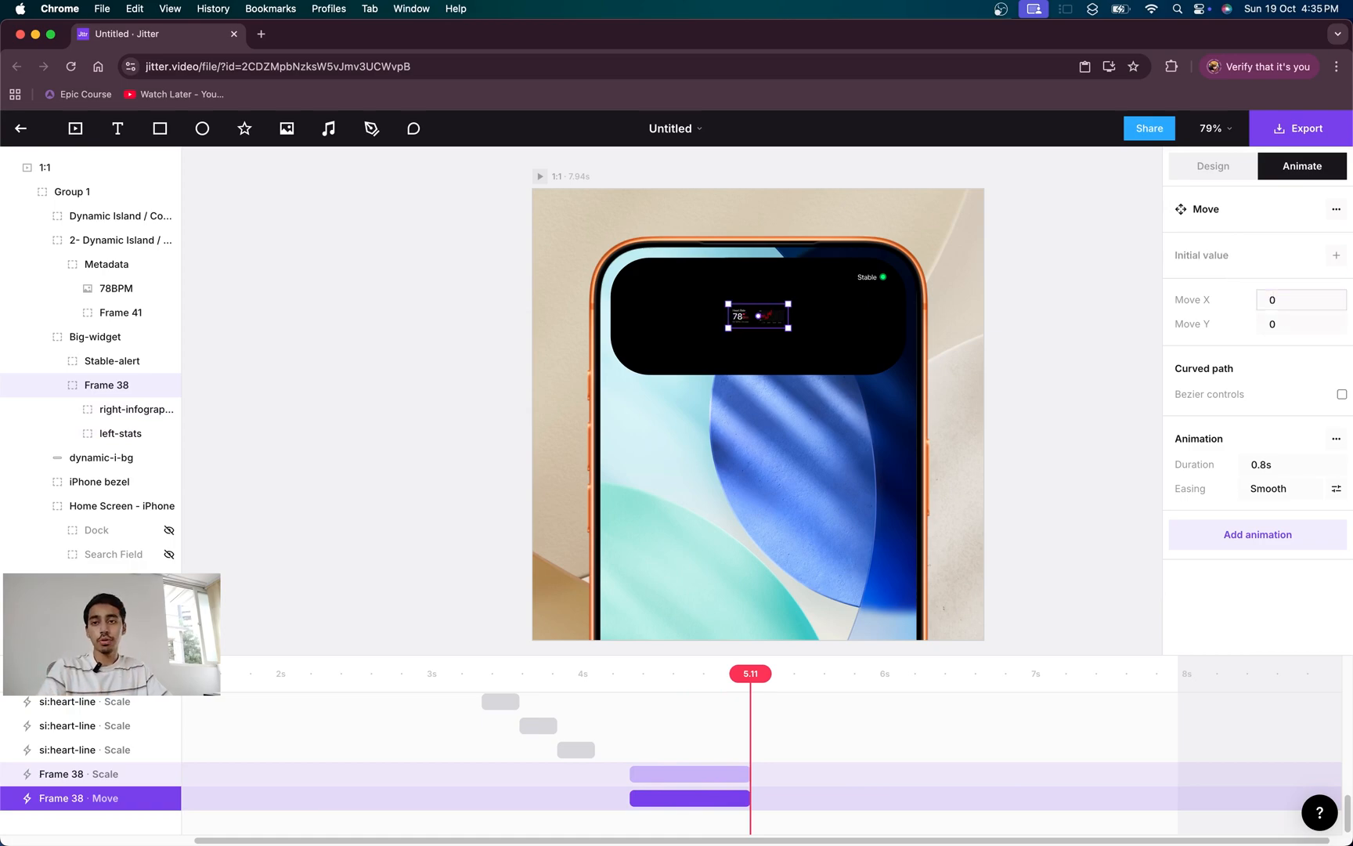
left_click(1276, 323)
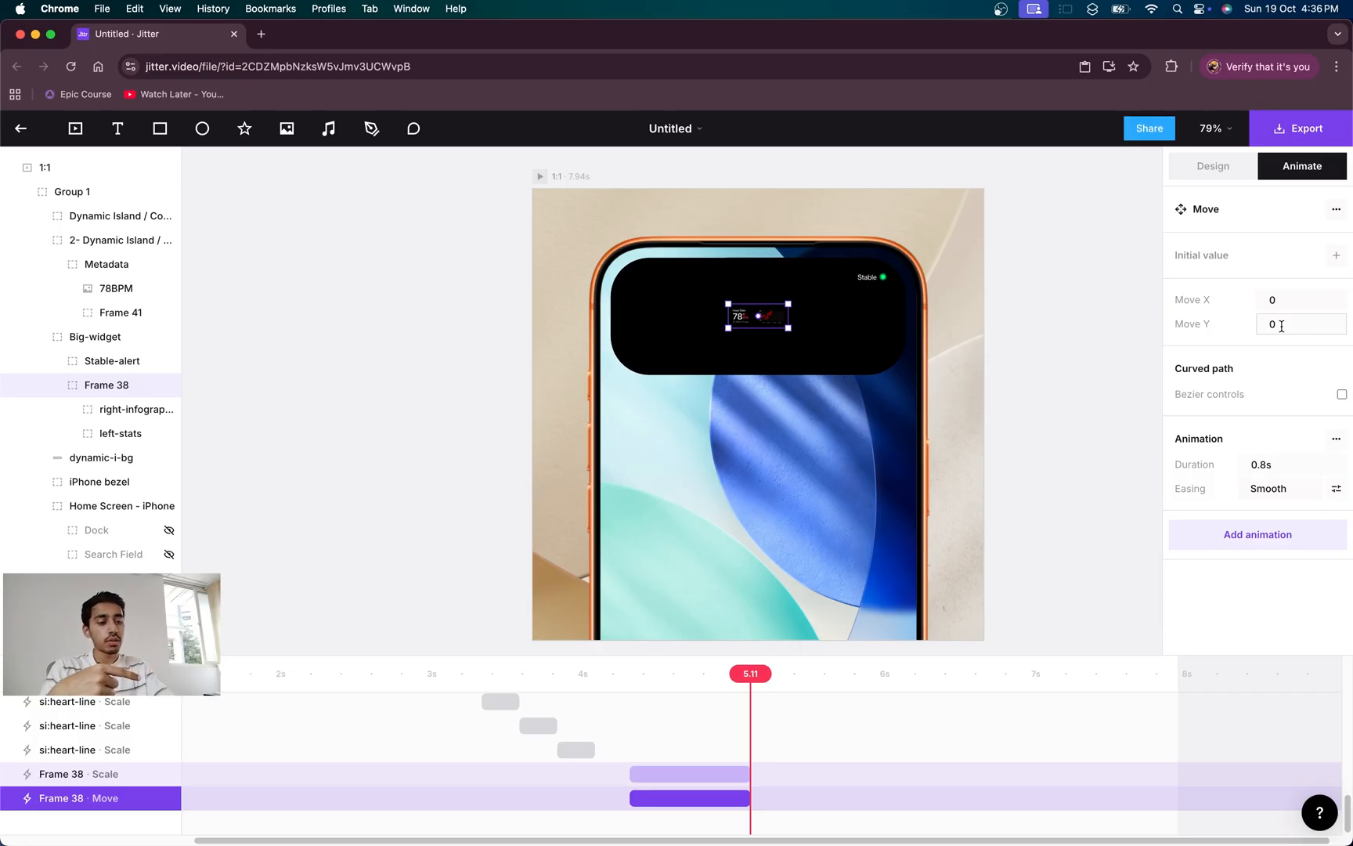
left_click(1281, 325)
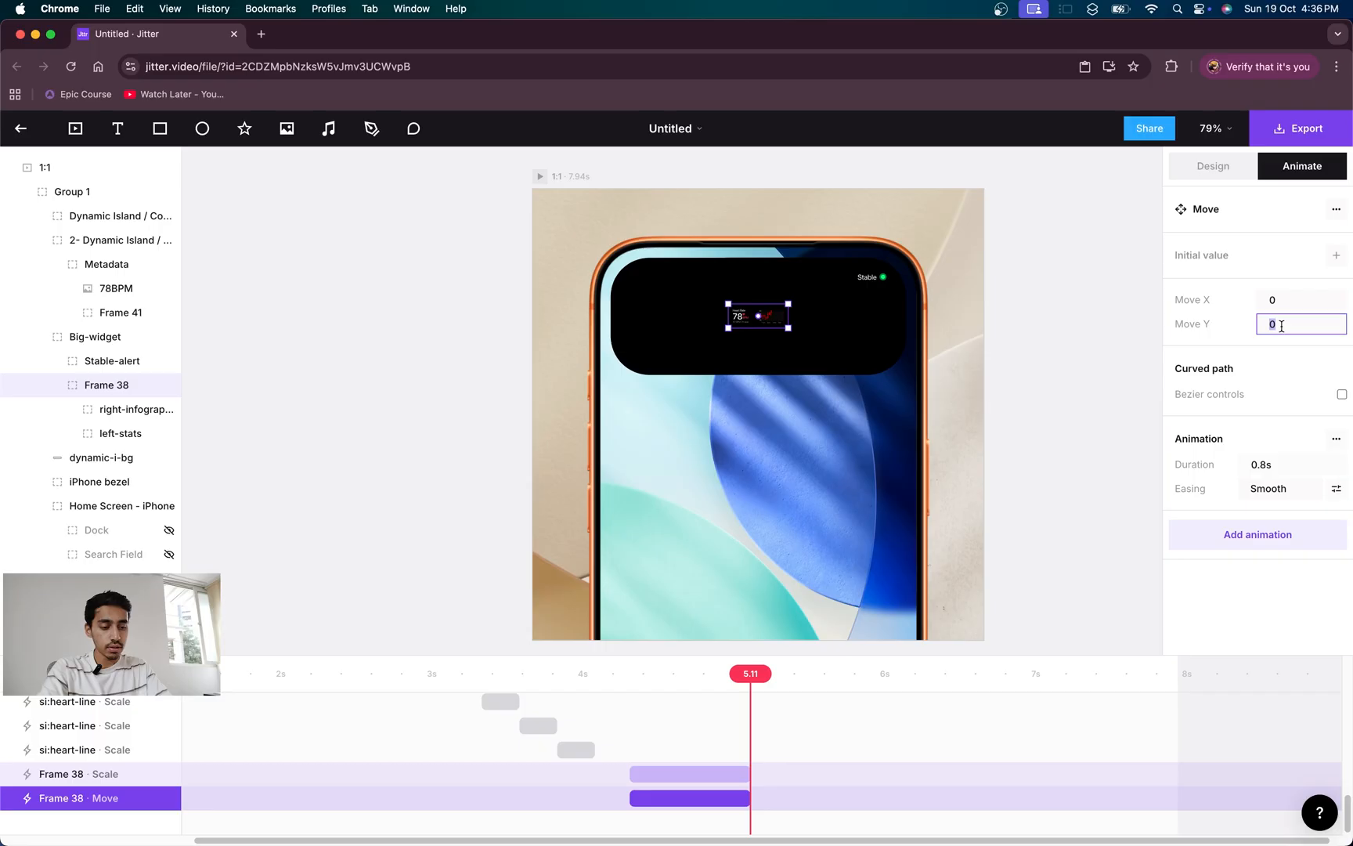
type("-20")
key("Return")
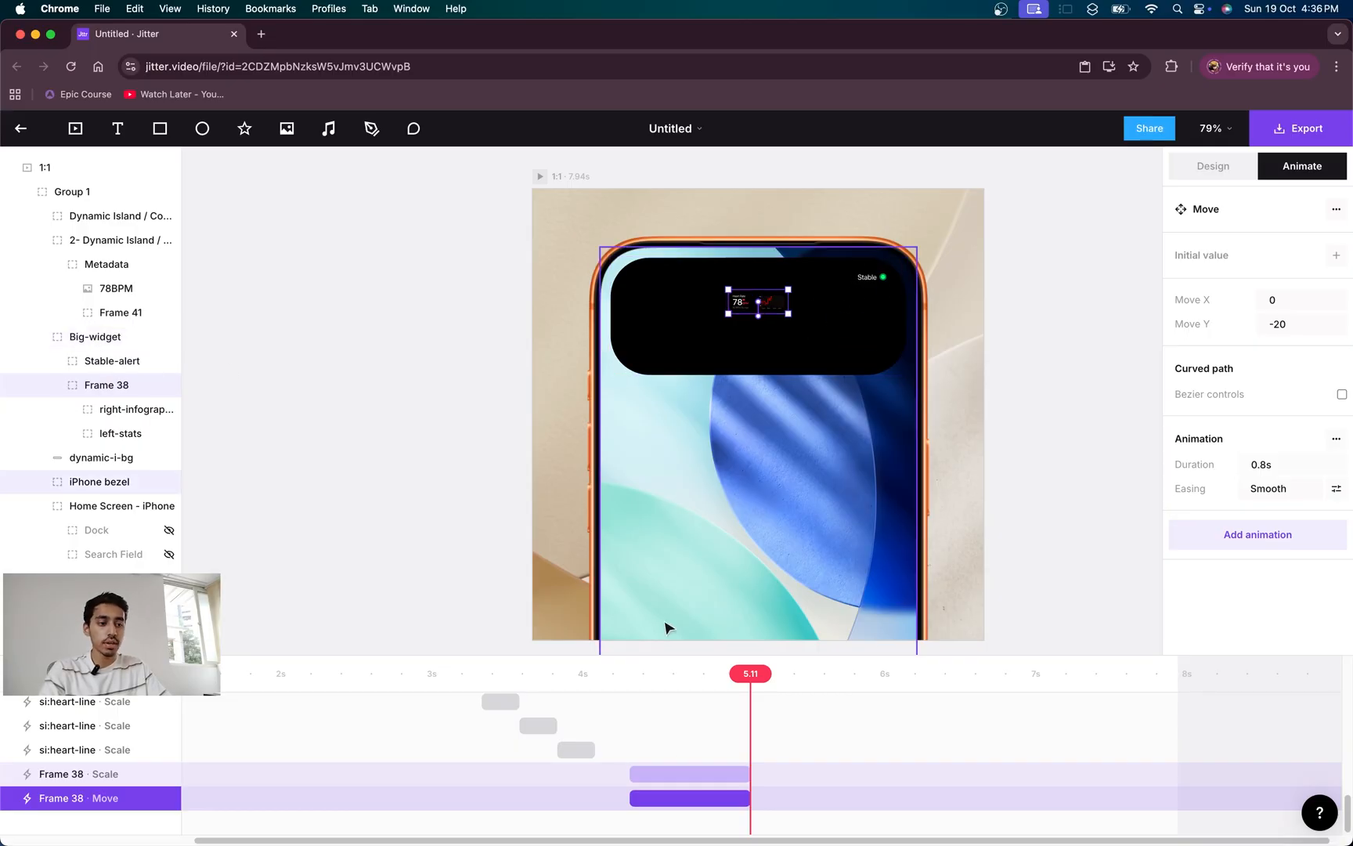
- Delete both the Scale and Move animations of Frame 38 from the timeline
left_click(795, 740)
left_click_drag(795, 740, 711, 832)
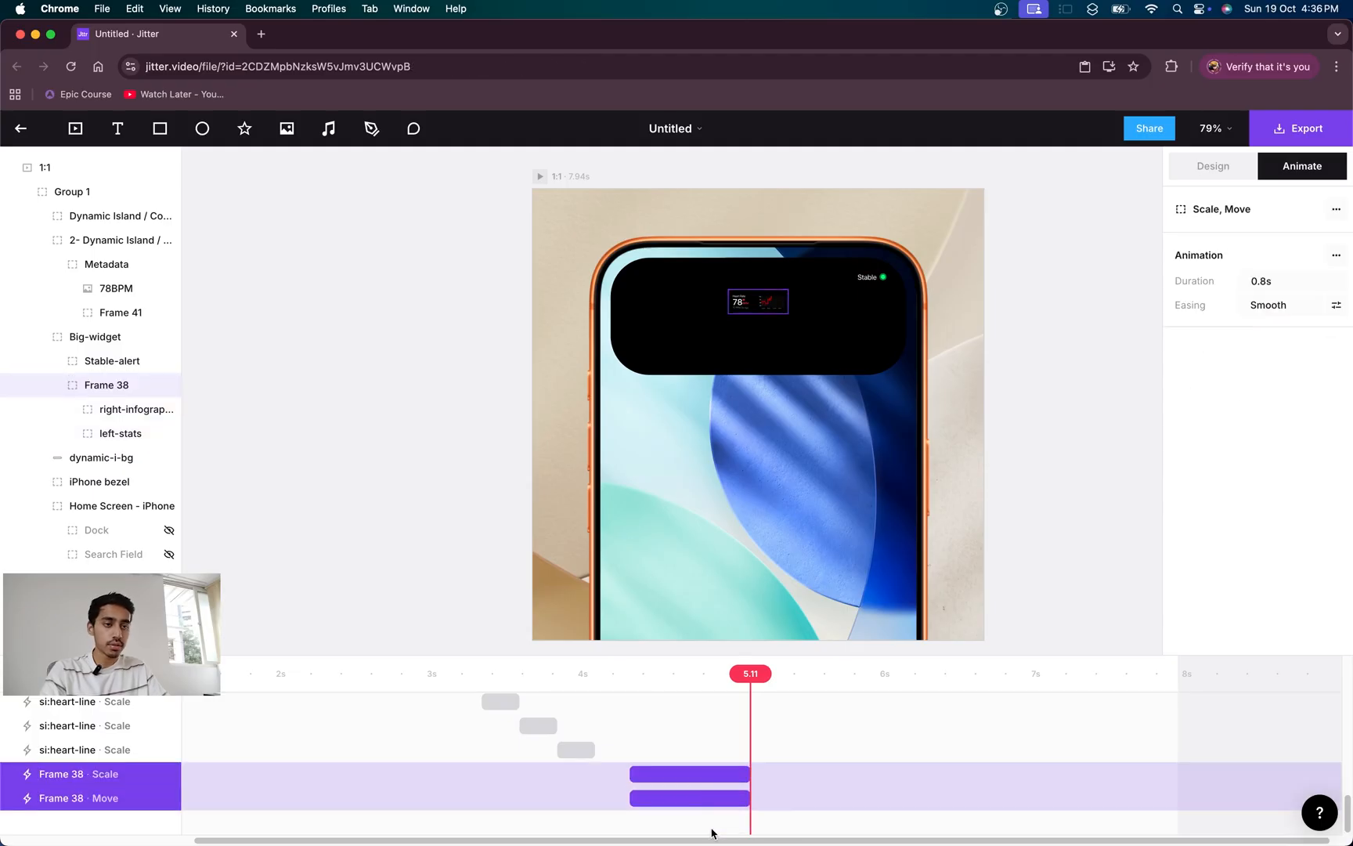
key("Delete")
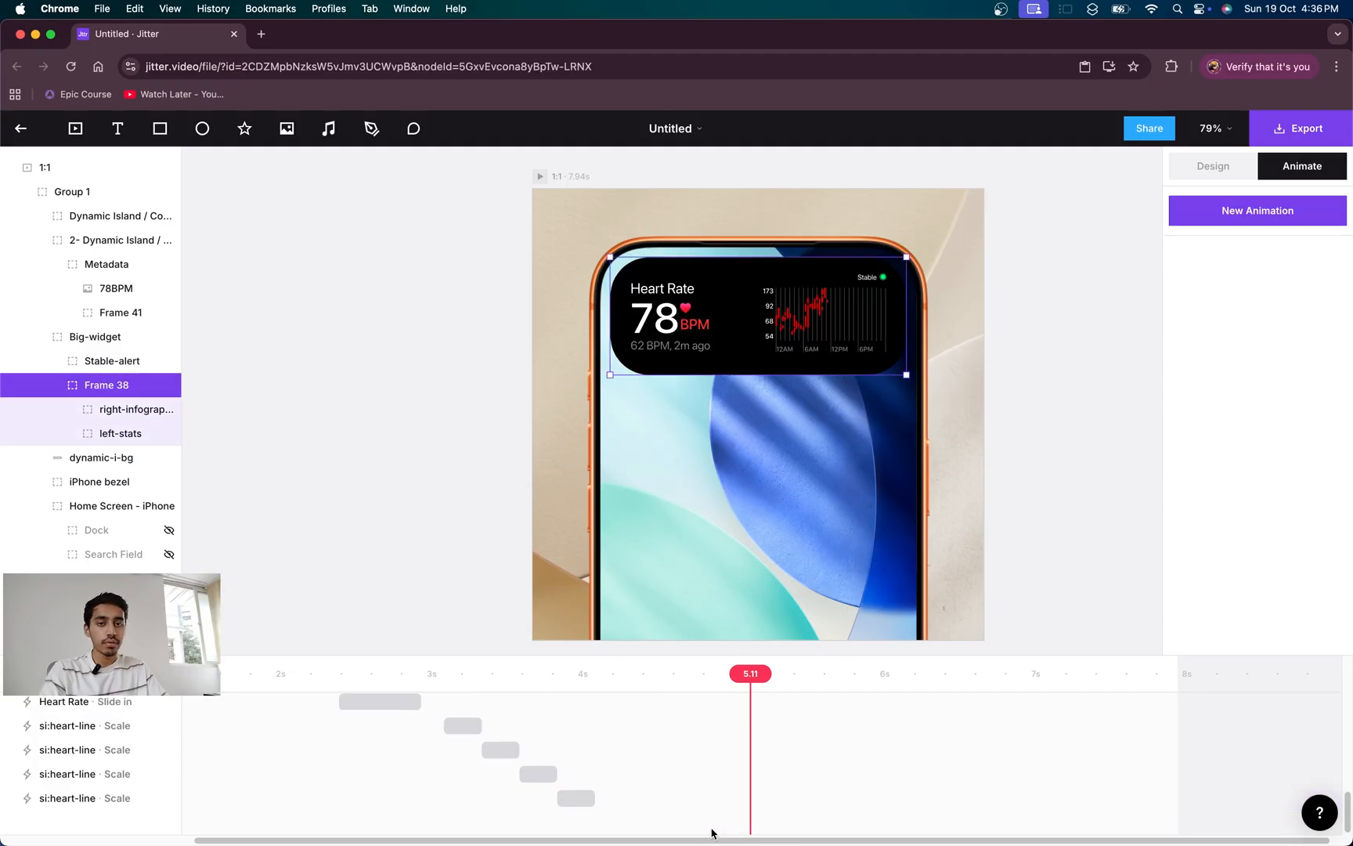
- Add a custom Scale animation to the whole Big-widget layer at 4.41 s, scaling it to 20%
left_click(628, 675)
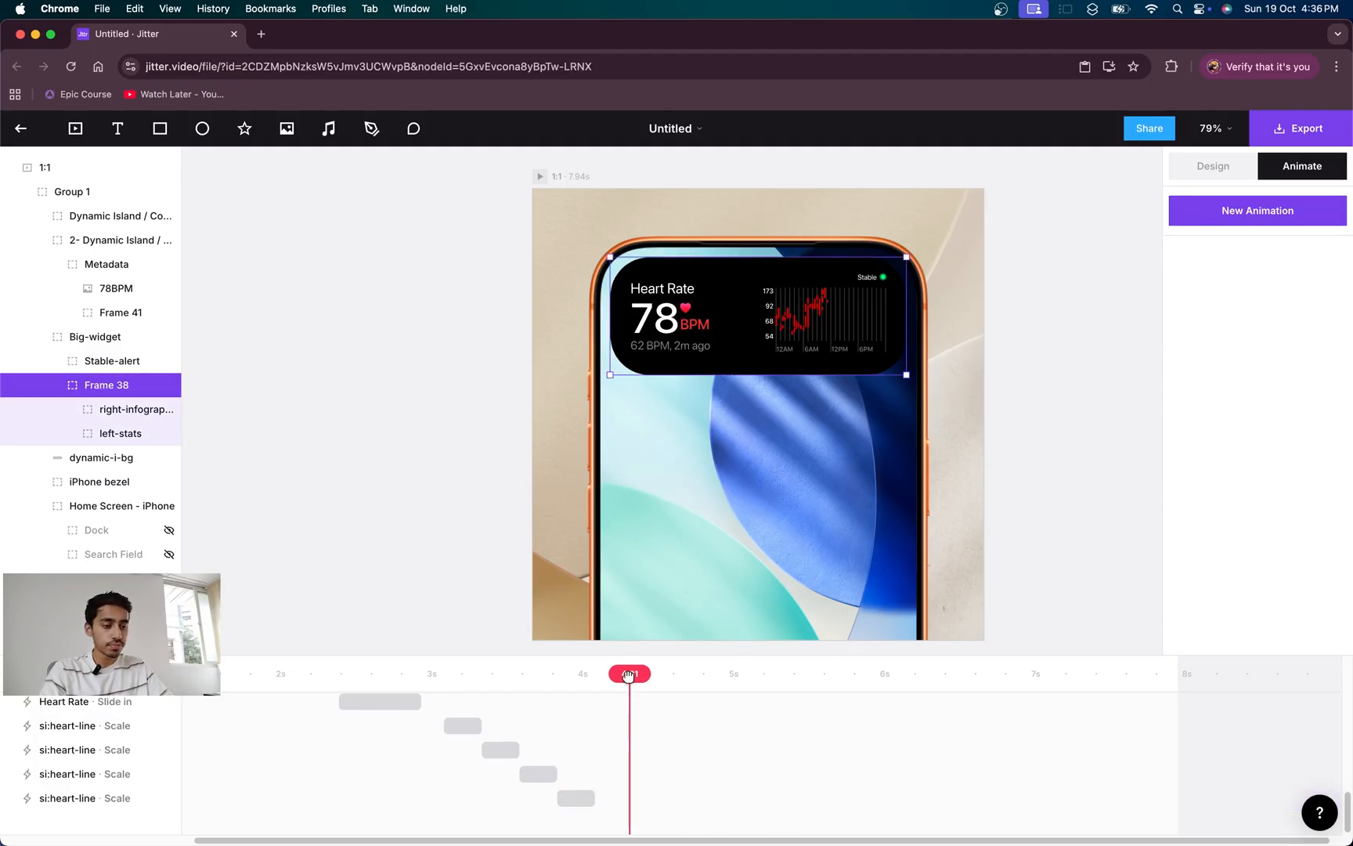
left_click(101, 338)
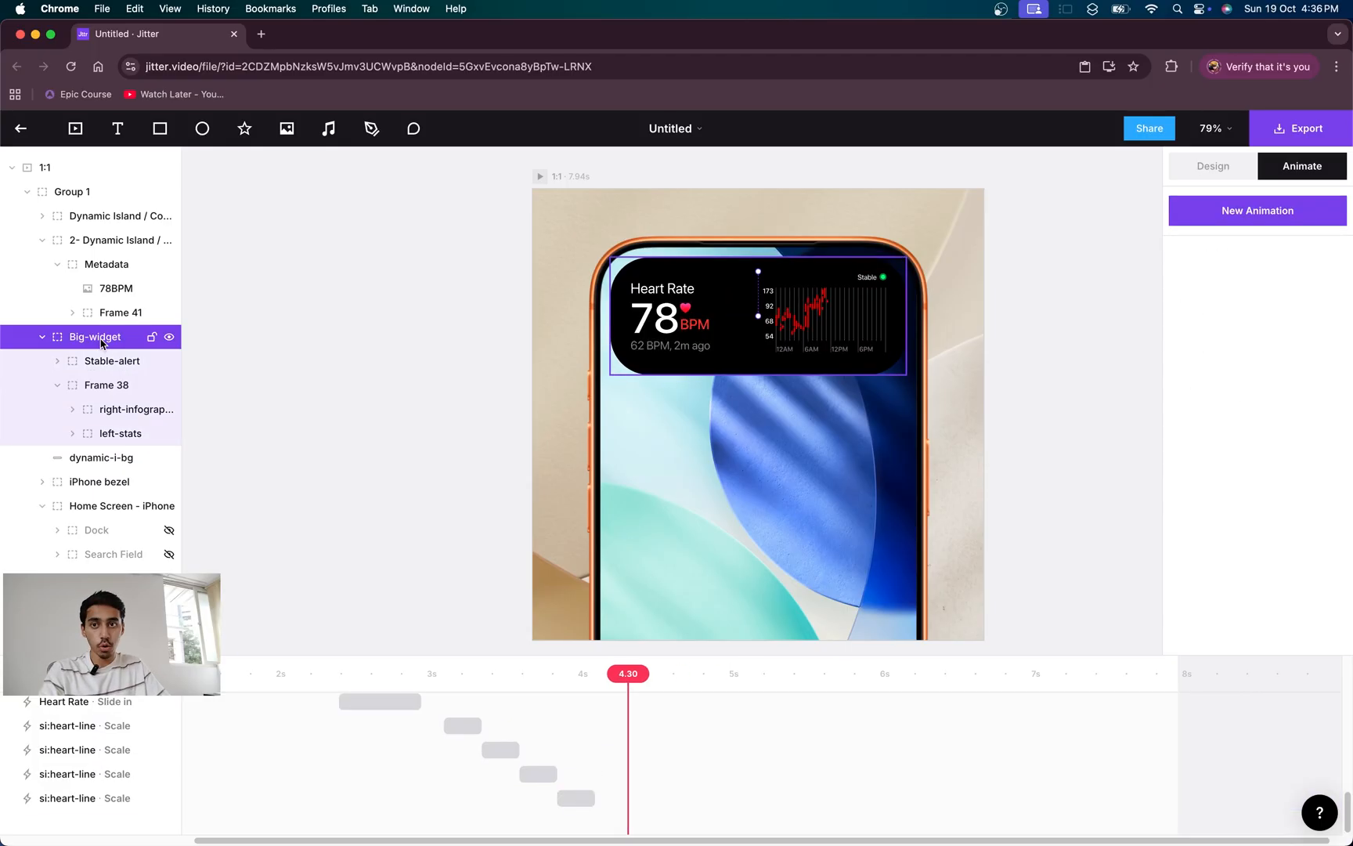
left_click(43, 337)
left_click_drag(629, 673, 644, 675)
left_click(1257, 209)
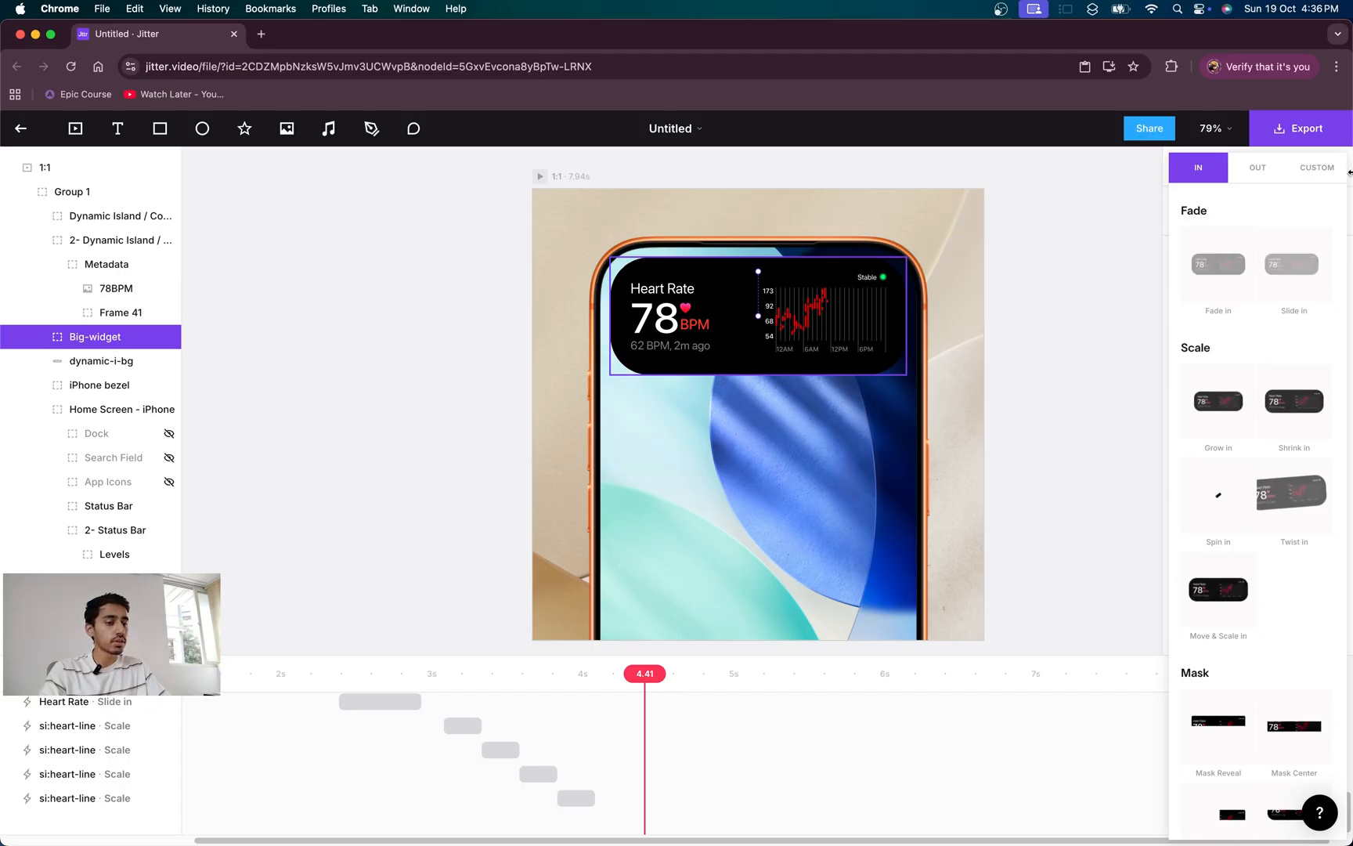
left_click(1322, 169)
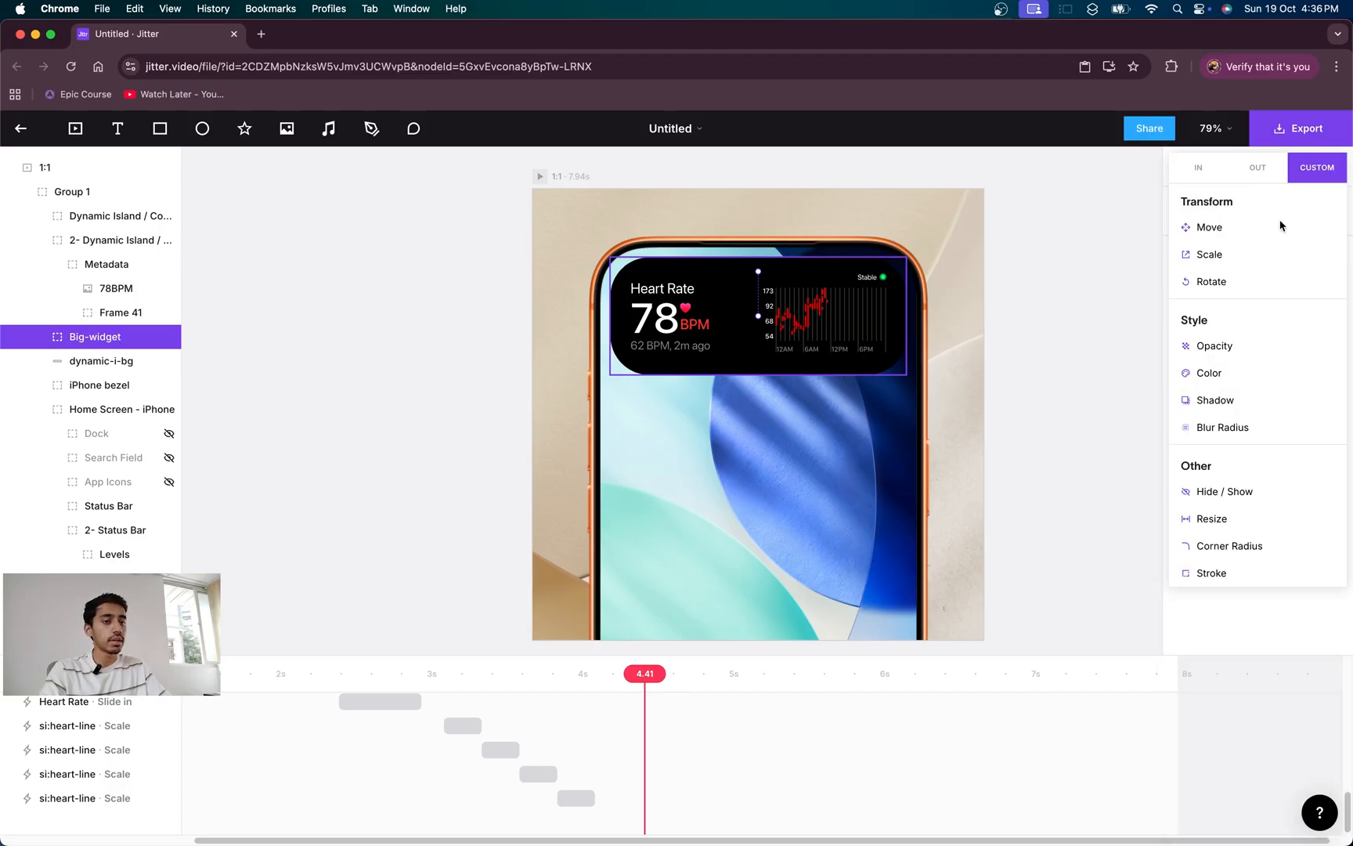
left_click(1234, 258)
left_click(1277, 301)
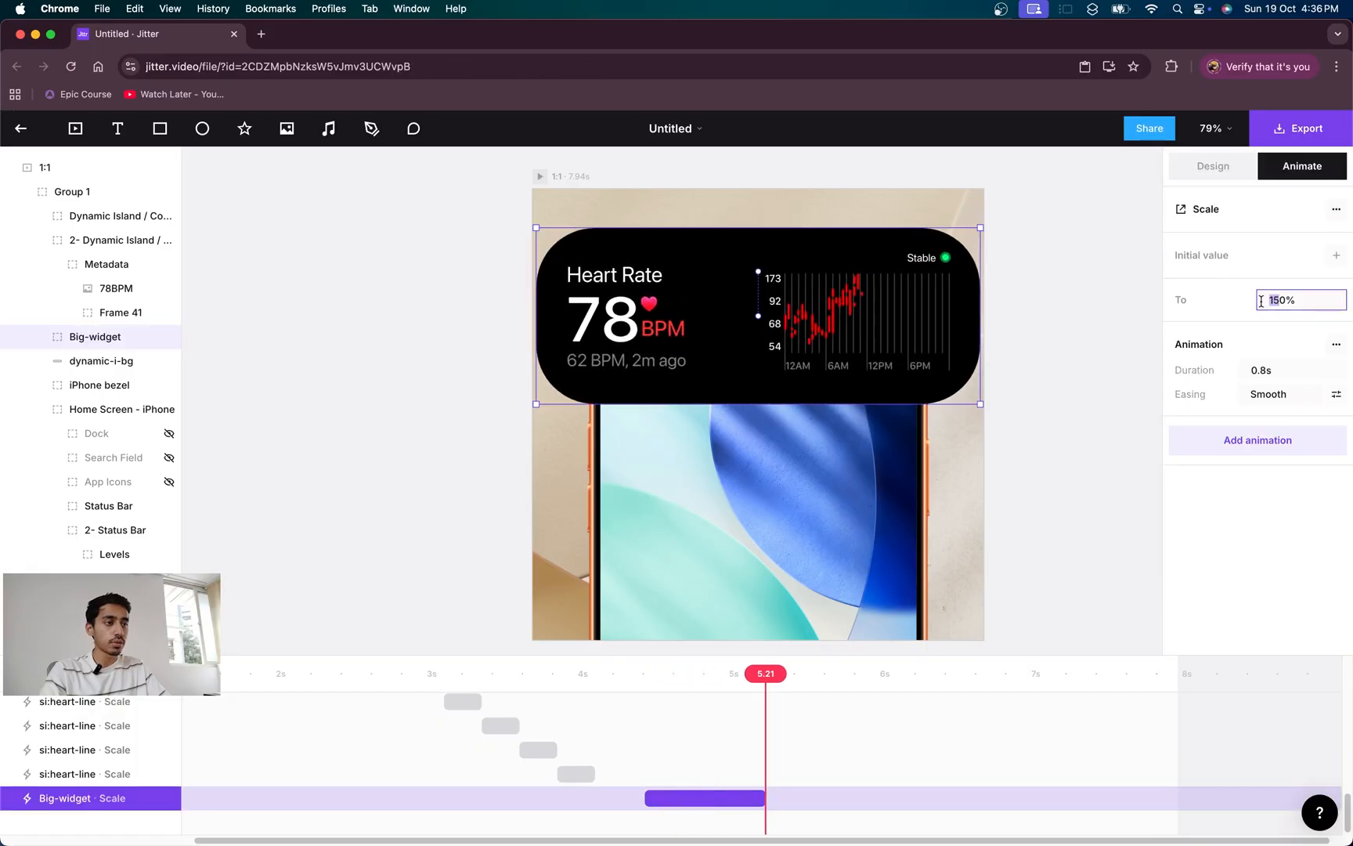
type("20")
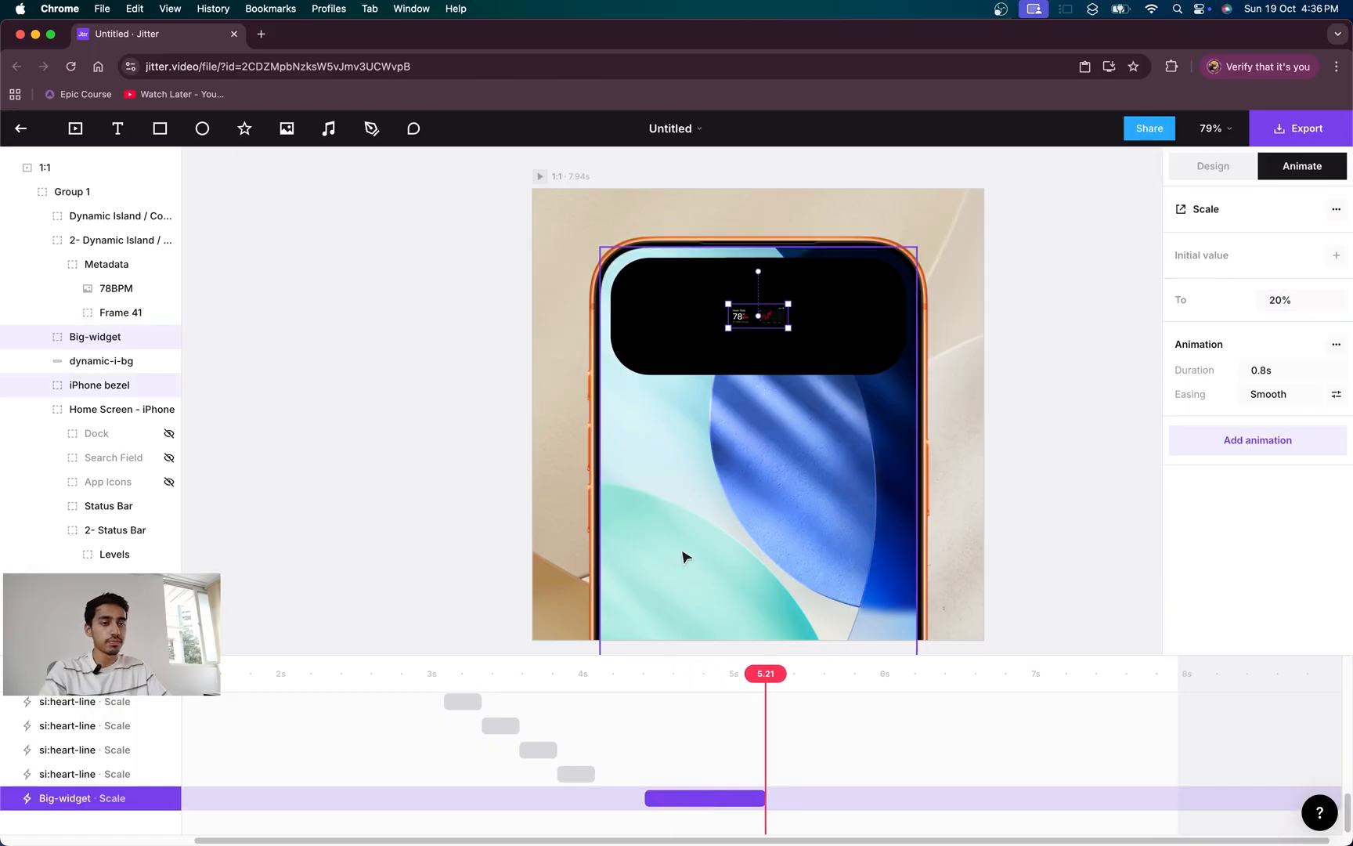
- Add a custom Move animation to Big-widget at 4.40 s with Move X 0 and Move Y -40
left_click(659, 699)
left_click(647, 673)
left_click_drag(647, 674, 643, 673)
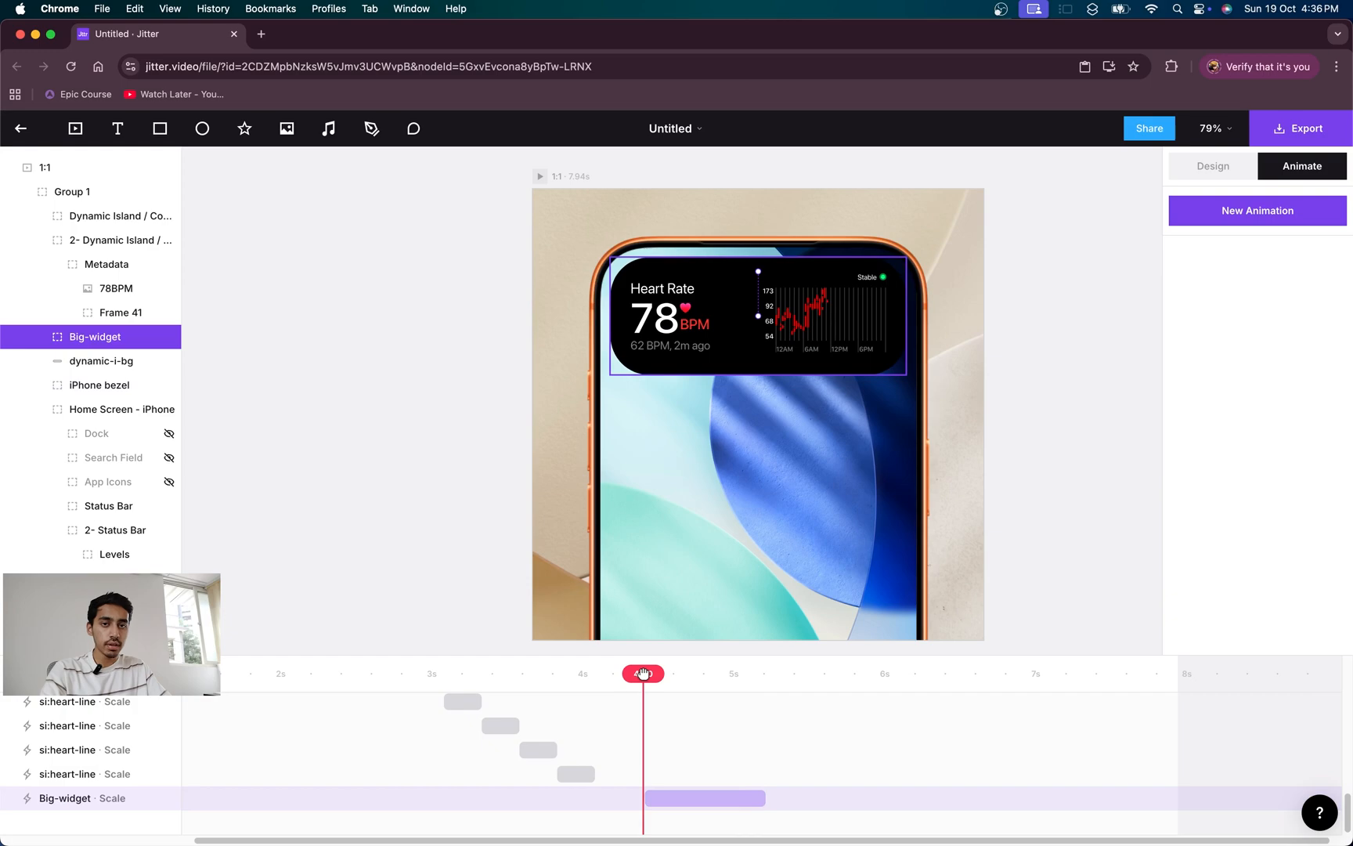
left_click(1226, 216)
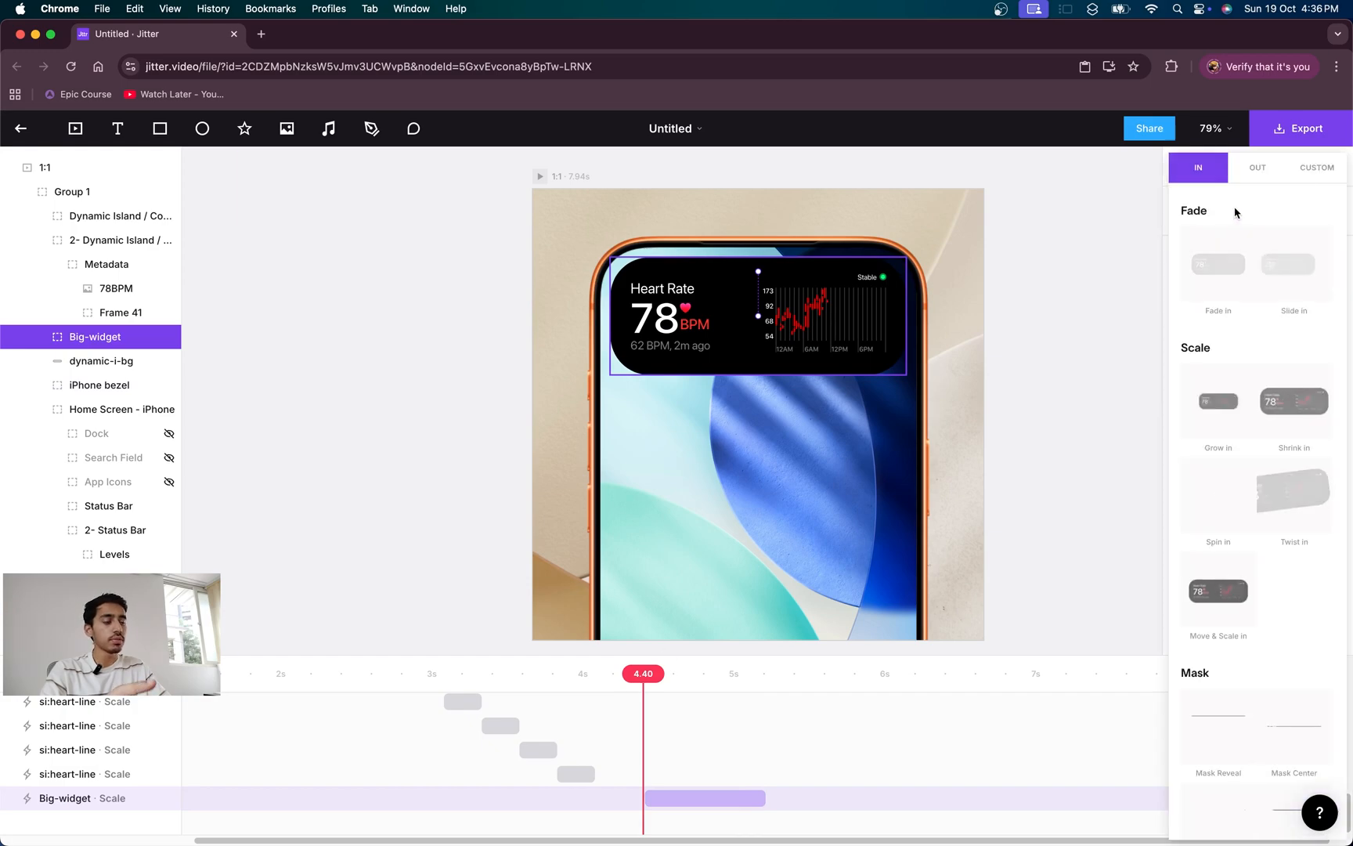
left_click(1317, 167)
left_click(1243, 229)
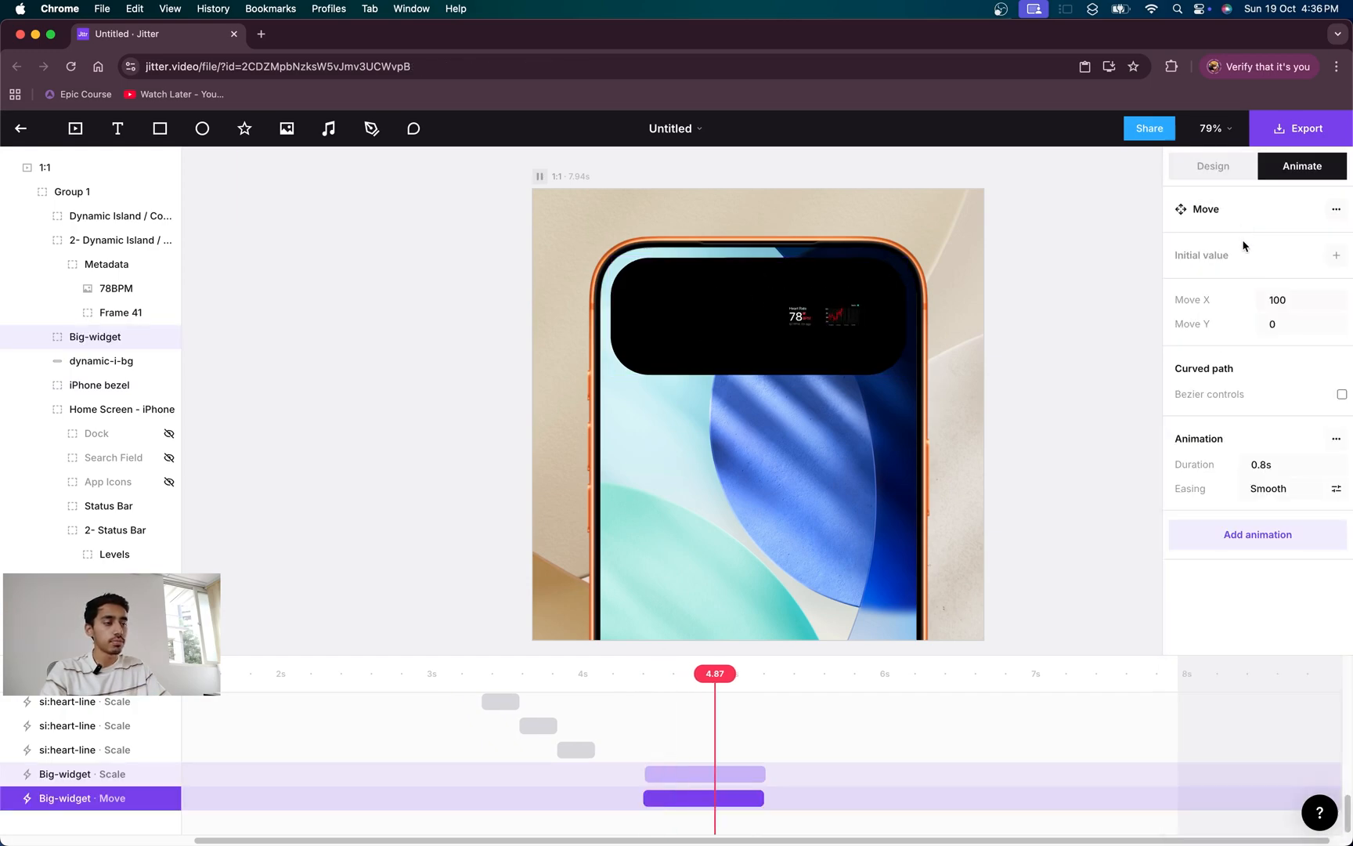
left_click(1276, 302)
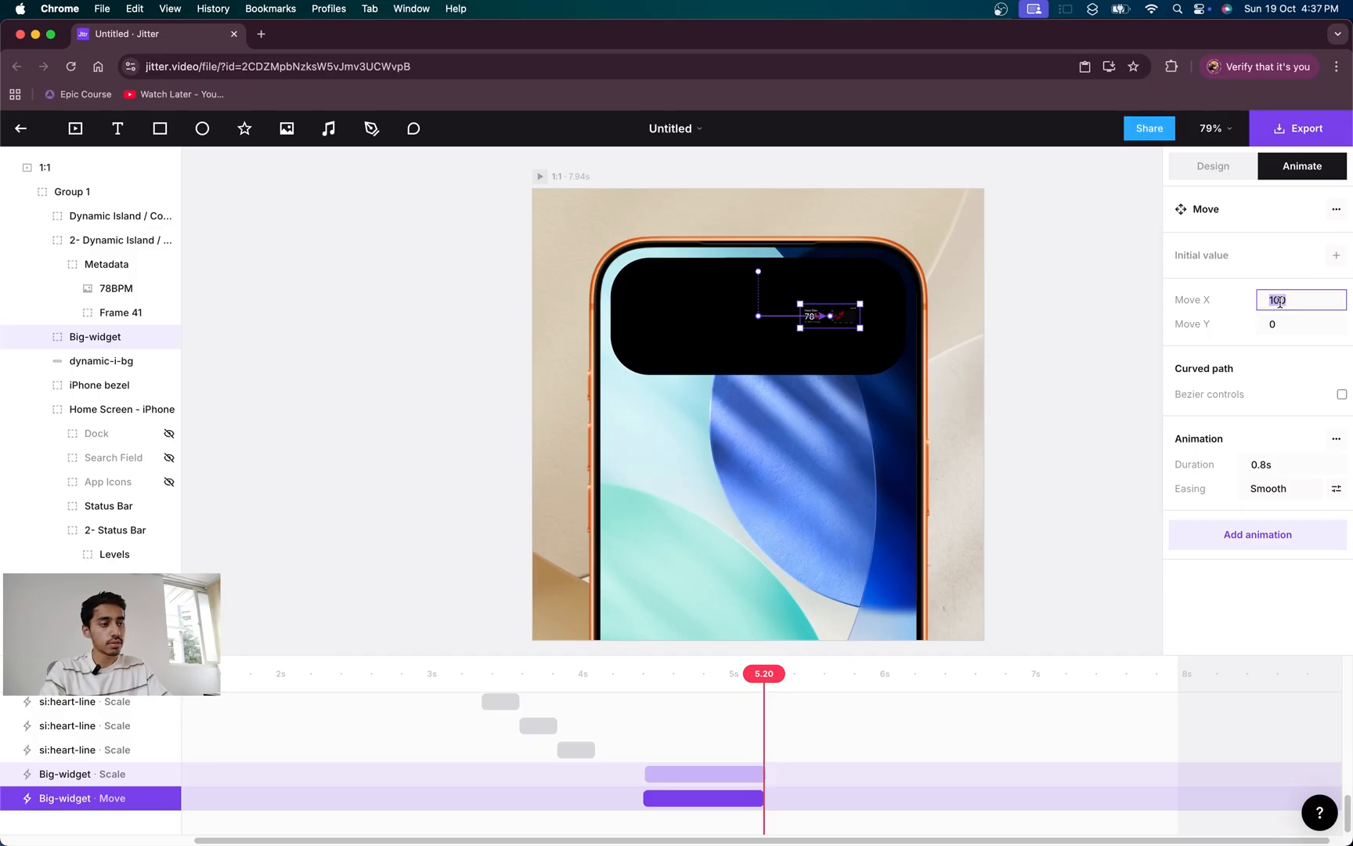
type("0")
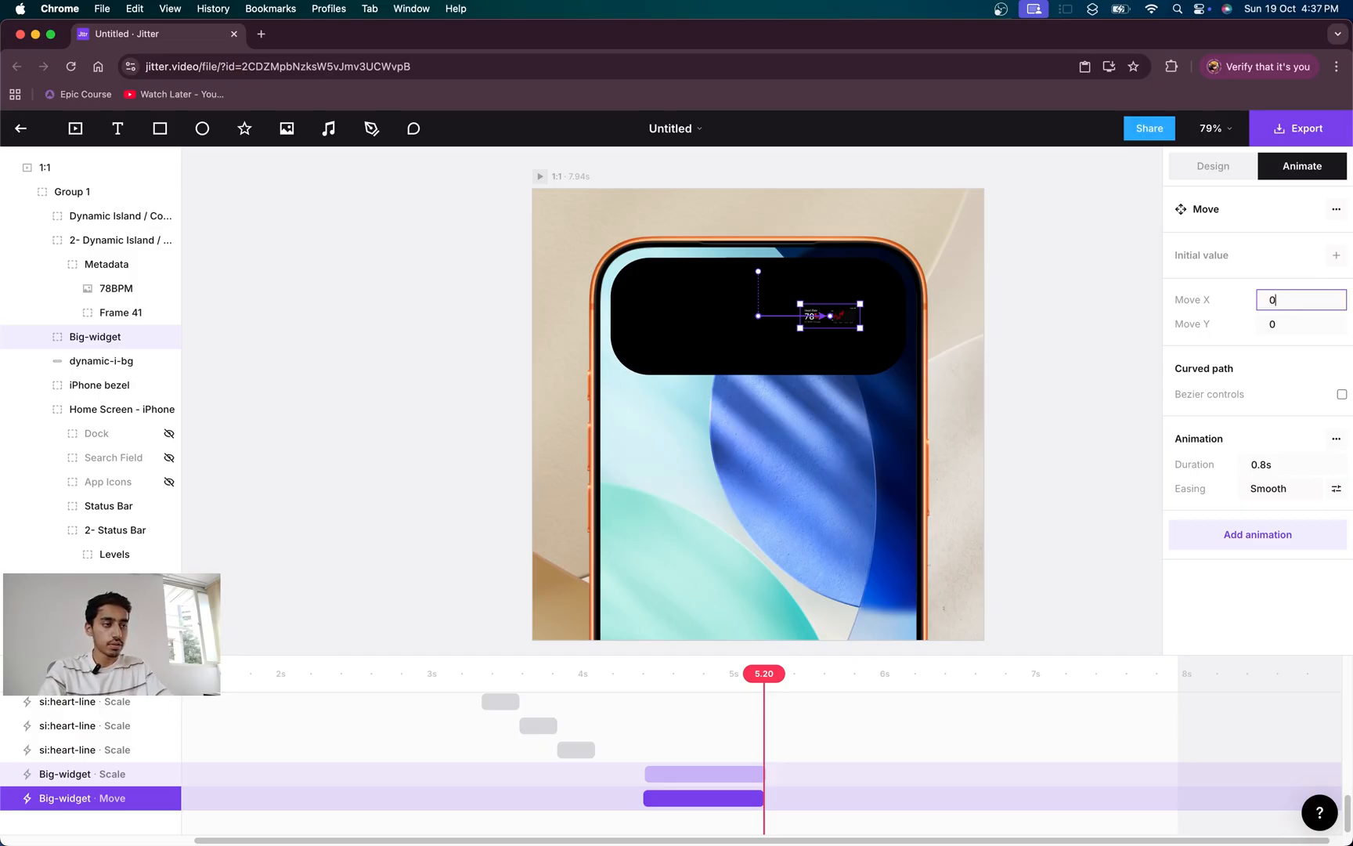
left_click(1307, 320)
type("-40")
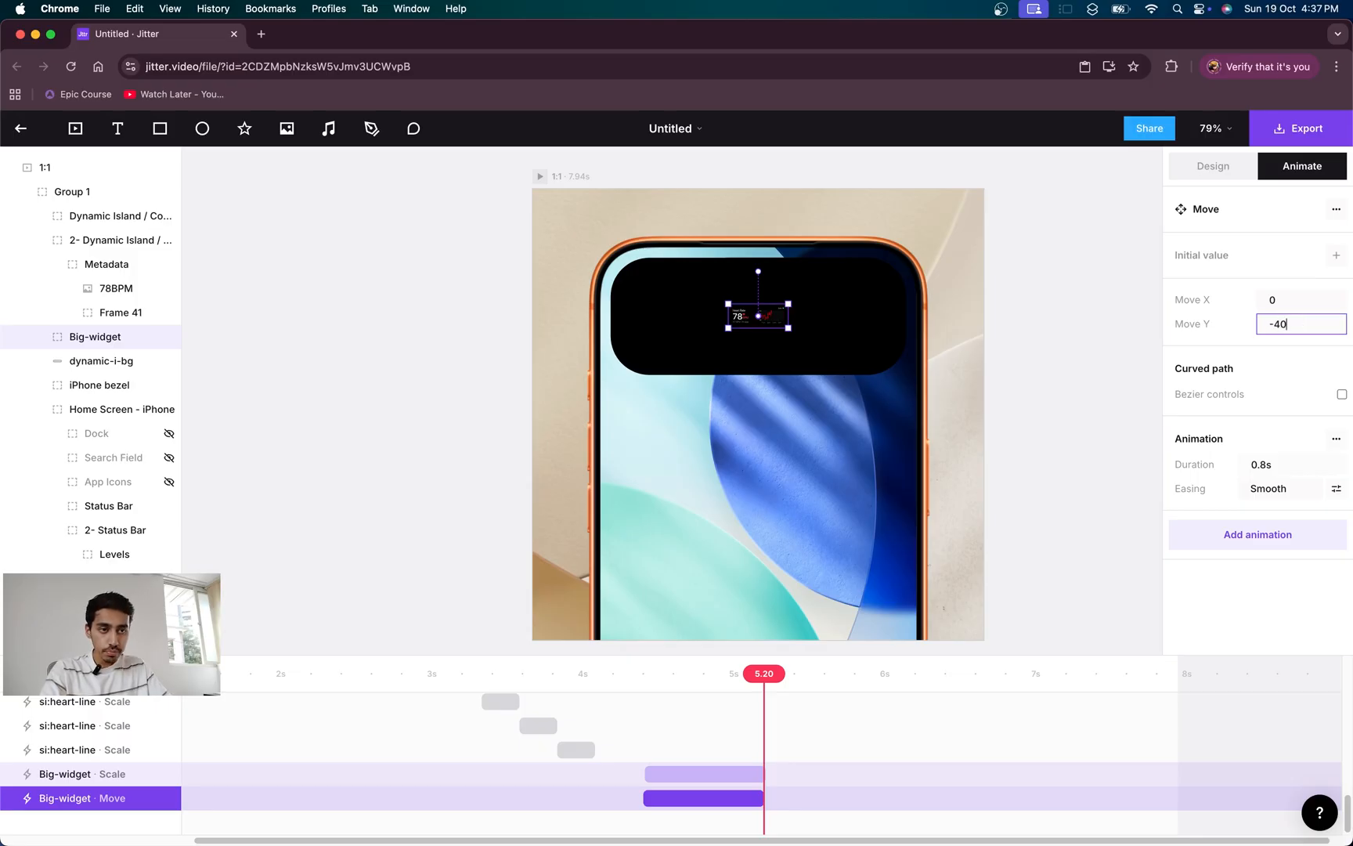
key("Return")
scroll(768, 324, "up", 3)
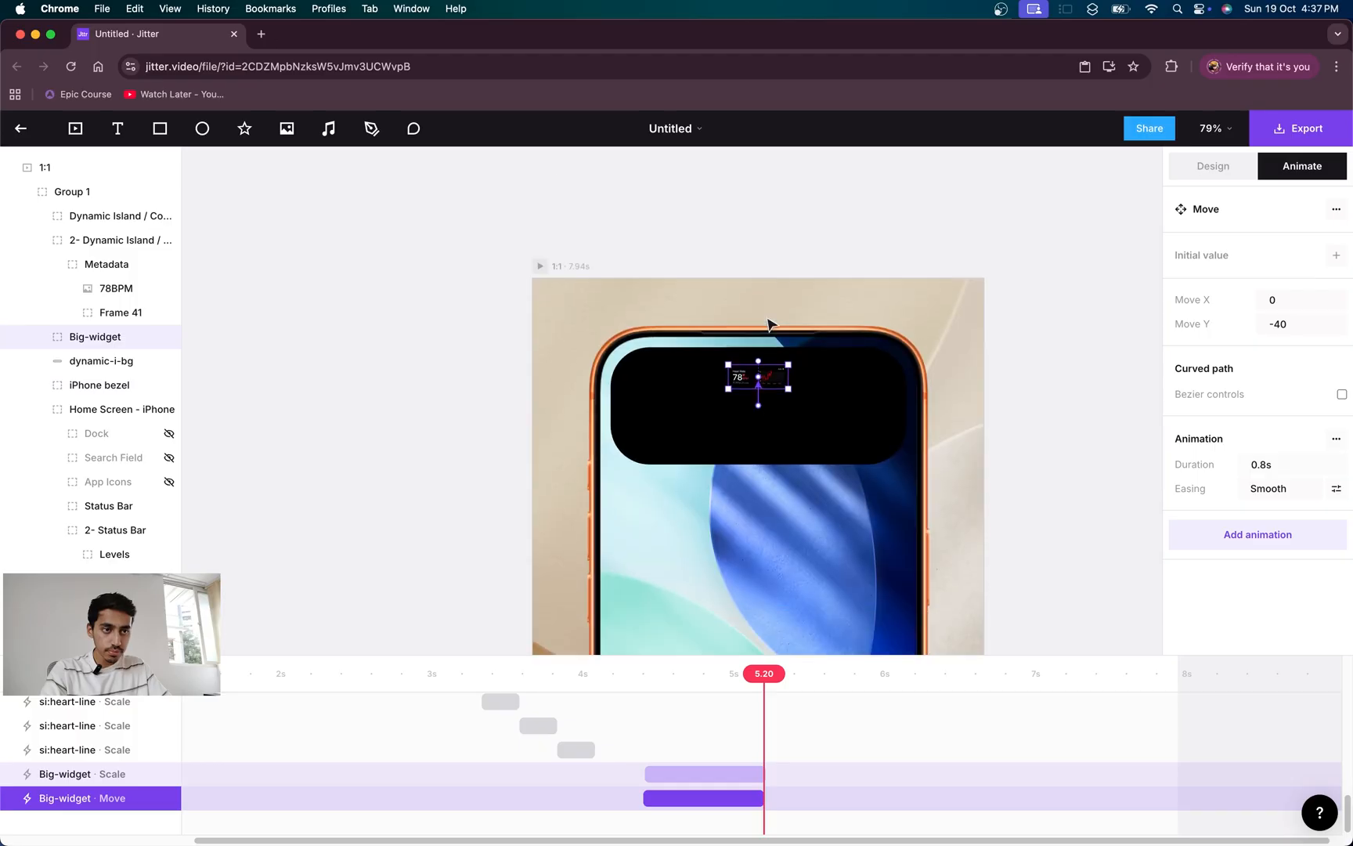
- Raise the end position of Big-widget's Move animation to Move Y -62 and align its timeline bar with the Scale animation
scroll(768, 323, "up", 3)
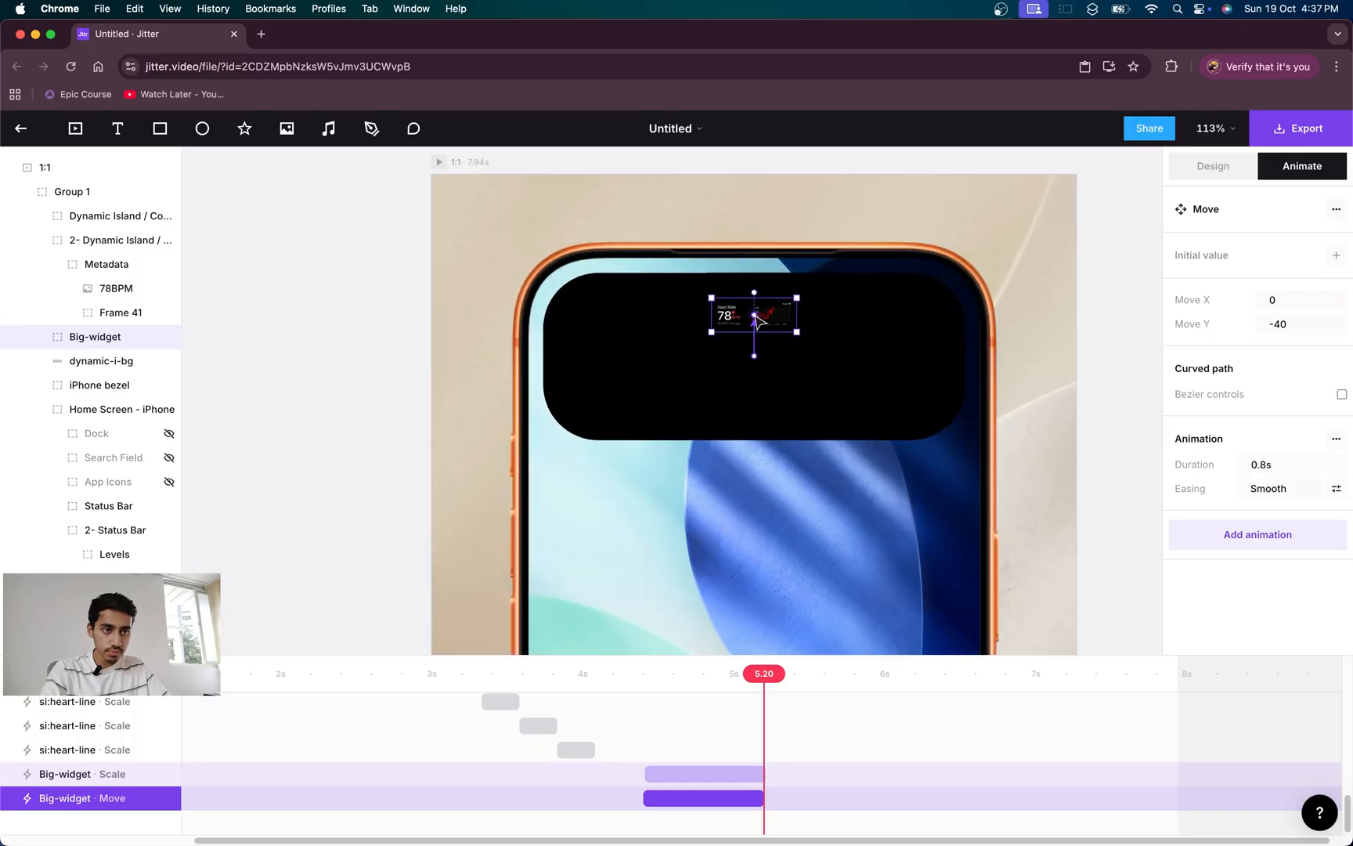
left_click_drag(756, 317, 756, 295)
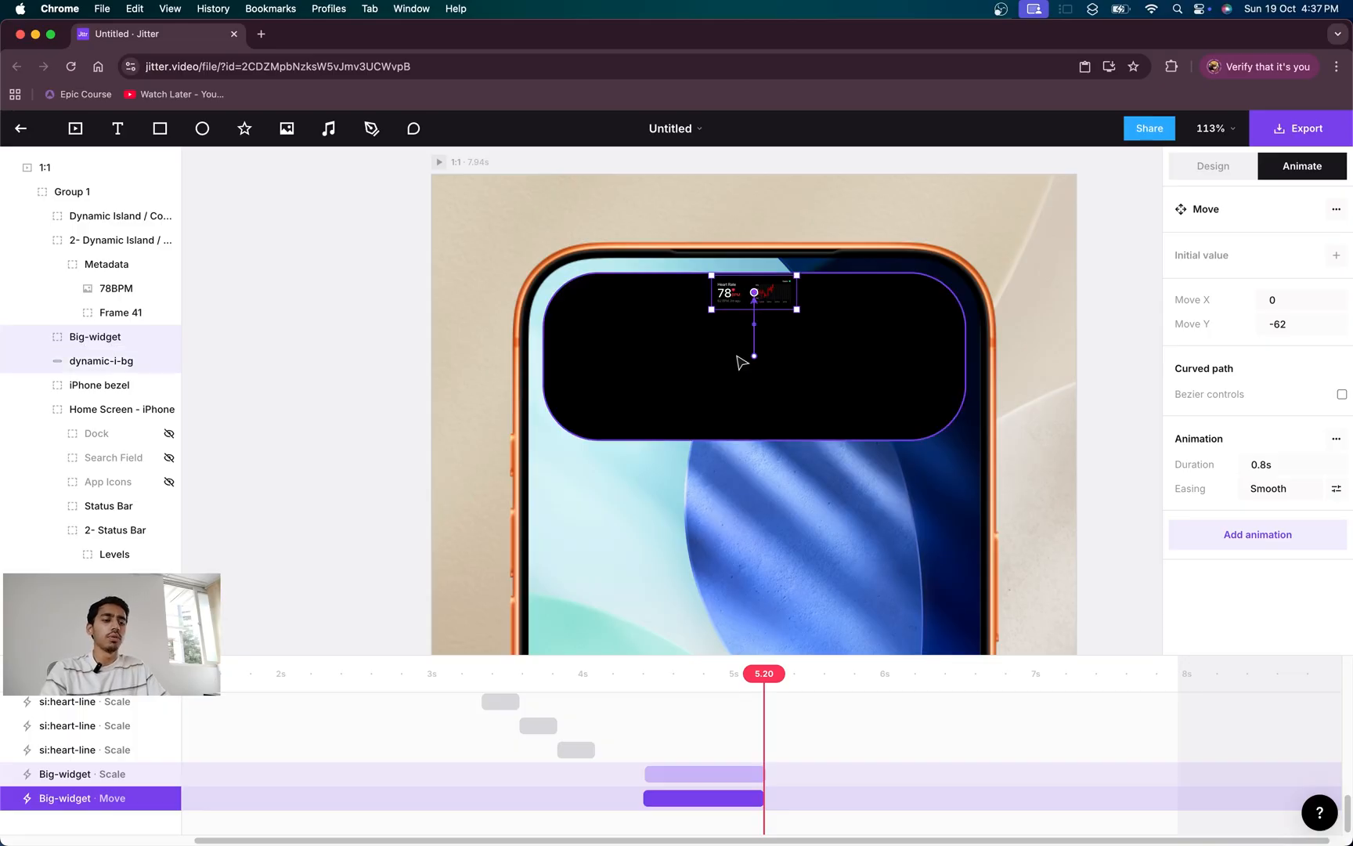
left_click_drag(764, 675, 664, 683)
mouse_move(692, 796)
left_mouse_down()
mouse_move(736, 797)
mouse_move(691, 796)
left_mouse_up()
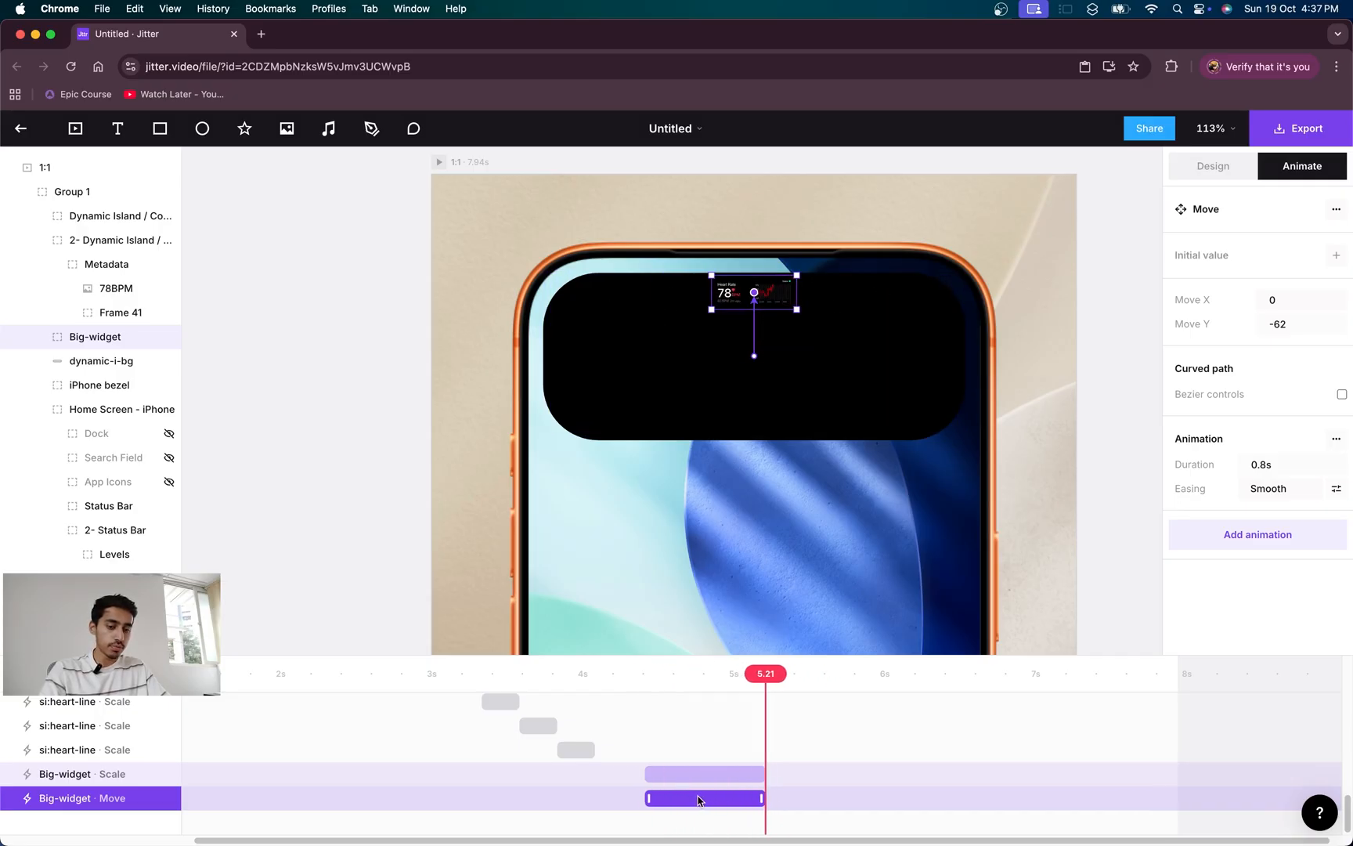
- Shift Big-widget's Scale and Move animations together so that both start at about 4.49 s
left_click_drag(685, 676, 619, 676)
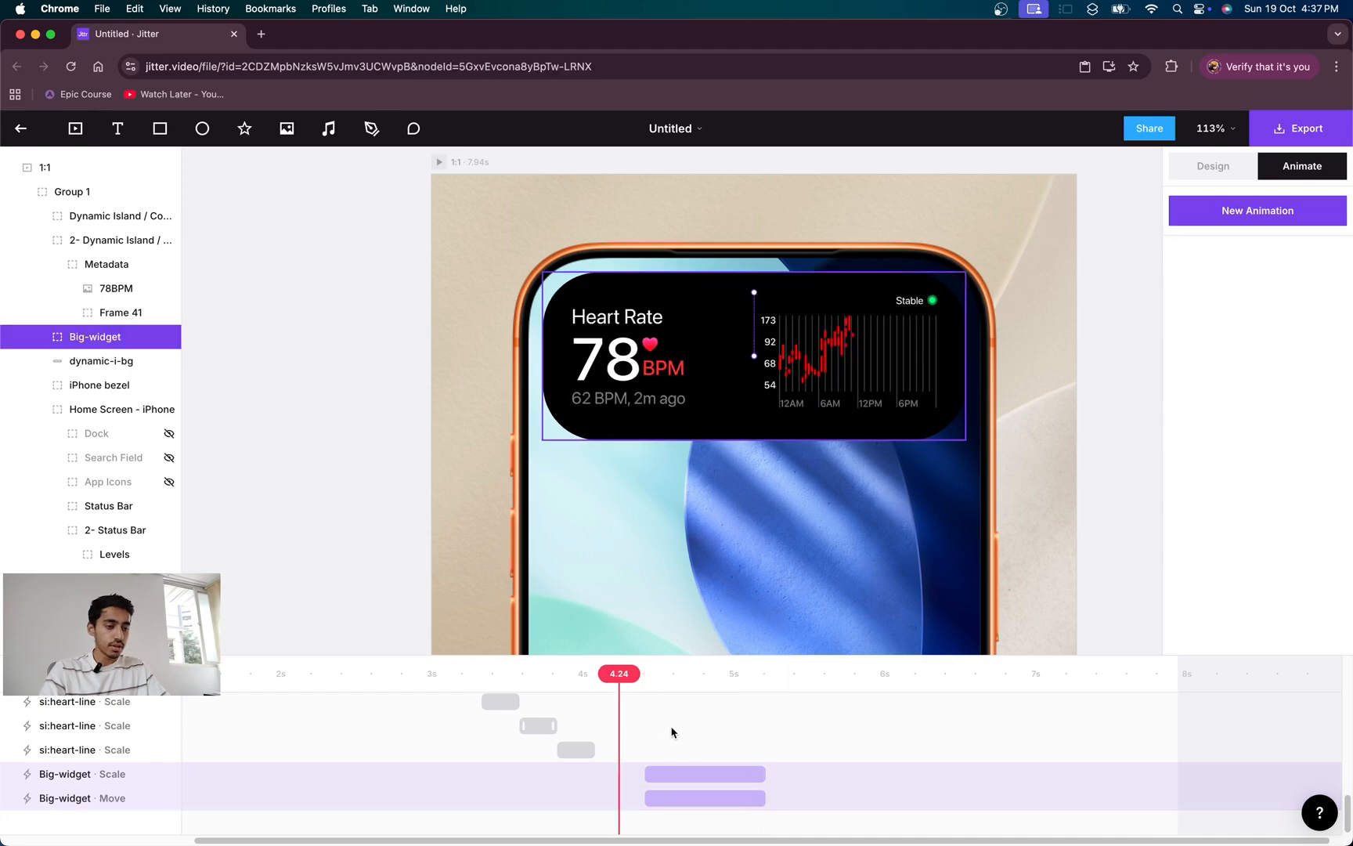
left_click(687, 774)
left_click(693, 795, "shift")
left_click_drag(693, 795, 705, 799)
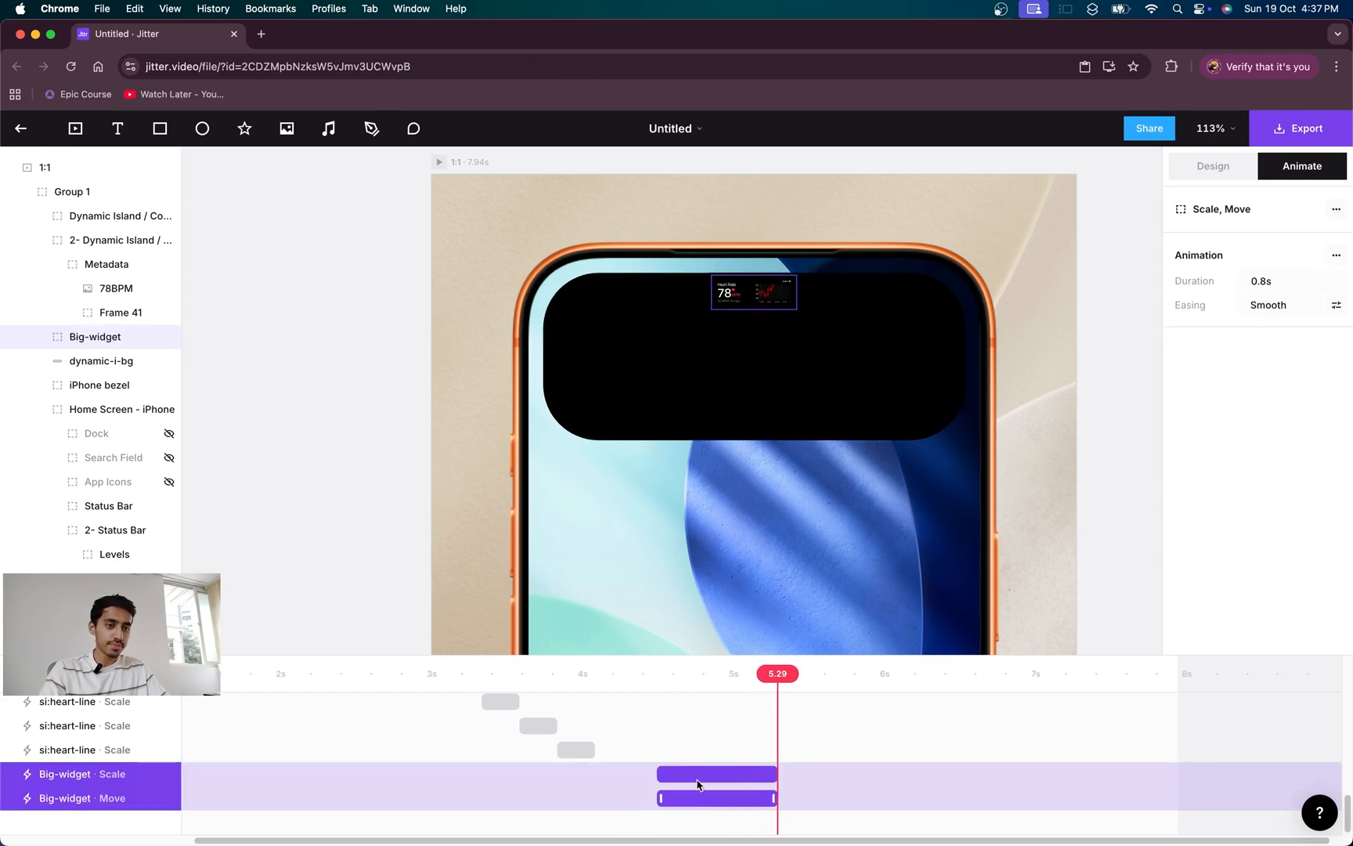
left_click_drag(616, 686, 656, 692)
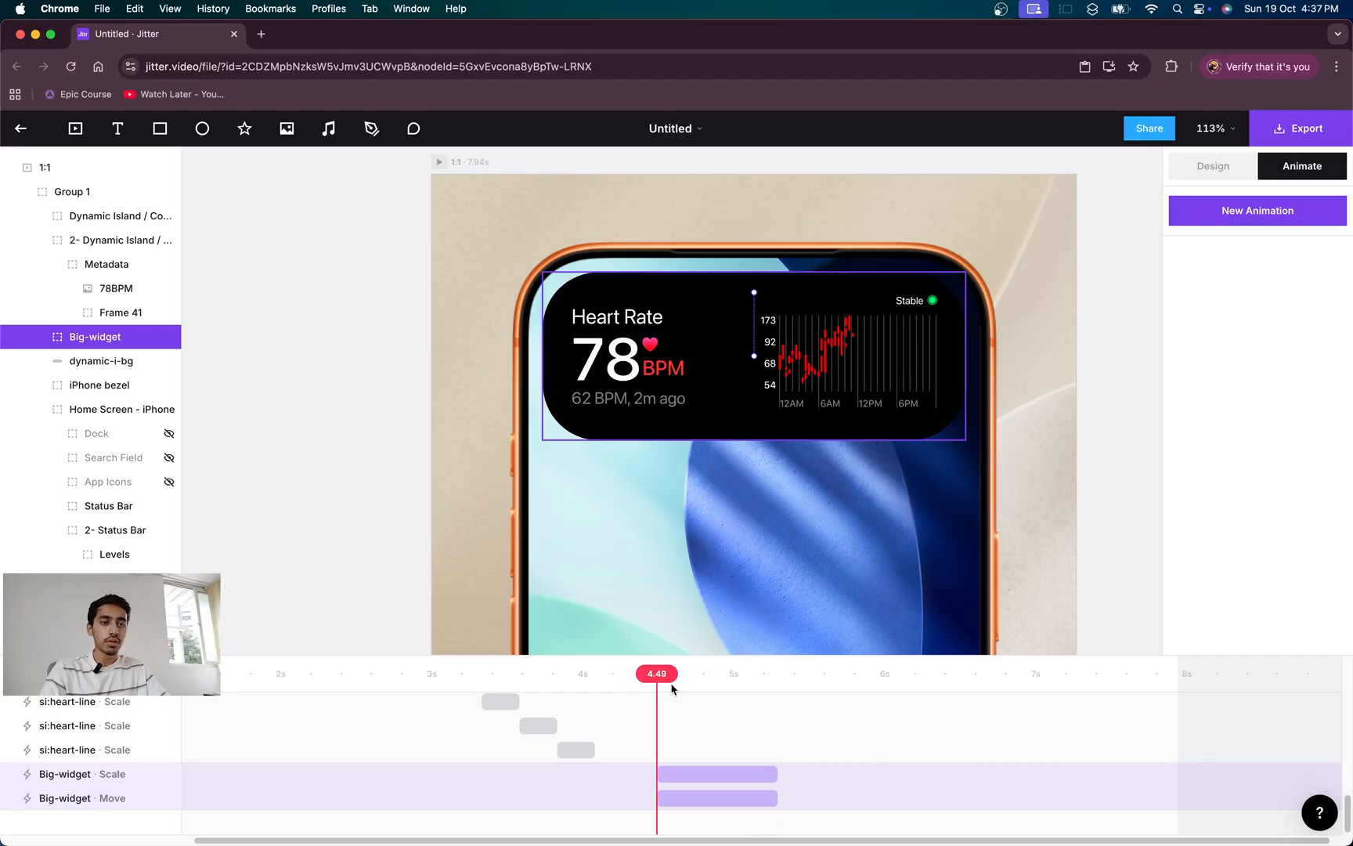
- Add an upward Slide out animation to the Stable-alert layer, starting at about 4.65 s and lasting 0.5 s
mouse_move(659, 675)
left_mouse_down()
mouse_move(781, 676)
mouse_move(674, 677)
left_mouse_up()
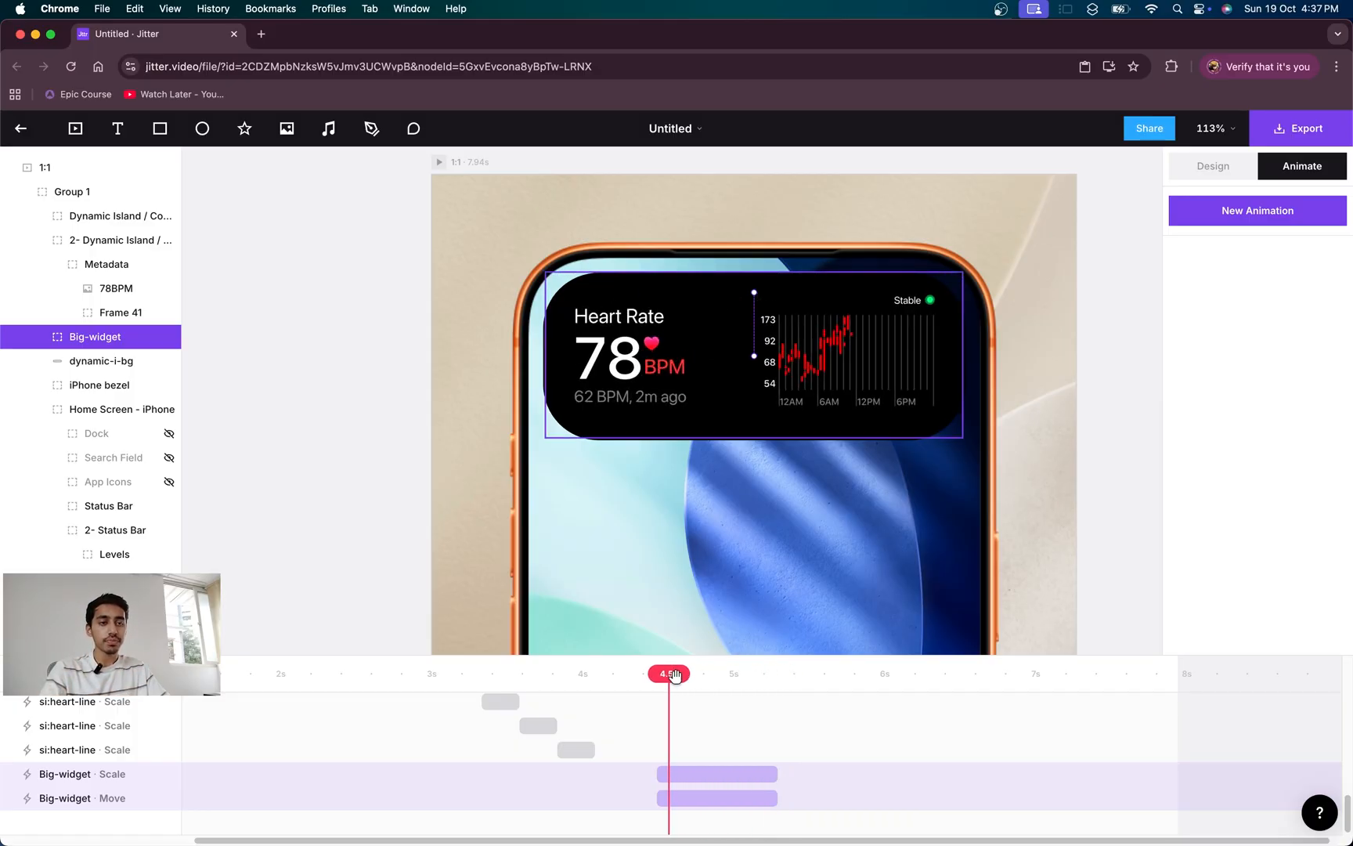
mouse_move(673, 675)
left_mouse_down()
mouse_move(662, 677)
mouse_move(680, 678)
left_mouse_up()
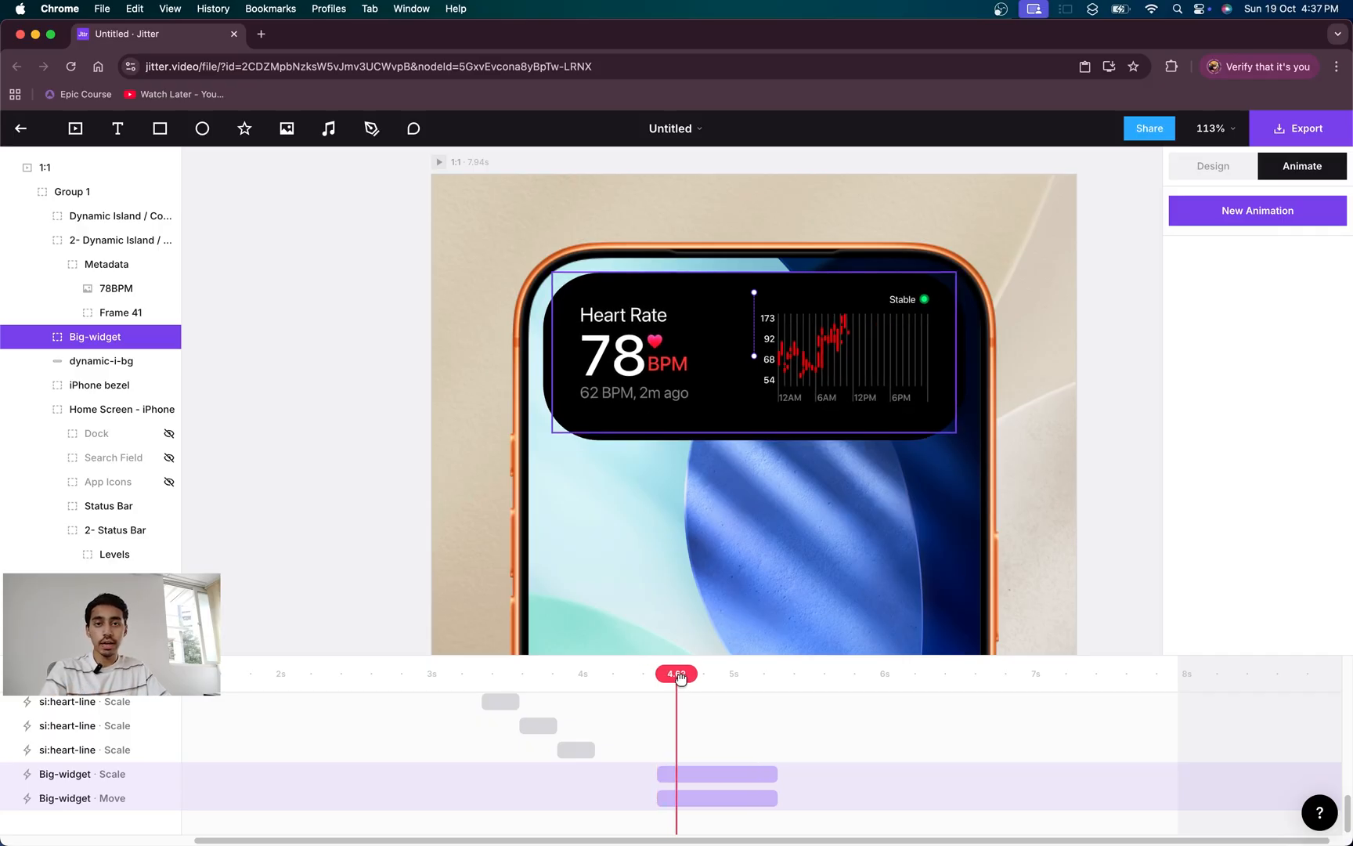
left_click(44, 336)
left_click(87, 361)
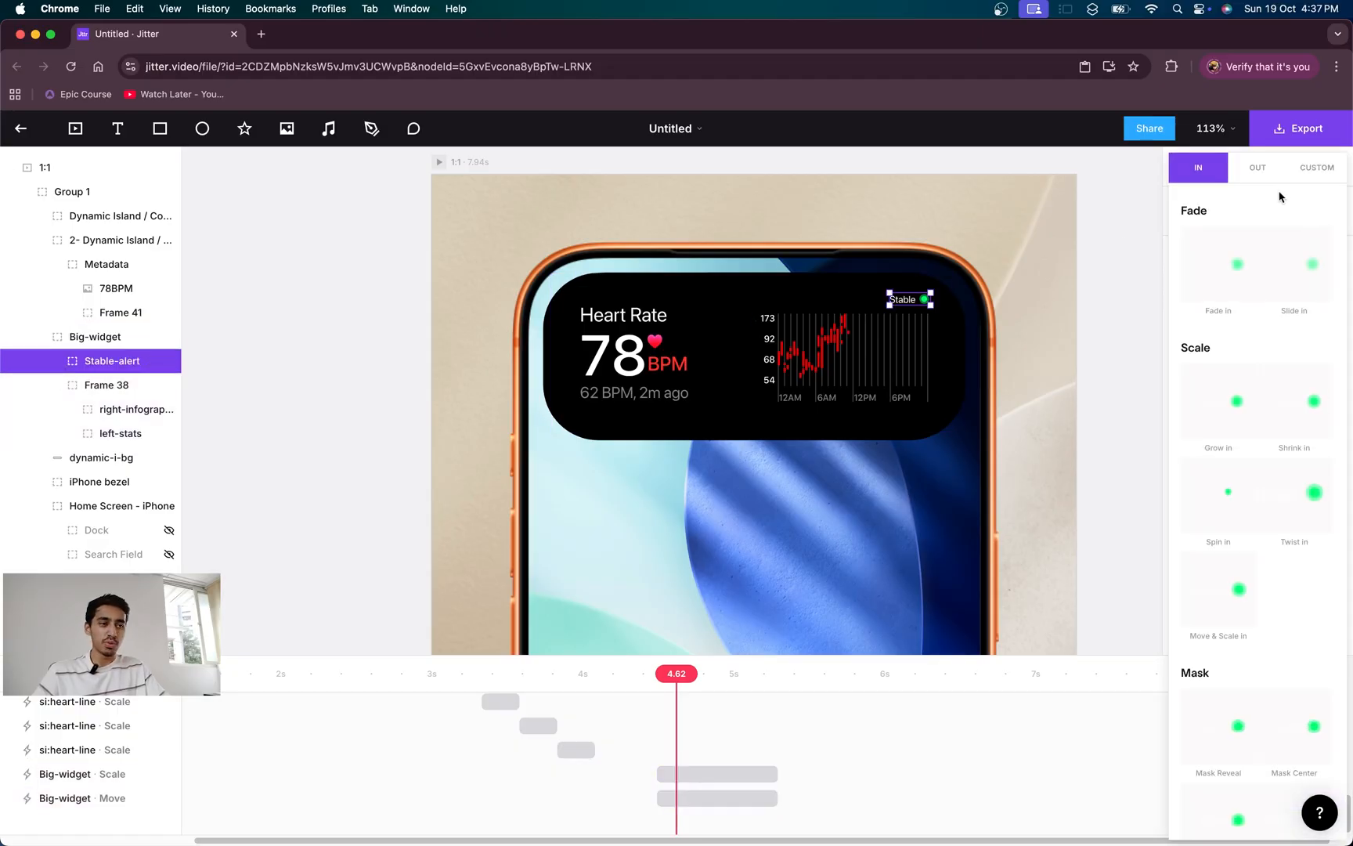
left_click(1267, 174)
left_click(1310, 260)
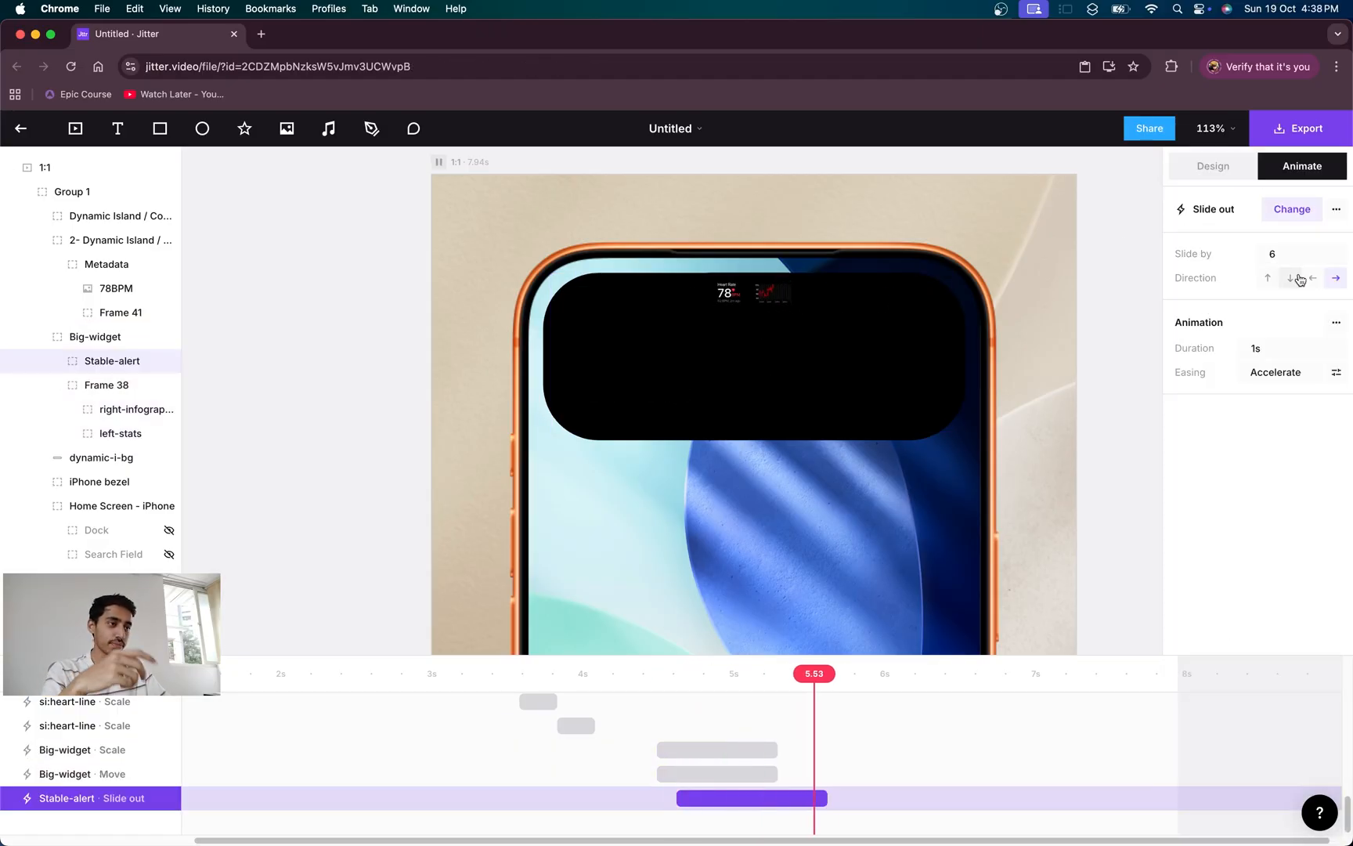
left_click(1269, 278)
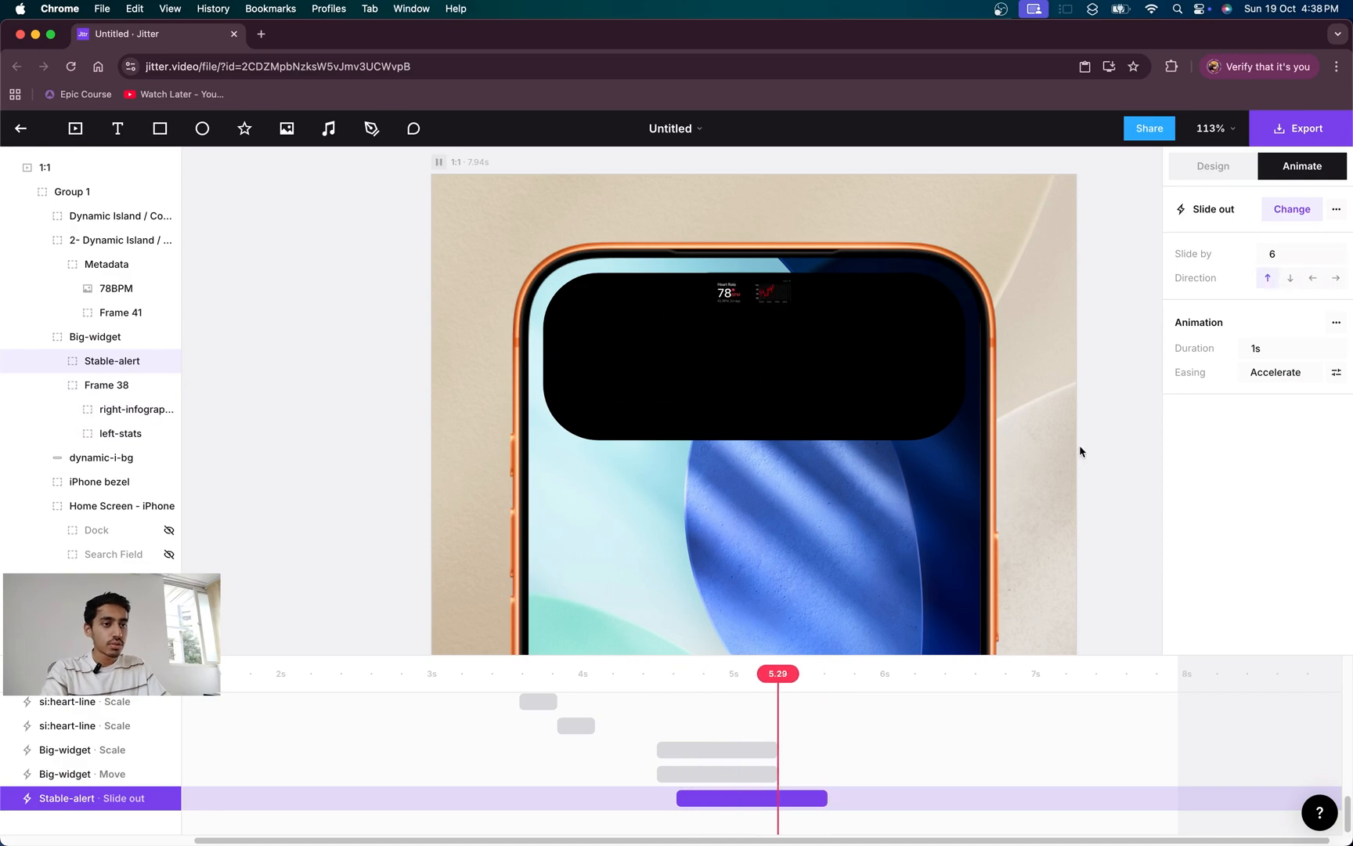
left_click_drag(820, 798, 747, 798)
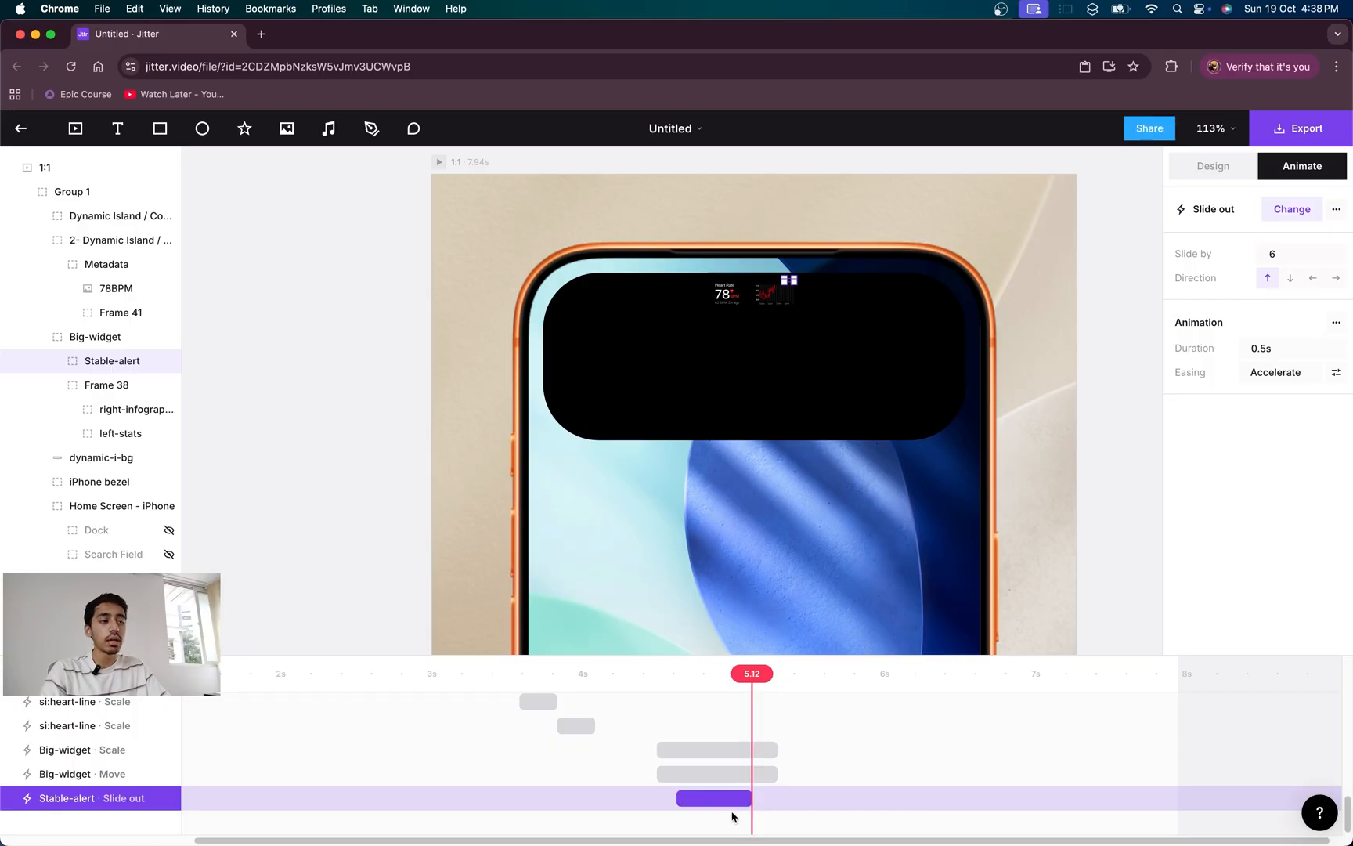
left_click_drag(729, 802, 733, 802)
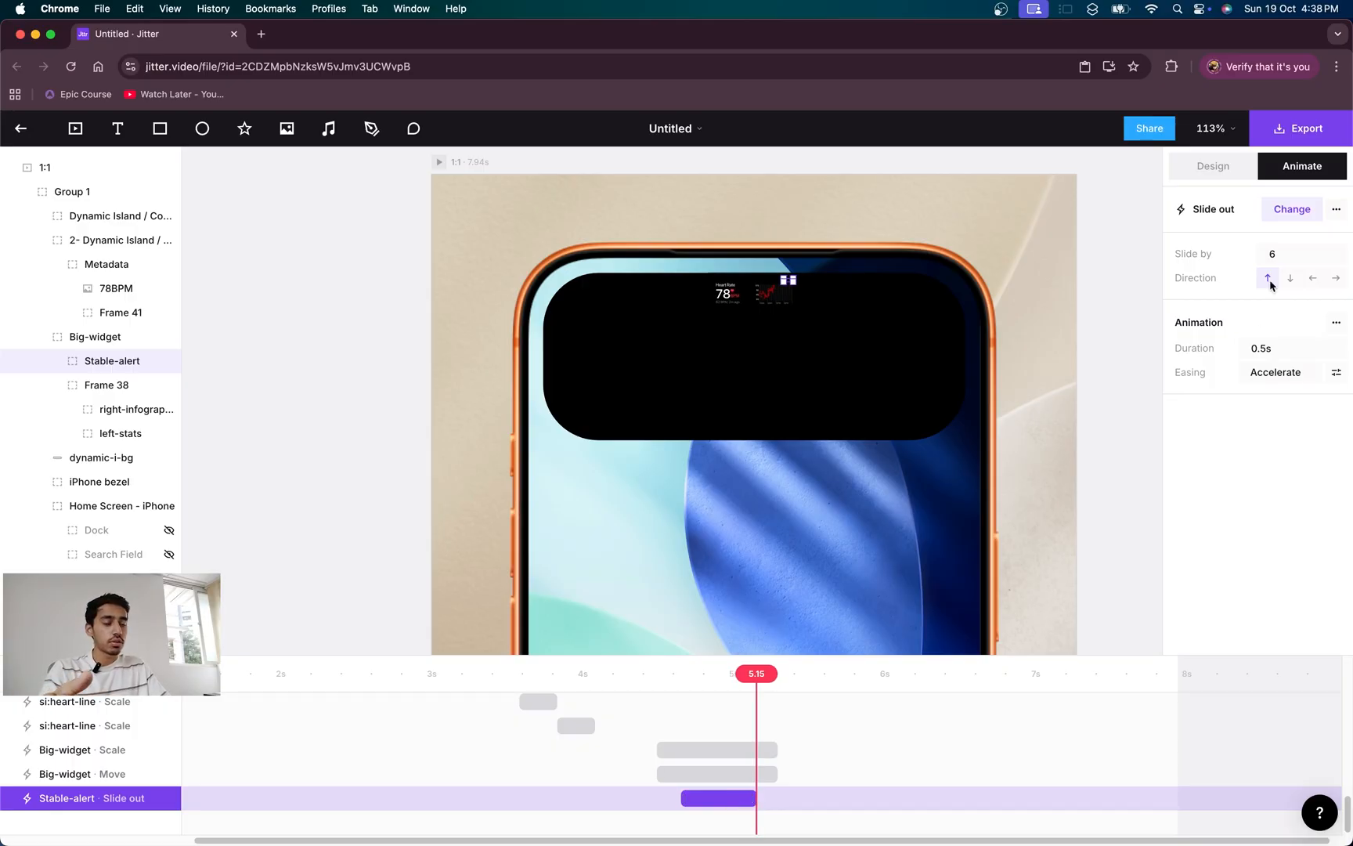
- Replace Stable-alert's animation with an upward Blur & Slide out, sliding by 2 over 0.45 s
left_click(1291, 209)
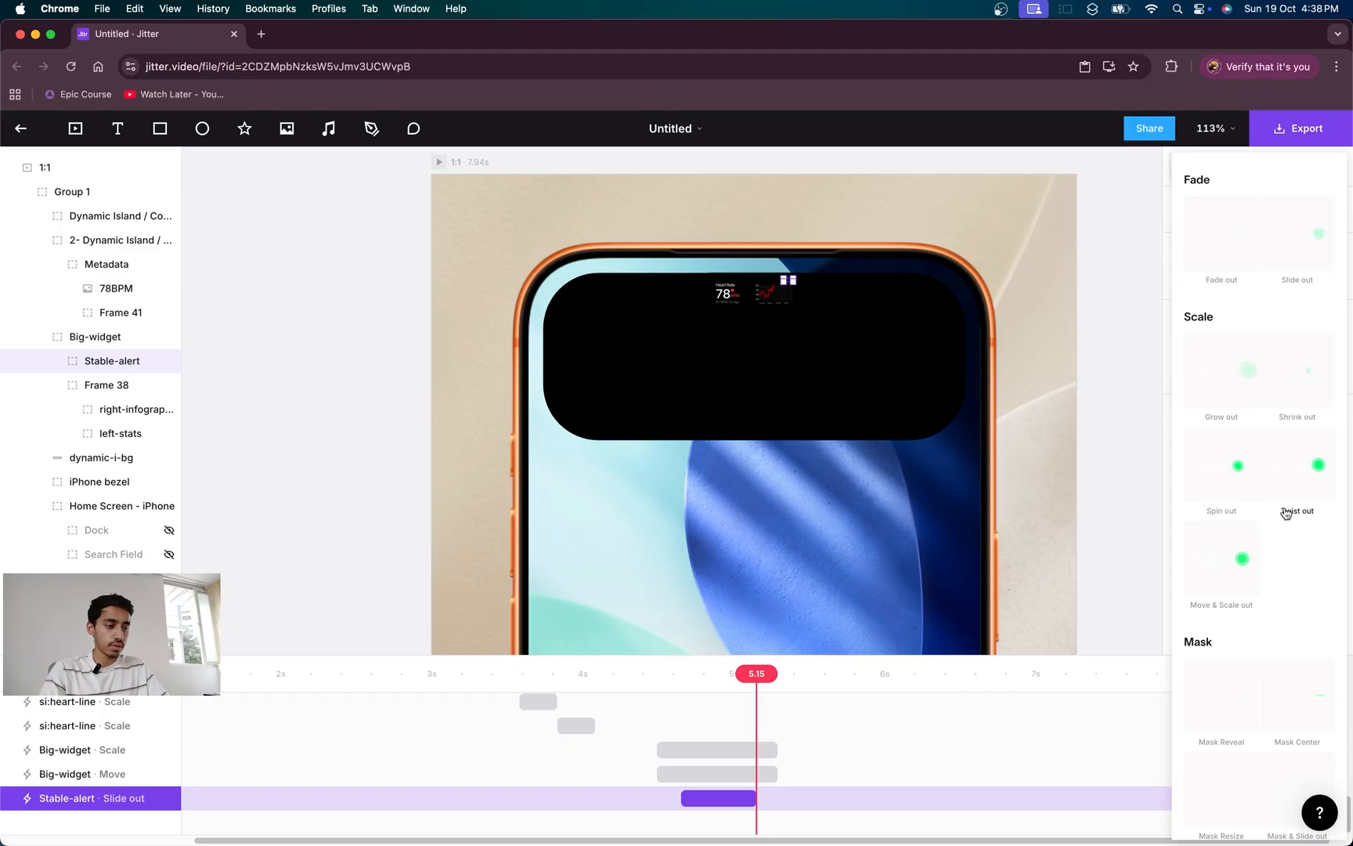
scroll(1284, 509, "down", 5)
left_click(1288, 678)
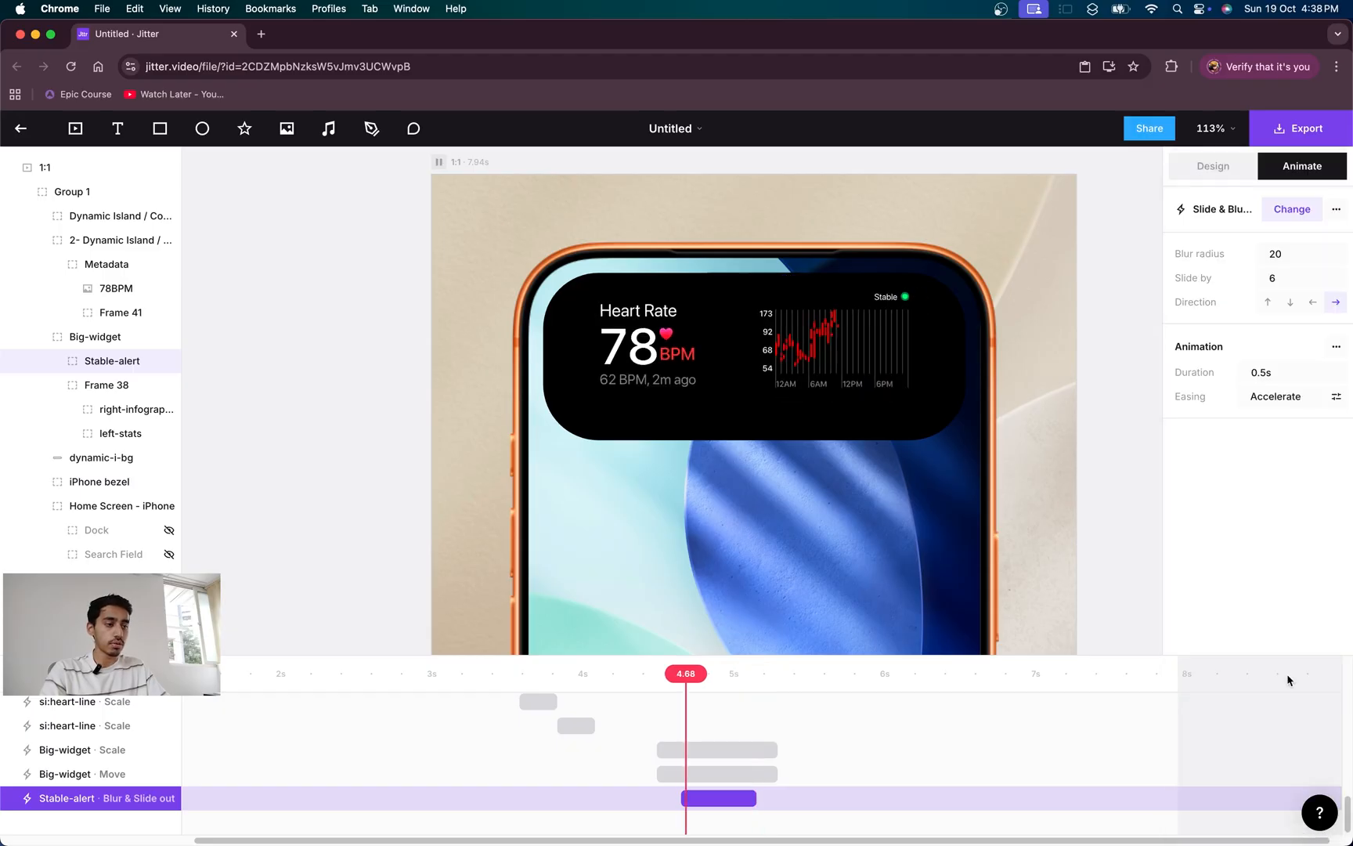
left_click(1267, 301)
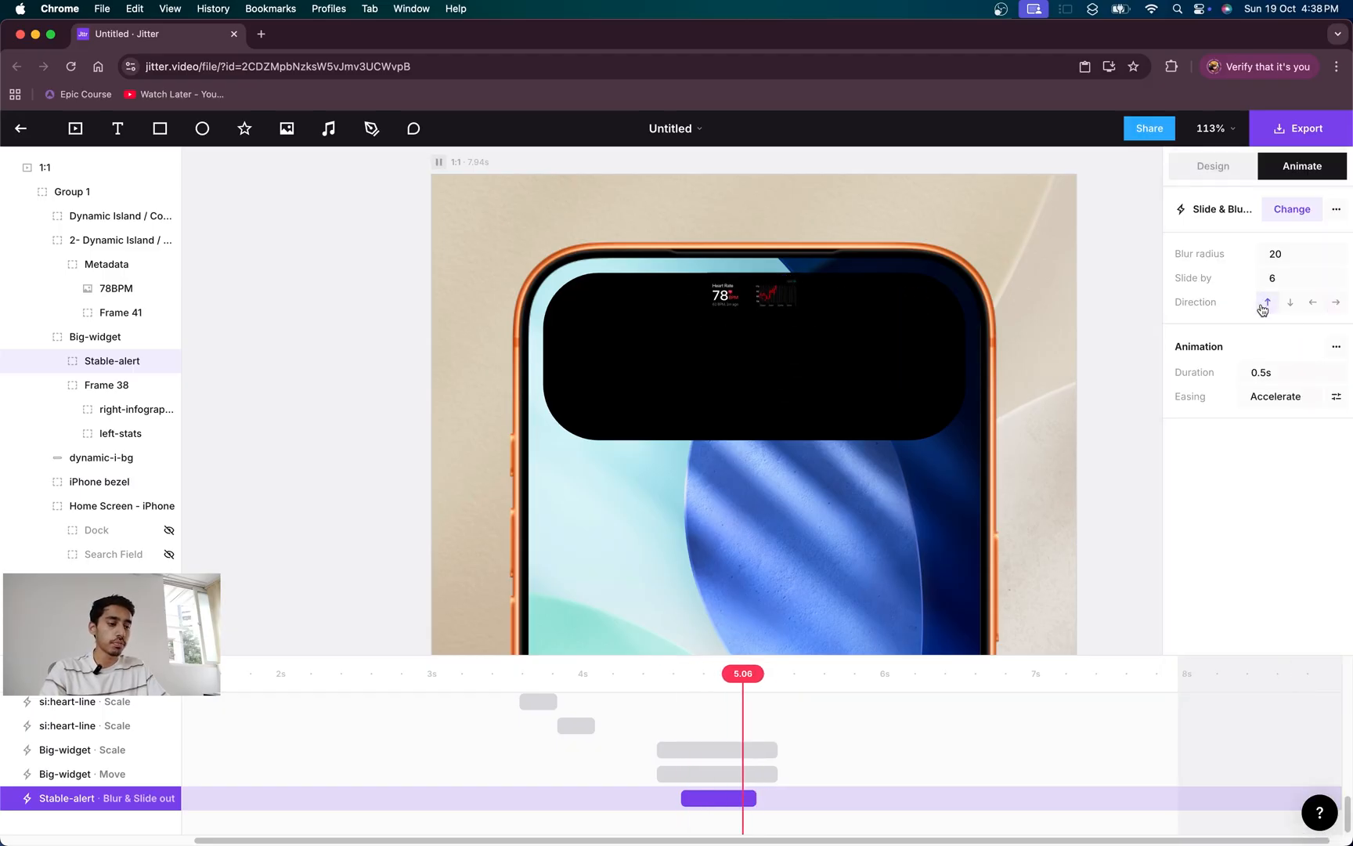
left_click_drag(755, 795, 749, 795)
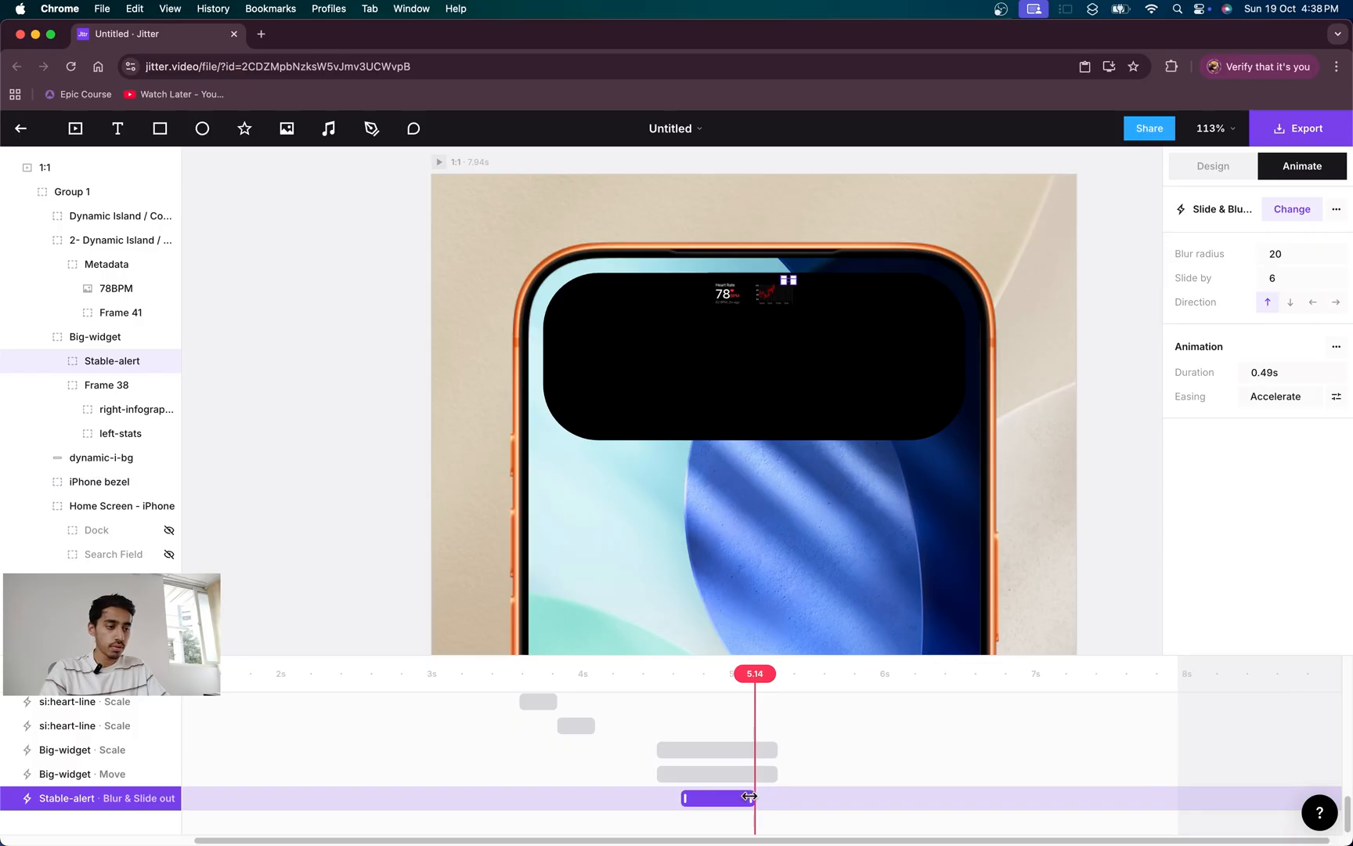
left_click_drag(741, 678, 658, 698)
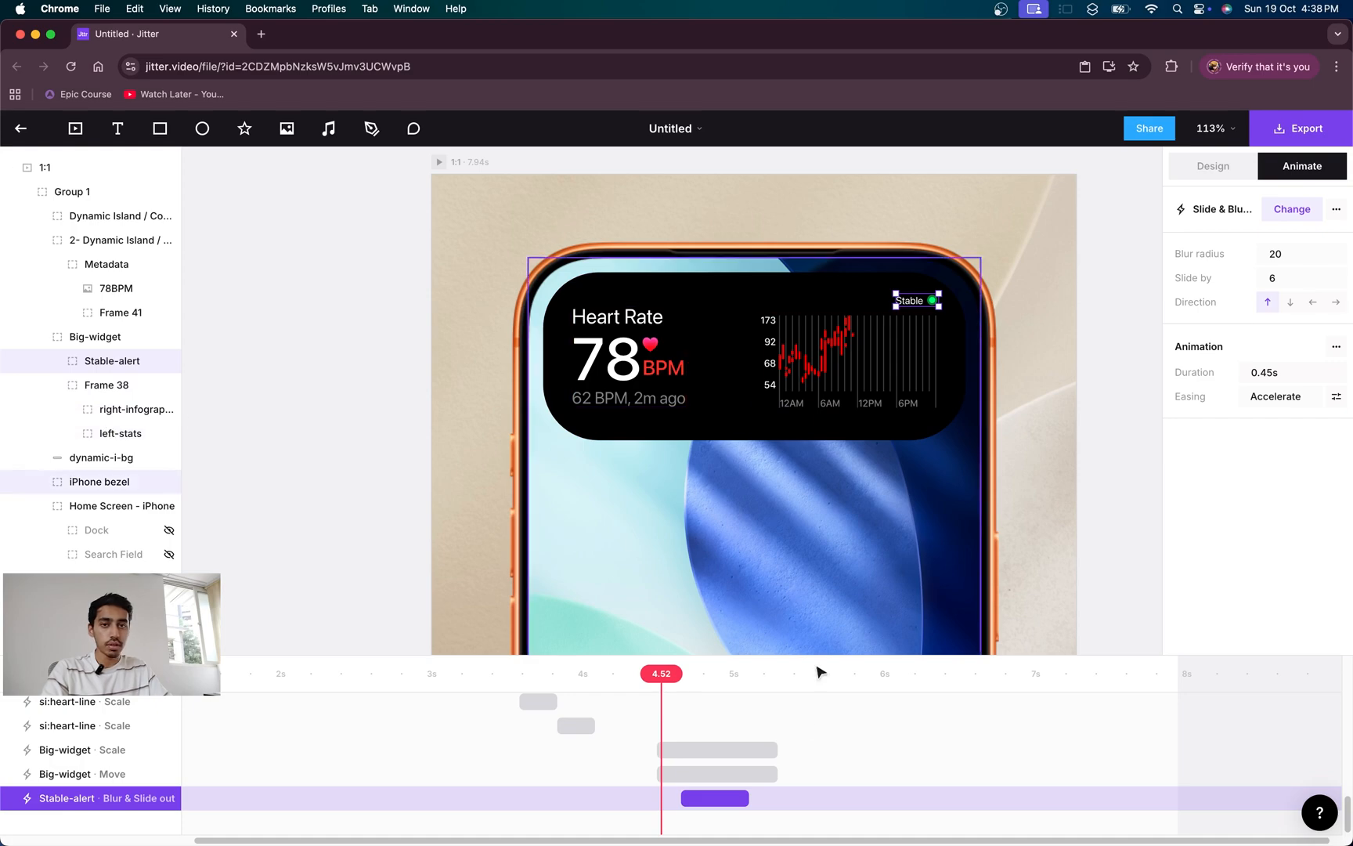
left_click(1280, 279)
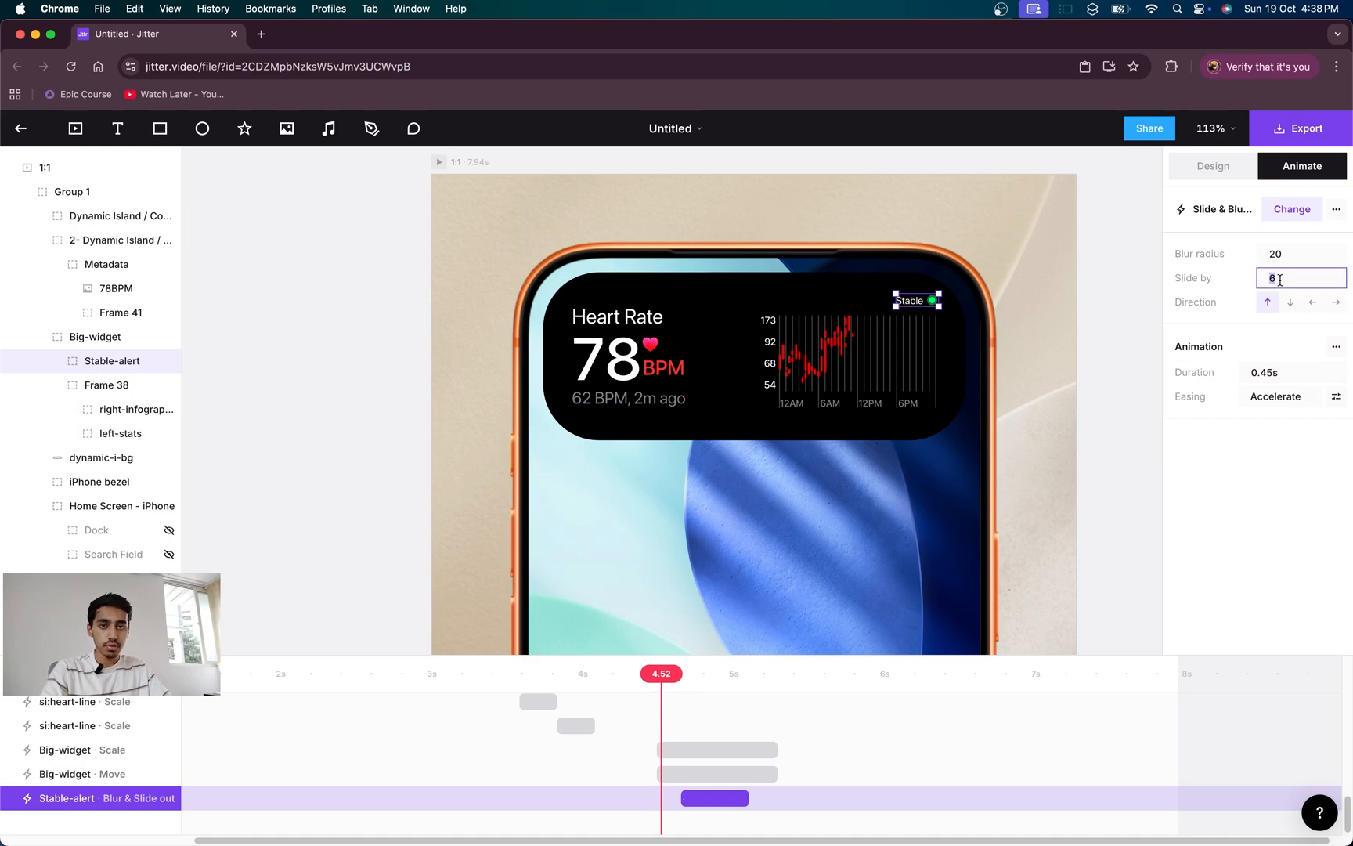
key("Return")
- Add a Blur & Slide out animation to the right infographic layer at 4.66 s with a duration of 0.44 s
left_click_drag(744, 674, 682, 680)
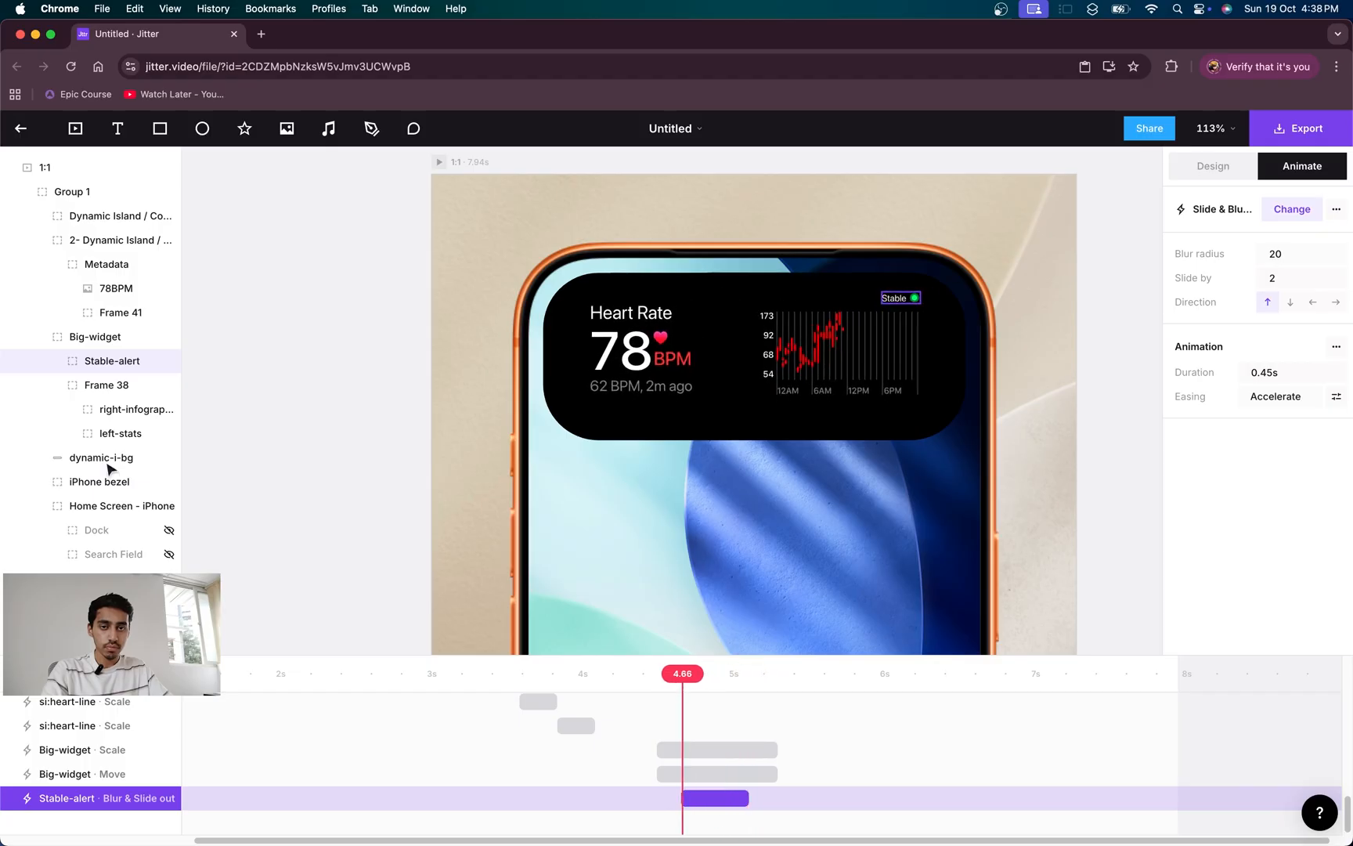
left_click(119, 435)
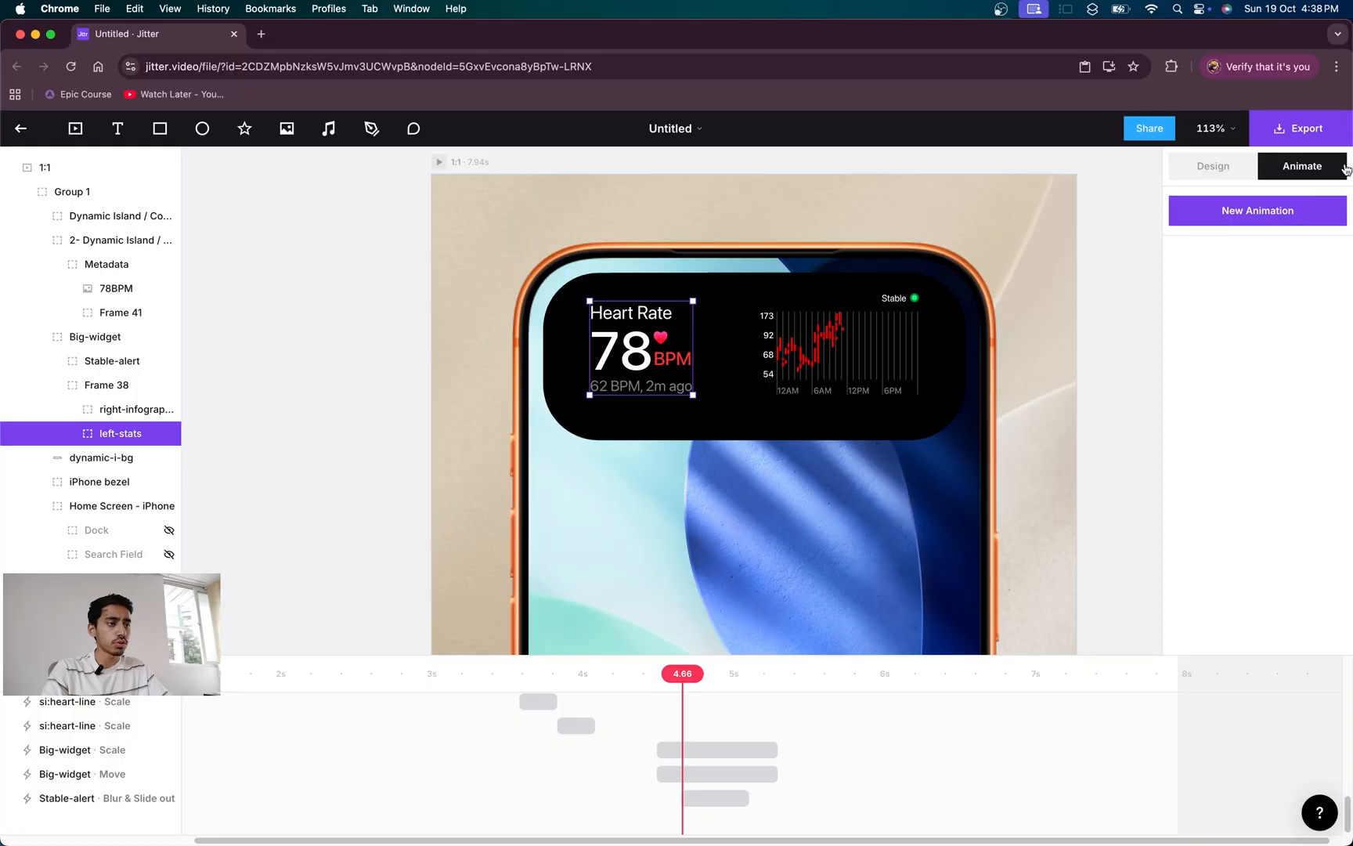
left_click(133, 409)
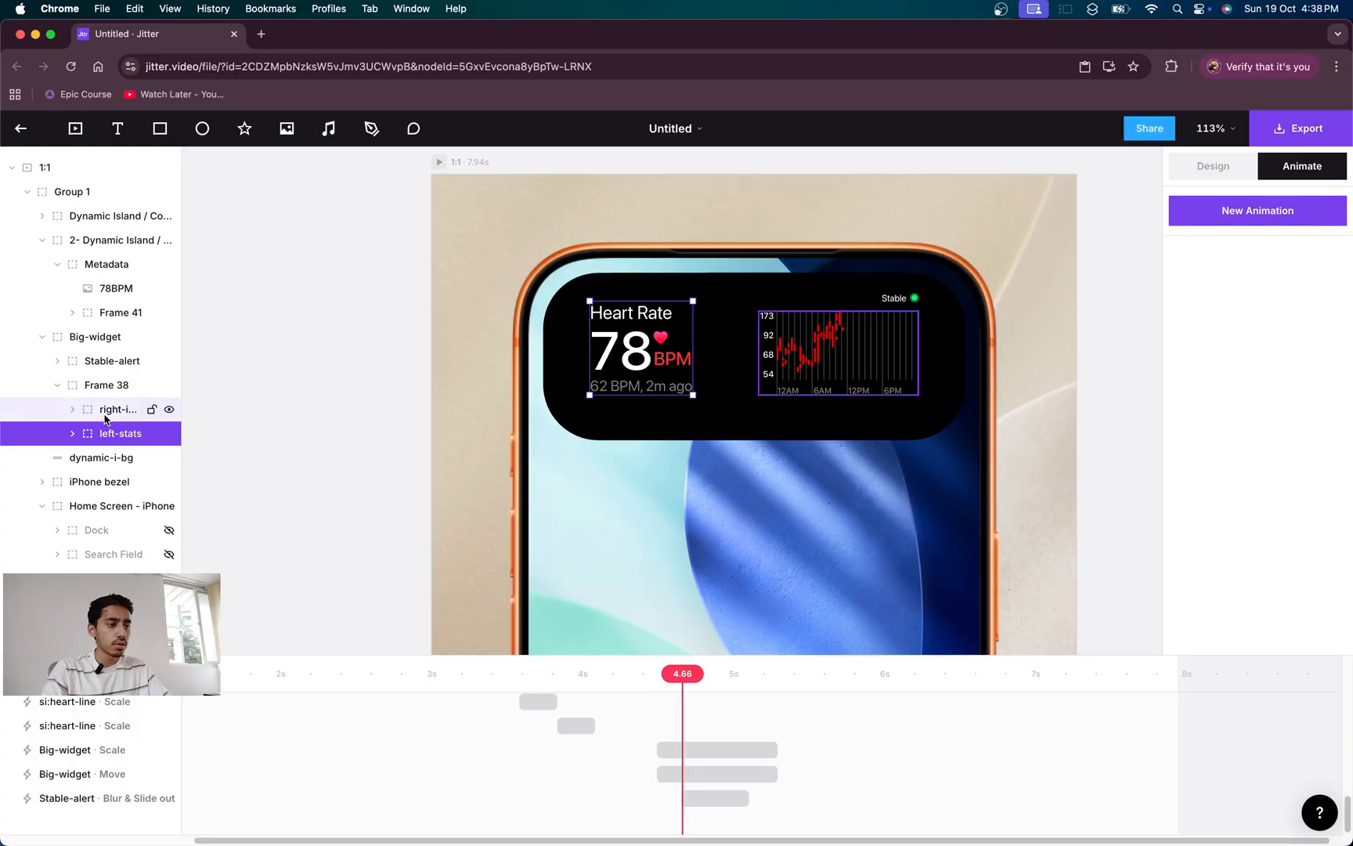
left_click(1234, 205)
left_click(1257, 166)
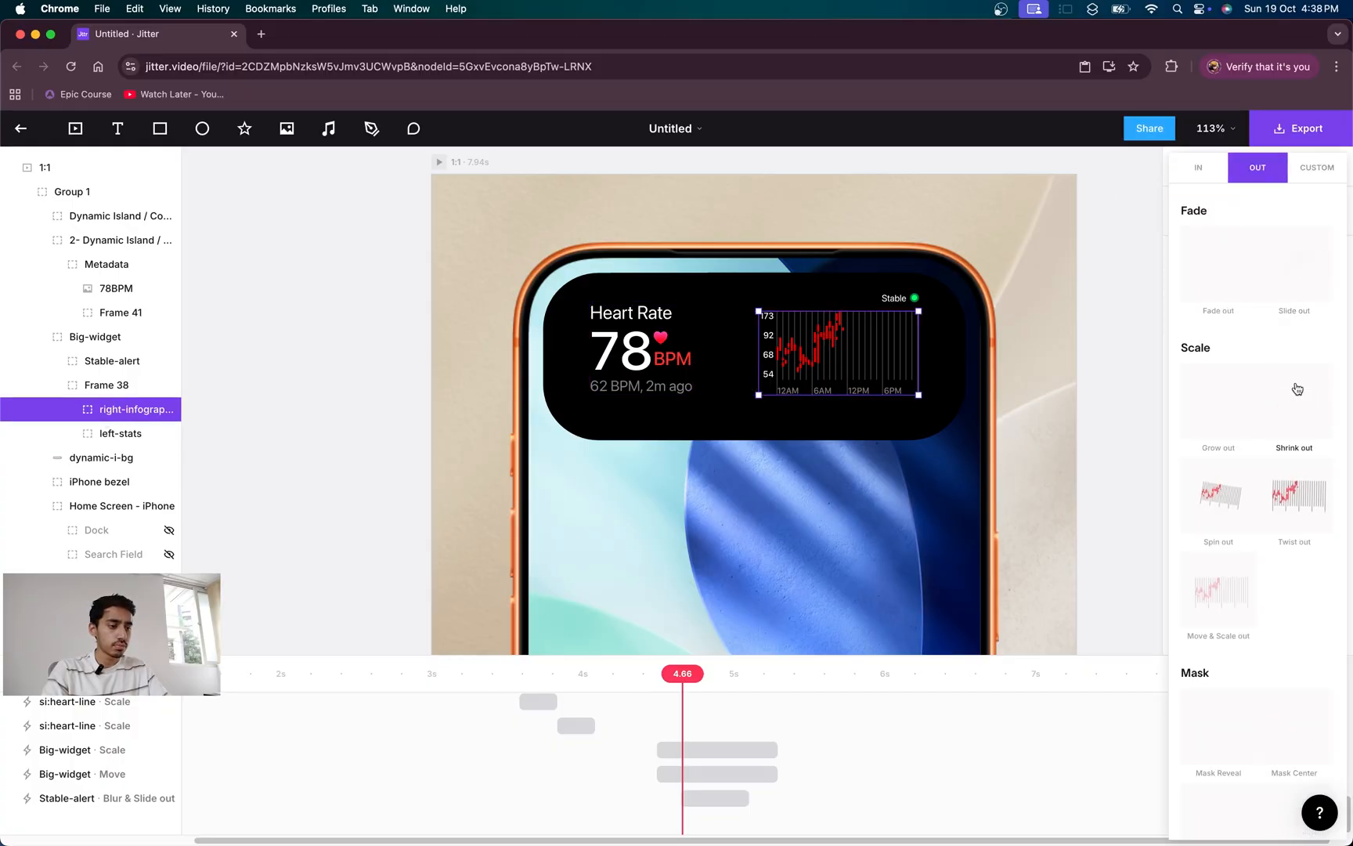
scroll(1299, 595, "down", 5)
left_click(1300, 686)
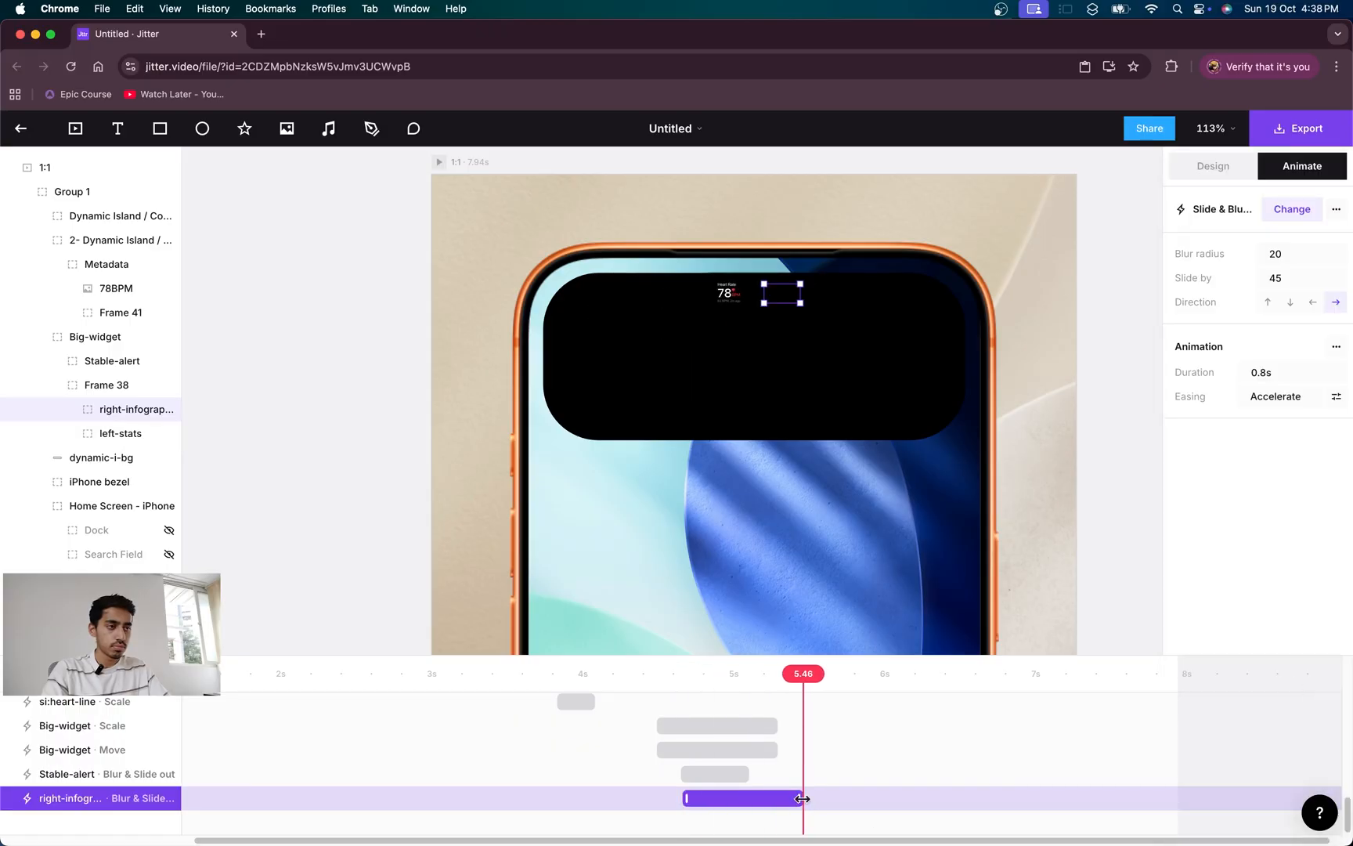
left_click_drag(799, 798, 748, 798)
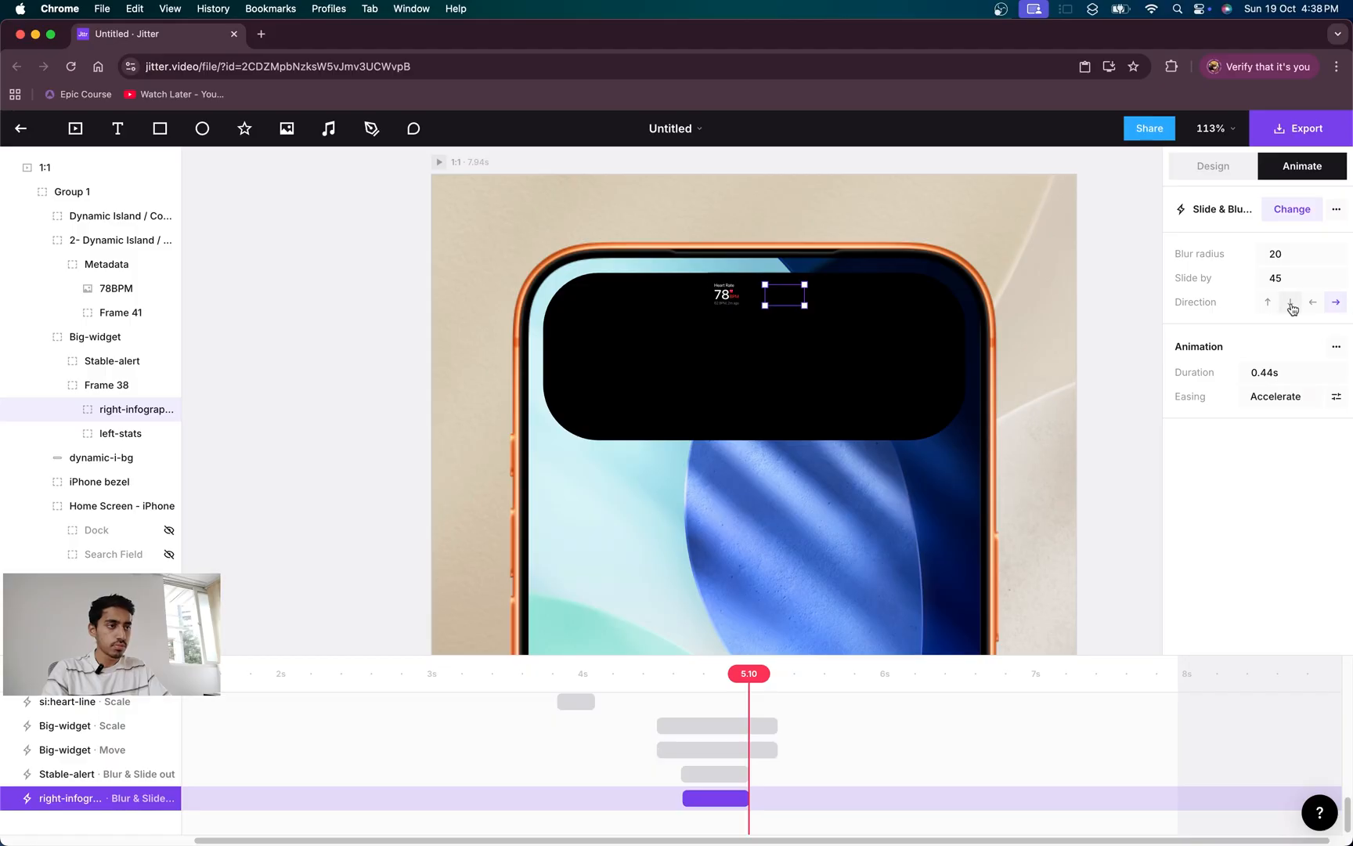
- Set the right infographic's Blur & Slide out animation to slide upward by 5
left_click(1268, 303)
left_click(1282, 279)
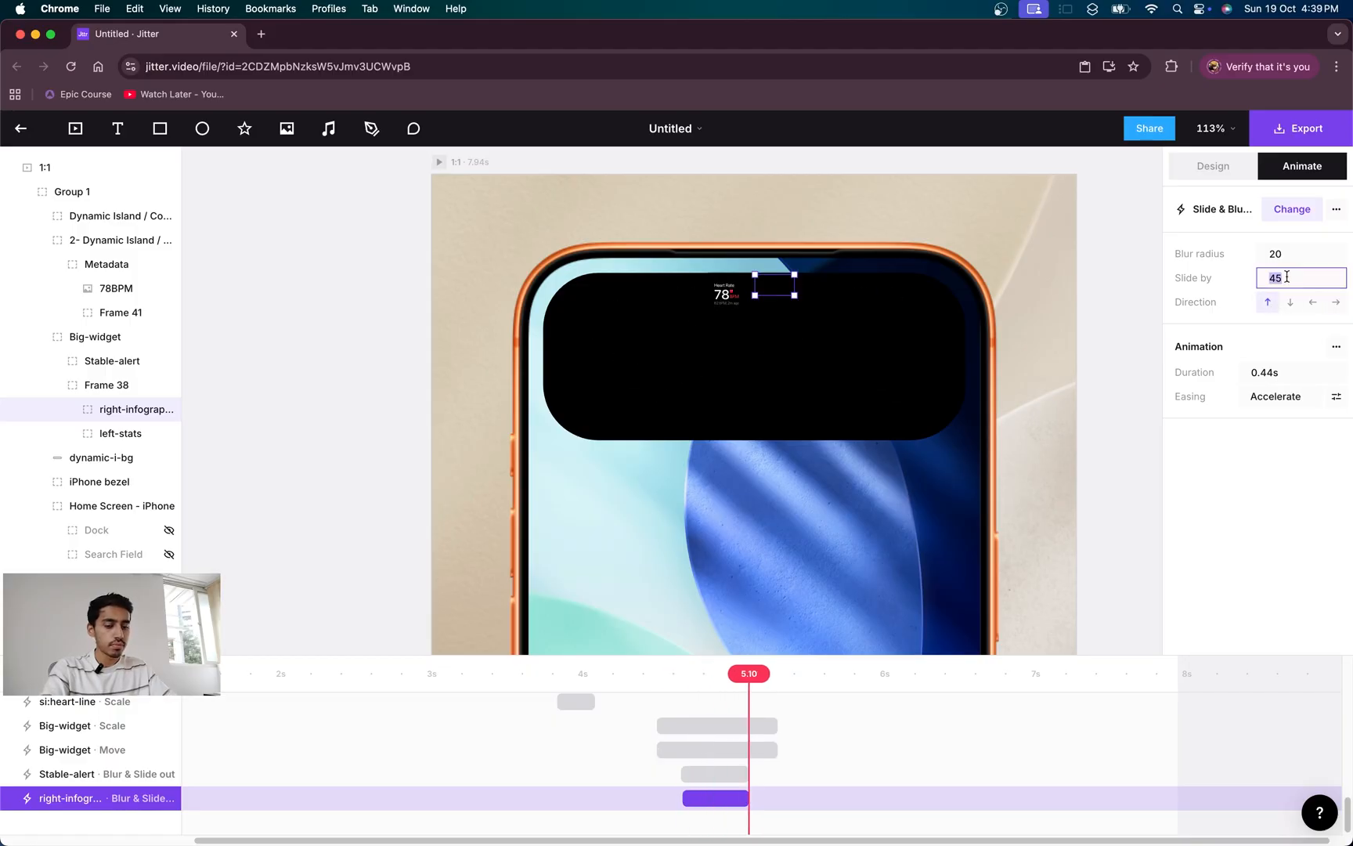
type("5")
key("Return")
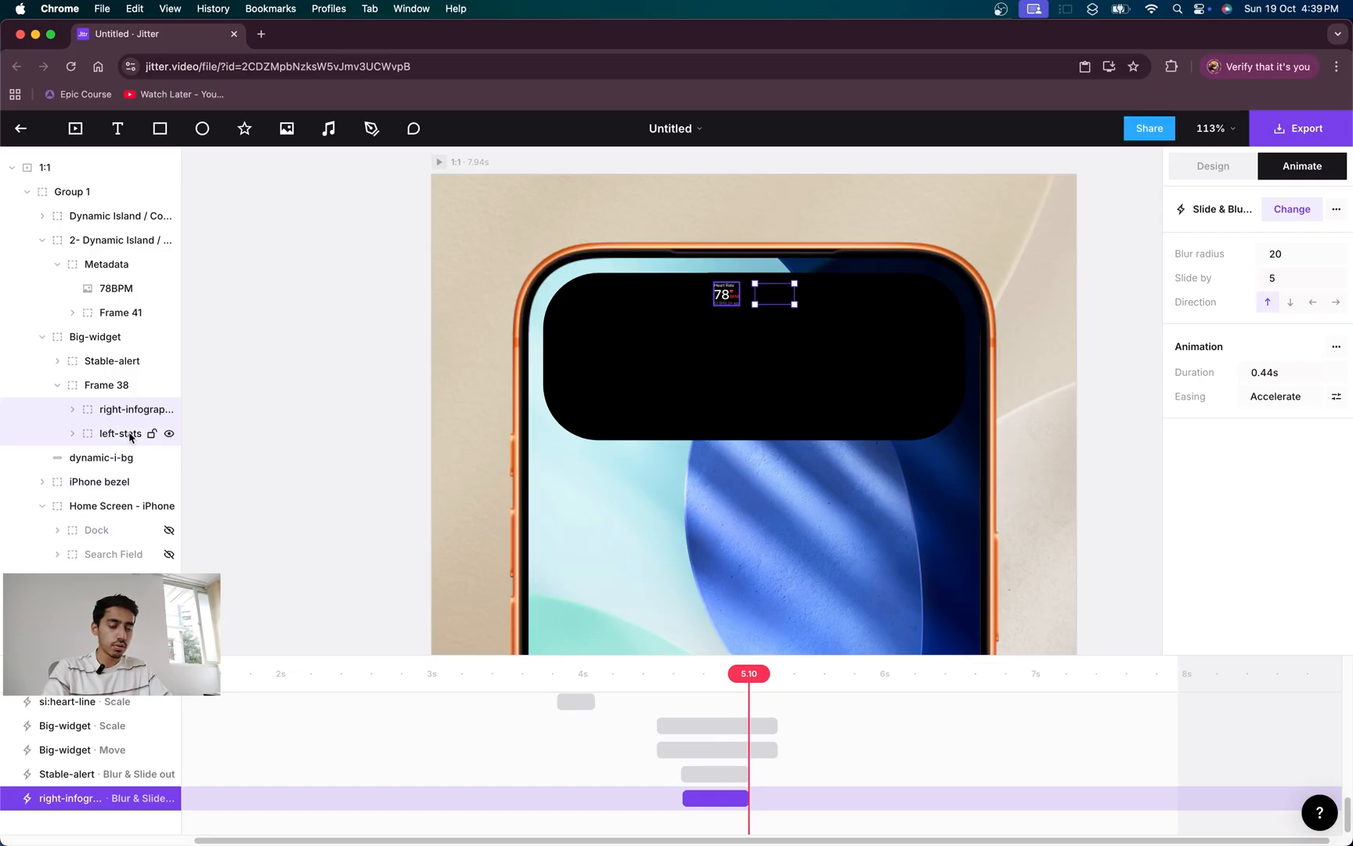
- Trim the Stable-alert and right infographic exit animations to start at about 4.7 s, and extend the artboard's duration to 7.99 s
left_click(130, 436)
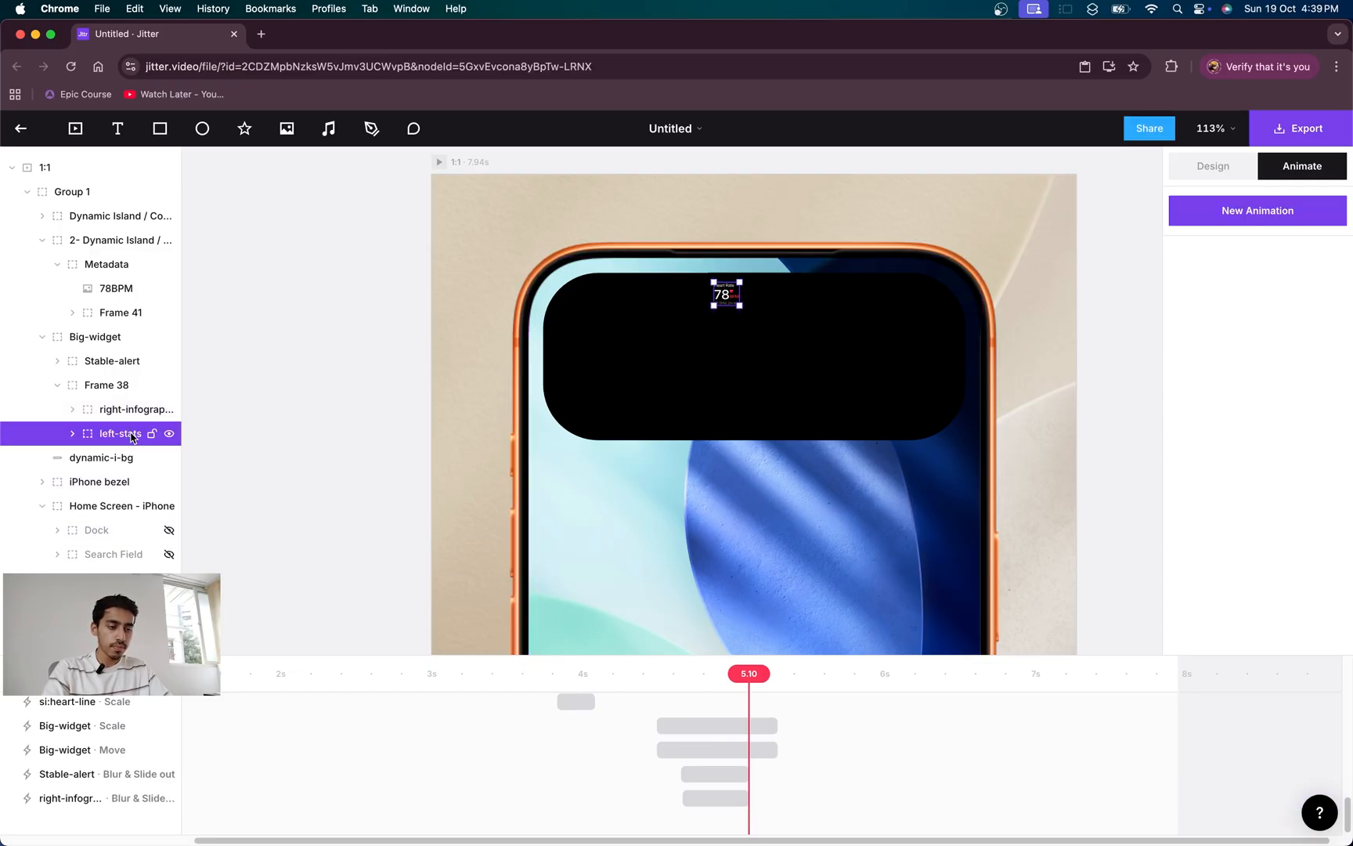
mouse_move(741, 795)
left_mouse_down()
mouse_move(727, 796)
mouse_move(791, 796)
mouse_move(744, 796)
left_mouse_up()
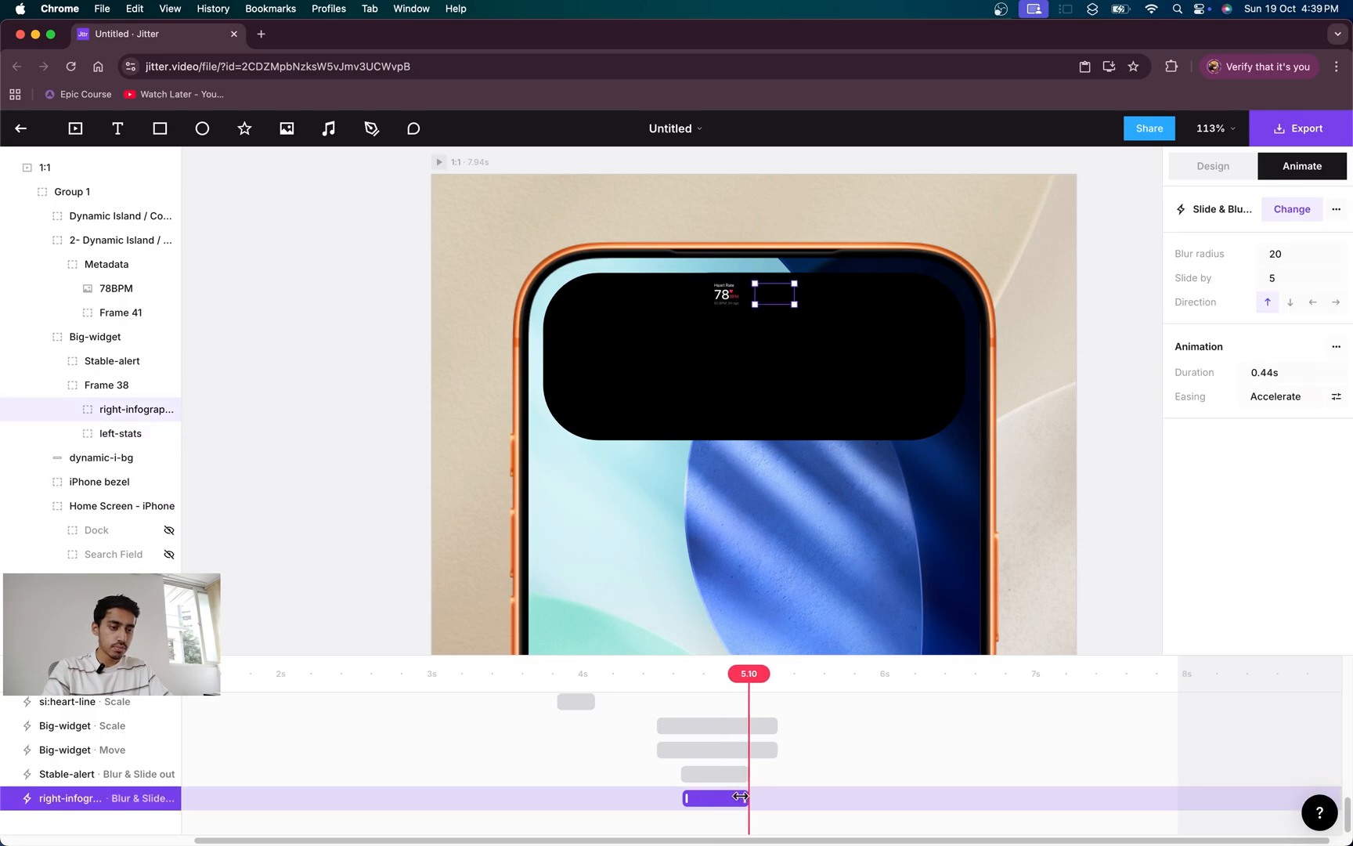
left_click(730, 774, "shift")
left_click_drag(748, 776, 722, 781)
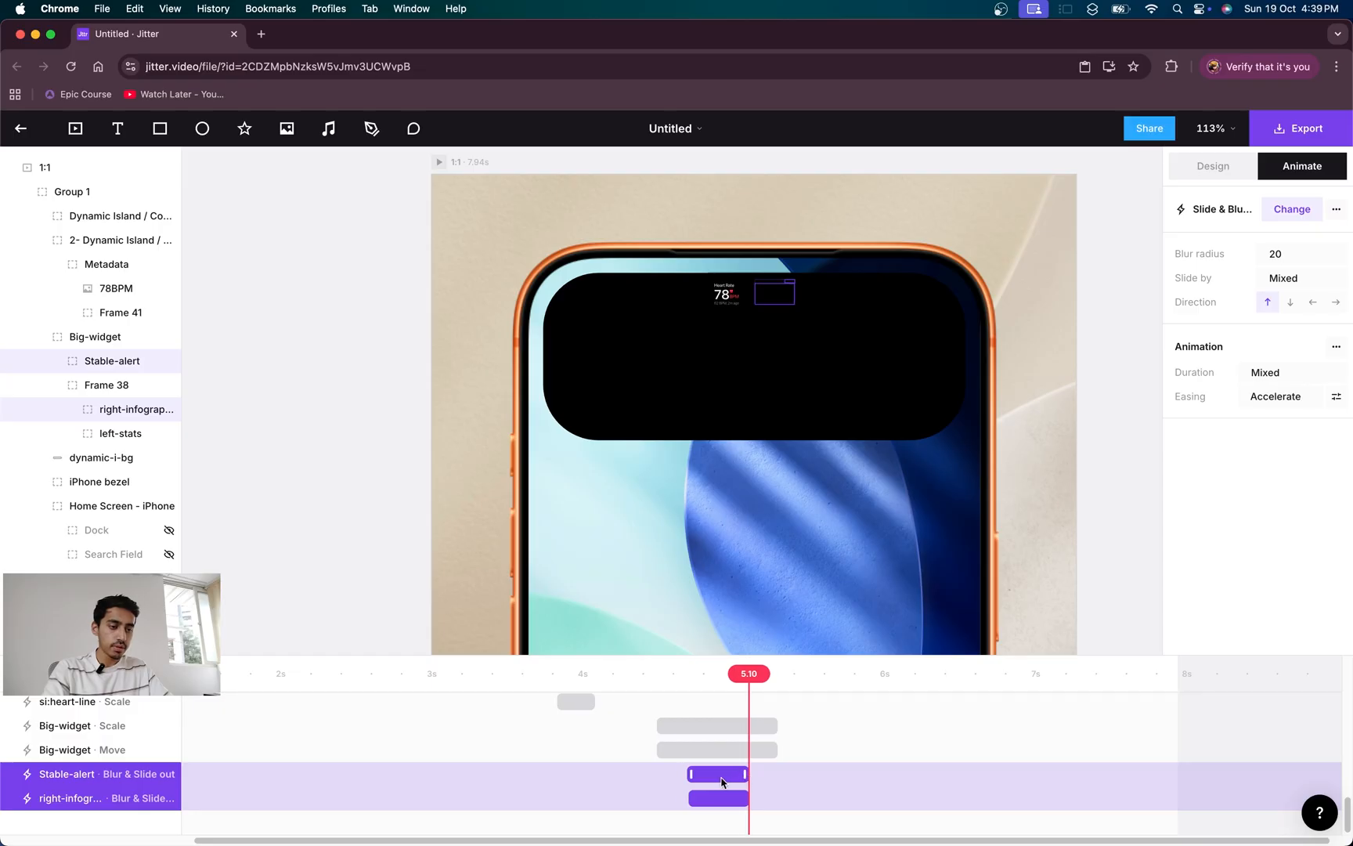
left_click_drag(1184, 670, 1125, 671)
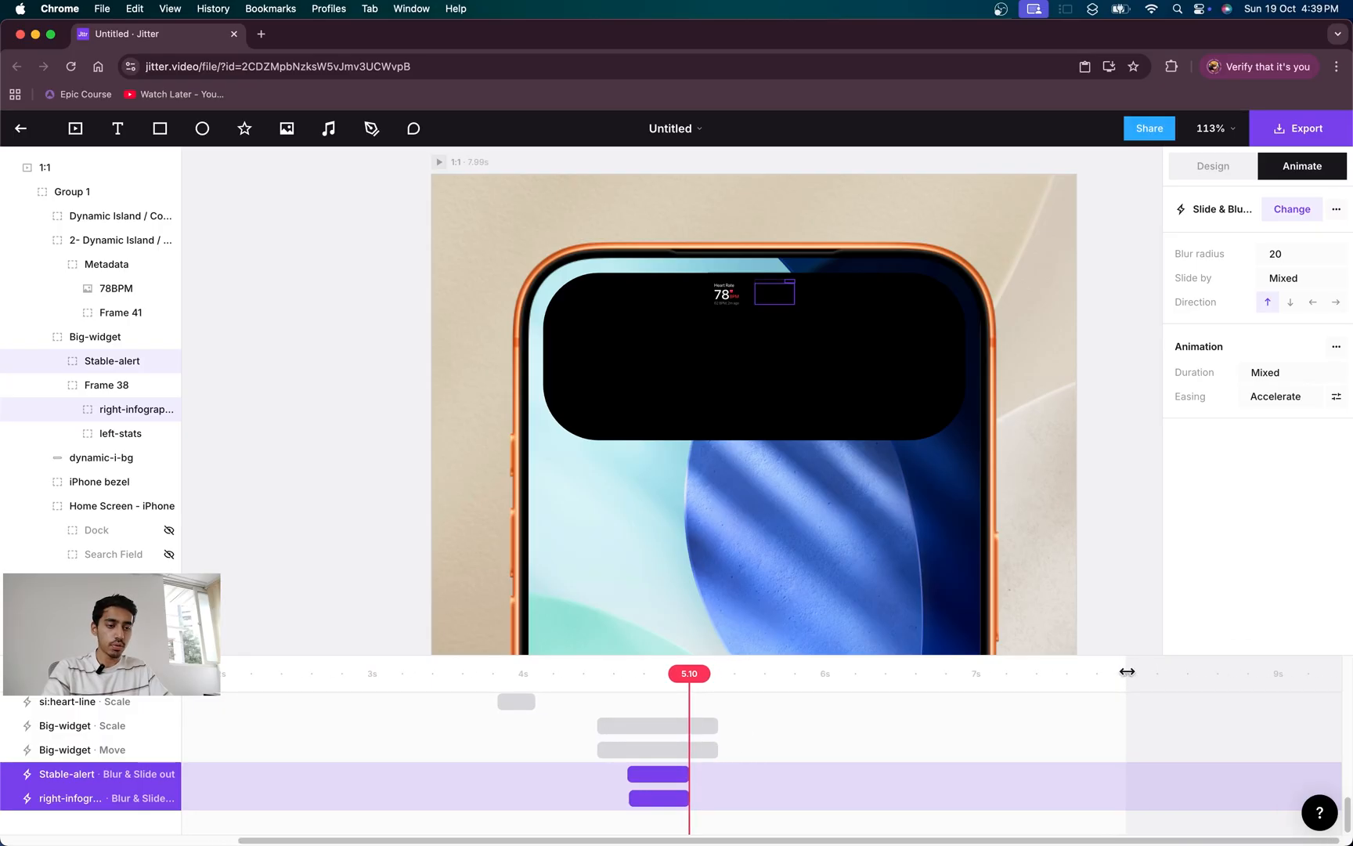
- Add a Blur & Slide out animation to the left-stats layer at 4.63 s
left_click_drag(691, 673, 585, 687)
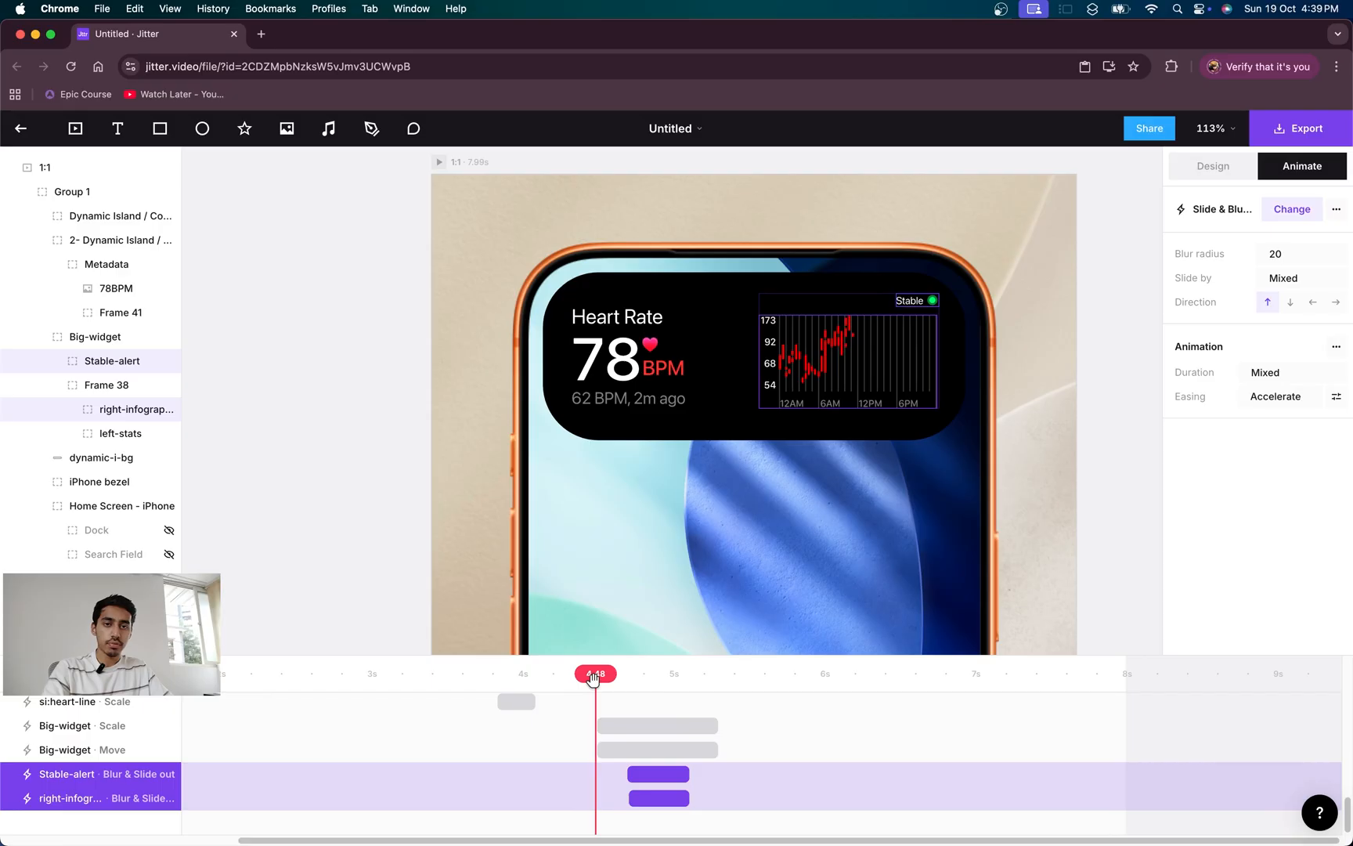
left_click_drag(592, 679, 616, 677)
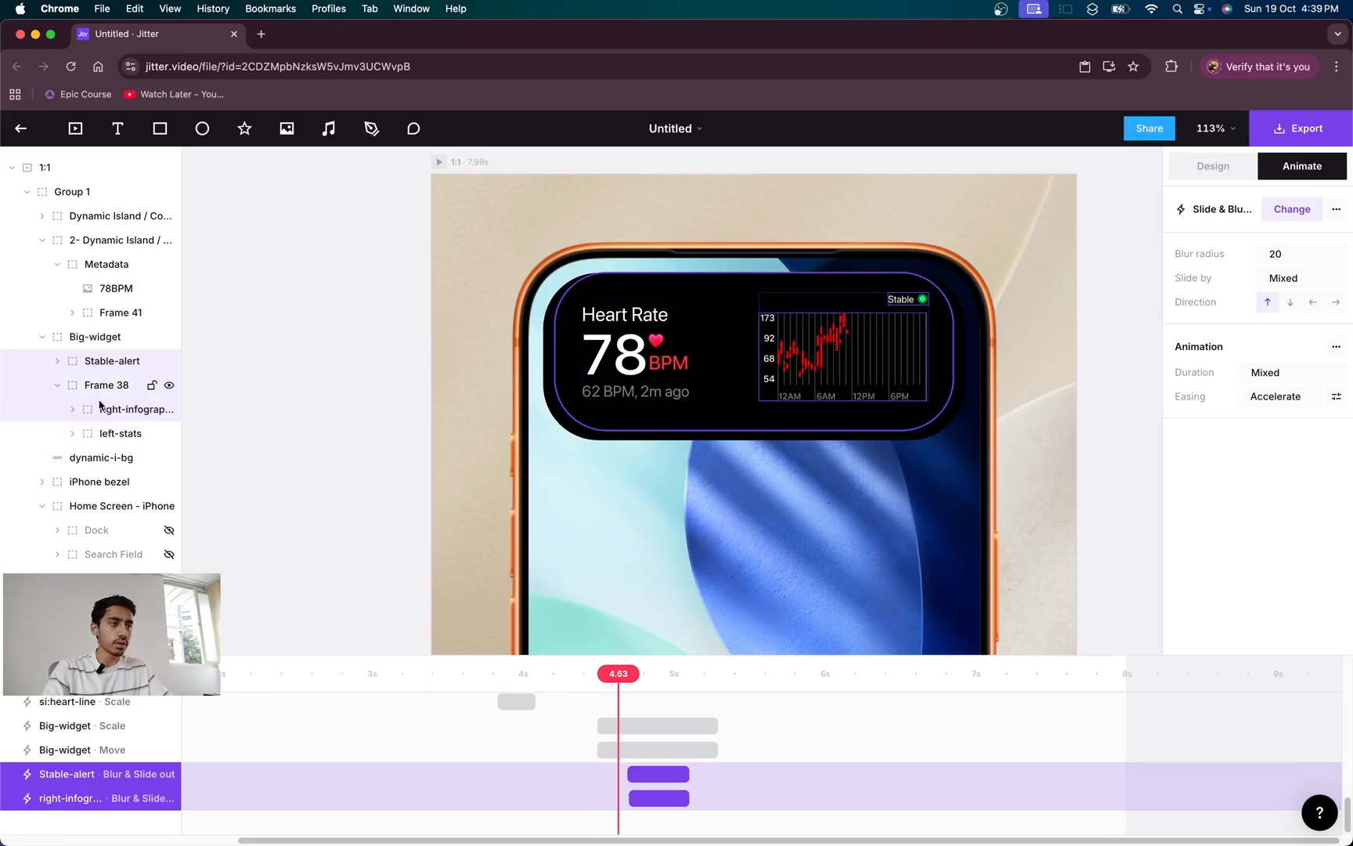
left_click(110, 433)
left_click(1206, 210)
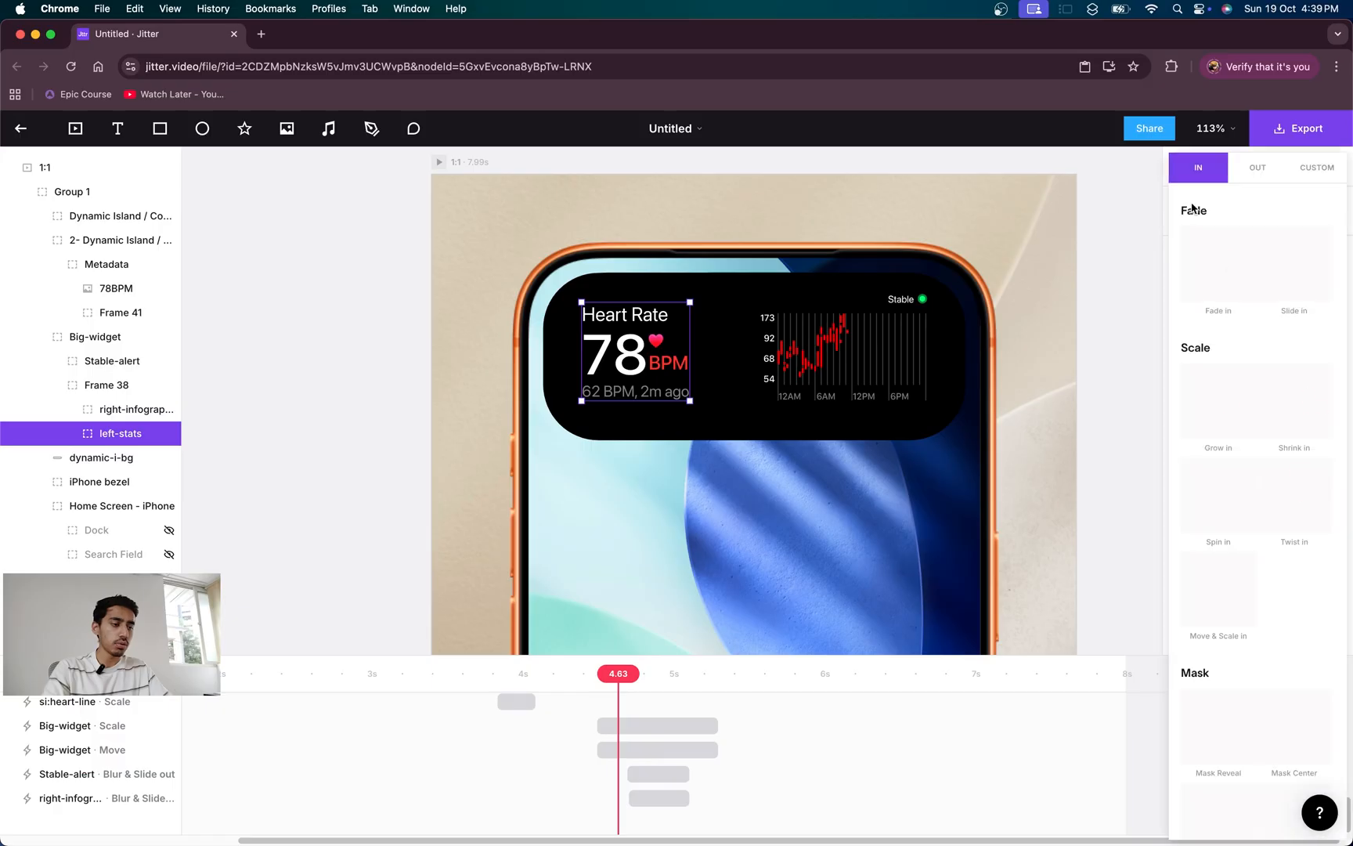
left_click(1254, 169)
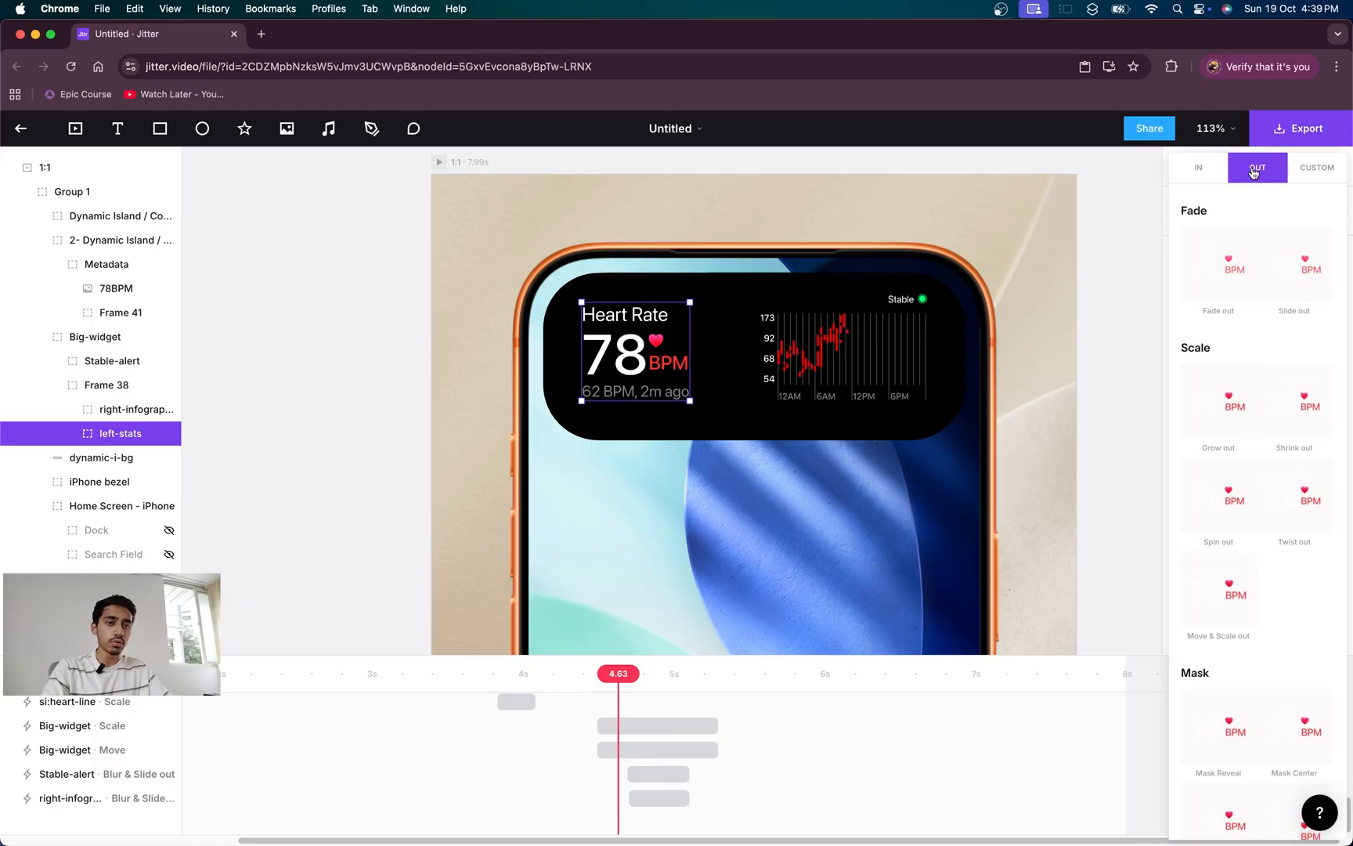
scroll(1278, 444, "down", 5)
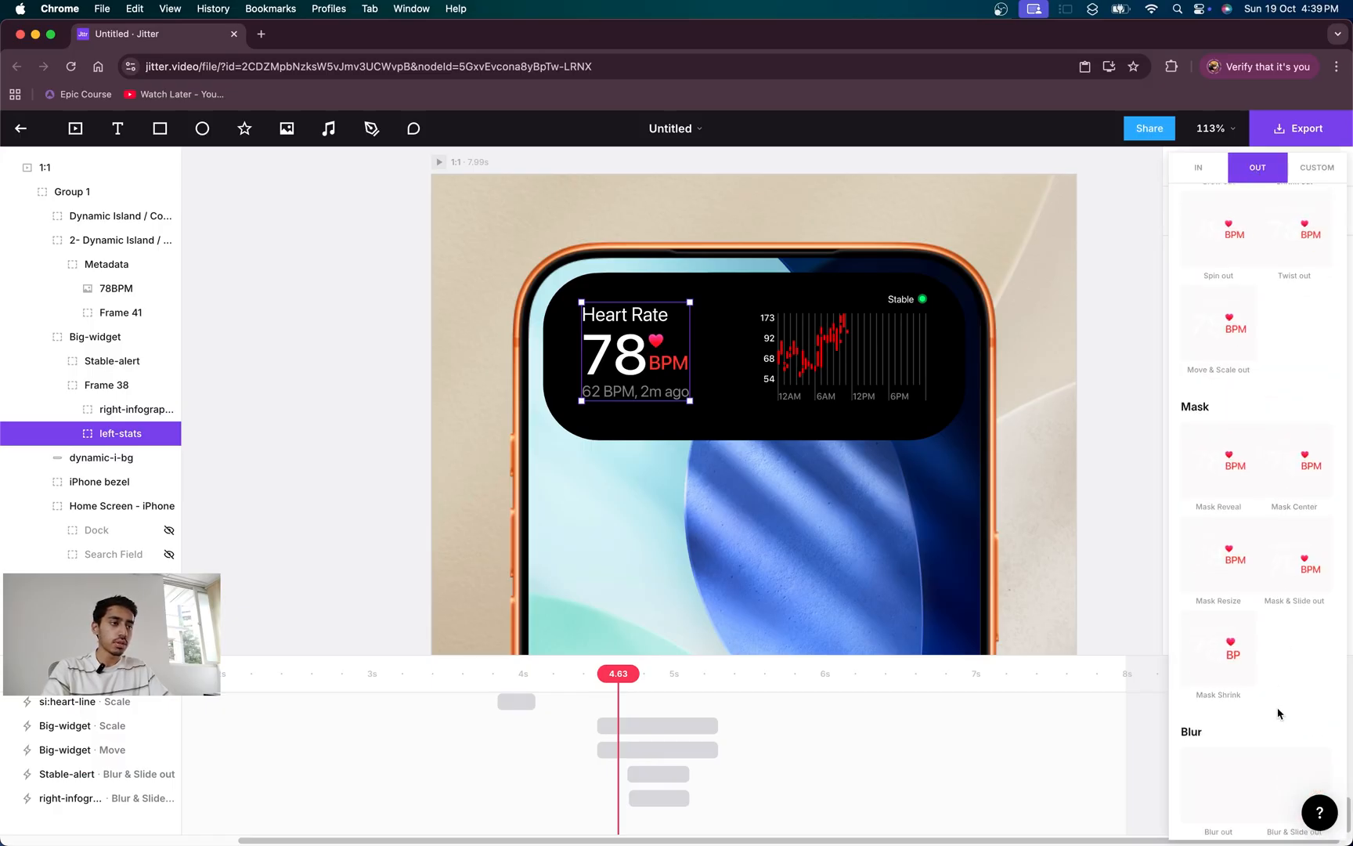
scroll(1281, 717, "down", 1)
left_click(1290, 695)
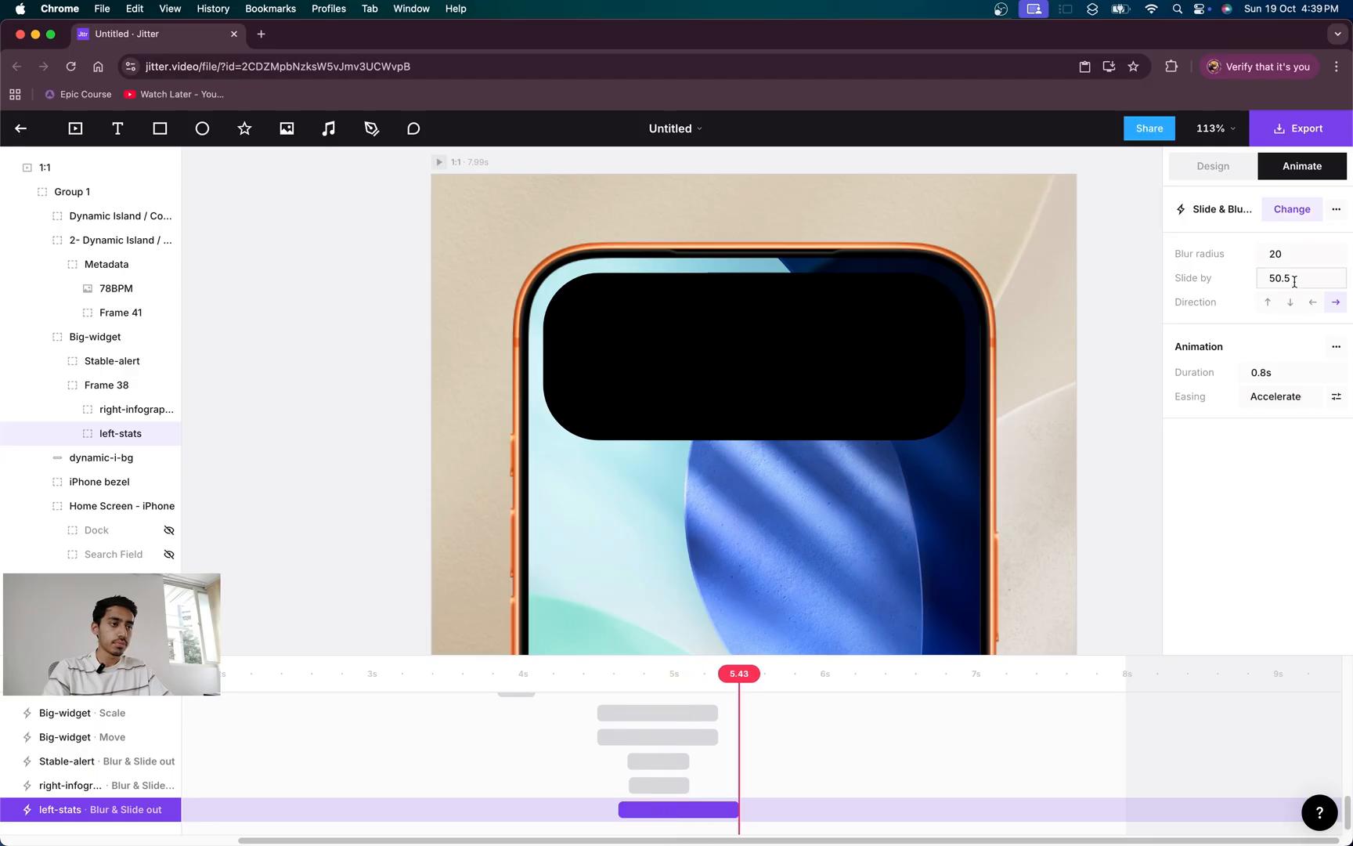
- Set the left-stats exit to slide upward by 5 and trim it to run from about 4.7 to 5.1 s
left_click(1269, 301)
left_click(1276, 279)
type("5")
key("Return")
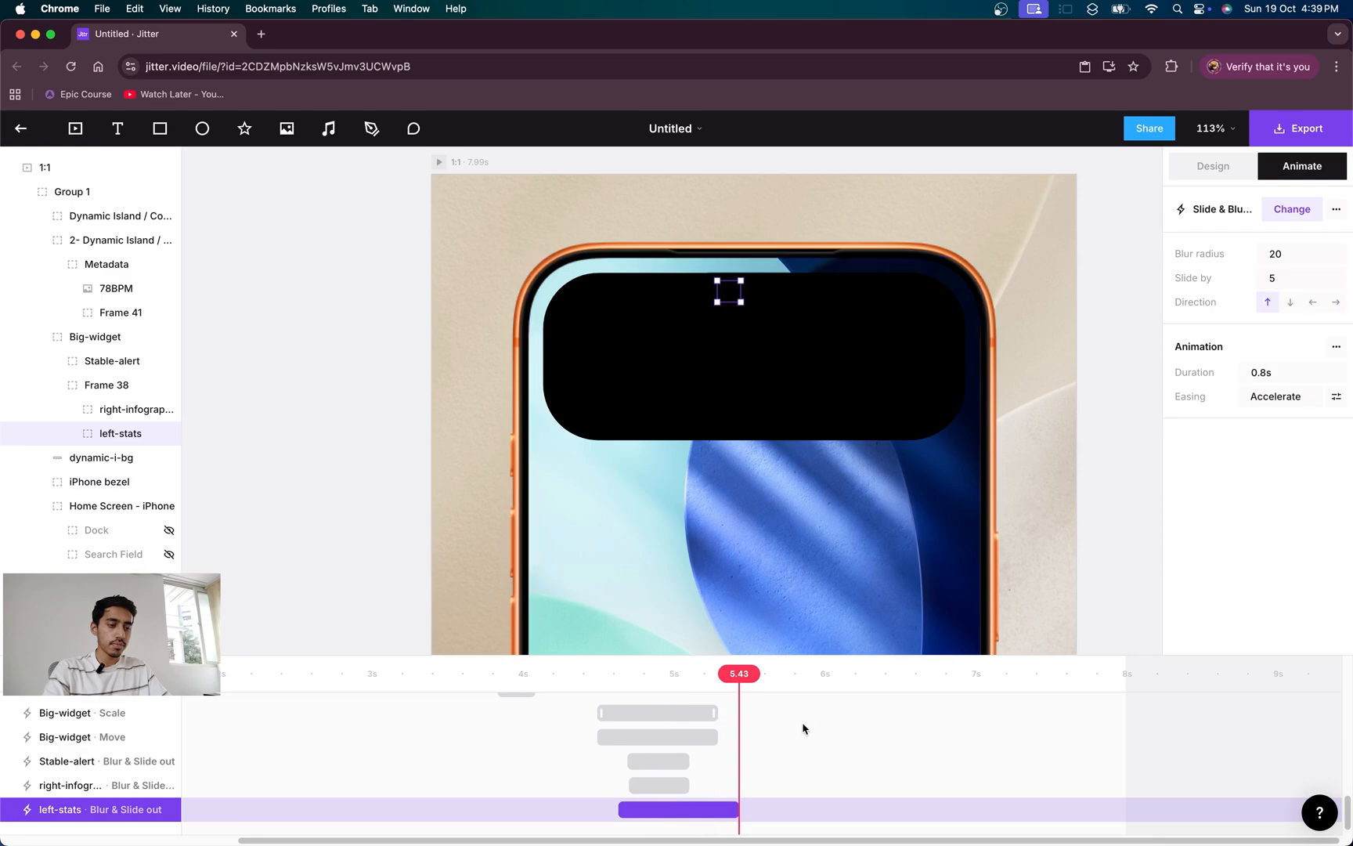
left_click_drag(736, 810, 630, 808)
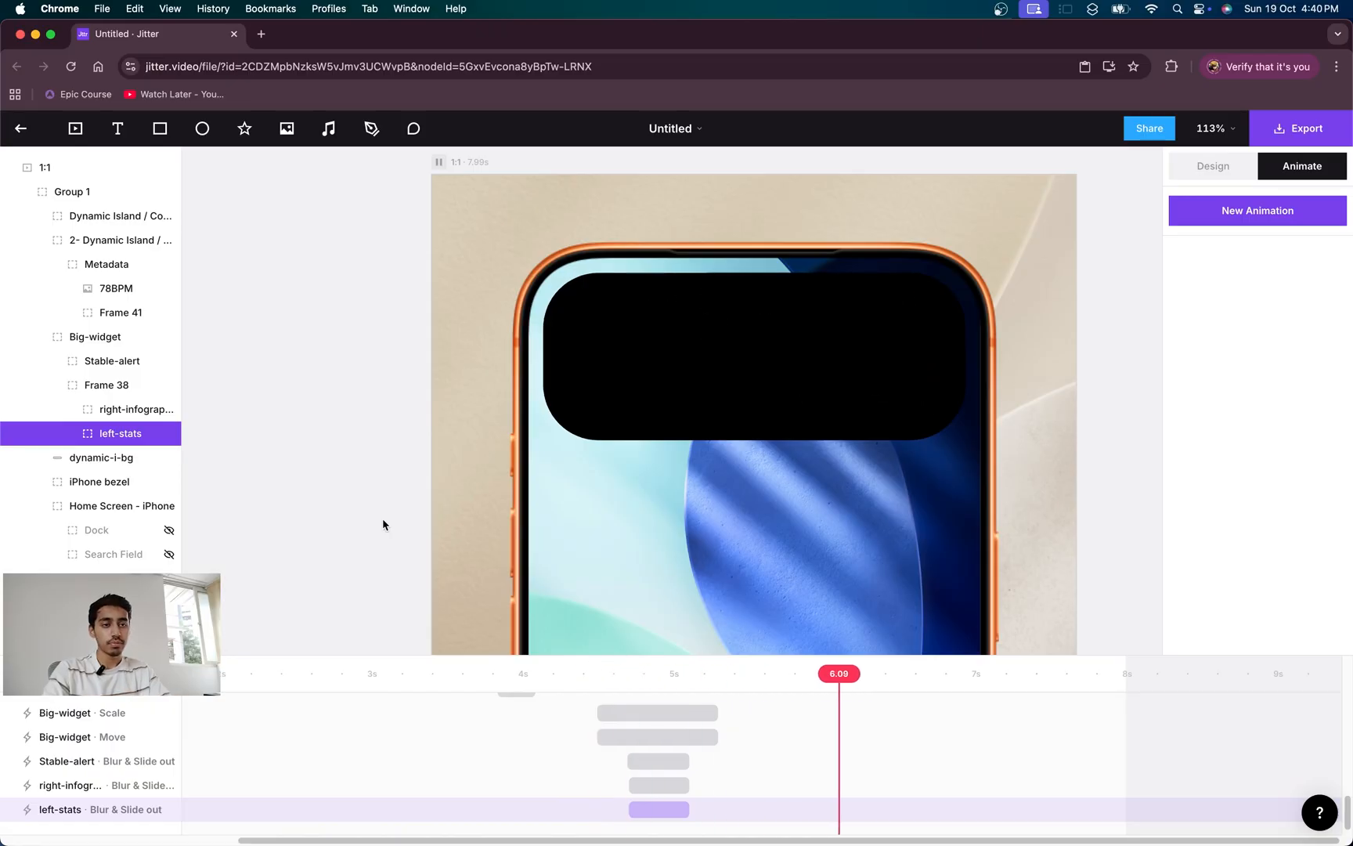
- Play the animation from the start to review how the widget contents expand and collapse
key("space")
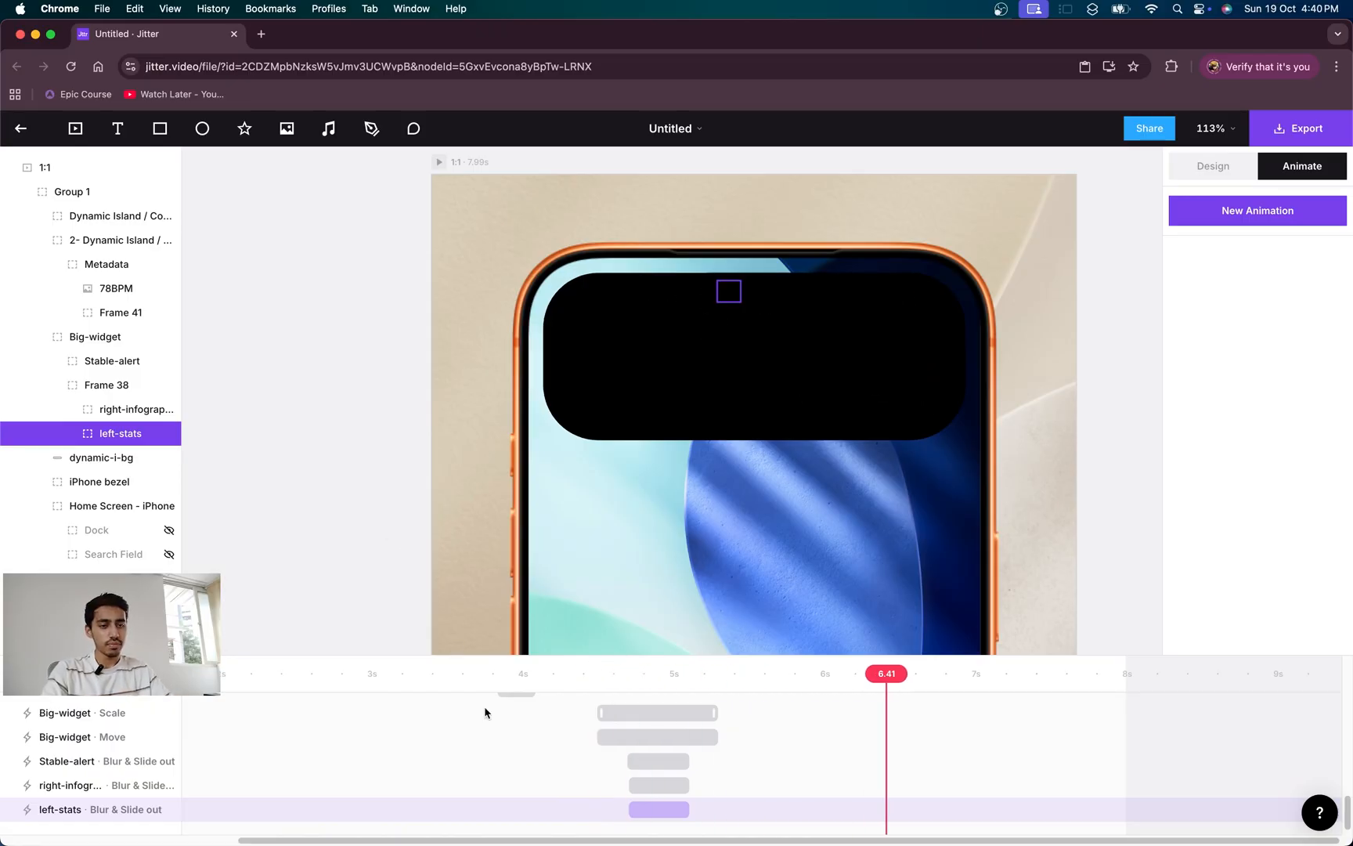
scroll(504, 734, "down", 3)
left_click_drag(499, 667, 193, 672)
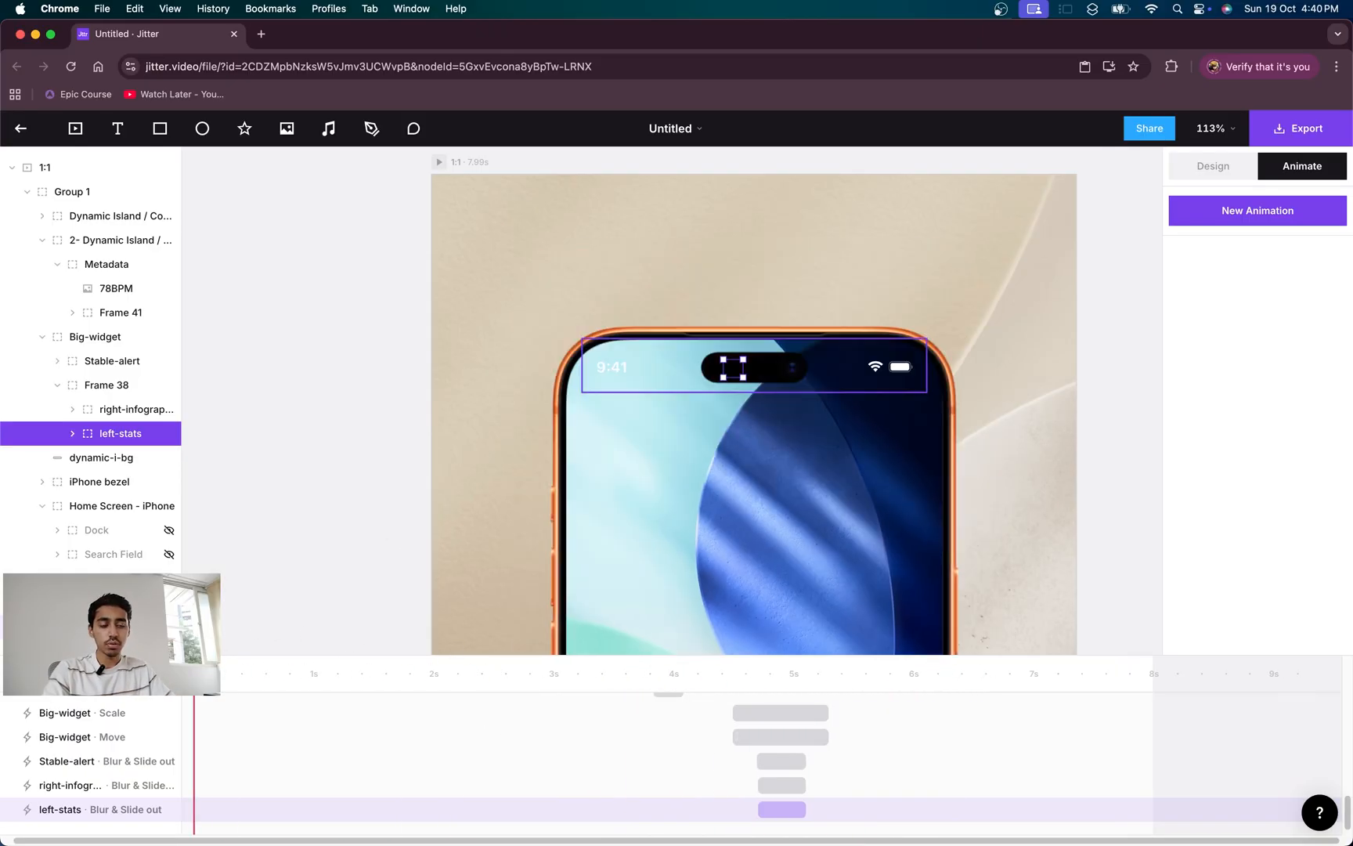
left_click(295, 543)
key("space")
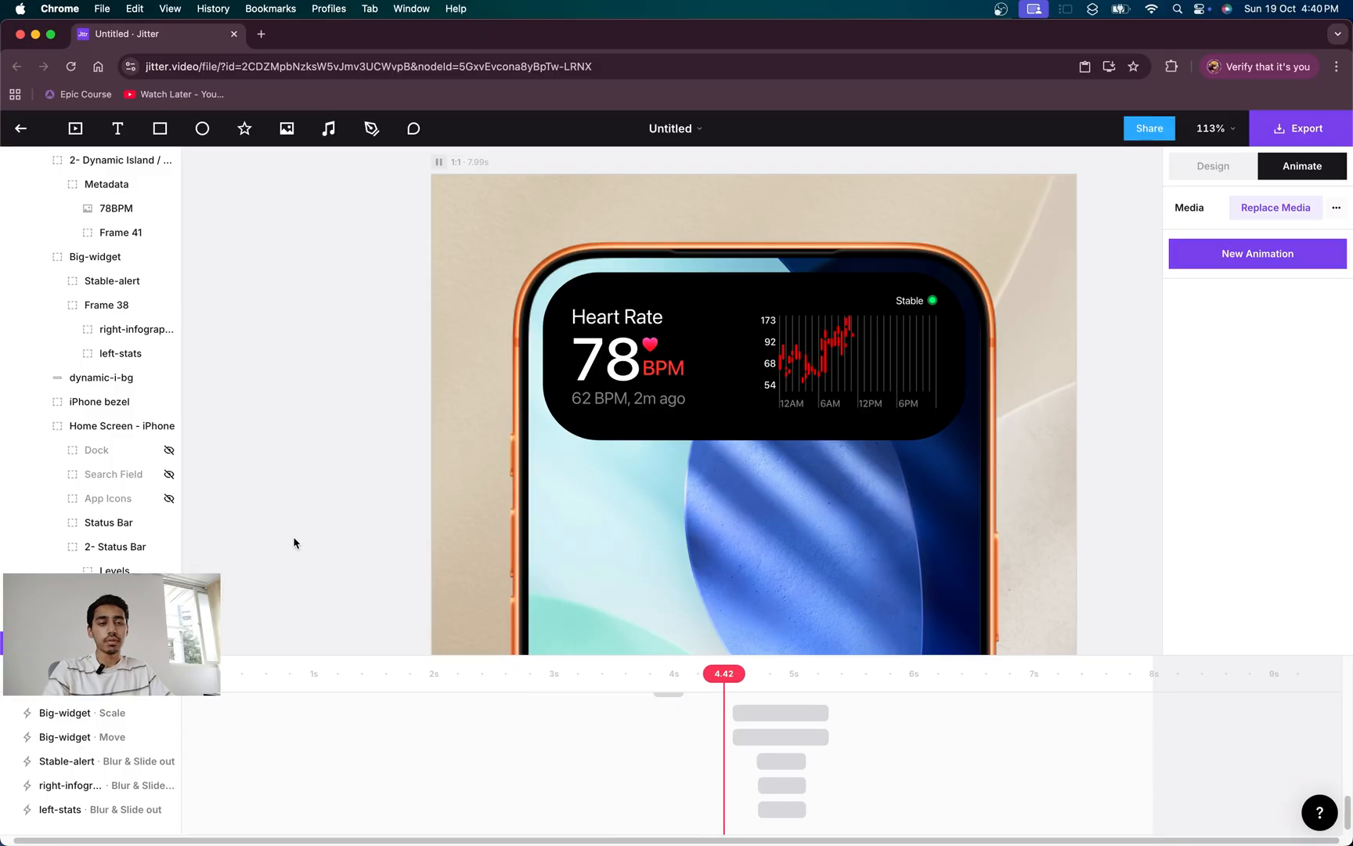
key("space")
scroll(574, 725, "up", 5)
scroll(571, 726, "down", 3)
scroll(805, 717, "down", 3)
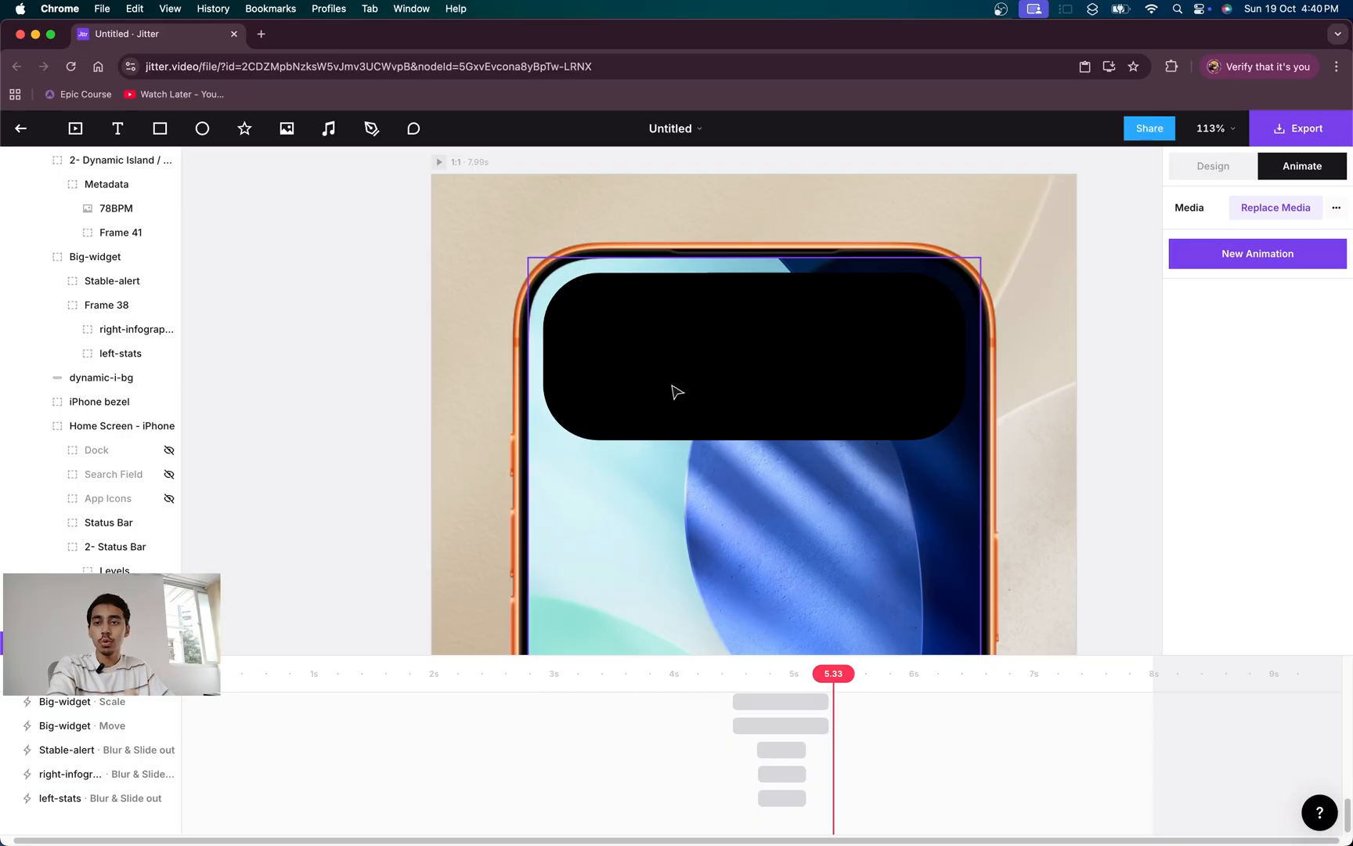
- Add a custom Resize animation to the dynamic-i-bg layer at 4.50 s
left_click(48, 375)
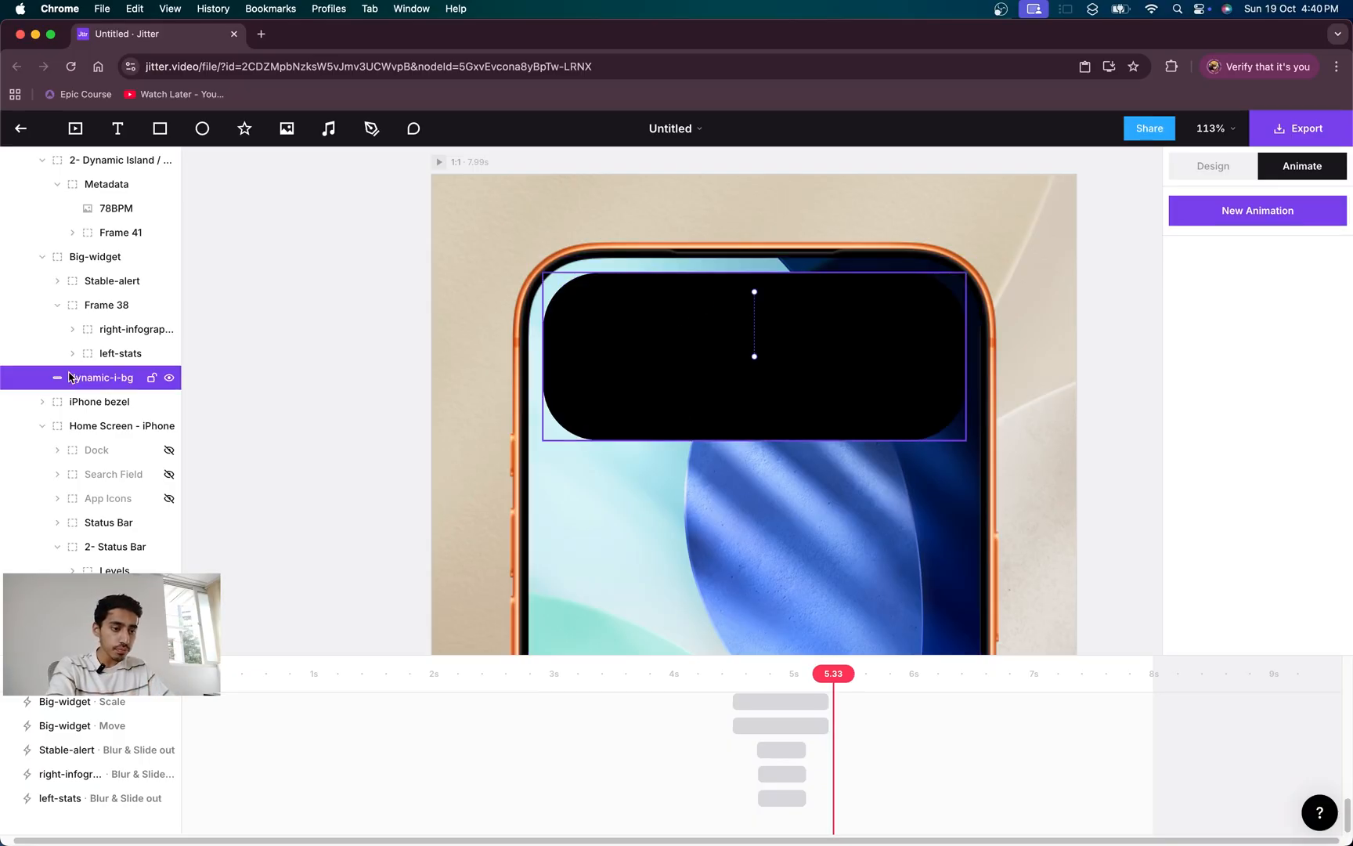
left_click_drag(833, 674, 736, 680)
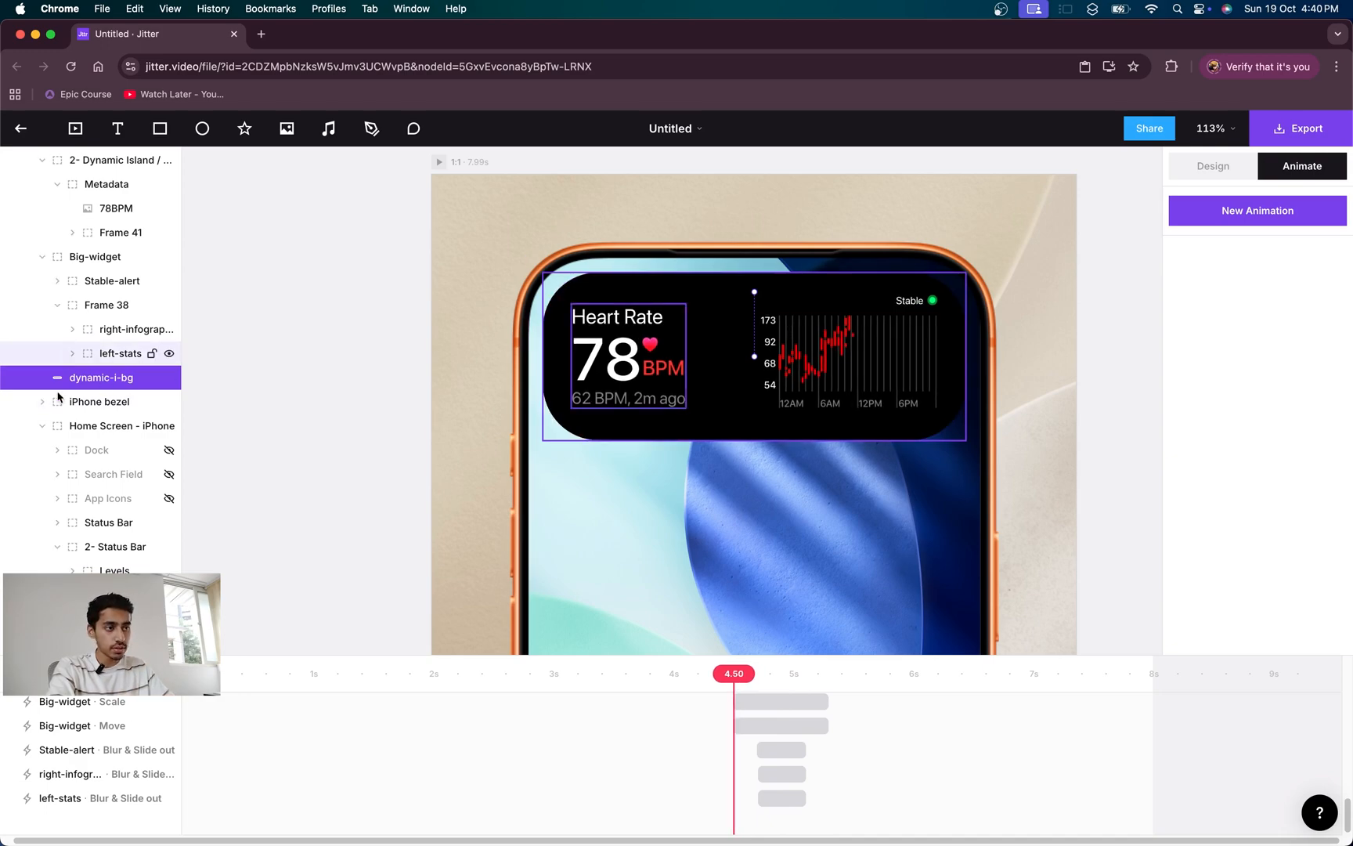
left_click(1292, 226)
left_click(1314, 168)
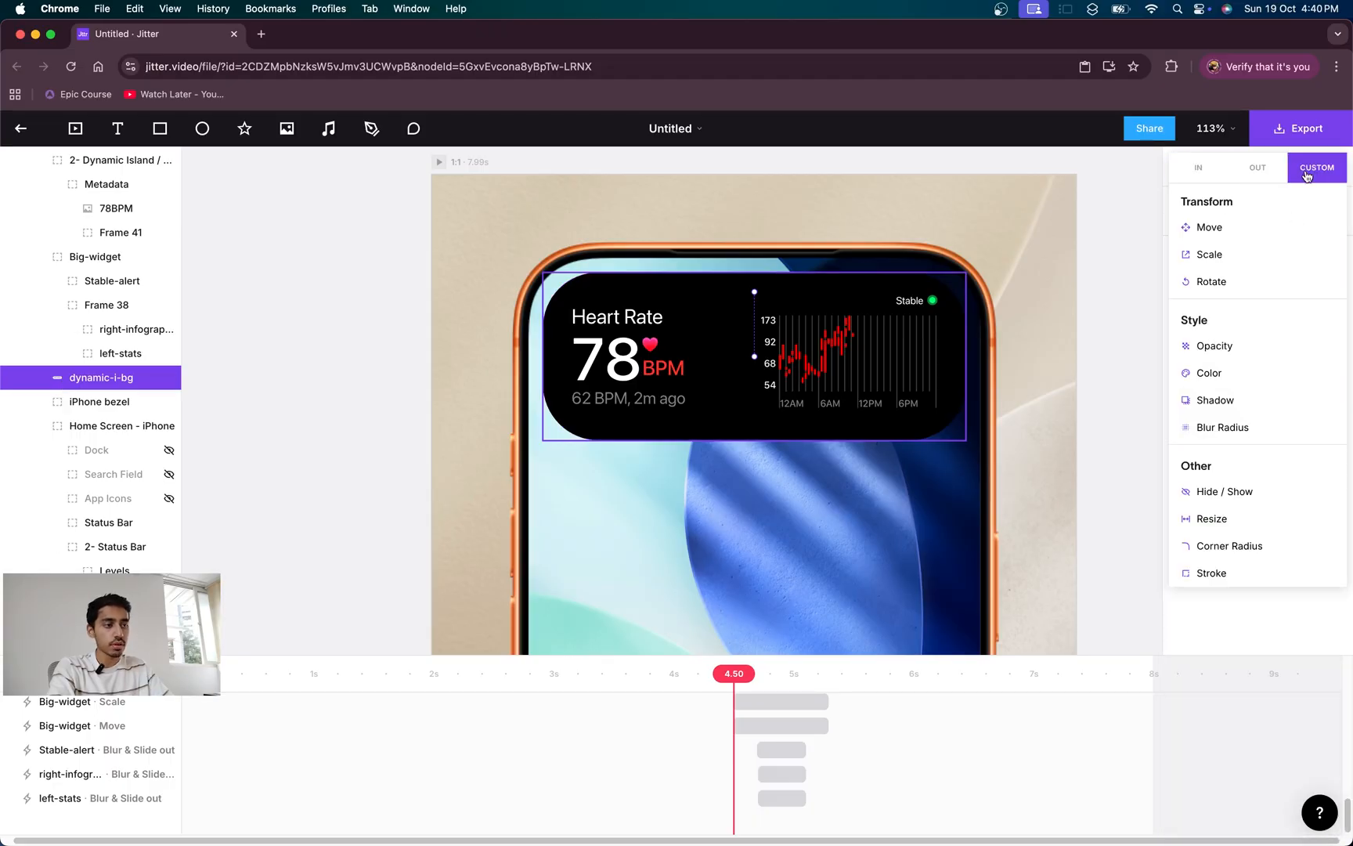
left_click(1249, 518)
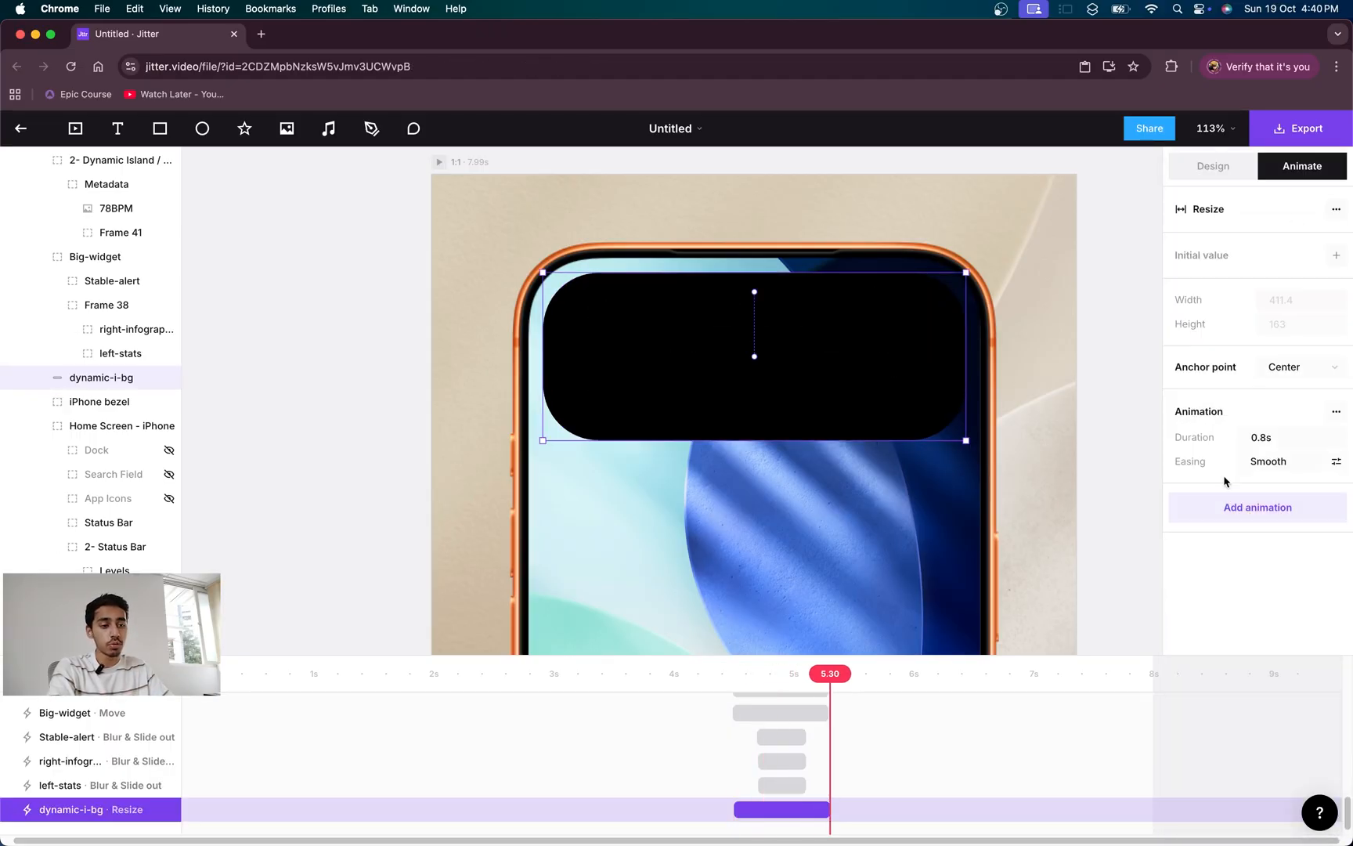
- Set the dynamic-i-bg Resize animation to a width of 200 and a height of 38
left_click(1289, 300)
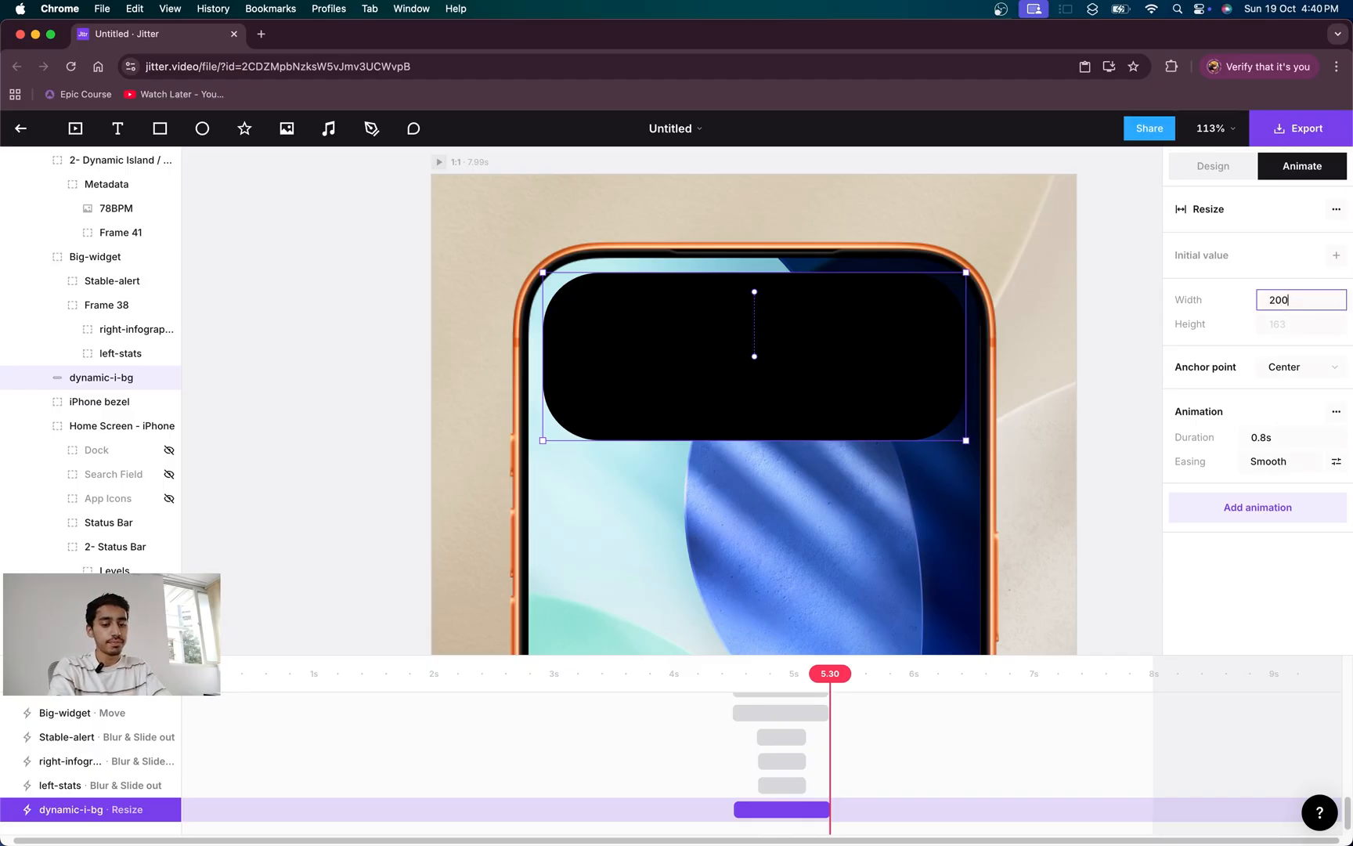
key("Return")
left_click(1279, 328)
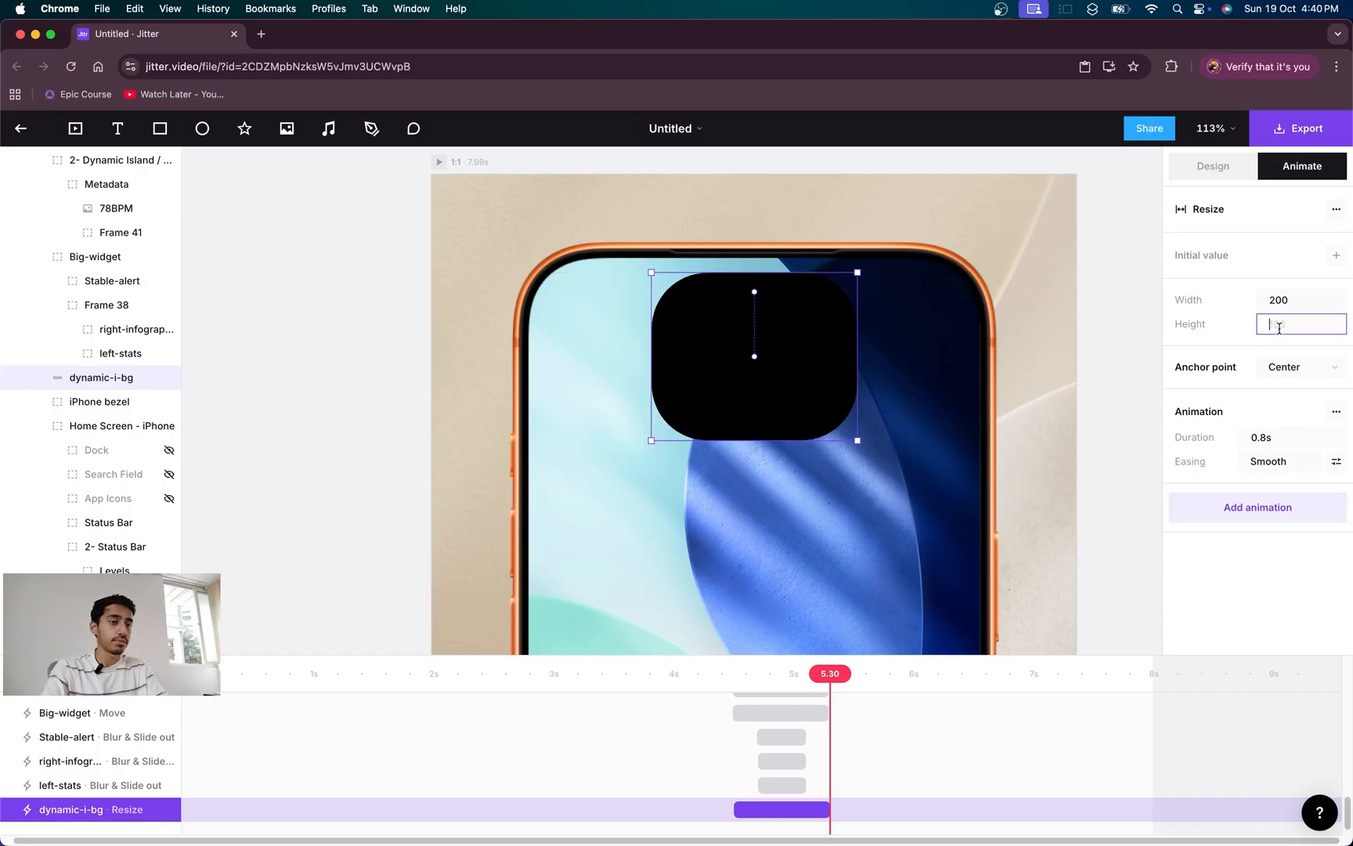
type("38")
key("Return")
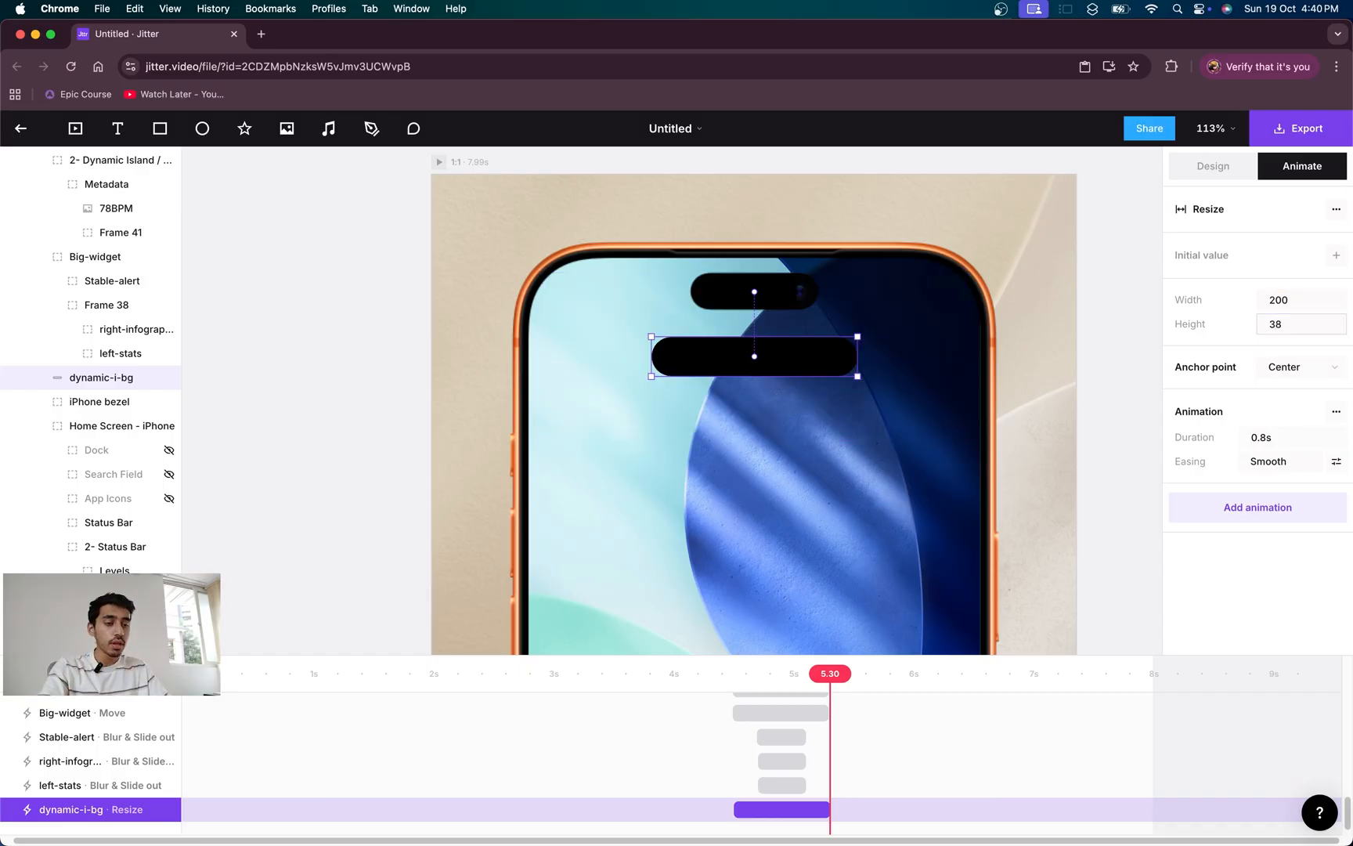
- Add a Move animation to dynamic-i-bg at about 4.5 s alongside its Resize, with Move X set to 0
left_click_drag(827, 673, 736, 678)
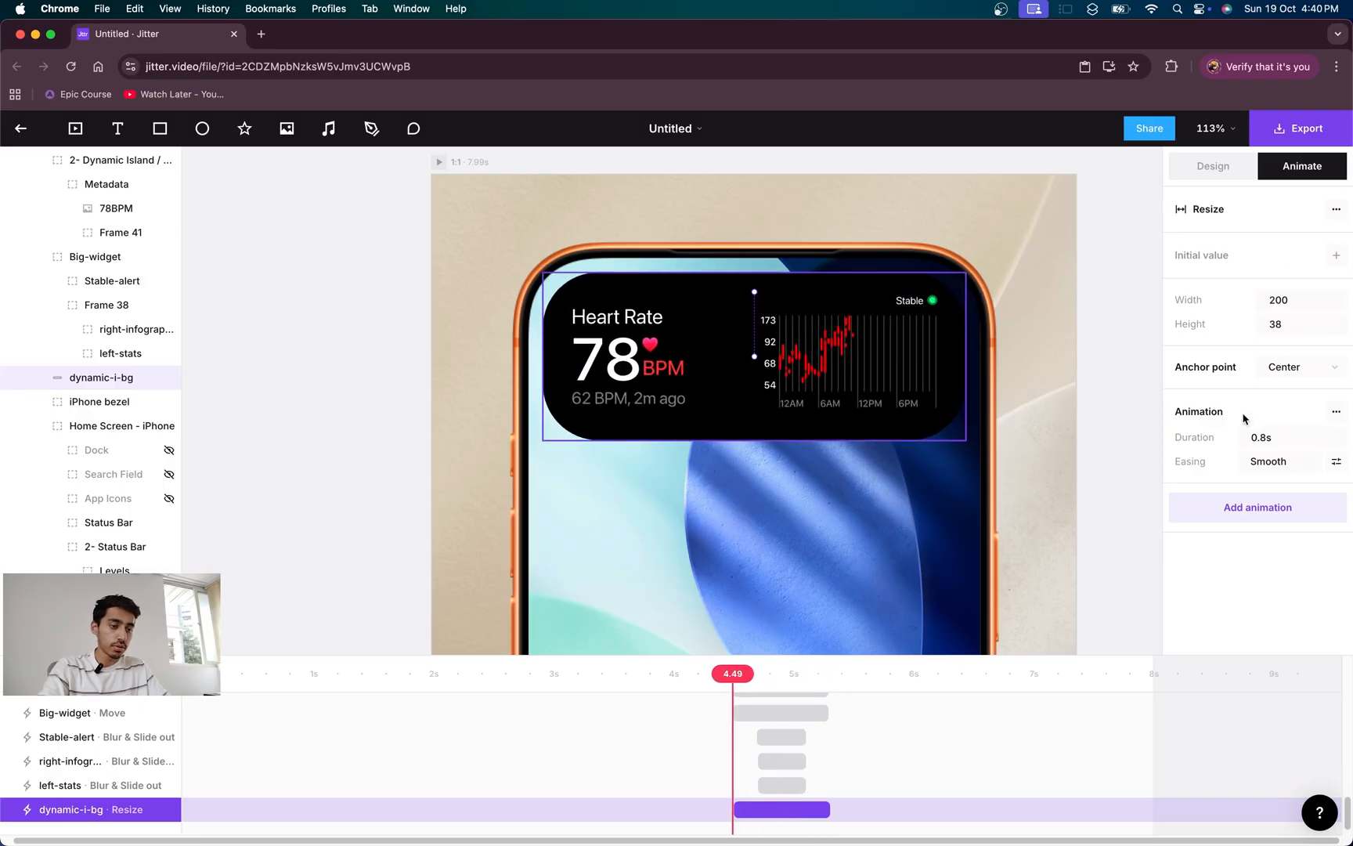
left_click(1233, 511)
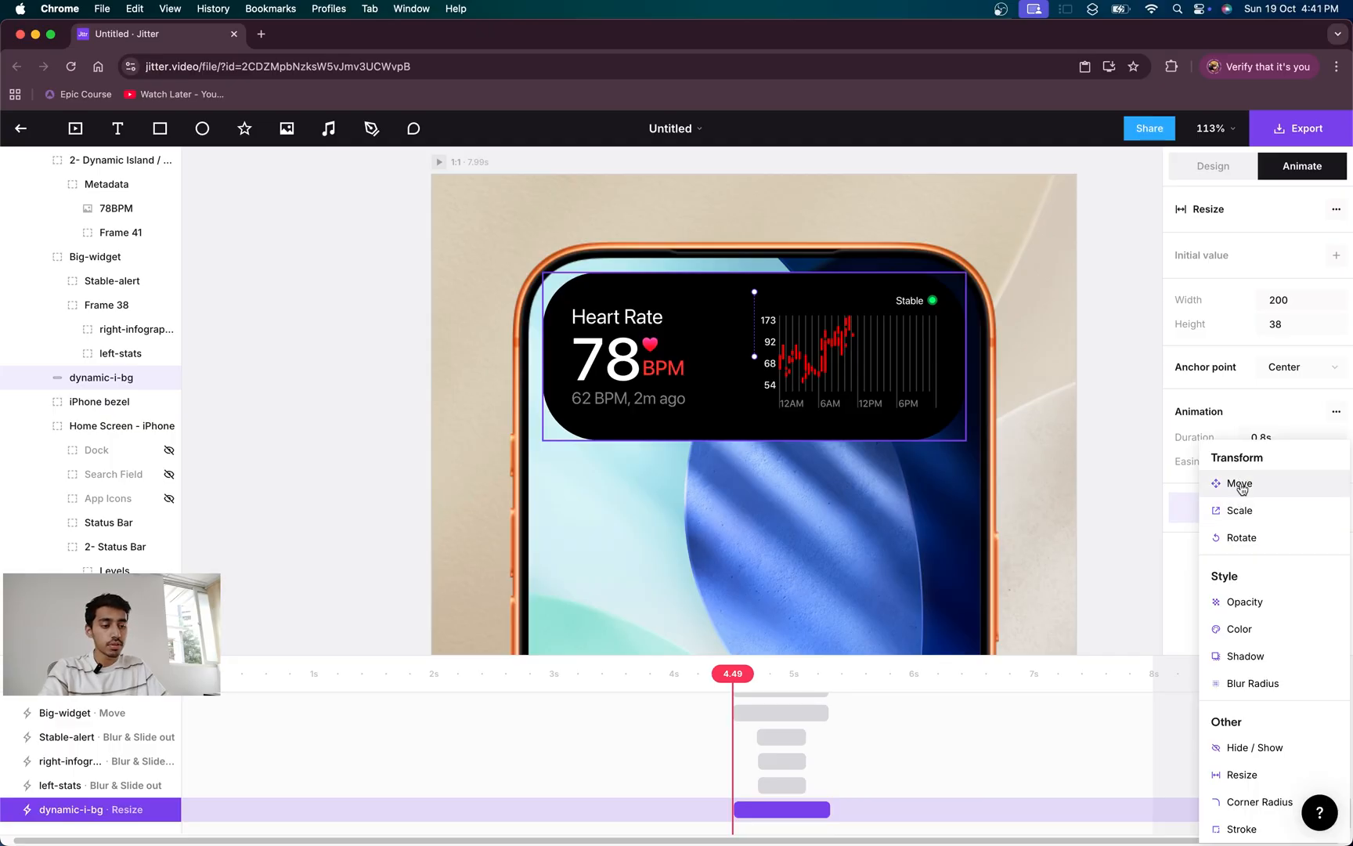
left_click(1240, 486)
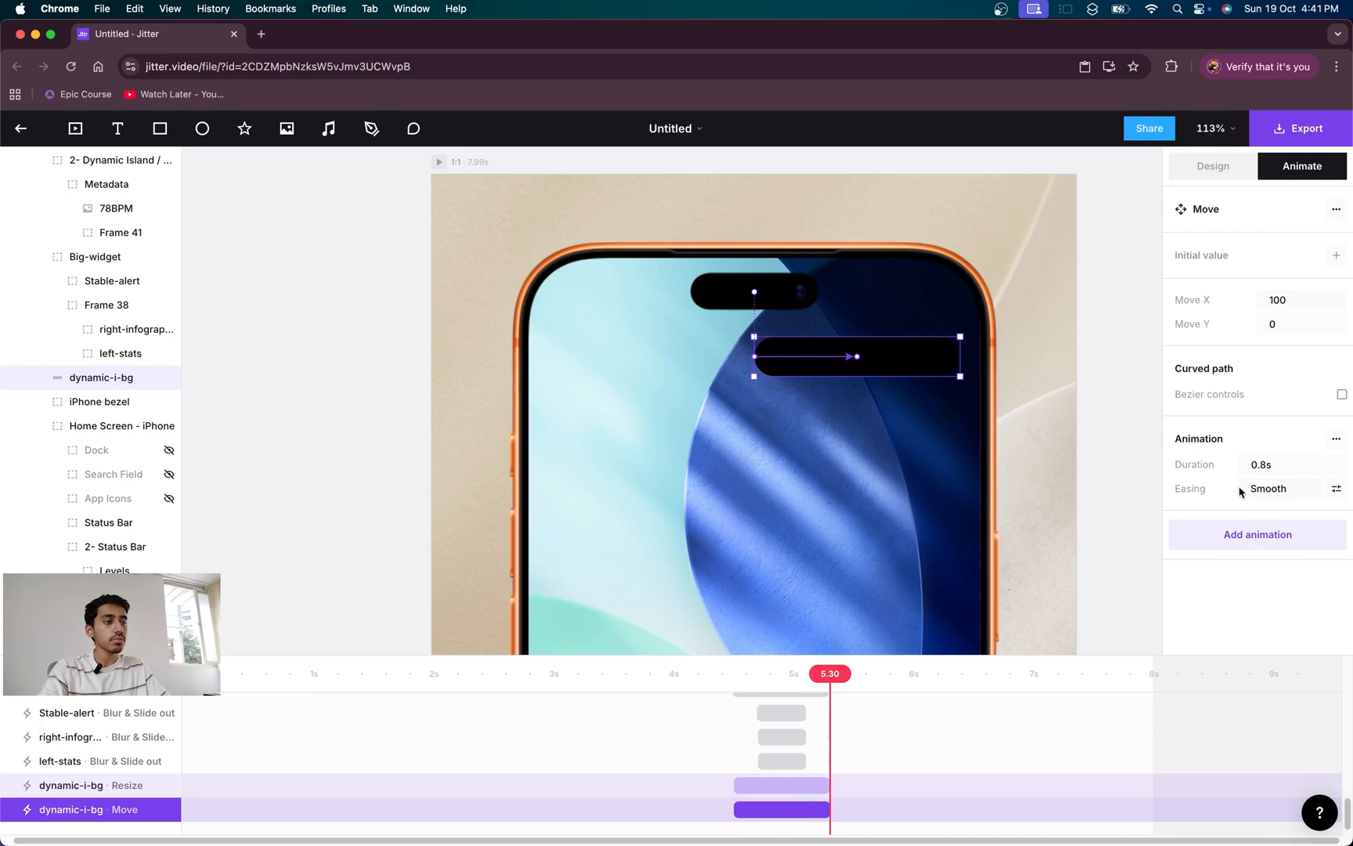
left_click(1279, 299)
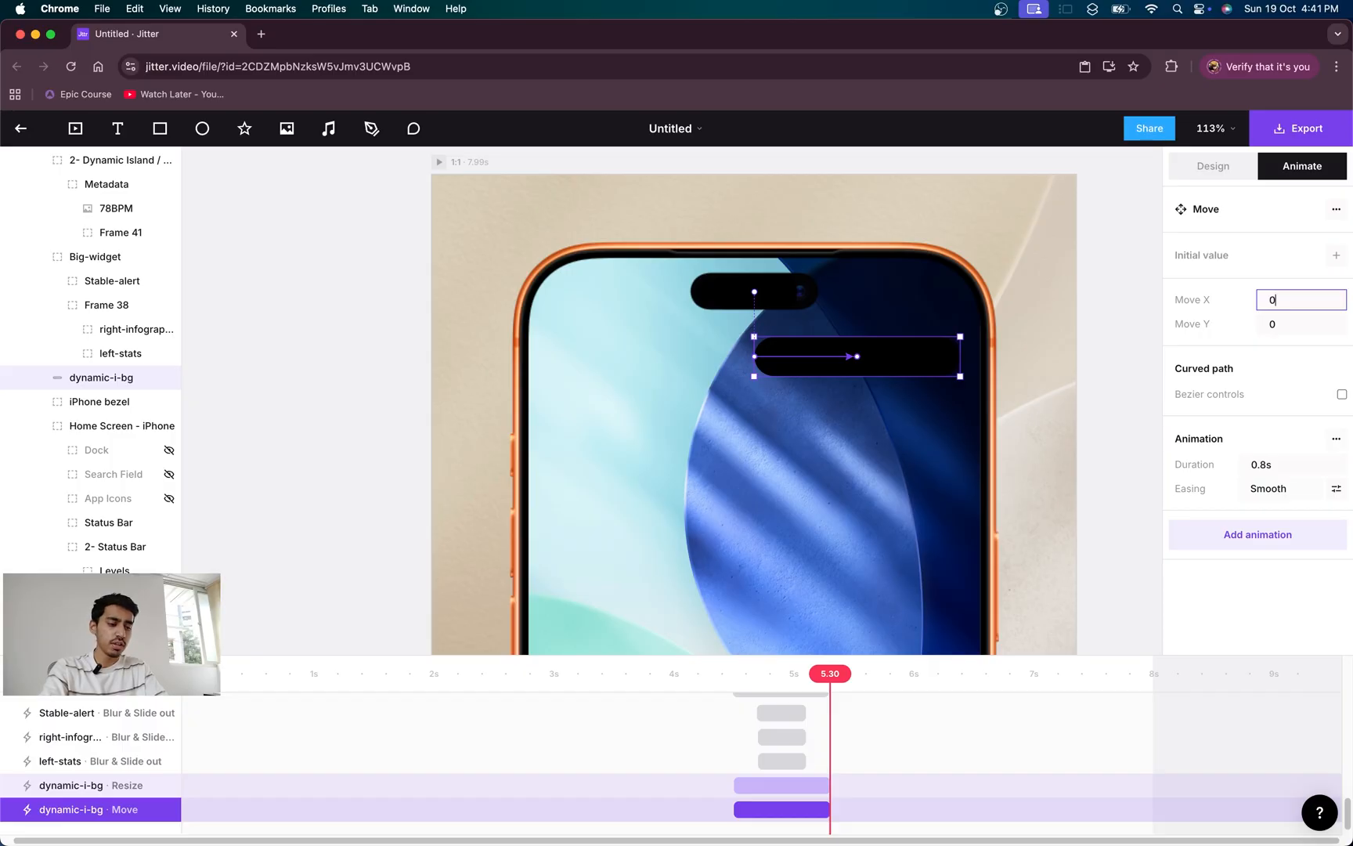
type("0")
key("Return")
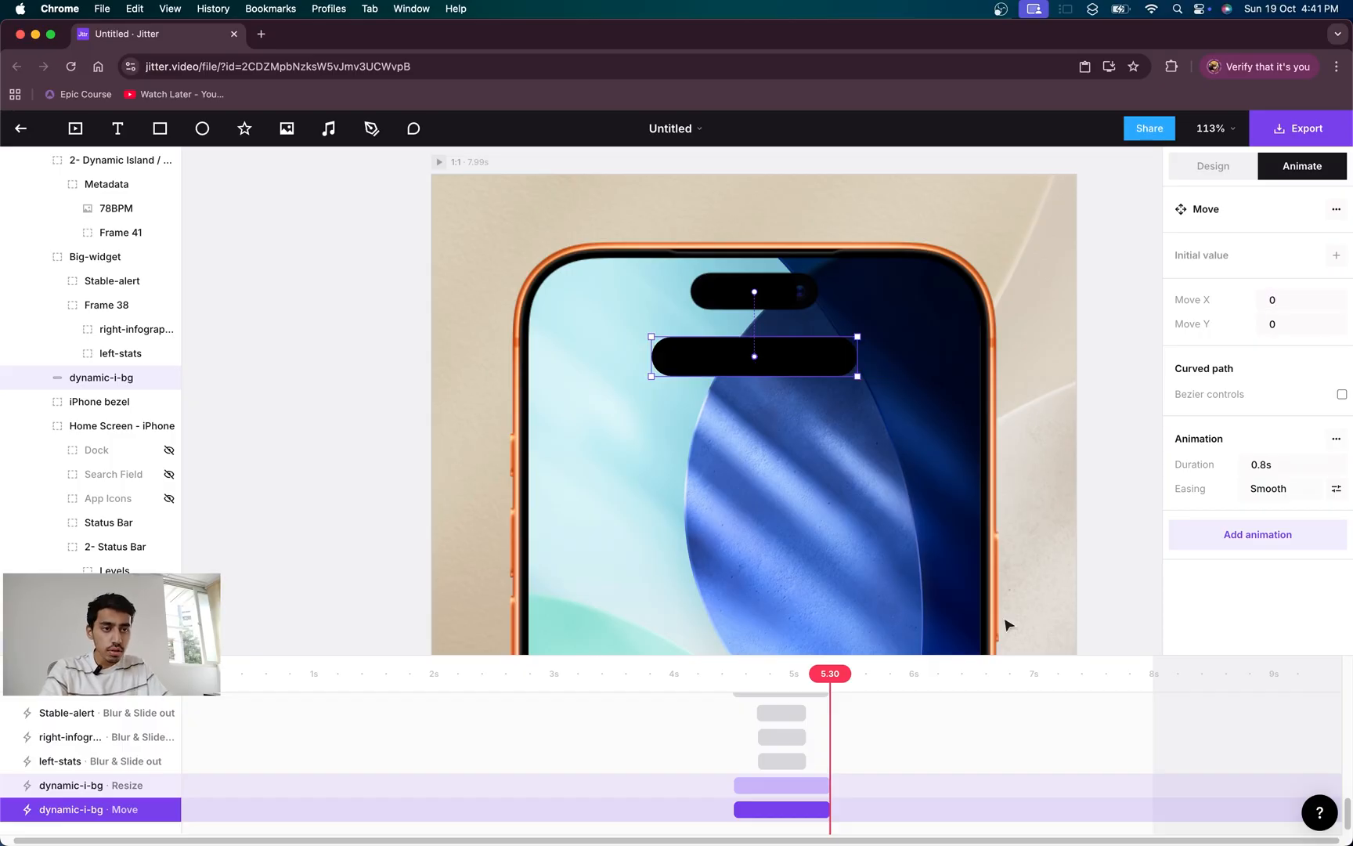
- Set the dynamic-i-bg animation's Move Y to -63, aligning the shrunken background with the Dynamic Island, and preview the collapse
left_click(783, 786, "shift")
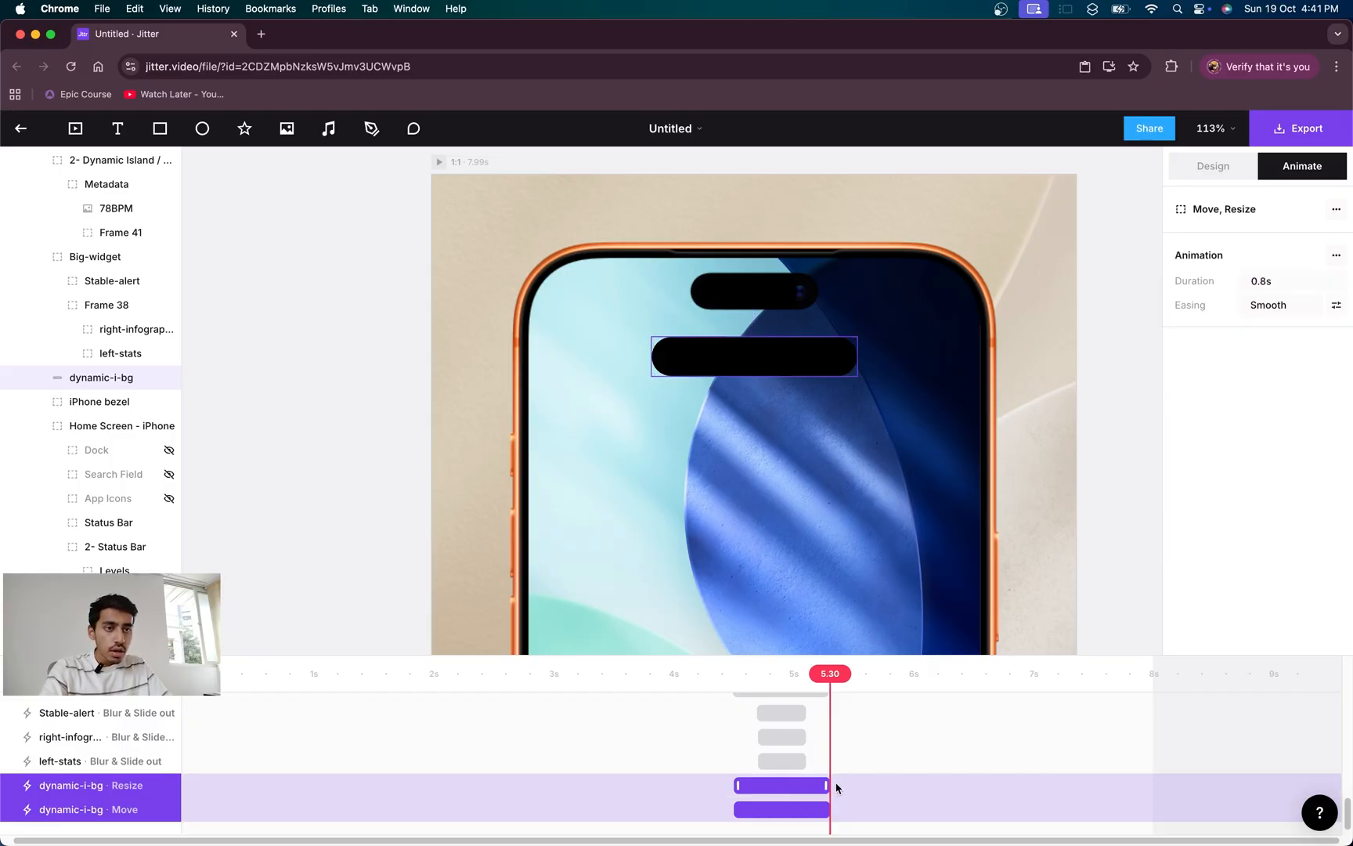
left_click(776, 824)
left_click(776, 815)
left_click(1271, 323)
type("-4")
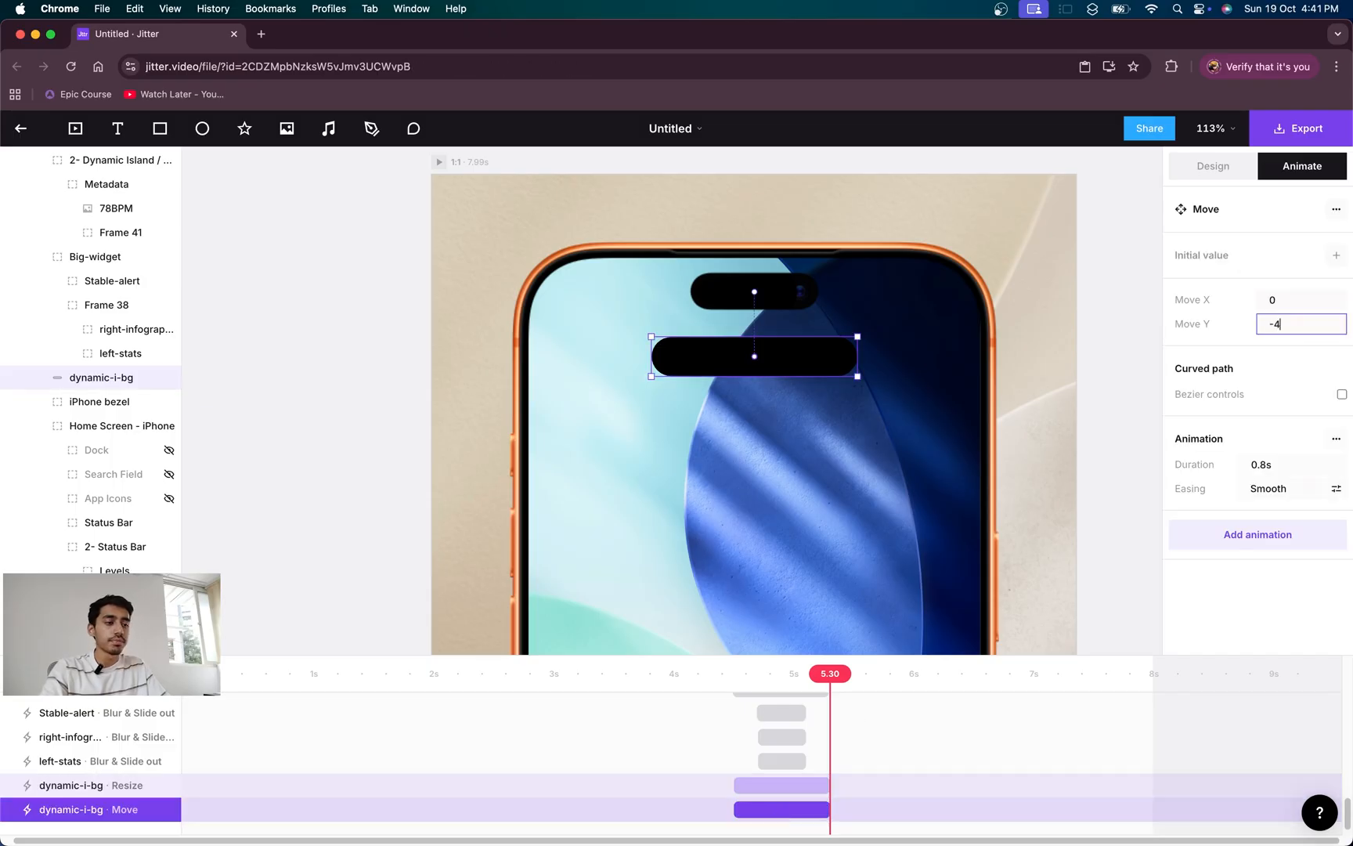
key("BackSpace")
type("62")
key("Return")
left_click_drag(754, 296, 754, 293)
left_click_drag(824, 677, 740, 686)
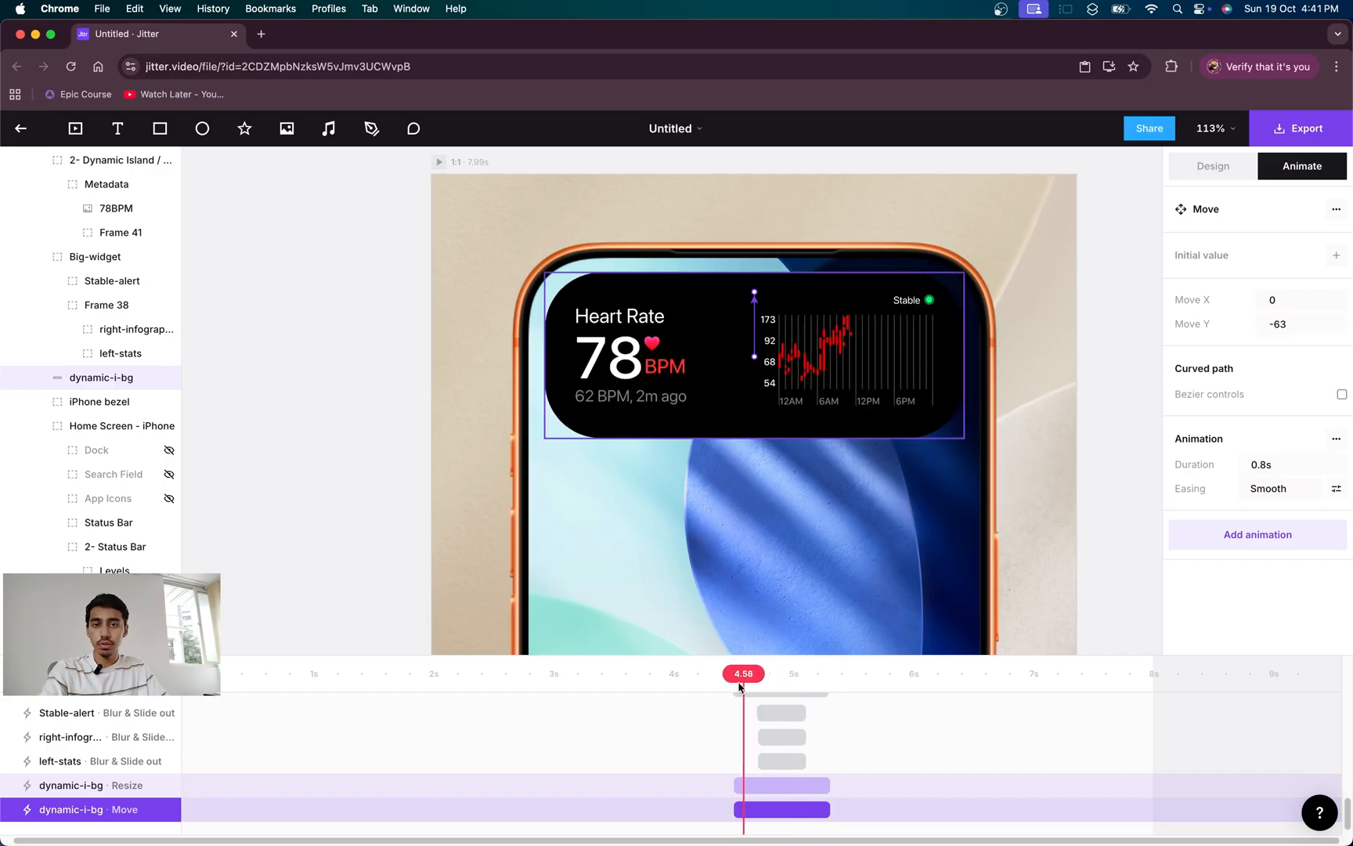
key("space")
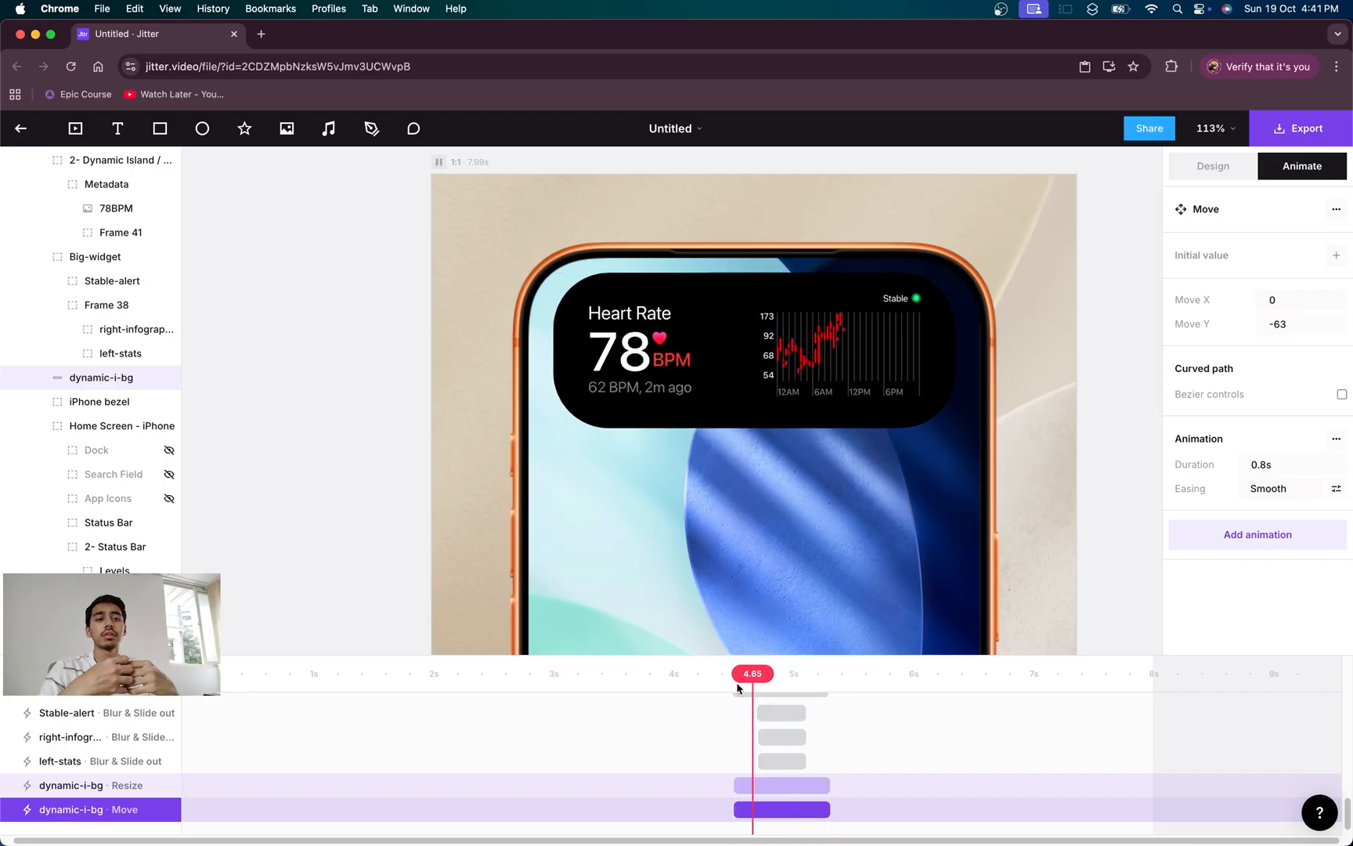
key("space")
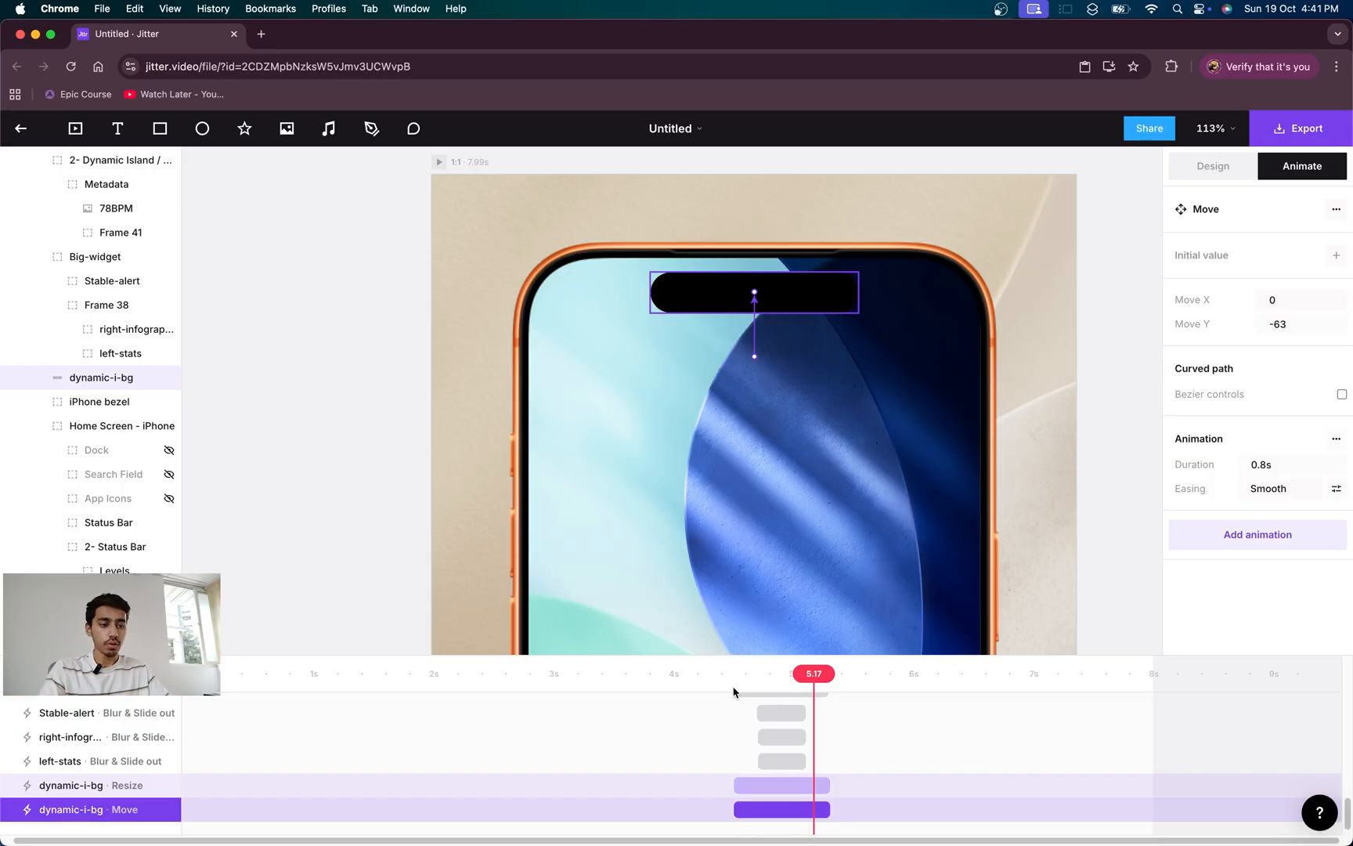
- Add an upward Mask & Slide out animation to the right infographic layer at 5.01 s
left_click(129, 329)
left_click(1255, 210)
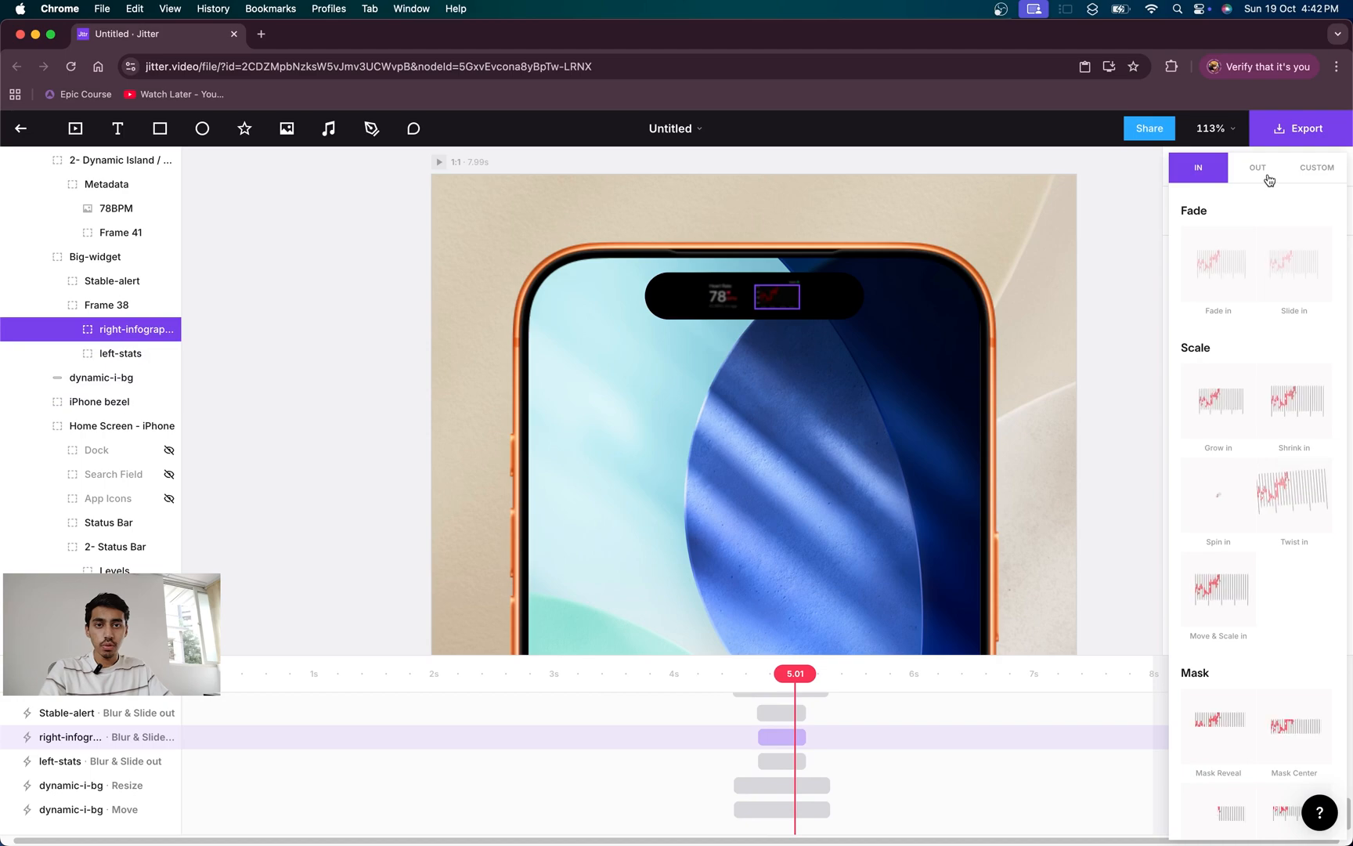
left_click(1269, 179)
scroll(1302, 574, "down", 1)
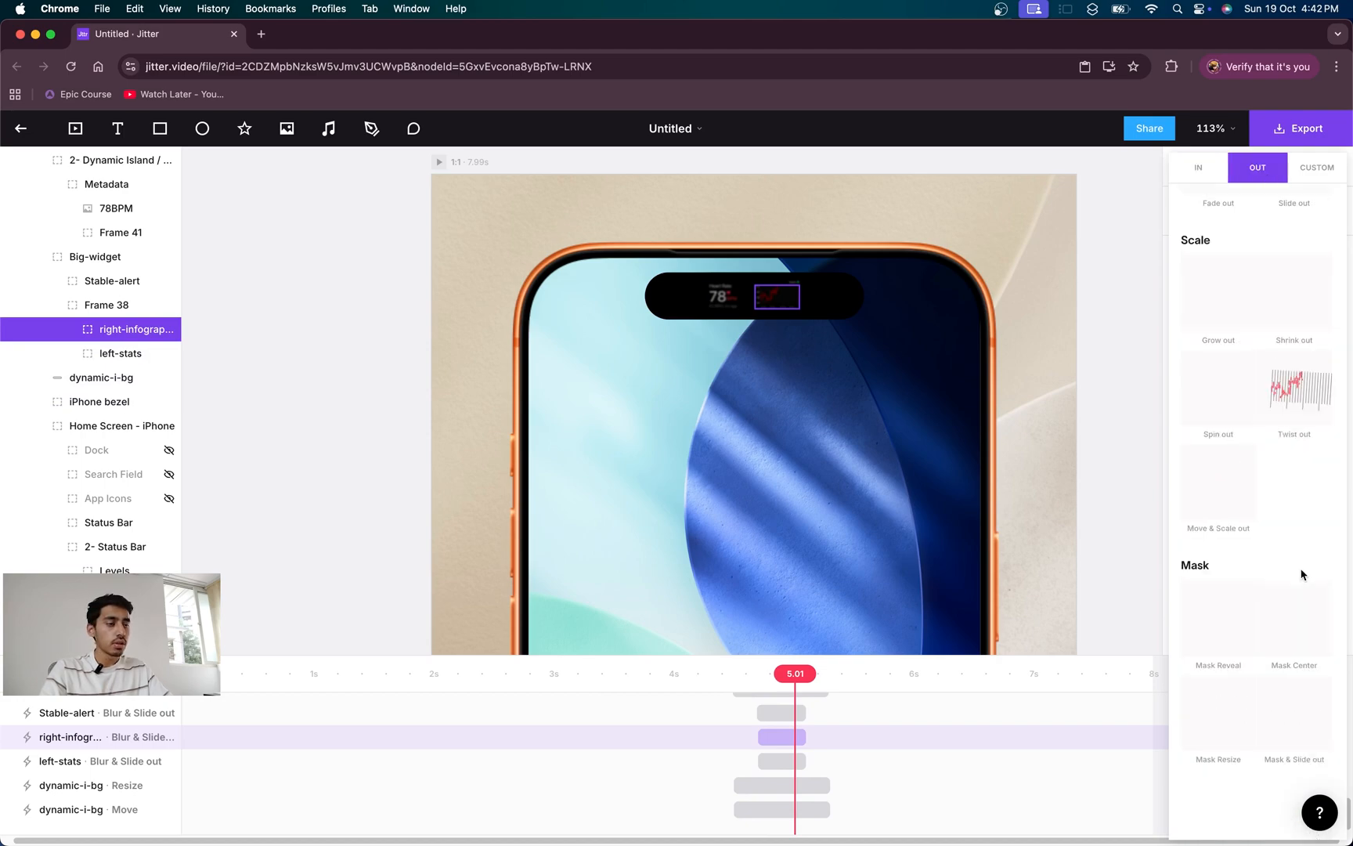
scroll(1303, 574, "down", 5)
left_click(1292, 466)
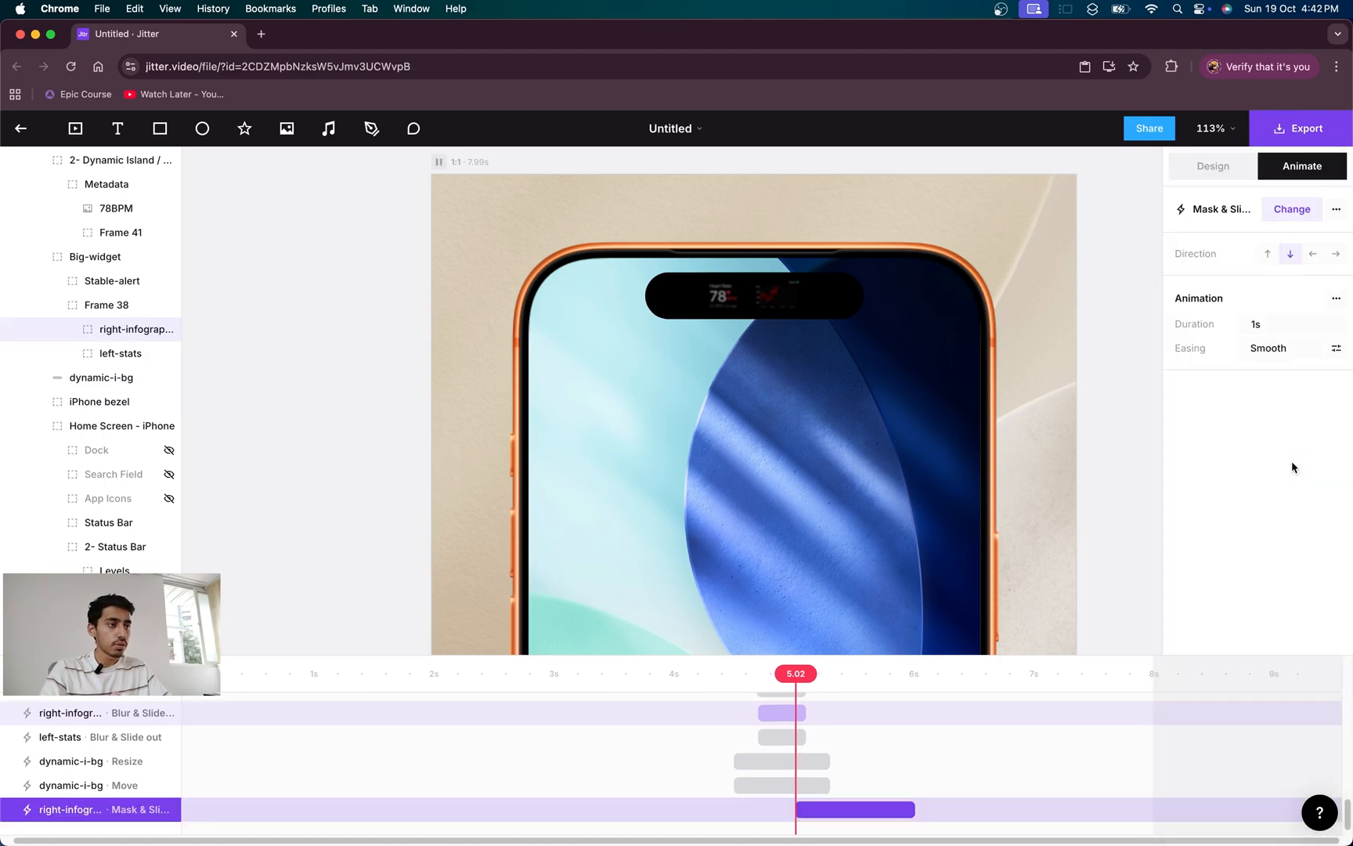
left_click(1268, 255)
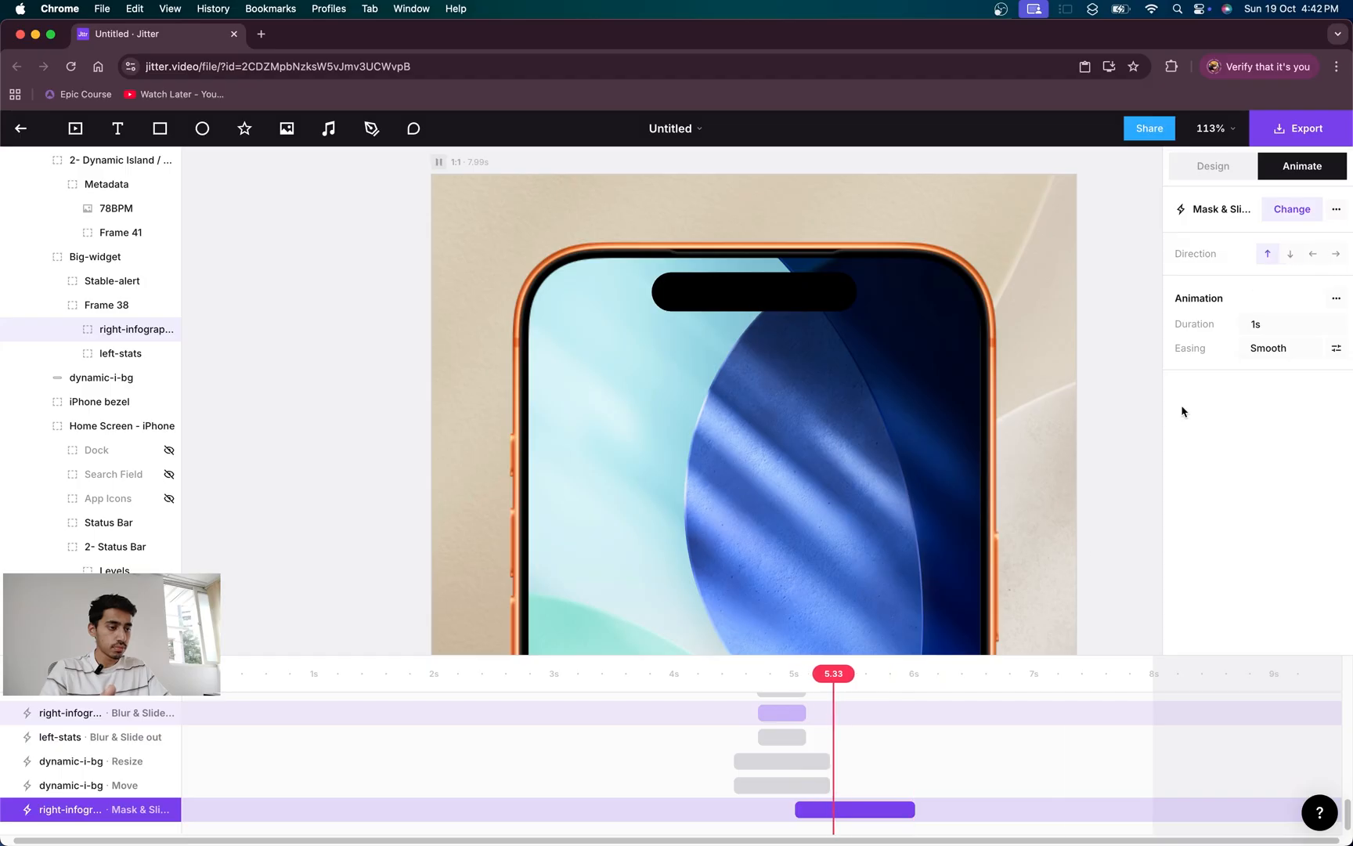
- Shift and shorten the right infographic's Mask & Slide out animation to 0.35 s, ending at 5.10 s with its blur exit
left_click_drag(886, 817, 800, 809)
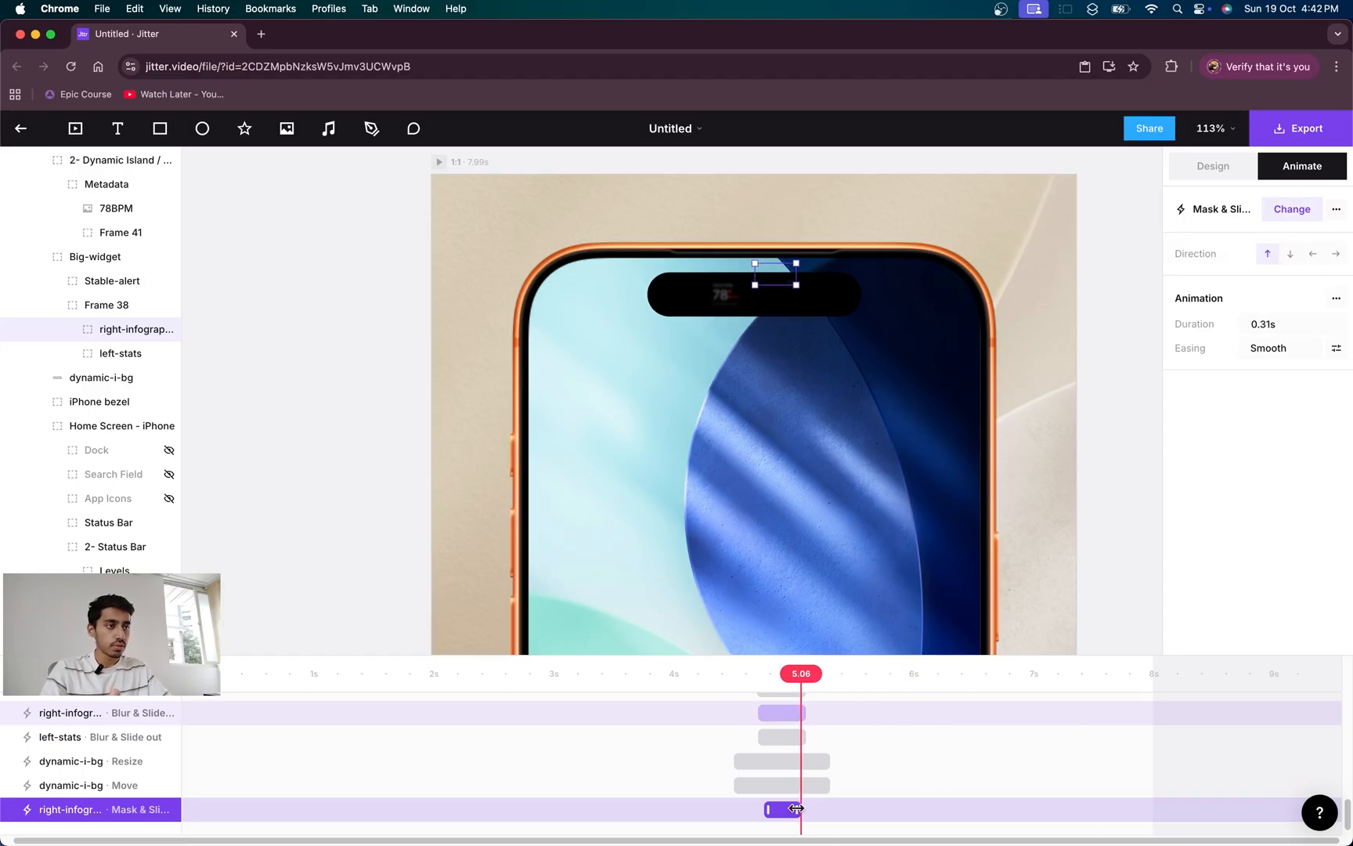
left_click_drag(775, 674, 689, 683)
key("super+z")
left_click_drag(793, 675, 745, 676)
left_click(794, 813)
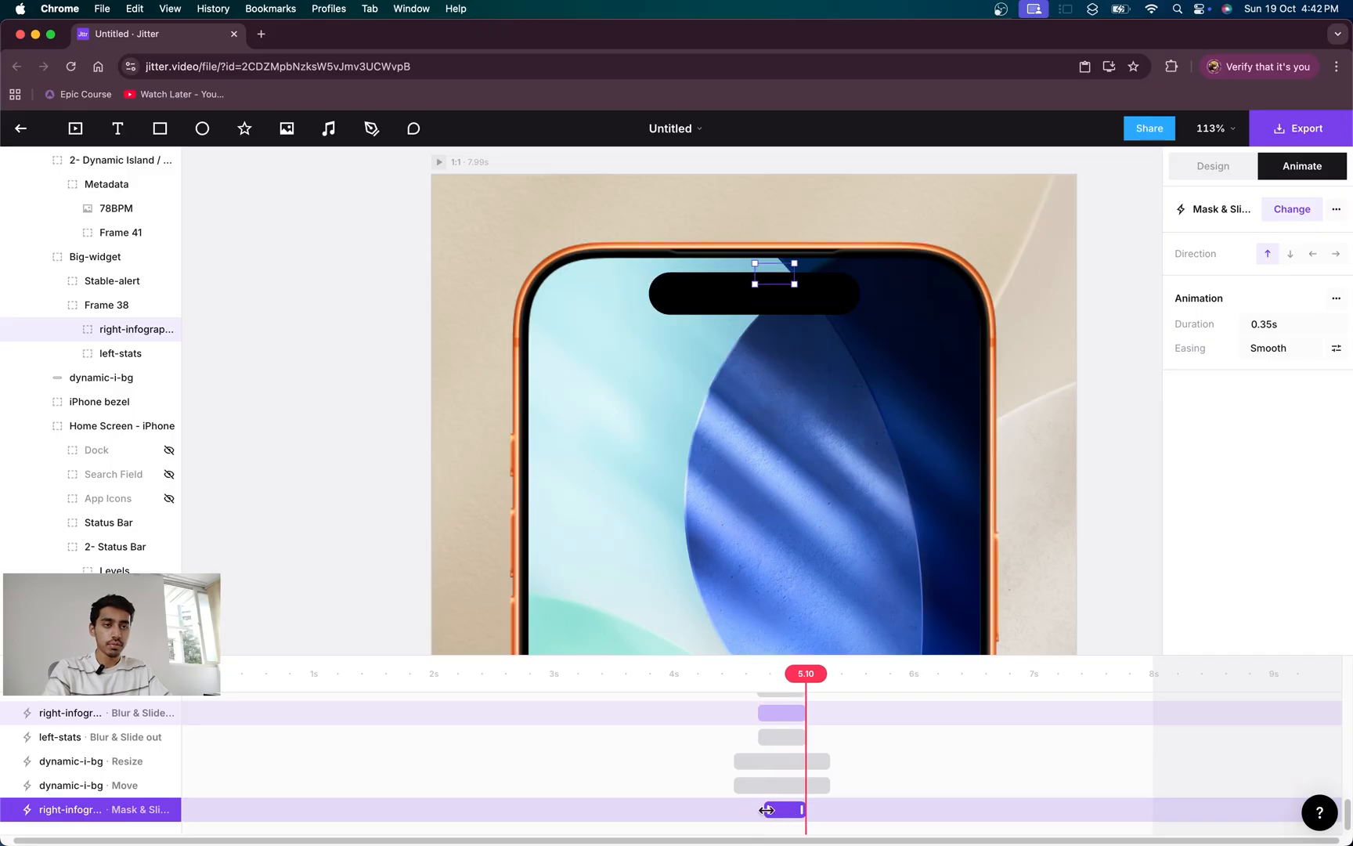
- Fine-tune the start of the right infographic's Mask & Slide out animation and preview the collapse
left_click_drag(767, 809, 765, 809)
left_click_drag(757, 674, 807, 672)
key("space")
left_click(716, 675)
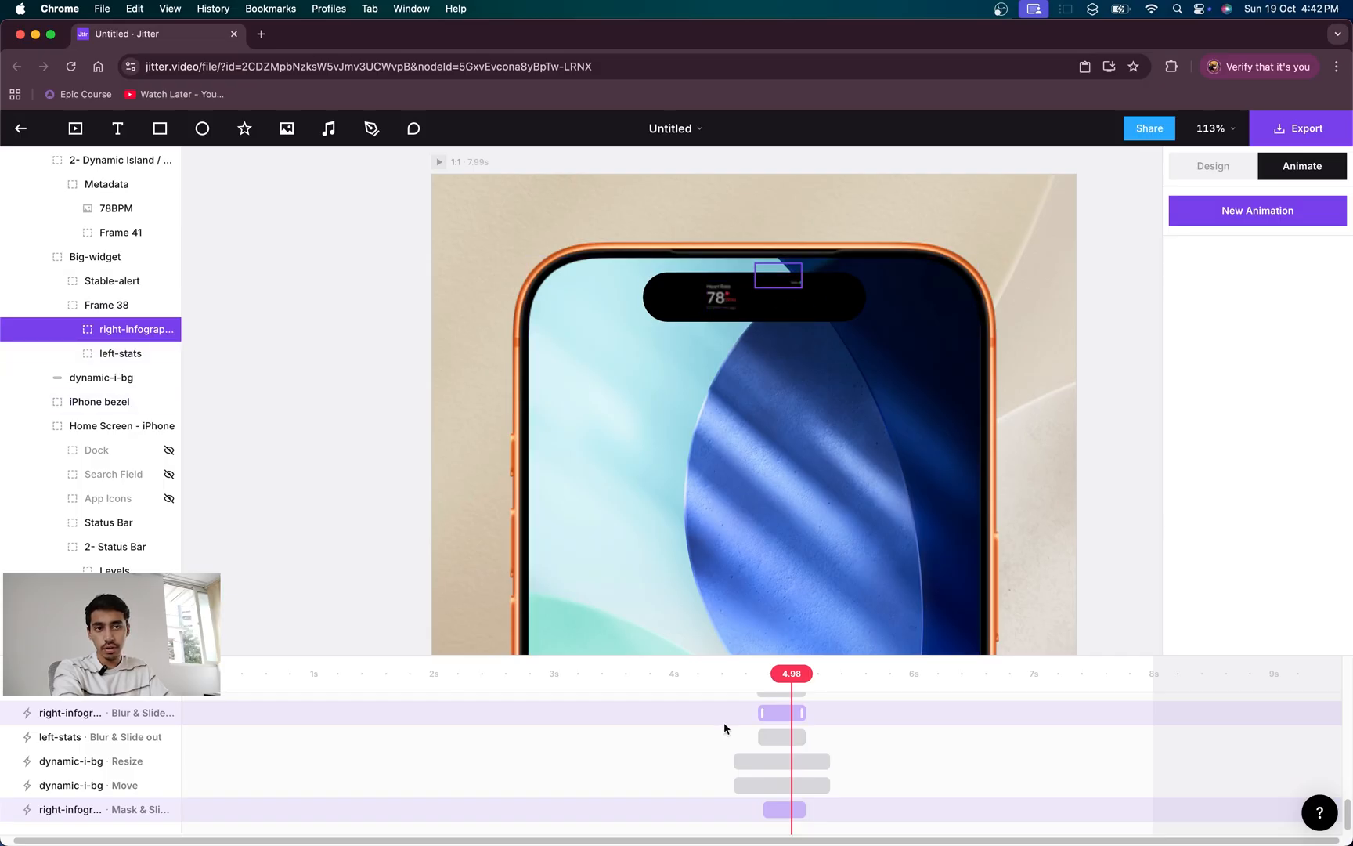
scroll(740, 732, "up", 1)
scroll(749, 726, "down", 2)
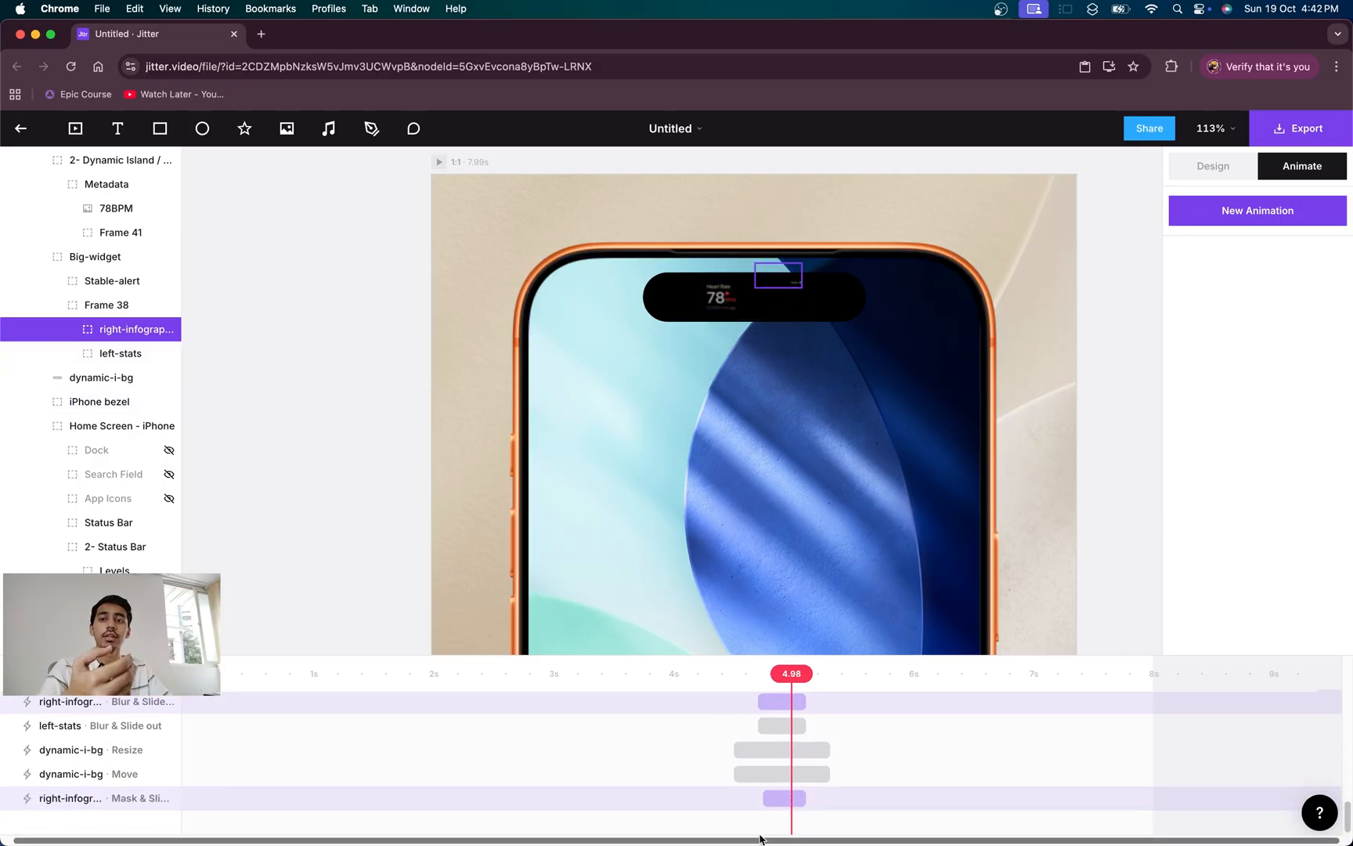
- Add an upward Mask & Slide out animation to left-stats at 4.98 s
left_click(103, 356)
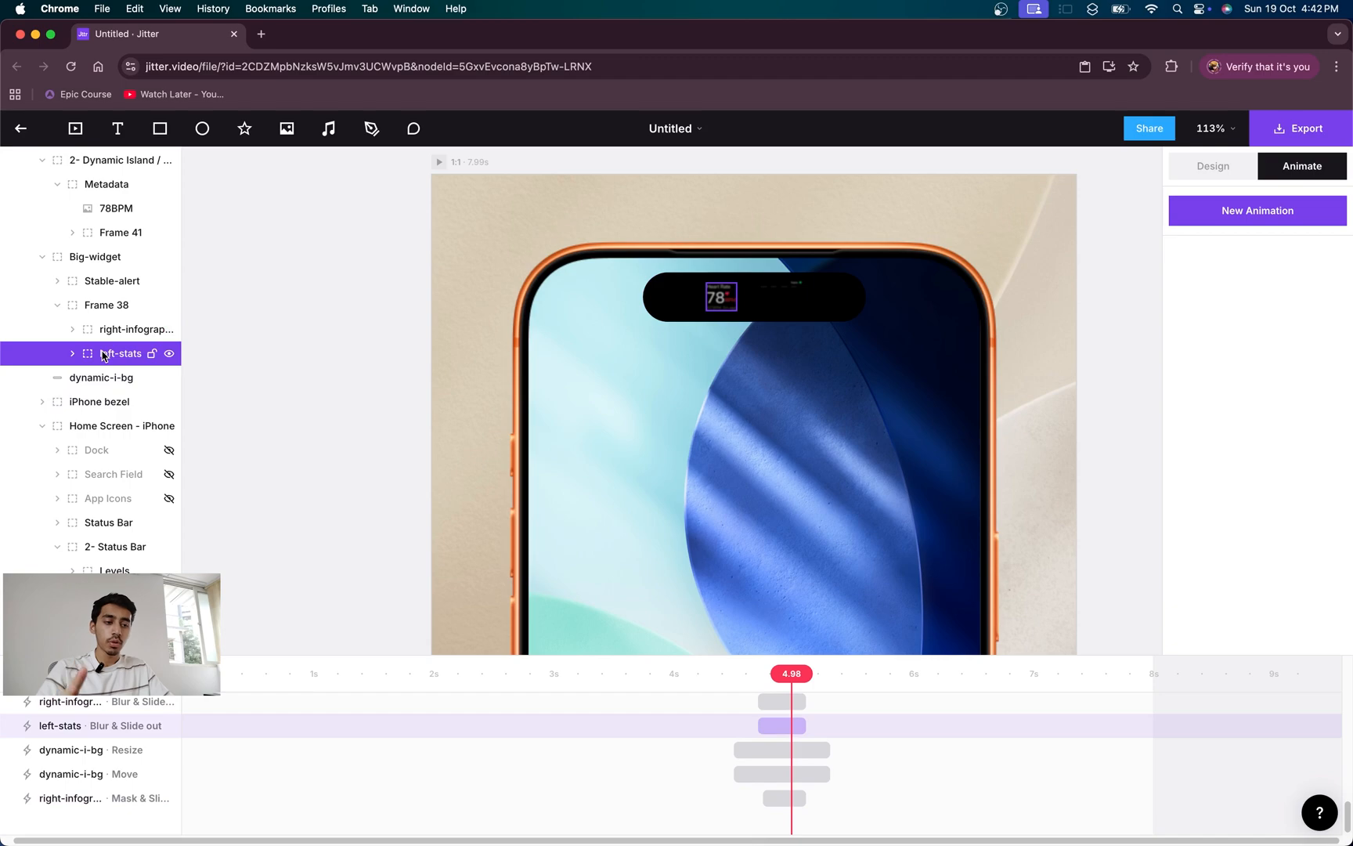
left_click(1234, 213)
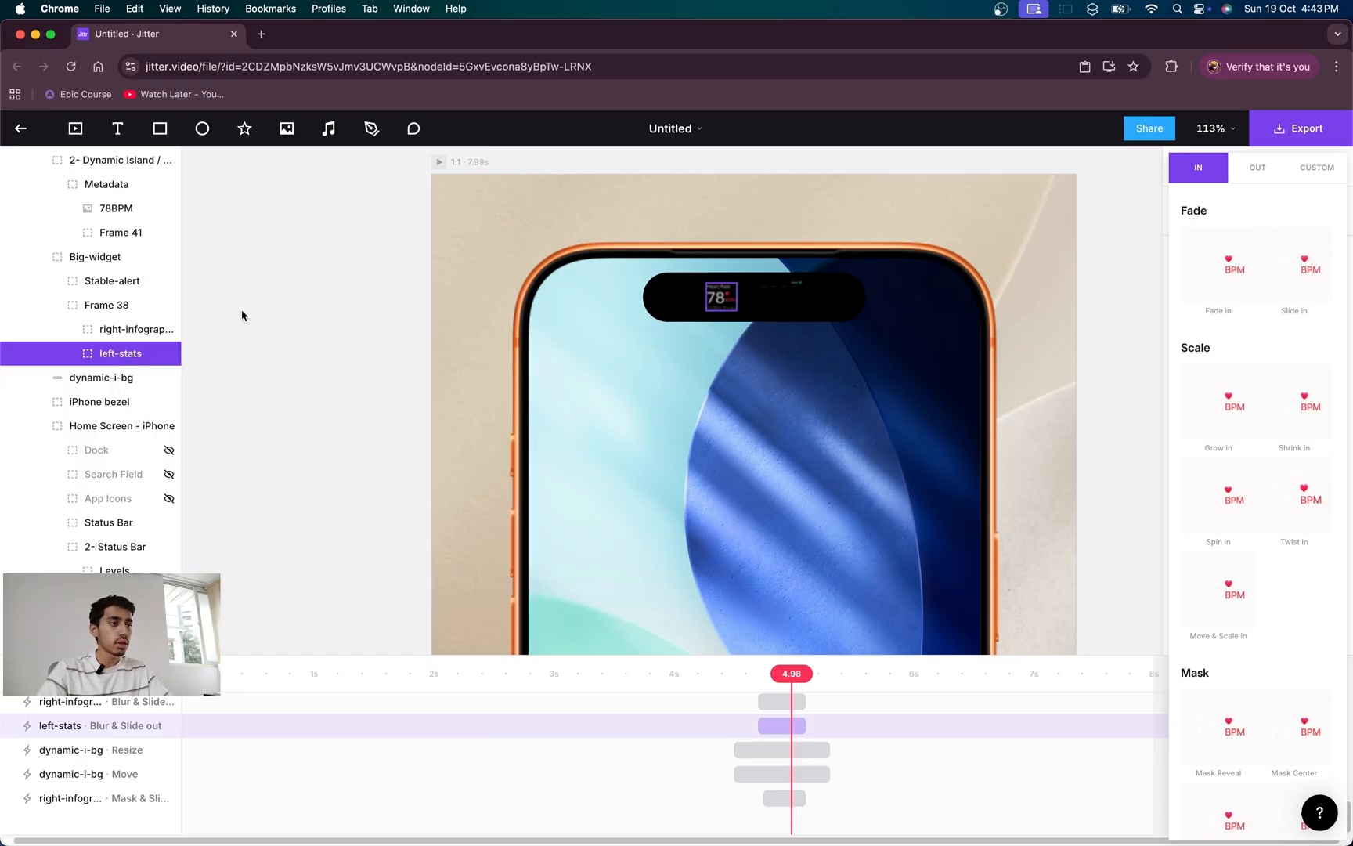
left_click(1261, 177)
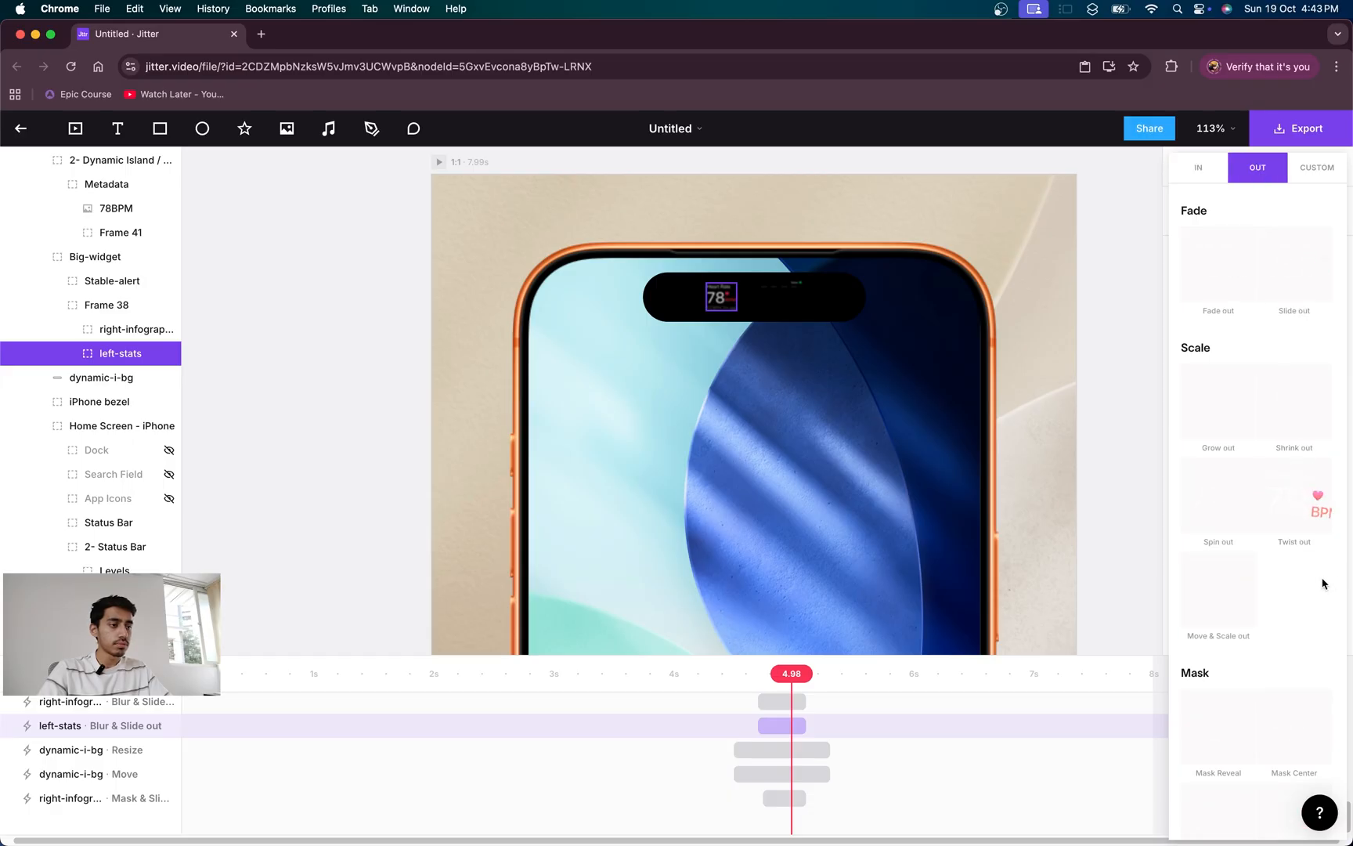
scroll(1320, 583, "down", 5)
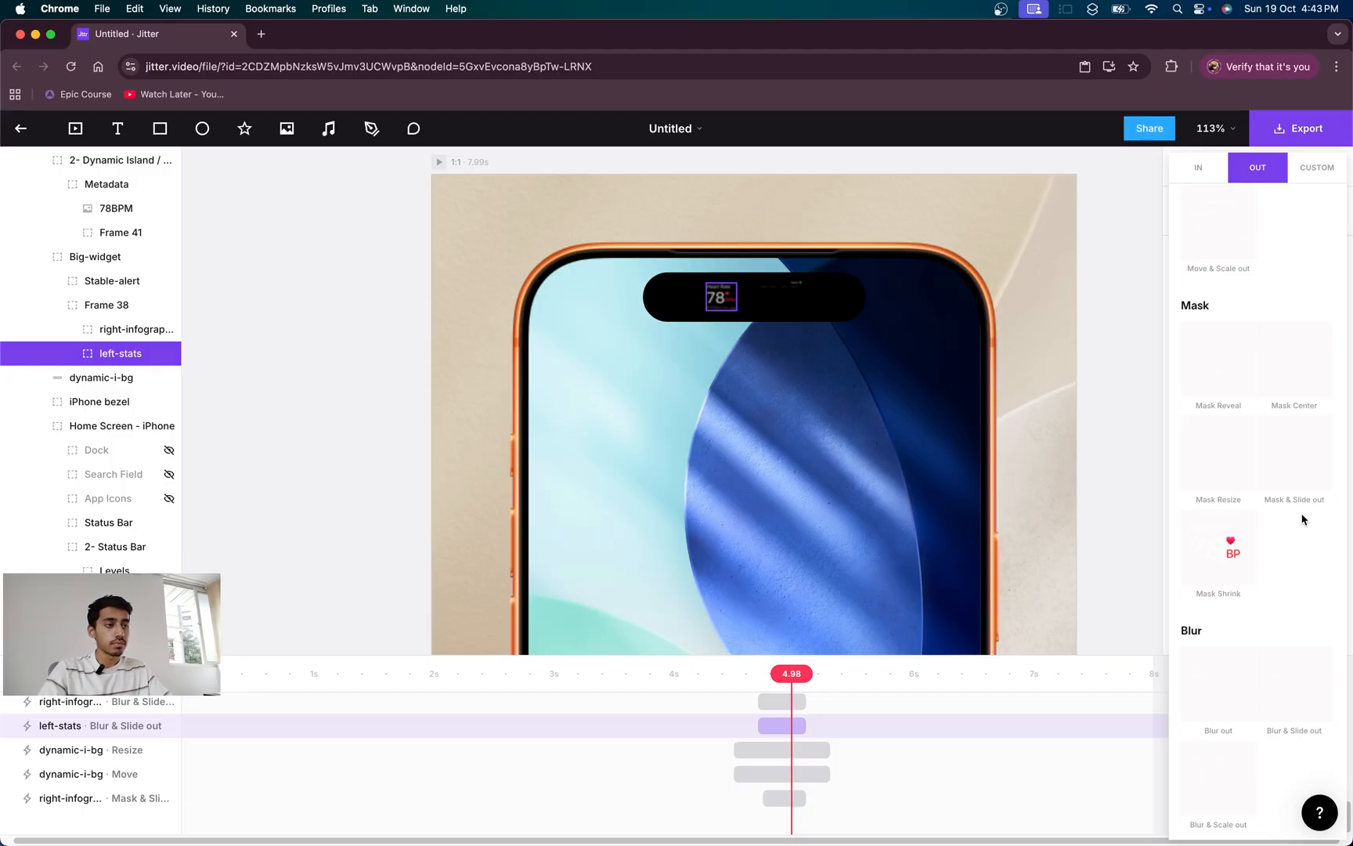
left_click(1297, 478)
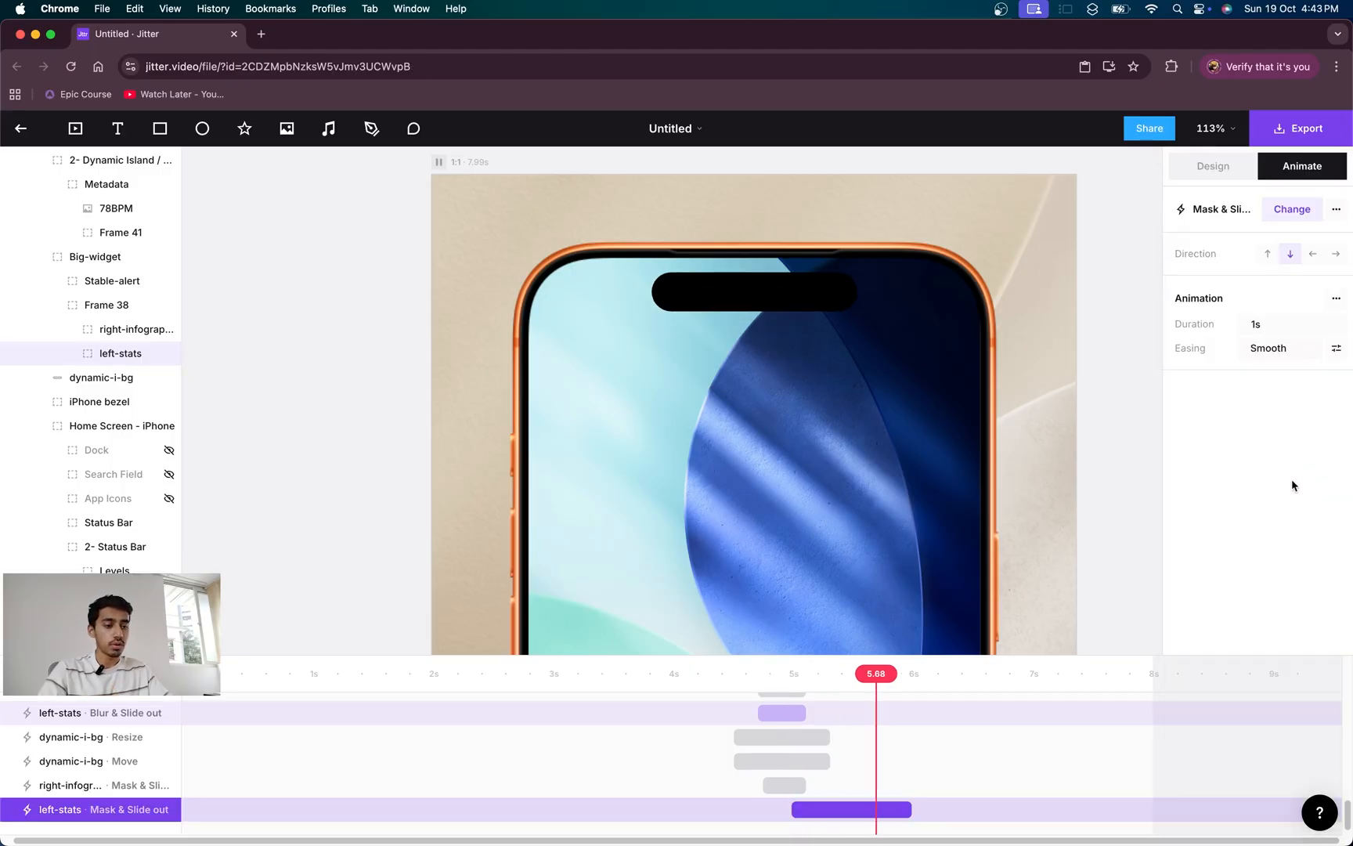
left_click(1268, 254)
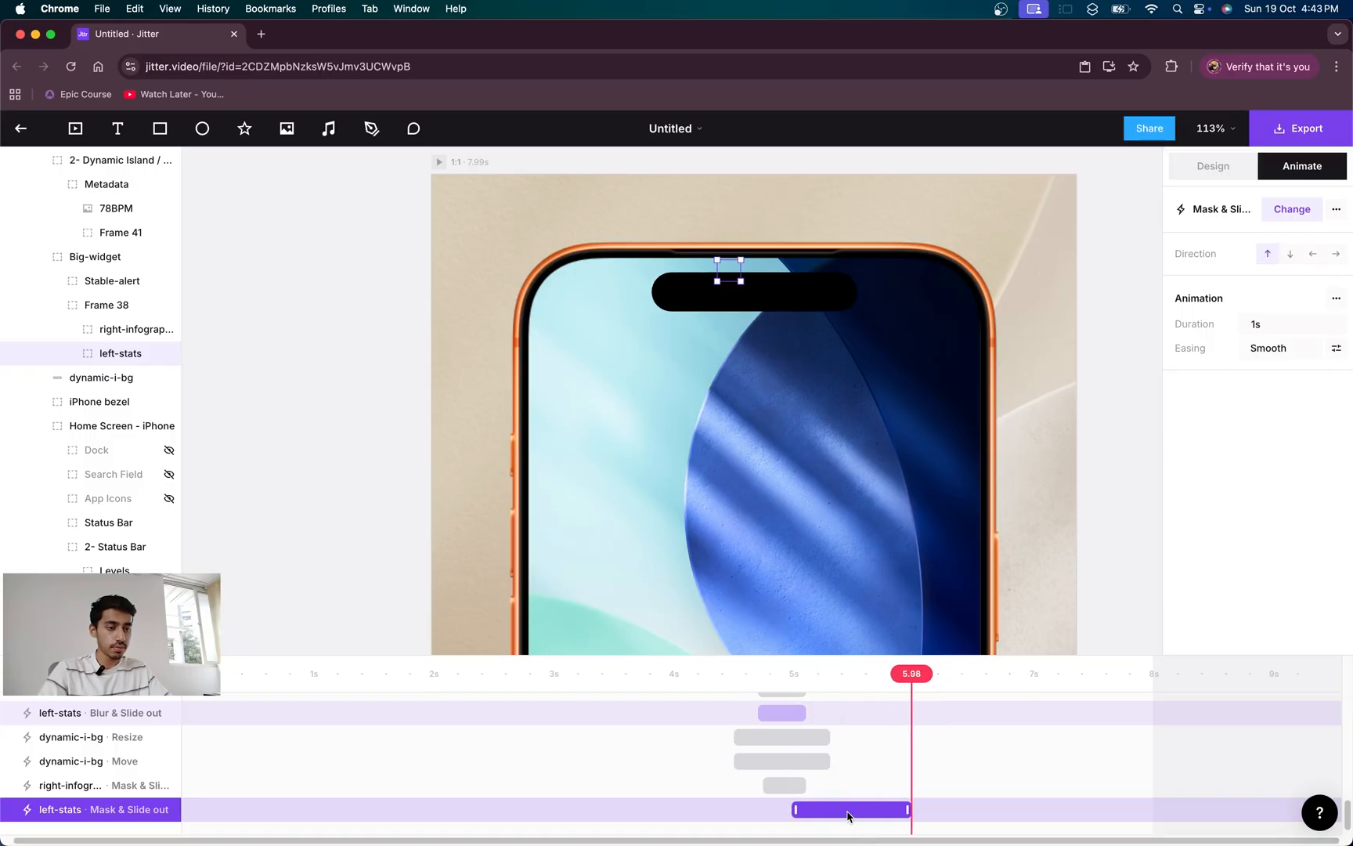
- Shift and shorten the left-stats Mask & Slide out animation to 0.36 s, ending at about 5.09 s, and preview the collapse
left_click_drag(847, 815, 804, 809)
mouse_move(810, 675)
left_mouse_down()
mouse_move(758, 675)
mouse_move(805, 683)
left_mouse_up()
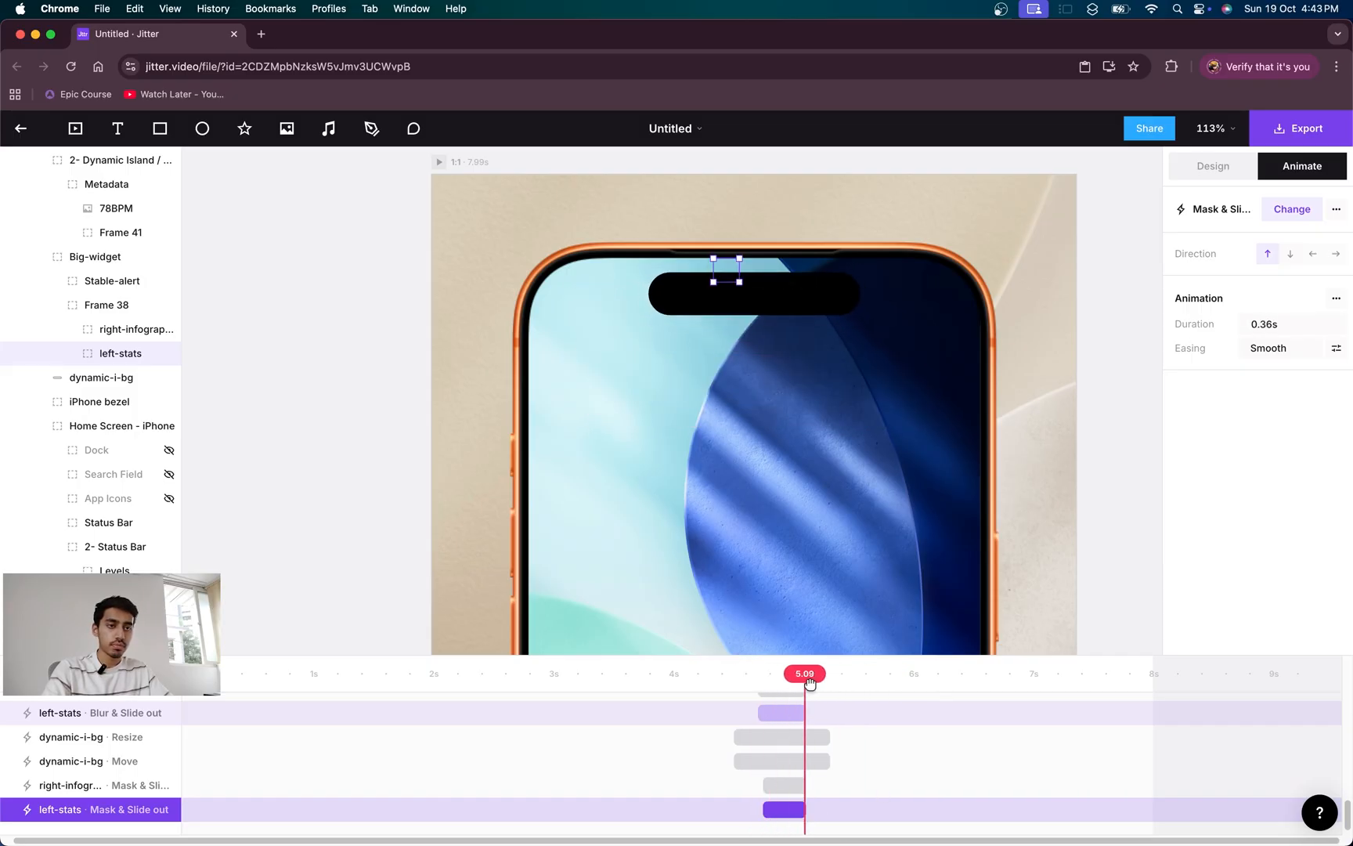
left_click(714, 681)
key("space")
left_click(713, 682)
left_click(713, 676)
left_click(712, 677)
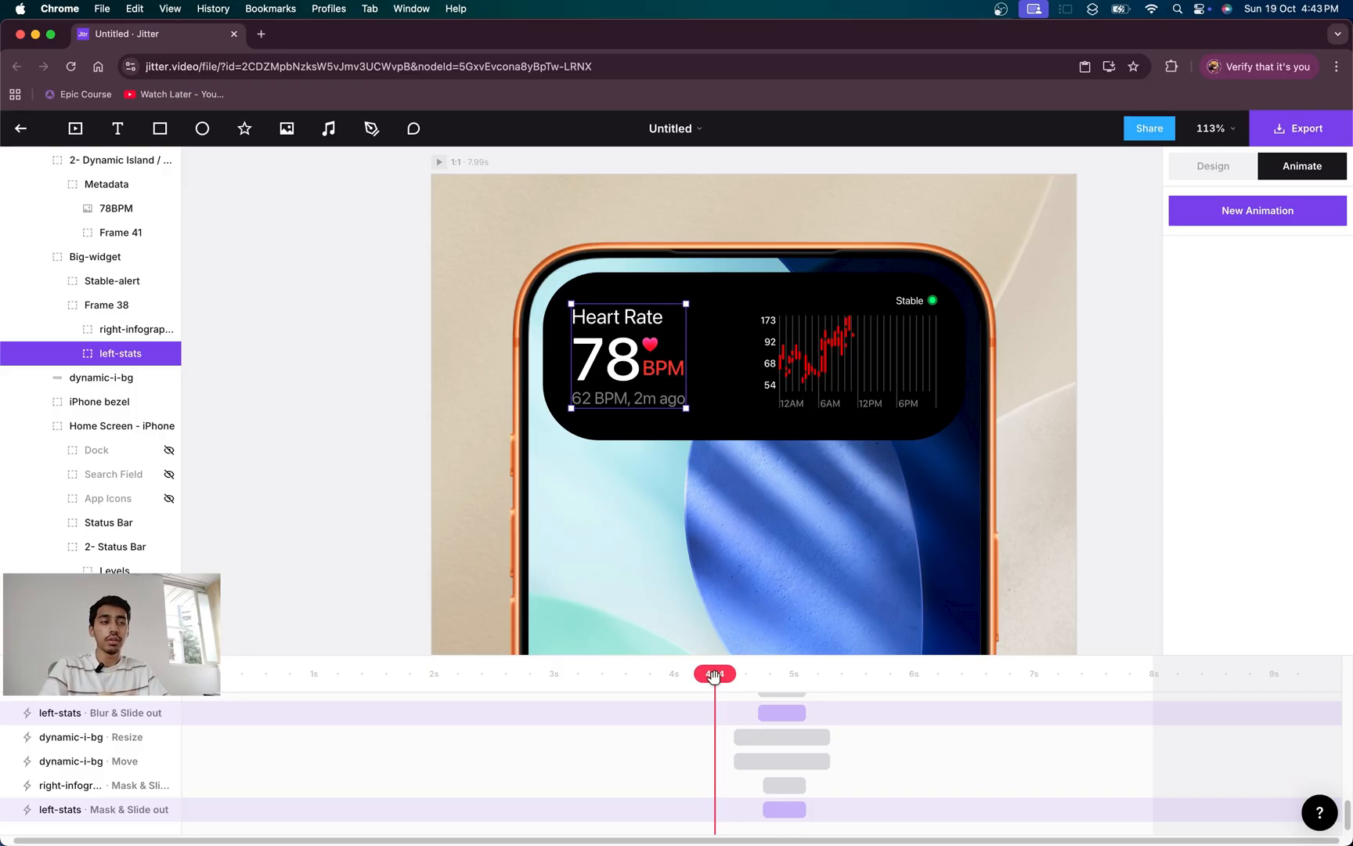
key("space")
key("space")
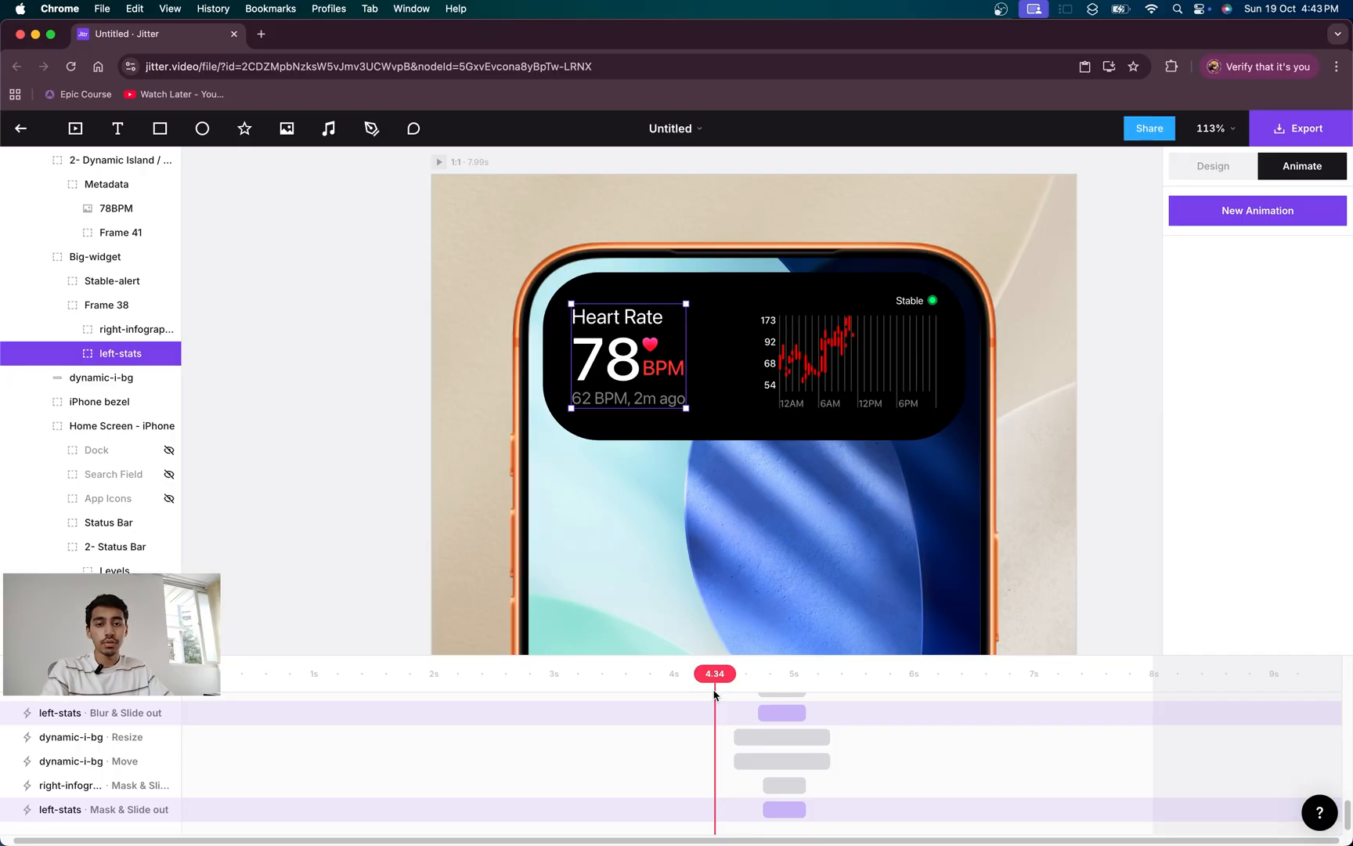
left_click_drag(716, 673, 834, 673)
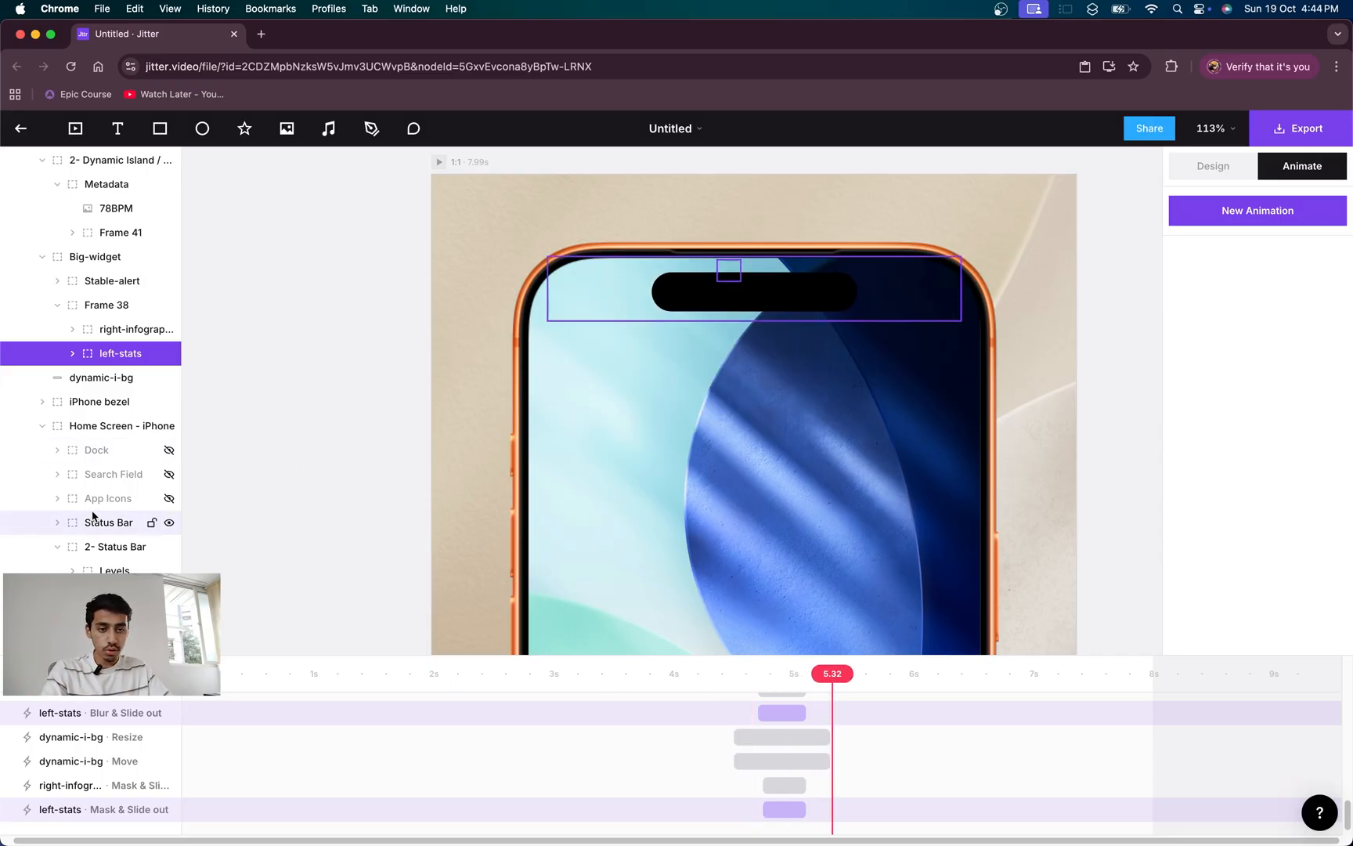
- Add a Hide / Show animation to 2- Status Bar at 4.33 s and set its action to Show
left_click(94, 551)
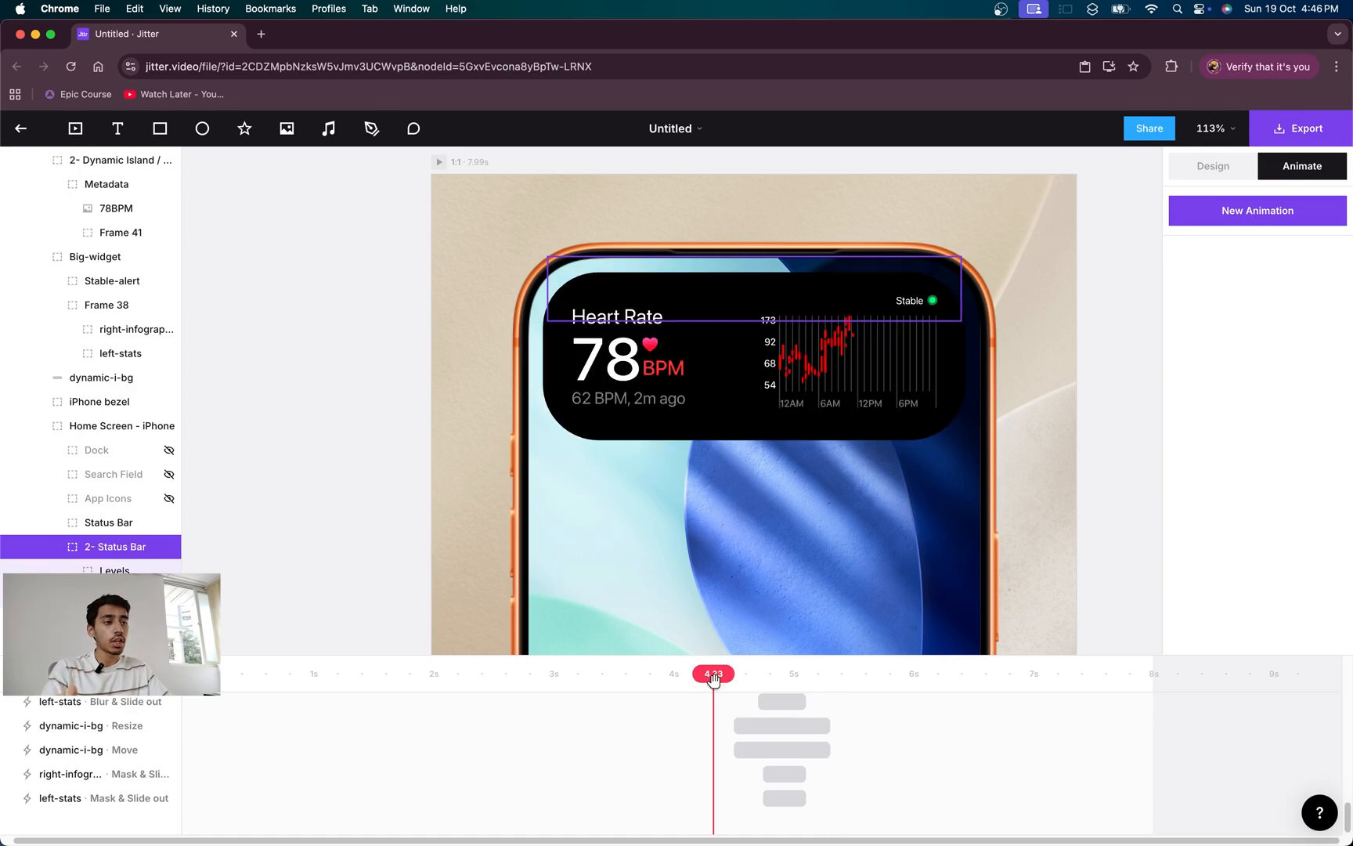
left_click(1257, 213)
left_click(1319, 170)
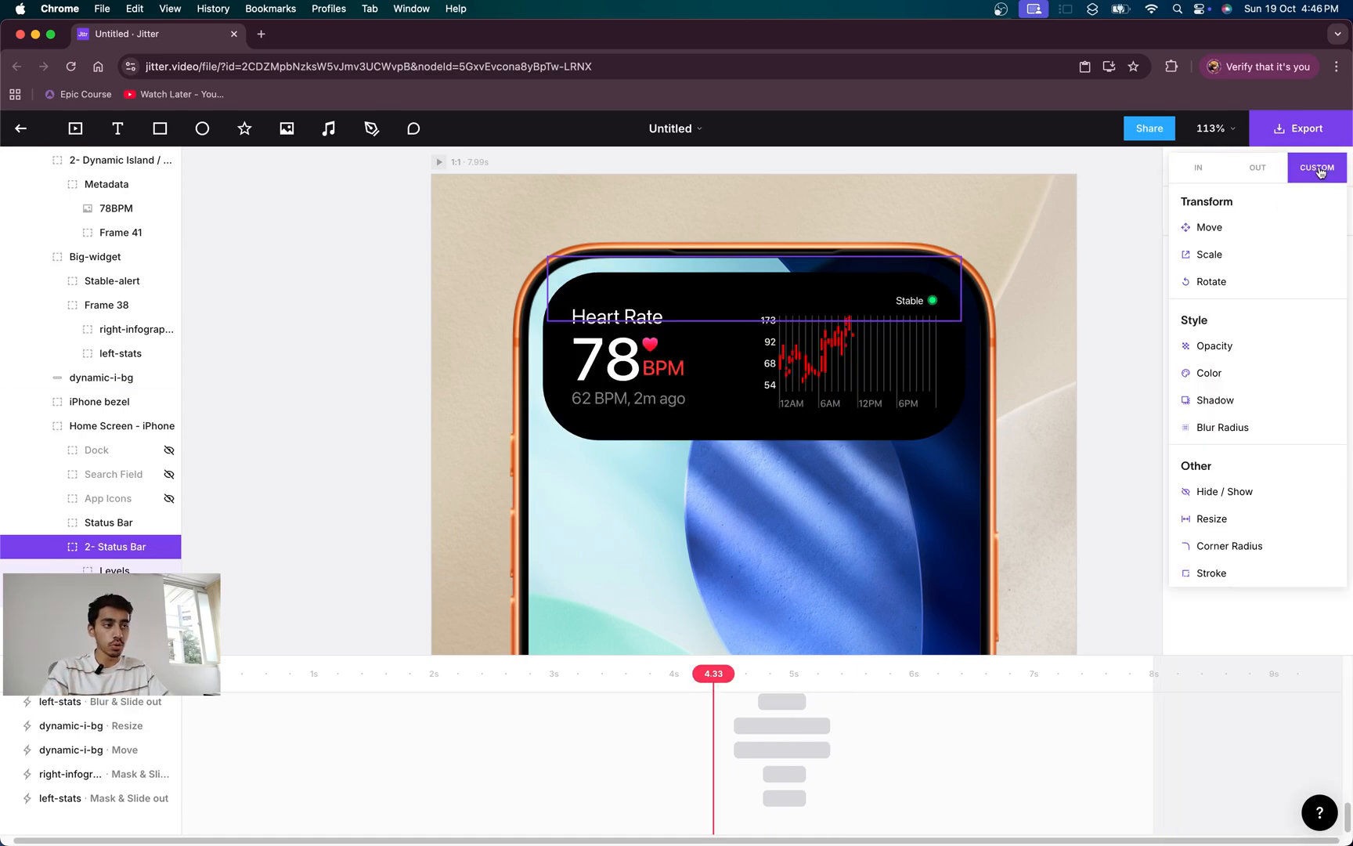
left_click(1234, 494)
left_click(1296, 253)
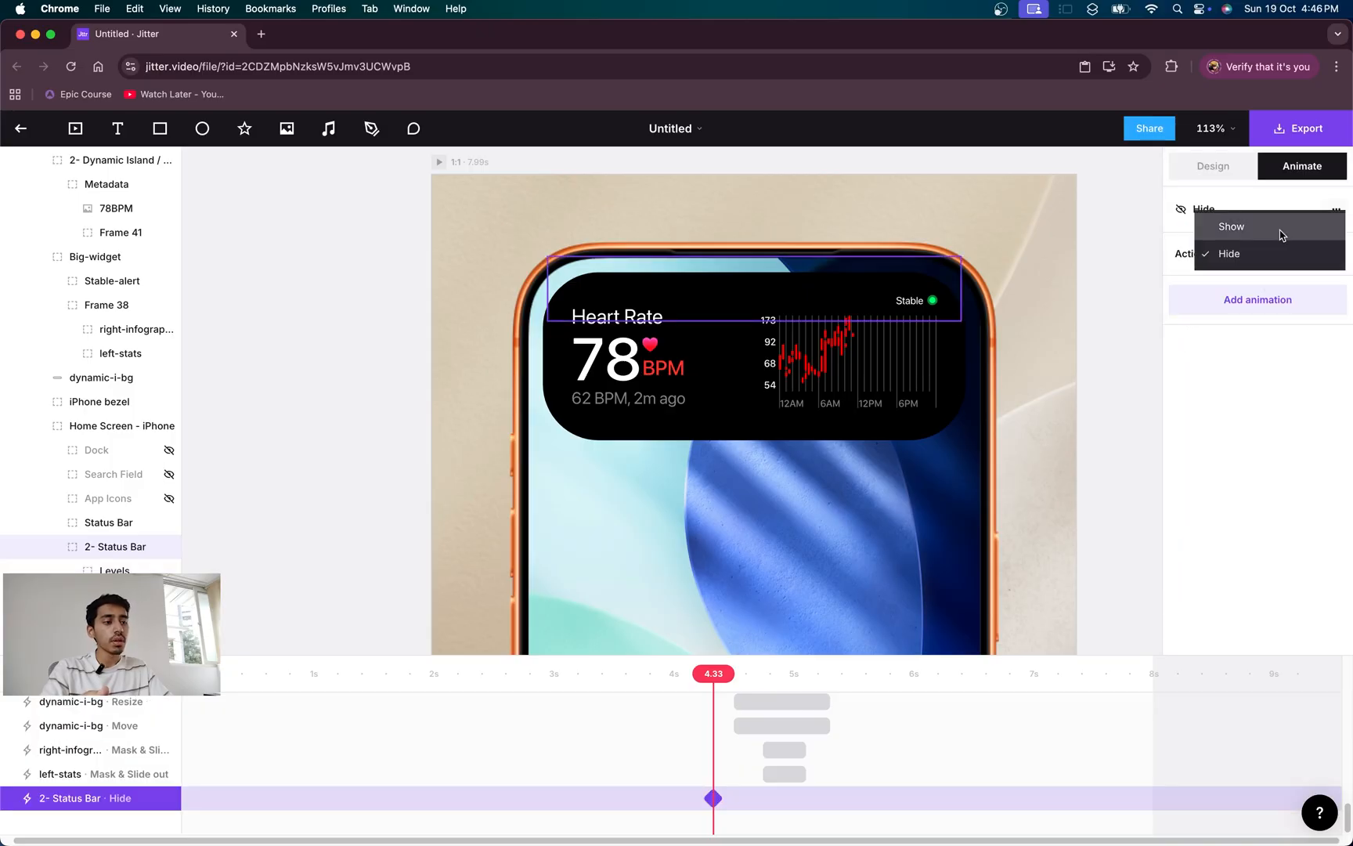
left_click(1281, 227)
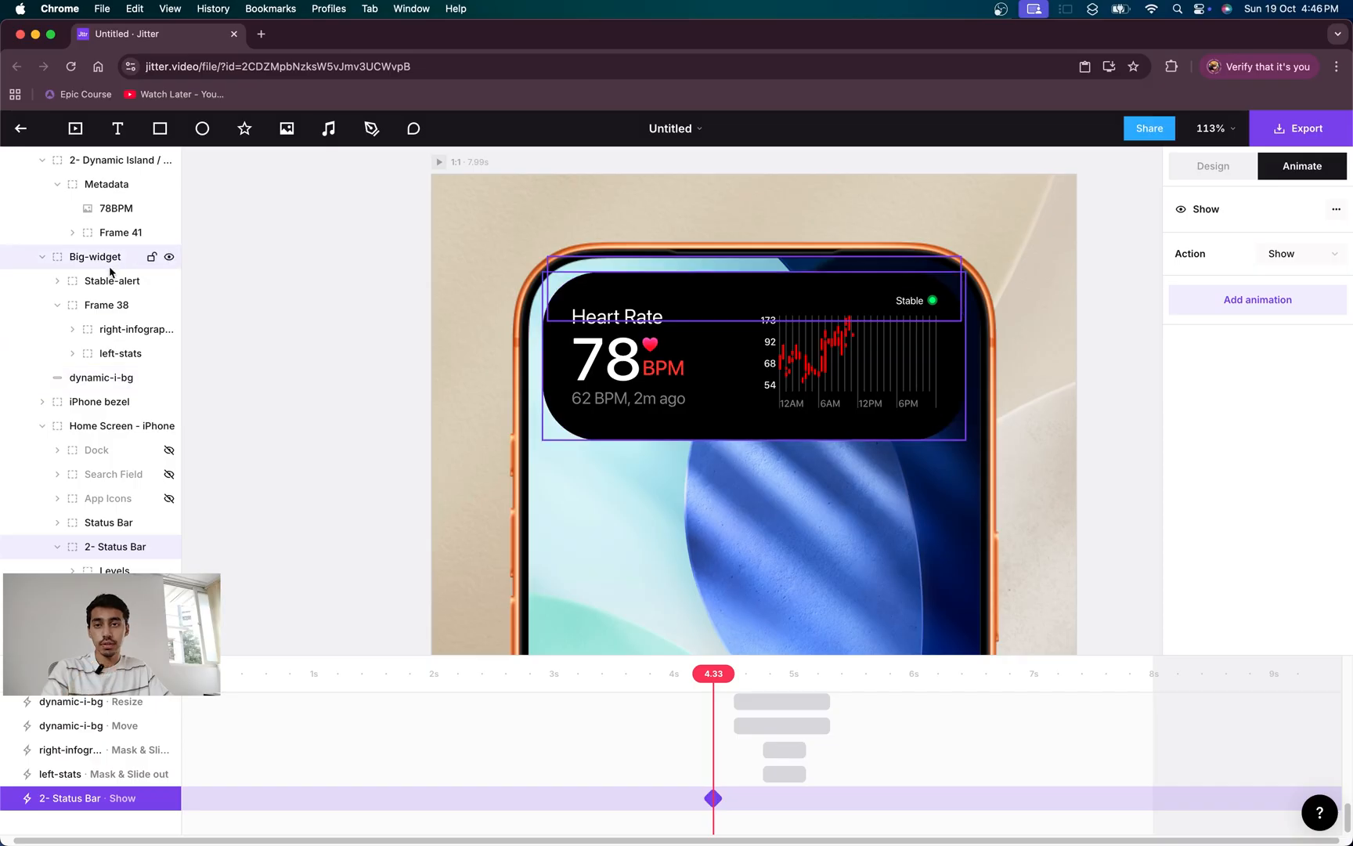
- Add a Hide / Show animation to the 2- Dynamic Island layer at 4.33 s with its action set to Show
scroll(108, 266, "up", 1)
scroll(102, 270, "up", 1)
left_click(87, 243)
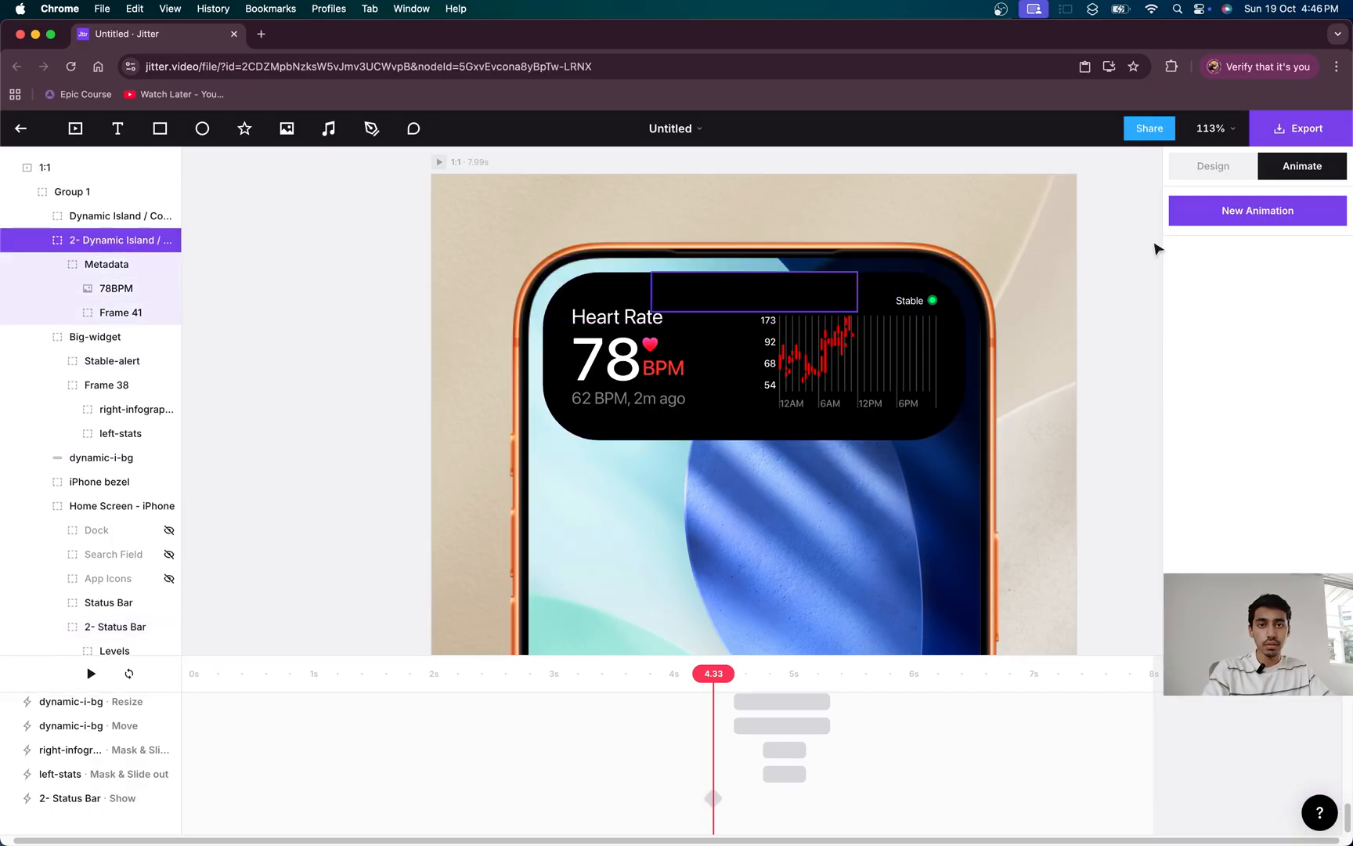
left_click(1302, 209)
left_click(1319, 170)
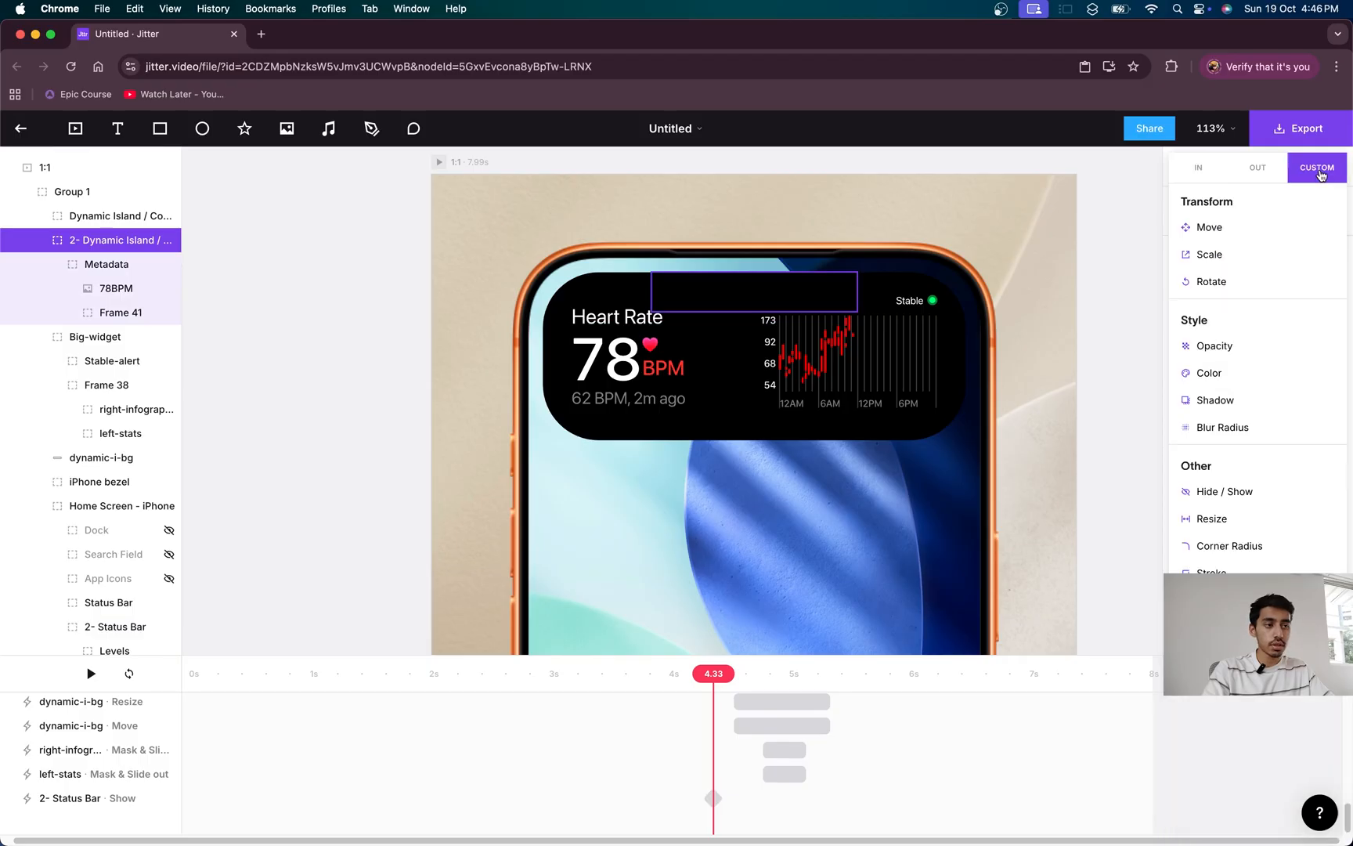
left_click(1245, 492)
left_click(1278, 256)
left_click(1269, 226)
- Add a leftward Slide in animation to the status bar's Levels layer, starting at about 4.58 s and lasting 0.72 s
left_click_drag(723, 672, 745, 672)
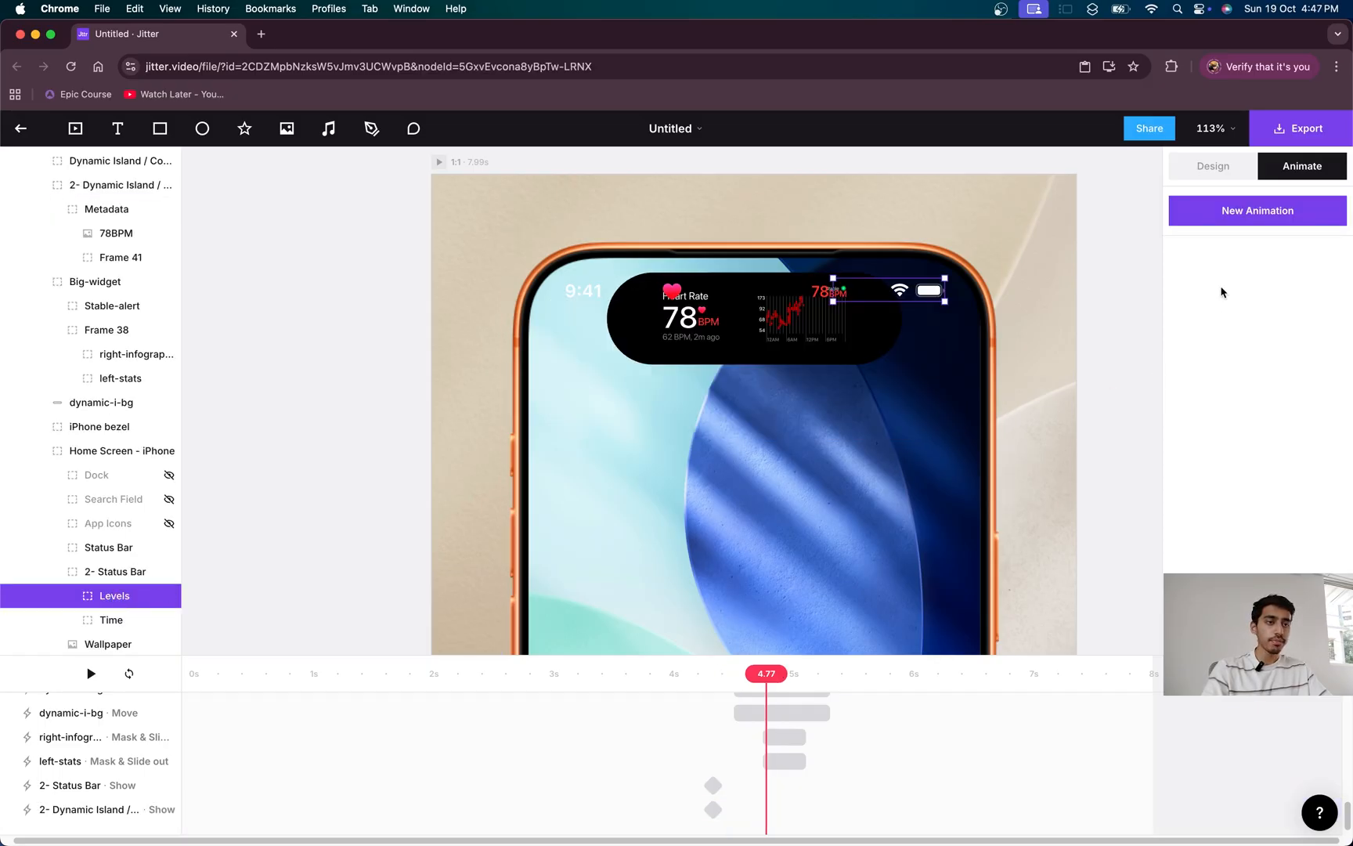
left_click(1203, 211)
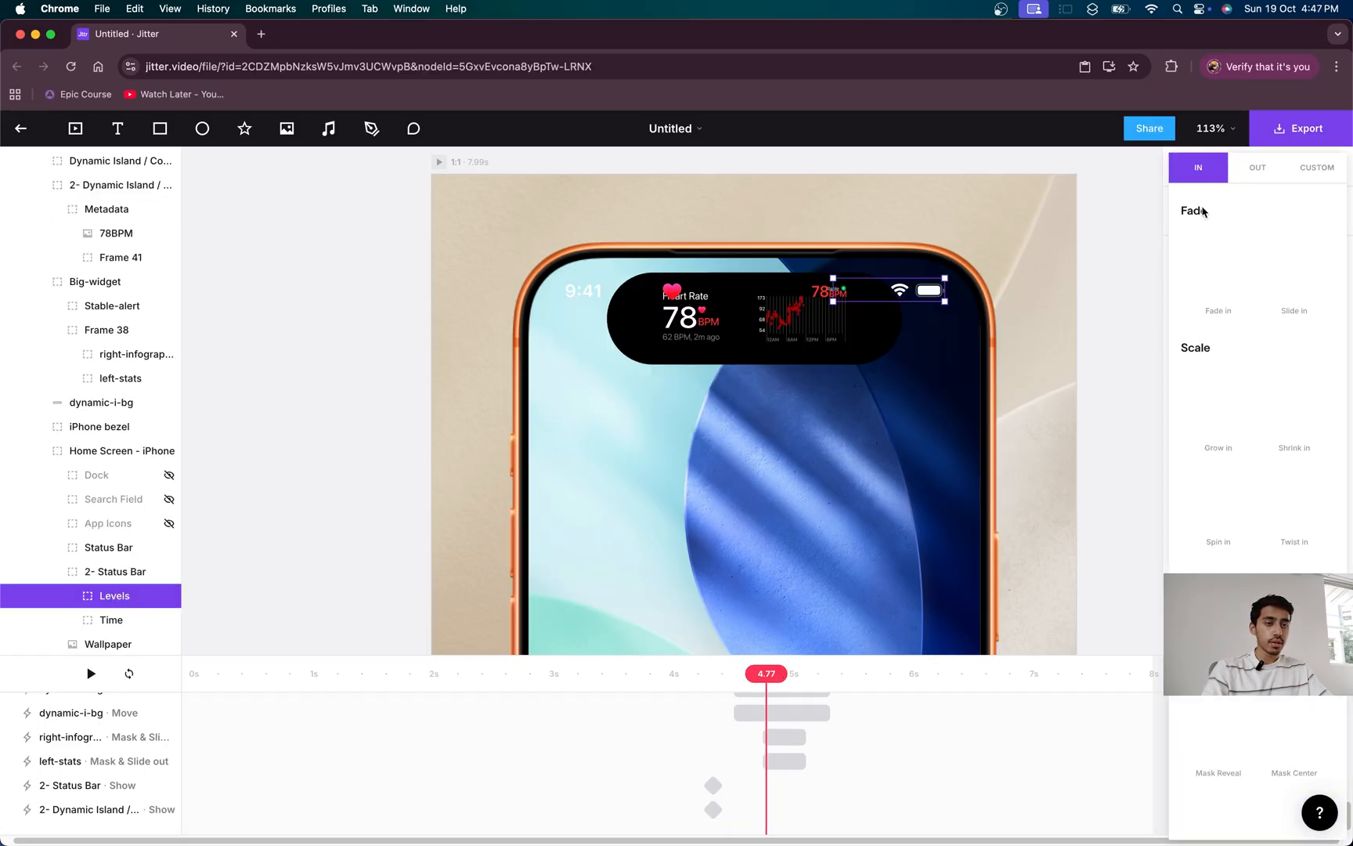
left_click(1284, 260)
left_click(1313, 279)
left_click_drag(798, 809, 775, 809)
left_click_drag(781, 677, 863, 675)
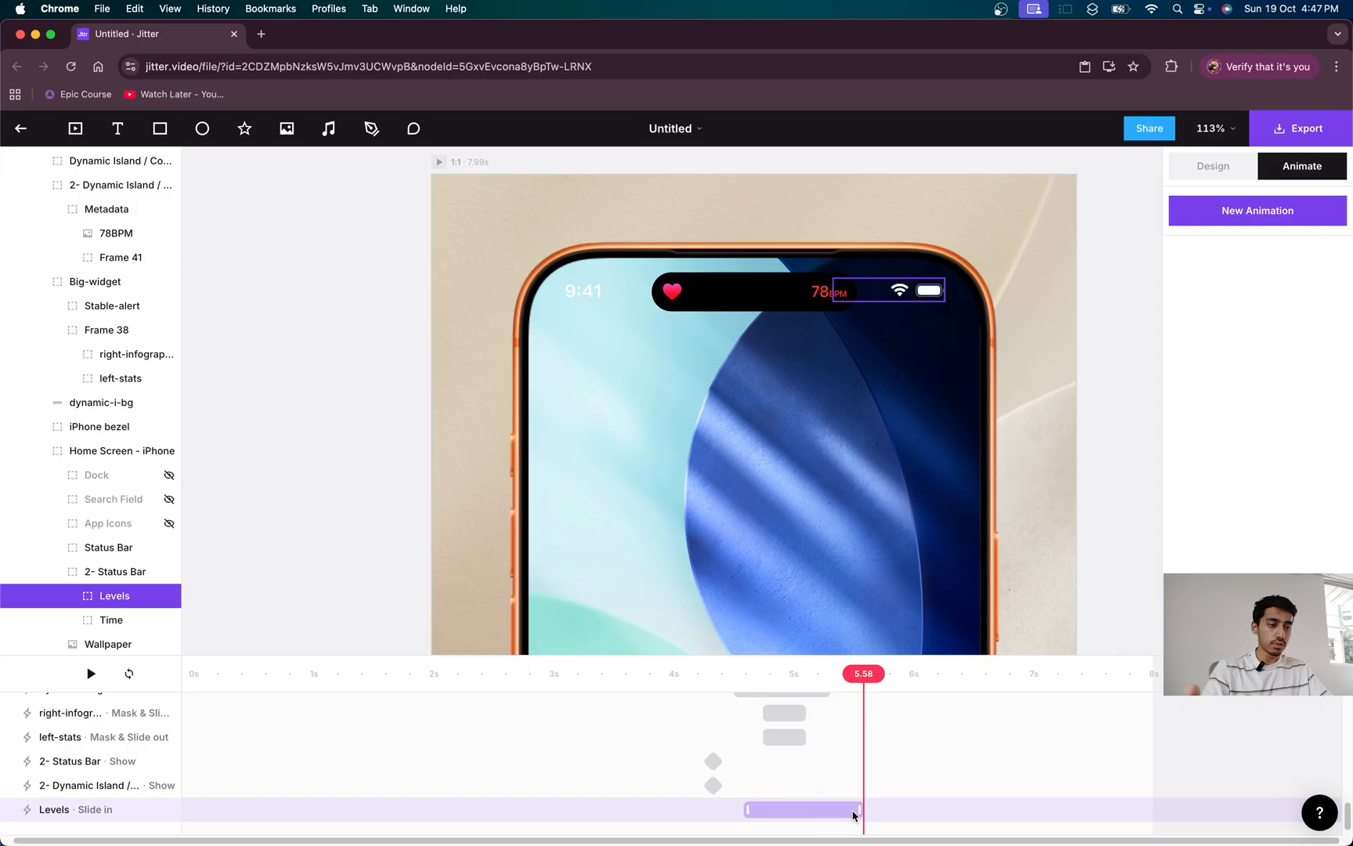
left_click_drag(852, 814, 829, 811)
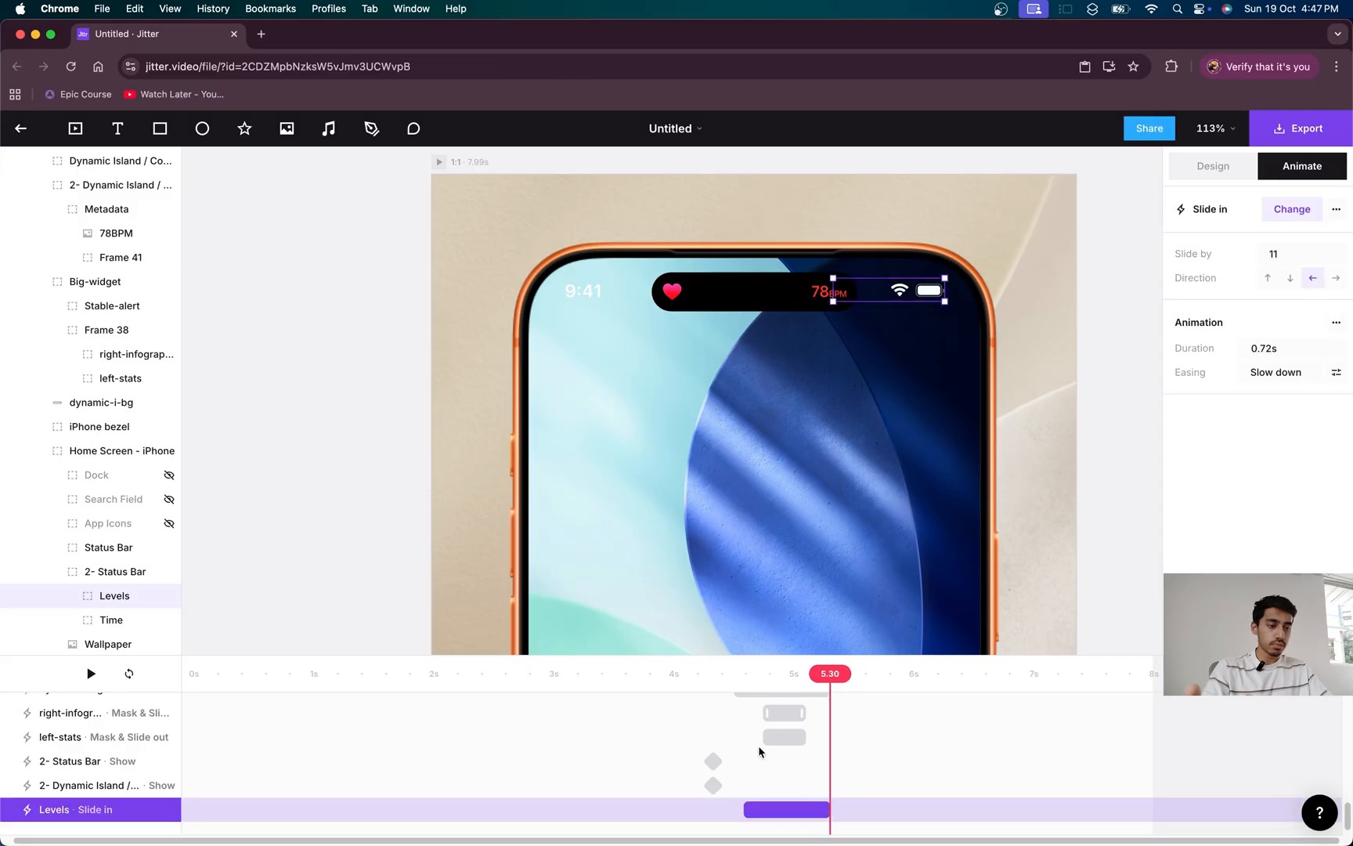
- Add a rightward Slide in animation to the Time layer at 4.58 s and shorten it to 0.72 s
left_click(746, 678)
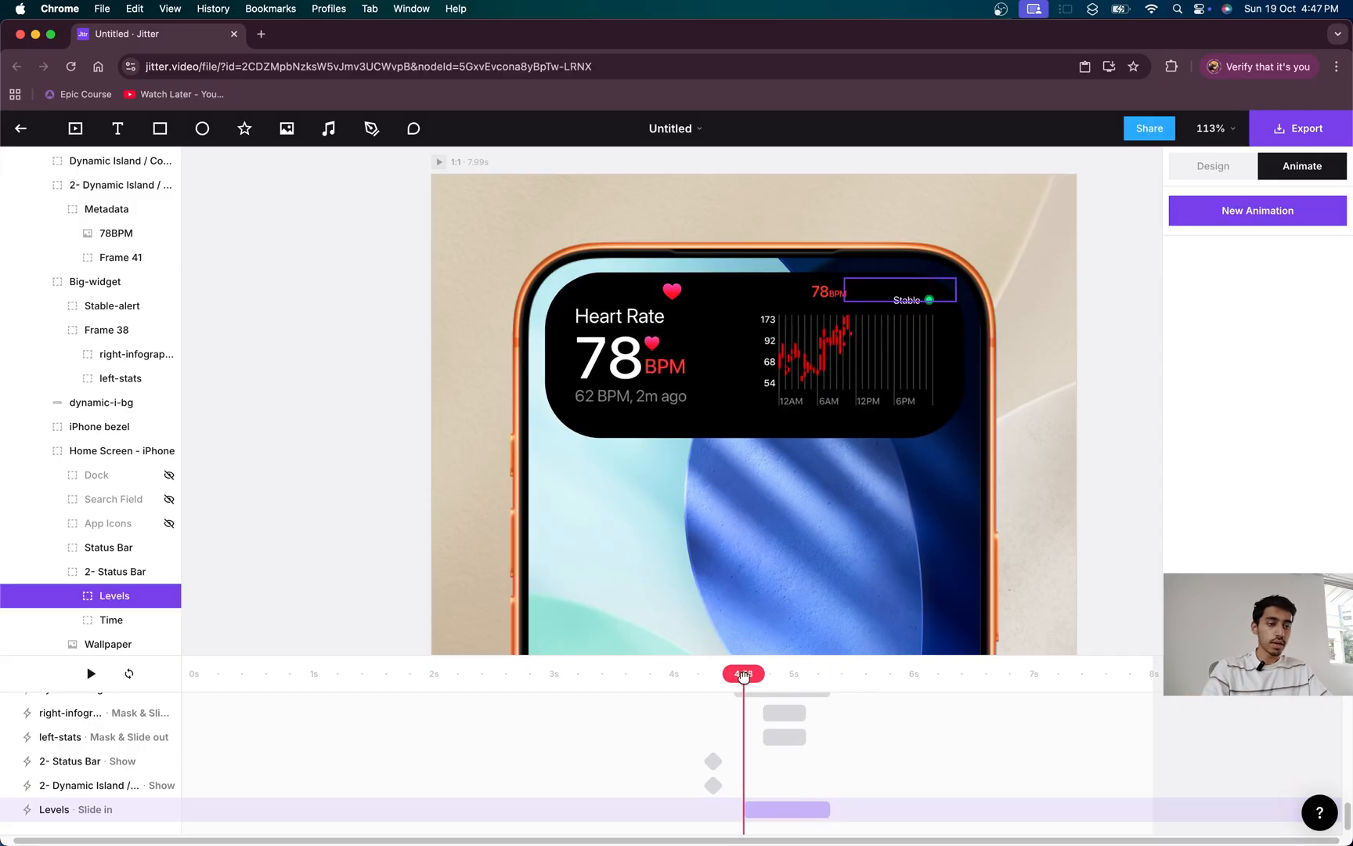
left_click(156, 619)
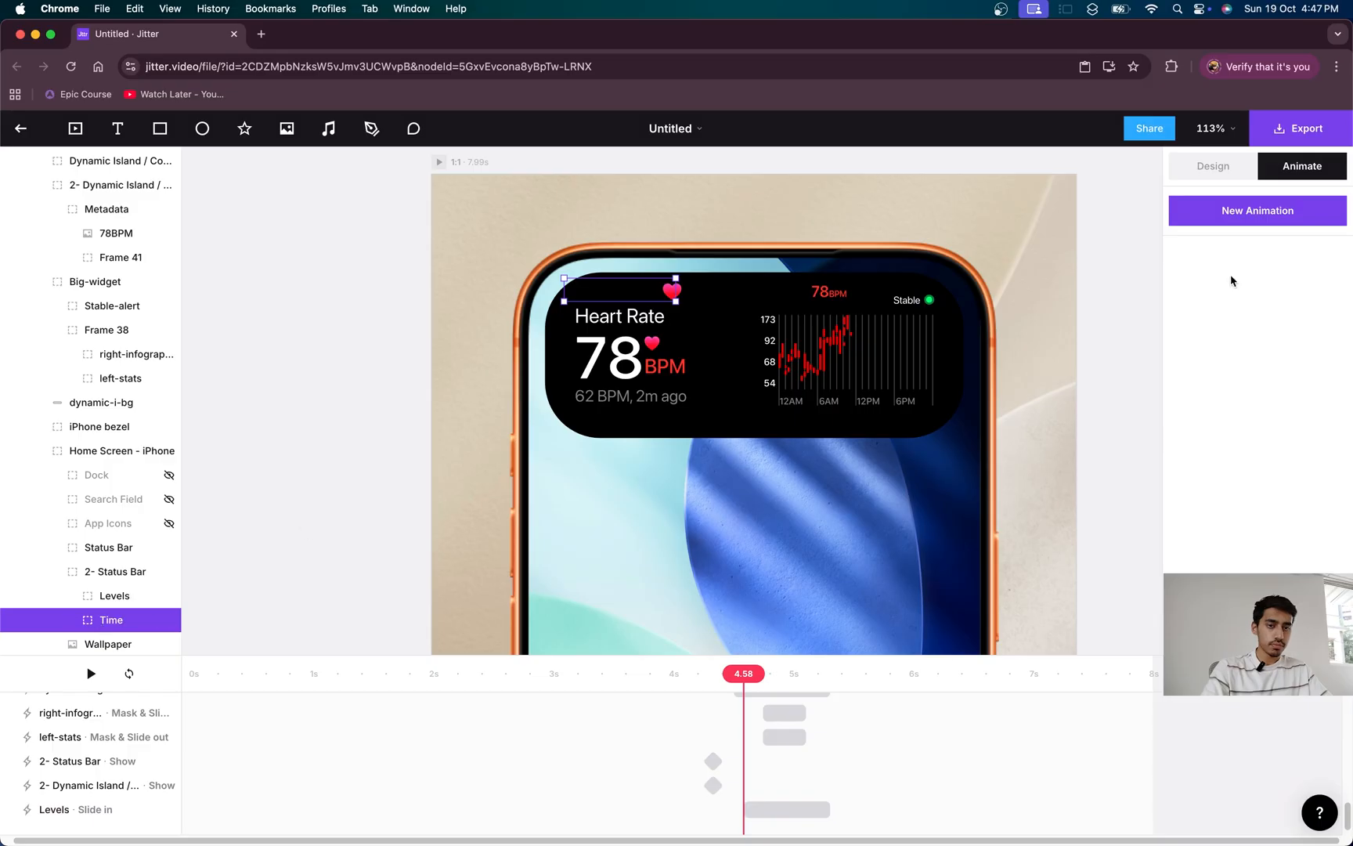
left_click(1263, 213)
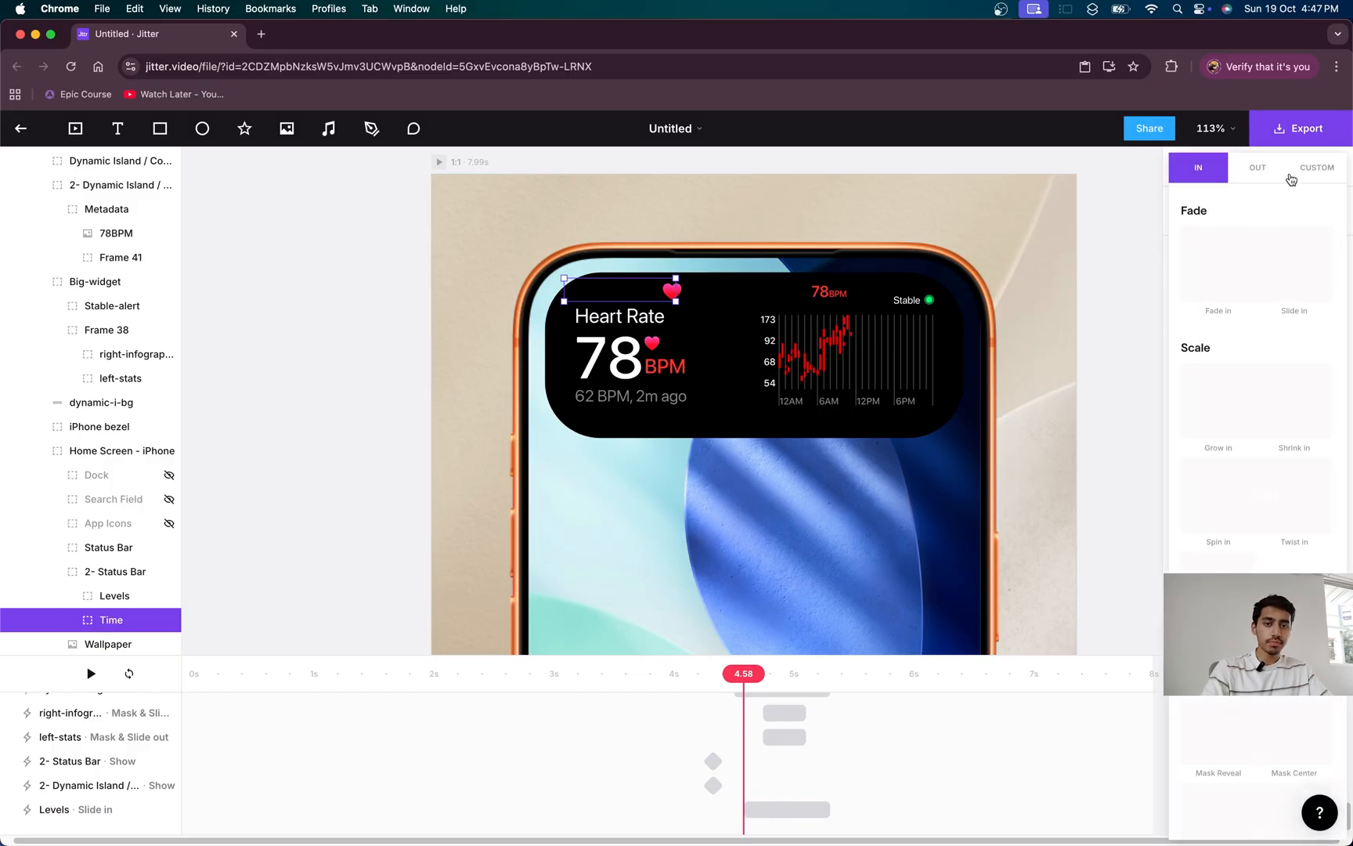
left_click(1303, 264)
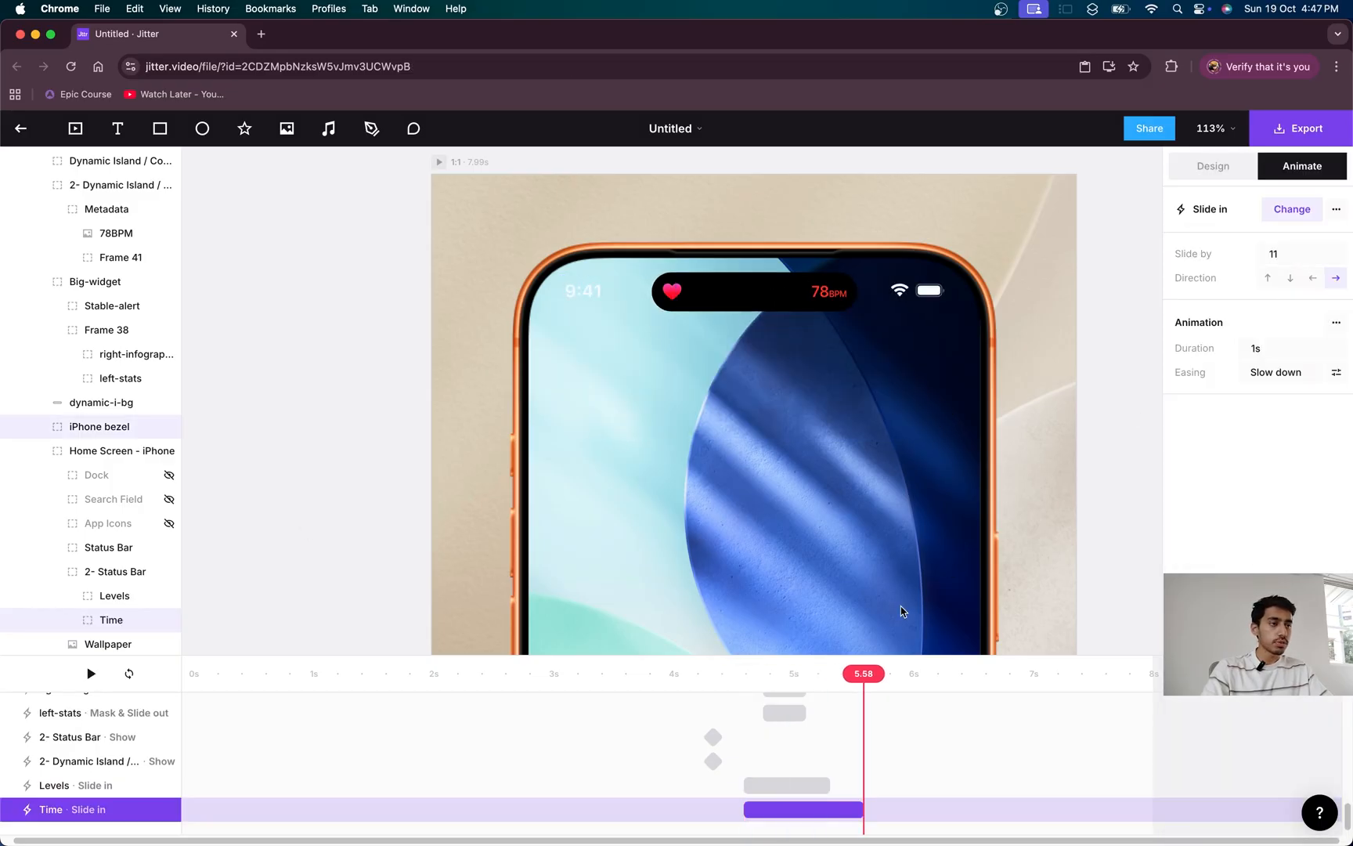
left_click_drag(857, 809, 829, 809)
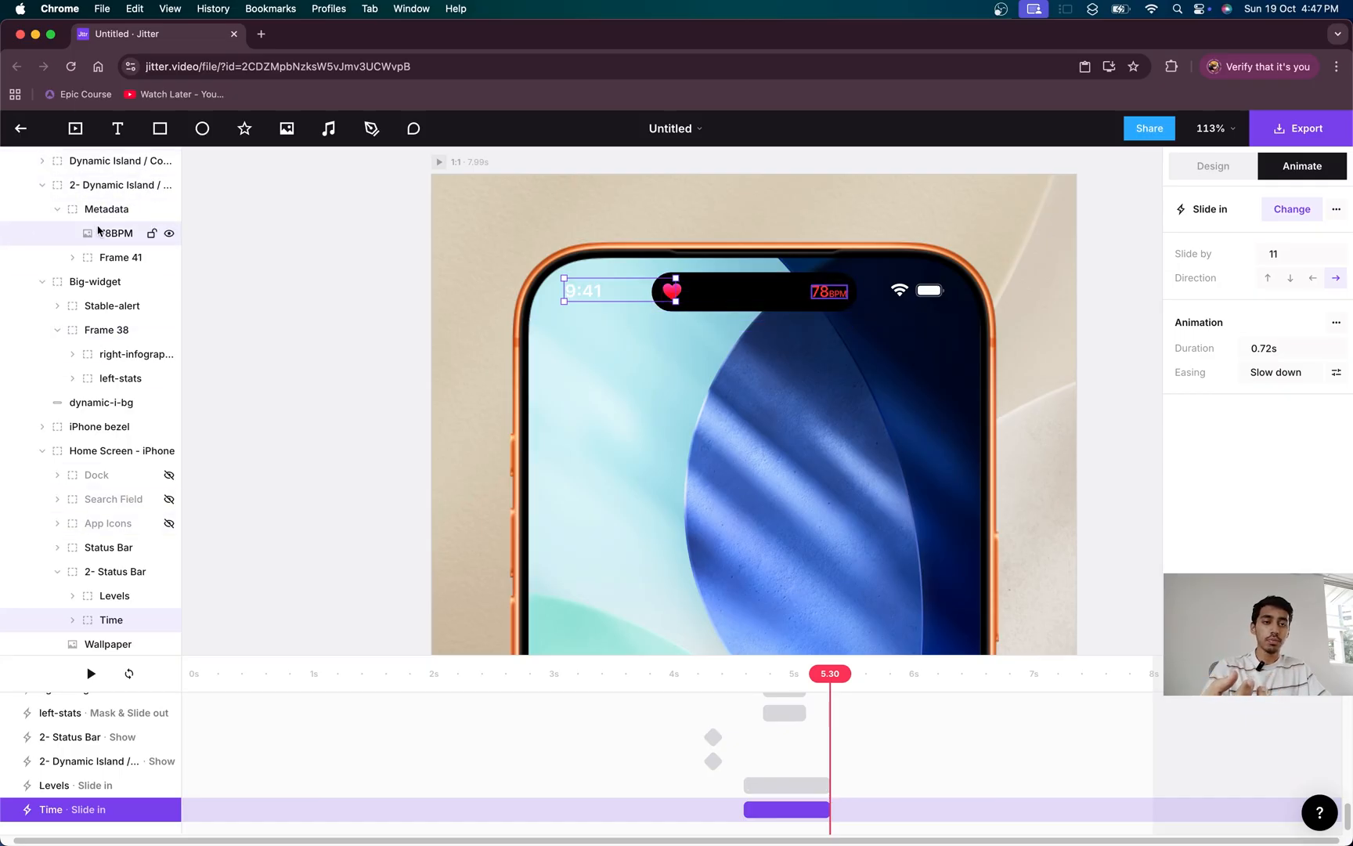
- Add a downward 0.8 s Blur & Slide in animation to the 2- Dynamic Island layer, shifted to start at about 4.7 s
left_click(100, 185)
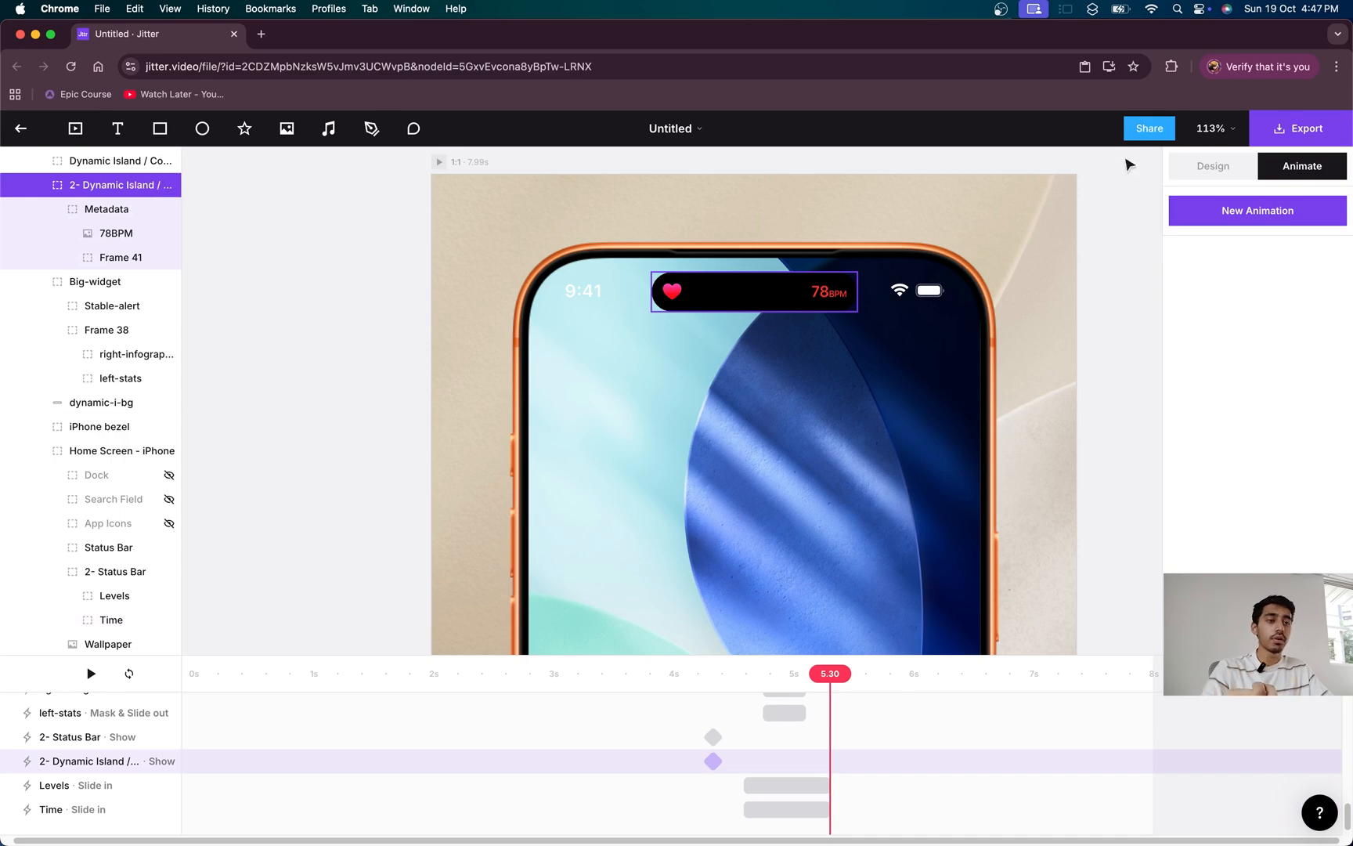
left_click(1244, 211)
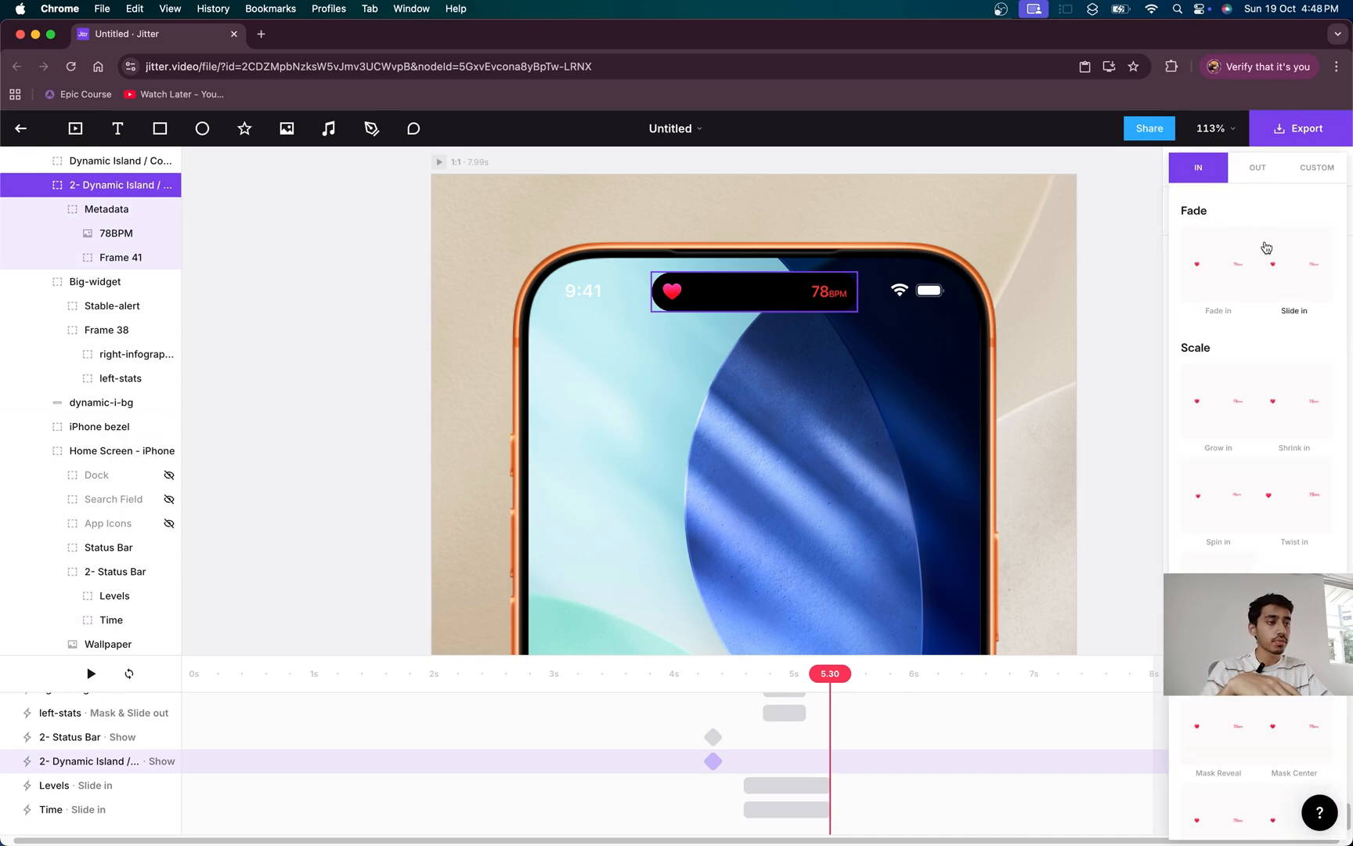
scroll(1287, 386, "down", 5)
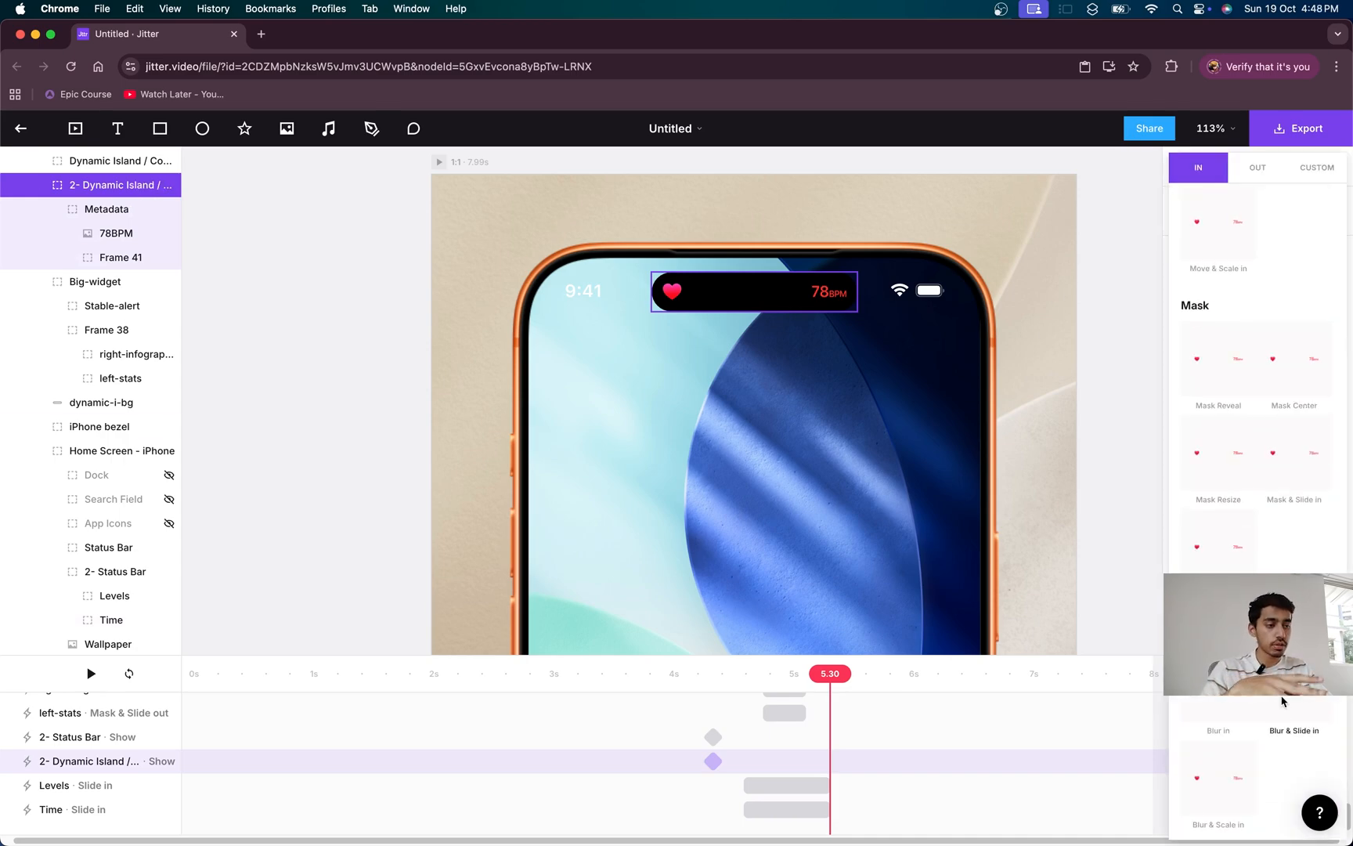
left_click(1282, 702)
left_click(1291, 302)
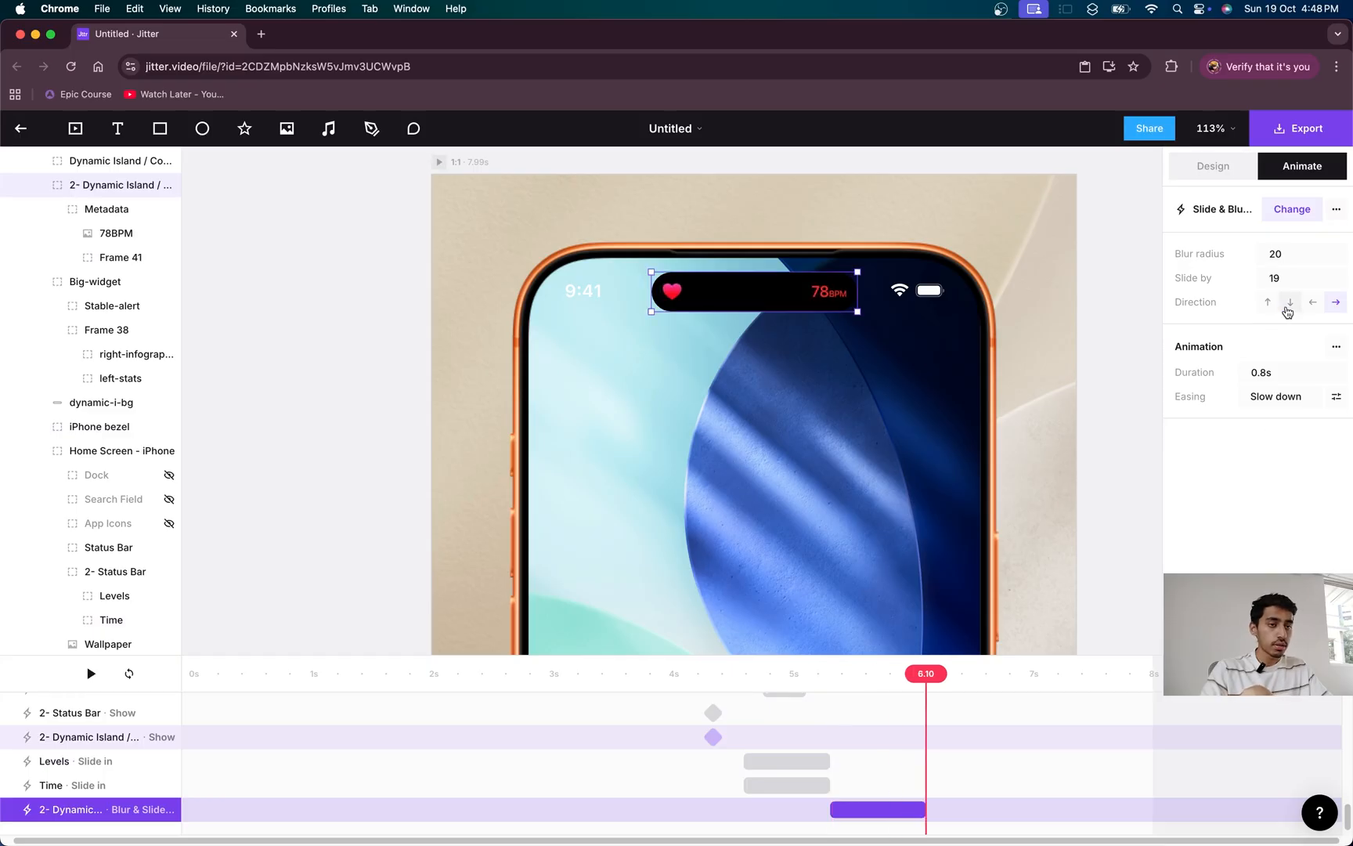
left_click_drag(862, 811, 789, 812)
left_click_drag(747, 679, 810, 678)
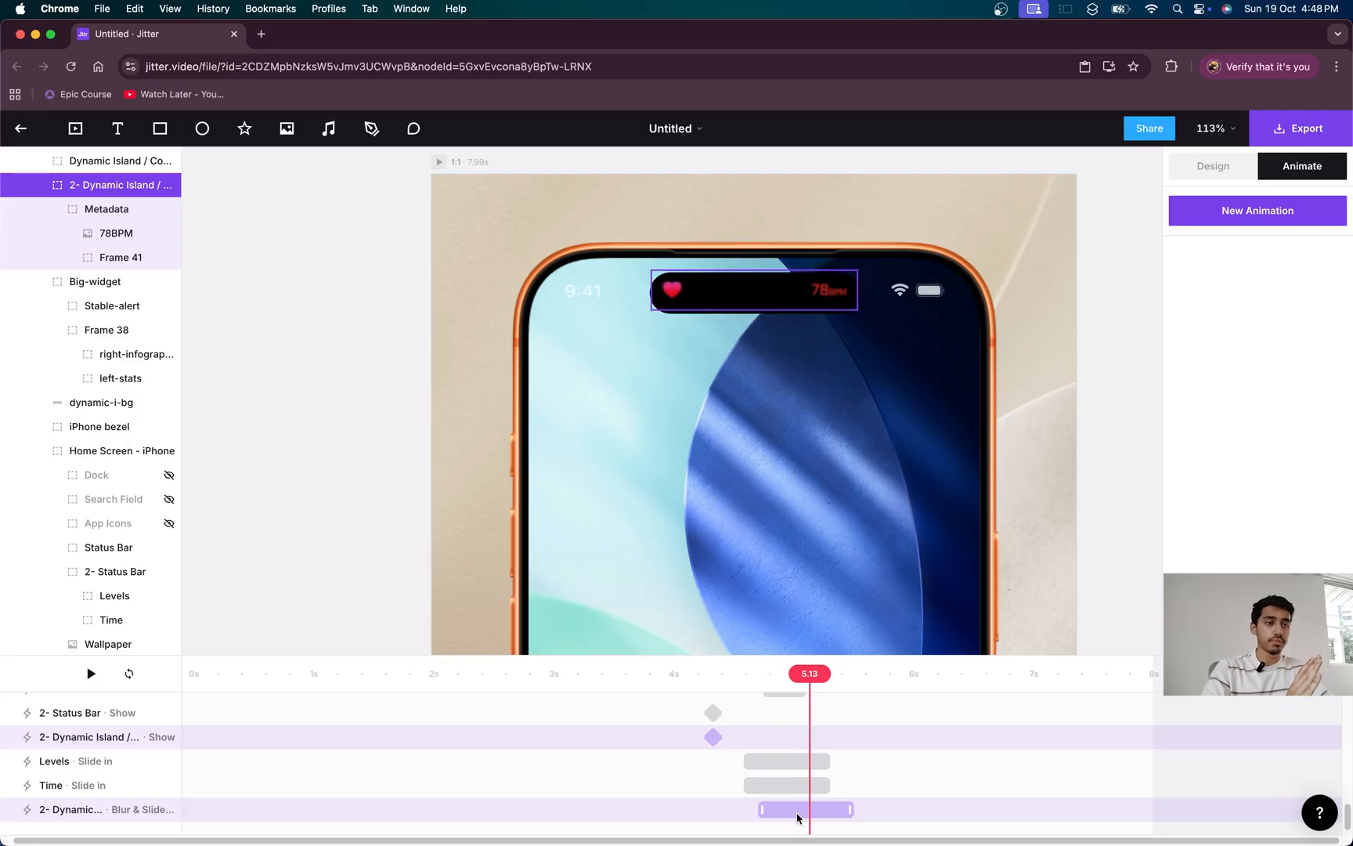
- Set the 2- Dynamic Island Blur & Slide in direction to upward and preview the transition
left_click(797, 818)
left_click(1267, 304)
left_click_drag(748, 685, 855, 678)
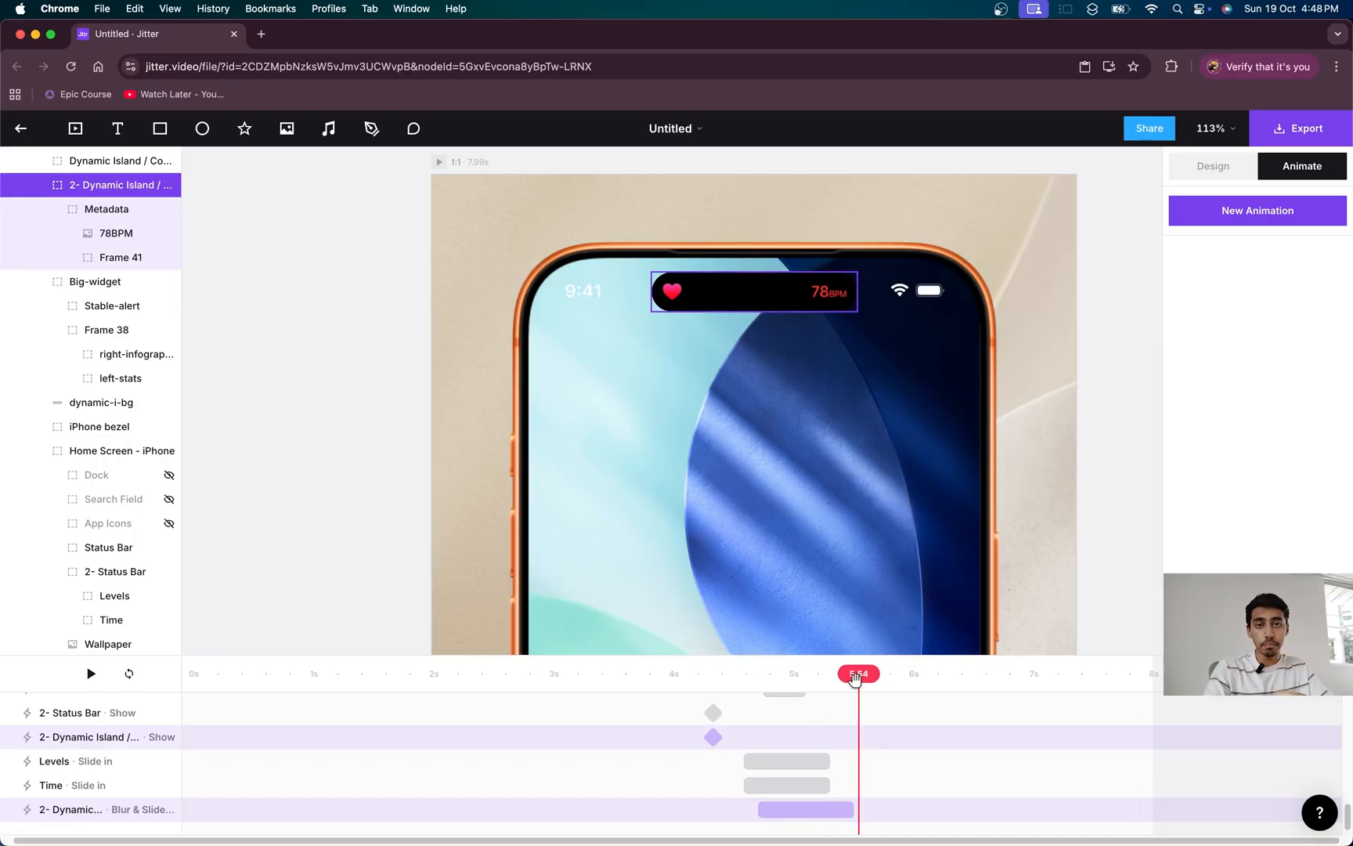
- Add a custom Scale animation to the Heart-icon layer inside Frame 41 of the 2- Dynamic Island, starting at 5.54 s
left_click(71, 261)
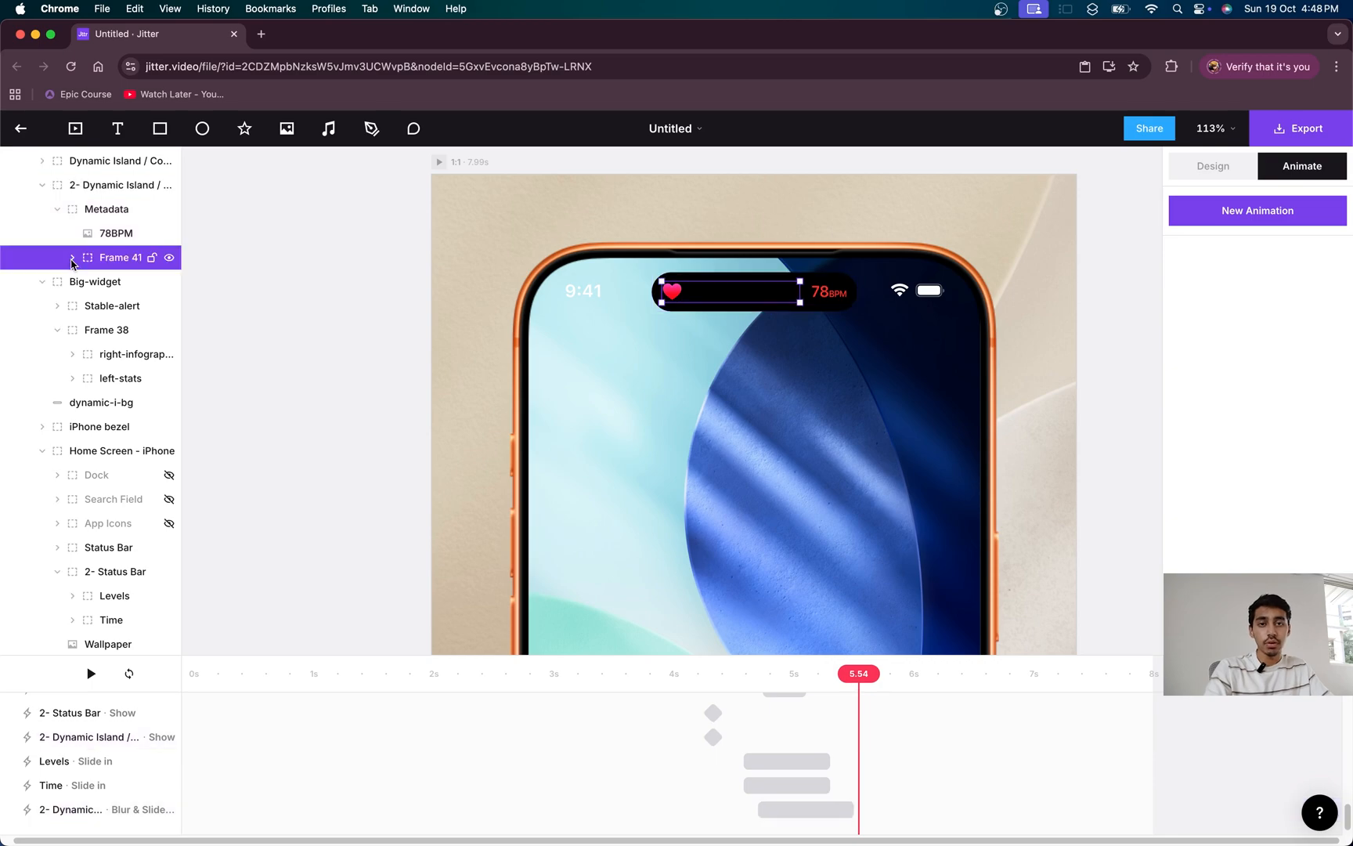
left_click(73, 258)
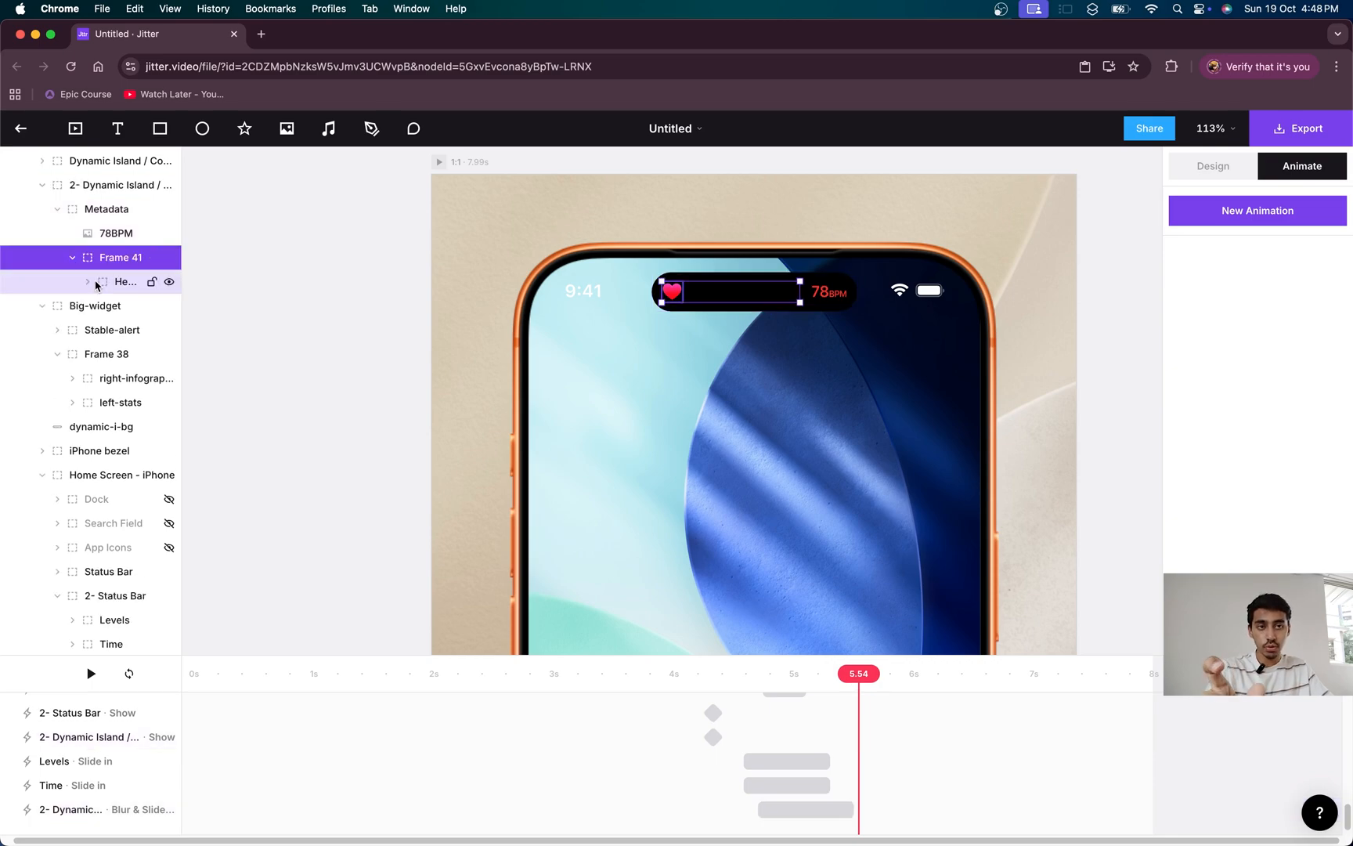
left_click(96, 285)
left_click(1290, 219)
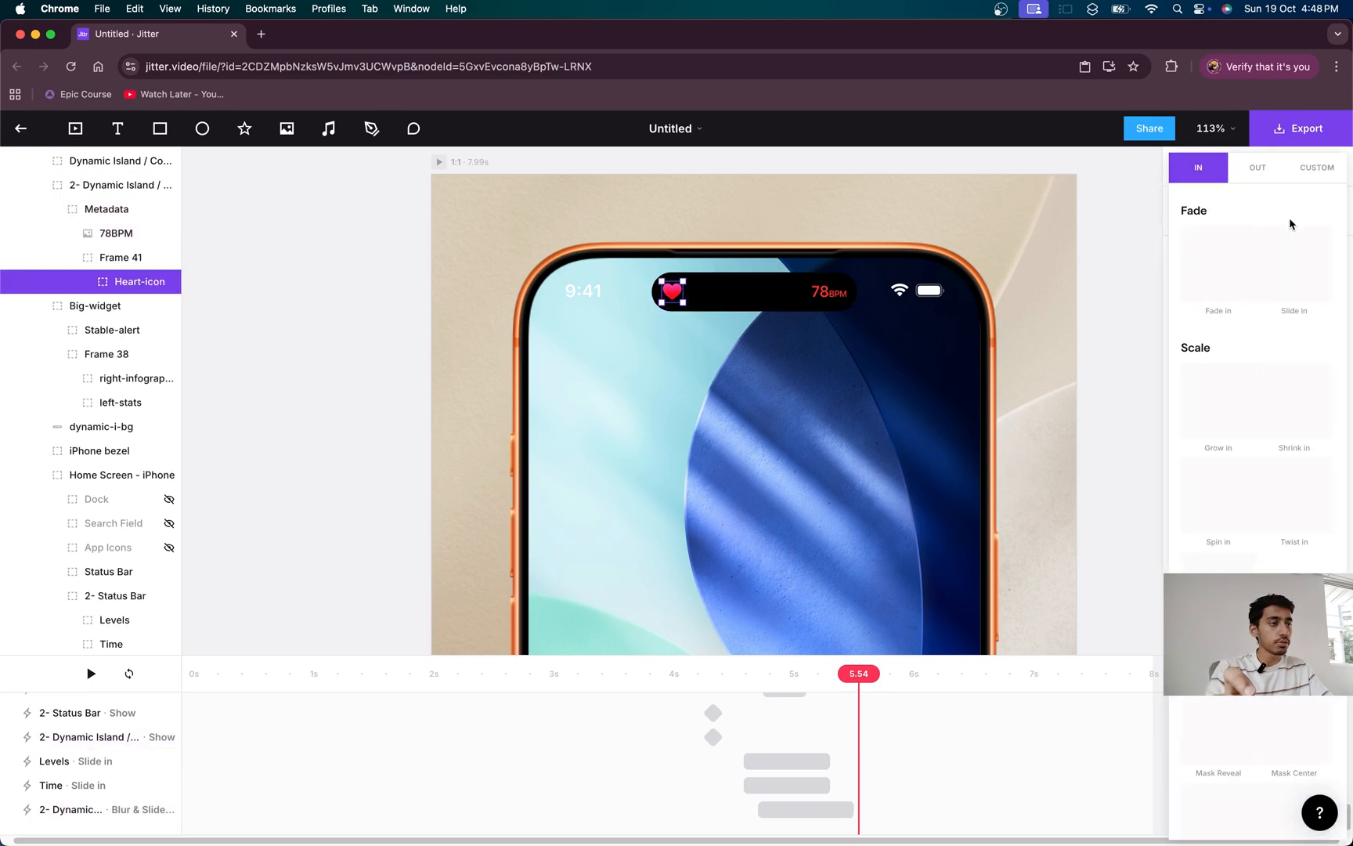
left_click(1299, 175)
left_click(1261, 293)
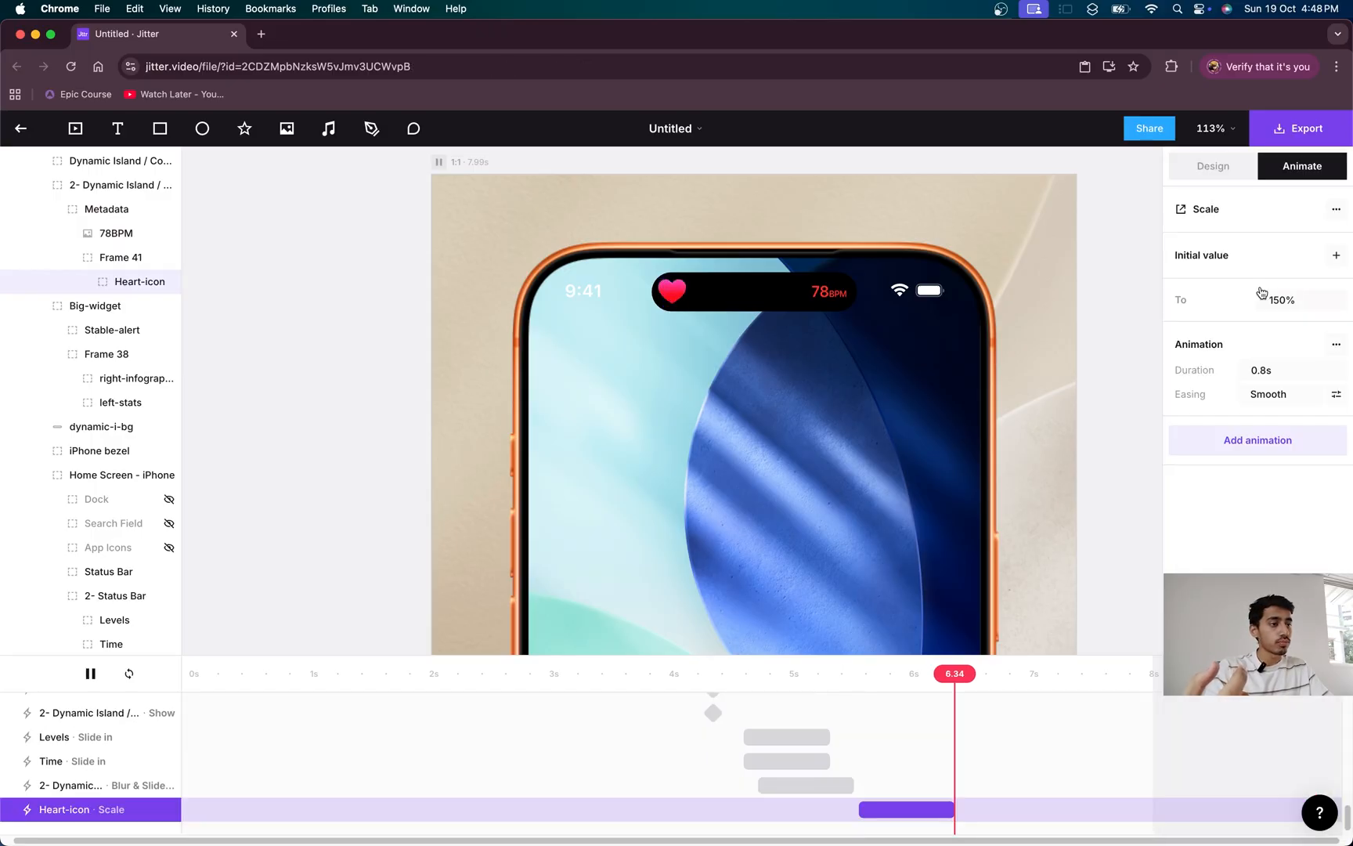
- Set the heart icon's Scale animation to 85% and shorten its duration to 0.33 s
left_click(1278, 296)
type("85")
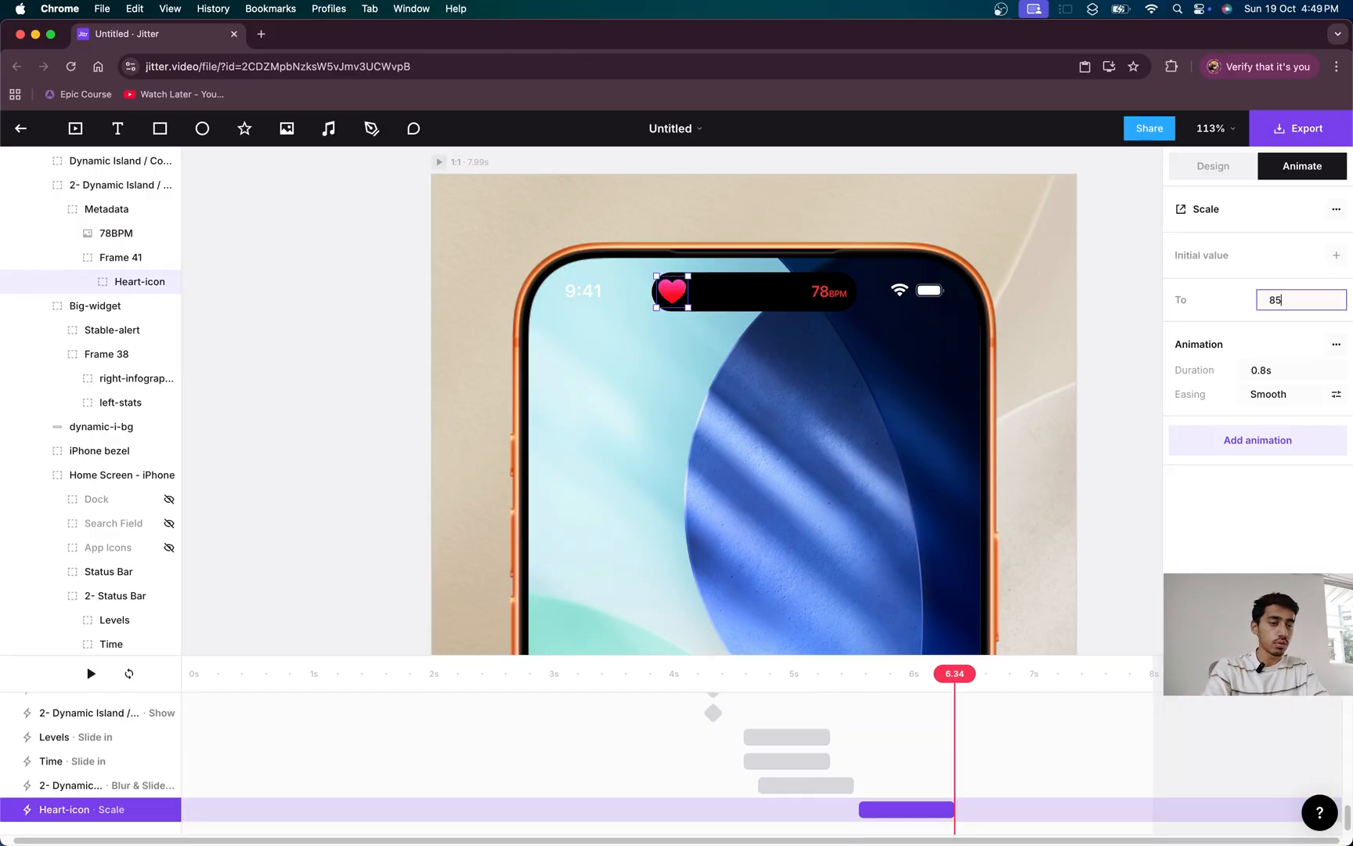
key("Return")
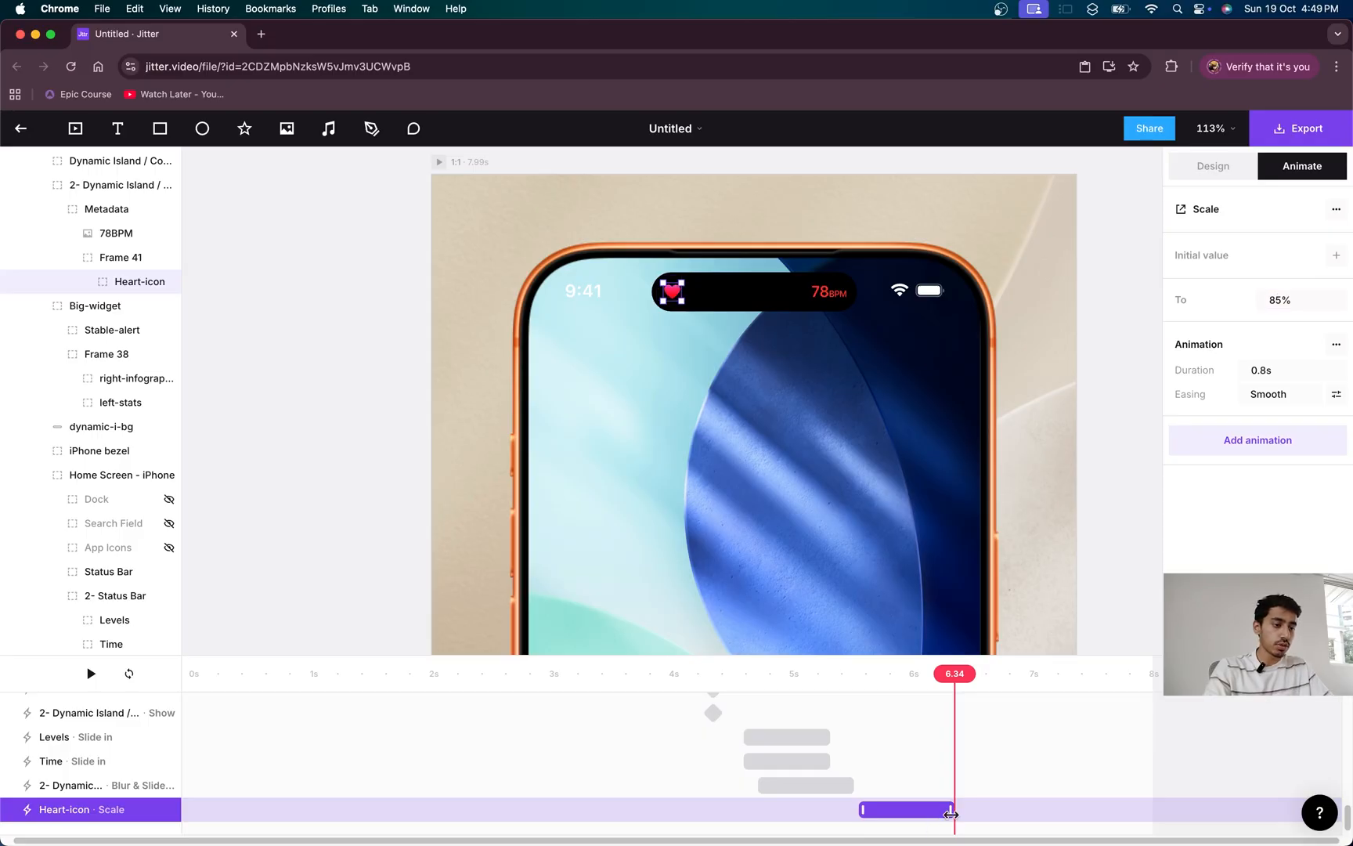
left_click_drag(951, 814, 906, 811)
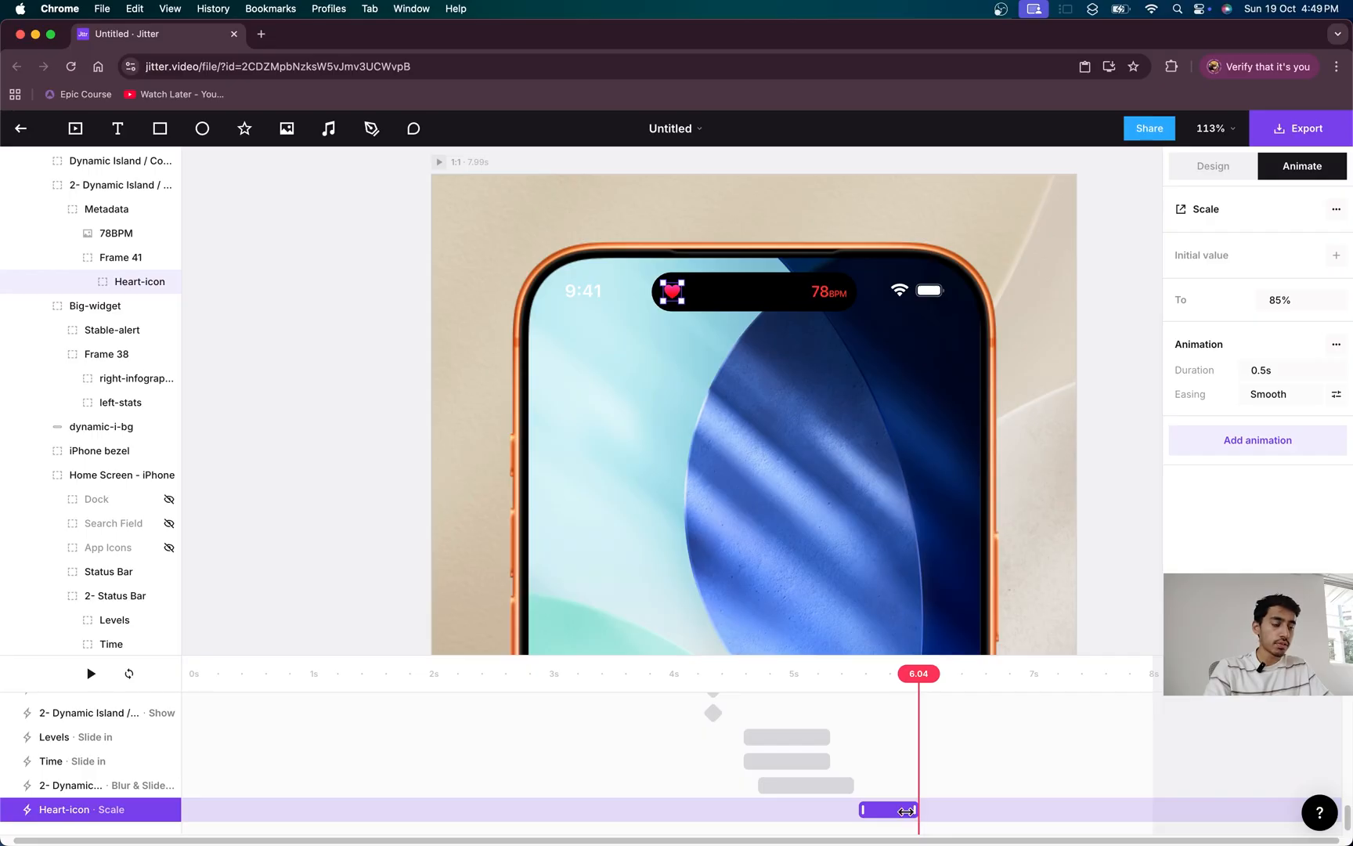
left_click_drag(906, 811, 898, 808)
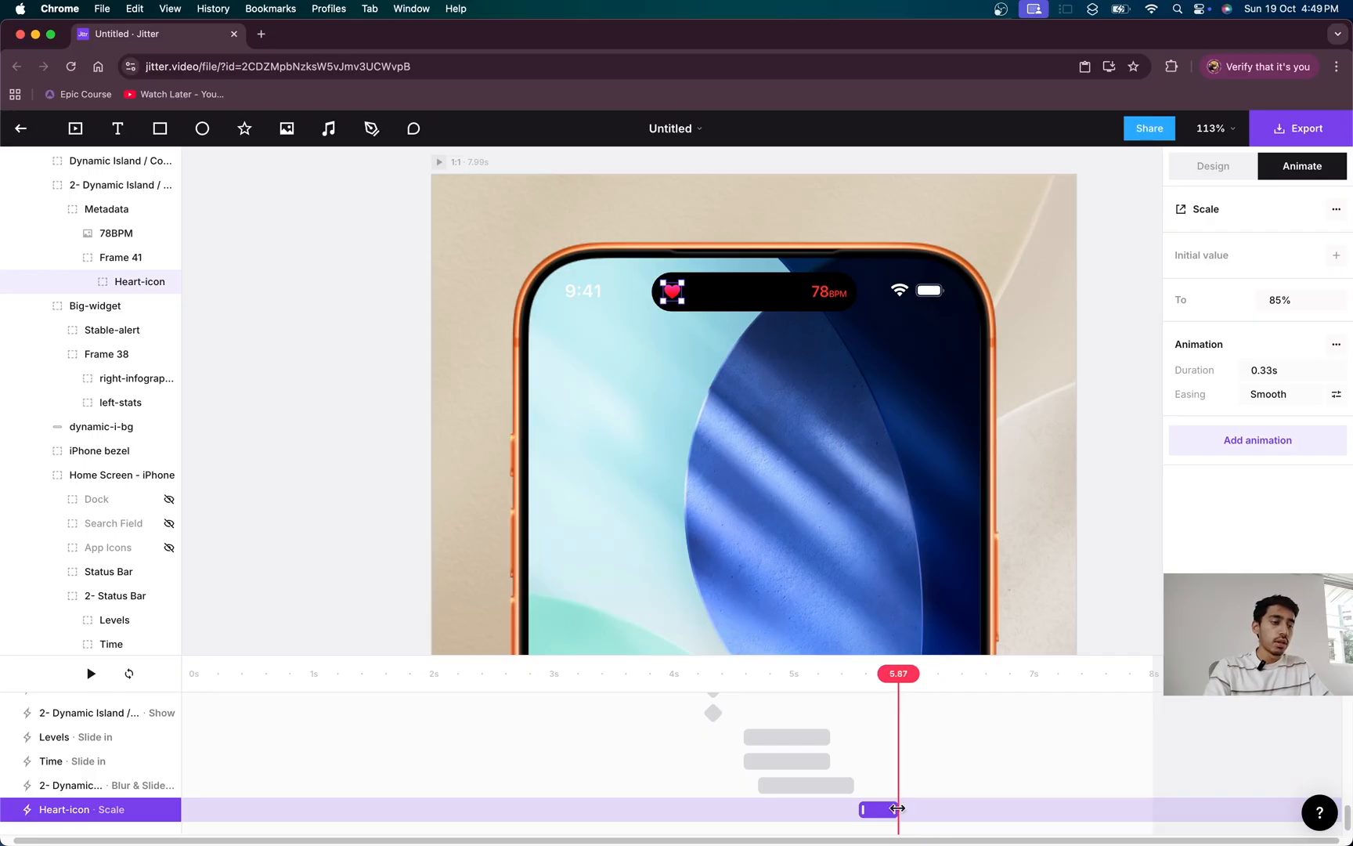
- Duplicate the heart icon's 0.33 s Scale animation directly after the first one and preview the heartbeat from 5.45 s
key("super+d")
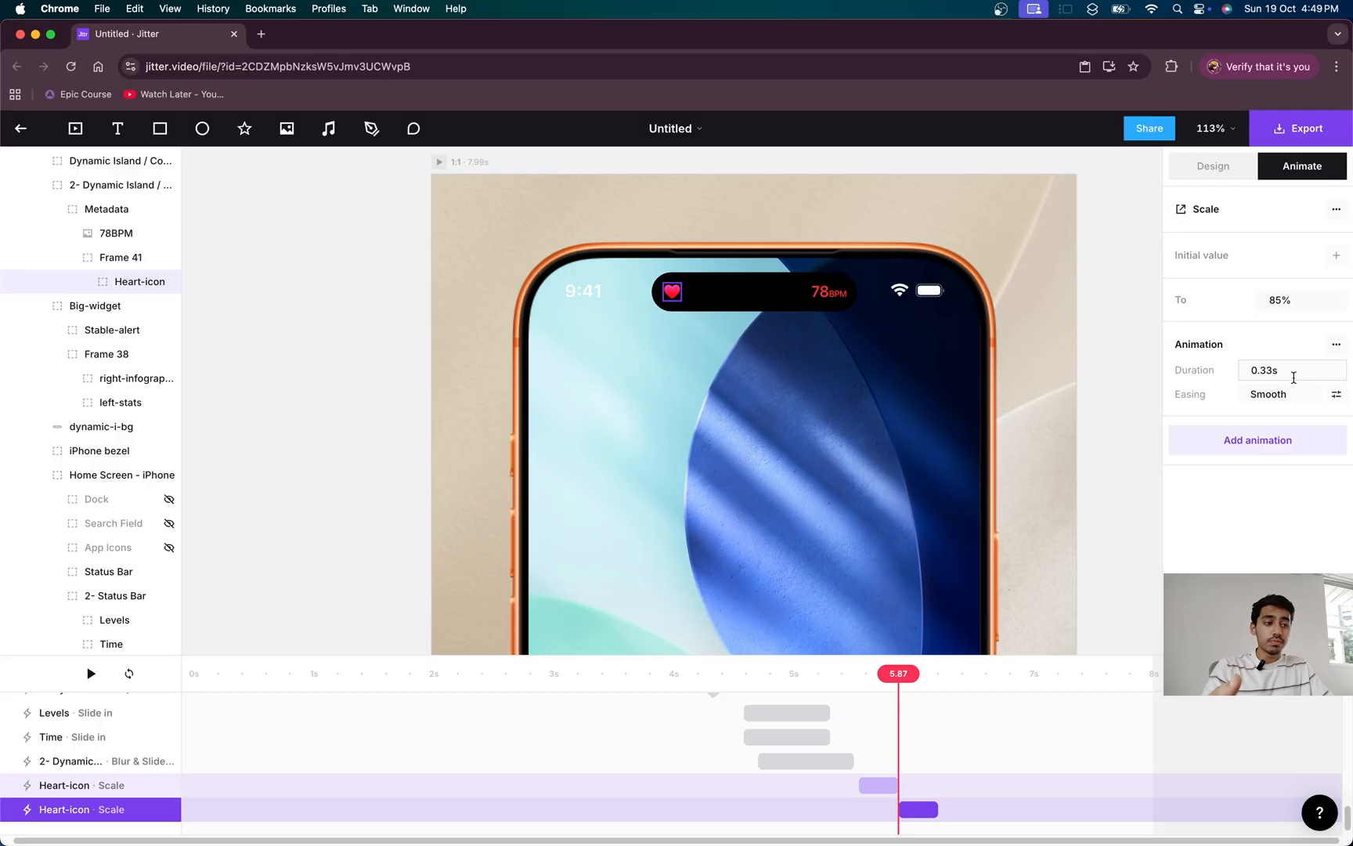
left_click(1278, 301)
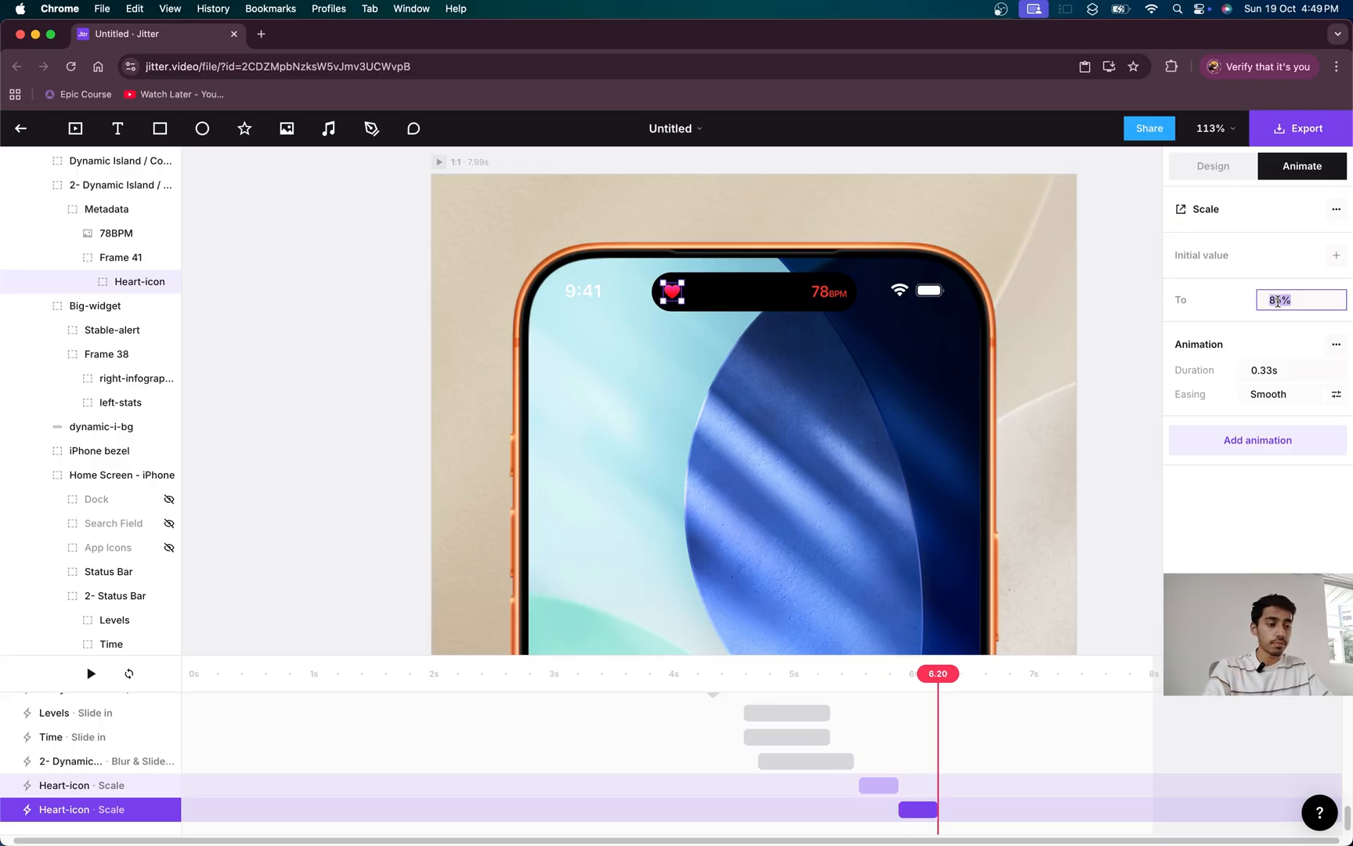
left_click(848, 673)
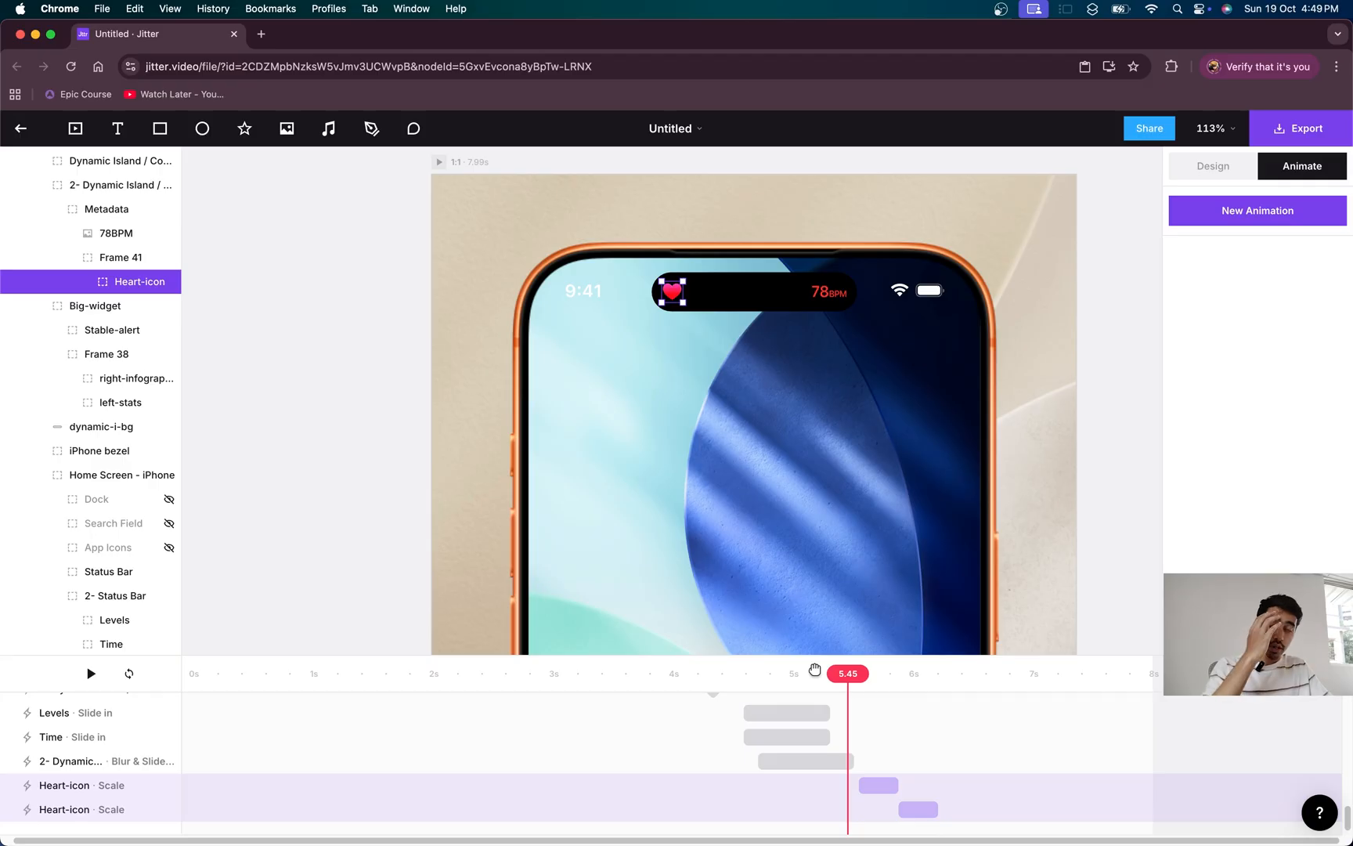
key("space")
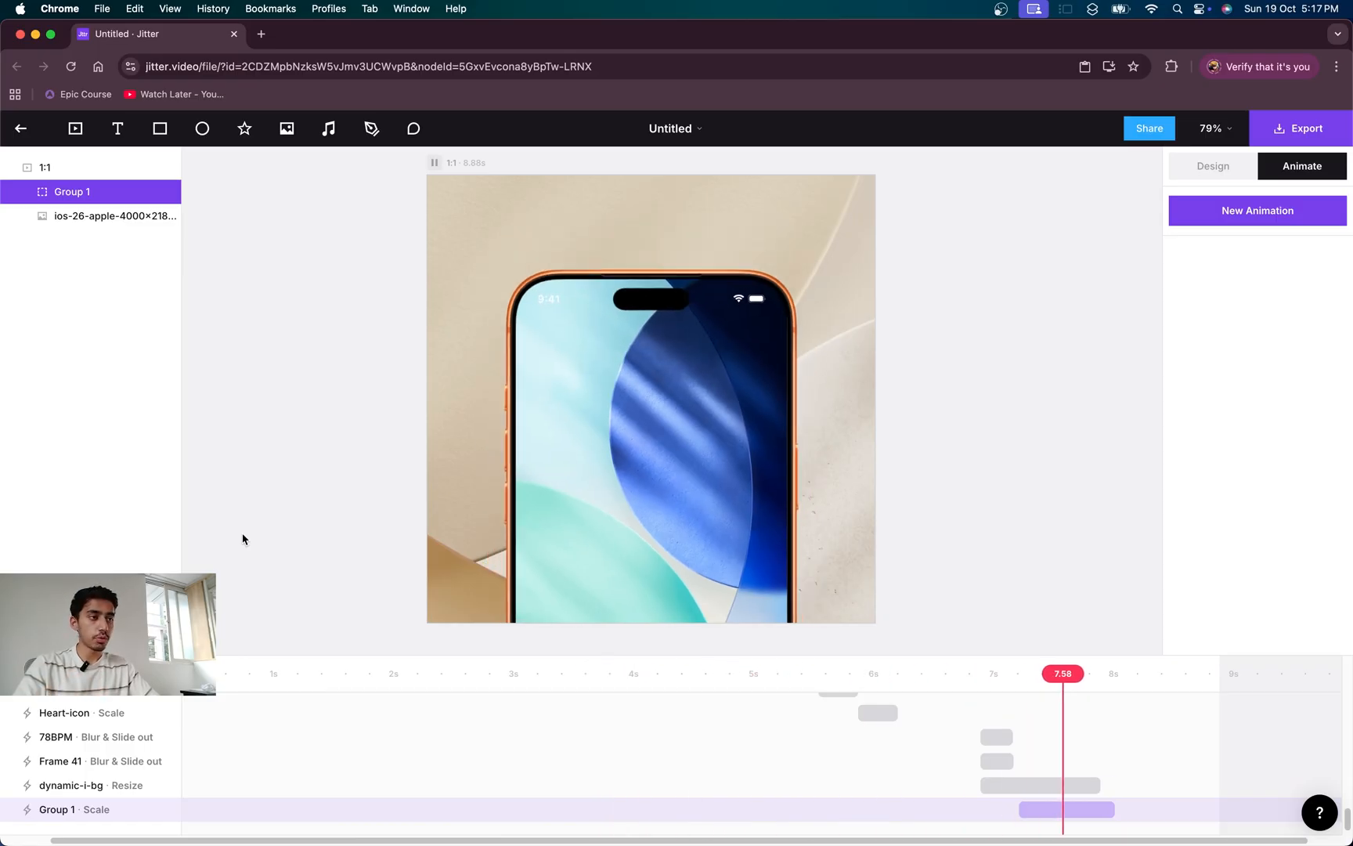
- Stop the playback of the finished animation and open the list of export formats
key("space")
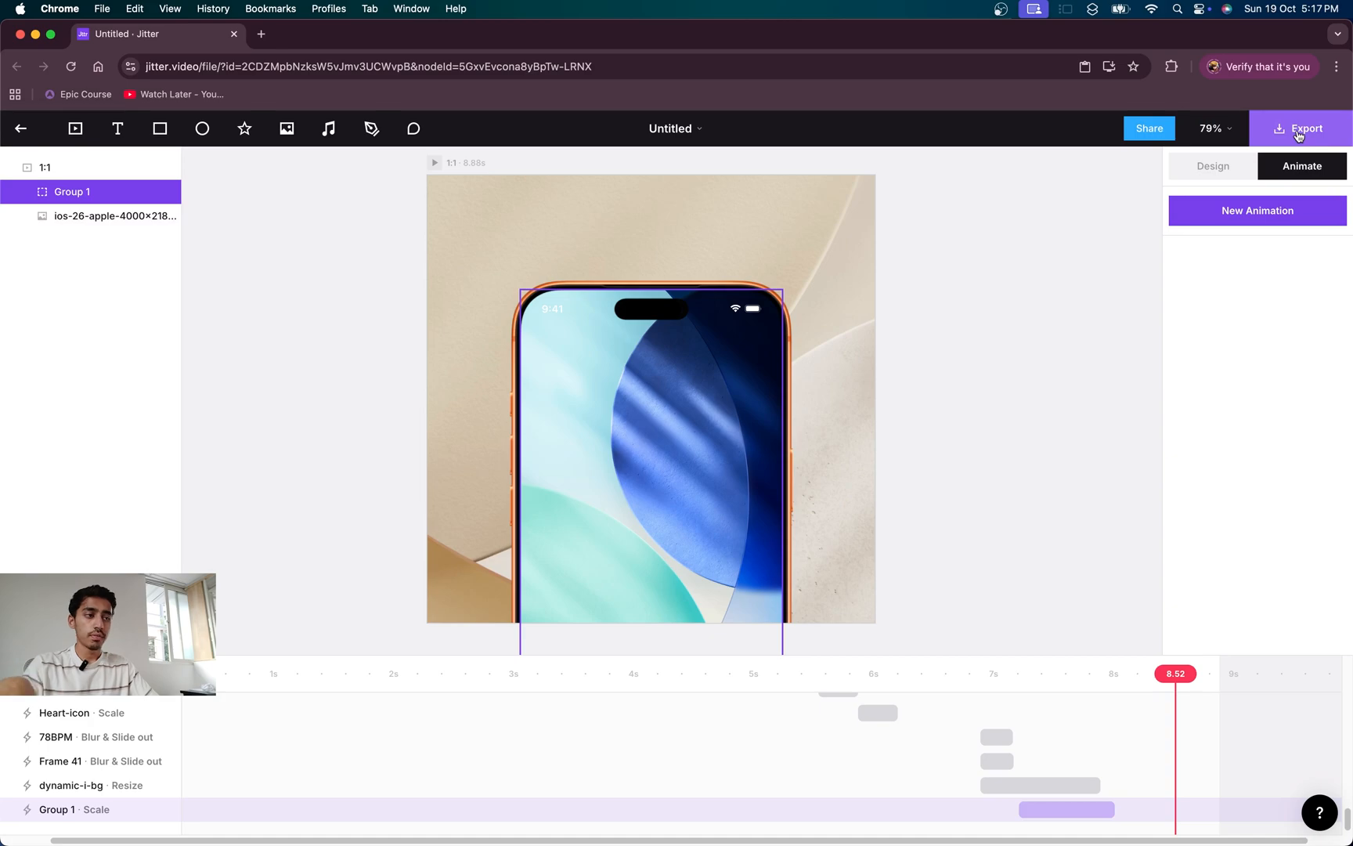
left_click(1299, 136)
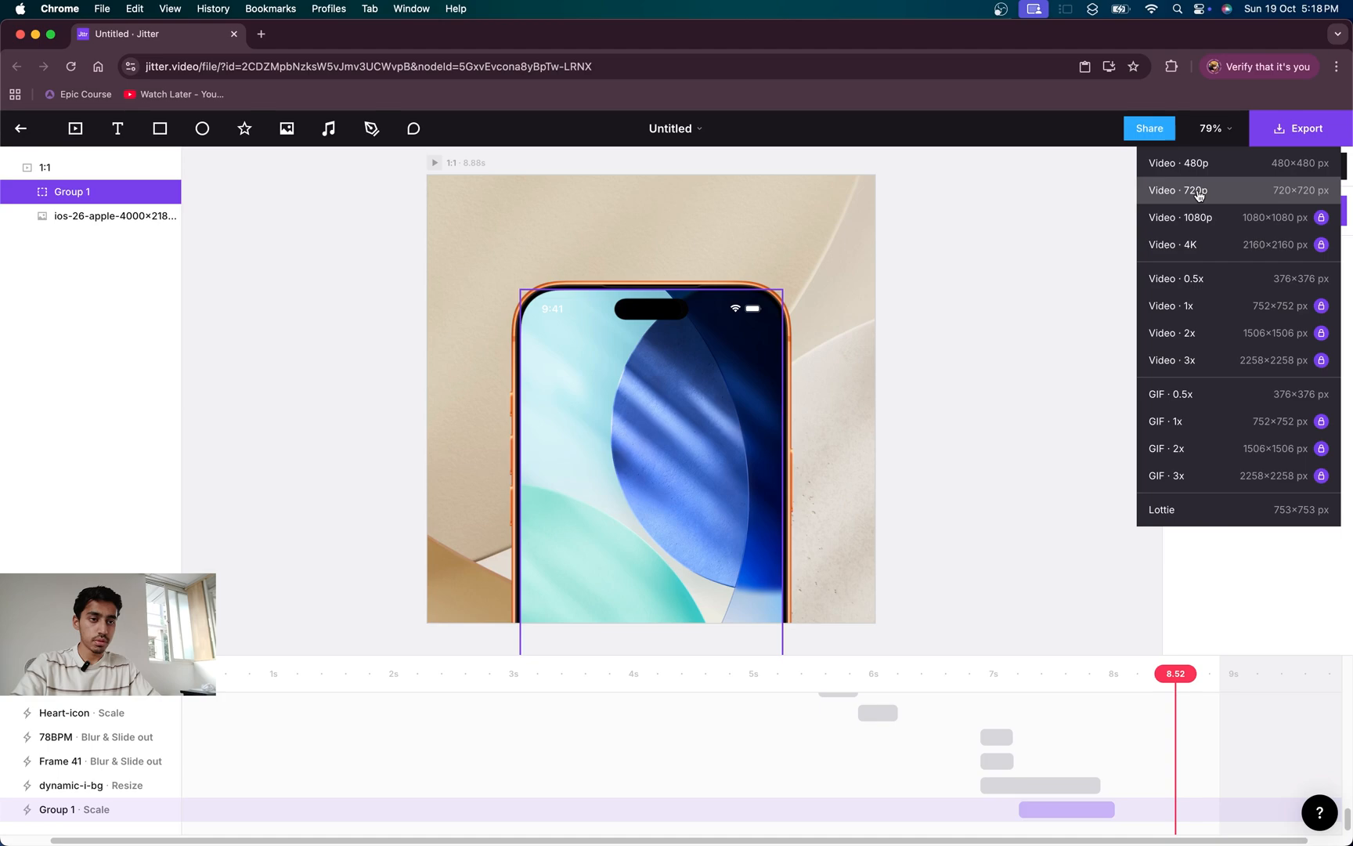
- Switch to Finder and open the JItter-tut folder inside the yellow-tagged Content folder
key("super+Tab")
key("super+Tab")
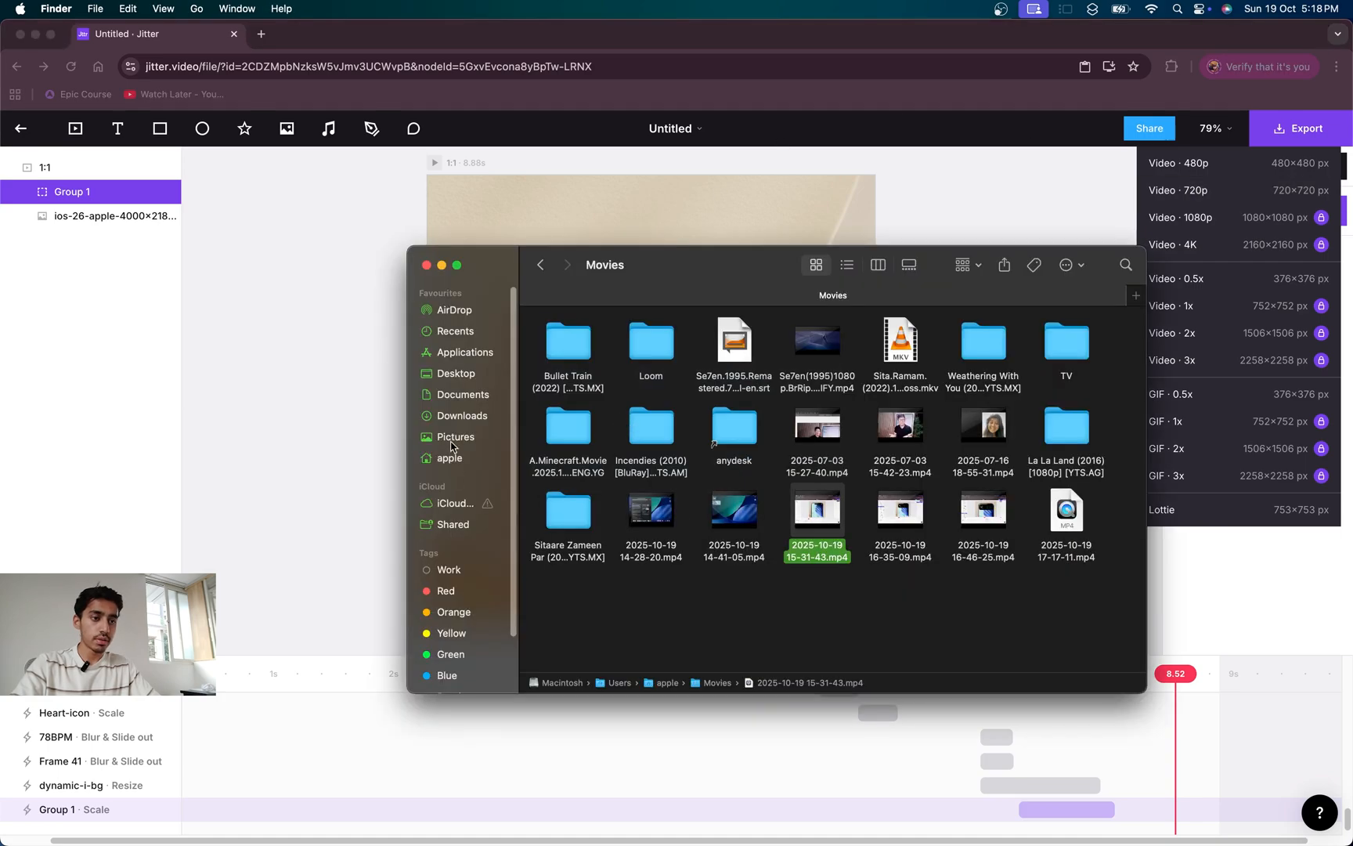
left_click(455, 397)
left_click(456, 635)
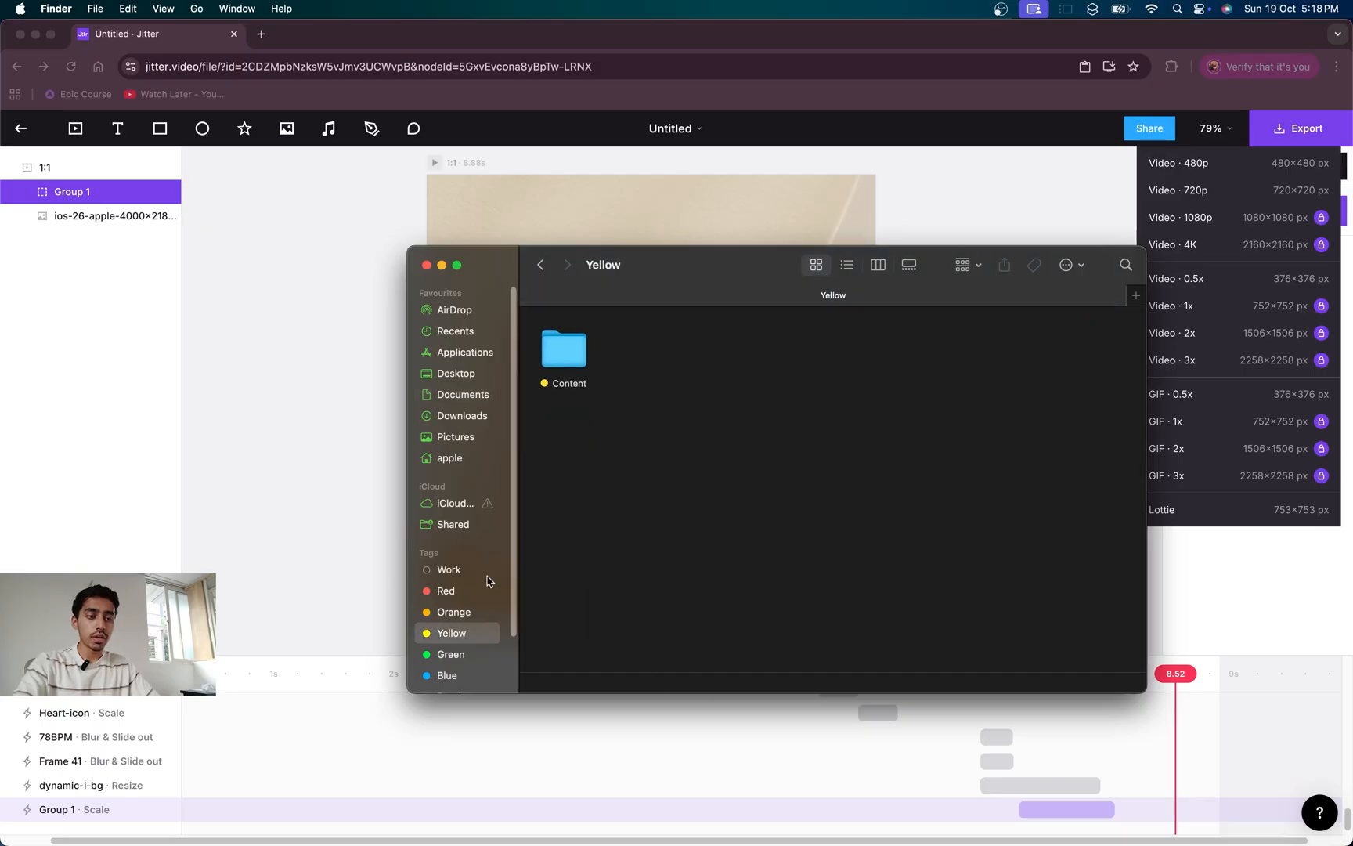
double_click(565, 346)
double_click(632, 354)
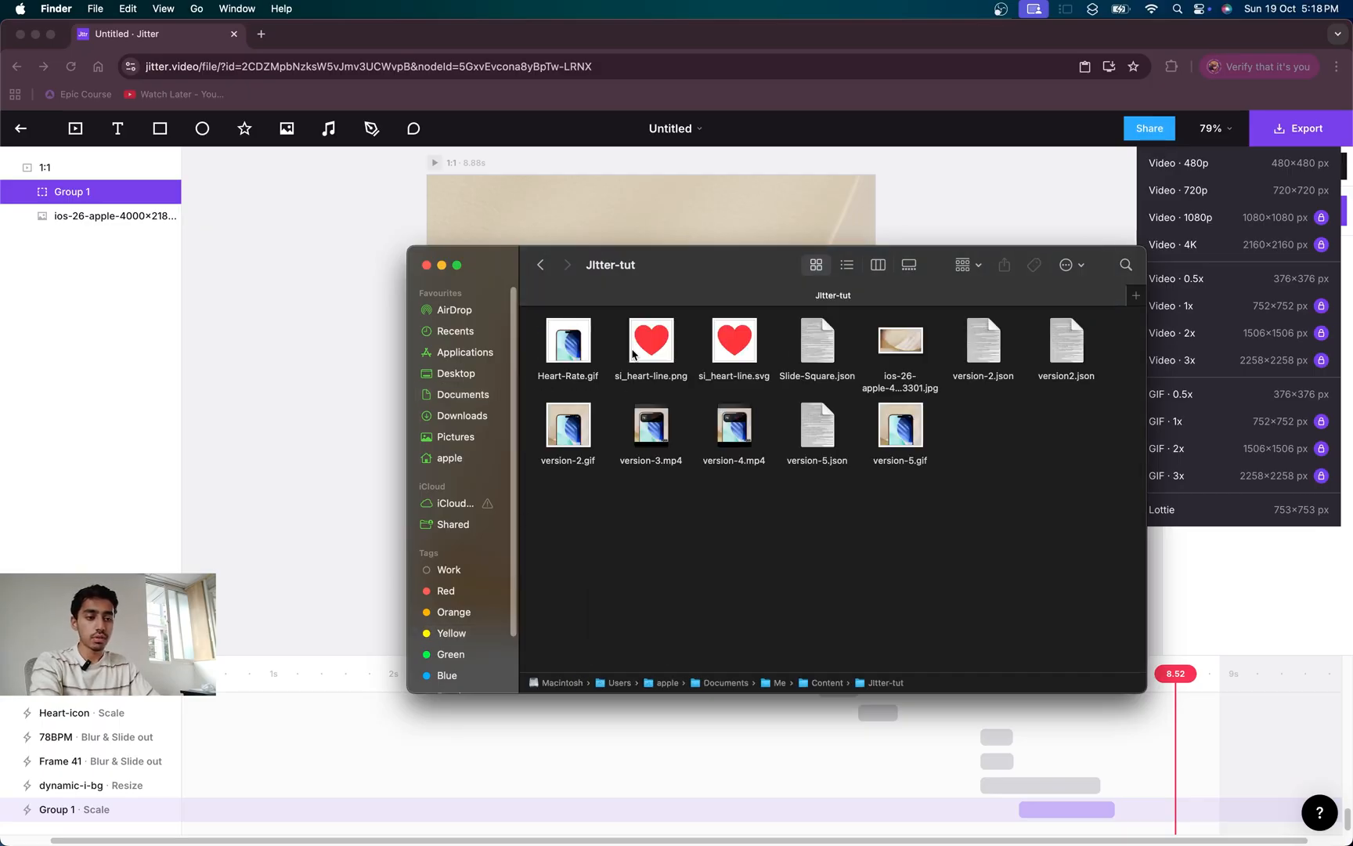
- Preview the earlier export version-4.mp4 with Quick Look, checking its quality and watermark, and close the preview
left_click(902, 424)
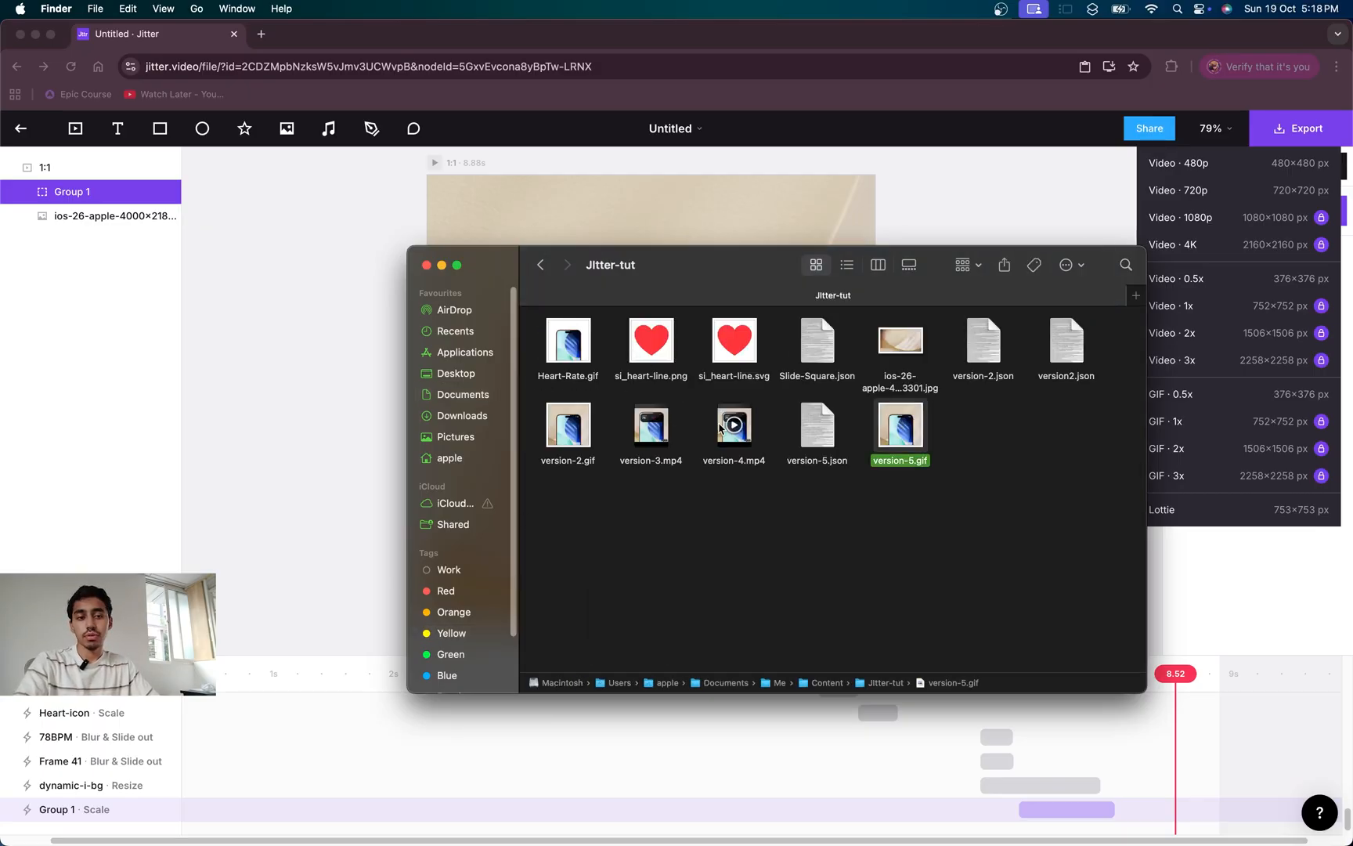
left_click(722, 437)
key("space")
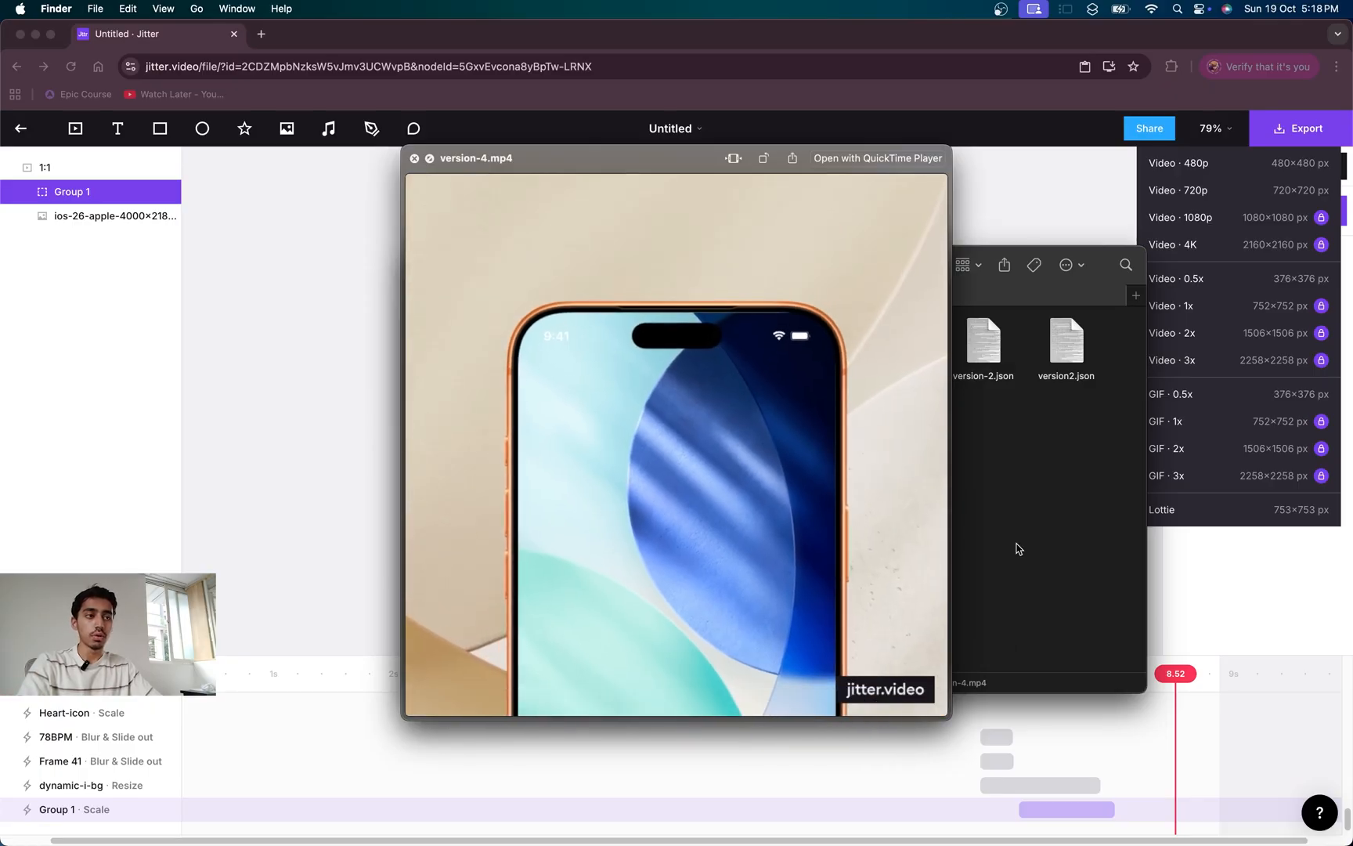
key("space")
- Switch back to Chrome in full screen and export the 1:1 artboard as a 753×753 px Lottie
left_click(350, 359)
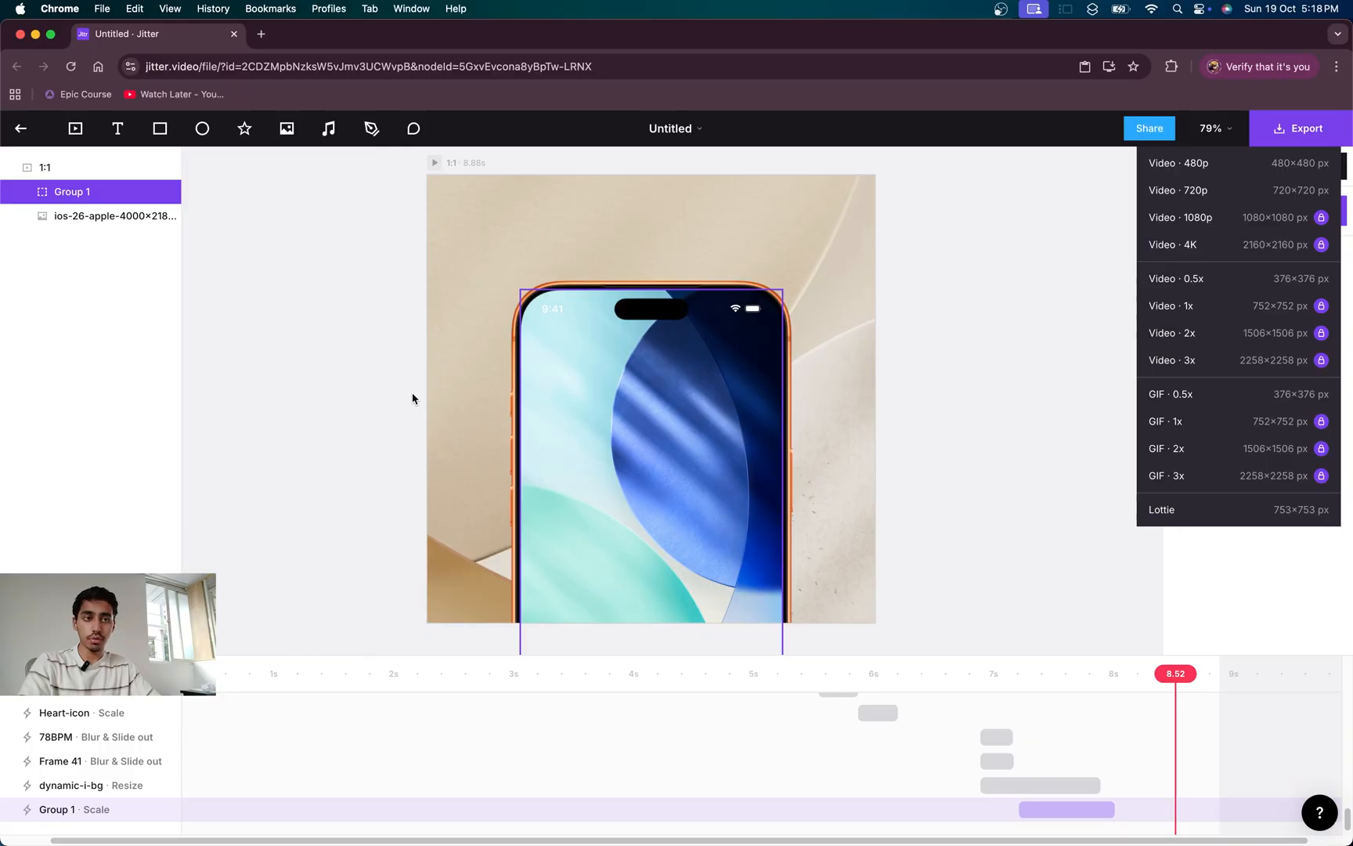
left_click(51, 34)
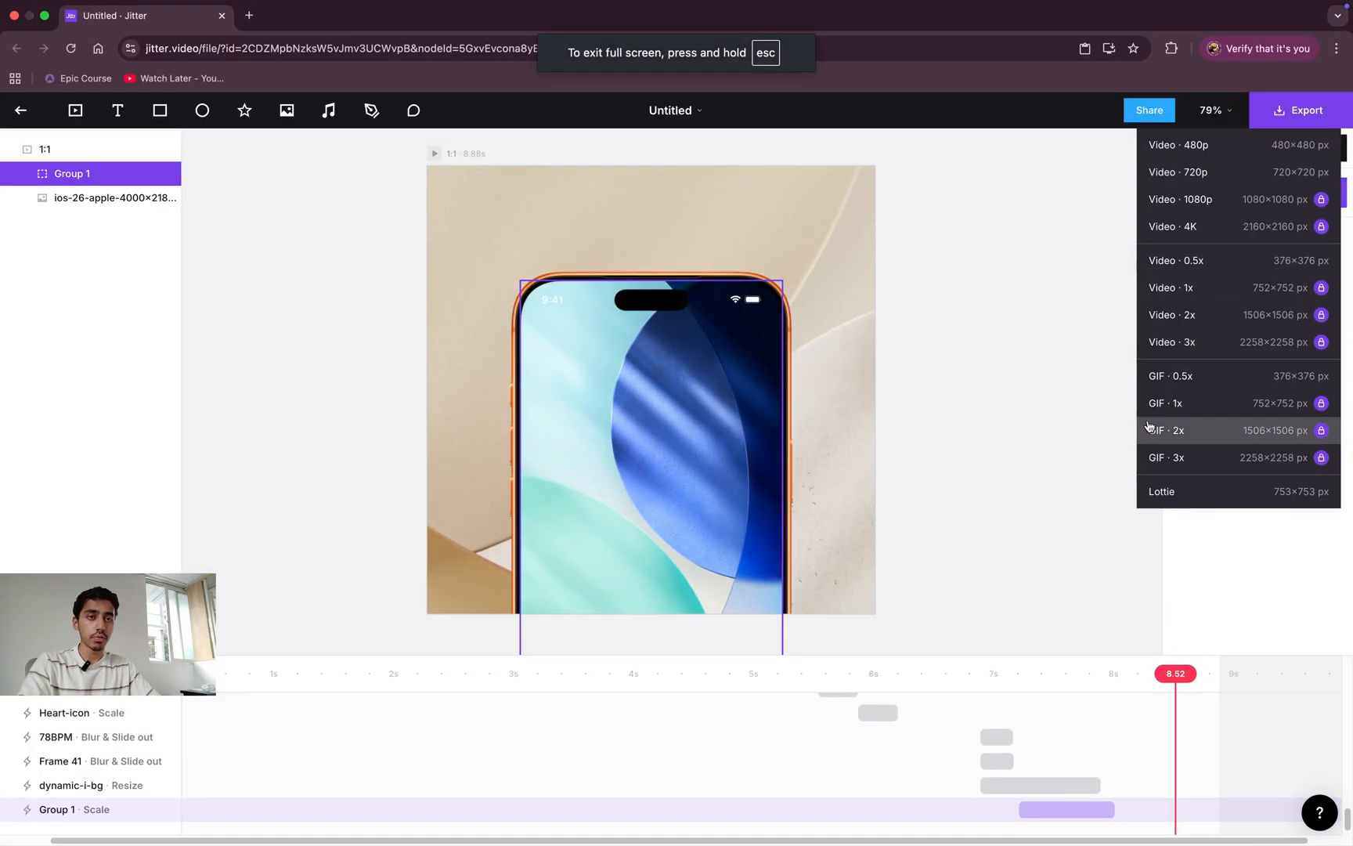
left_click(1190, 503)
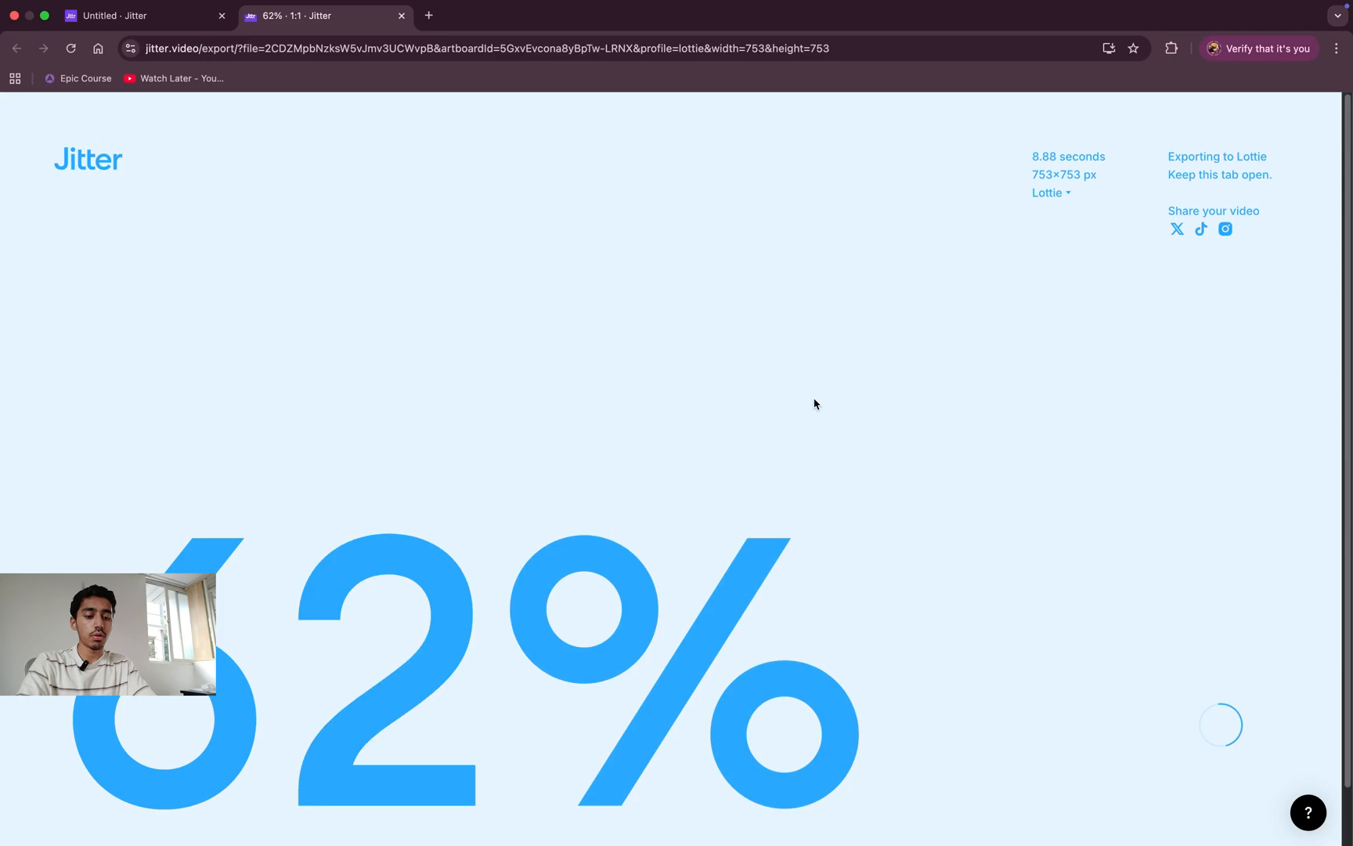
- Search Google for "lottie to gif converter" in a new browser tab
left_click(429, 16)
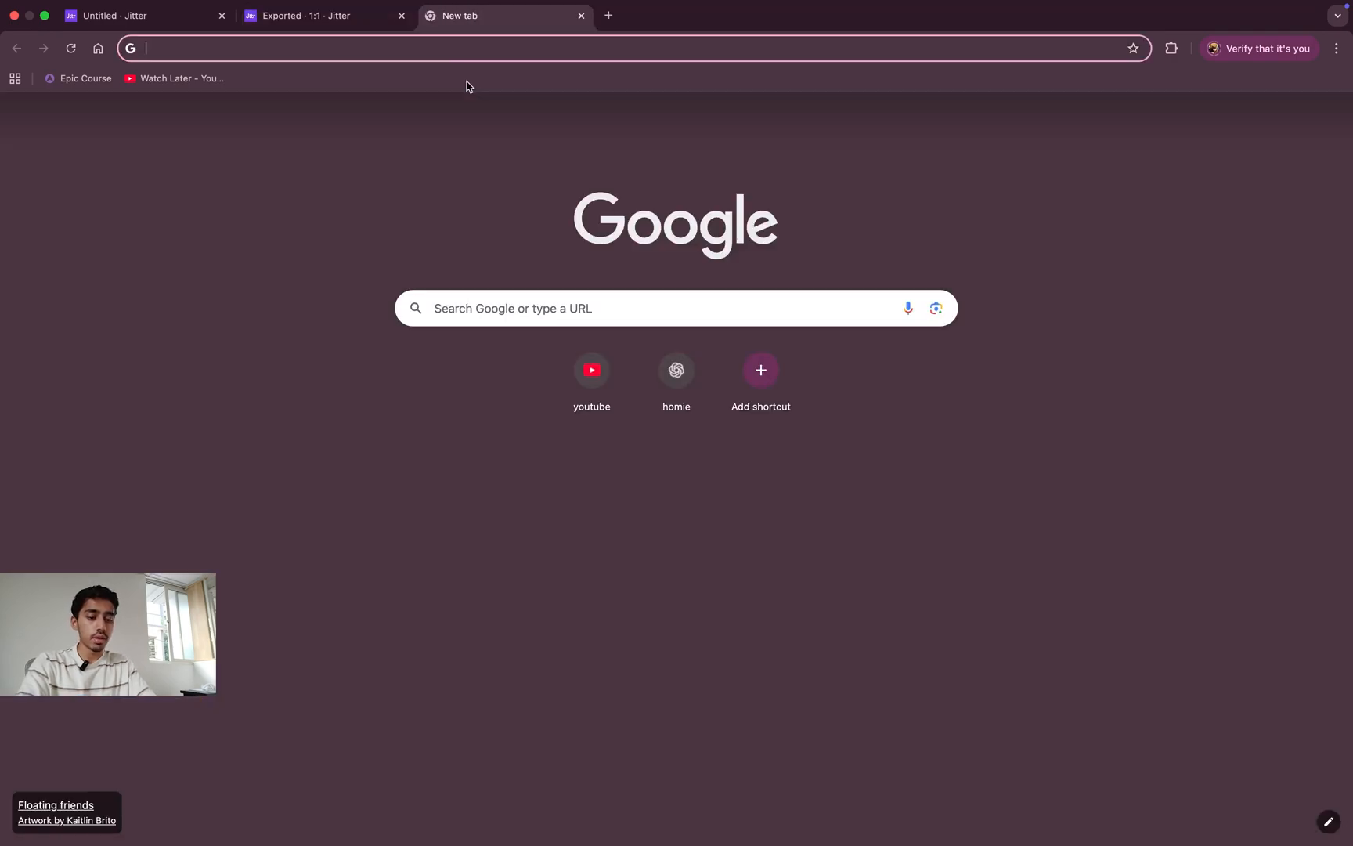
type("lottie to gif converter")
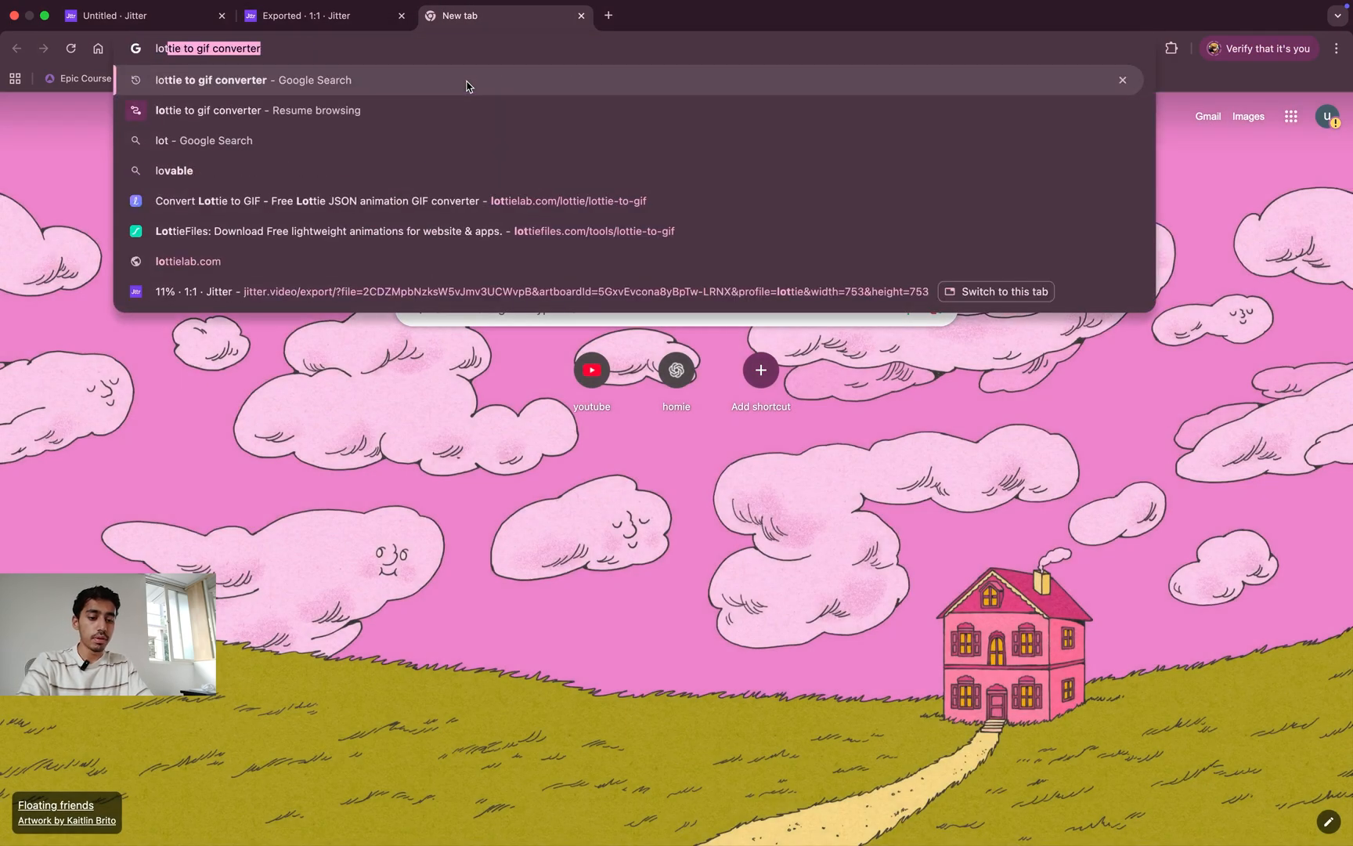
key("Right")
key("Return")
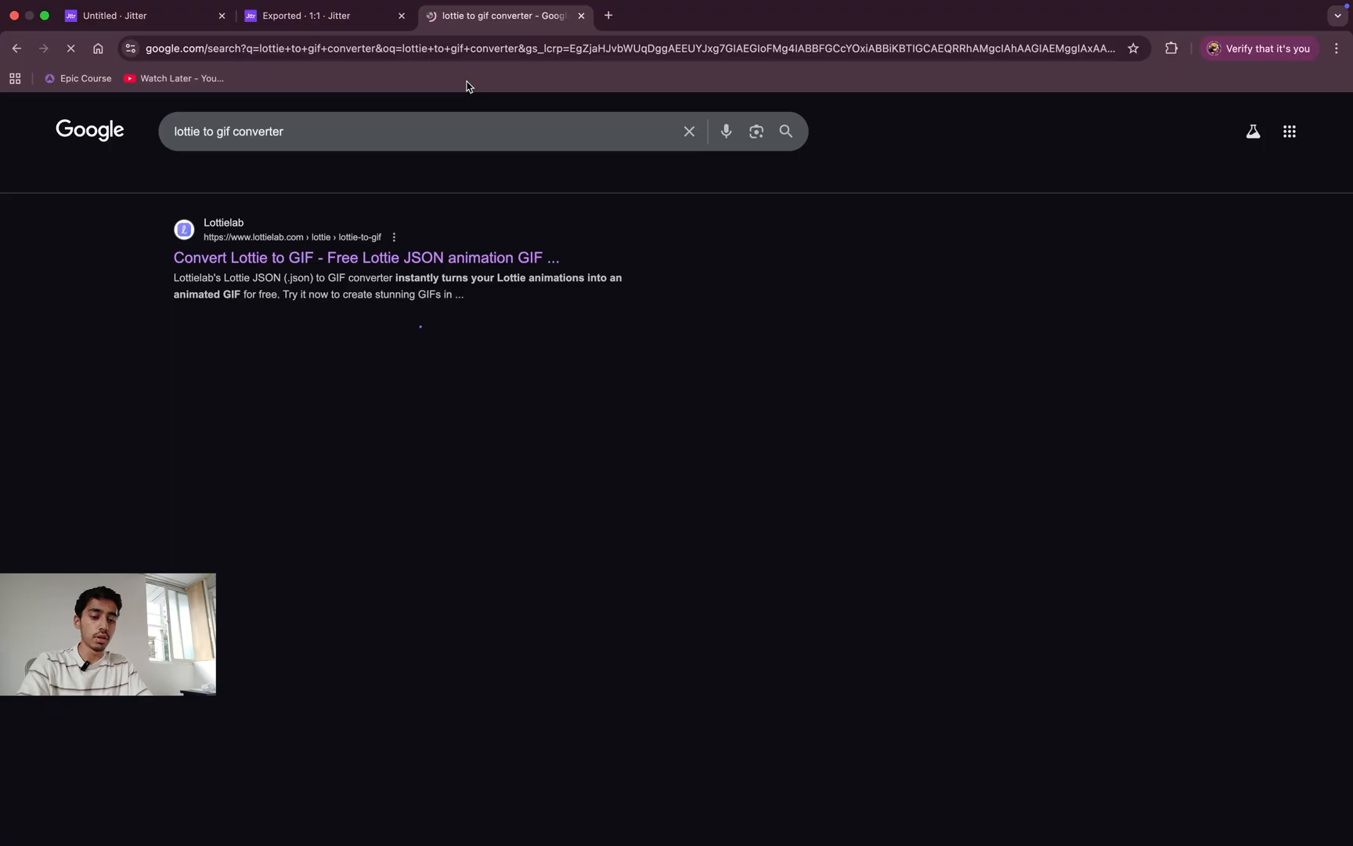
- Search Google for "lottie to mp4 converter" in another new browser tab
key("ctrl+t")
type("lottie r")
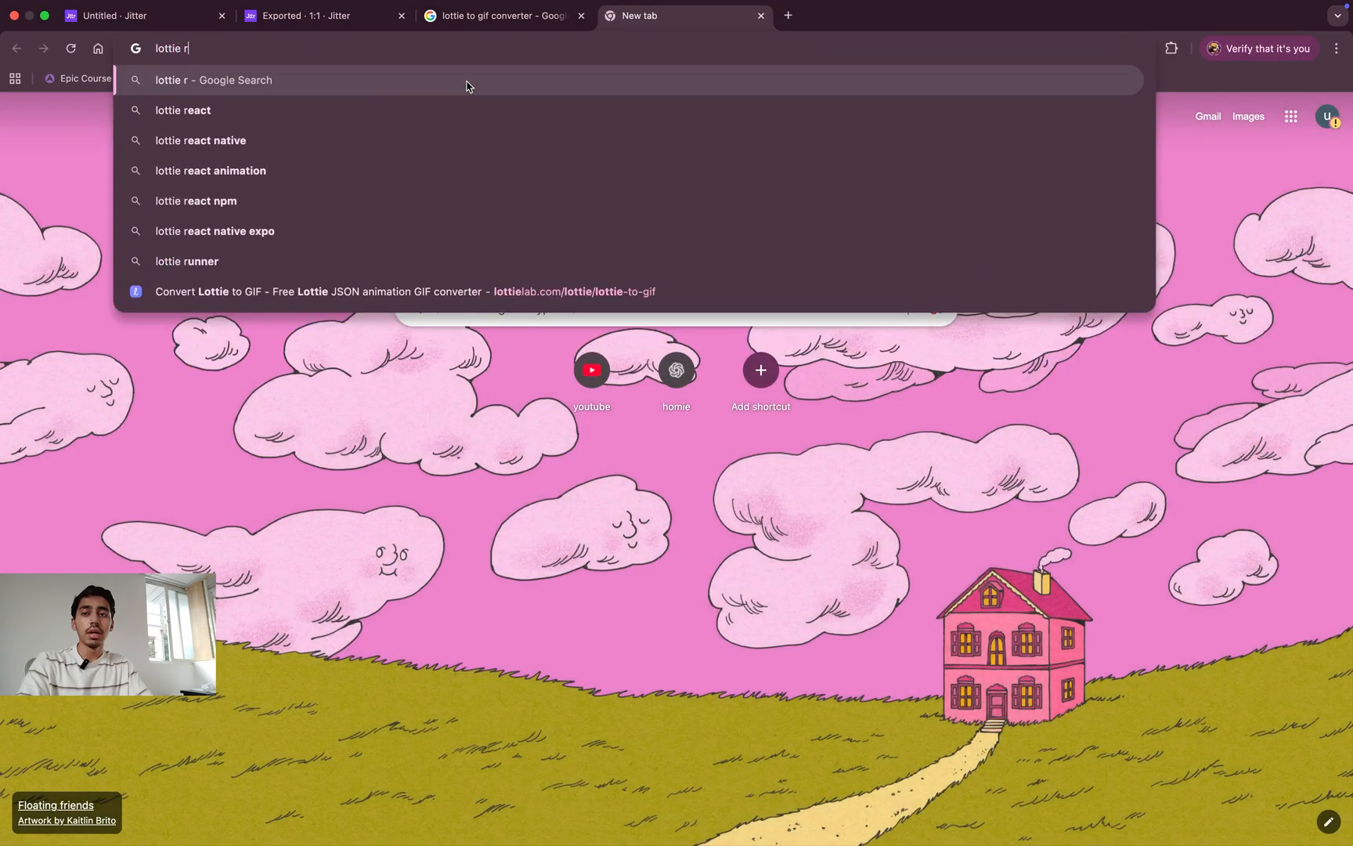
key("BackSpace")
type("to m")
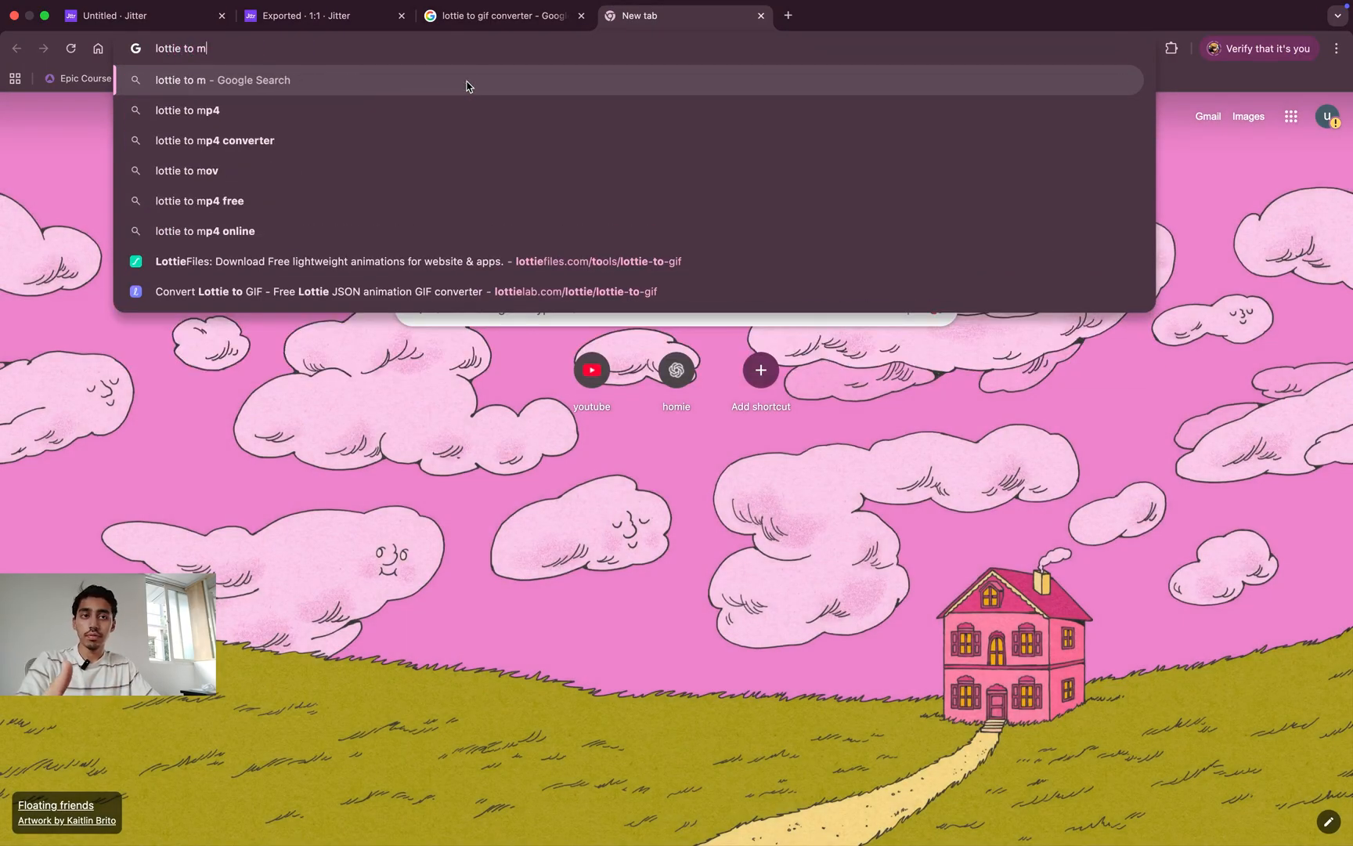
type("p4 convetr")
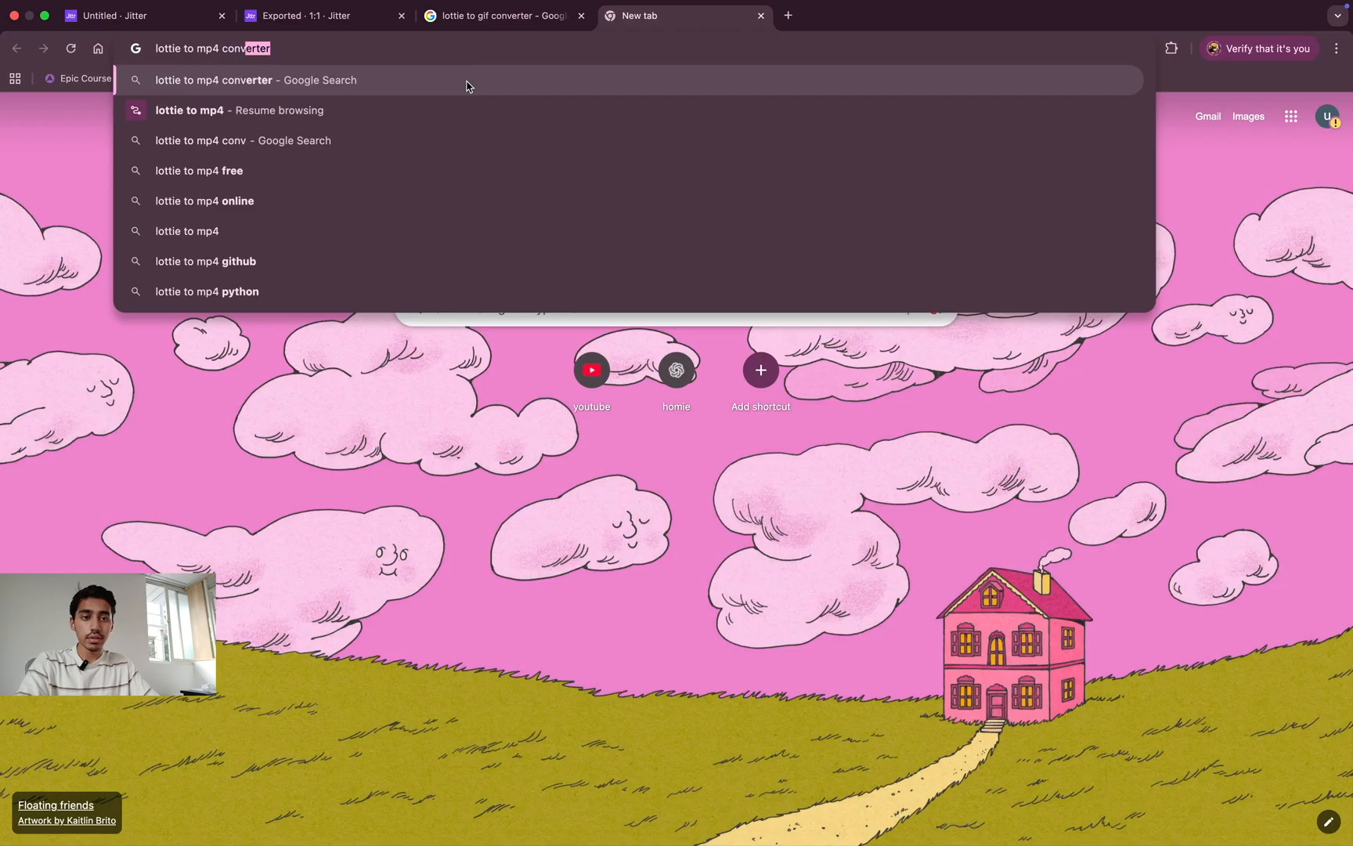
key("BackSpace")
key("BackSpace")
type("rter")
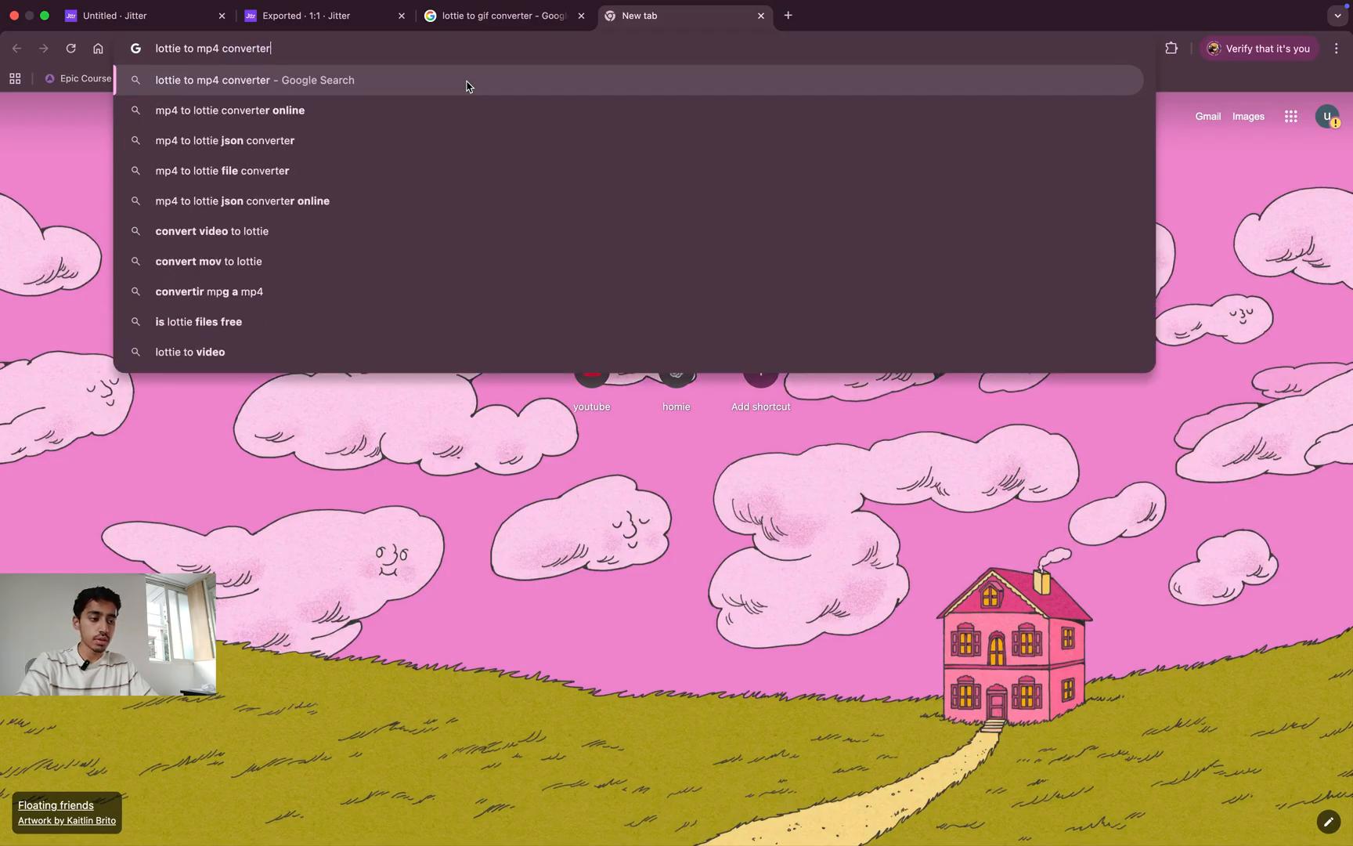
key("Return")
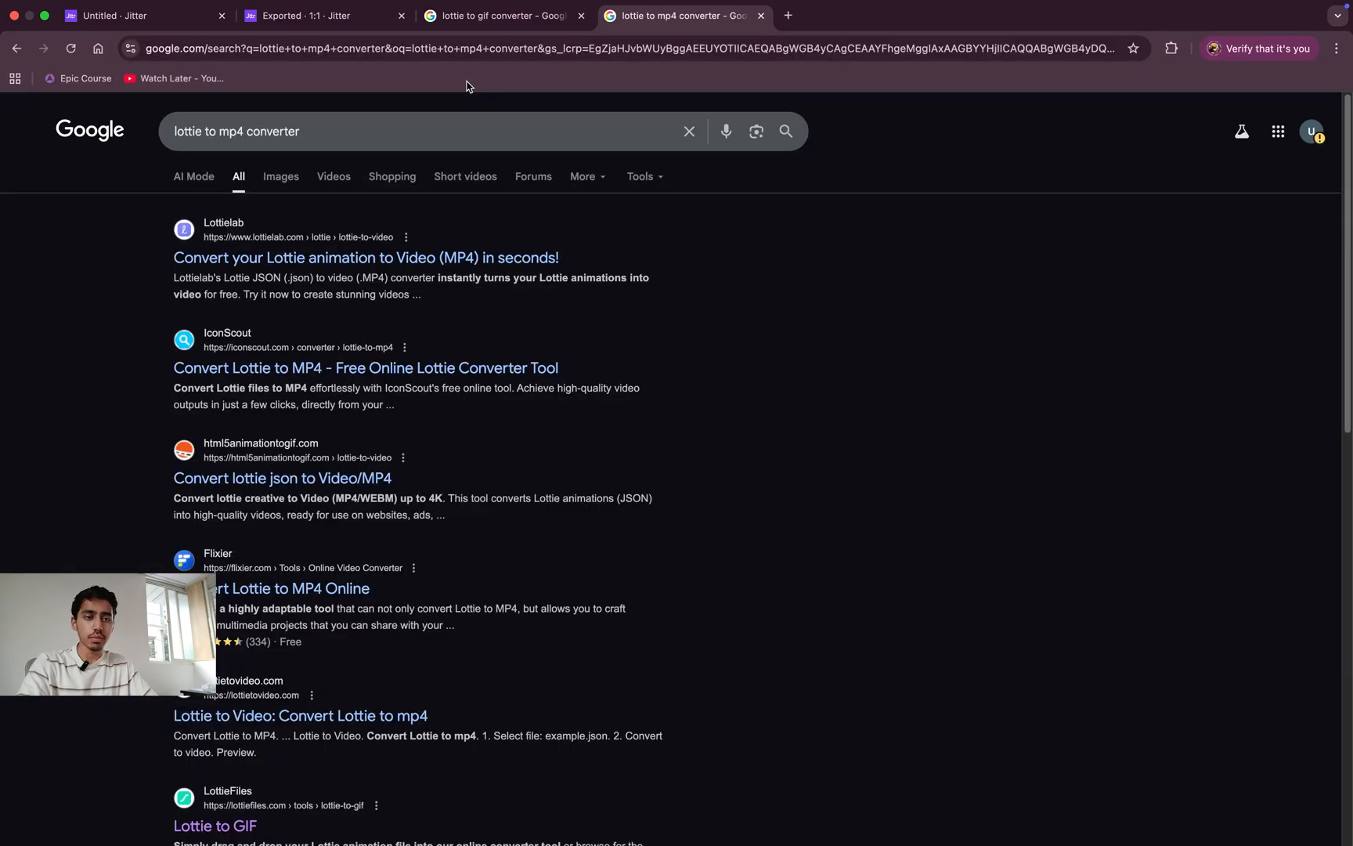
- Download the exported Lottie file as 1_1 into a new folder named heart-rate inside JItter-tut
left_click(317, 29)
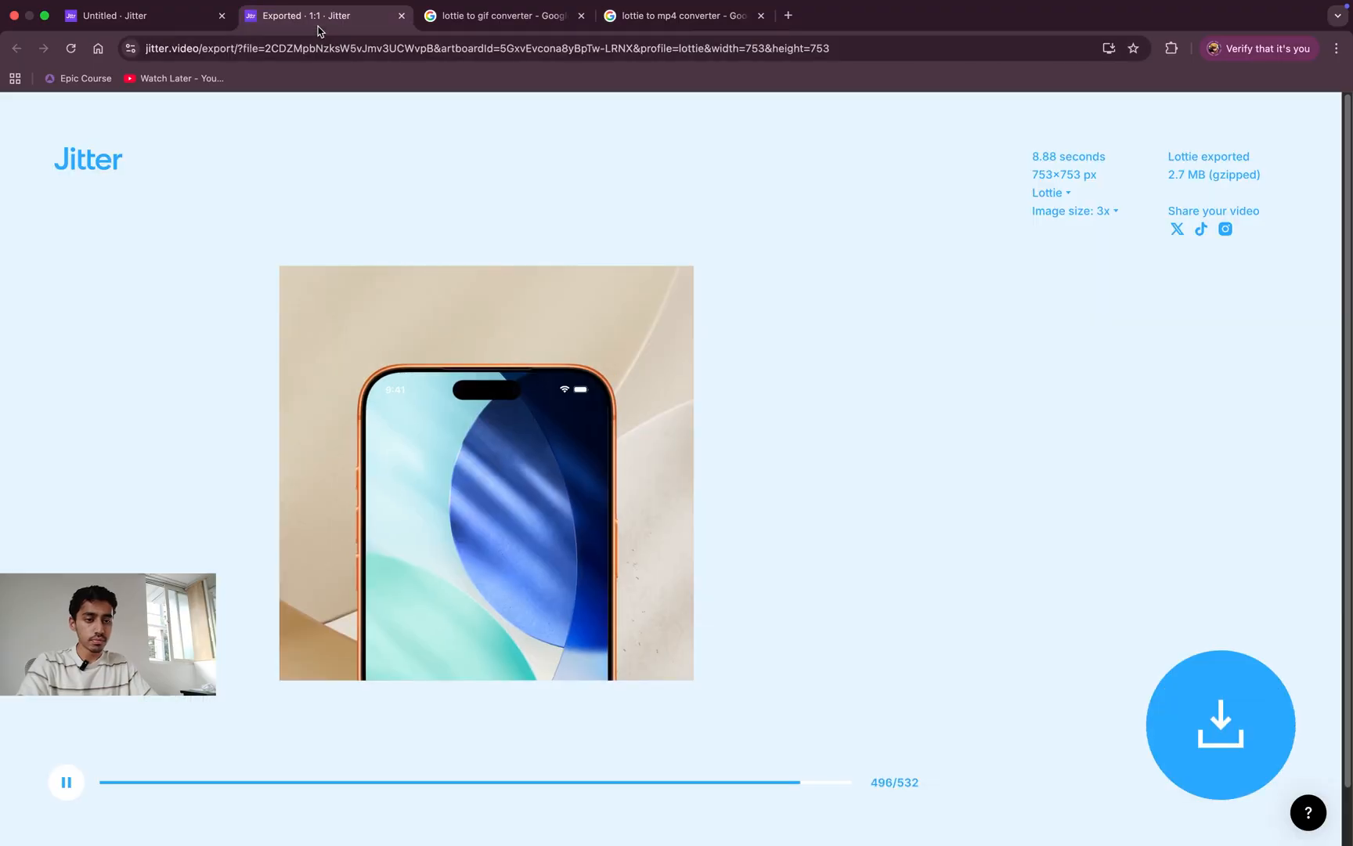
left_click(1250, 729)
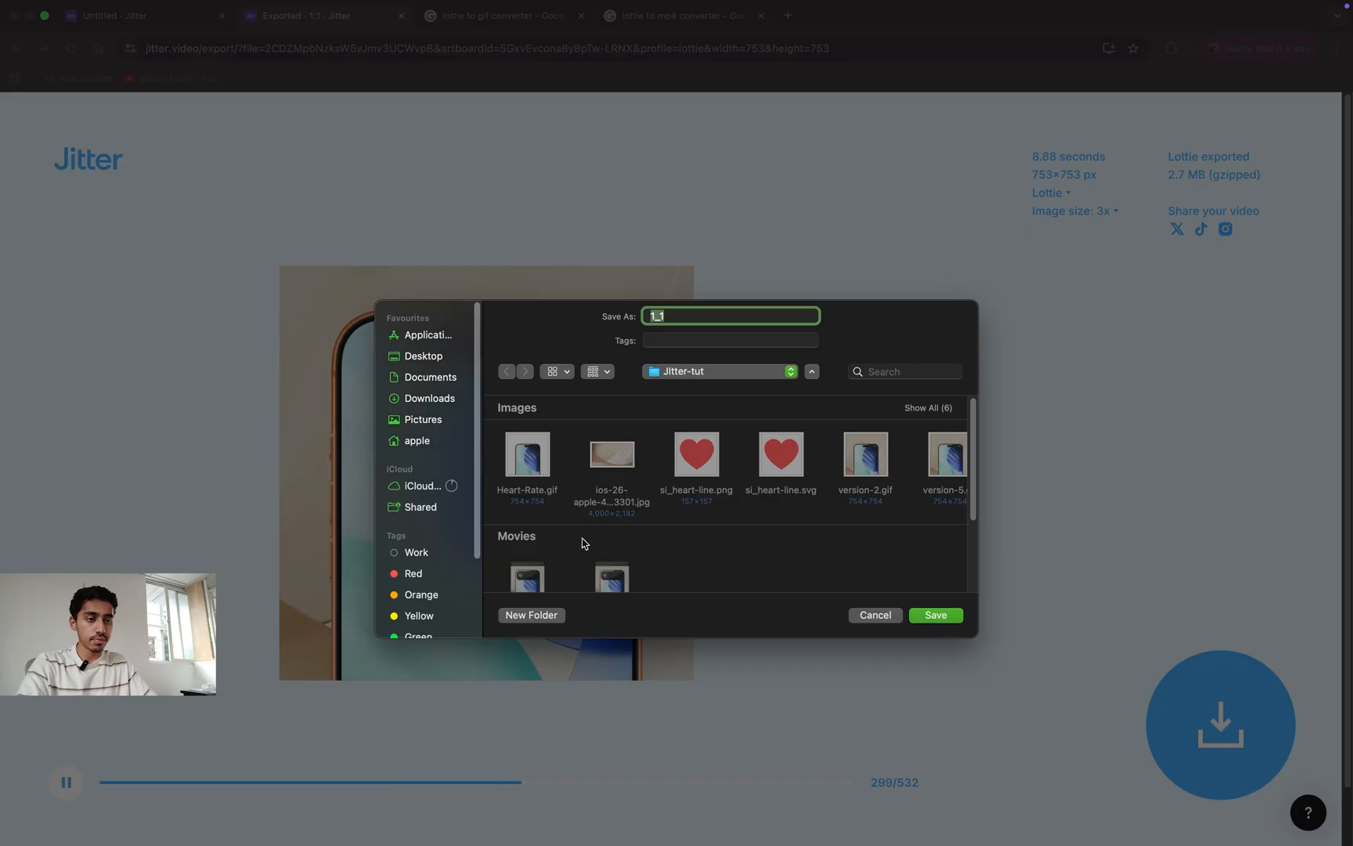
left_click(543, 615)
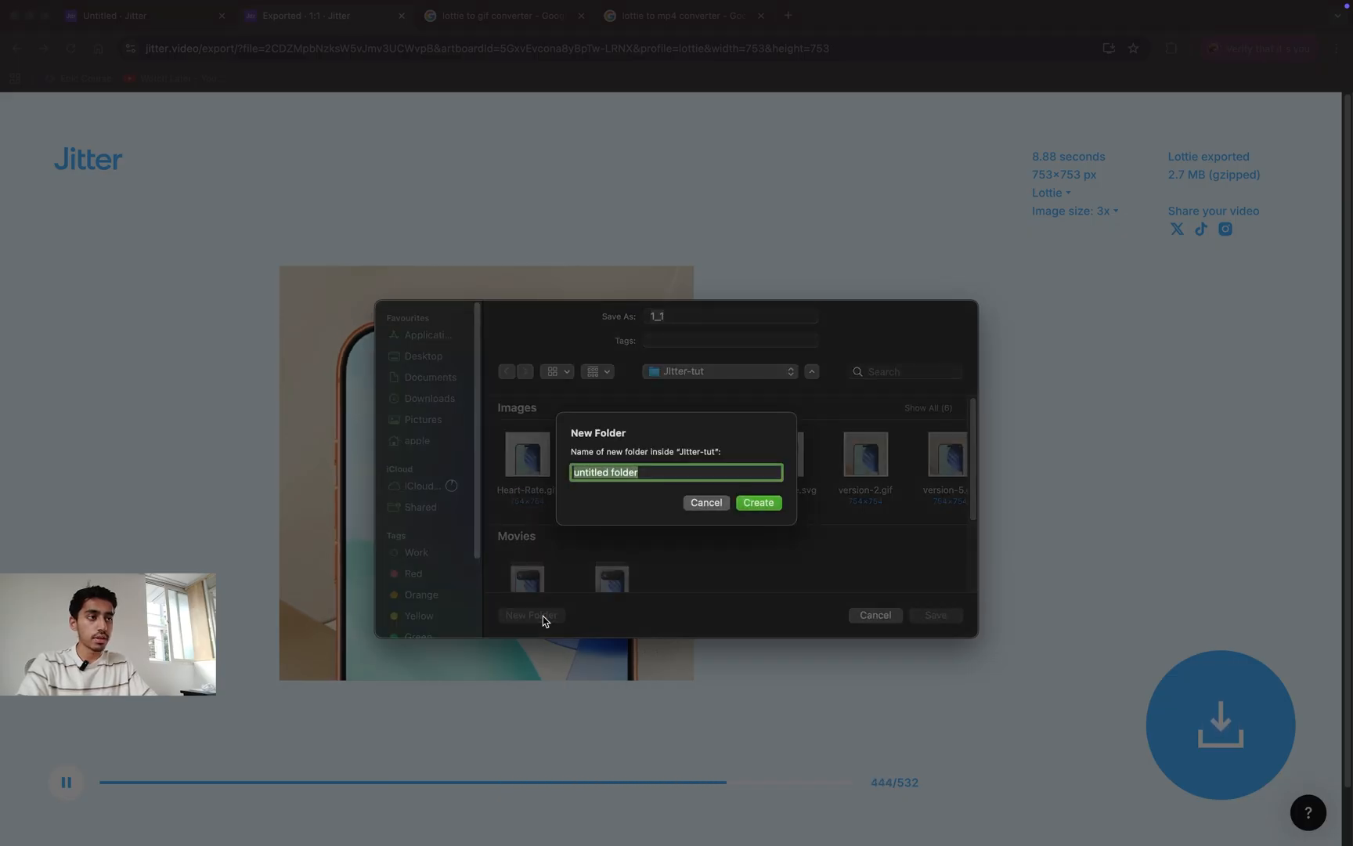
type("heart-rate")
key("Return")
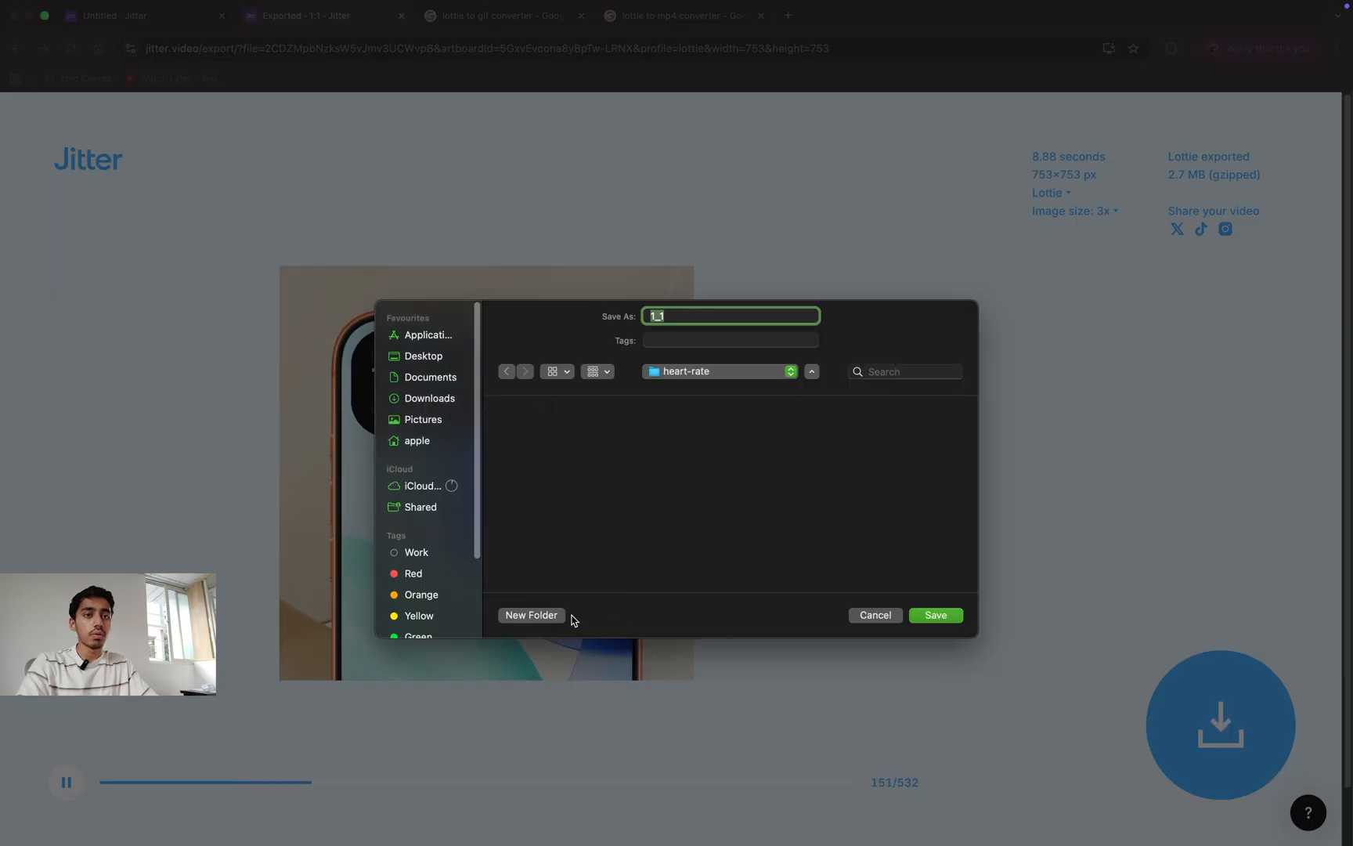
left_click(917, 617)
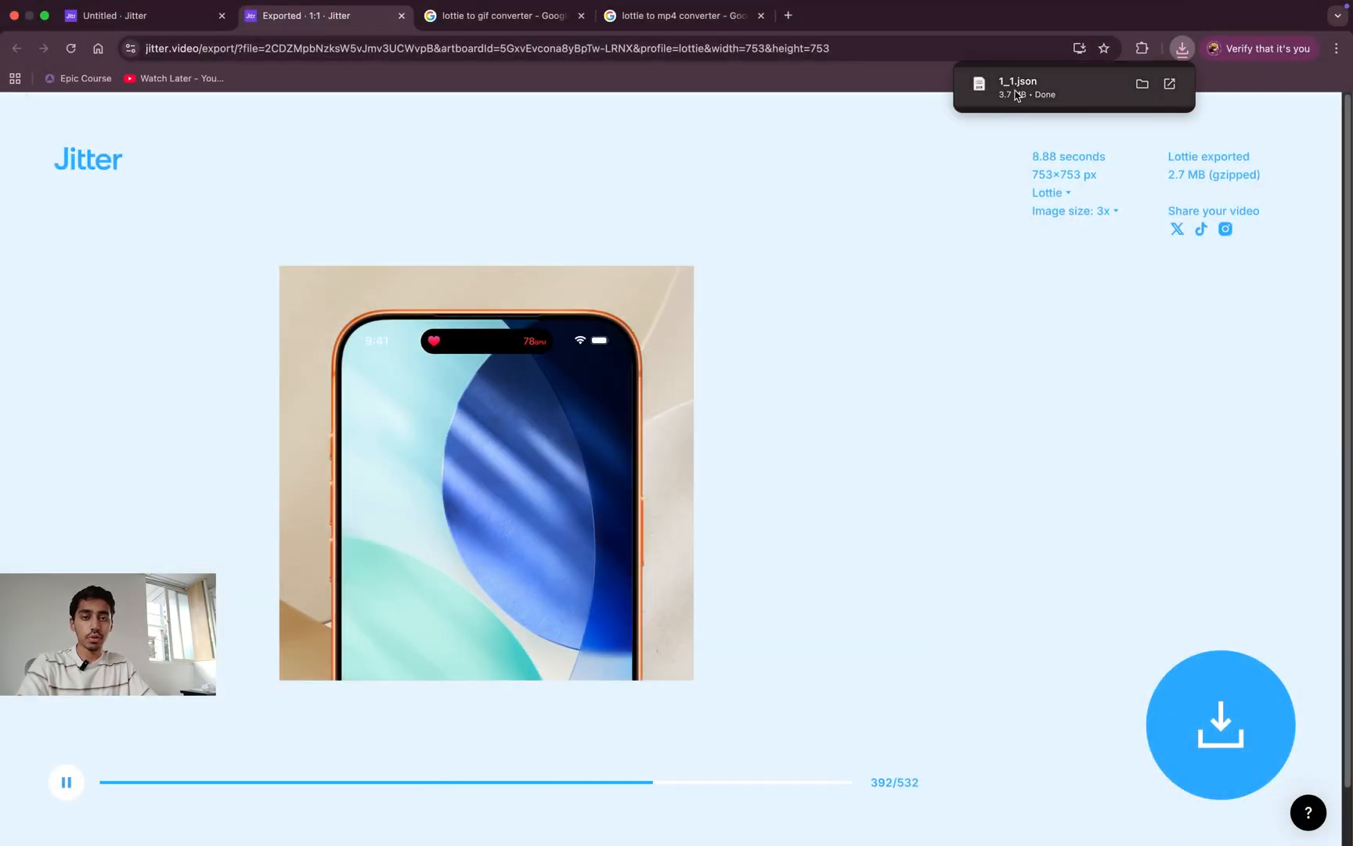
- Open Lottielab's Lottie to GIF converter from the Google results for "lottie to gif converter"
left_click(498, 18)
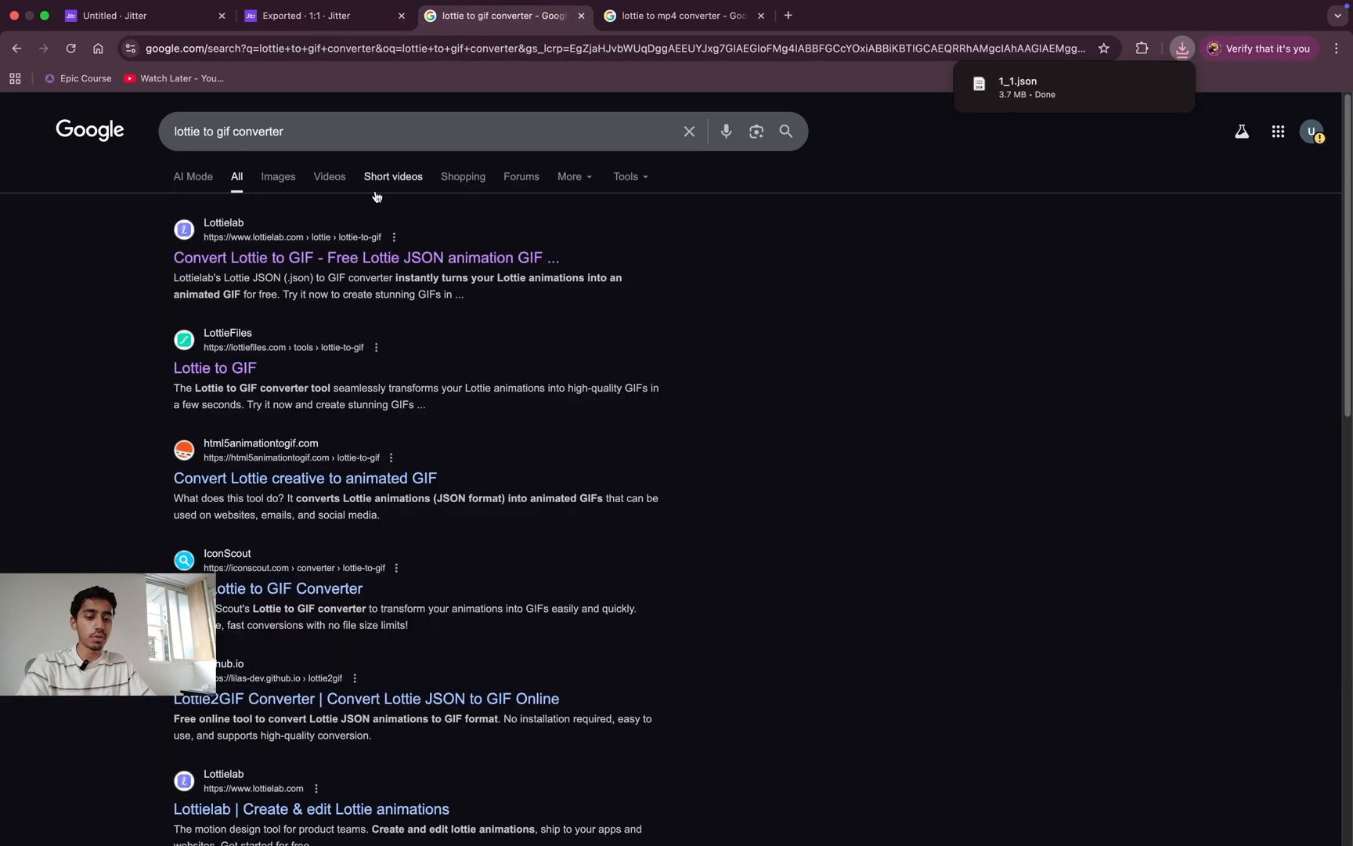
left_click(219, 262)
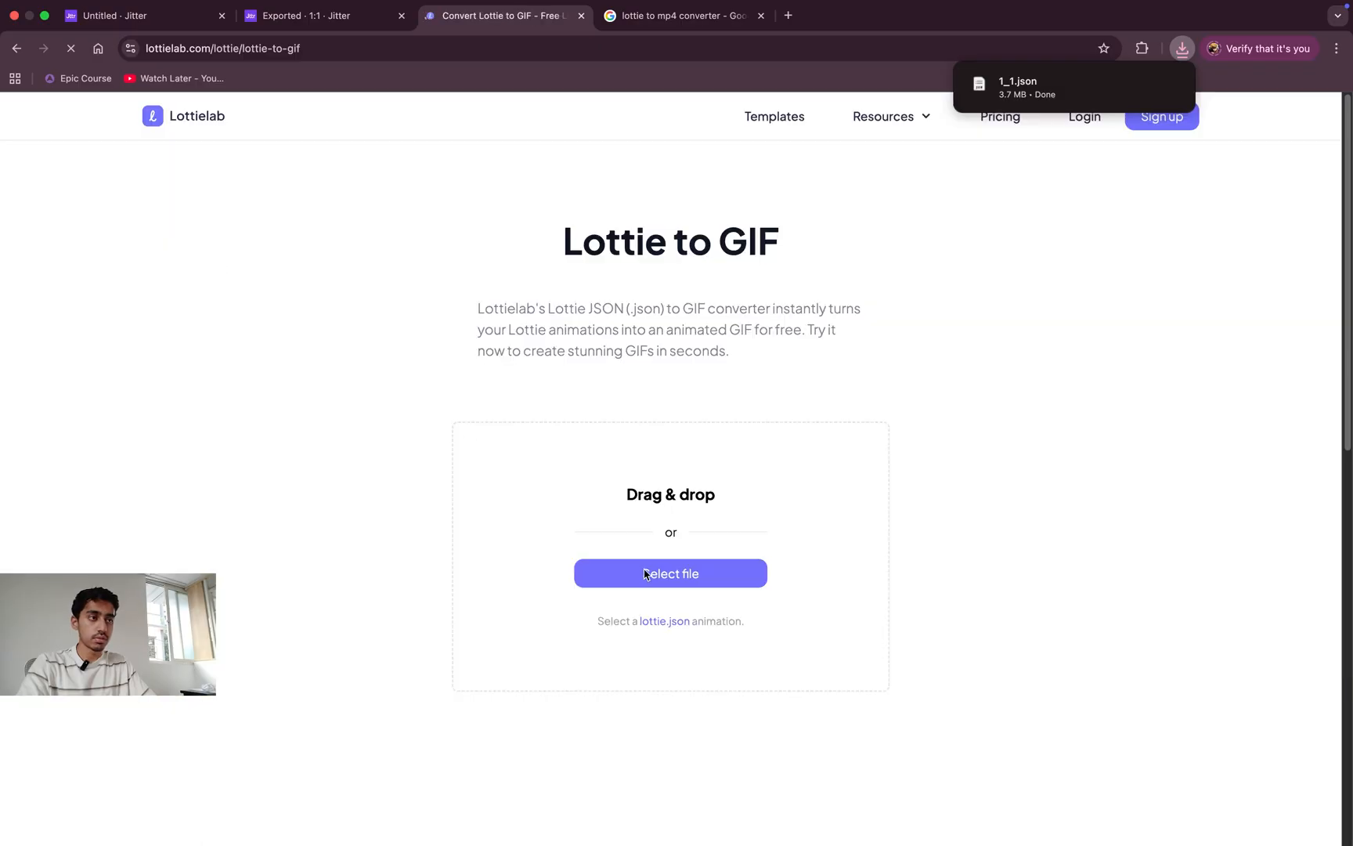
key("super+Tab")
key("super+shift+Tab")
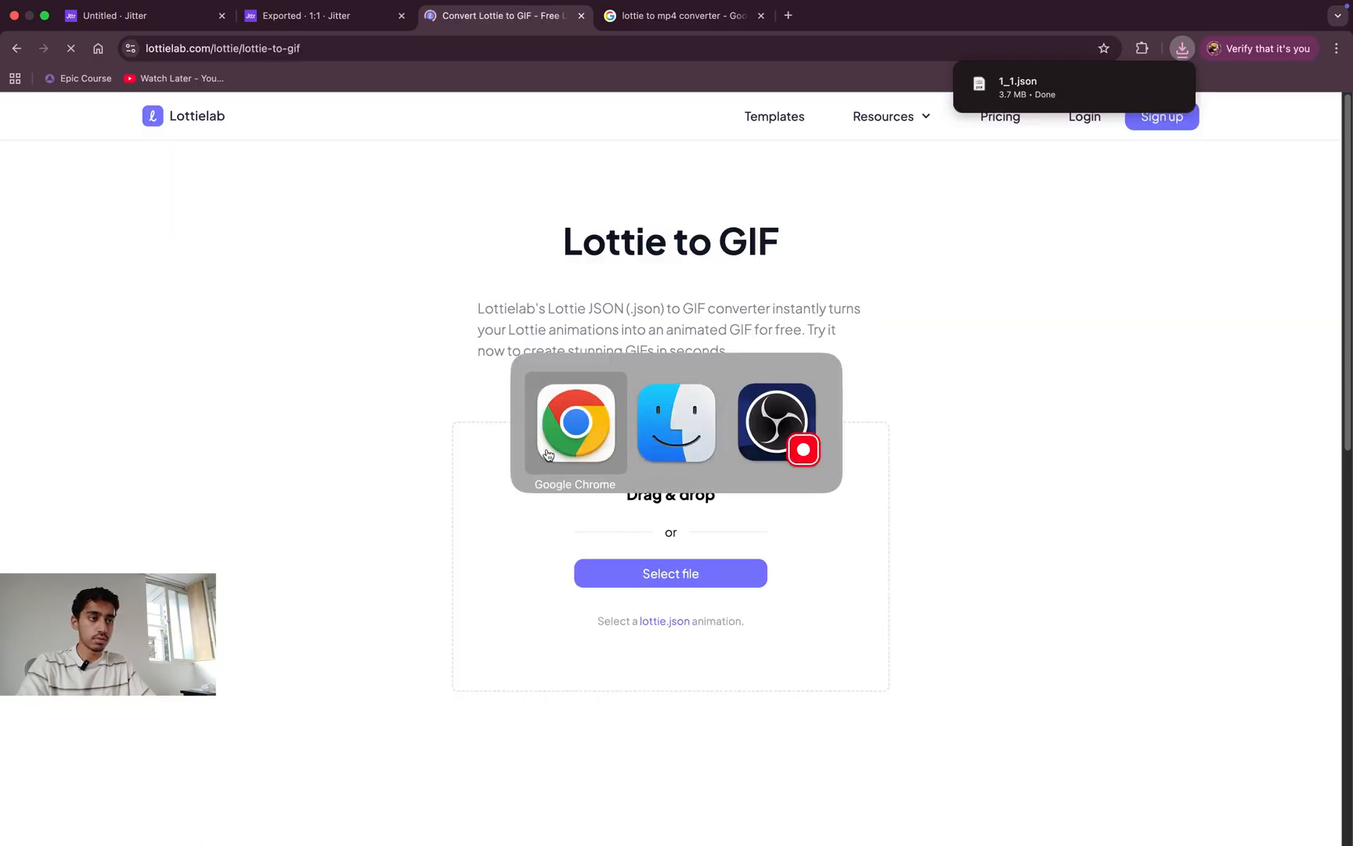
- Reveal the downloaded 1_1.json in Finder and minimize the overlapping OBS and JItter-tut windows
mouse_move(1143, 88)
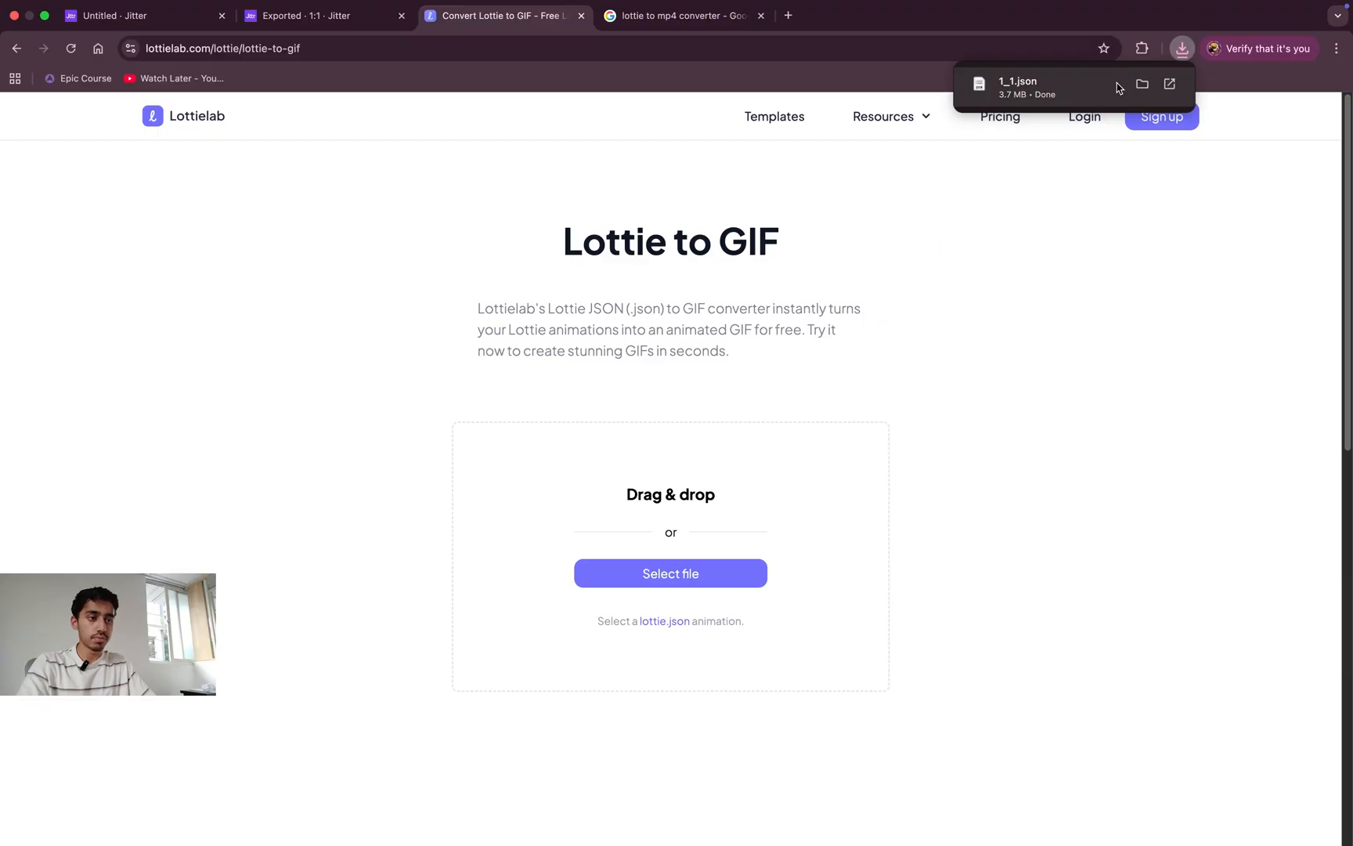
left_click(1143, 84)
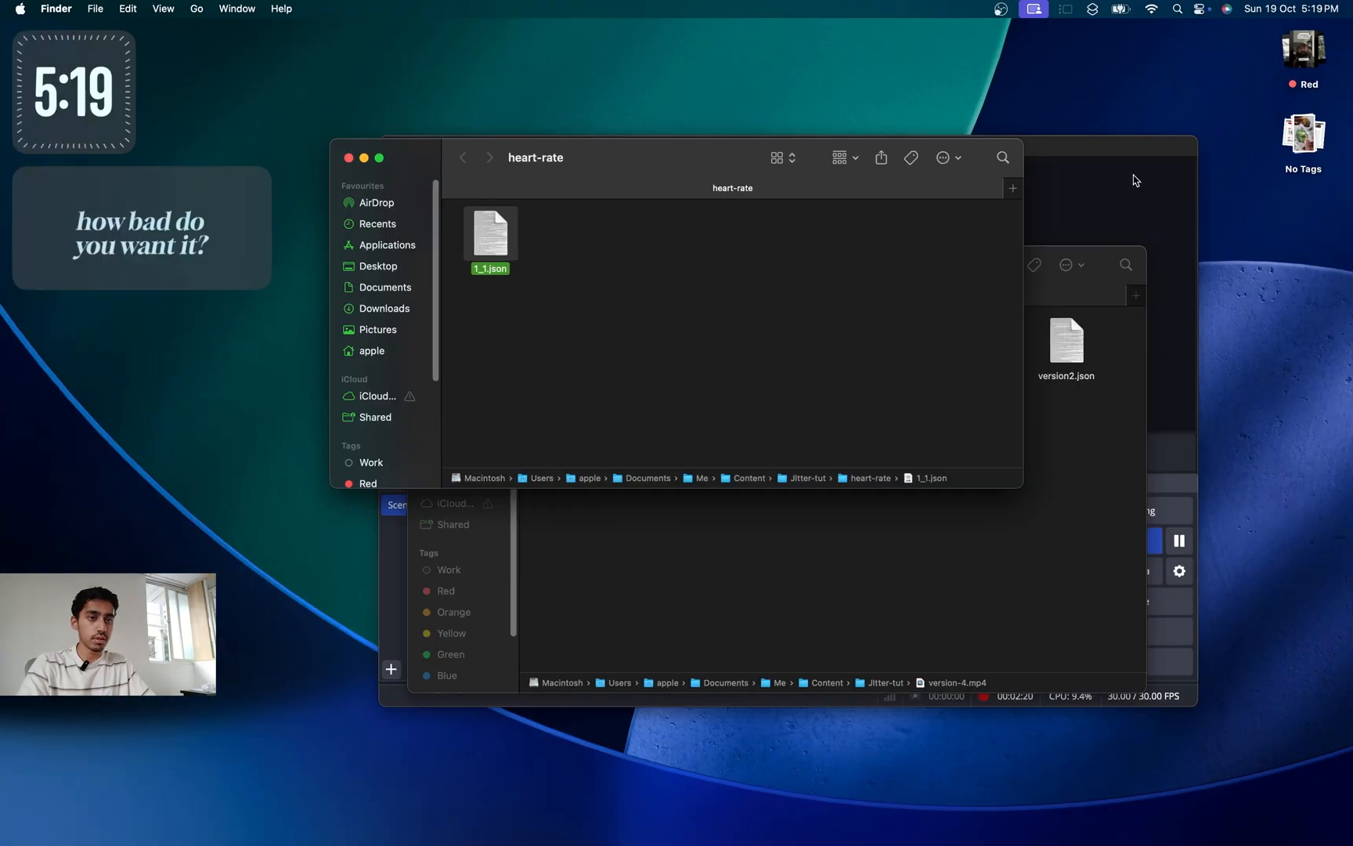
left_click_drag(1129, 151, 1233, 479)
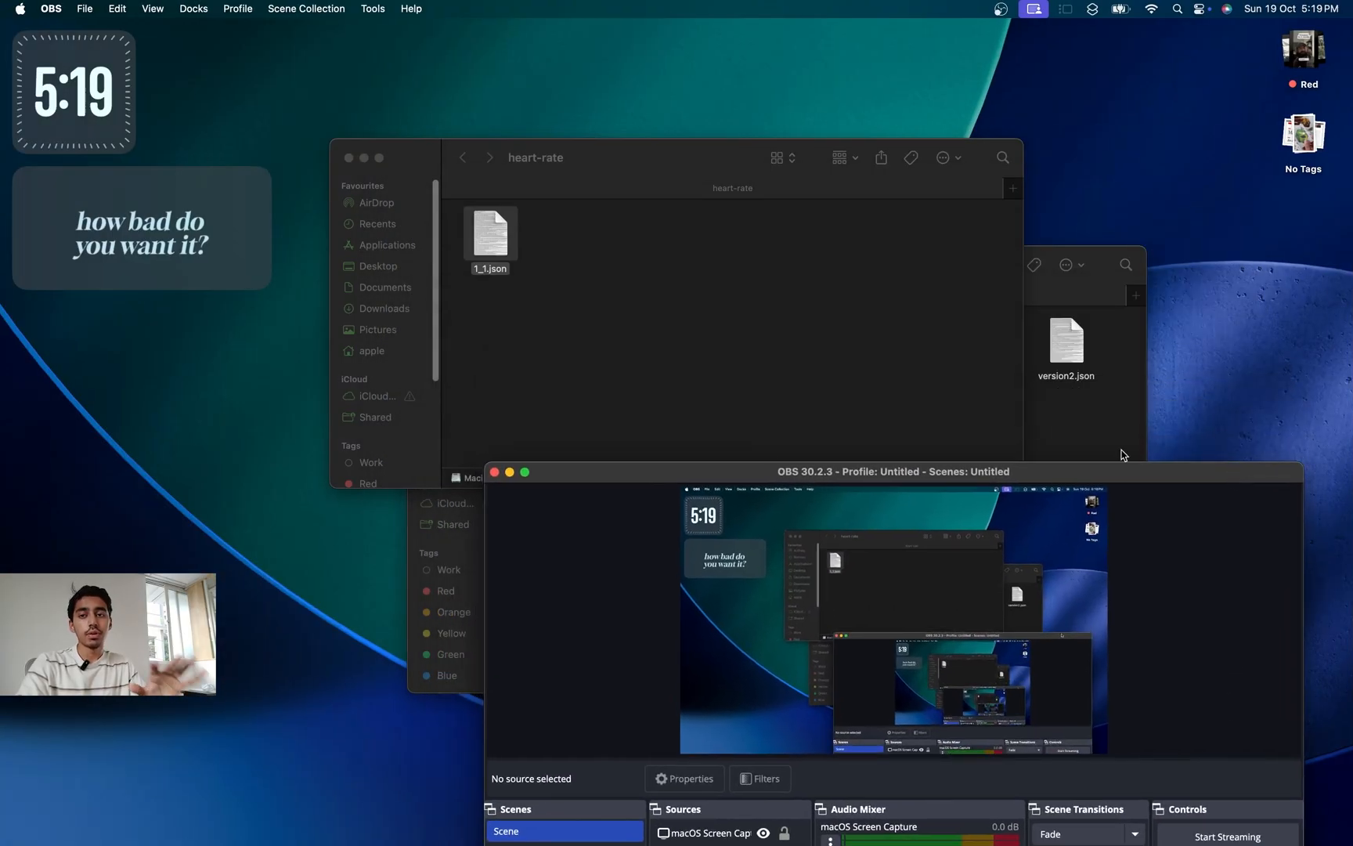
left_click(509, 476)
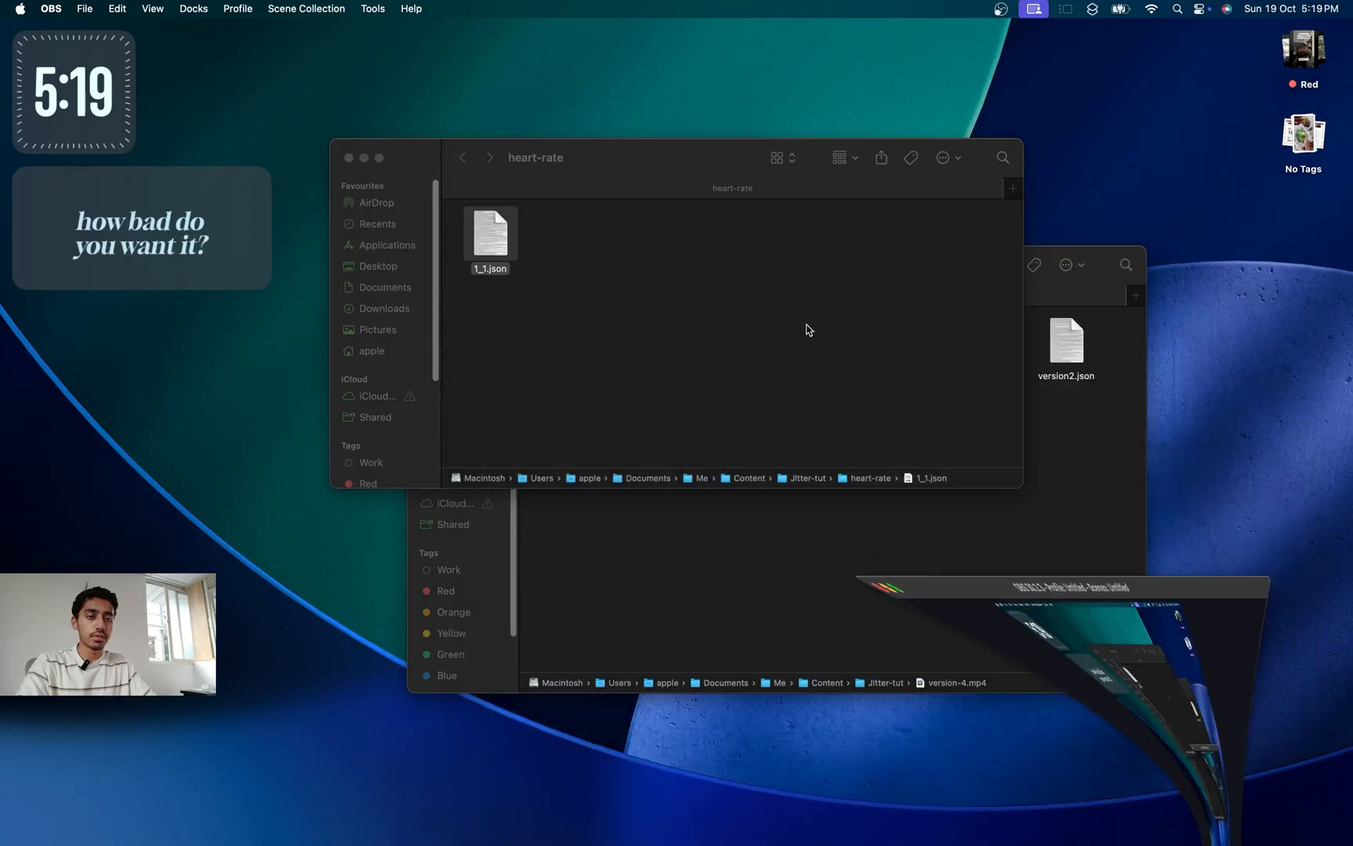
left_click(1026, 493)
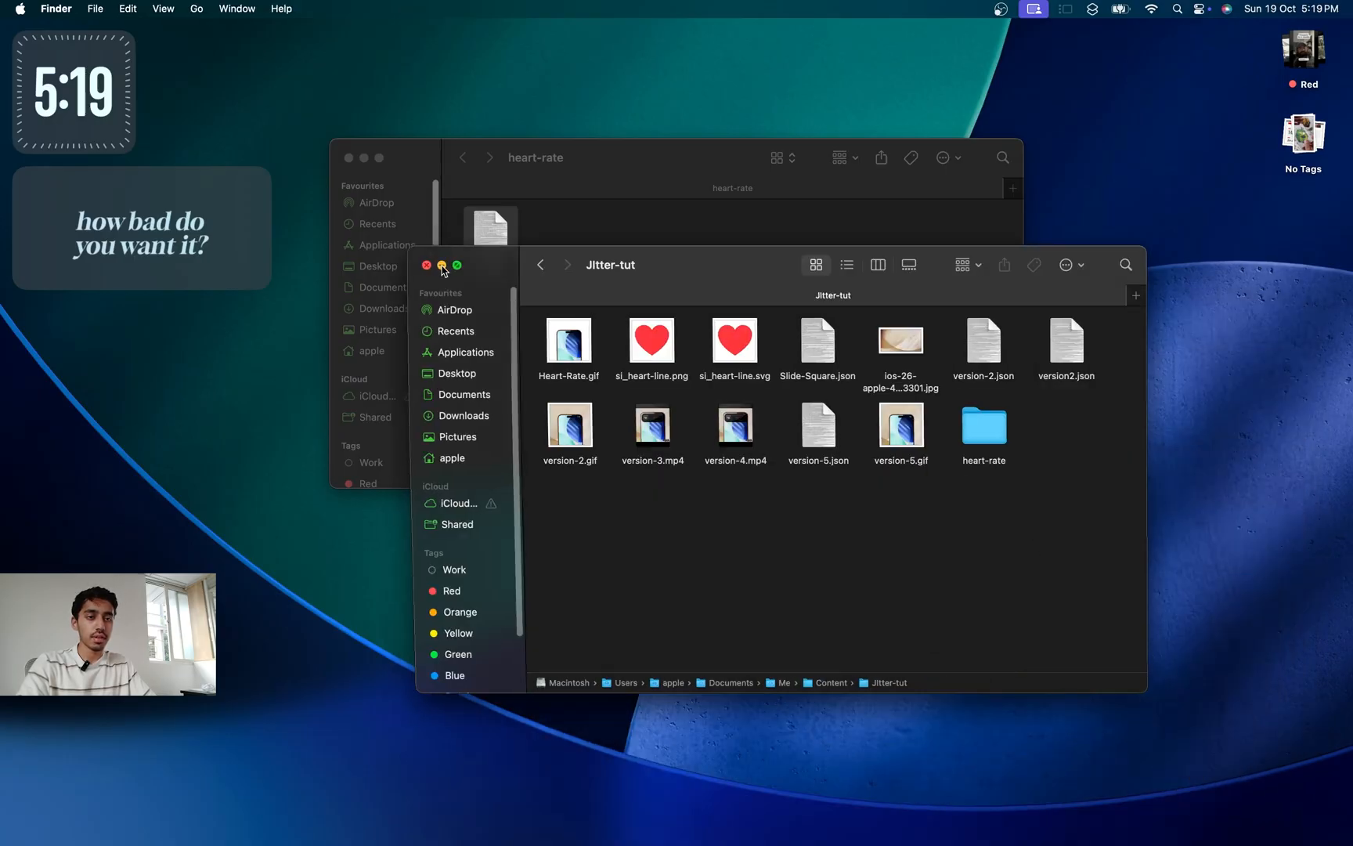
left_click(441, 265)
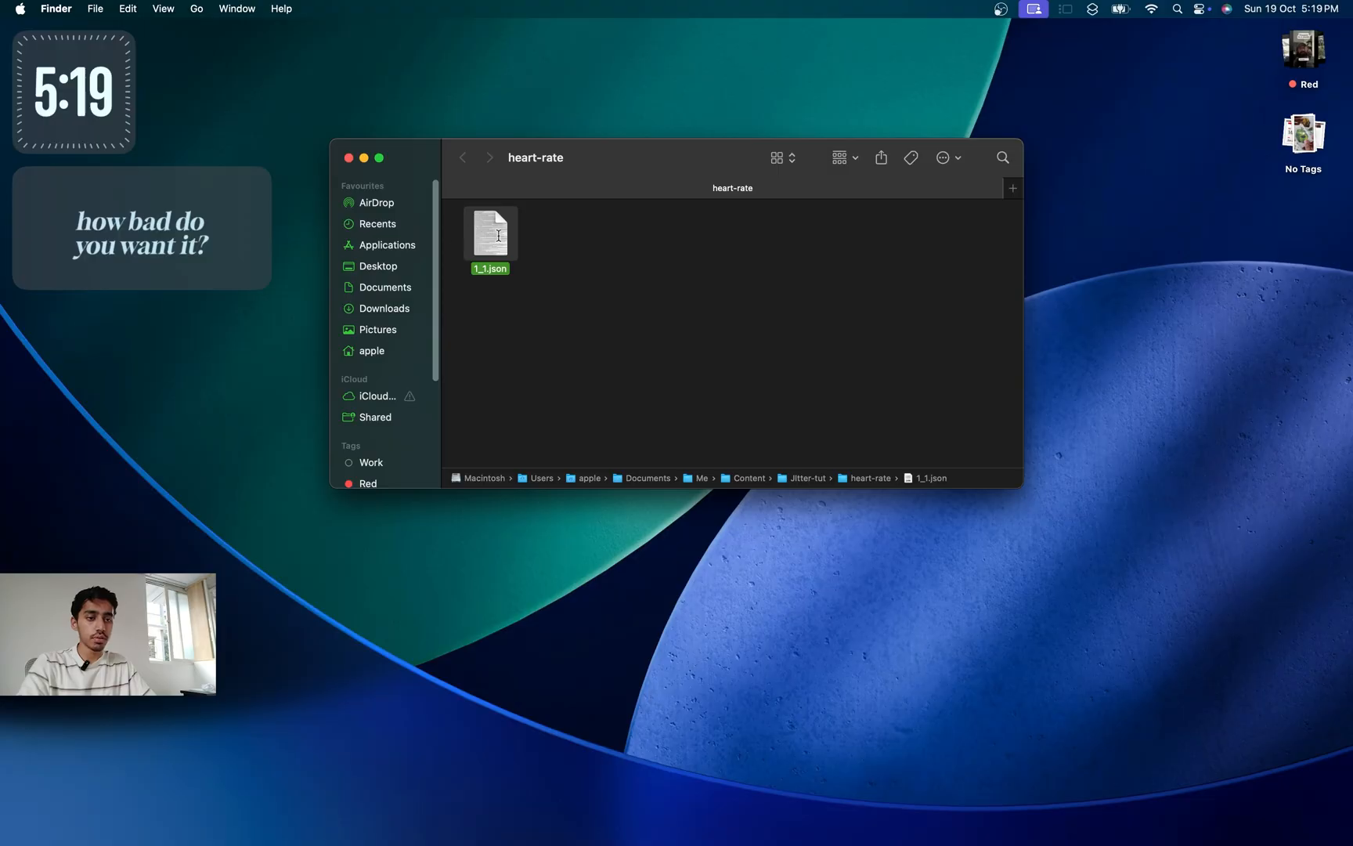
- Load 1_1.json from the heart-rate folder into the Lottie to GIF converter in Chrome and set the frame rate to 30
key("space")
key("space")
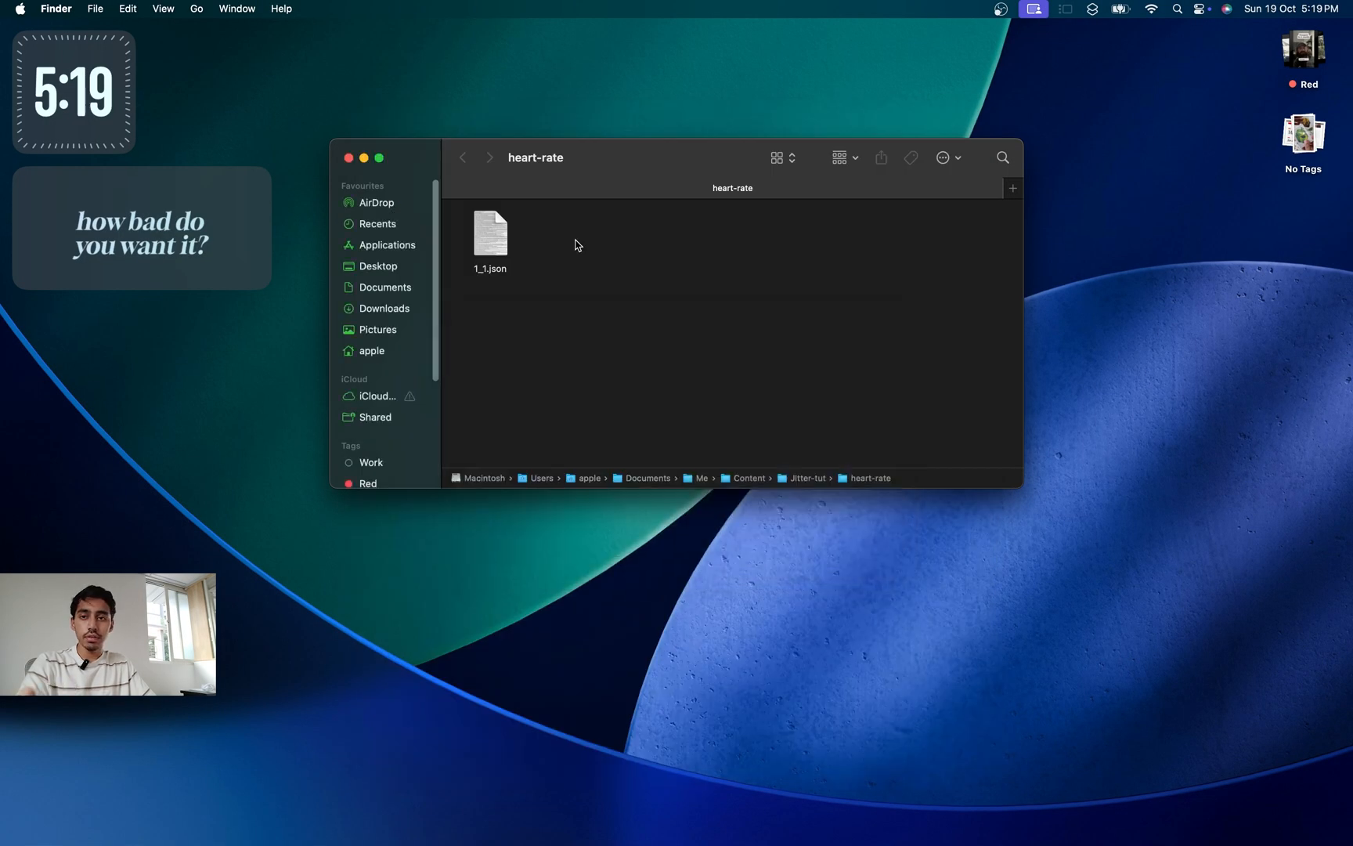
left_click_drag(517, 245, 783, 534)
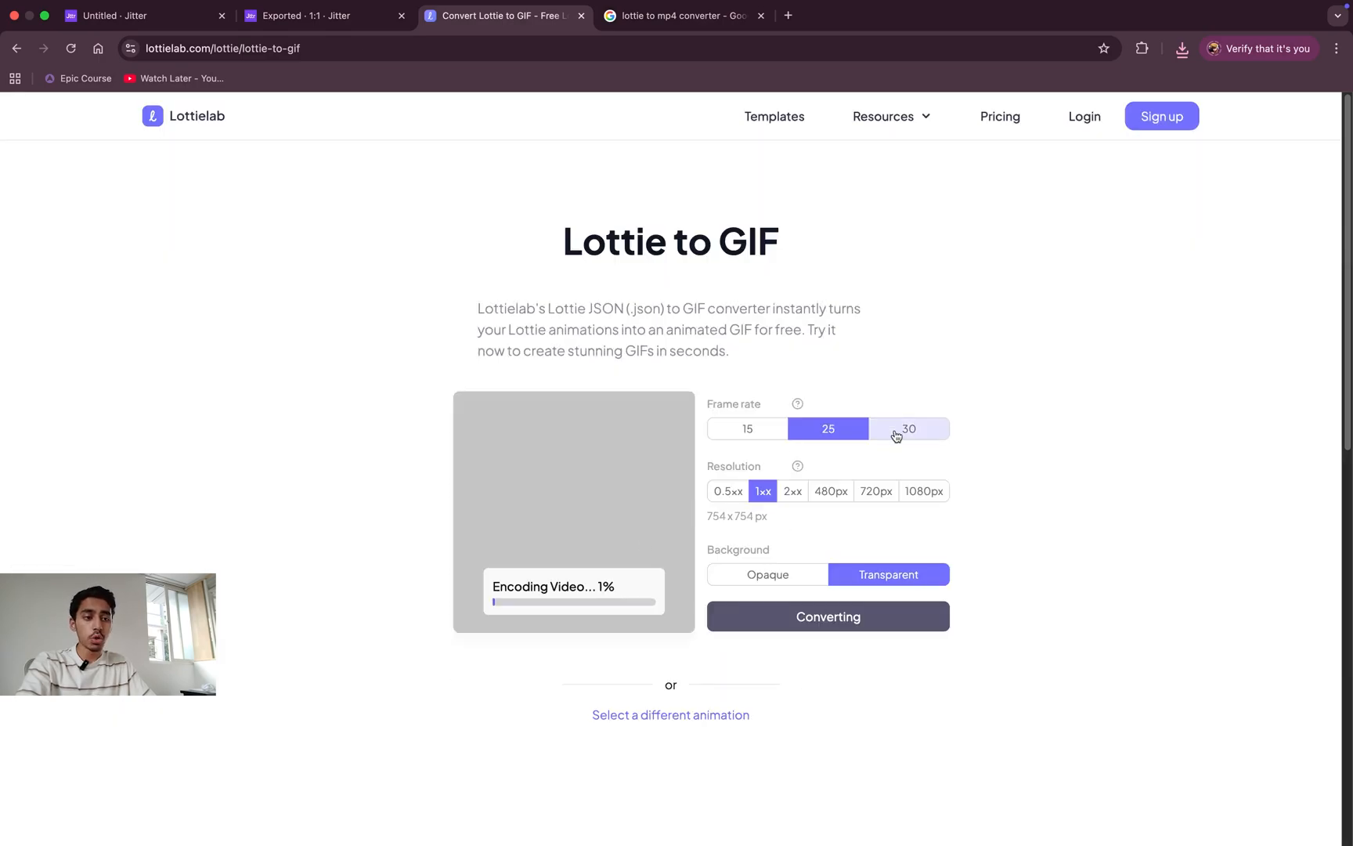
left_click(898, 435)
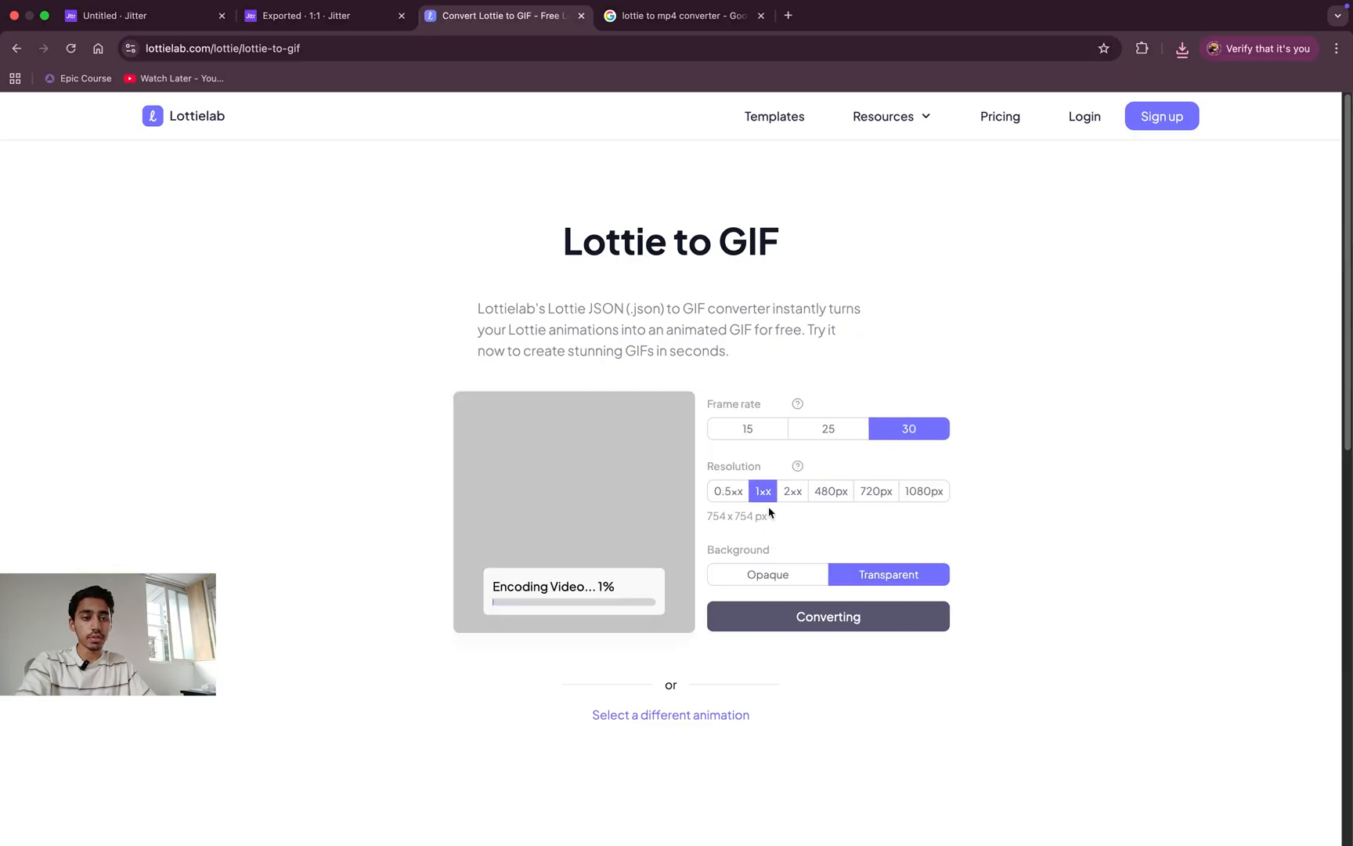
- Open Lottielab's Lottie to MP4 converter from the other search results, load 1_1.json from Finder and set the frame rate to 60
left_click(654, 22)
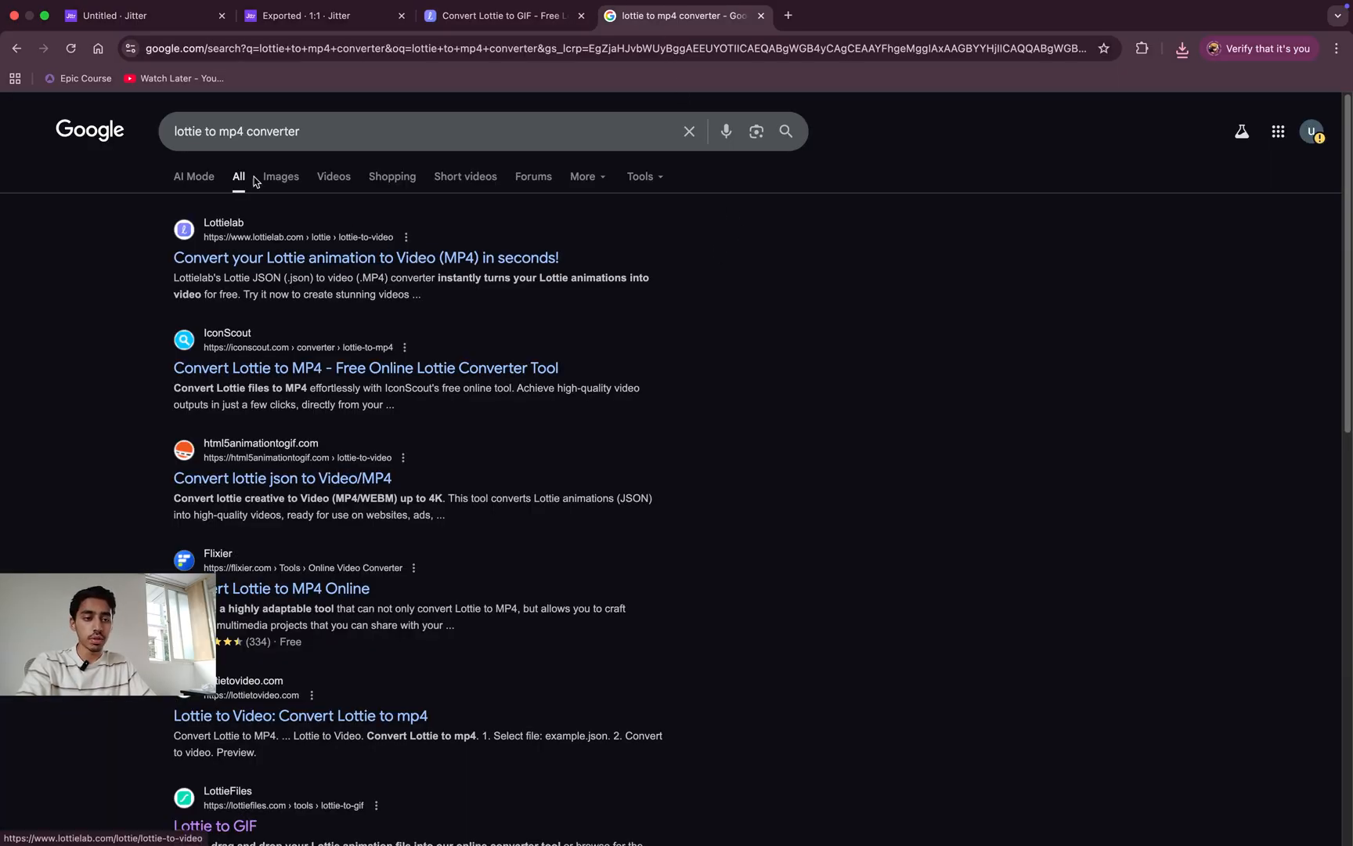
left_click(290, 262)
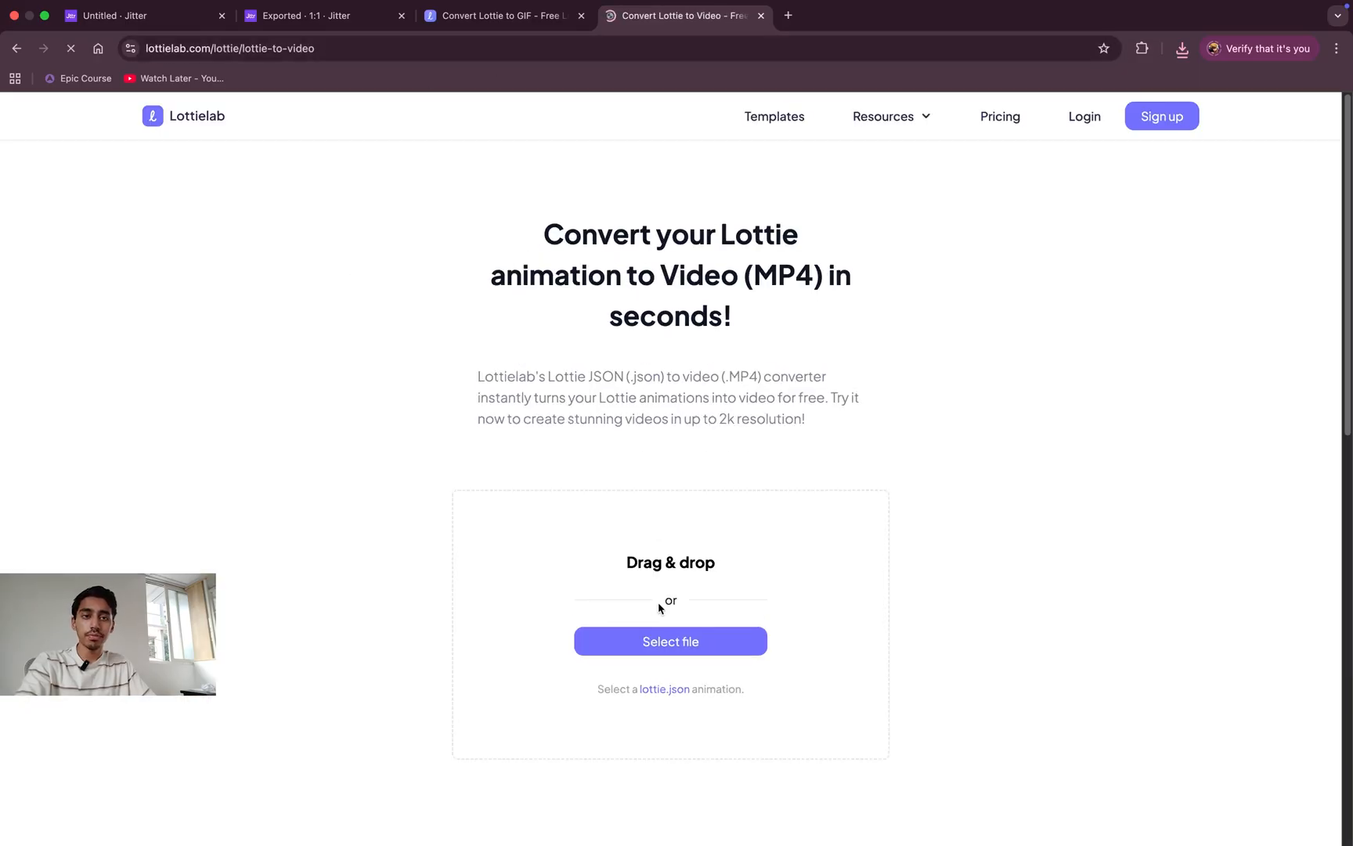
key("ctrl+Left")
left_click_drag(483, 249, 860, 583)
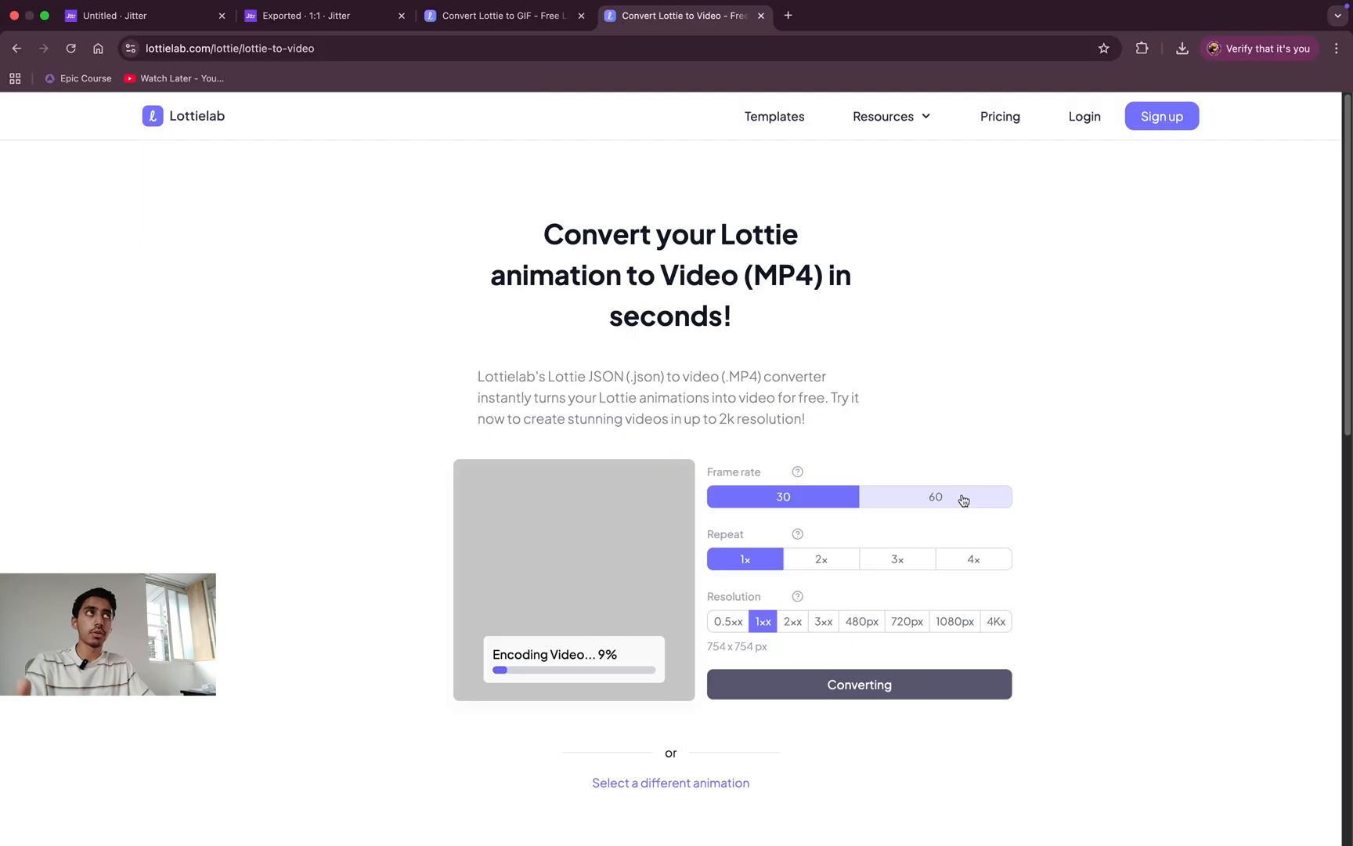
left_click(912, 507)
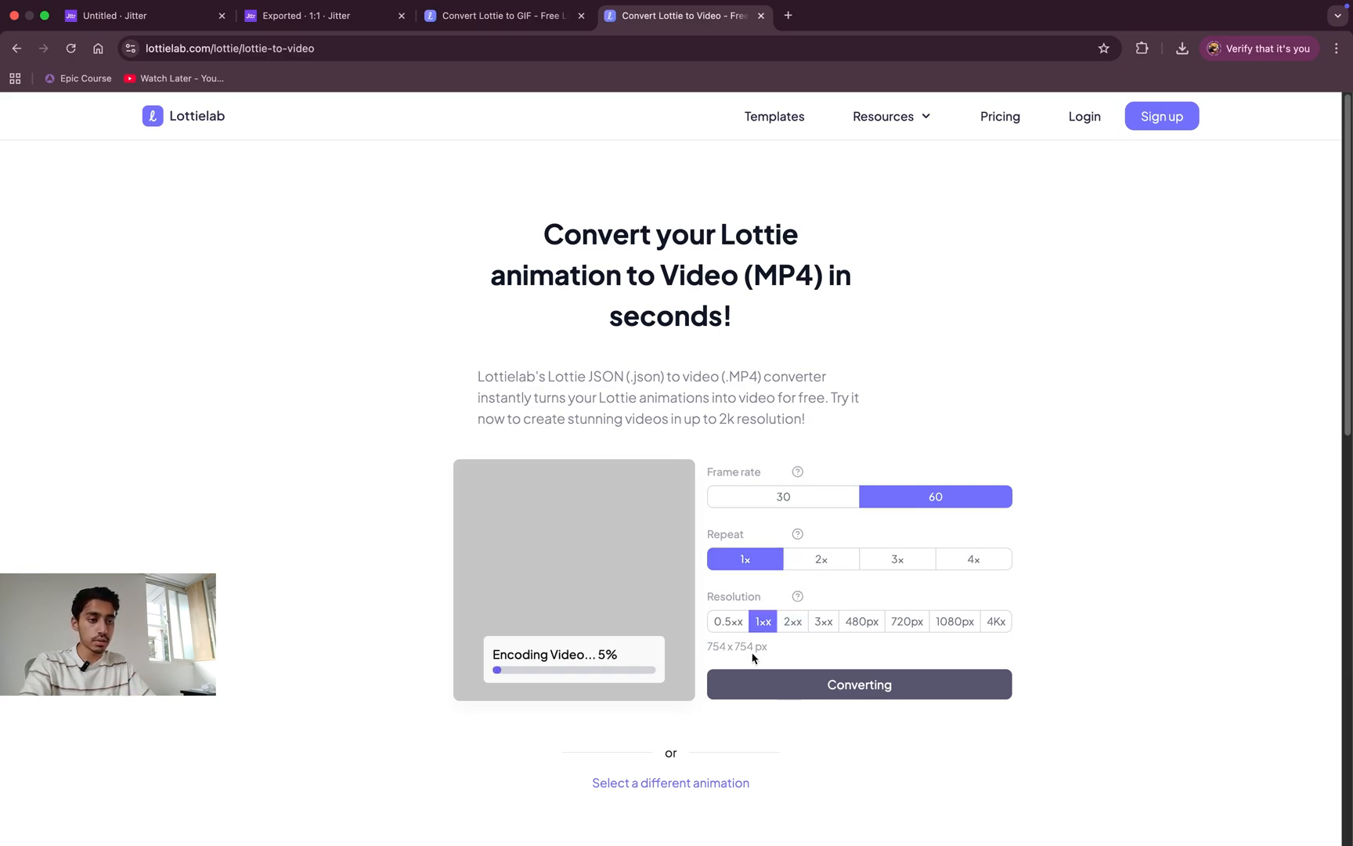
- Download the converted GIF as 1_1 into the heart-rate folder
left_click(484, 17)
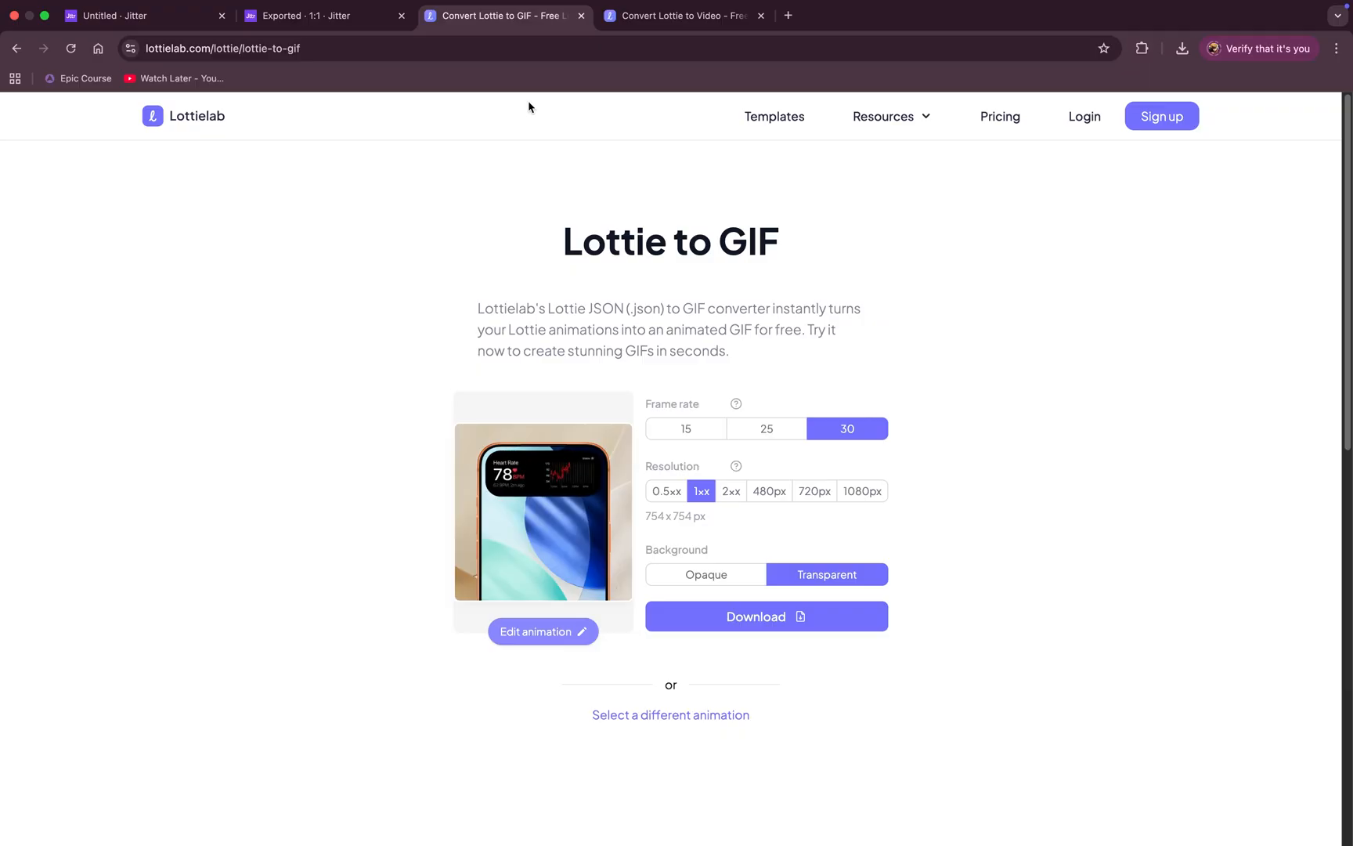
left_click(684, 18)
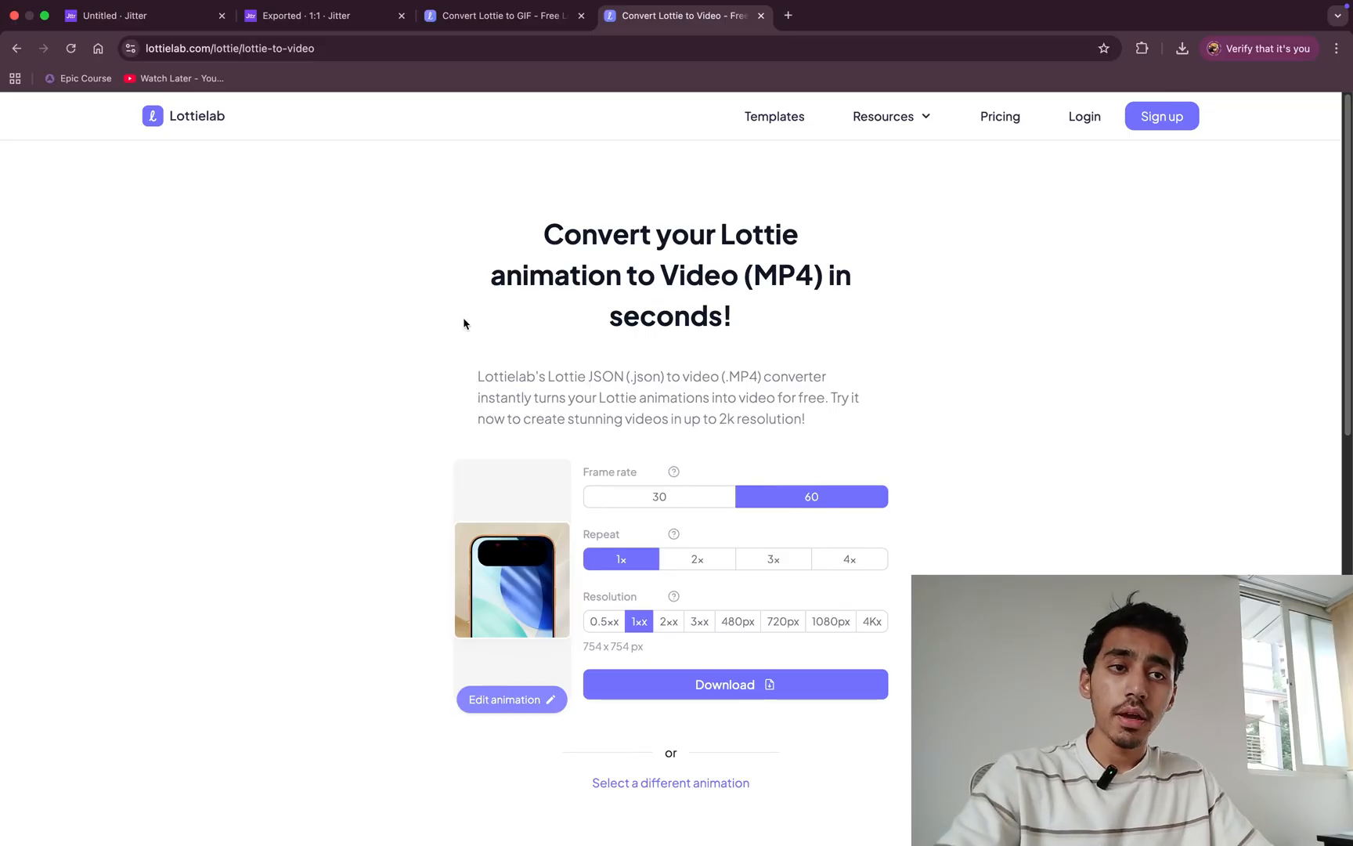
left_click(527, 17)
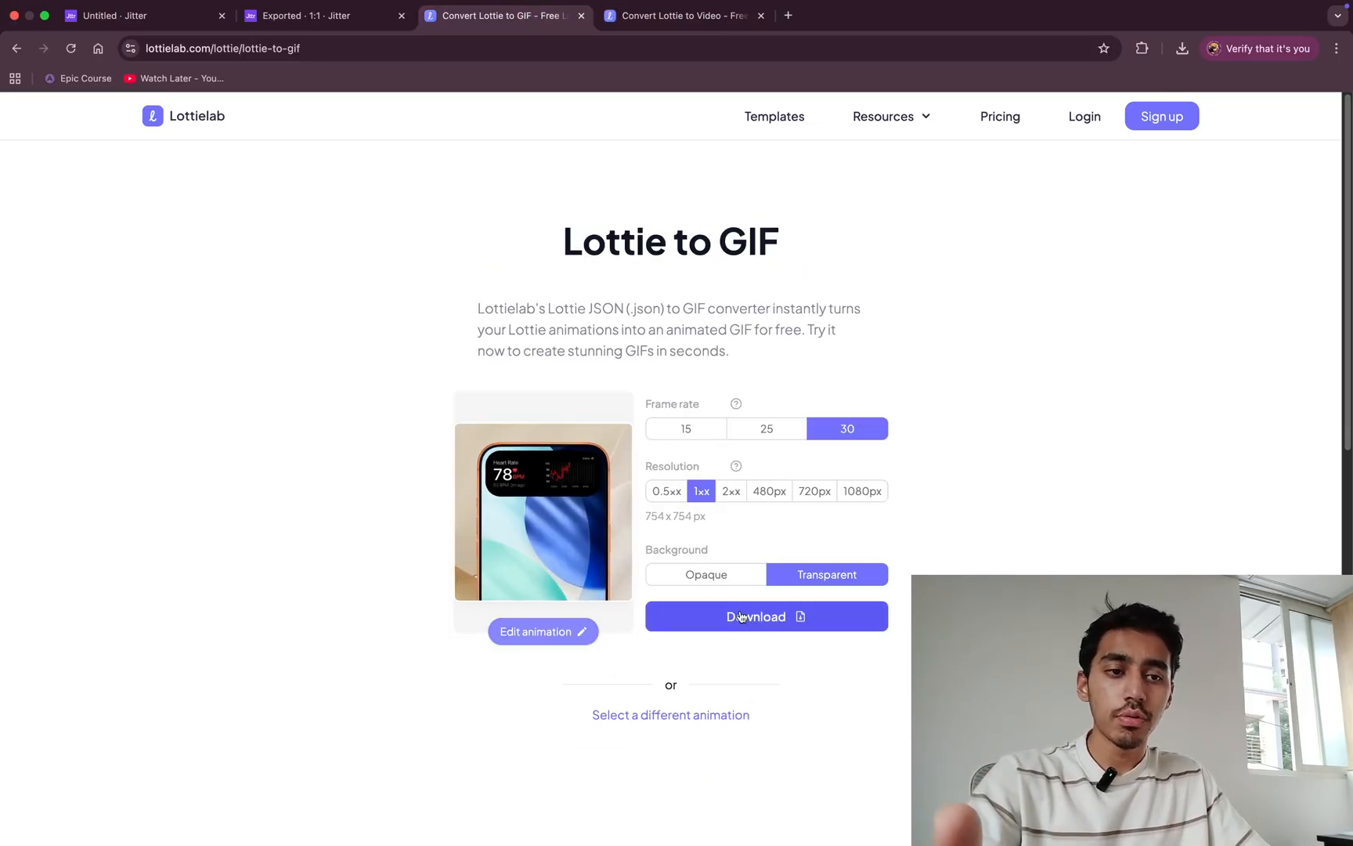
left_click(715, 619)
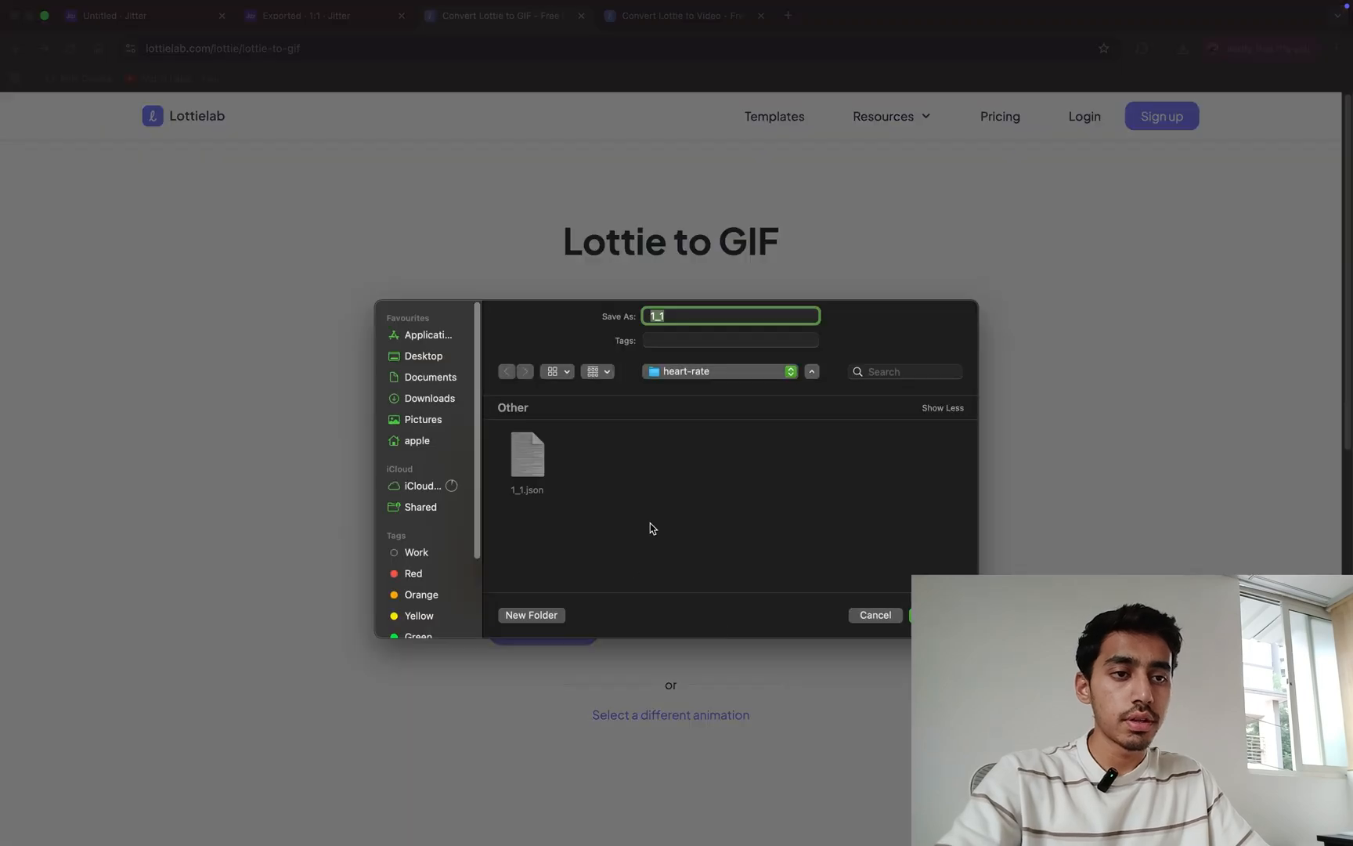
key("Return")
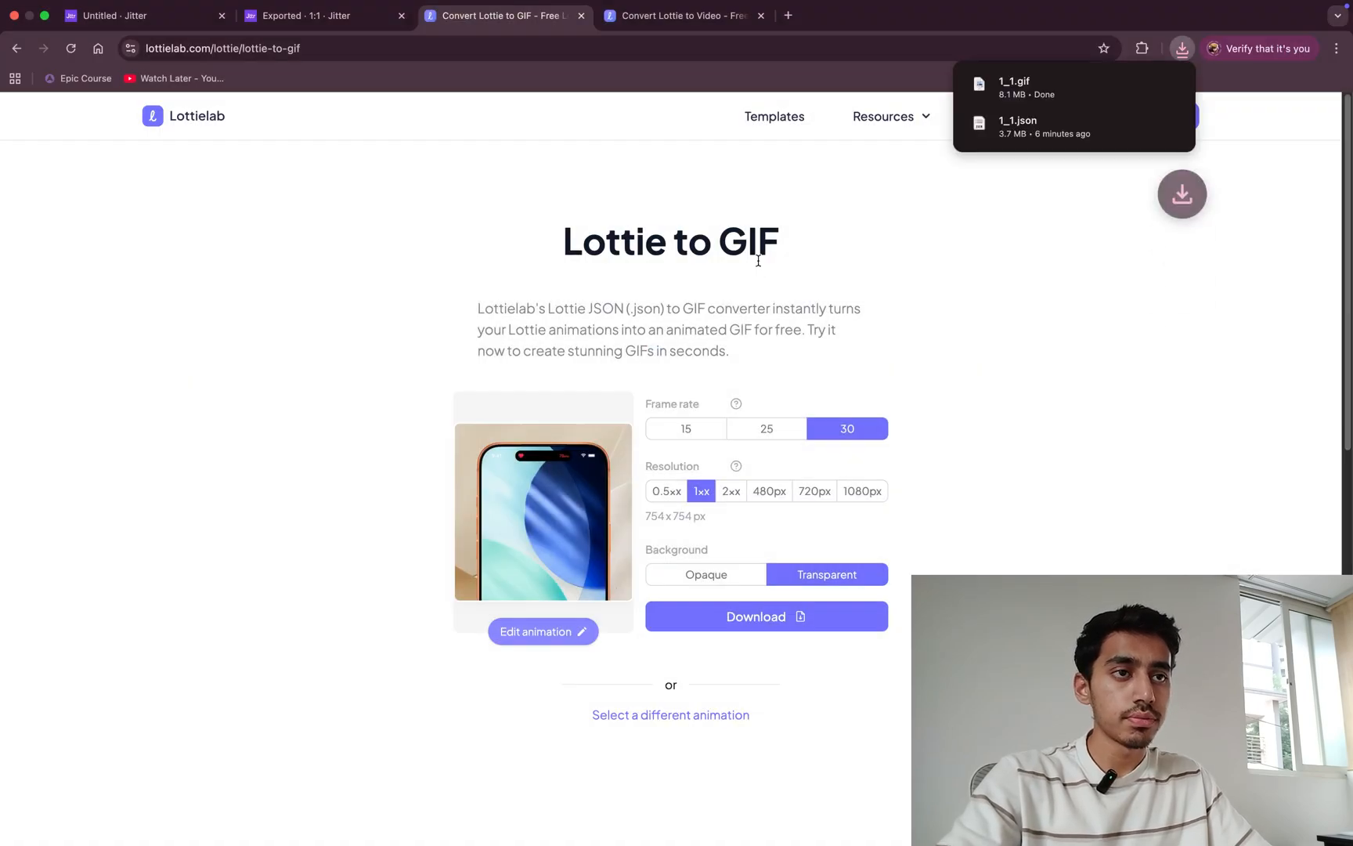
- Download the converted MP4 video as 1_1 into the heart-rate folder
left_click(681, 15)
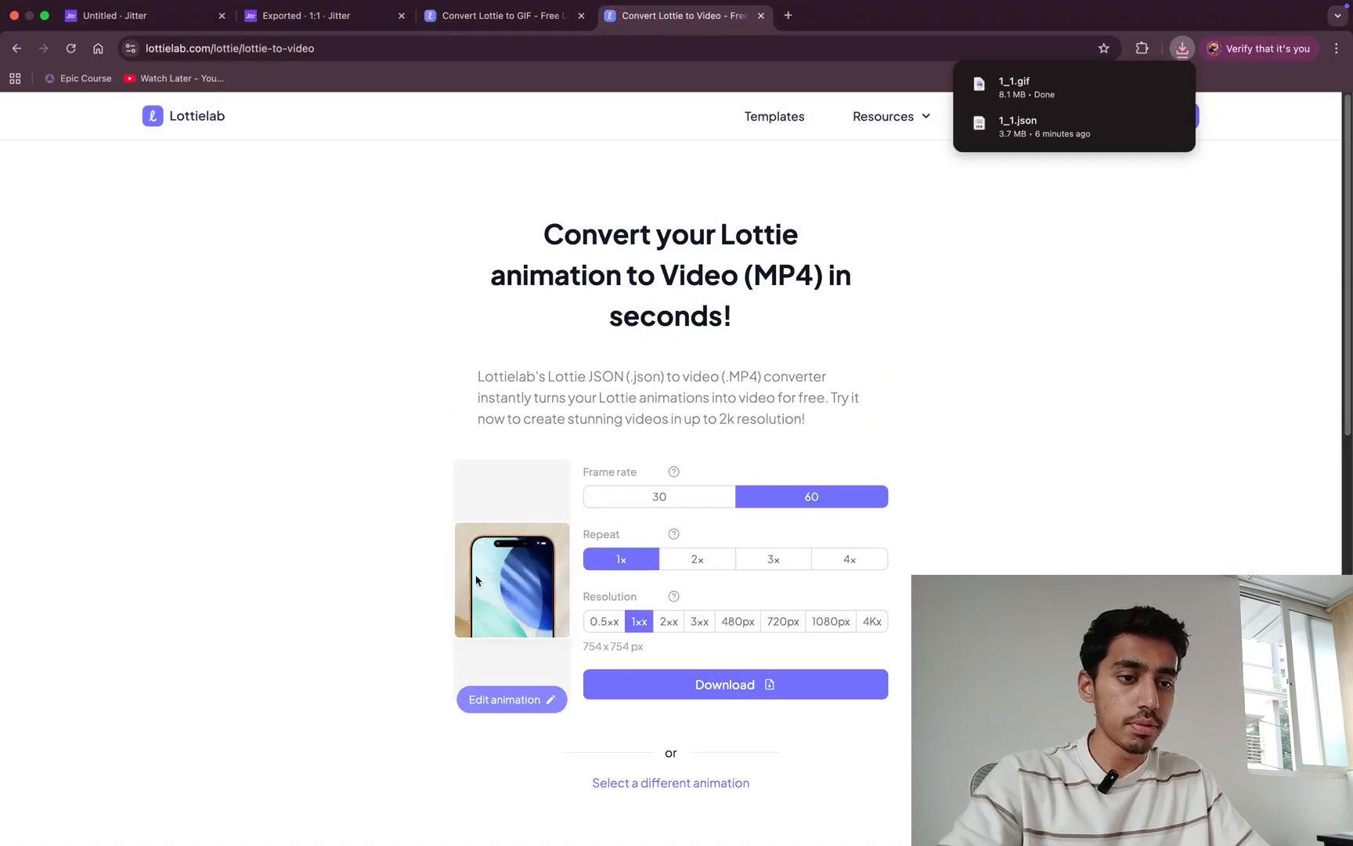
left_click(684, 683)
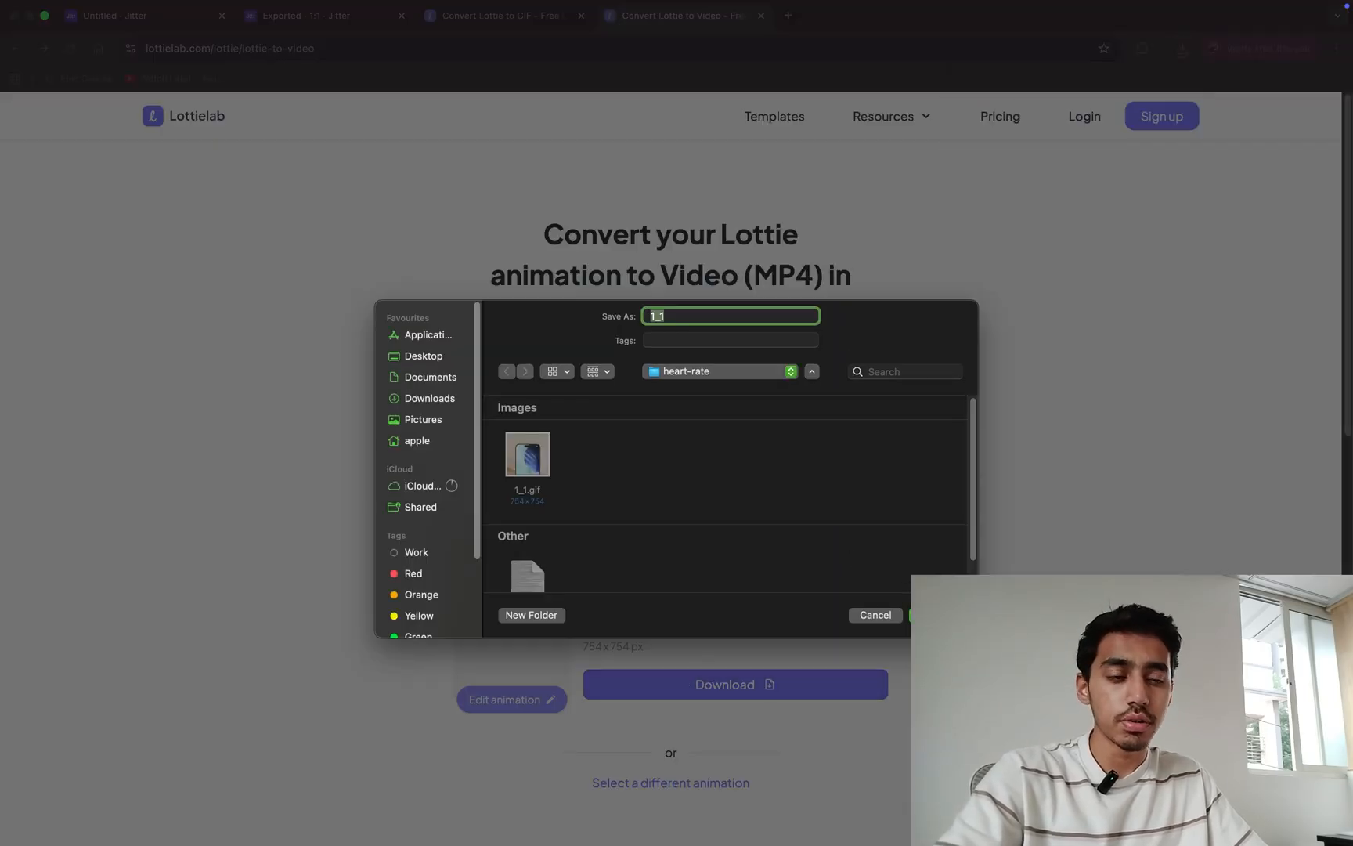
key("Return")
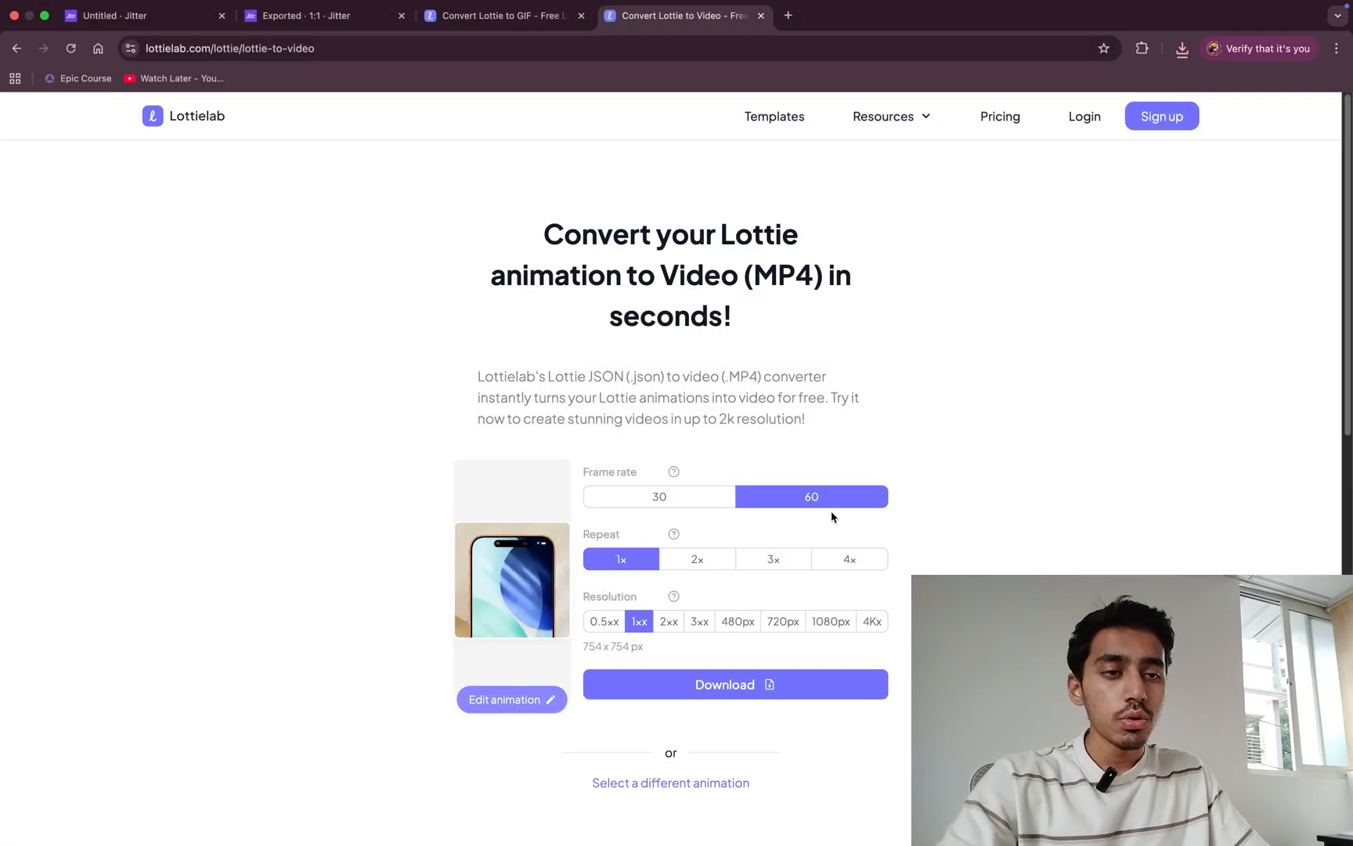
- Switch to Finder and preview 1_1.gif and 1_1.mp4 in the heart-rate folder
key("super+Tab")
left_click(785, 417)
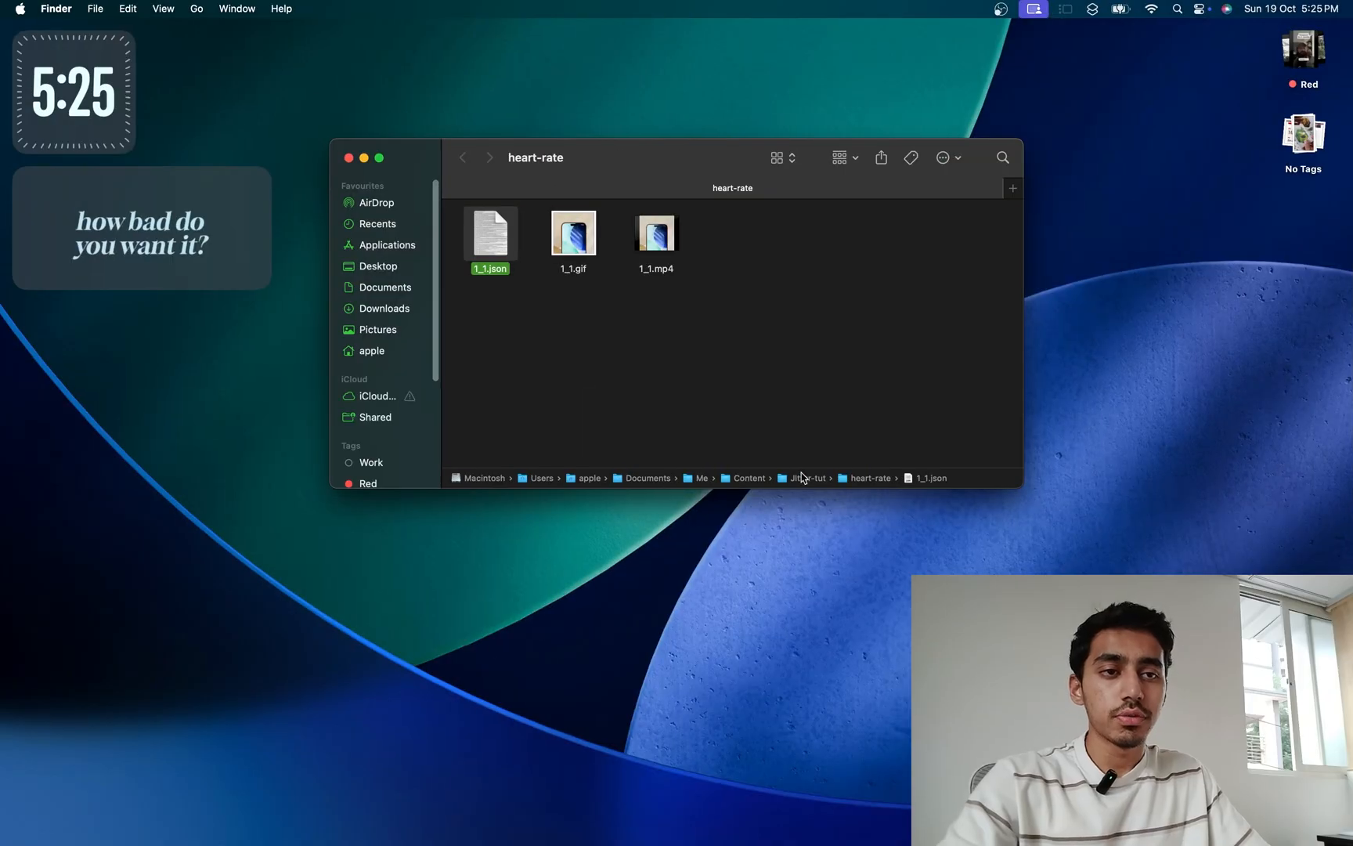
left_click(671, 344)
left_click(584, 242)
key("space")
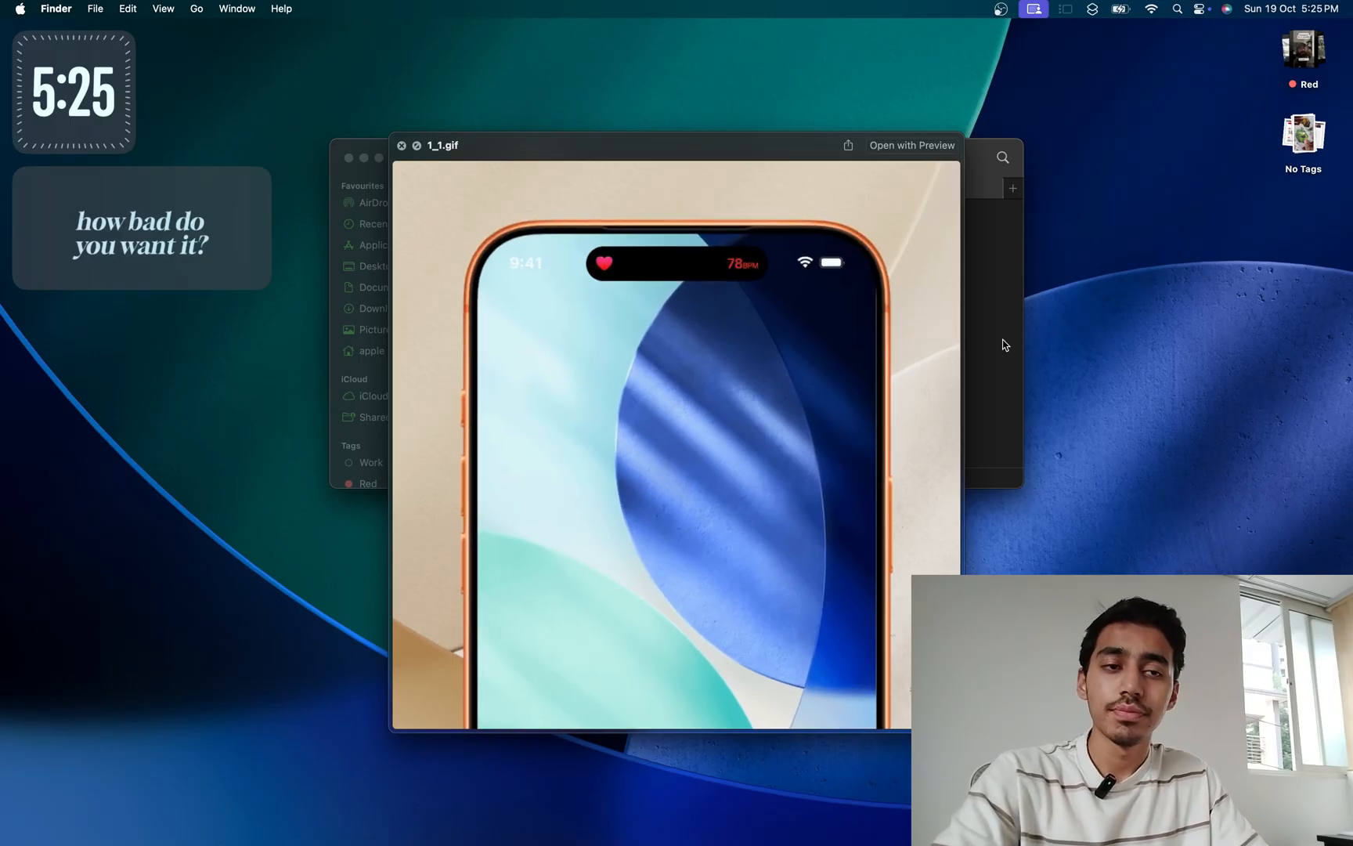
key("Right")
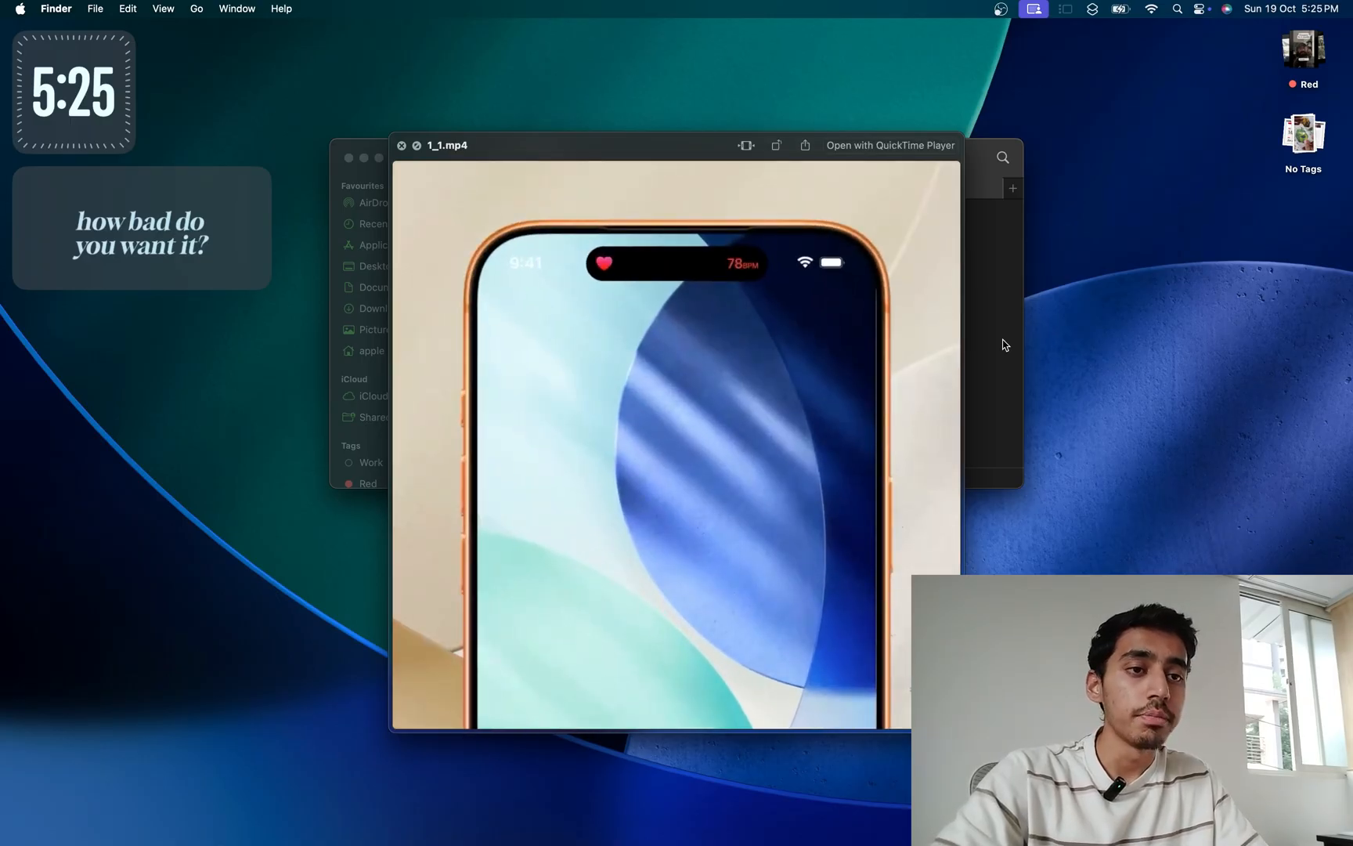